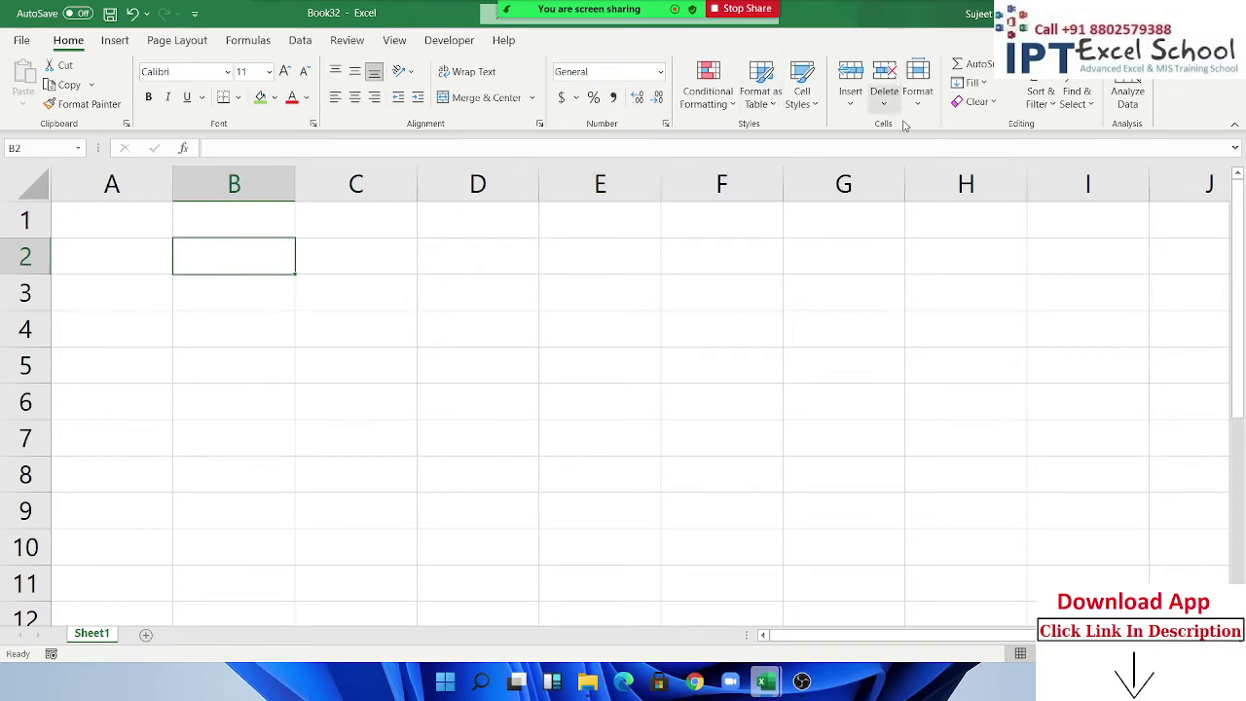
Enter the formula =RANDBETWEEN(10,90) in cell B2.
{"action": "left_click", "coordinate": [972, 82]}
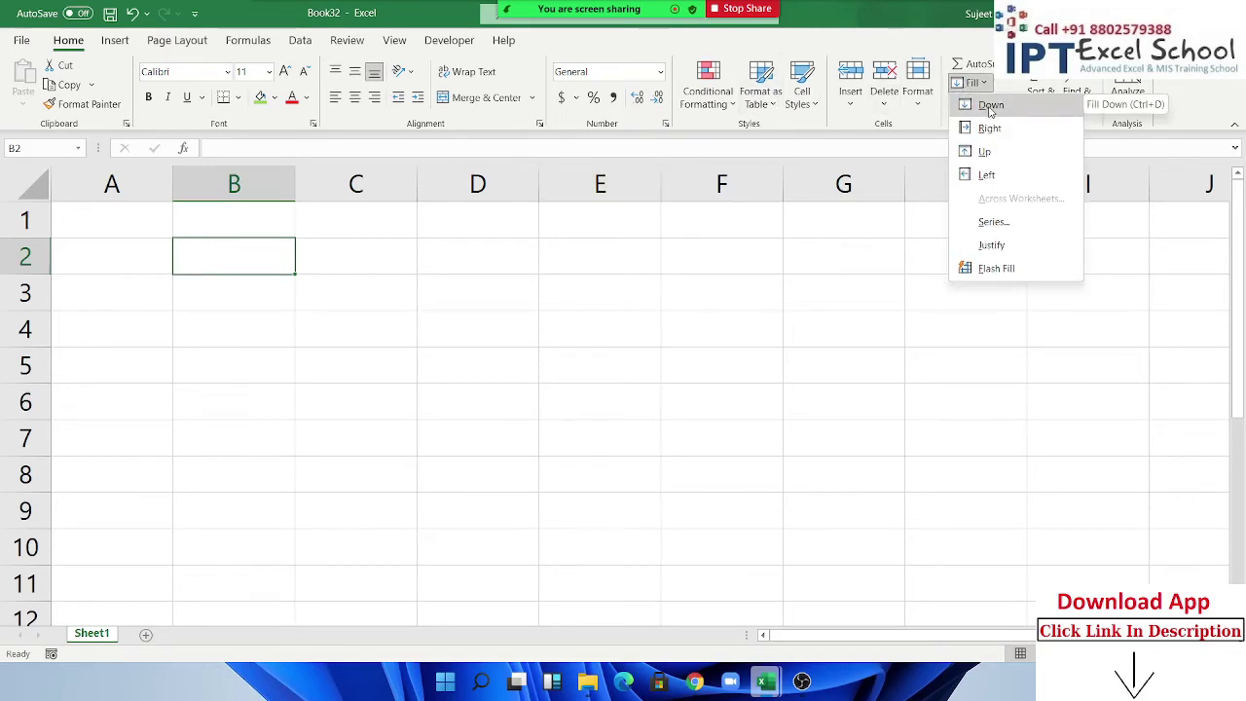
{"action": "left_click", "coordinate": [323, 275]}
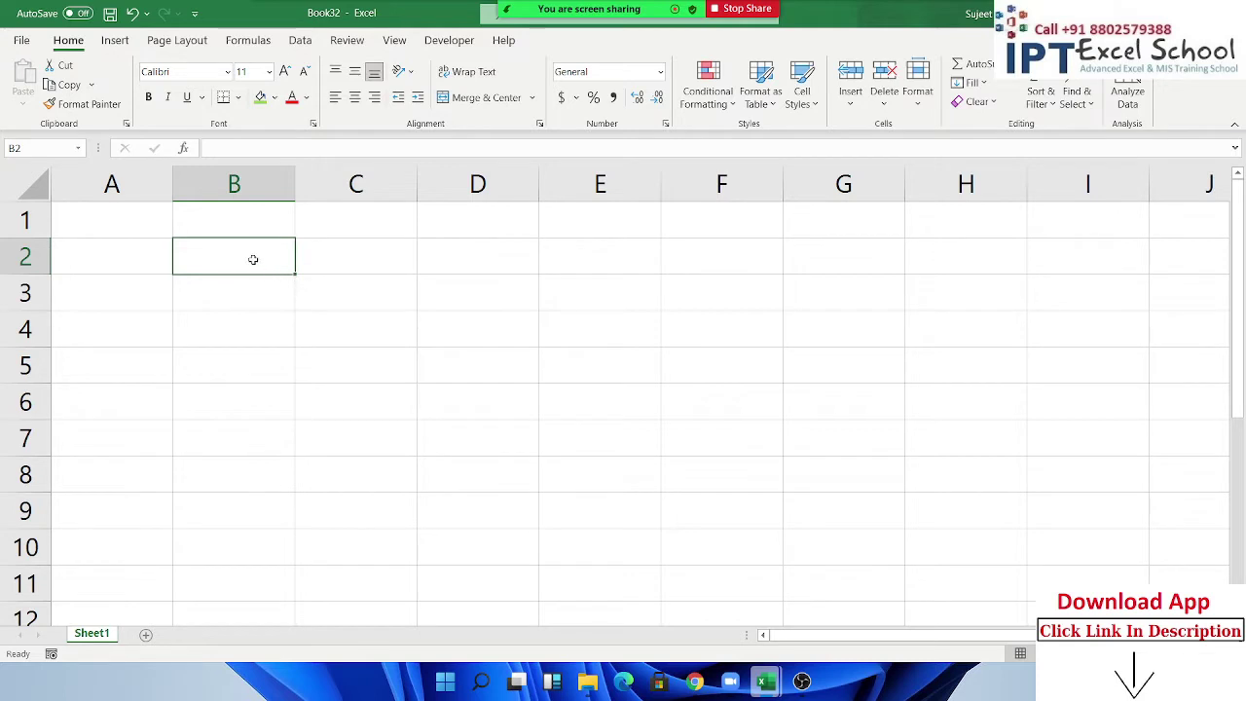
{"action": "type", "text": "=ra"}
{"action": "key", "text": "Down"}
{"action": "key", "text": "Down"}
{"action": "key", "text": "Down"}
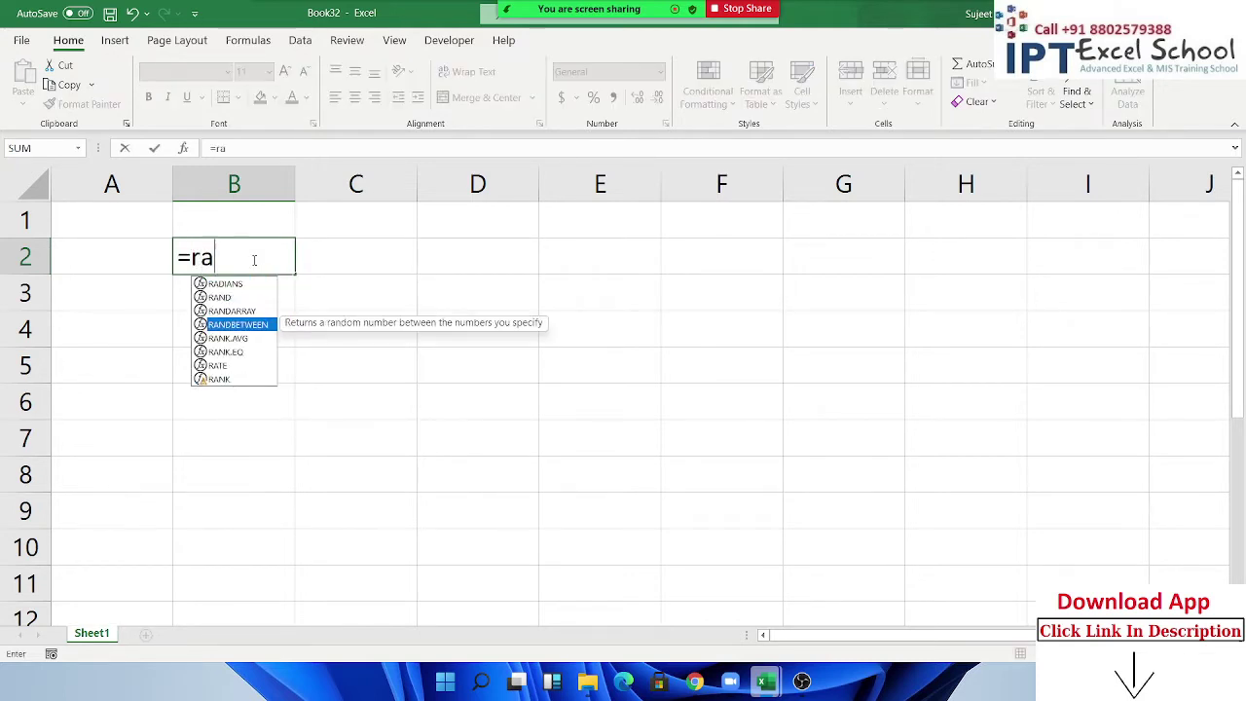
{"action": "key", "text": "Tab"}
{"action": "type", "text": "10,"}
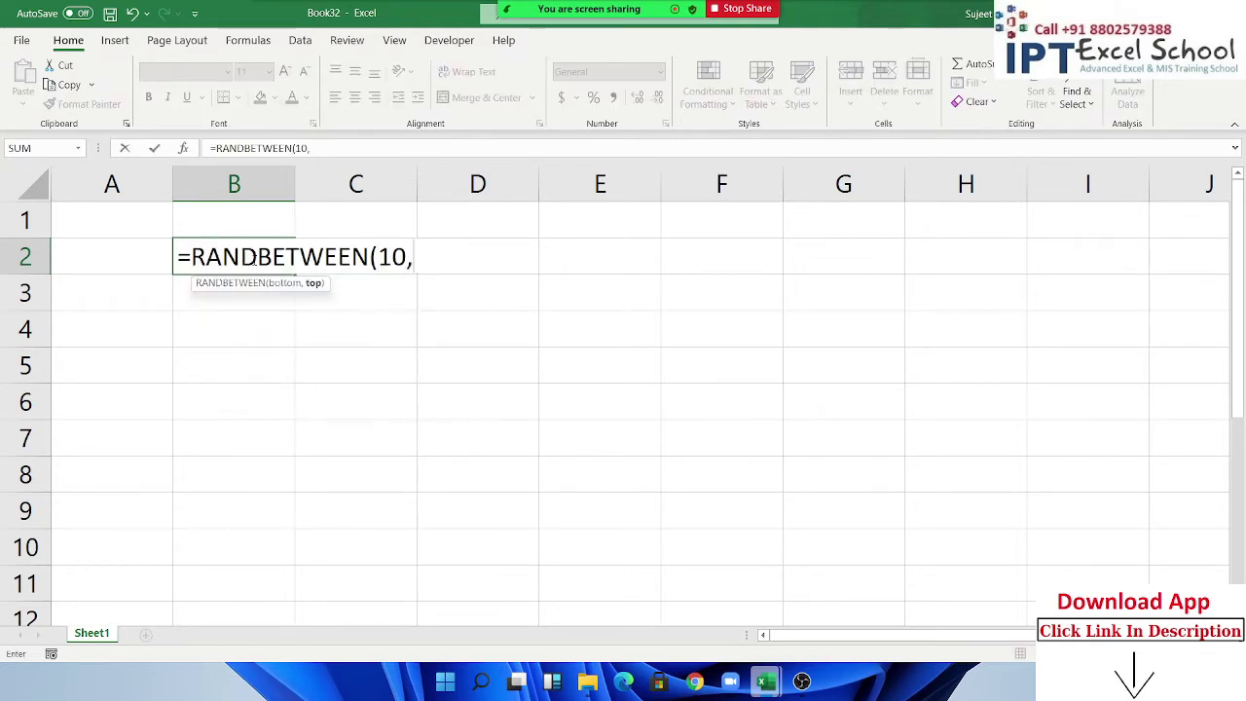
{"action": "type", "text": "90"}
{"action": "key", "text": "Return"}
Copy the formula down and right to fill B2:G8 with random numbers.
{"action": "left_click_drag", "start_coordinate": [250, 256], "coordinate": [888, 433]}
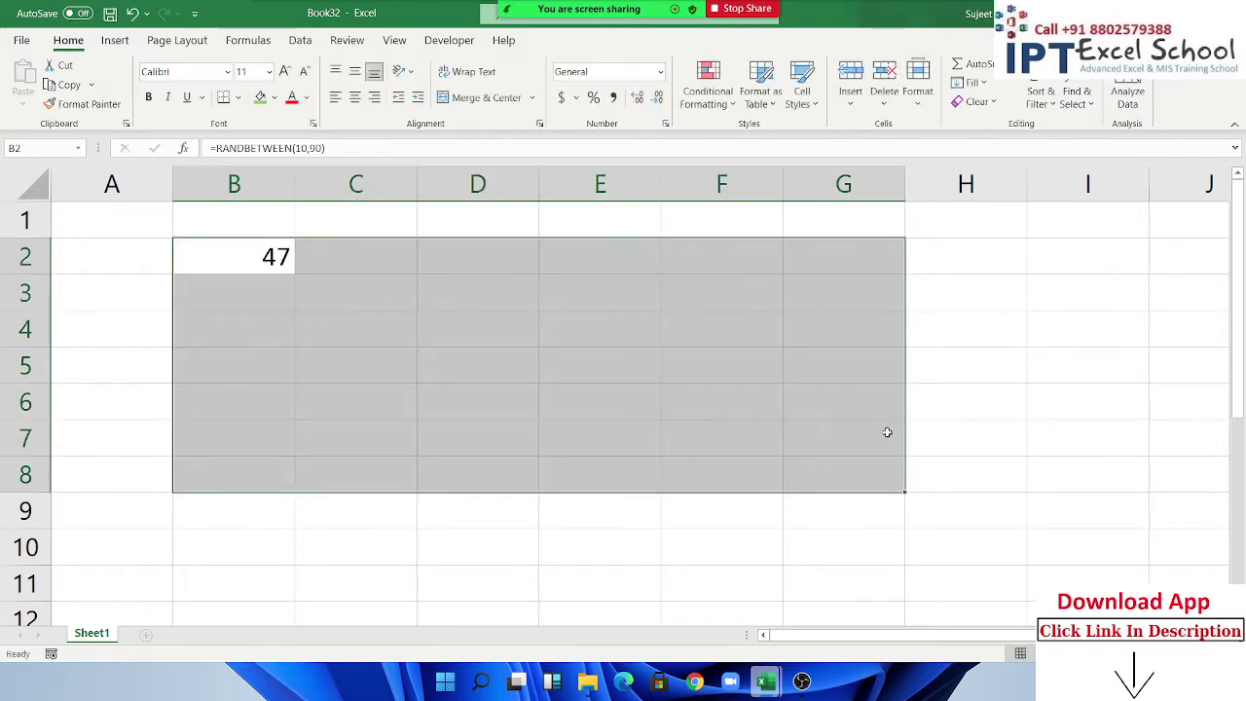
{"action": "left_click", "coordinate": [972, 83]}
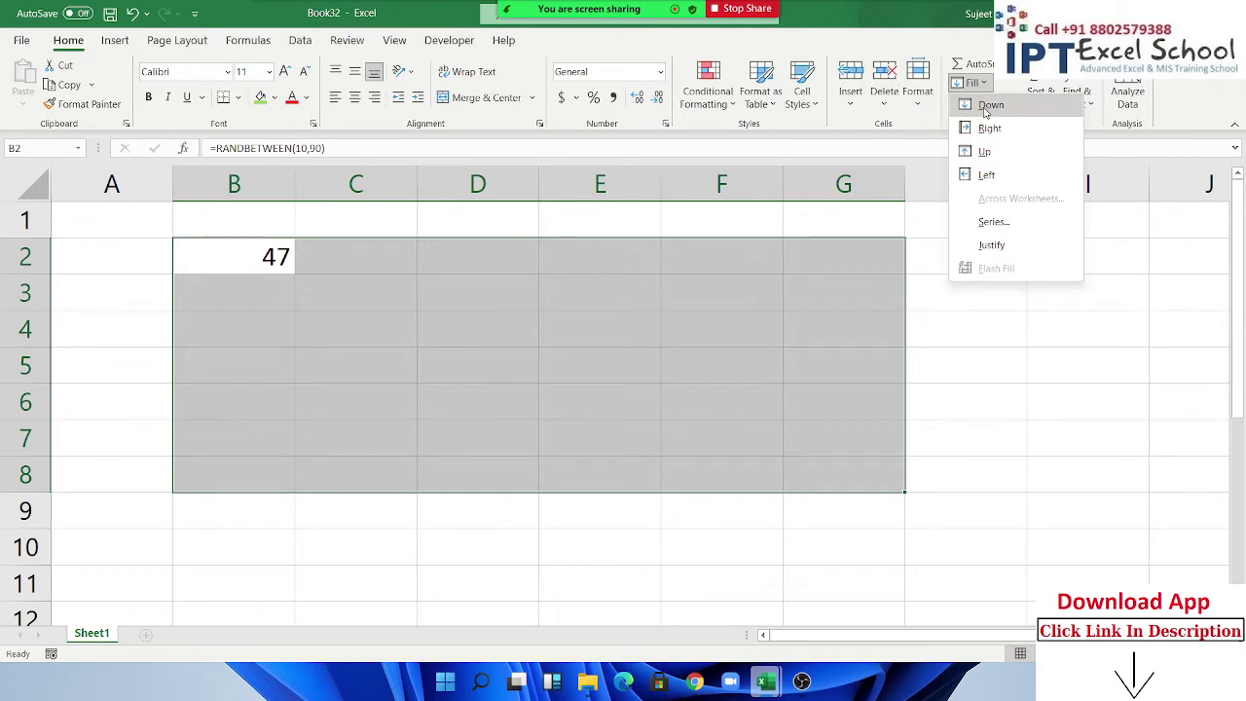
{"action": "left_click", "coordinate": [986, 105]}
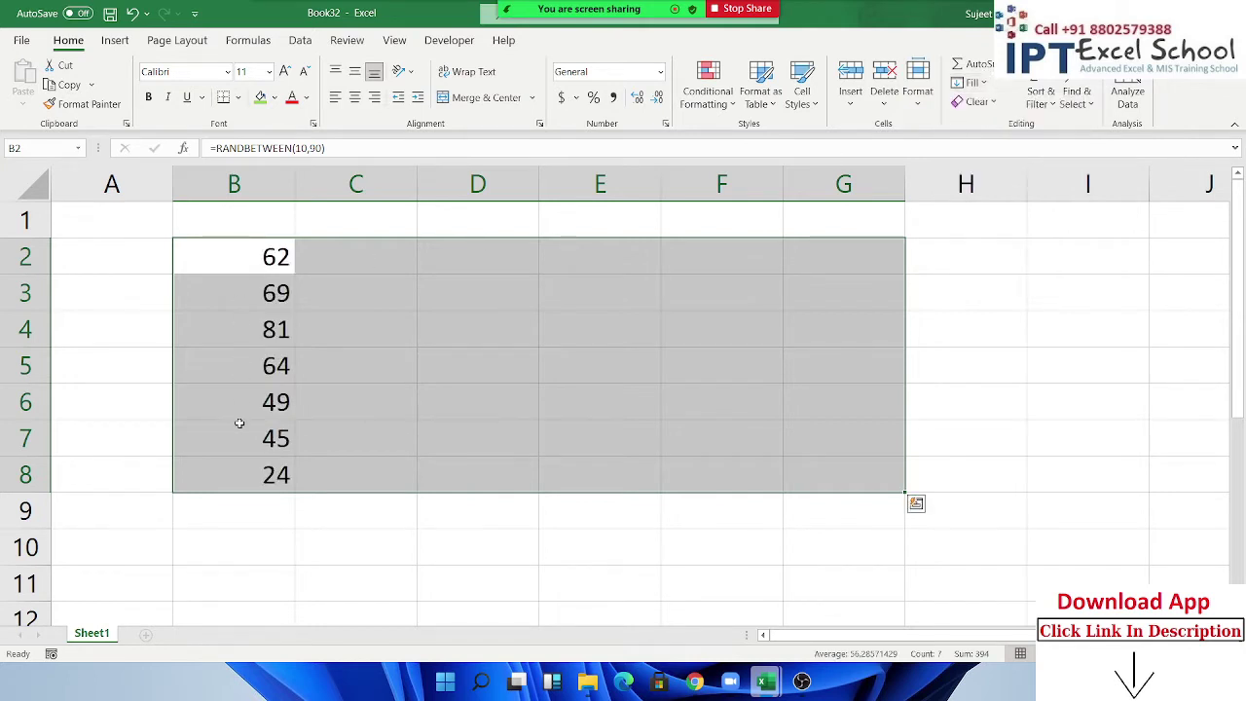
{"action": "left_click", "coordinate": [974, 84]}
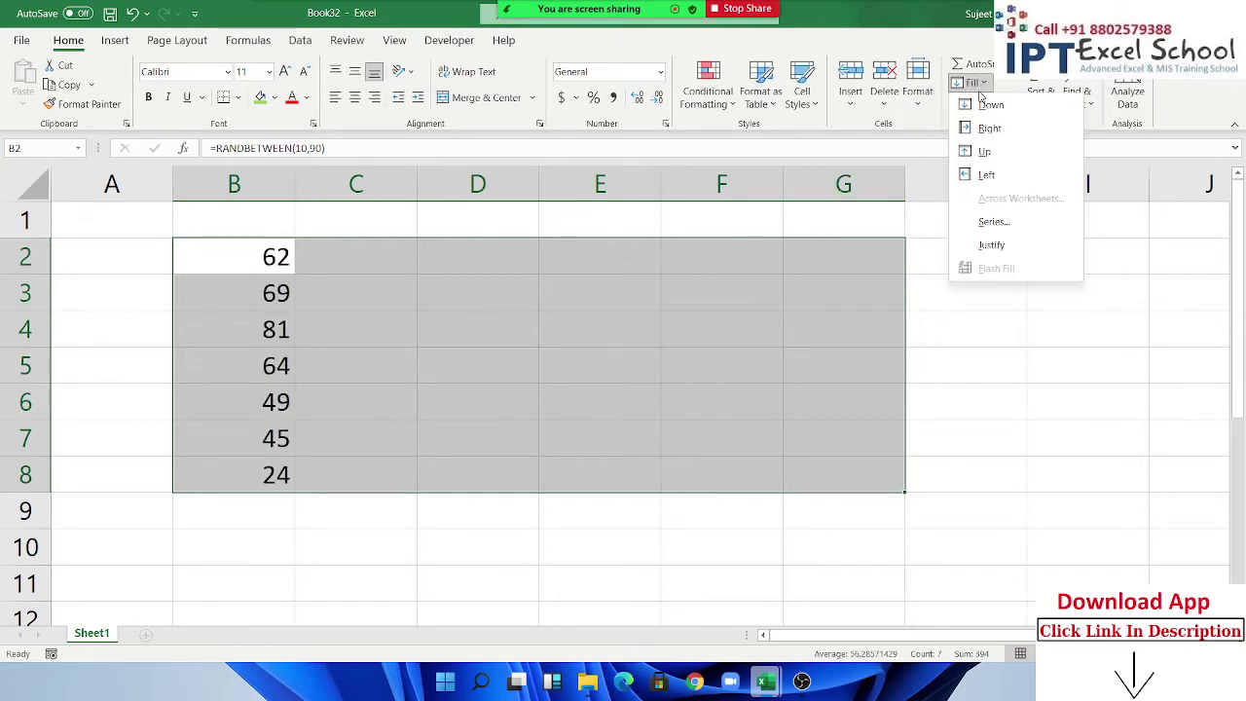
{"action": "left_click", "coordinate": [989, 128]}
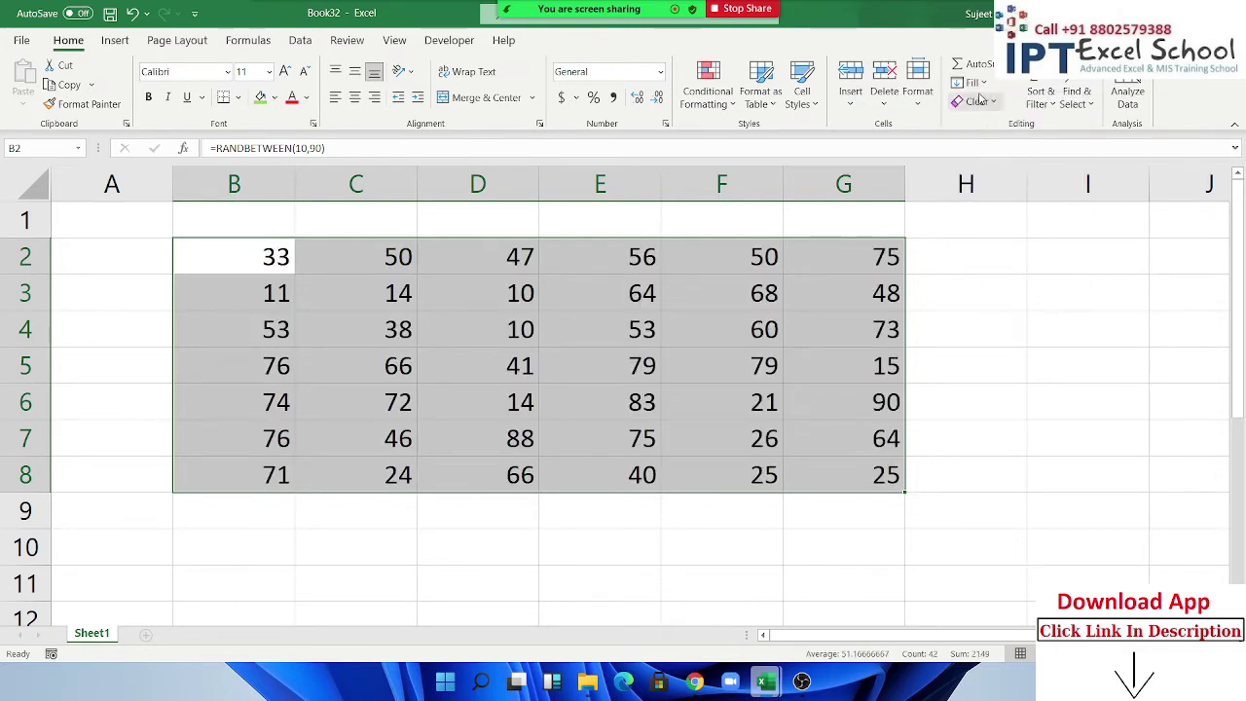
{"action": "key", "text": "ctrl+z"}
{"action": "key", "text": "ctrl+z"}
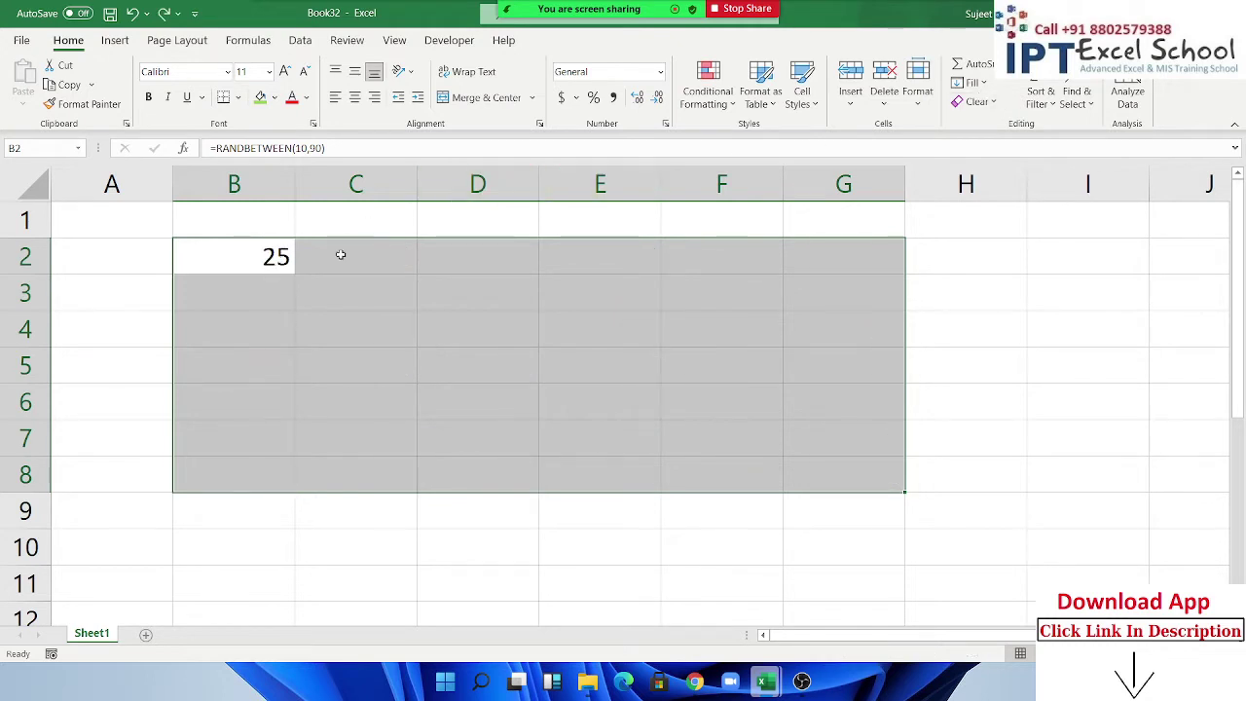
{"action": "key", "text": "ctrl+d"}
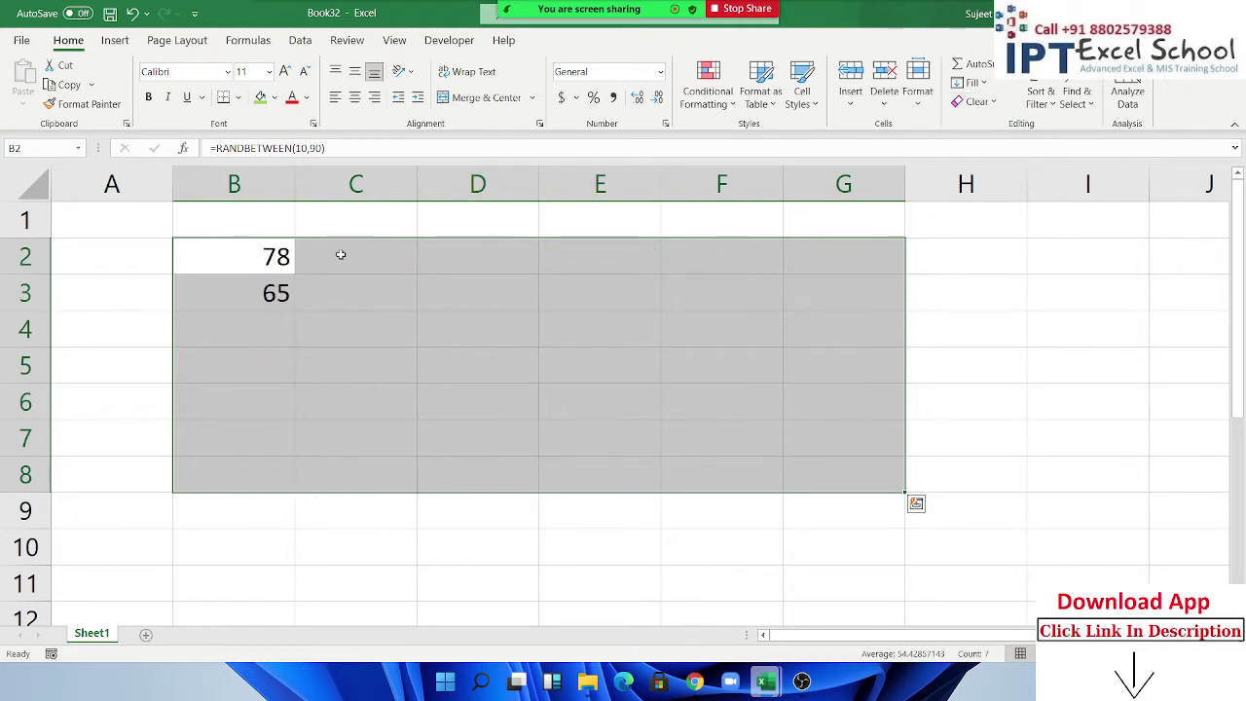
{"action": "key", "text": "ctrl+r"}
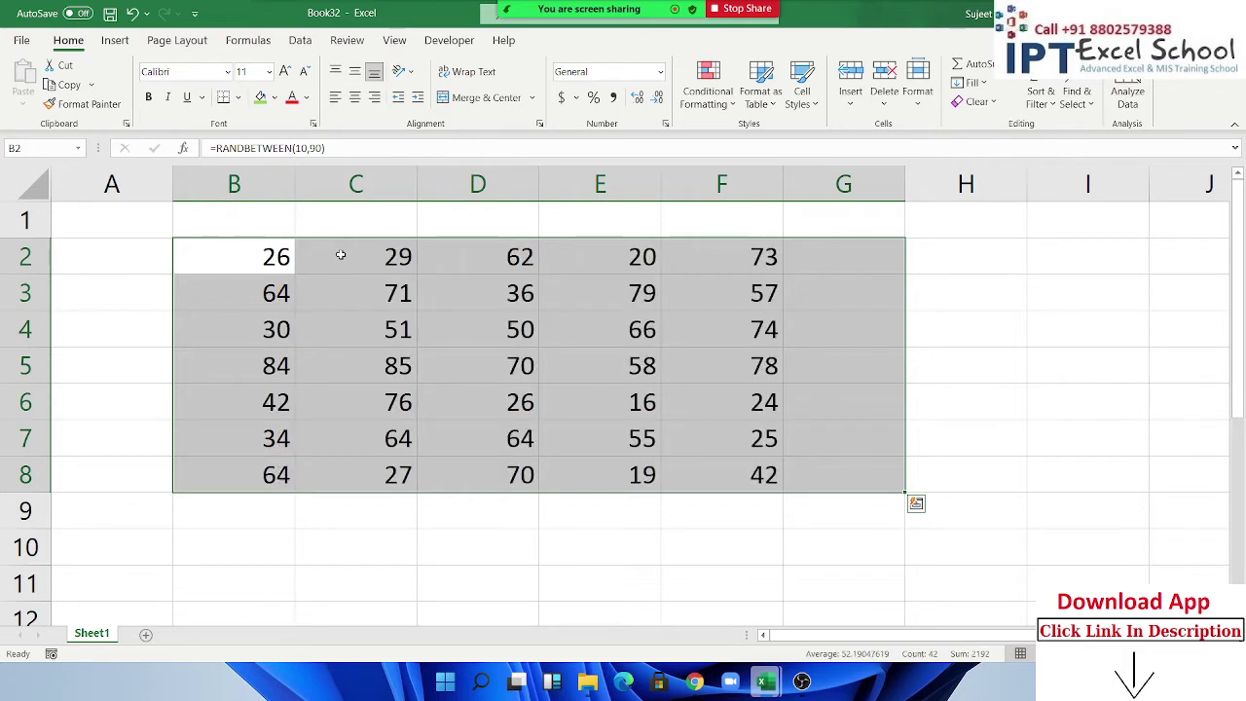
Select A1:I11 covering all the random numbers.
{"action": "left_click", "coordinate": [972, 83]}
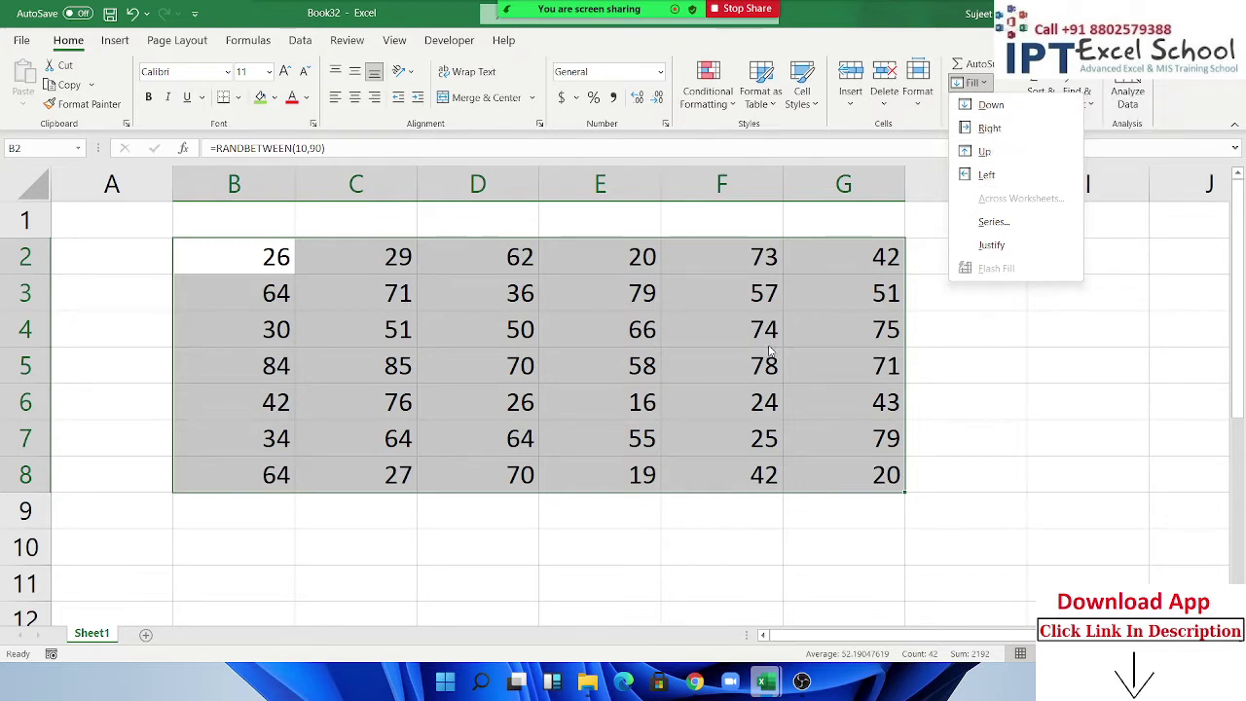
{"action": "left_click", "coordinate": [125, 259]}
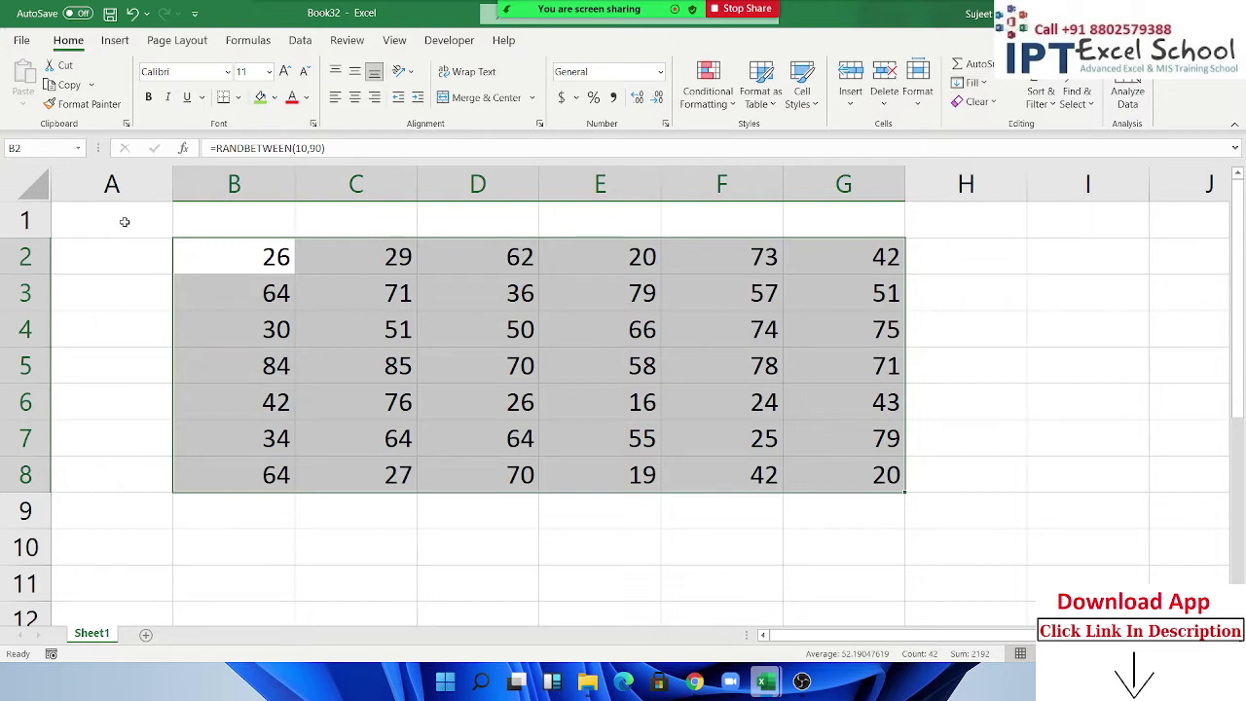
{"action": "mouse_move", "coordinate": [125, 218]}
{"action": "left_mouse_down"}
{"action": "mouse_move", "coordinate": [387, 370]}
{"action": "mouse_move", "coordinate": [1103, 577]}
{"action": "left_mouse_up"}
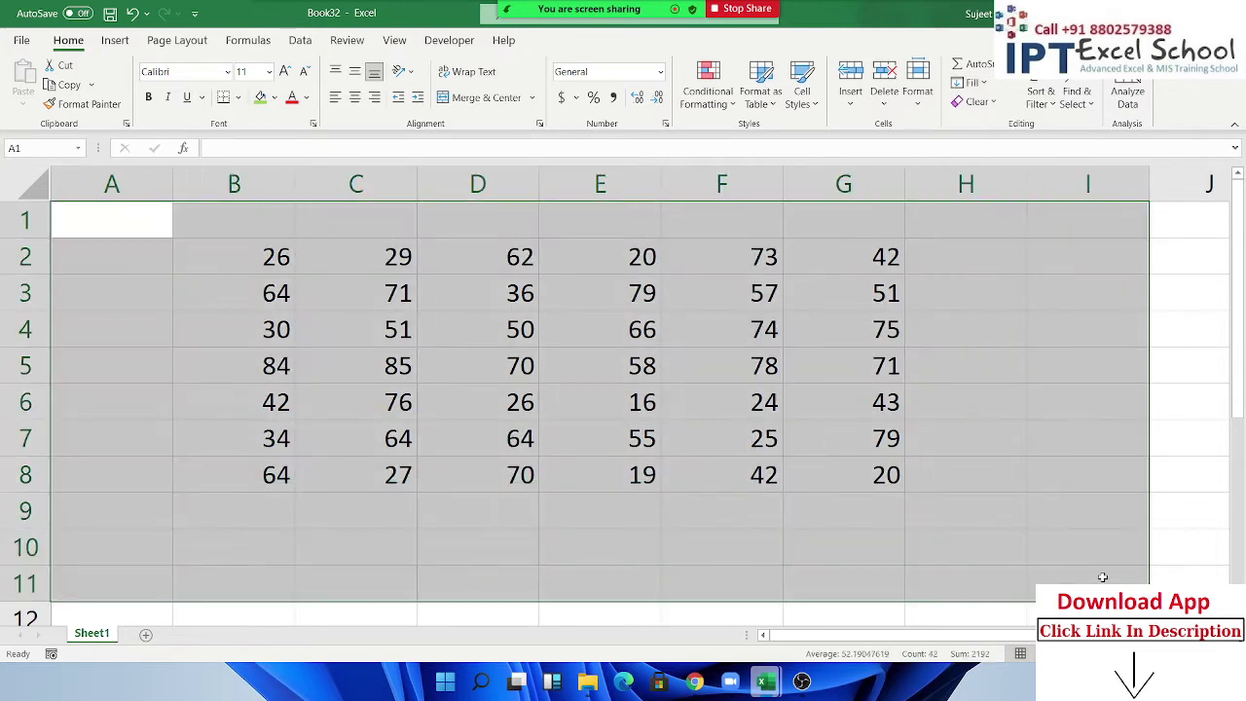
Clear the numbers and add Sheet2 through Sheet5, returning to Sheet1.
{"action": "key", "text": "Delete"}
{"action": "left_click", "coordinate": [688, 392]}
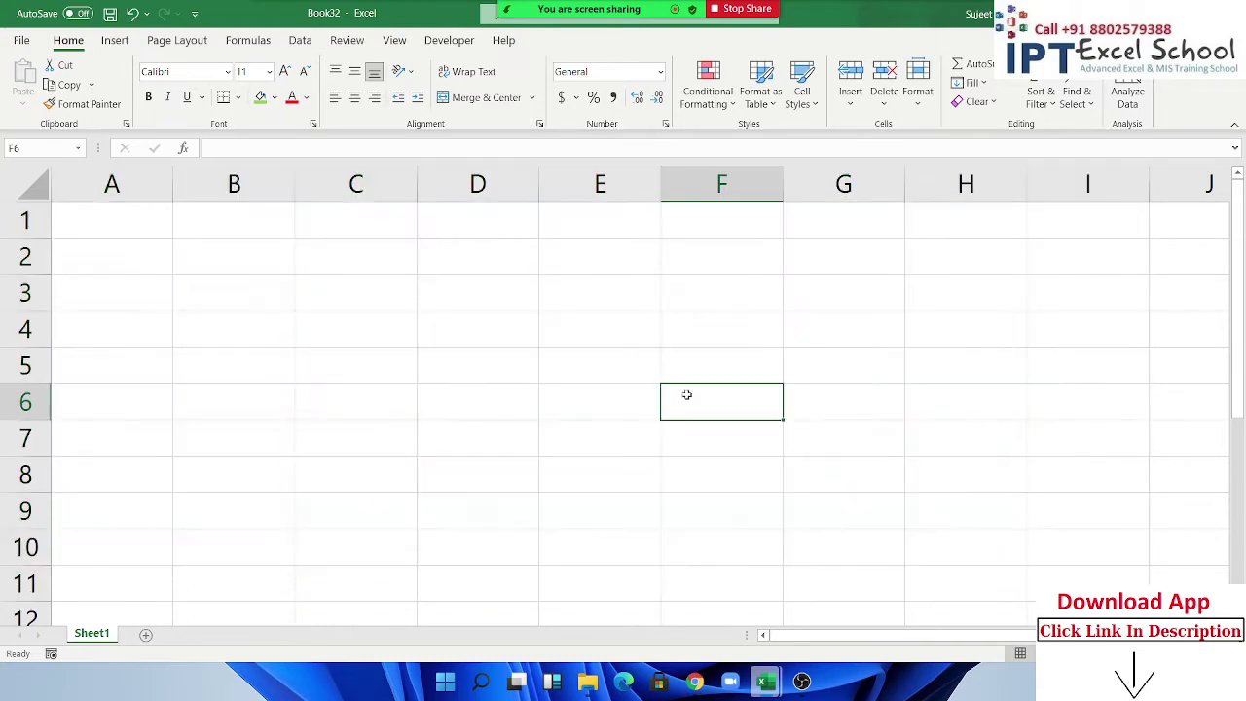
{"action": "left_click", "coordinate": [148, 636]}
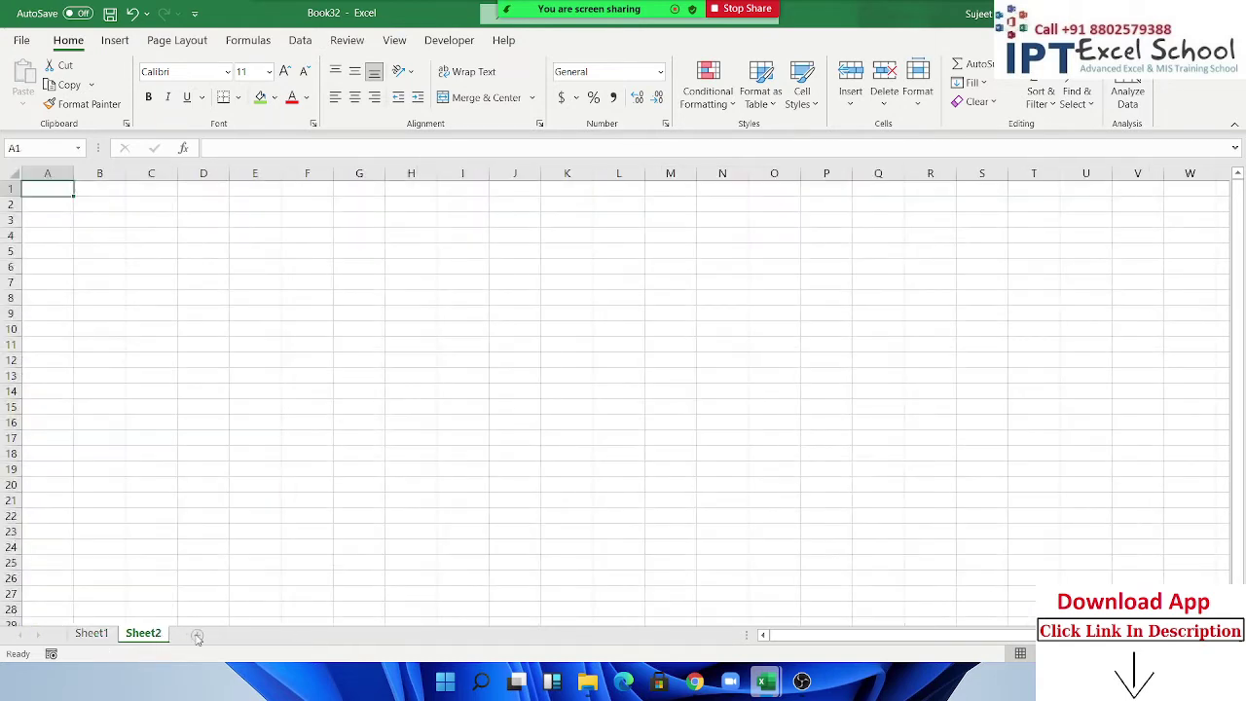
{"action": "left_click", "coordinate": [197, 635]}
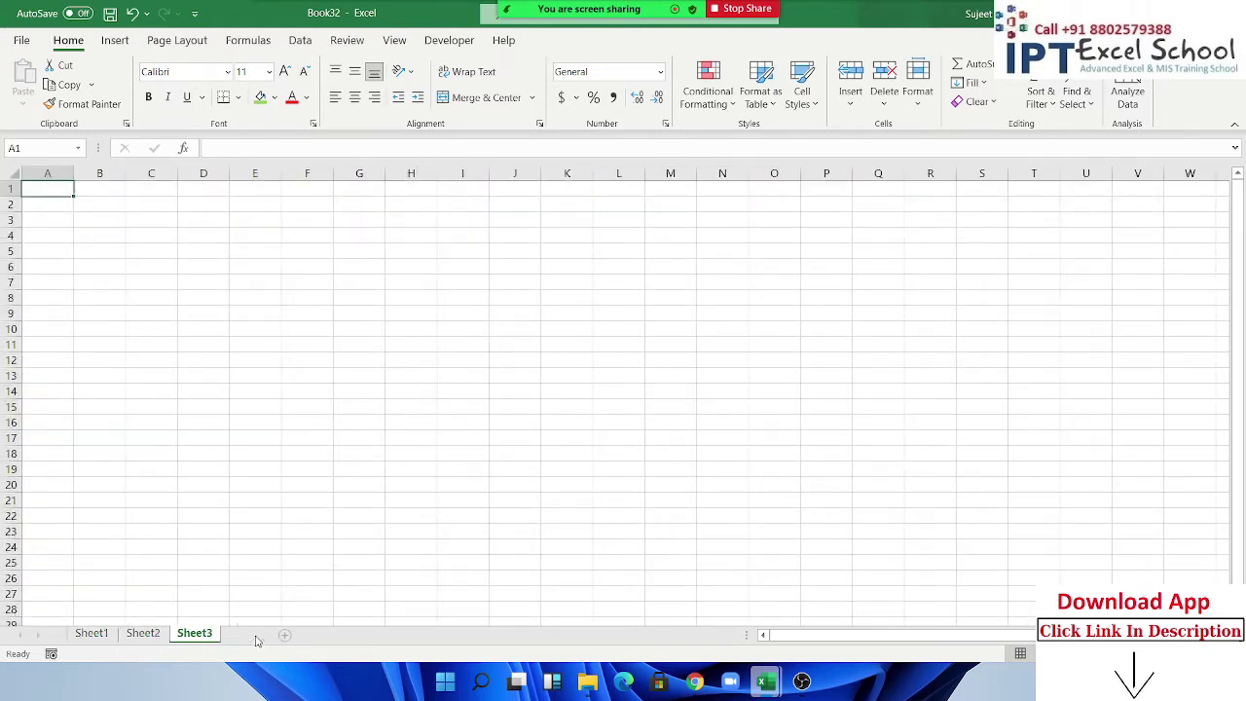
{"action": "left_click", "coordinate": [247, 634]}
{"action": "left_click", "coordinate": [331, 633]}
{"action": "left_click", "coordinate": [91, 634]}
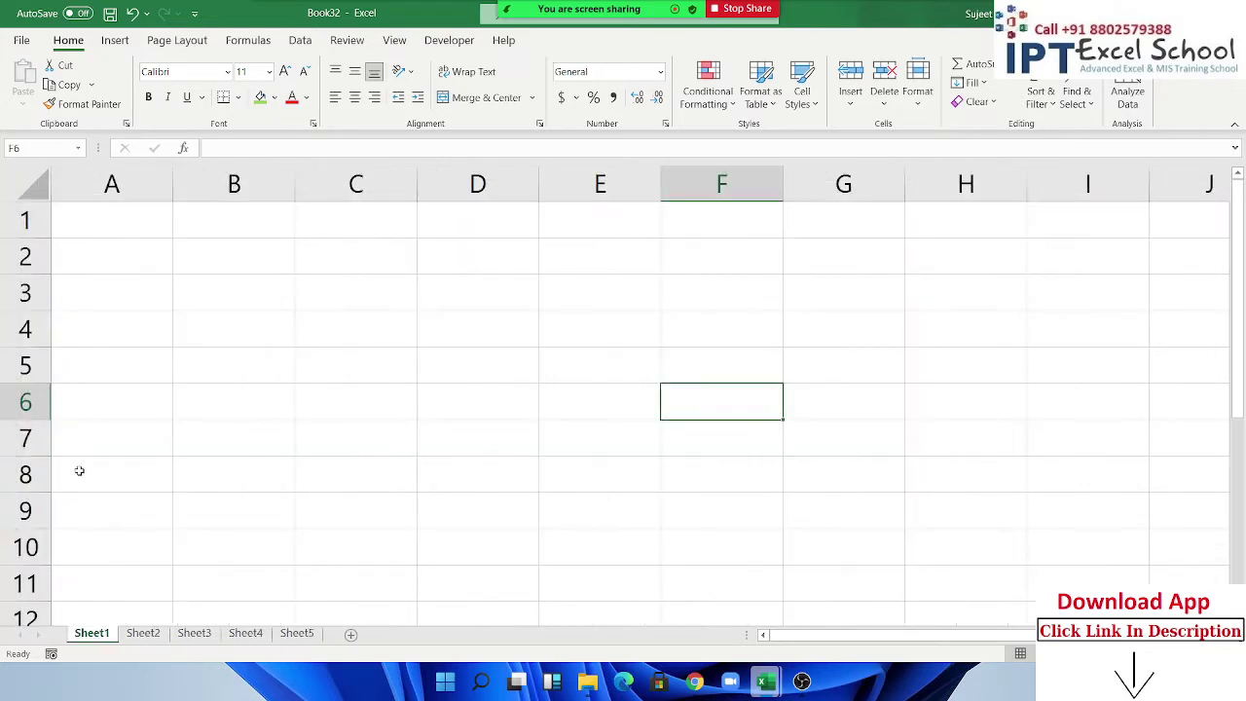
Enter 'Date' in A2 and 8/10/2021 in B2.
{"action": "left_click", "coordinate": [93, 254]}
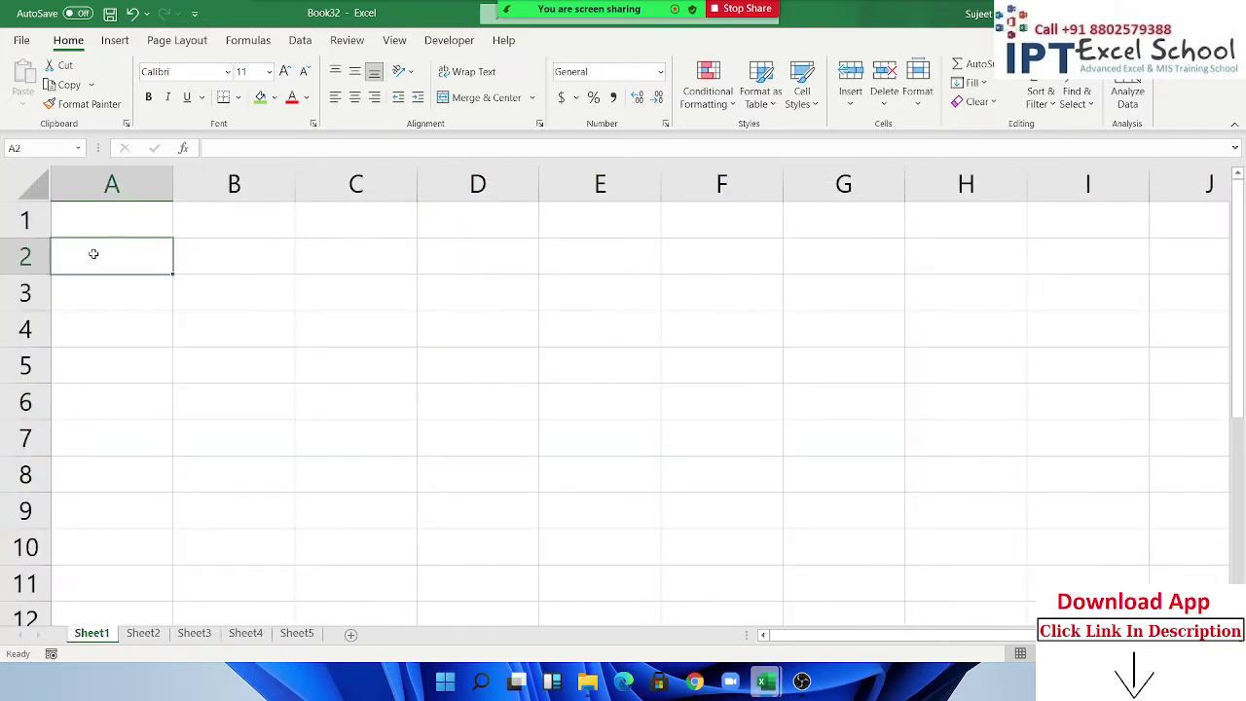
{"action": "type", "text": "Date`"}
{"action": "key", "text": "Tab"}
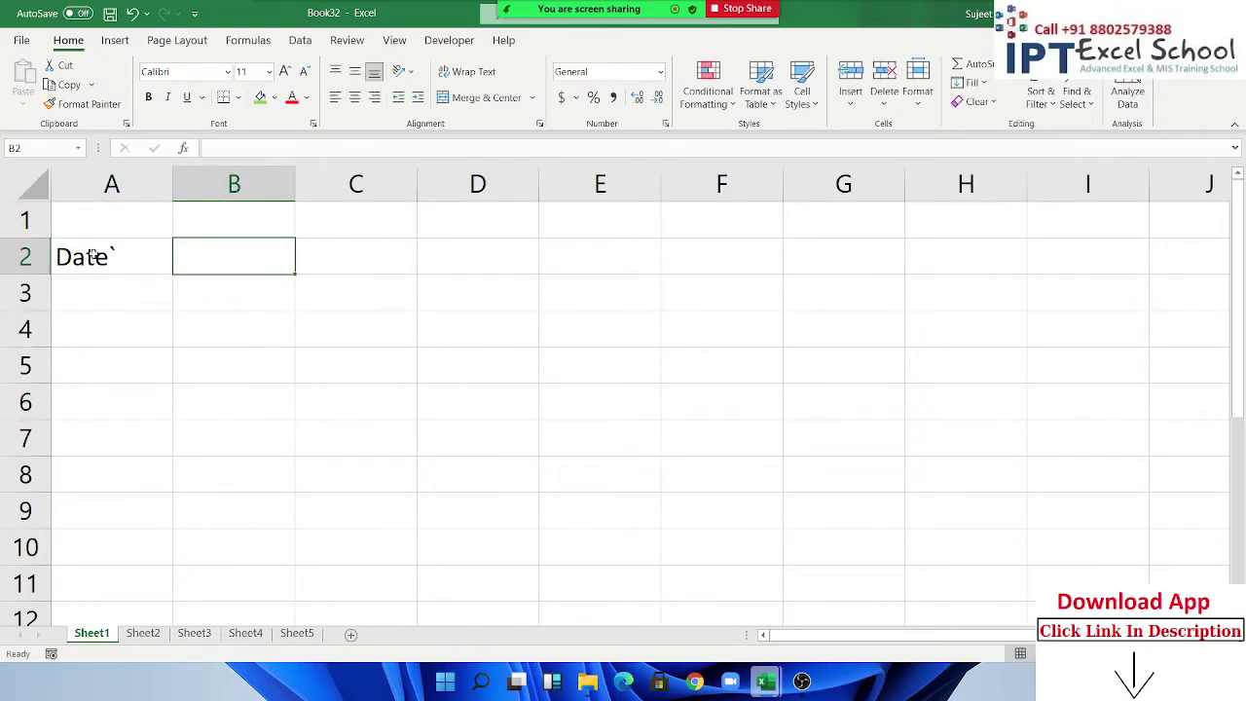
{"action": "type", "text": "8/10/2021"}
{"action": "key", "text": "Return"}
Give A2:B2 a yellow fill and all borders.
{"action": "key", "text": "Up"}
{"action": "key", "text": "shift+Right"}
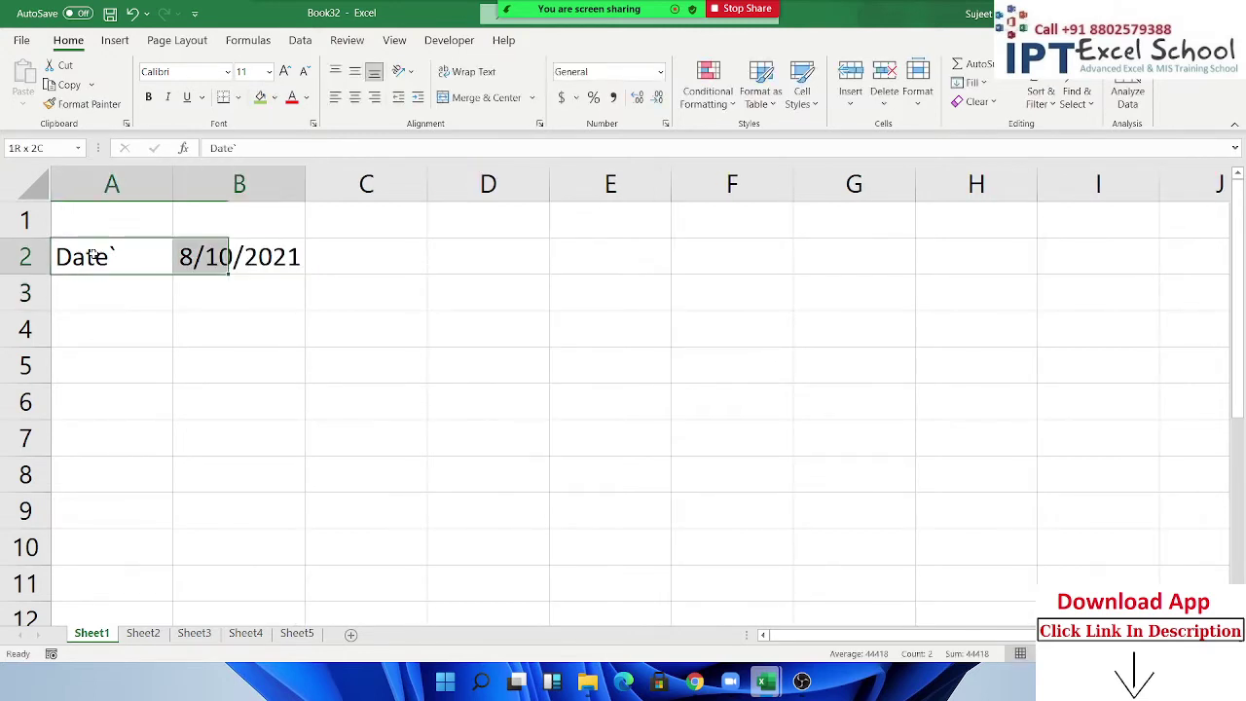
{"action": "left_click", "coordinate": [275, 97]}
{"action": "left_click", "coordinate": [297, 250]}
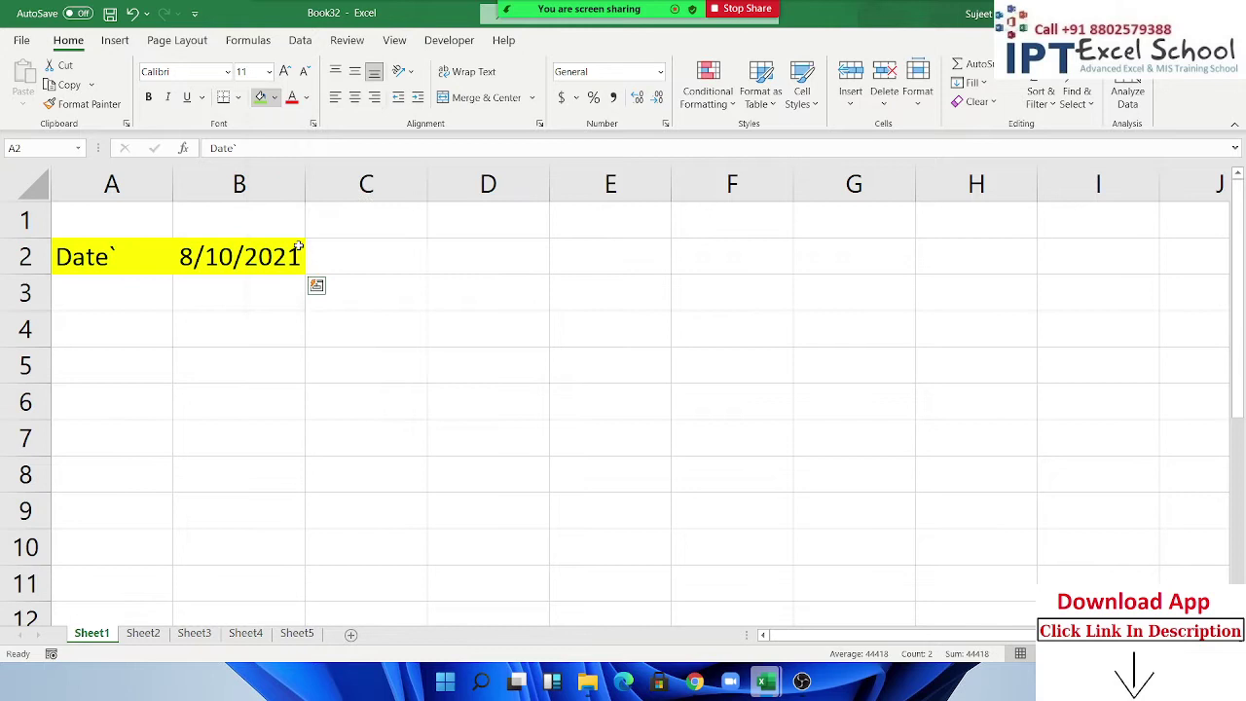
{"action": "left_click", "coordinate": [238, 99]}
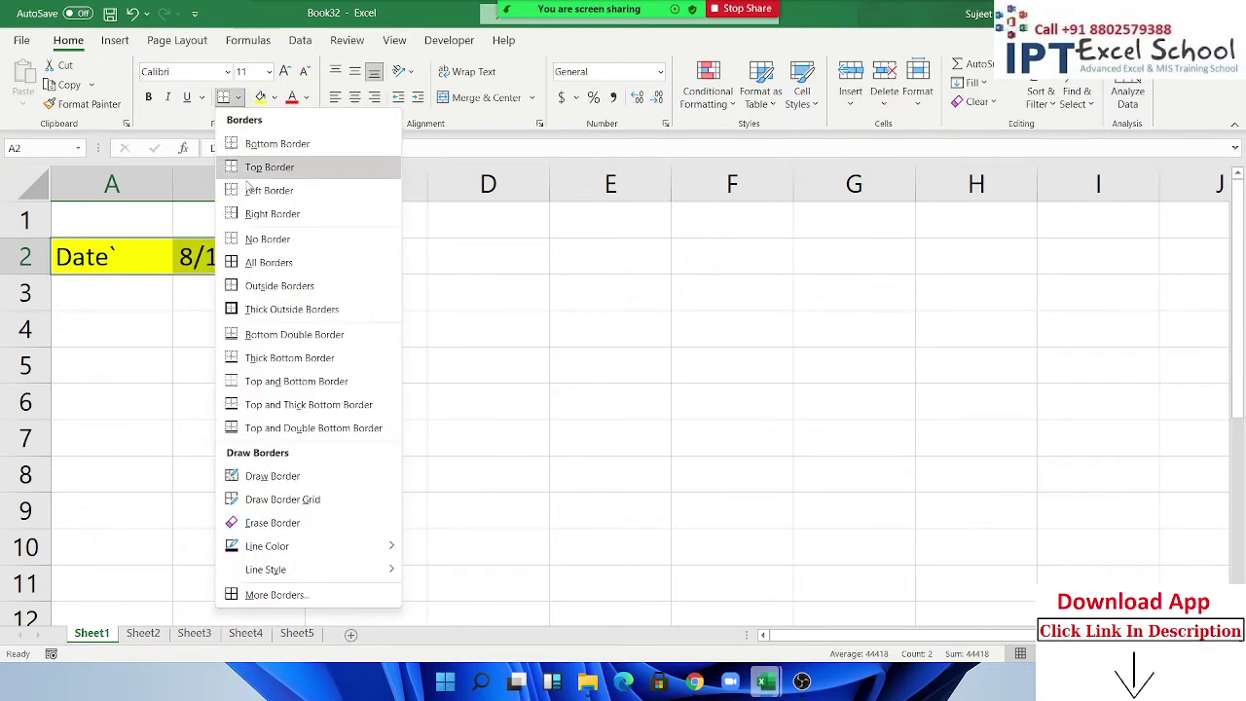
{"action": "left_click", "coordinate": [257, 263]}
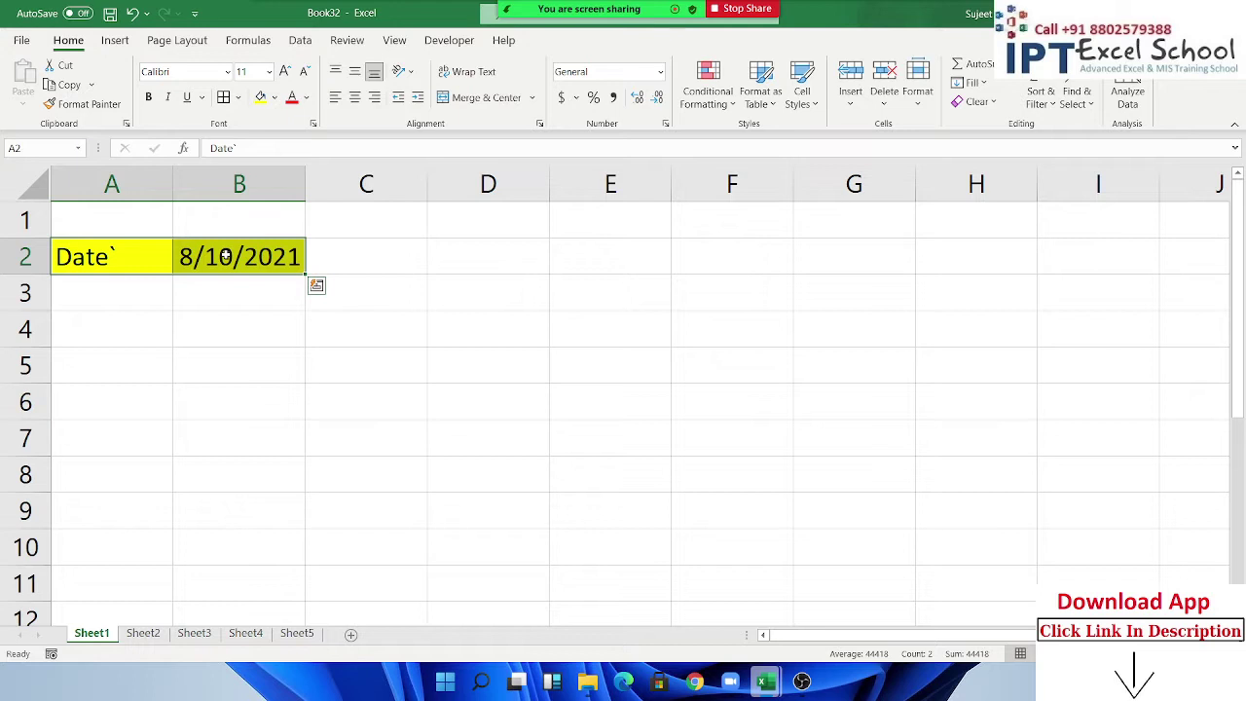
Group Sheet1–Sheet5 and set Fill Across Worksheets to Contents for A2:B2.
{"action": "left_click", "coordinate": [302, 634], "text": "shift"}
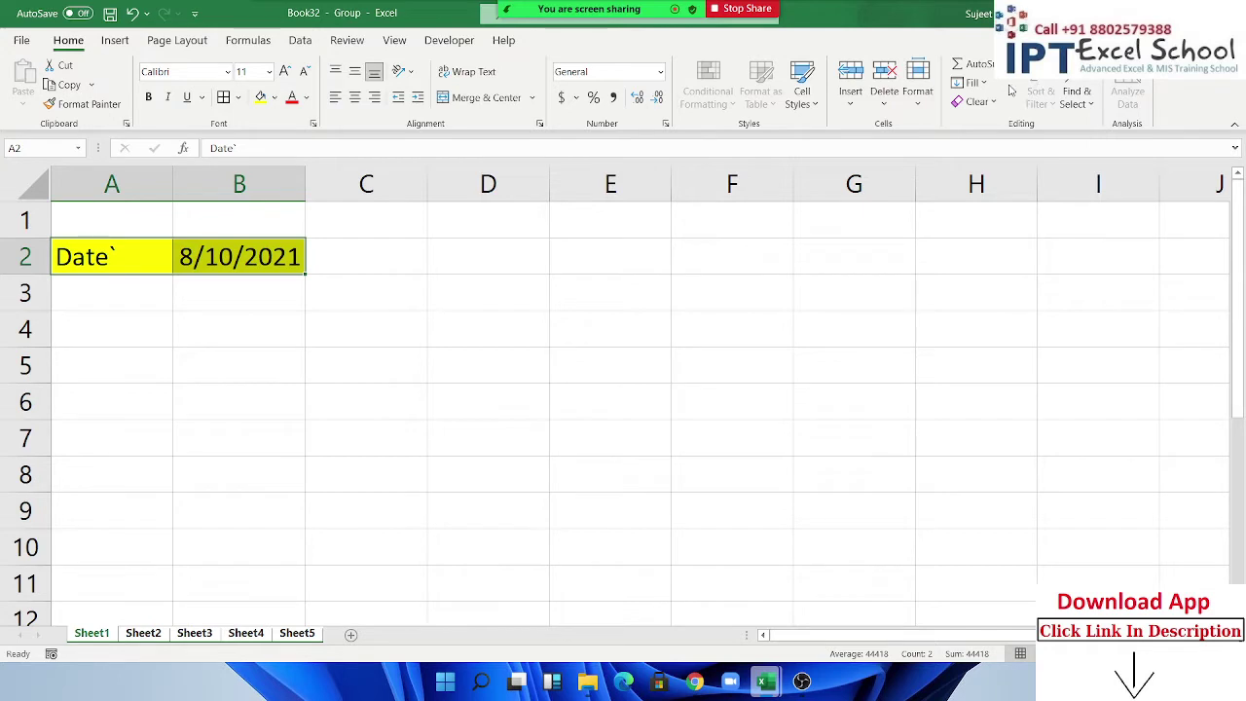
{"action": "left_click", "coordinate": [971, 83]}
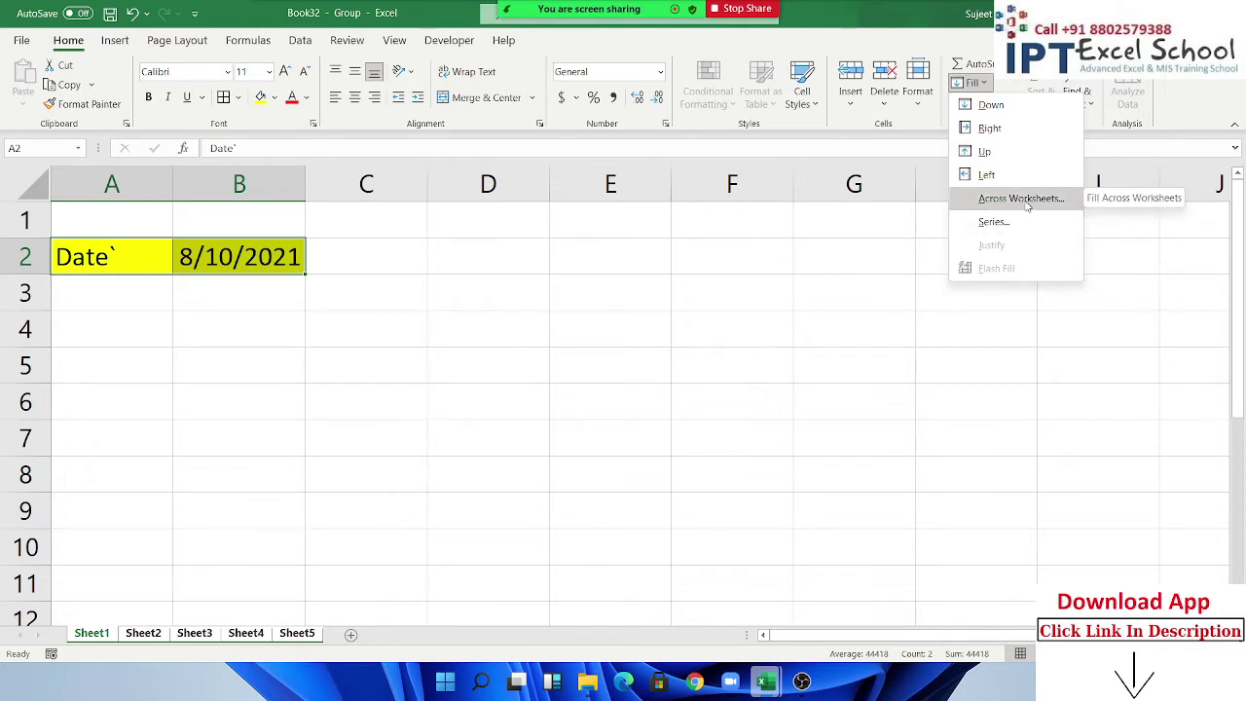
{"action": "left_click", "coordinate": [1024, 202]}
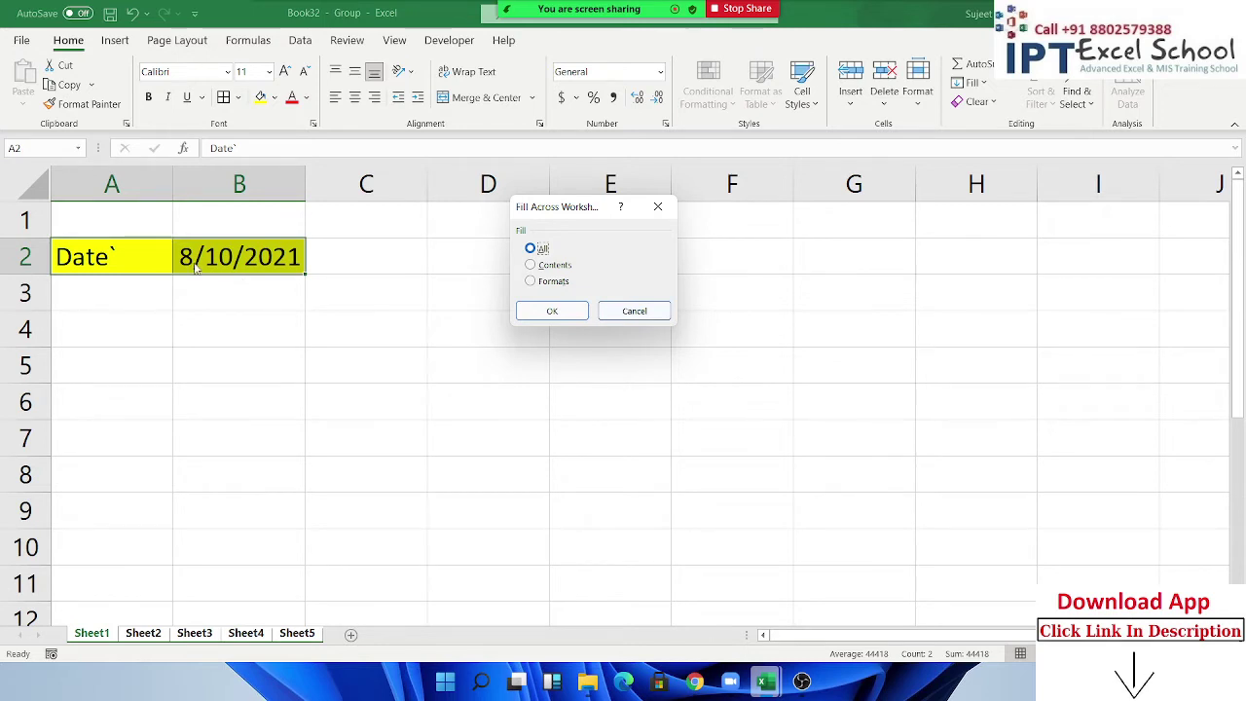
{"action": "left_click", "coordinate": [570, 265]}
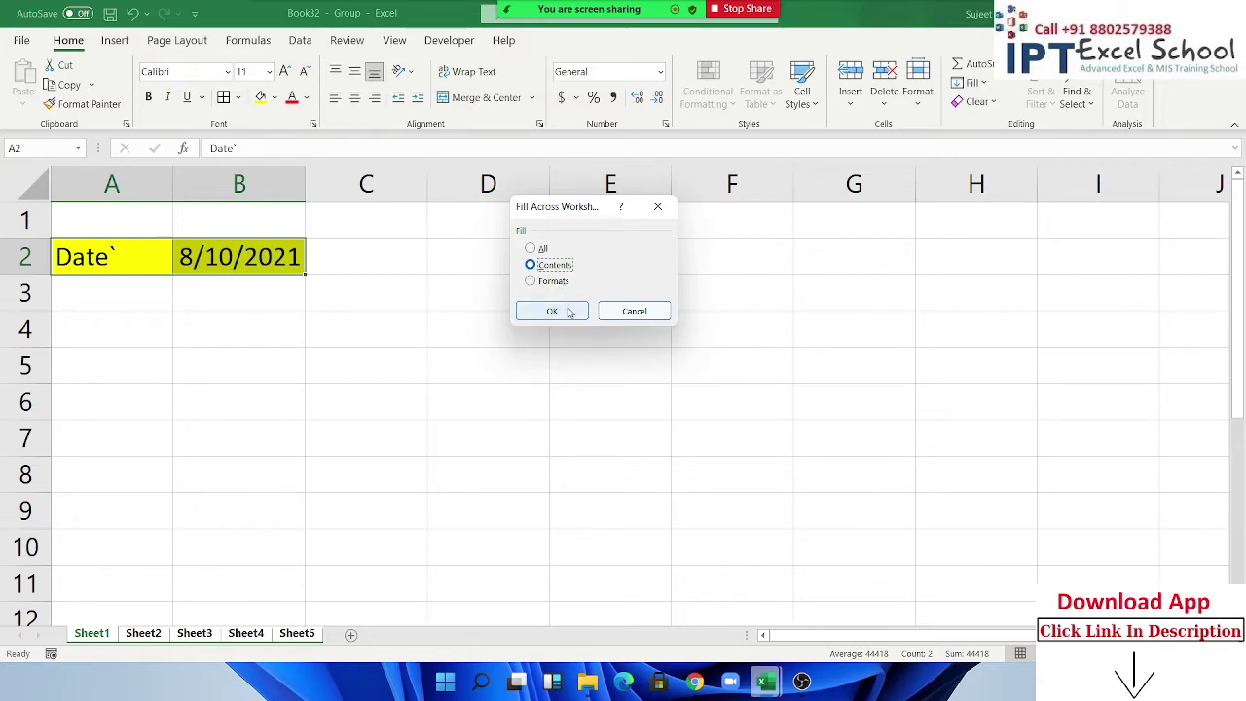
{"action": "left_click", "coordinate": [802, 680]}
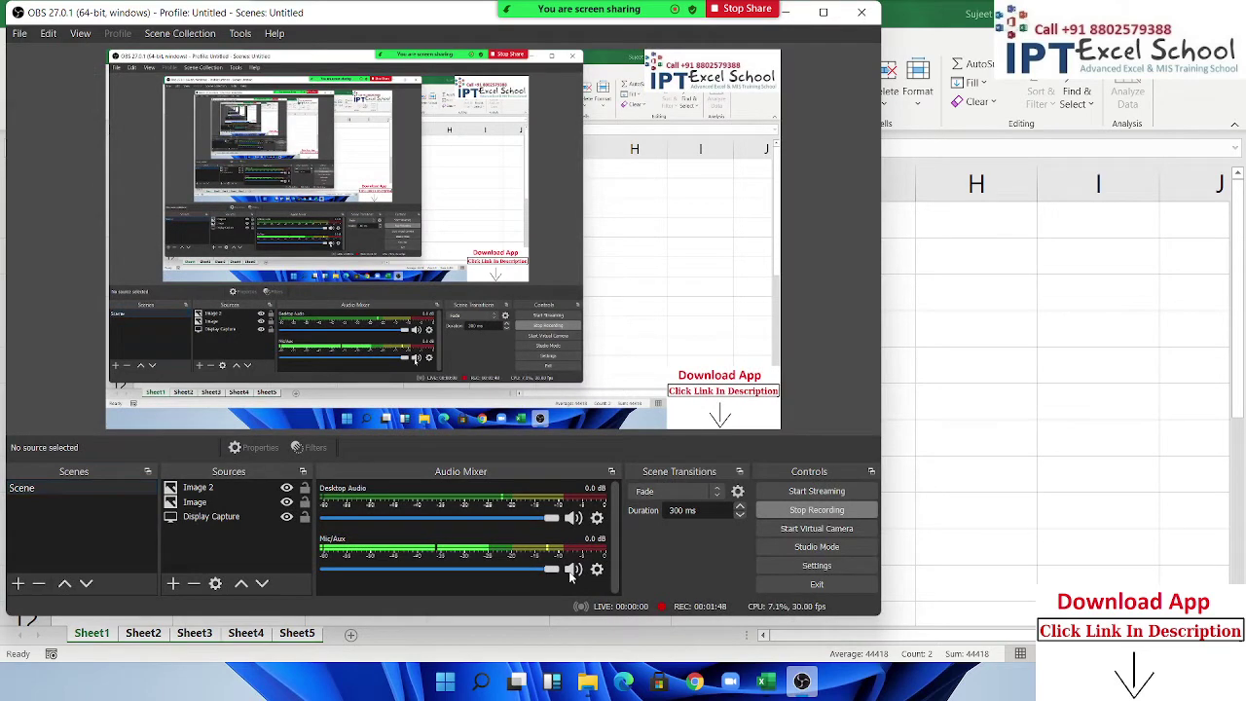
{"action": "left_click", "coordinate": [921, 438]}
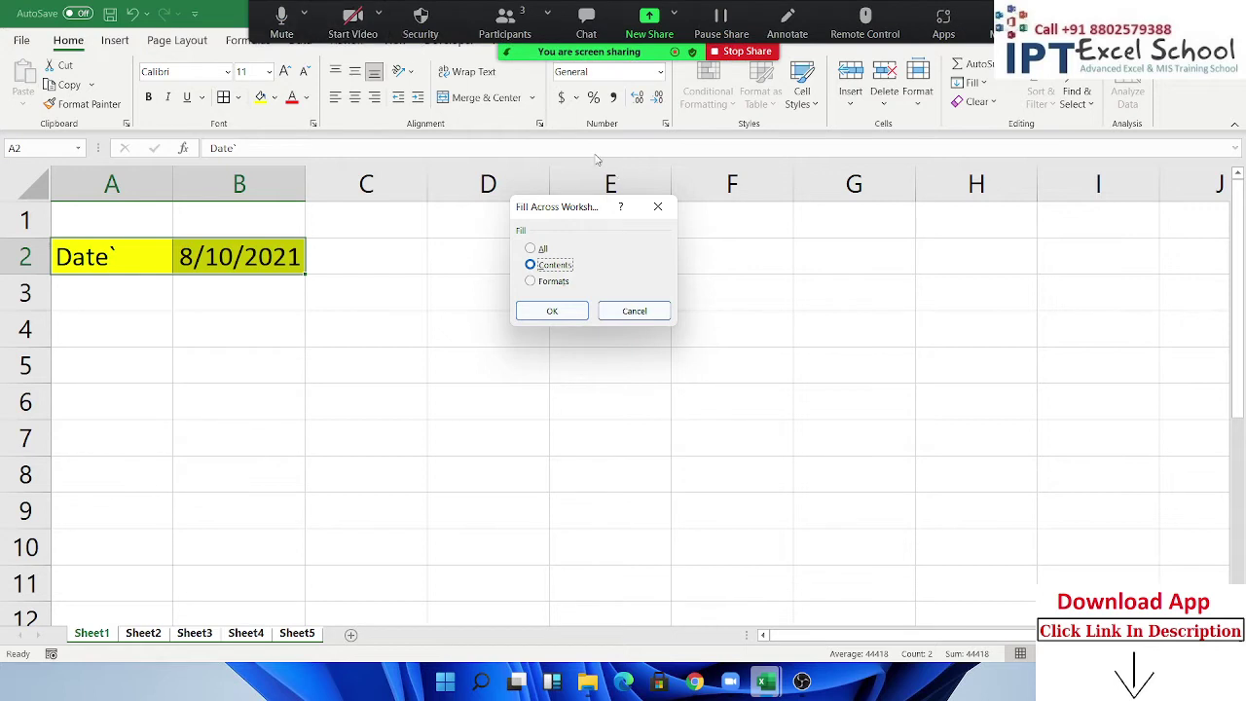
{"action": "left_click", "coordinate": [278, 17]}
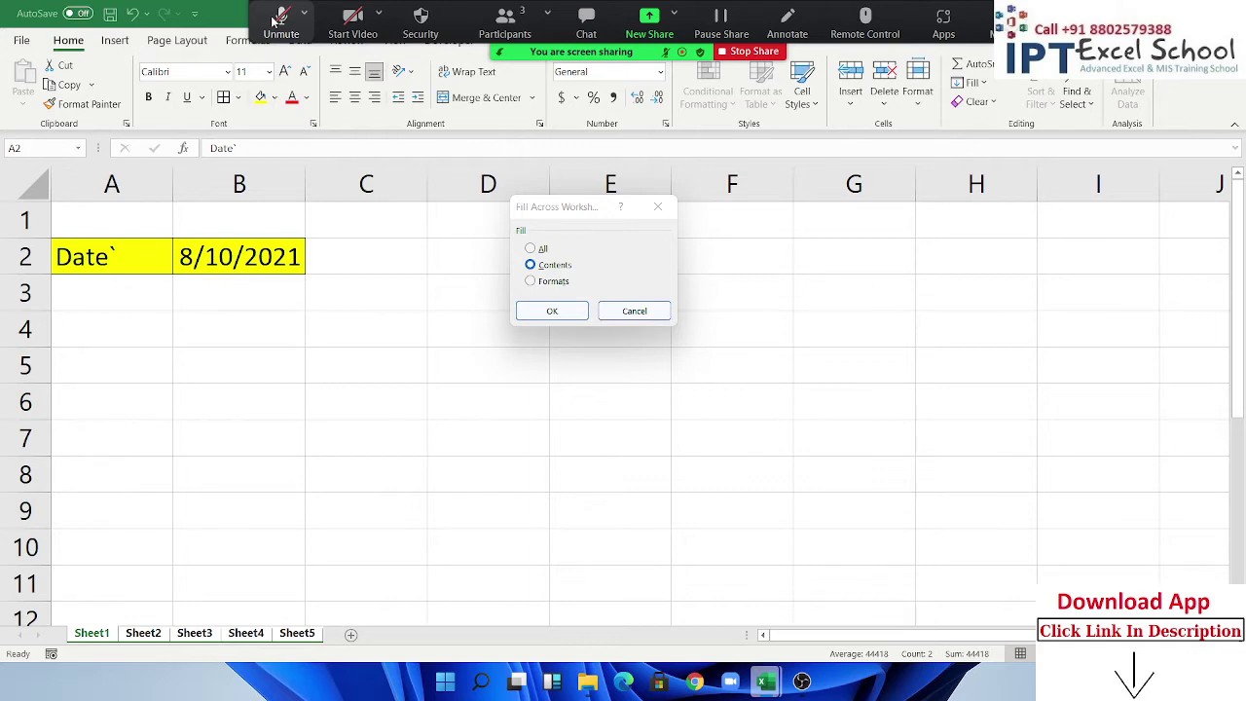
{"action": "left_click", "coordinate": [808, 685]}
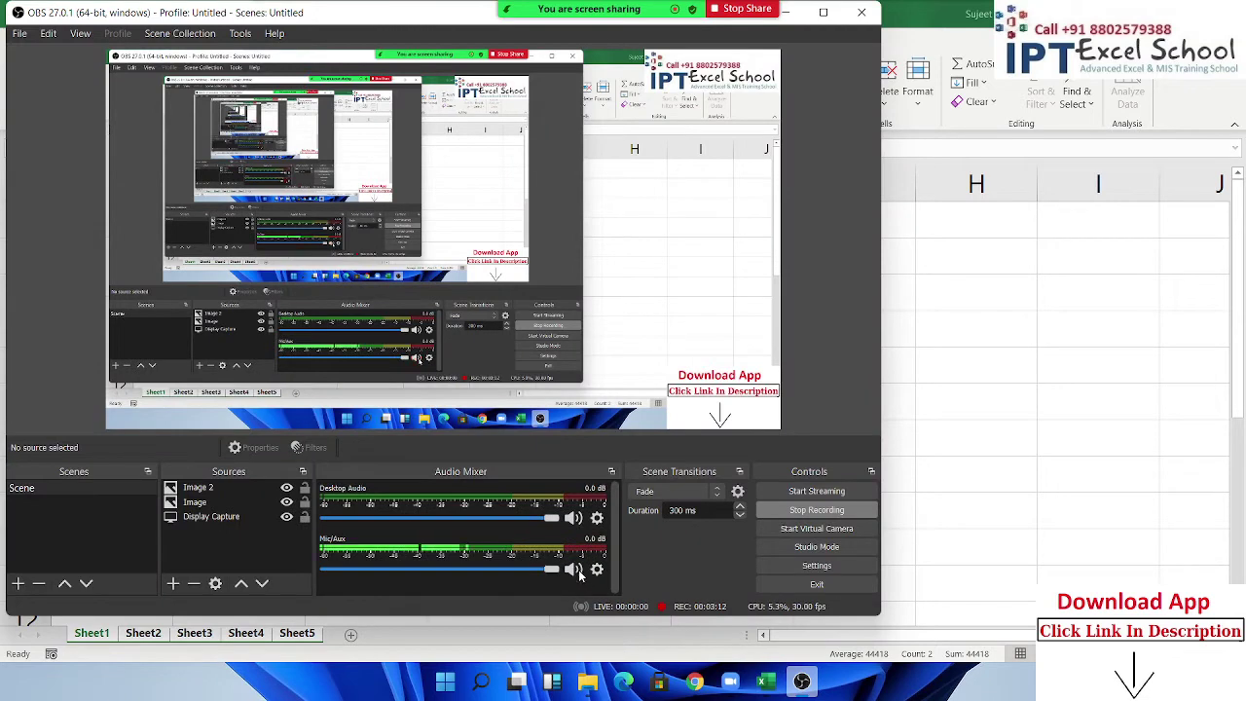
{"action": "left_click", "coordinate": [955, 521]}
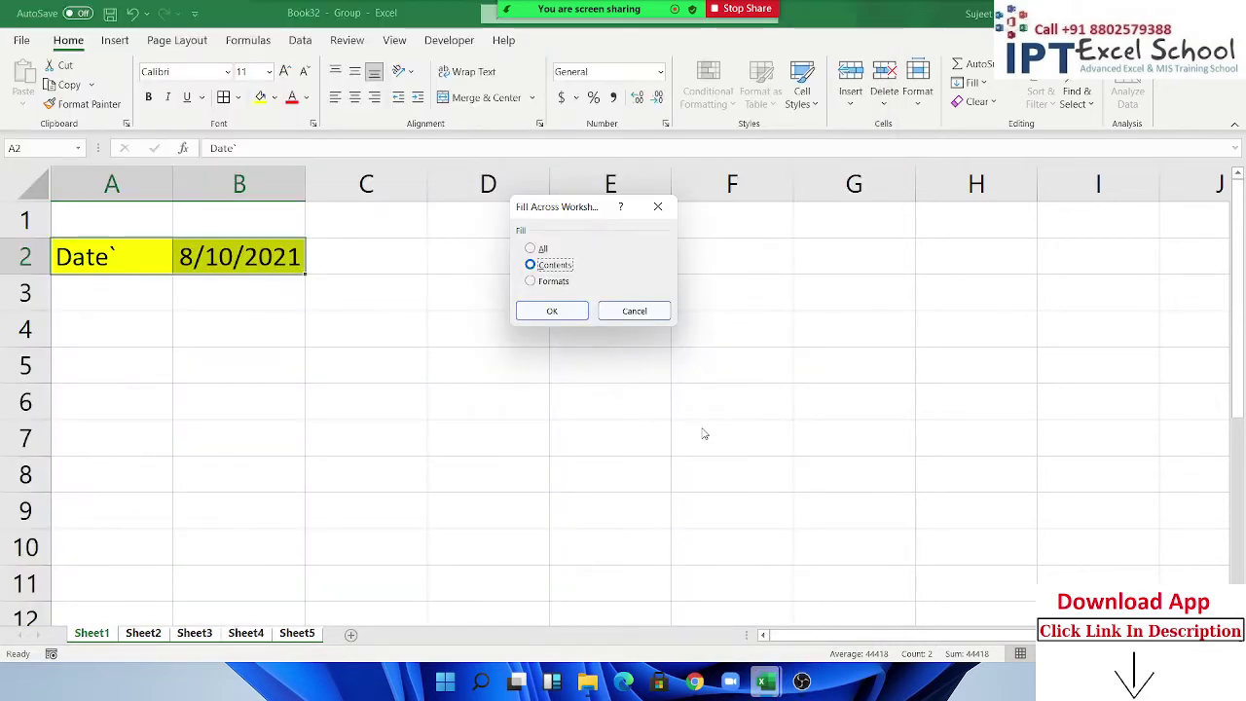
Fill A2:B2 across all grouped sheets using the All option.
{"action": "left_click", "coordinate": [540, 250]}
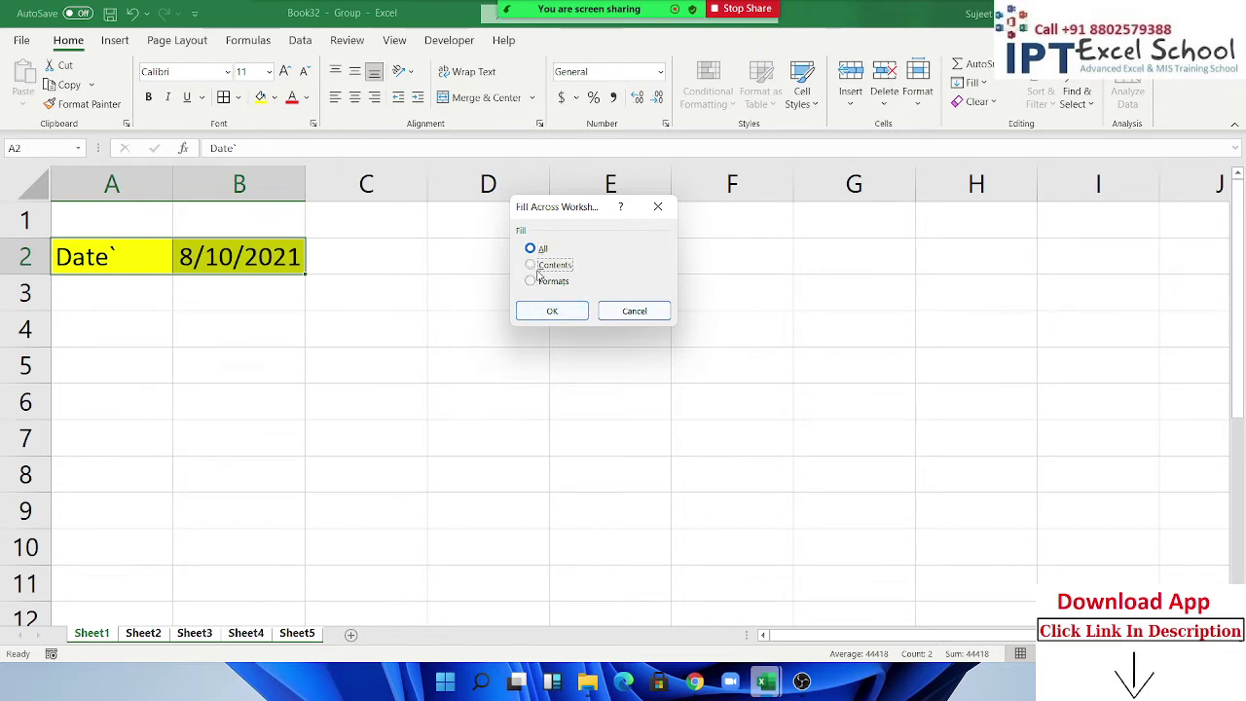
{"action": "left_click", "coordinate": [537, 267]}
{"action": "left_click", "coordinate": [529, 281]}
{"action": "left_click", "coordinate": [530, 249]}
{"action": "left_click", "coordinate": [548, 312]}
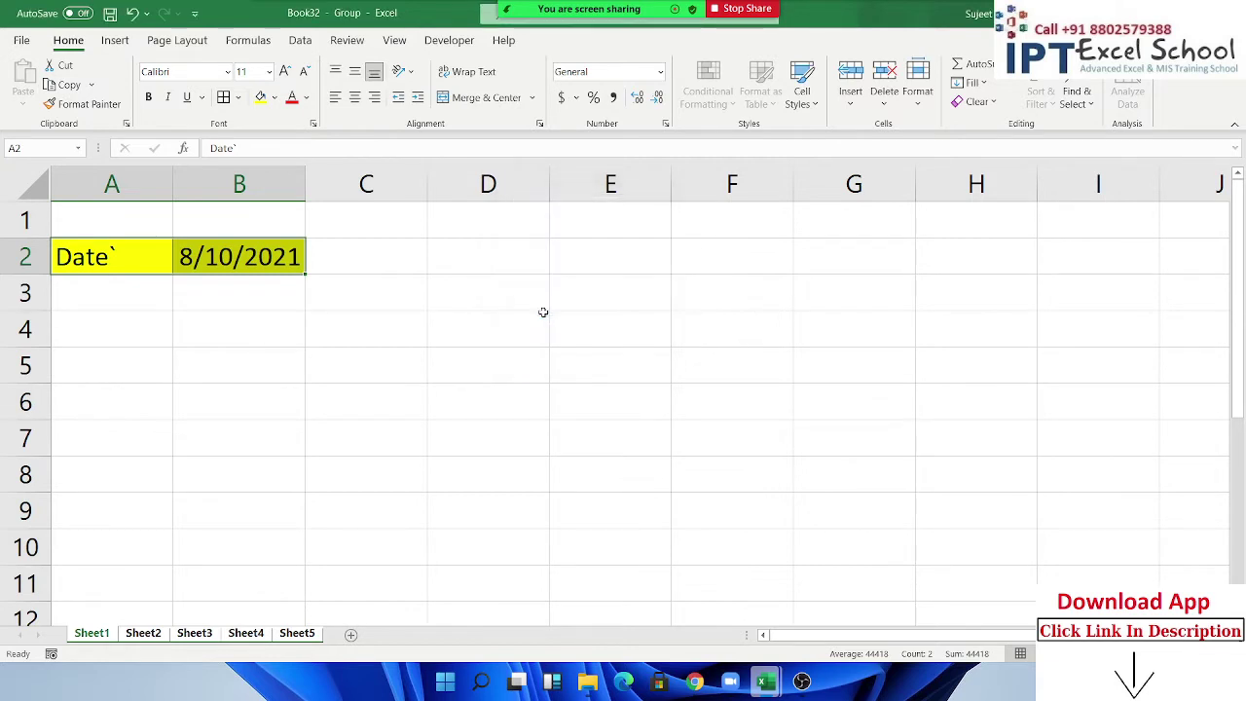
Ungroup the sheets and check the copied Date cells on Sheet2 through Sheet5.
{"action": "left_click", "coordinate": [146, 621]}
{"action": "left_click", "coordinate": [143, 634]}
{"action": "left_click", "coordinate": [194, 634]}
{"action": "left_click", "coordinate": [246, 634]}
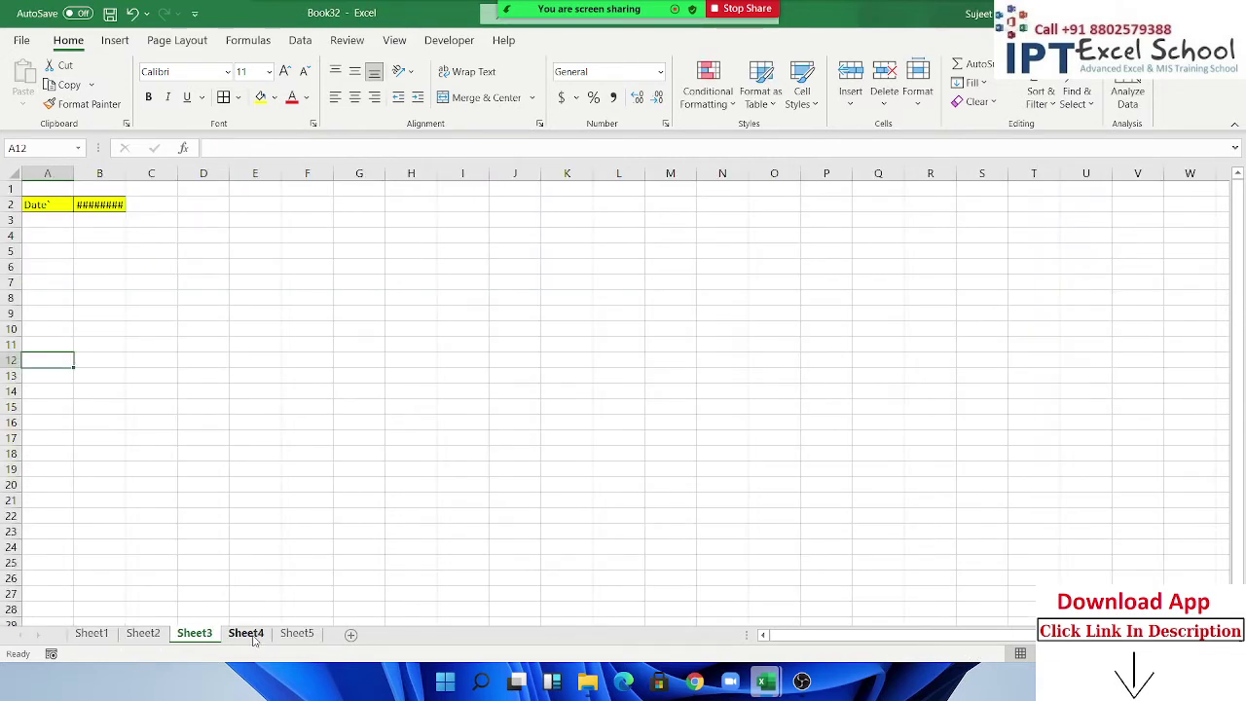
{"action": "left_click", "coordinate": [291, 635]}
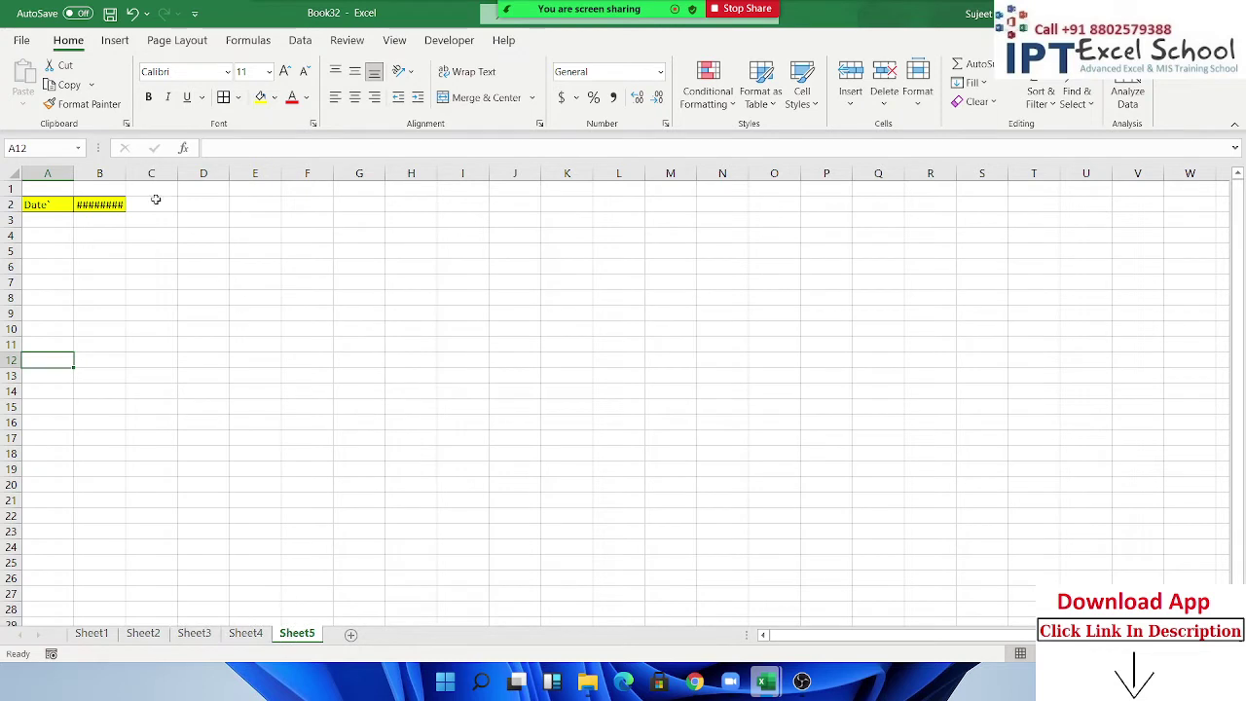
AutoFit column B on Sheet5, Sheet4 and Sheet3 so the date displays.
{"action": "double_click", "coordinate": [130, 173]}
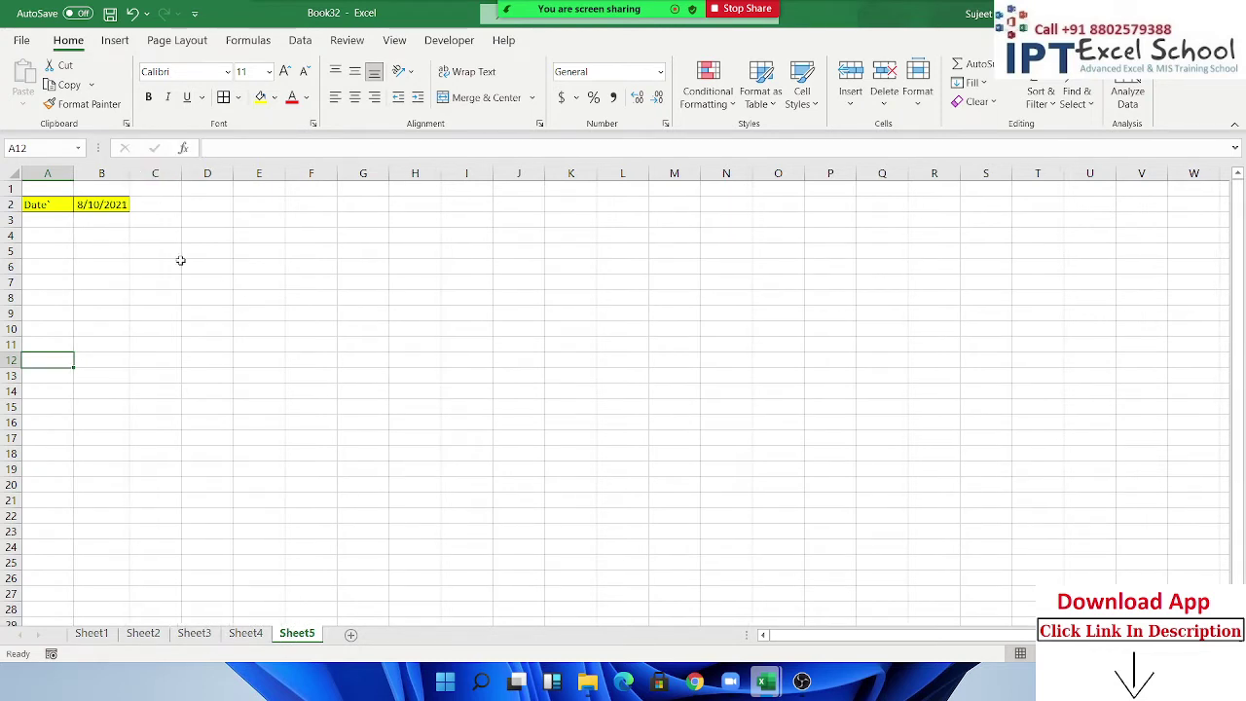
{"action": "left_click", "coordinate": [246, 634]}
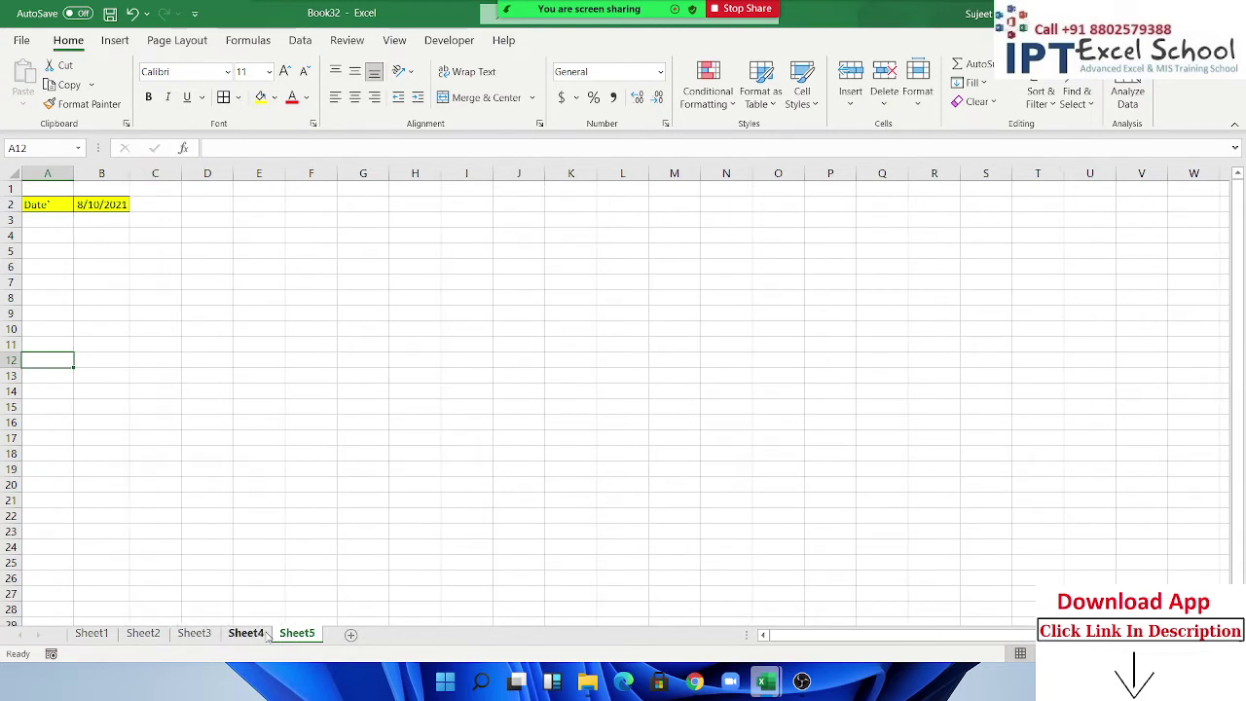
{"action": "double_click", "coordinate": [125, 172]}
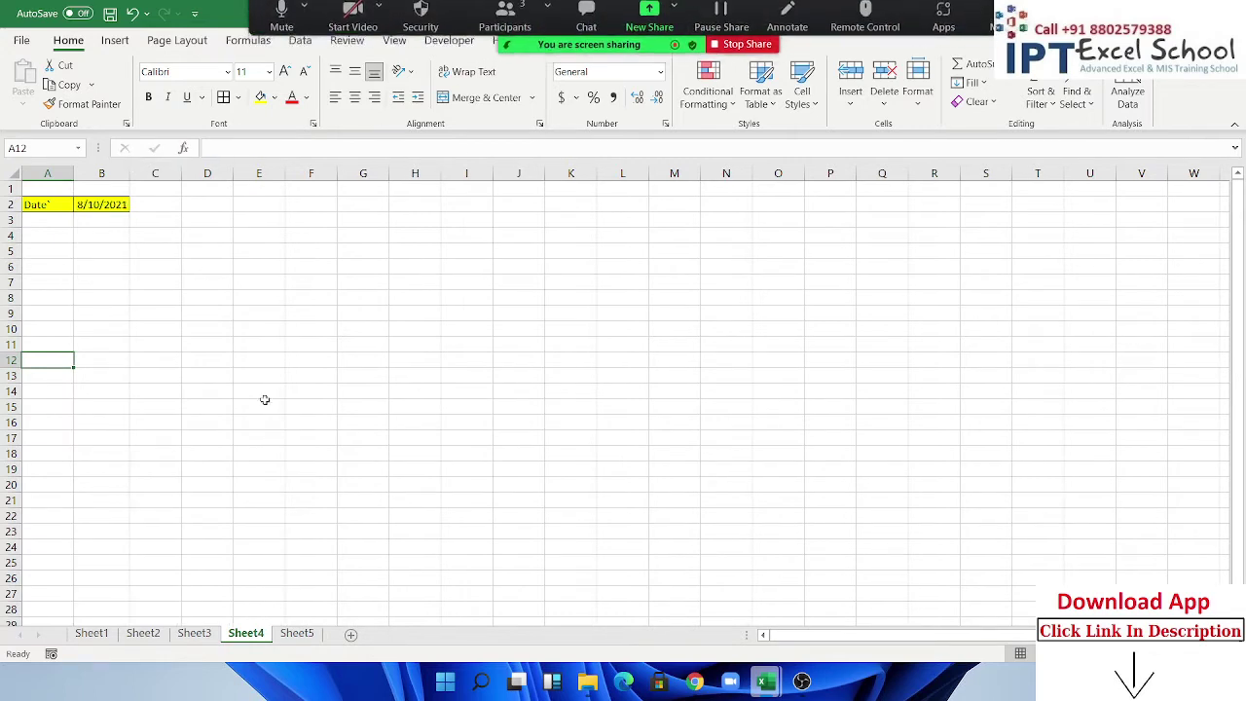
{"action": "left_click", "coordinate": [194, 634]}
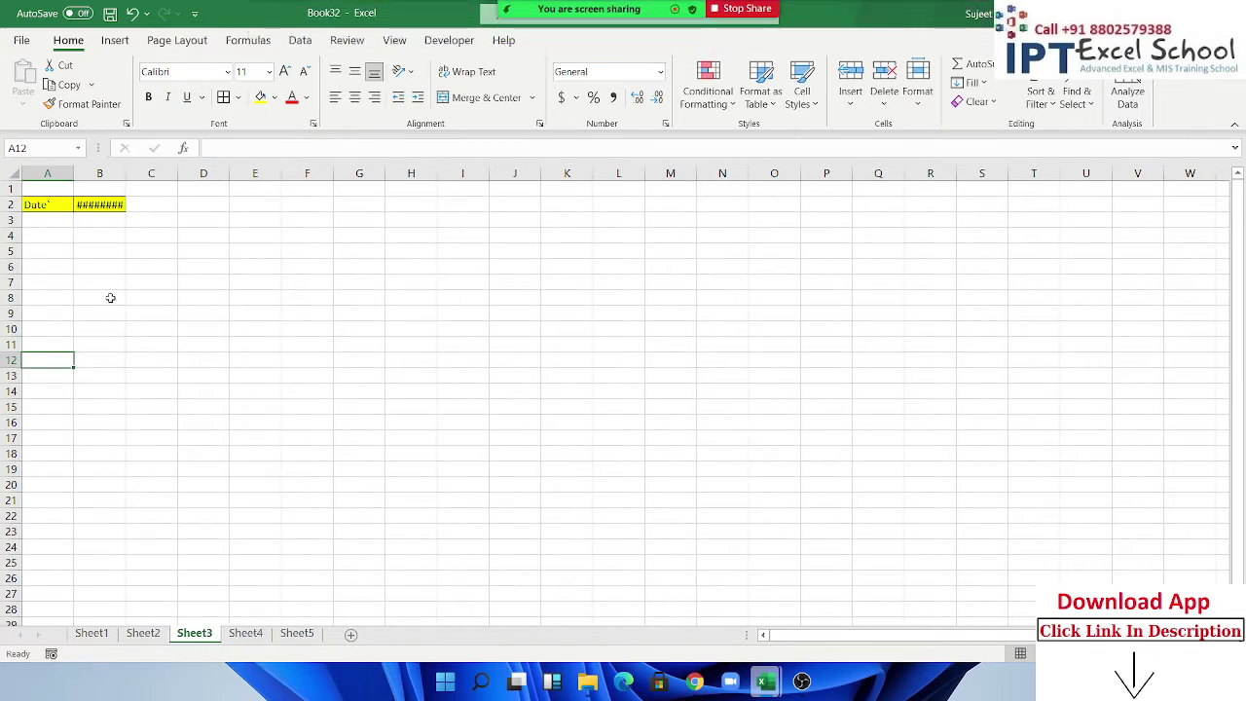
{"action": "double_click", "coordinate": [125, 172]}
{"action": "left_click", "coordinate": [982, 86]}
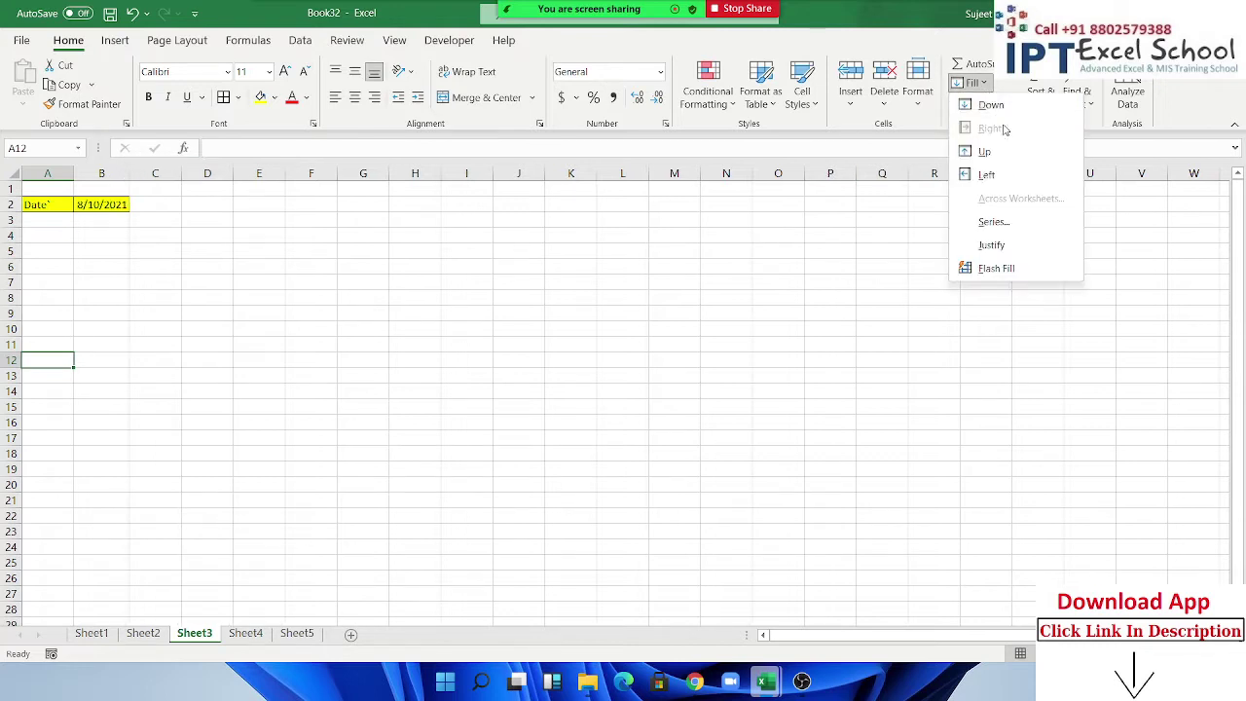
{"action": "left_click", "coordinate": [370, 310]}
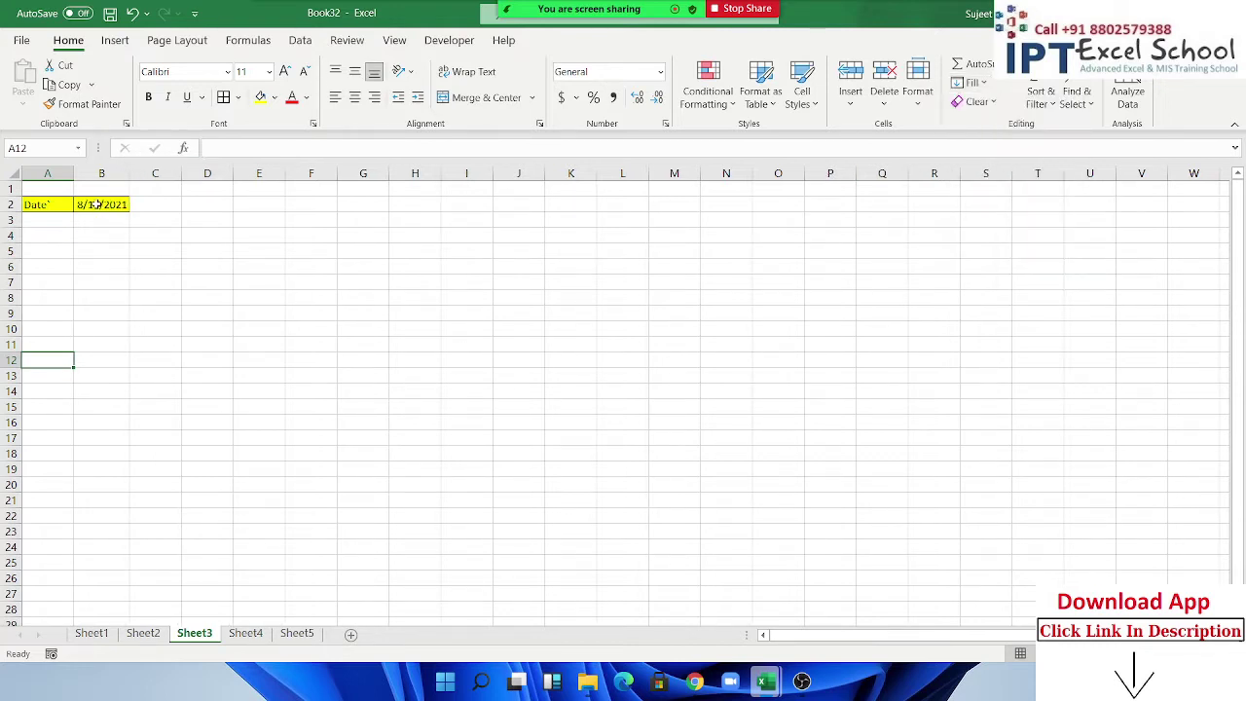
{"action": "left_click_drag", "start_coordinate": [130, 173], "coordinate": [87, 184]}
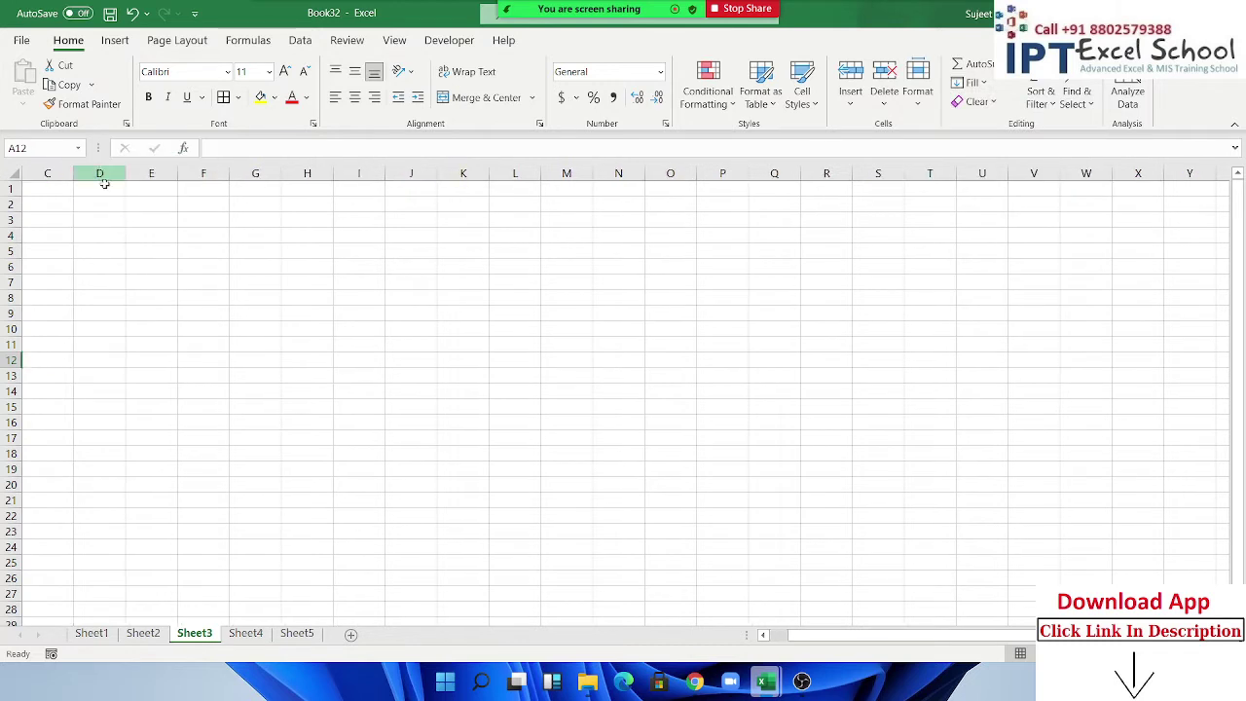
Start the number list with 1 in G1, undoing a trial 1, 2 drag-fill.
{"action": "left_click", "coordinate": [277, 186]}
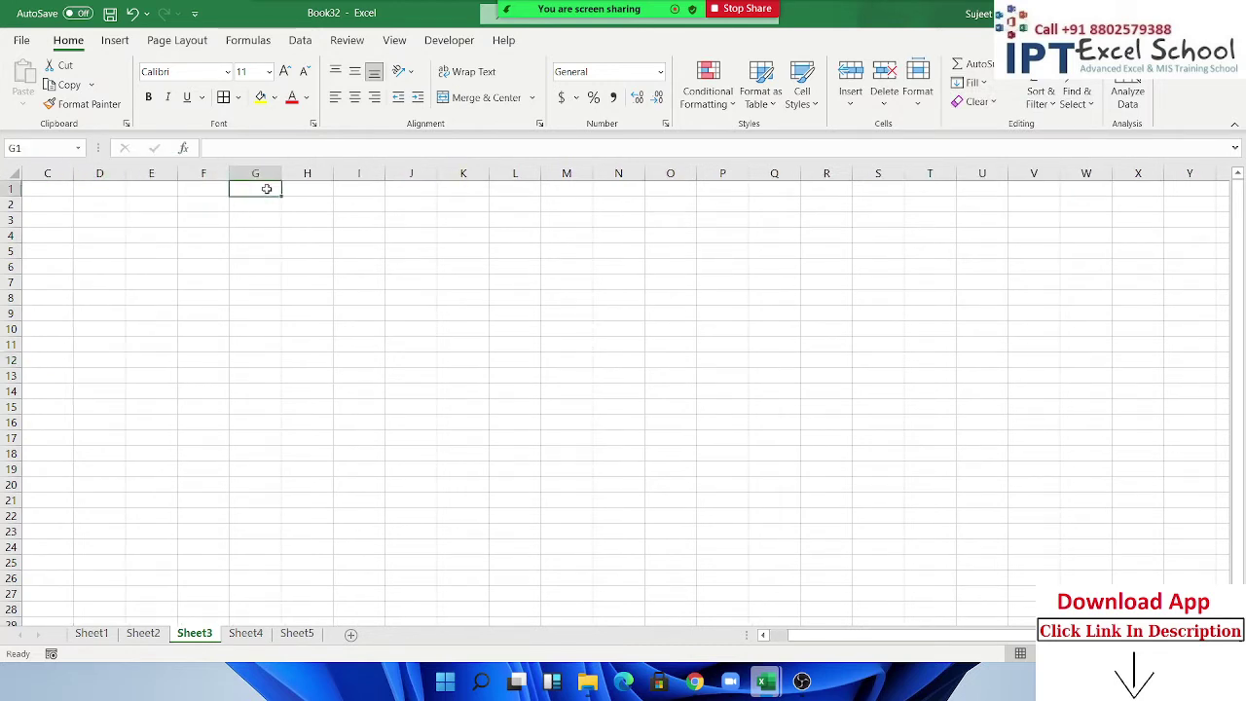
{"action": "type", "text": "1"}
{"action": "key", "text": "Return"}
{"action": "type", "text": "2"}
{"action": "key", "text": "Return"}
{"action": "left_click_drag", "start_coordinate": [266, 189], "coordinate": [277, 204]}
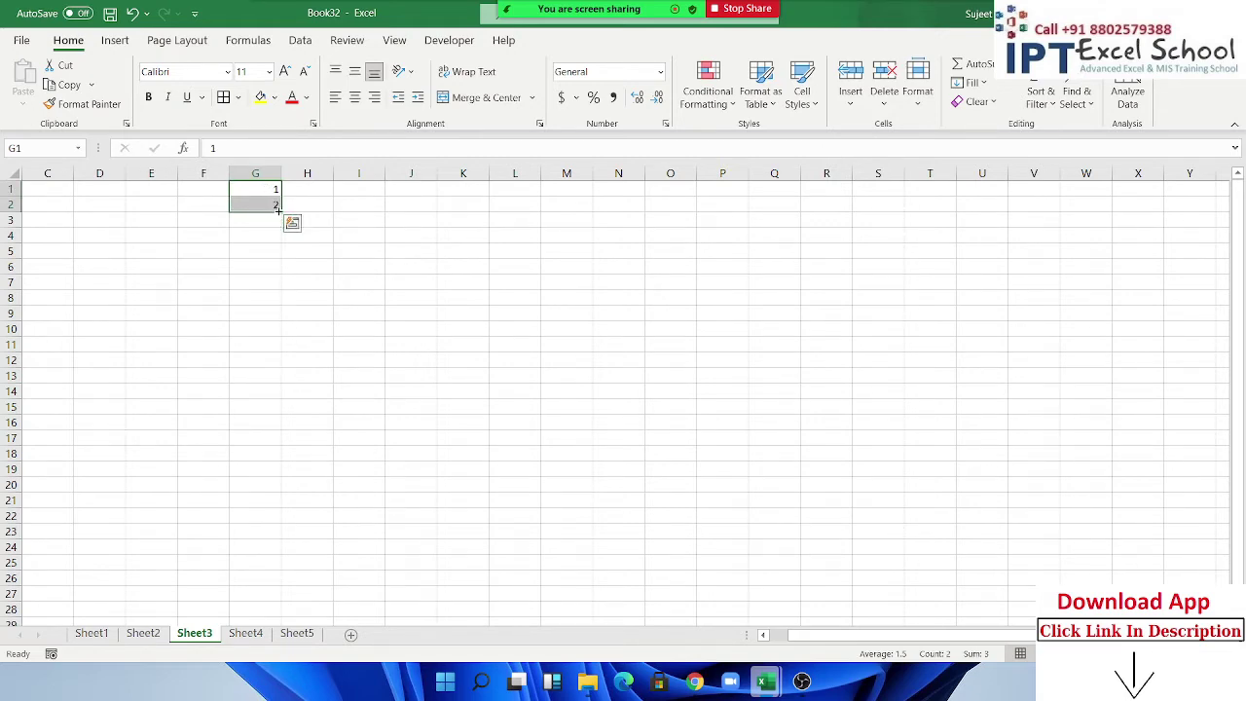
{"action": "left_click_drag", "start_coordinate": [281, 210], "coordinate": [252, 421]}
{"action": "key", "text": "ctrl+z"}
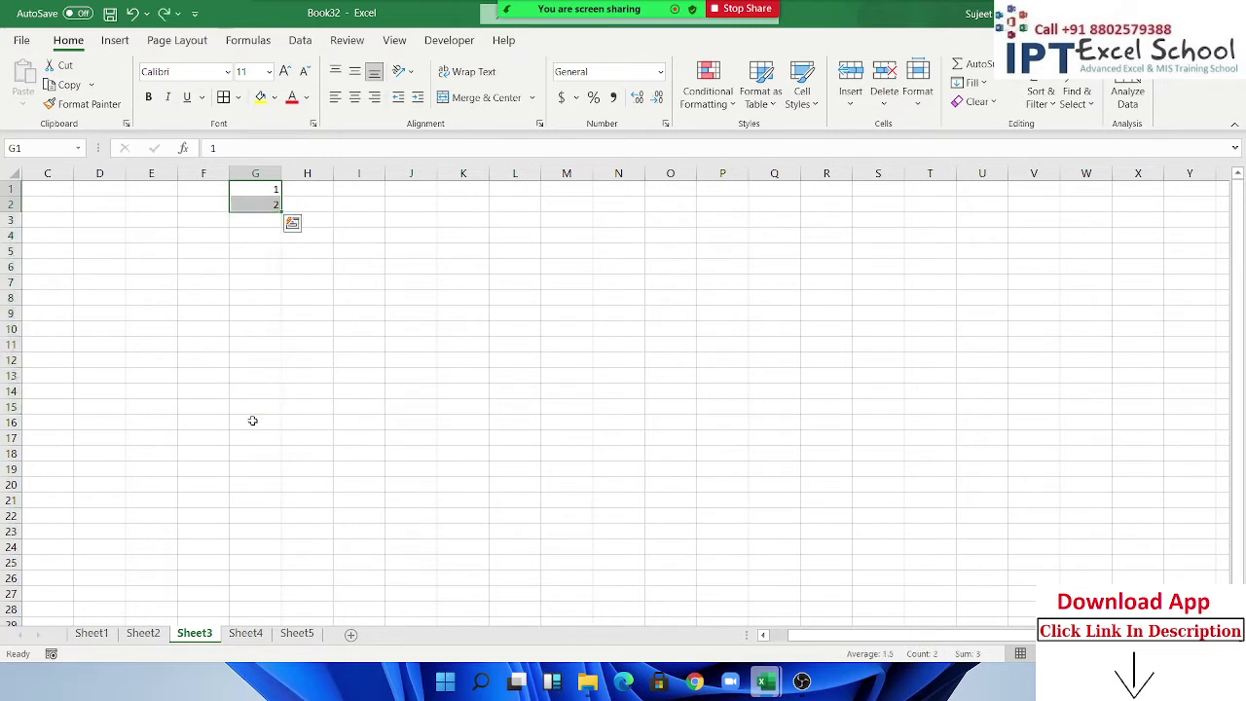
{"action": "key", "text": "ctrl+z"}
Fill G1:G19 with a linear series of step 1, ending at 19.
{"action": "left_click_drag", "start_coordinate": [258, 187], "coordinate": [255, 469]}
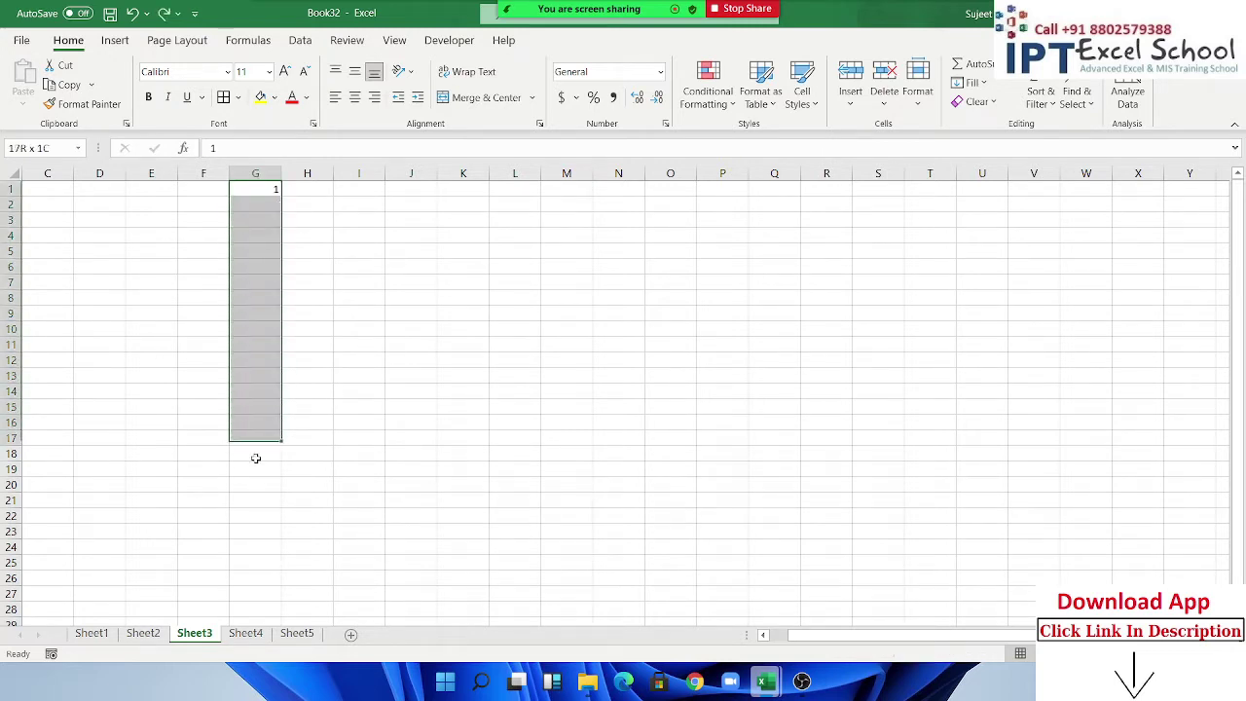
{"action": "left_click", "coordinate": [986, 86]}
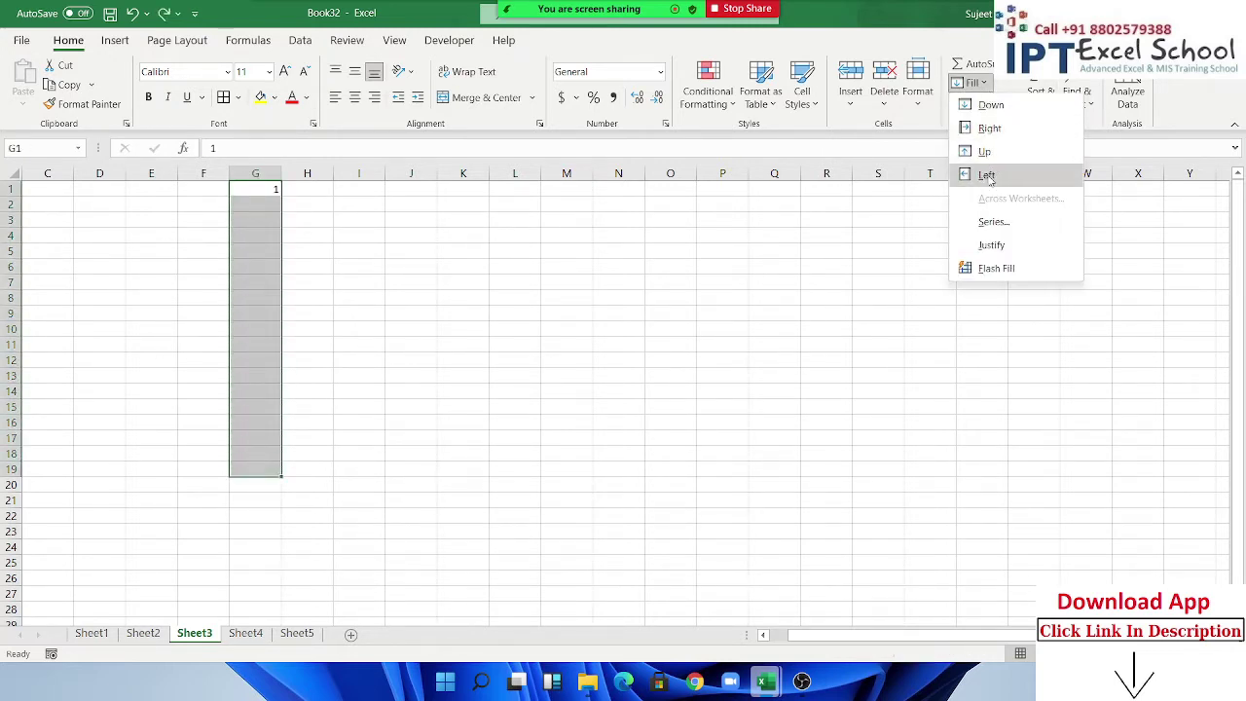
{"action": "left_click", "coordinate": [994, 221]}
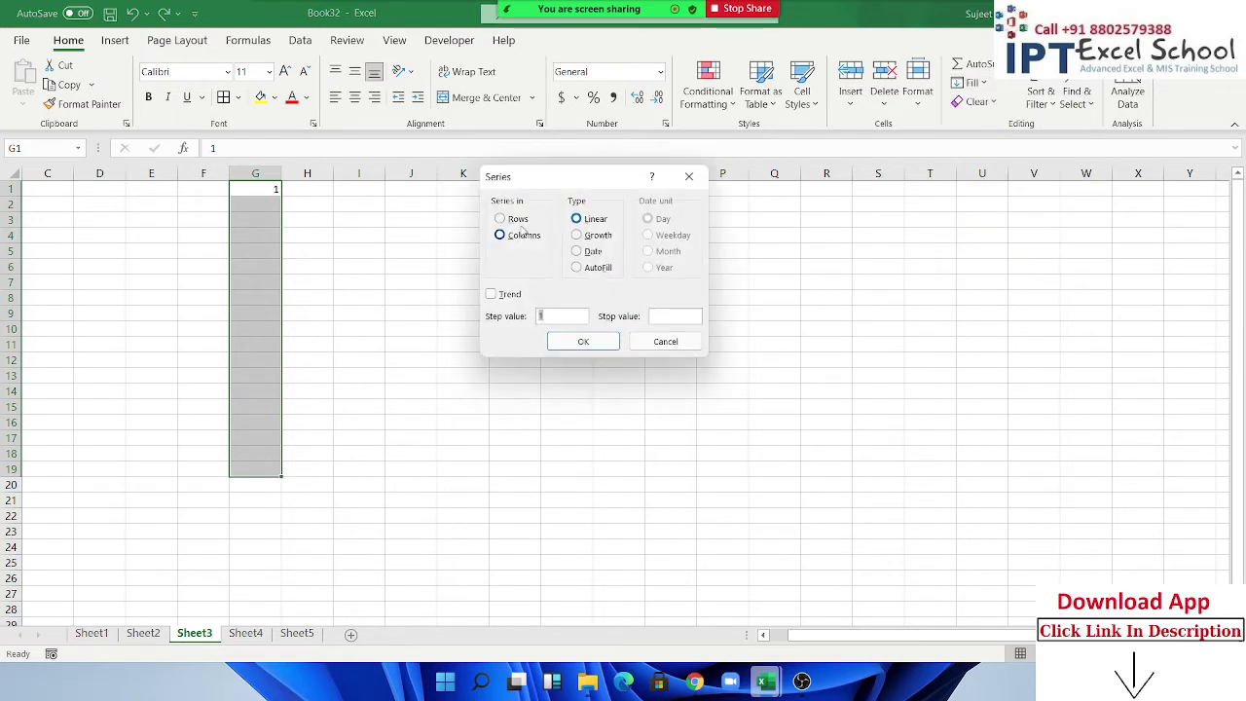
{"action": "left_click", "coordinate": [583, 222]}
{"action": "left_click", "coordinate": [579, 348]}
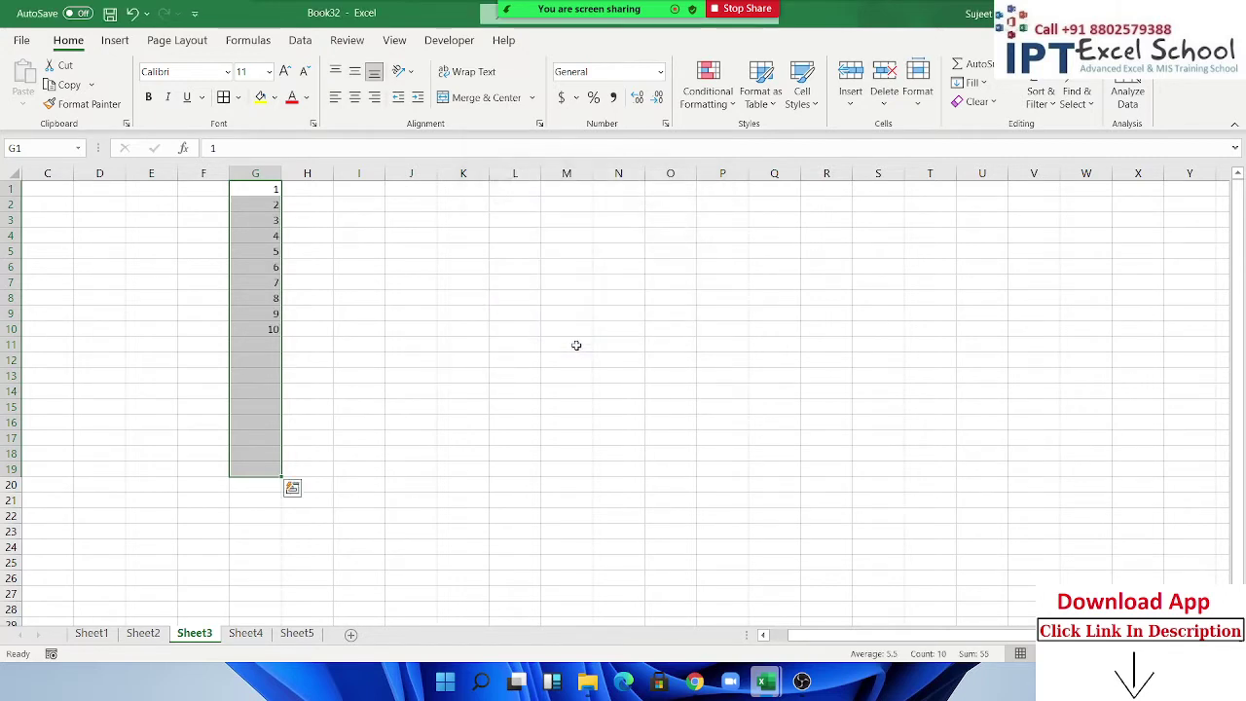
{"action": "left_click", "coordinate": [972, 83]}
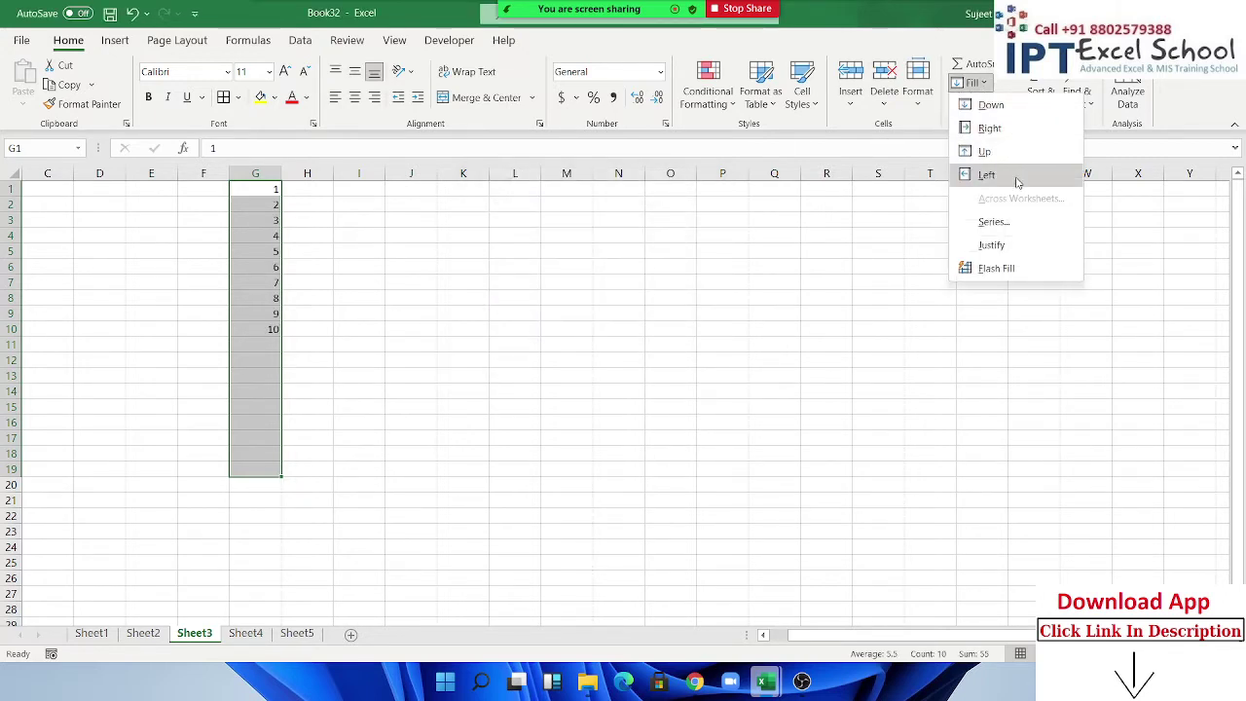
{"action": "left_click", "coordinate": [1009, 221]}
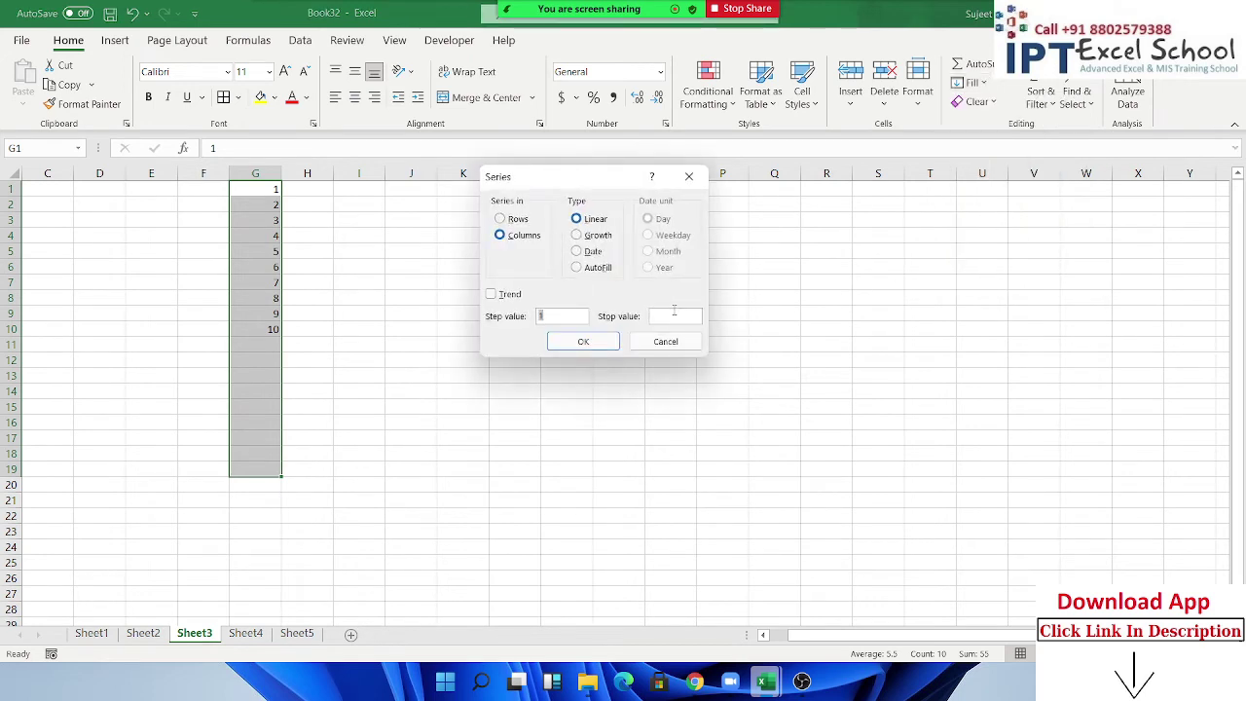
{"action": "left_click", "coordinate": [558, 343]}
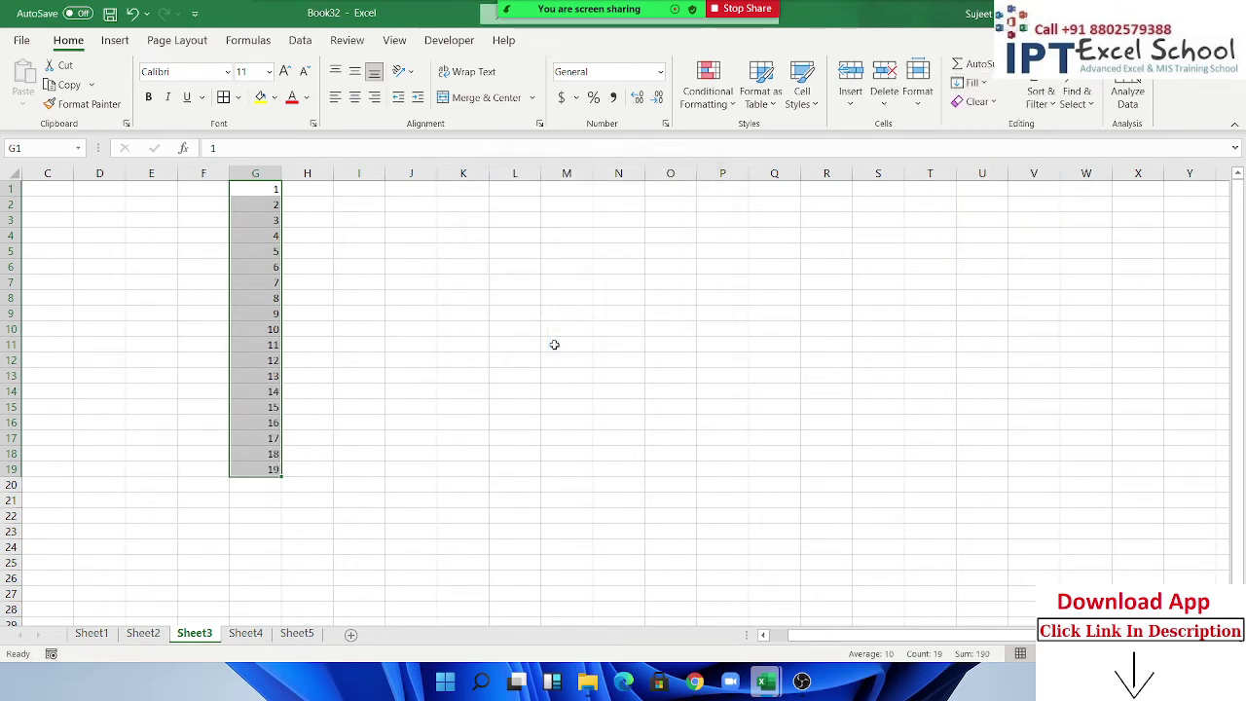
Refill G1:G19 as a growth series with step 2, giving 1, 2, 4 … 262144.
{"action": "left_click", "coordinate": [983, 86]}
{"action": "left_click", "coordinate": [994, 222]}
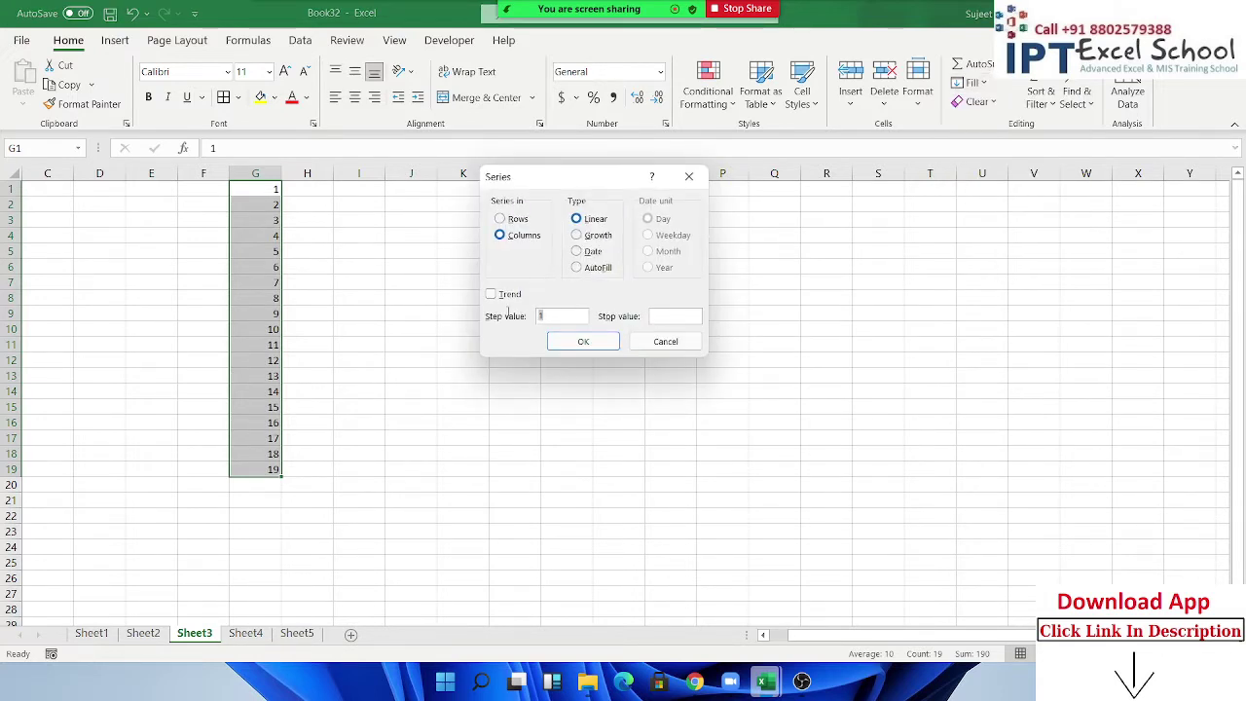
{"action": "type", "text": "2"}
{"action": "left_click", "coordinate": [605, 240]}
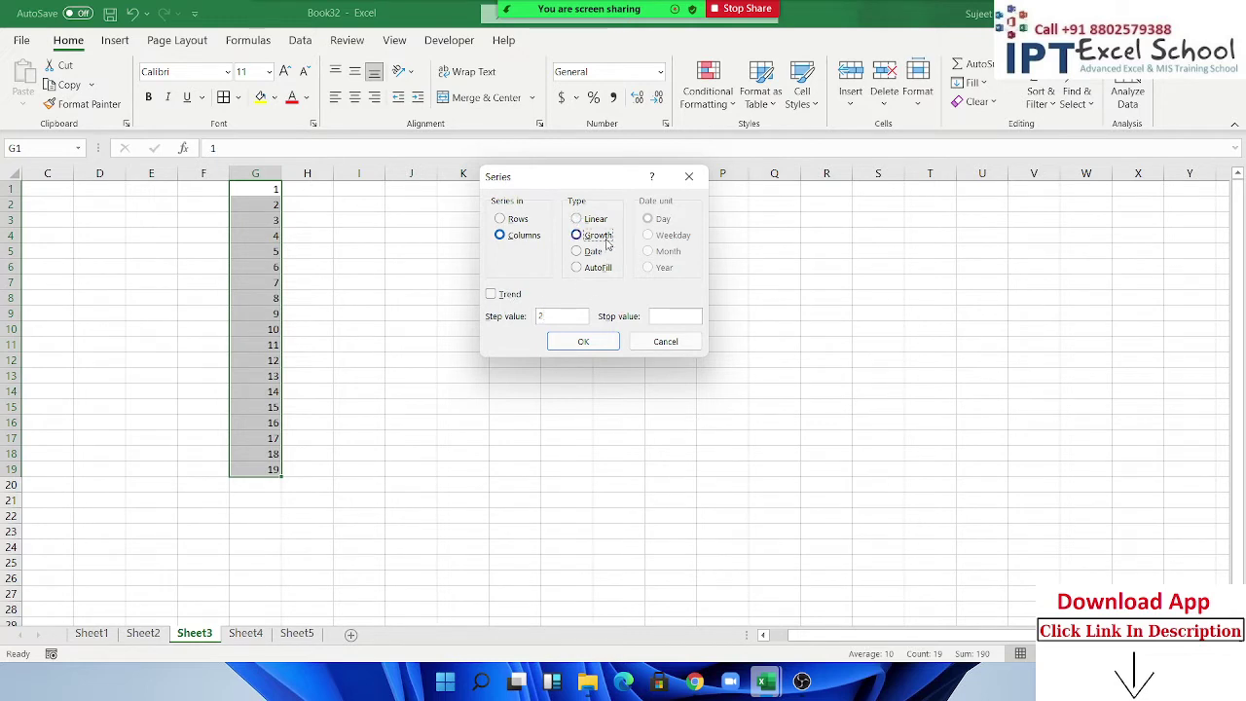
{"action": "left_click", "coordinate": [584, 346]}
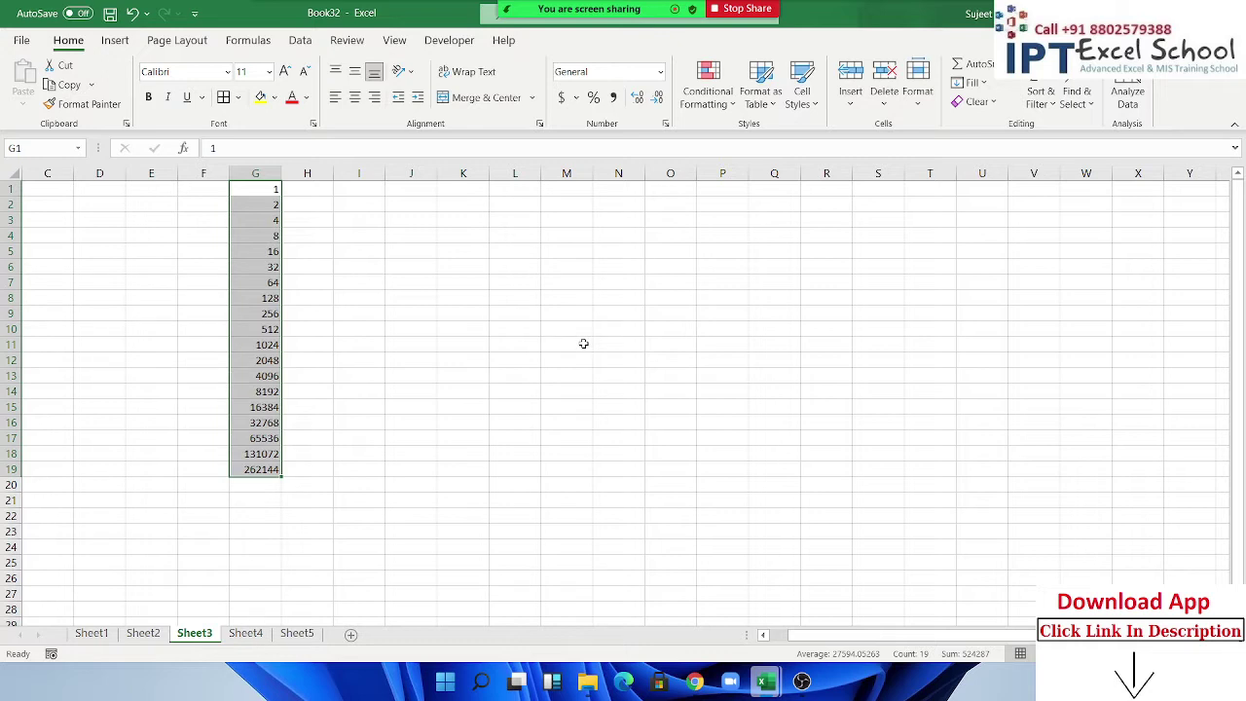
Enter 1 Aug 2021 in G1 and fill G1:G21 with a daily date series.
{"action": "key", "text": "ctrl+z"}
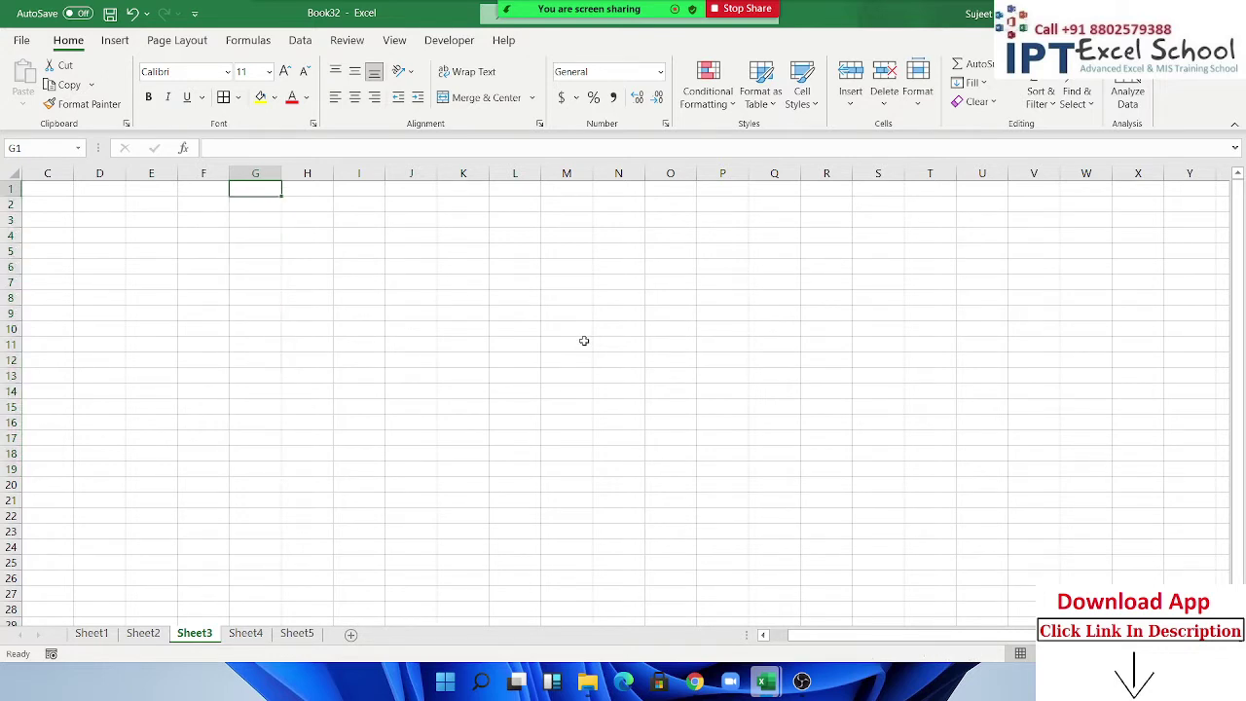
{"action": "type", "text": "8/"}
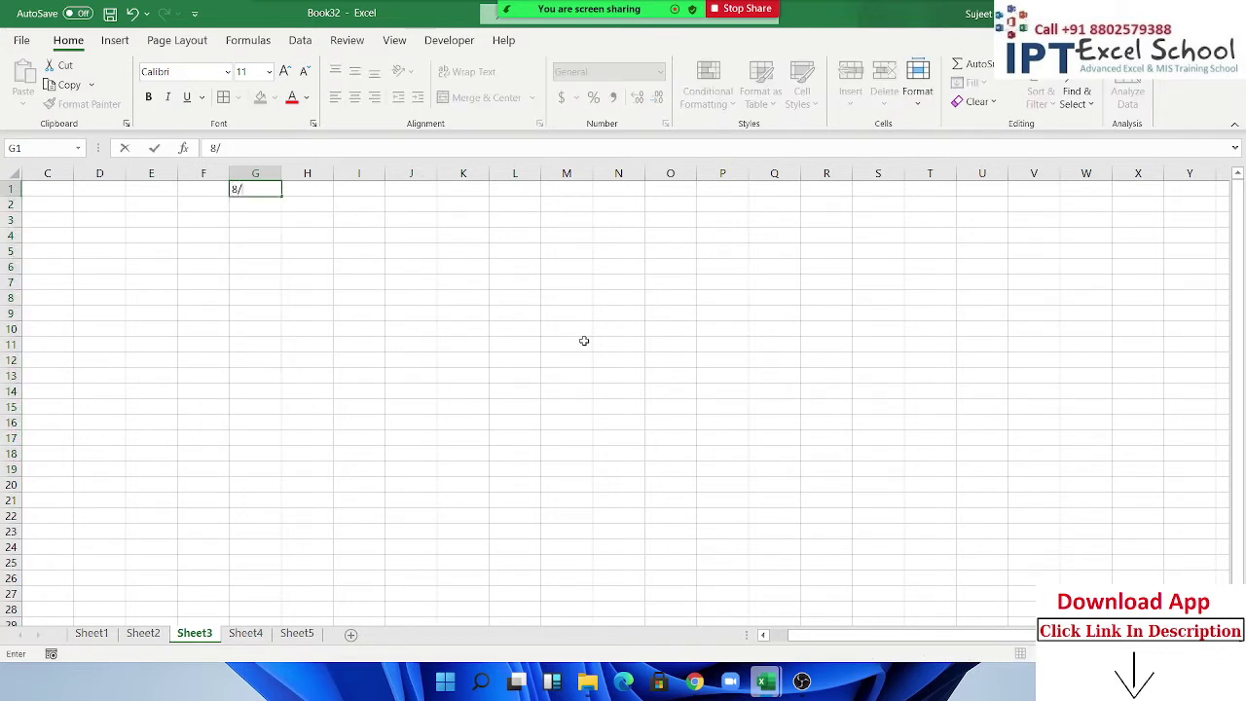
{"action": "key", "text": "Return"}
{"action": "key", "text": "Up"}
{"action": "key", "text": "shift+Down"}
{"action": "key", "text": "shift+Down"}
{"action": "key", "text": "shift+Down"}
{"action": "key", "text": "shift+Down"}
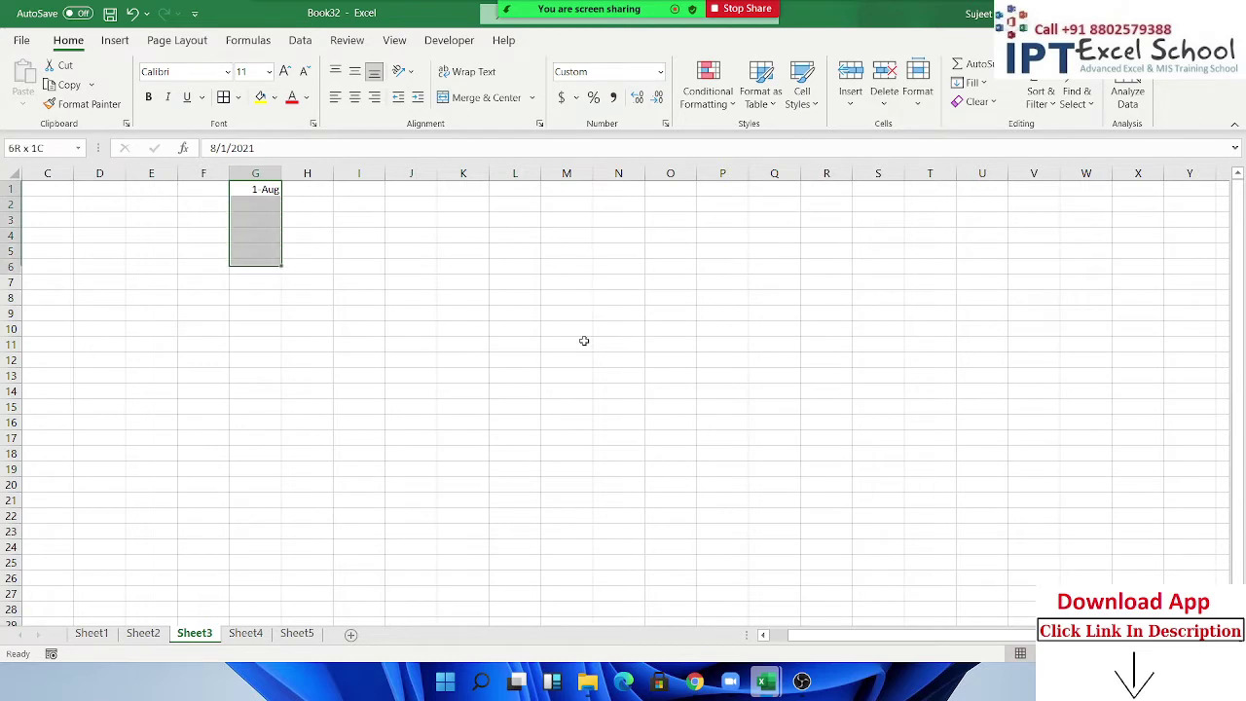
{"action": "key", "text": "shift+Down"}
{"action": "key", "text": "shift+Down"}
{"action": "key", "text": "shift+Down"}
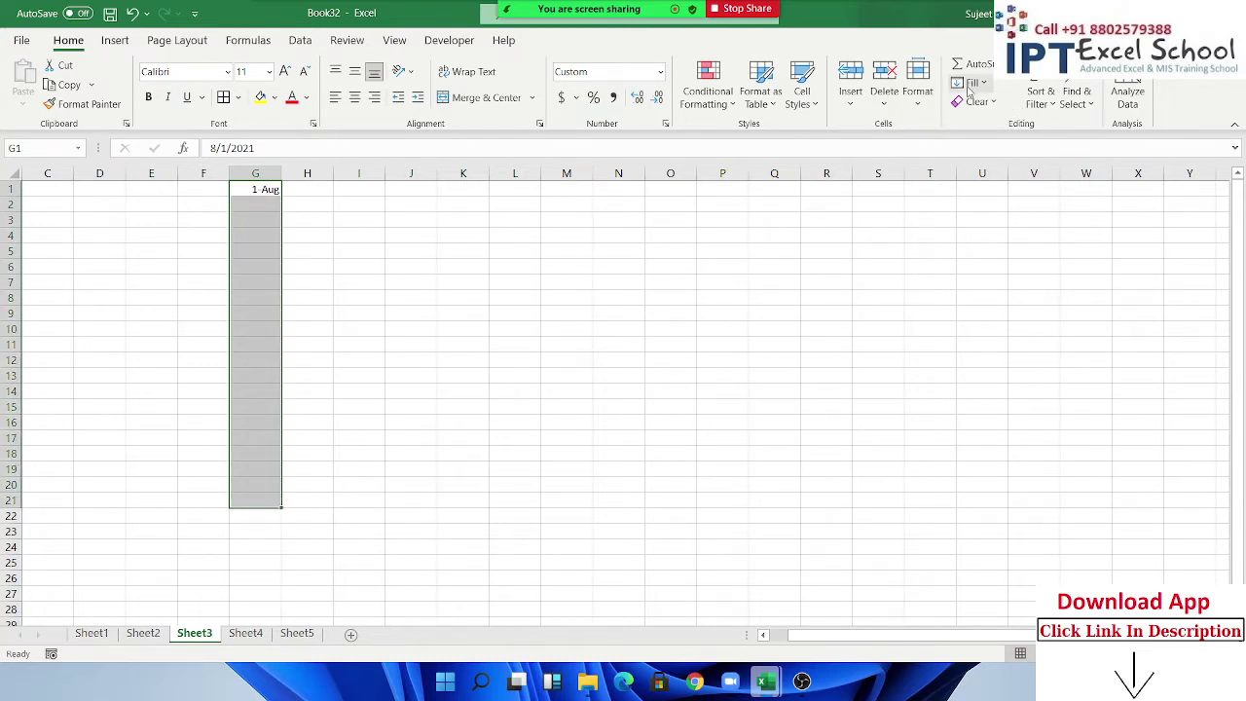
{"action": "left_click", "coordinate": [971, 83]}
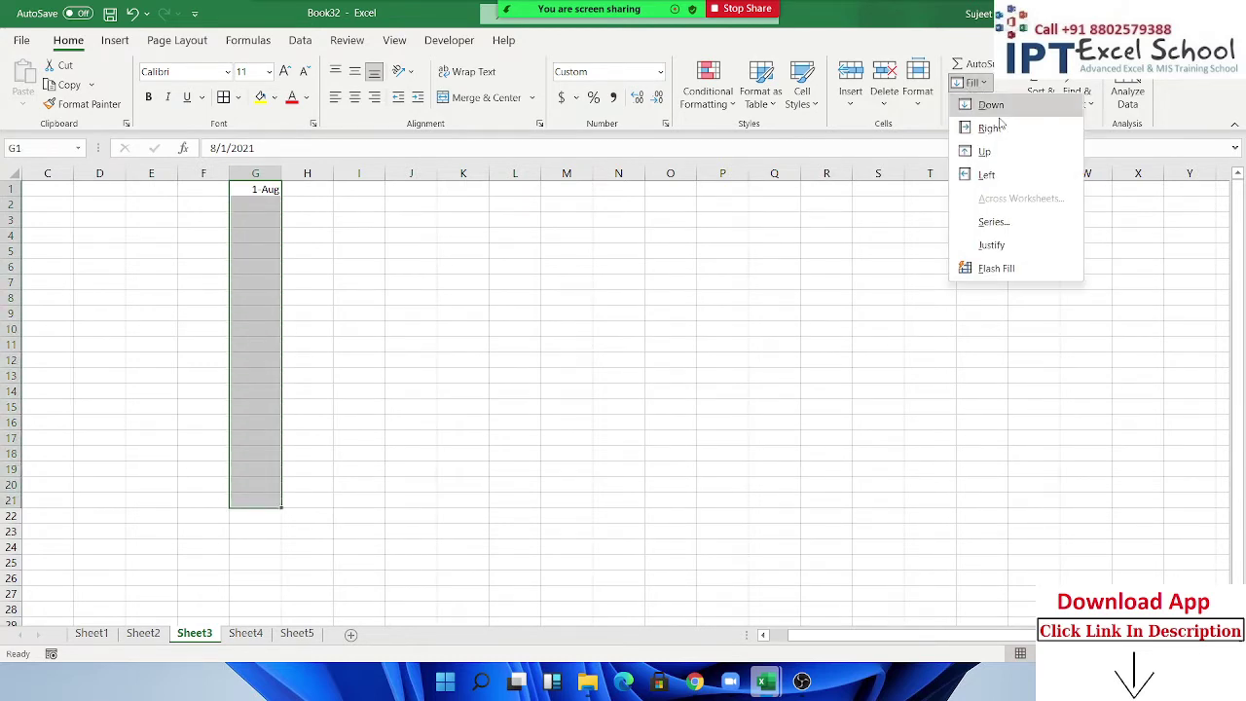
{"action": "left_click", "coordinate": [1010, 223]}
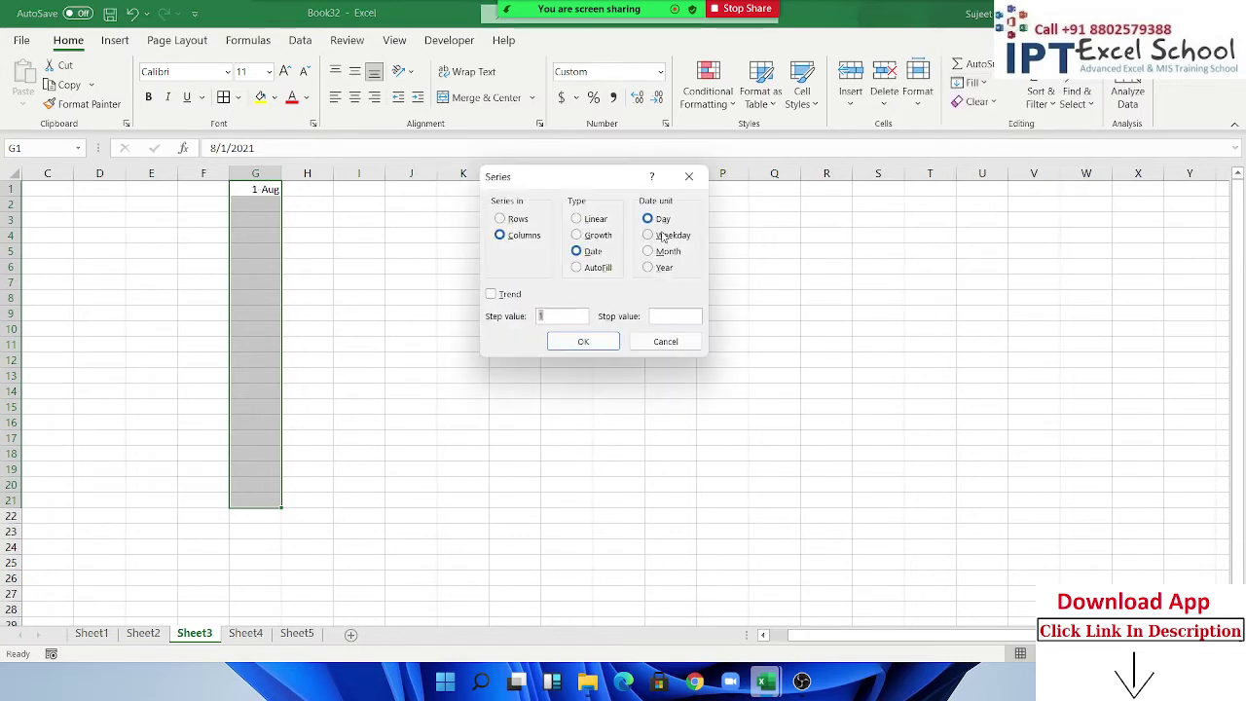
{"action": "left_click", "coordinate": [584, 341]}
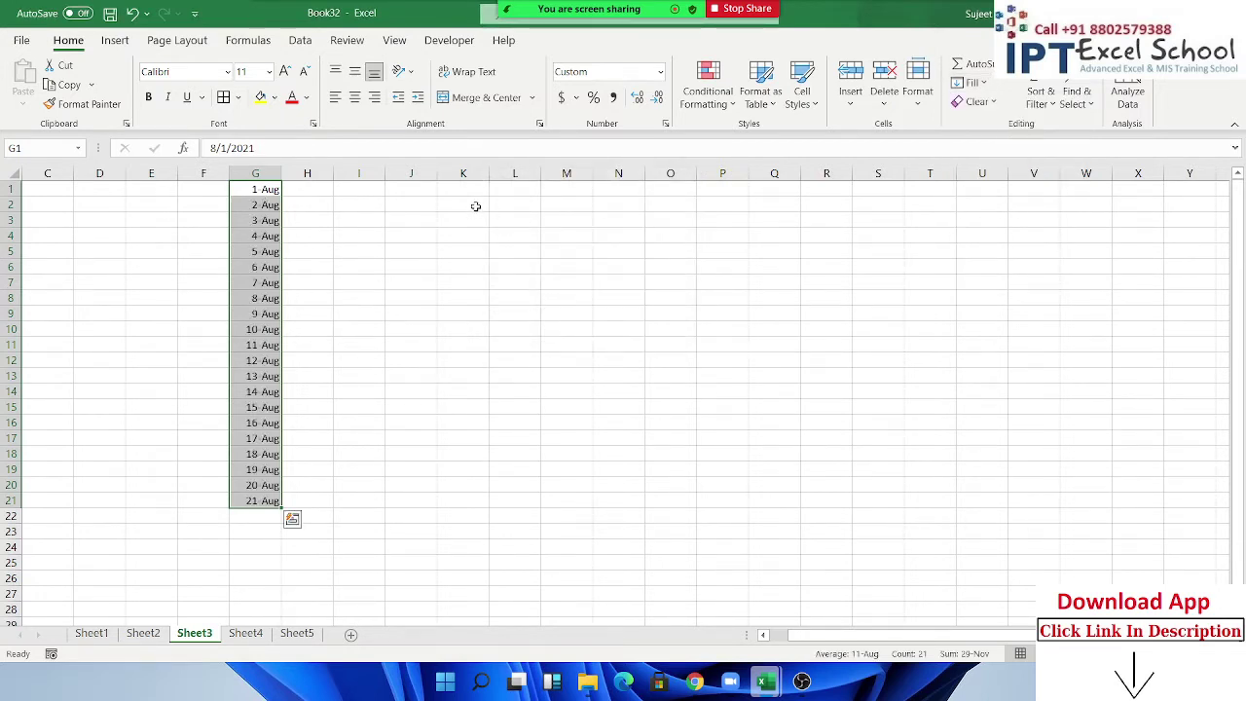
Refill the column G dates with a Weekday date unit, ending 27 Aug.
{"action": "left_click", "coordinate": [971, 83]}
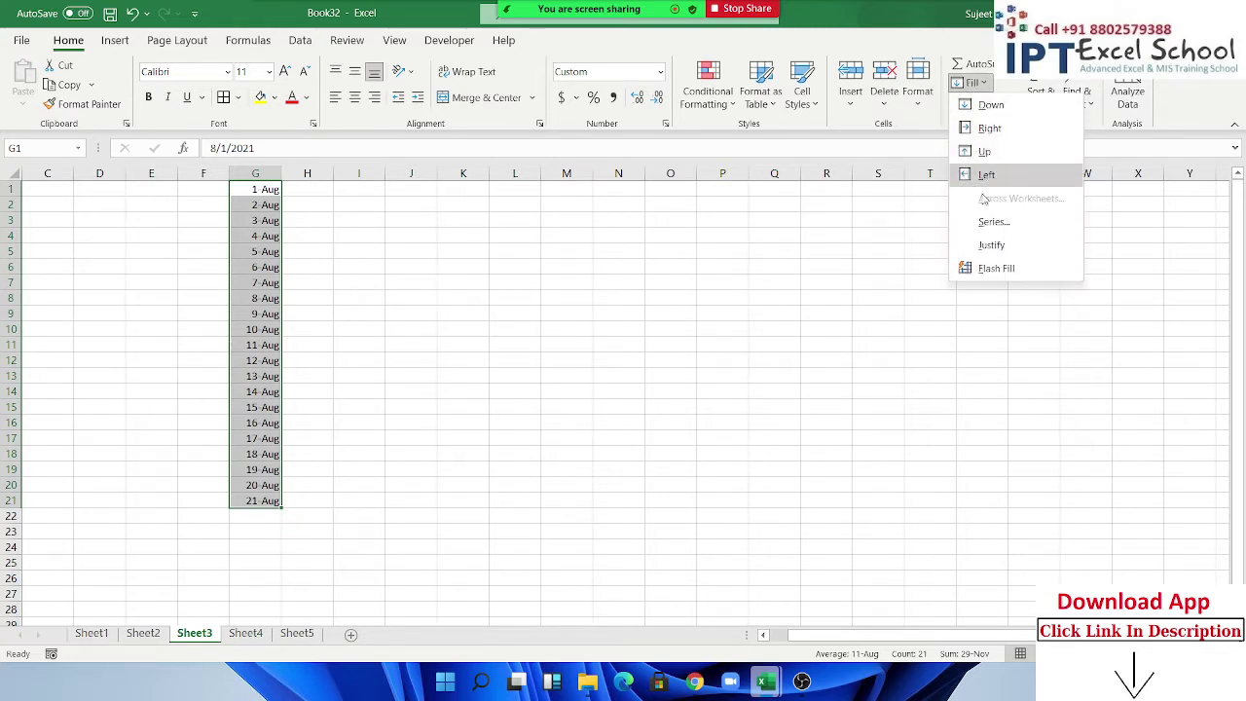
{"action": "left_click", "coordinate": [979, 222]}
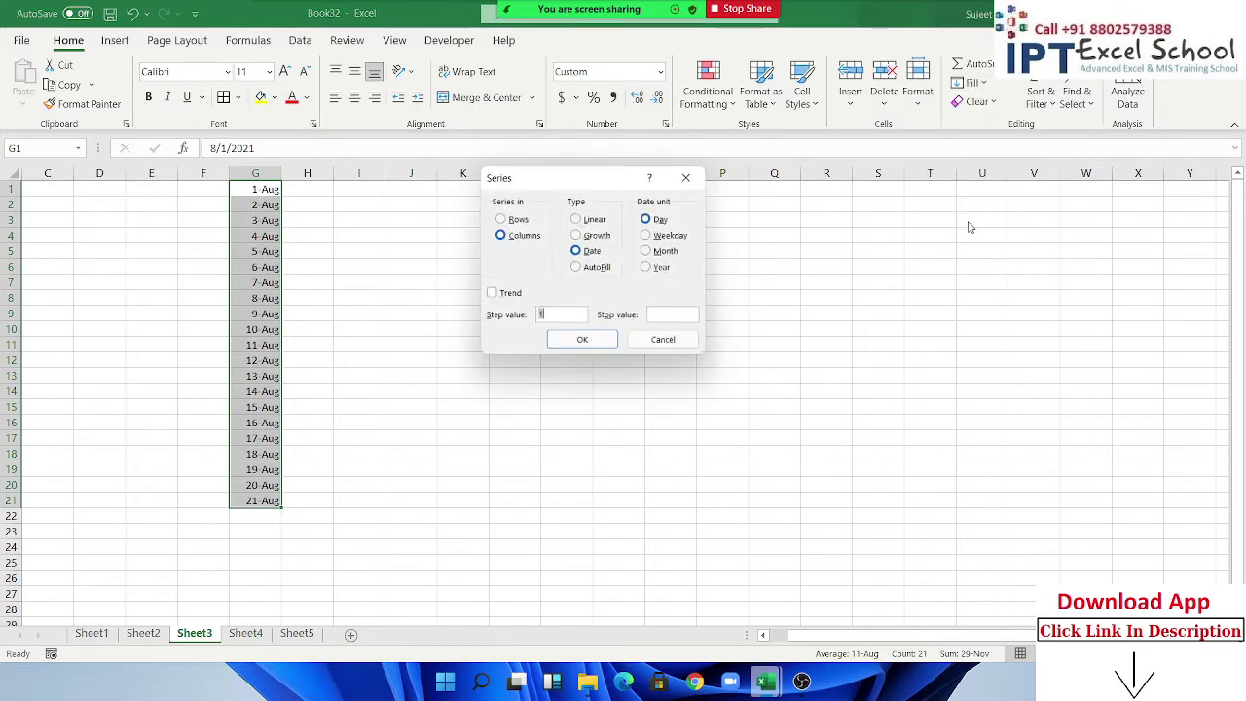
{"action": "left_click", "coordinate": [649, 236]}
{"action": "left_click", "coordinate": [587, 342]}
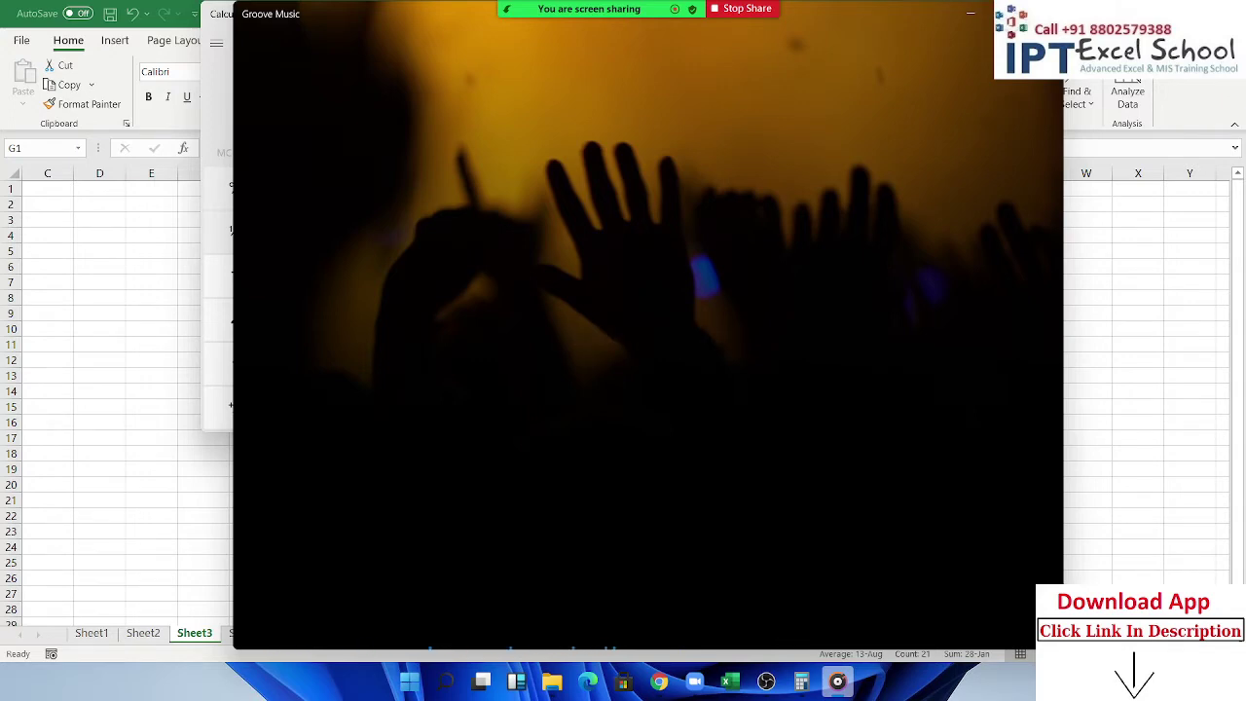
Close Groove Music and Calculator, then cancel the stray entry in G1.
{"action": "key", "text": "alt+F4"}
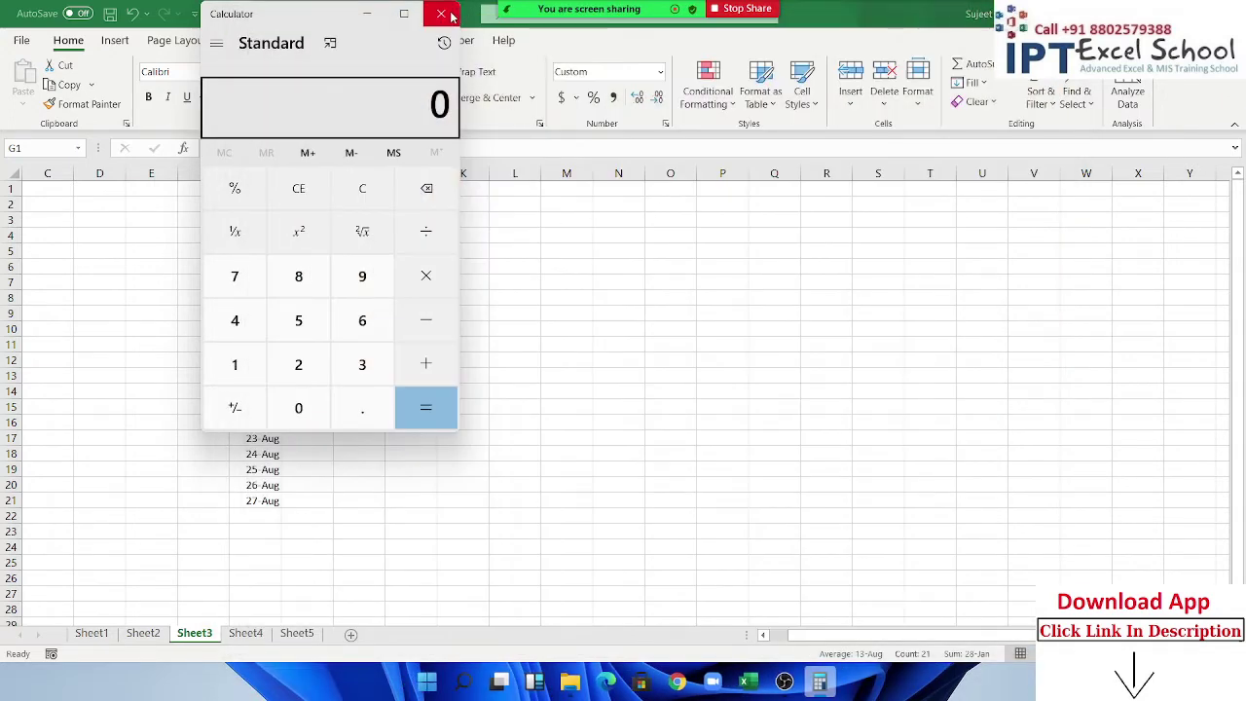
{"action": "left_click", "coordinate": [441, 13]}
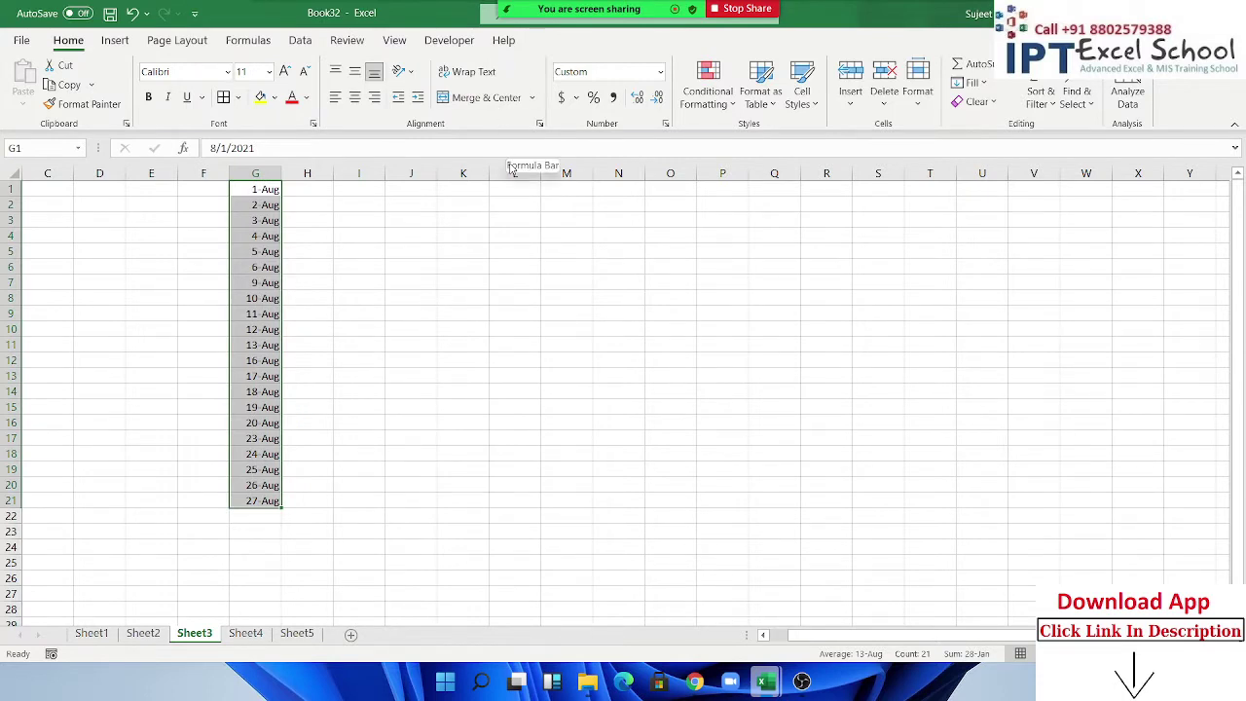
{"action": "type", "text": "db;"}
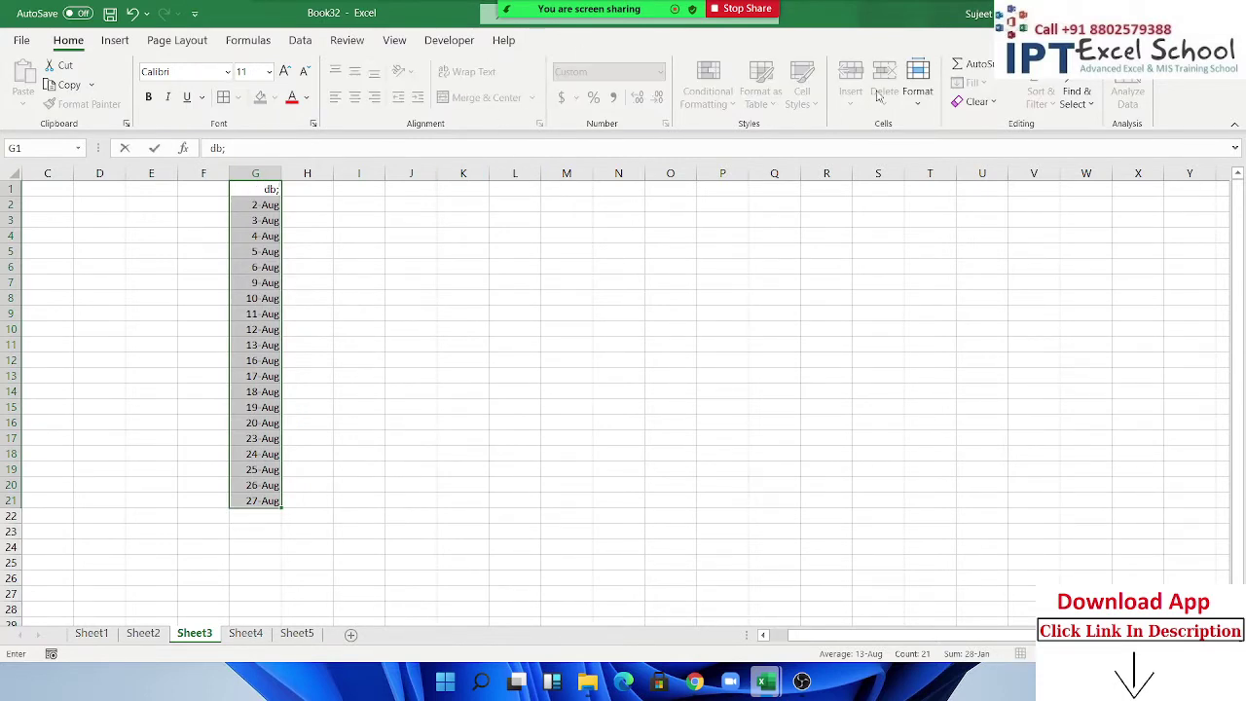
{"action": "key", "text": "Escape"}
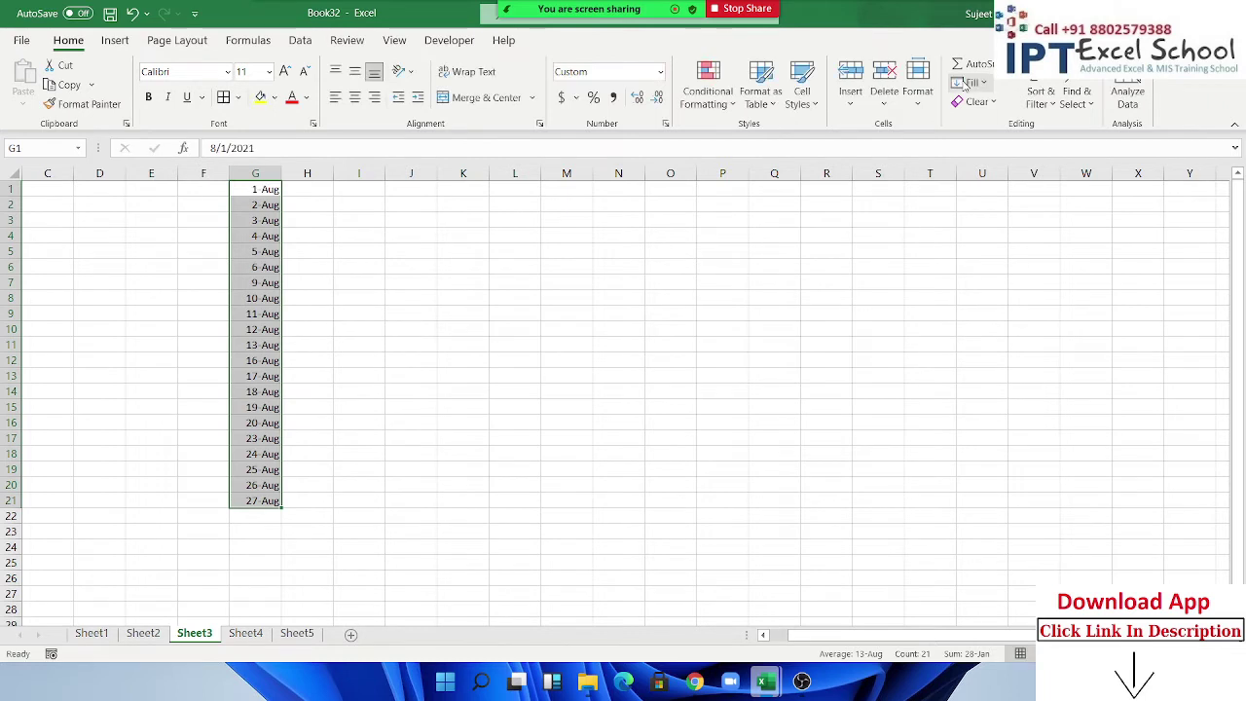
Reapply the weekday date series to G1:G21.
{"action": "left_click", "coordinate": [970, 82]}
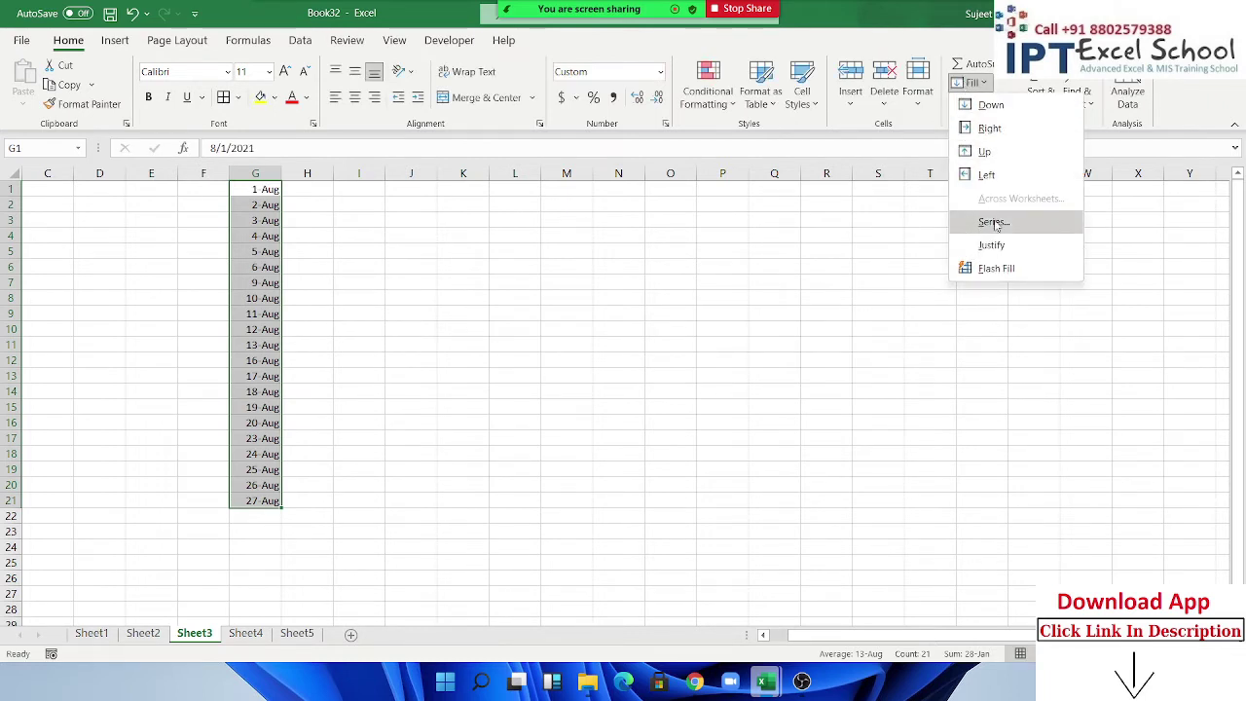
{"action": "left_click", "coordinate": [993, 222]}
{"action": "left_click", "coordinate": [649, 251]}
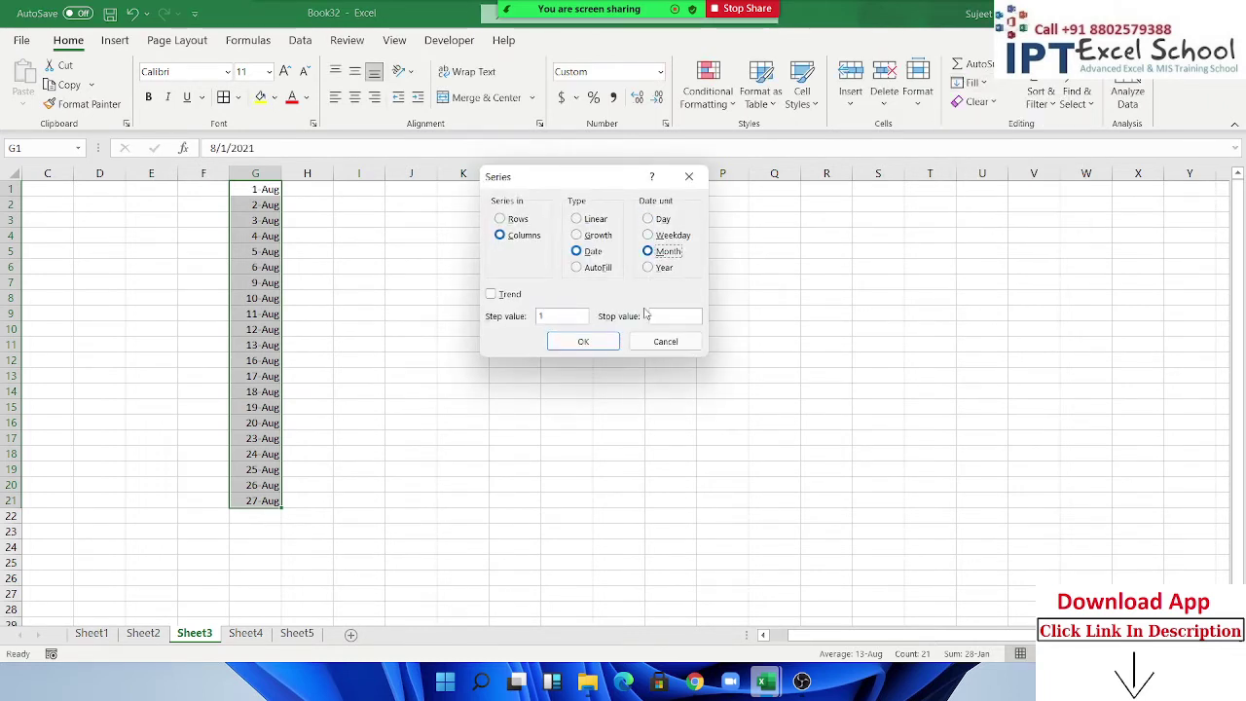
{"action": "left_click", "coordinate": [659, 236]}
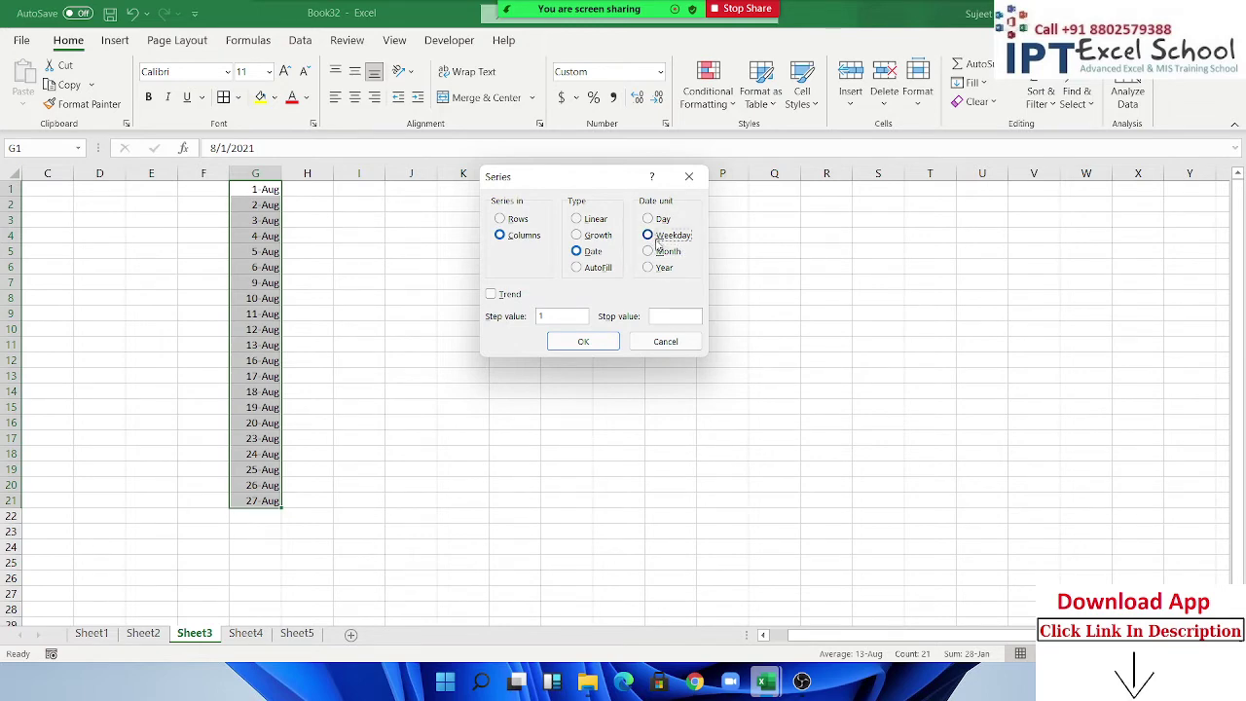
{"action": "left_click", "coordinate": [613, 341]}
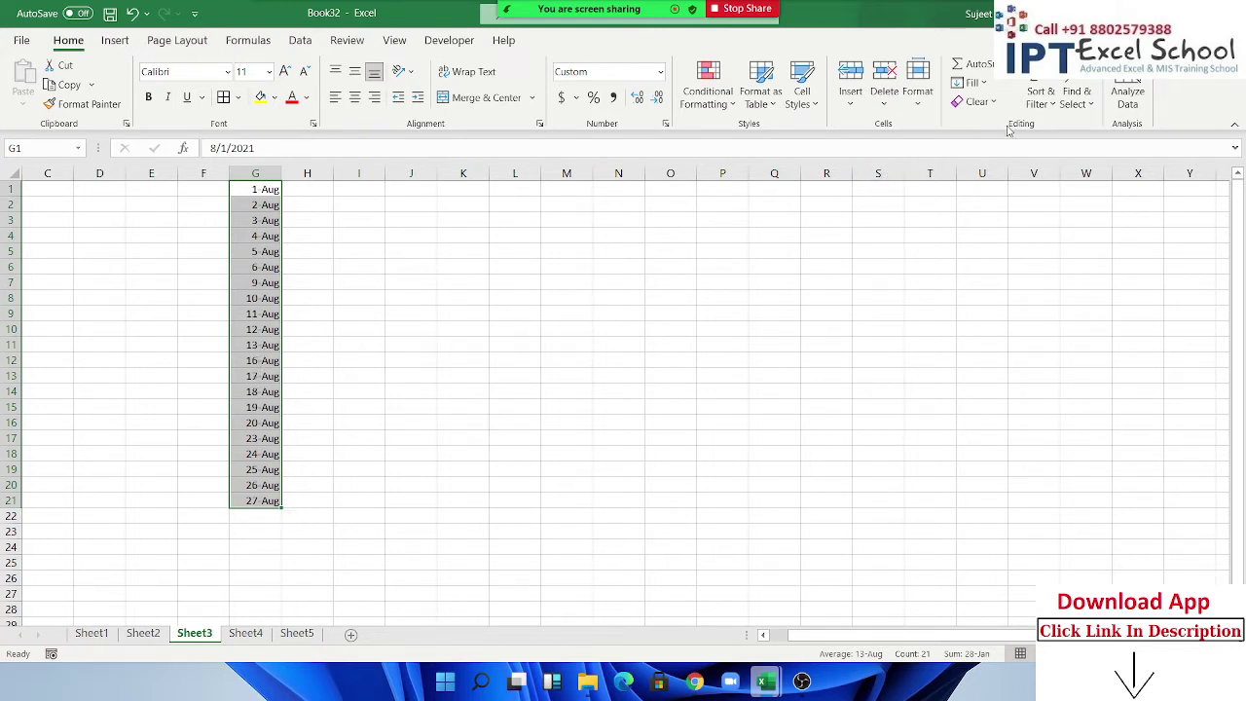
Change the column G series to a Month date unit, running 1 Aug to 1 Apr.
{"action": "left_click", "coordinate": [972, 83]}
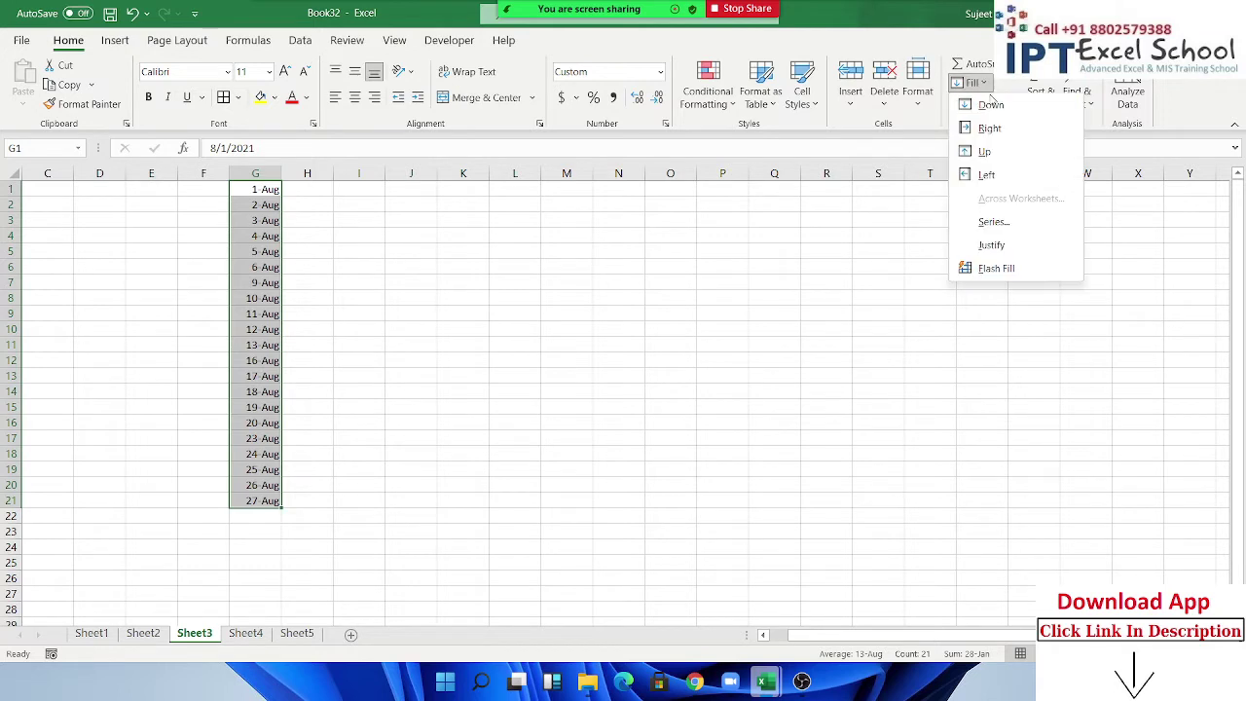
{"action": "left_click", "coordinate": [994, 222]}
{"action": "left_click", "coordinate": [658, 253]}
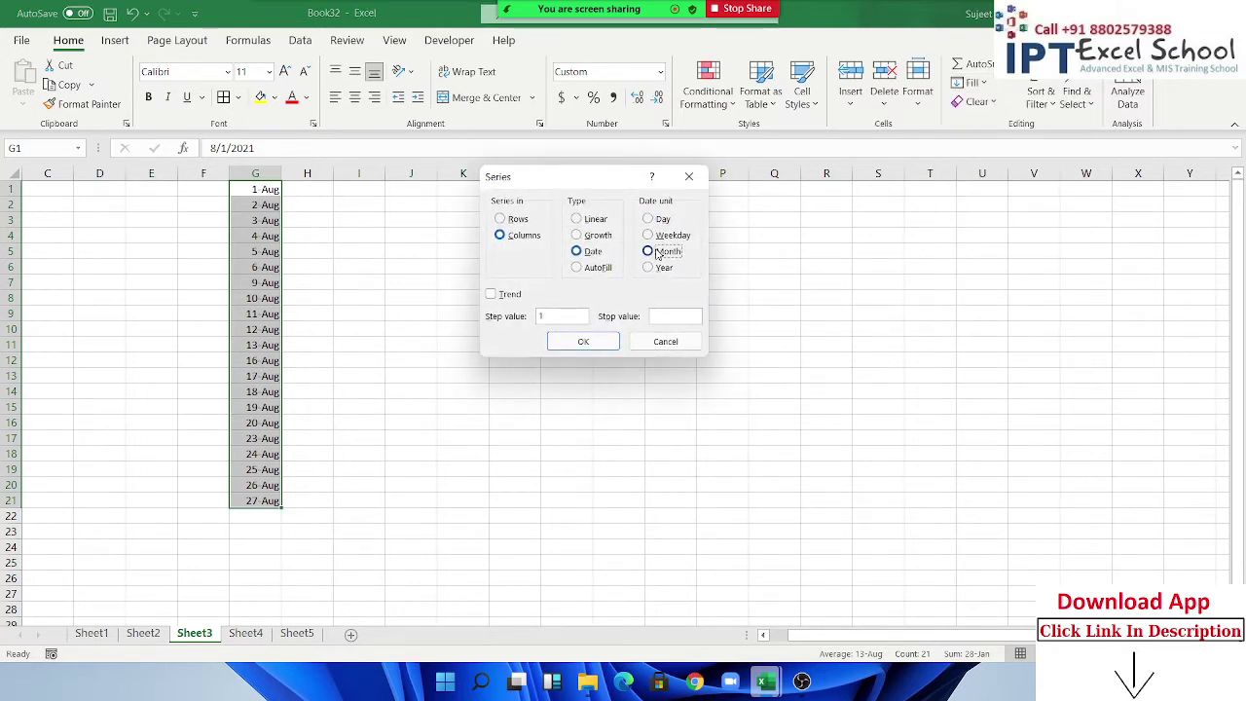
{"action": "left_click", "coordinate": [583, 342]}
{"action": "left_click", "coordinate": [973, 84]}
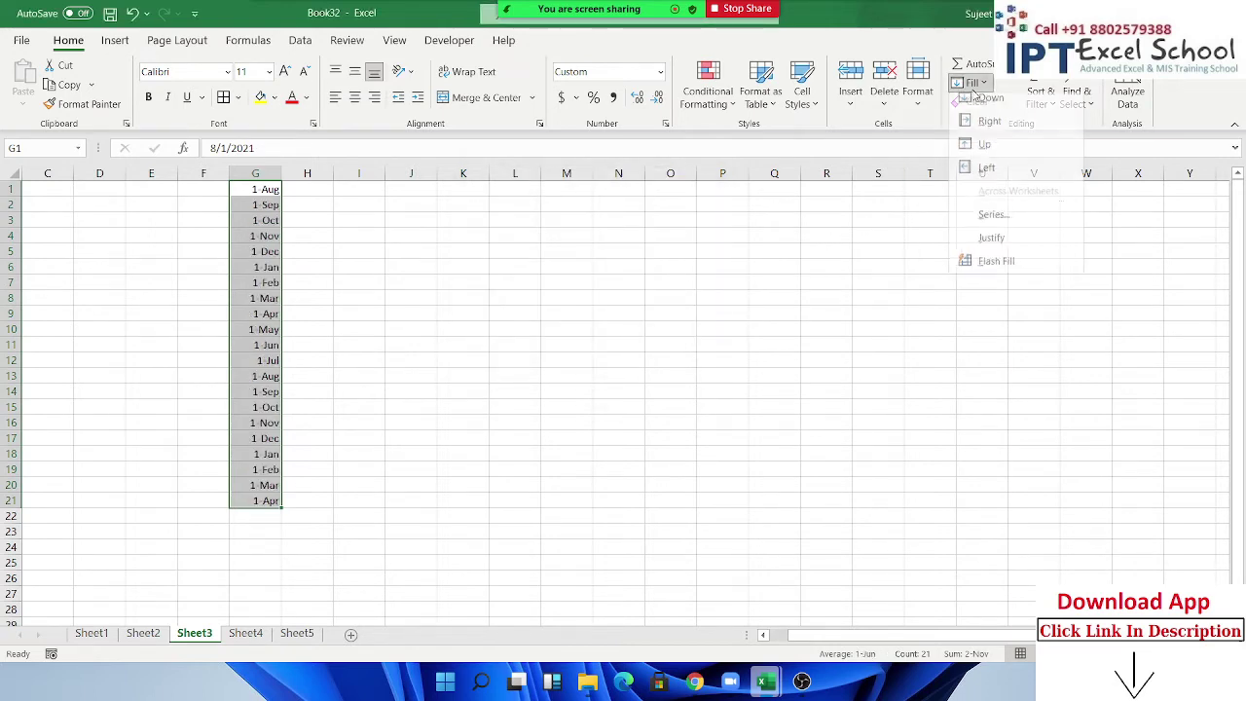
Fill G1:G21 with a yearly date series.
{"action": "left_click", "coordinate": [994, 223]}
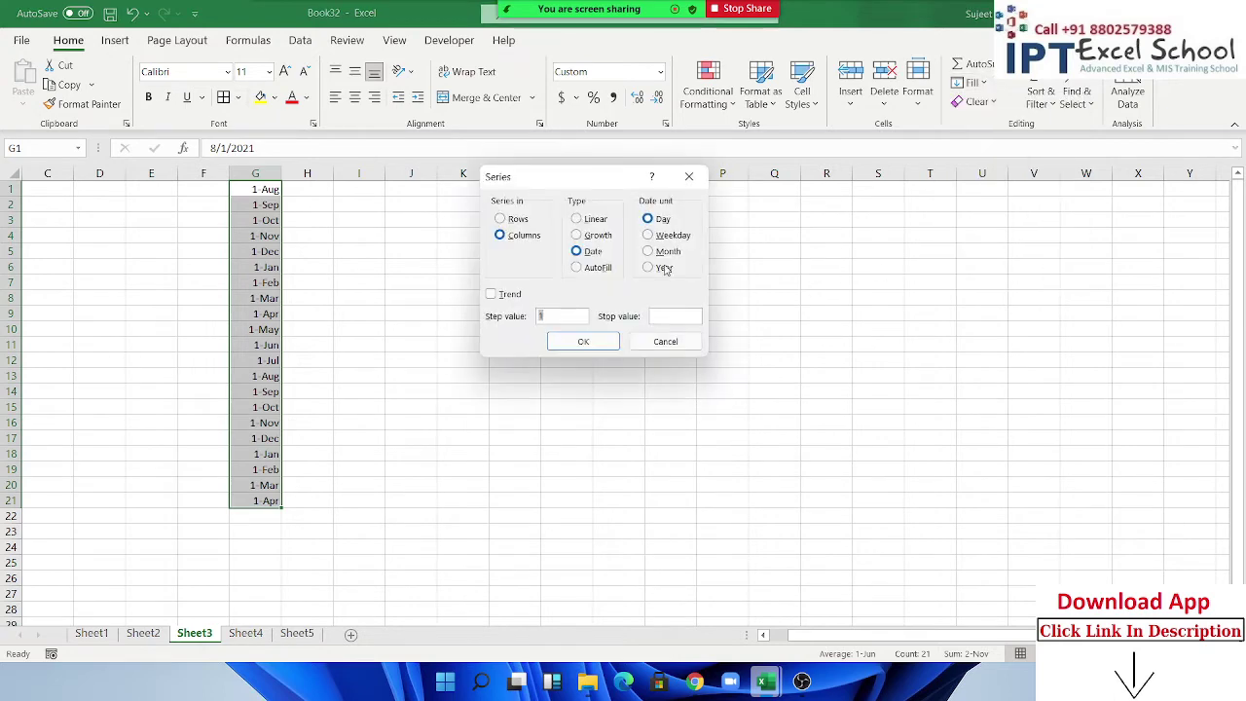
{"action": "left_click", "coordinate": [663, 268]}
{"action": "left_click", "coordinate": [585, 341]}
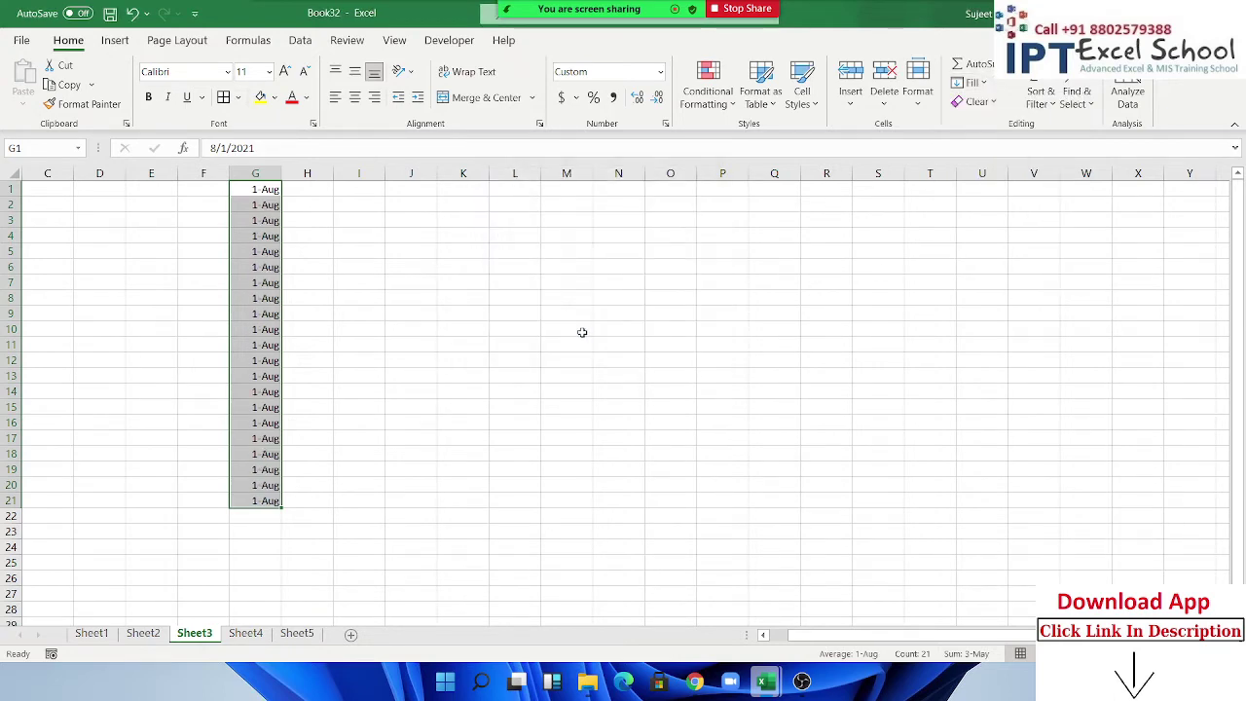
Clear the dates from G1:G21.
{"action": "left_click", "coordinate": [981, 84]}
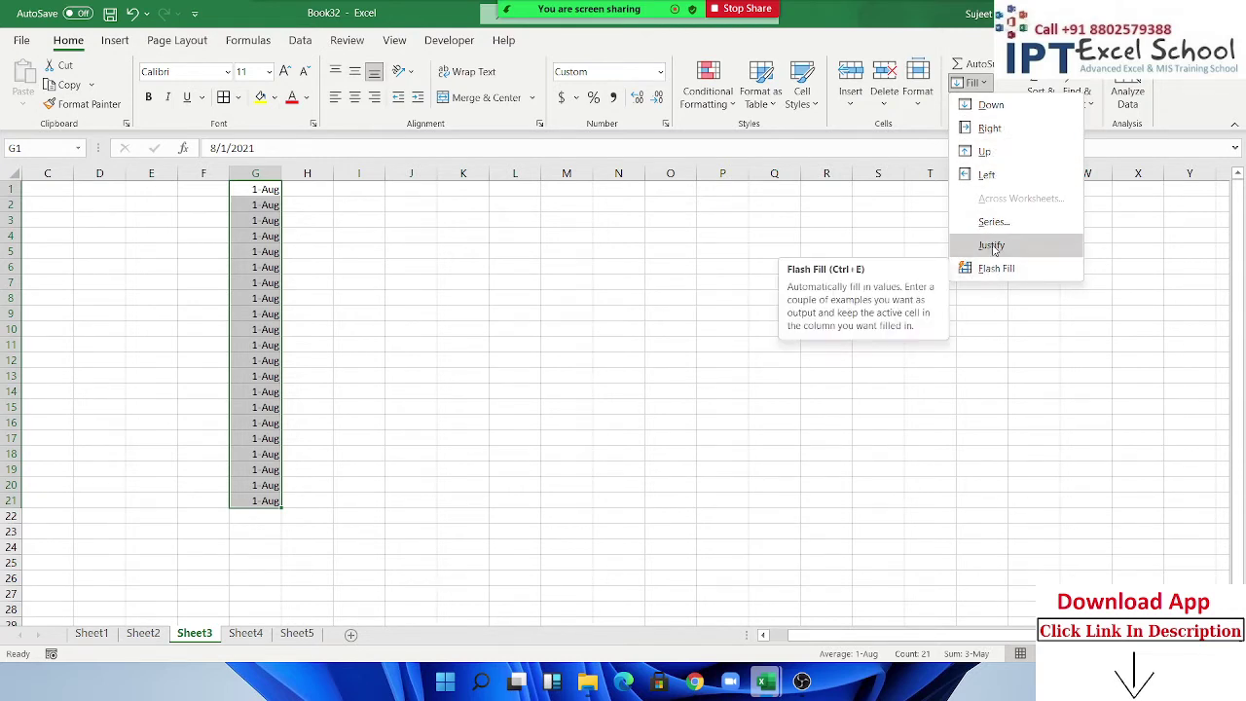
{"action": "left_click", "coordinate": [737, 251]}
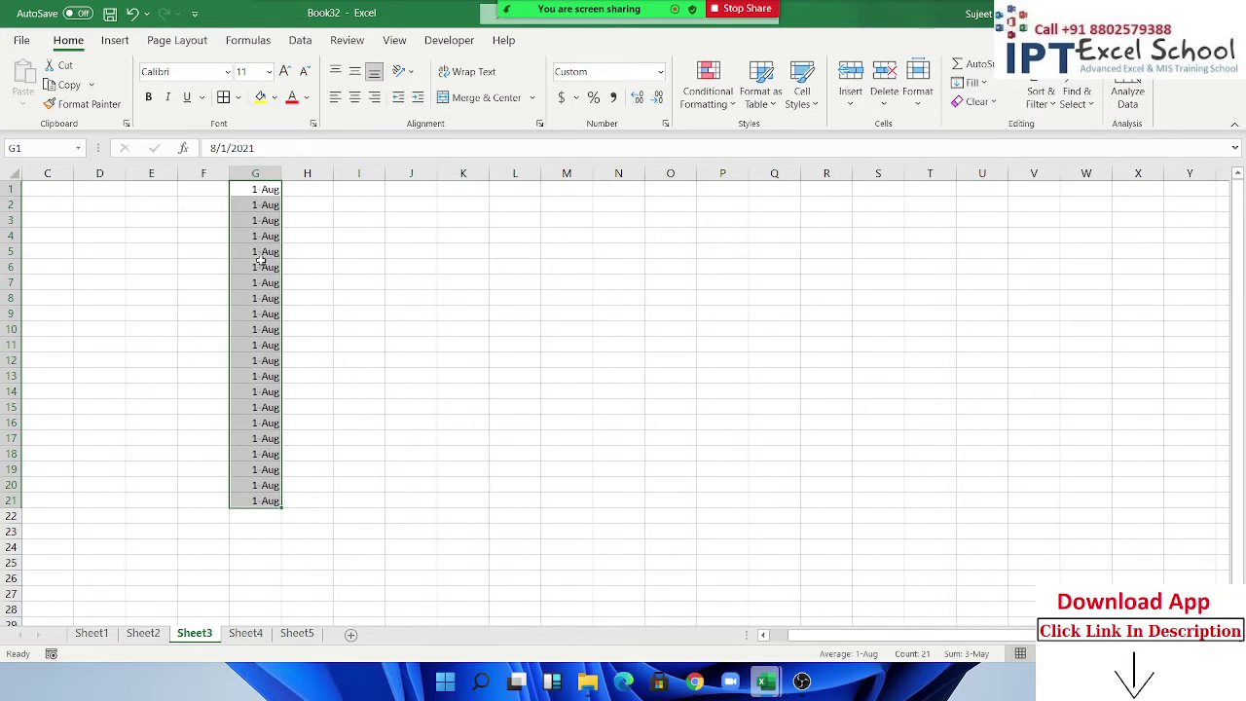
{"action": "key", "text": "ctrl+z"}
{"action": "key", "text": "ctrl+z"}
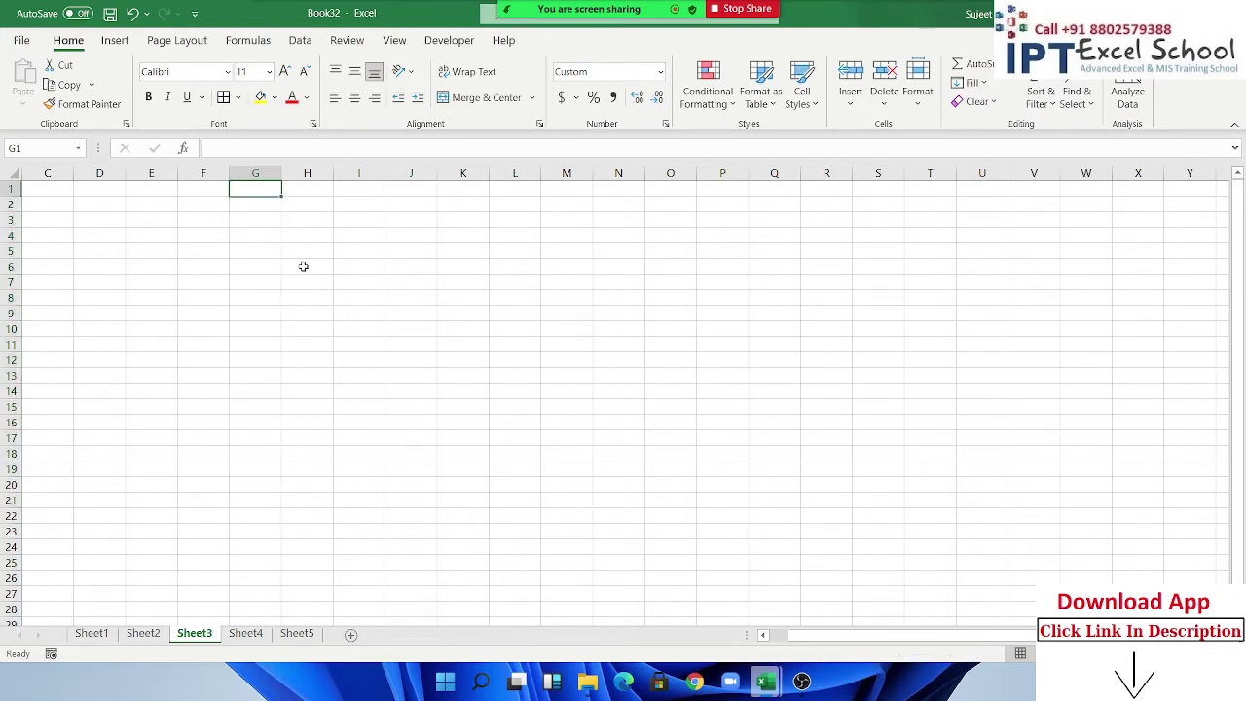
Enter a first name in D1 and auto-fill the custom name list down to D9.
{"action": "scroll", "coordinate": [303, 266], "scroll_direction": "up", "scroll_amount": 5, "text": "ctrl"}
{"action": "scroll", "coordinate": [303, 265], "scroll_direction": "up", "scroll_amount": 1, "text": "ctrl"}
{"action": "left_click", "coordinate": [210, 232]}
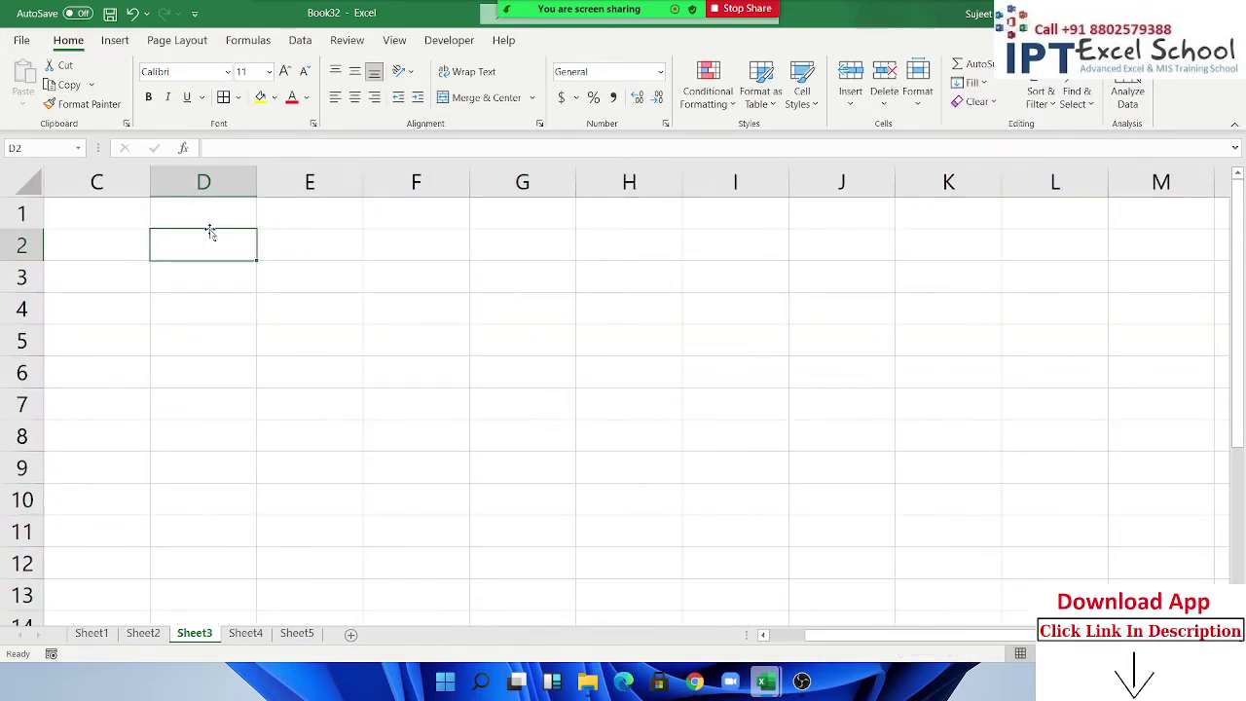
{"action": "key", "text": "Up"}
{"action": "type", "text": "jan"}
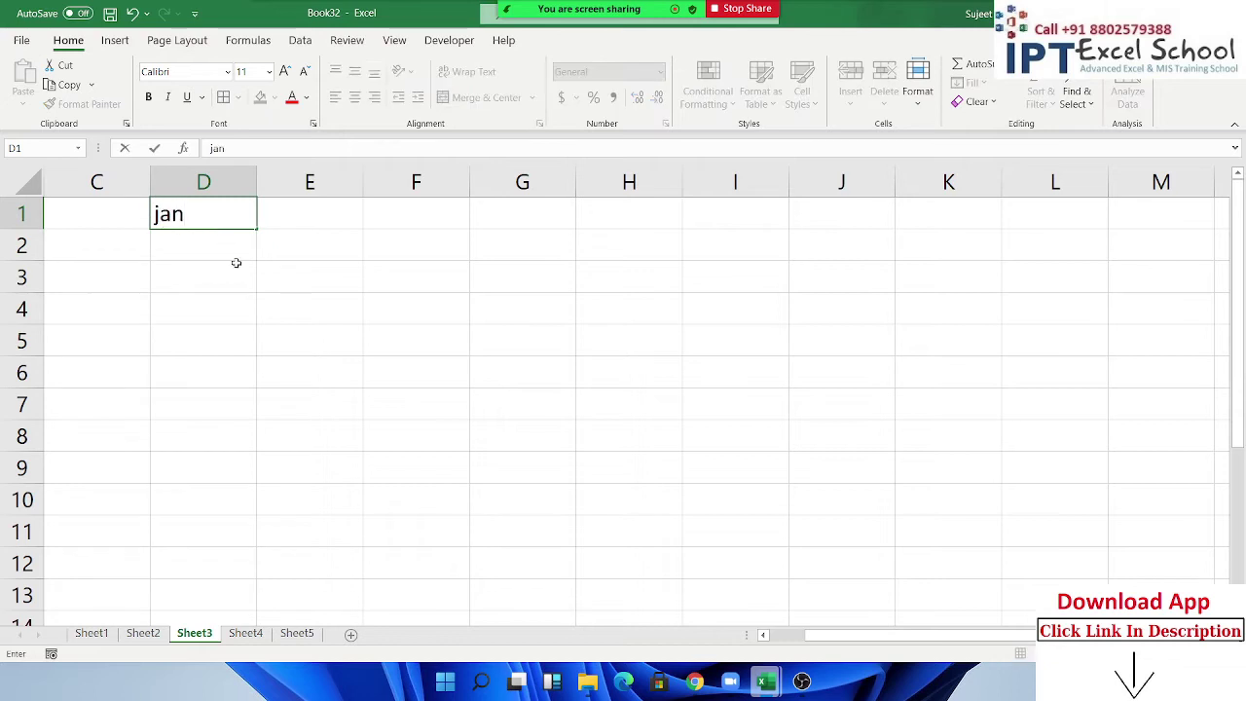
{"action": "left_click", "coordinate": [236, 263]}
{"action": "left_click", "coordinate": [234, 211]}
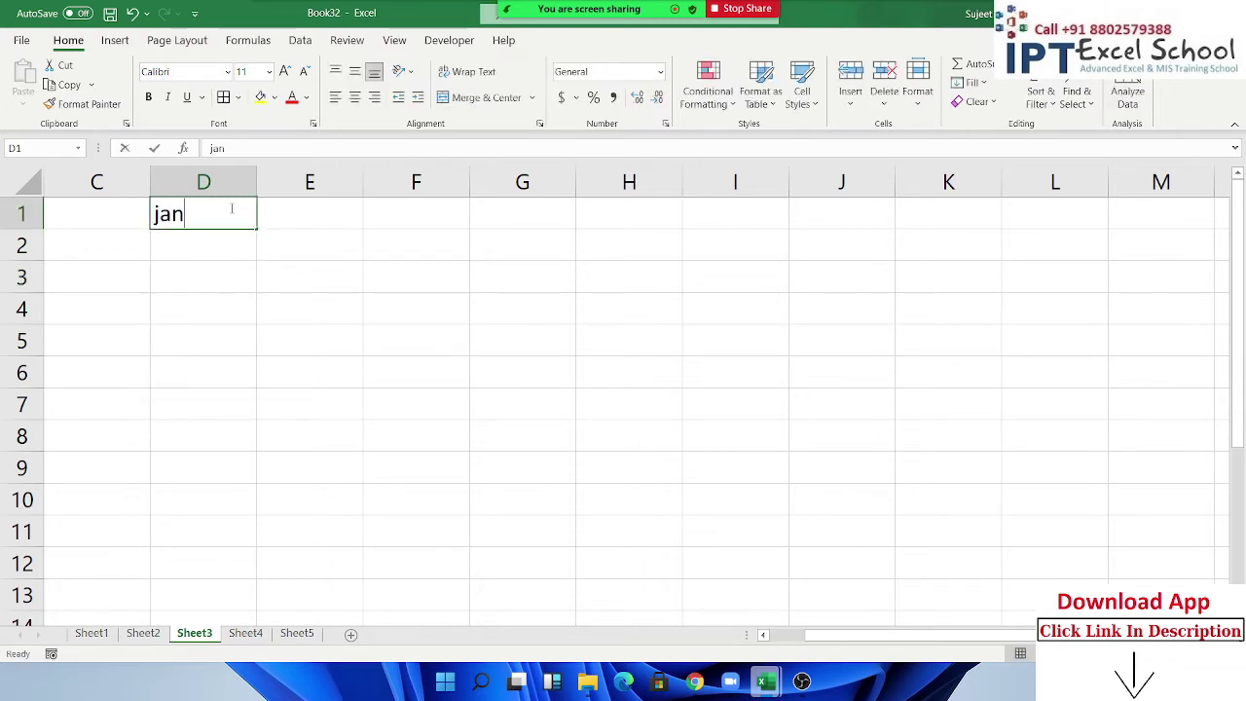
{"action": "type", "text": "pUJA"}
{"action": "left_click", "coordinate": [228, 263]}
{"action": "left_click", "coordinate": [234, 220]}
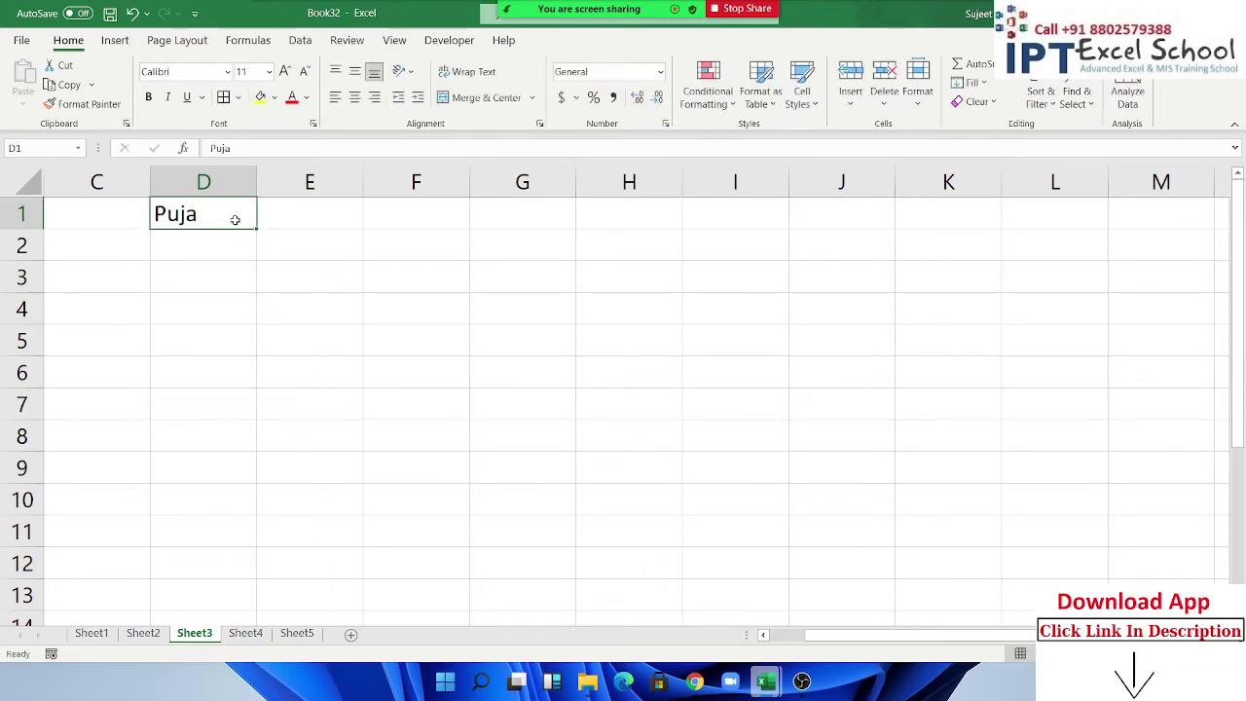
{"action": "left_click_drag", "start_coordinate": [256, 228], "coordinate": [256, 479]}
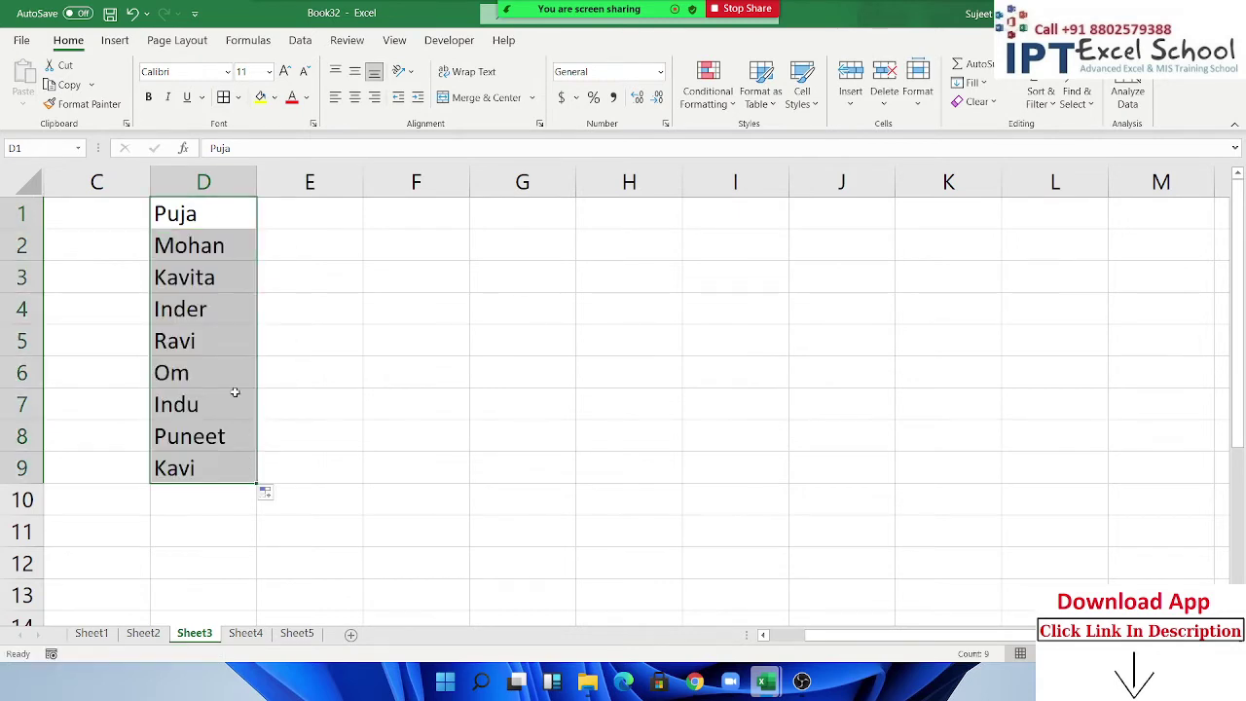
Try typing names and a CONCAT/JOIN formula in E1, then cancel, leaving E1 empty.
{"action": "left_click", "coordinate": [339, 204]}
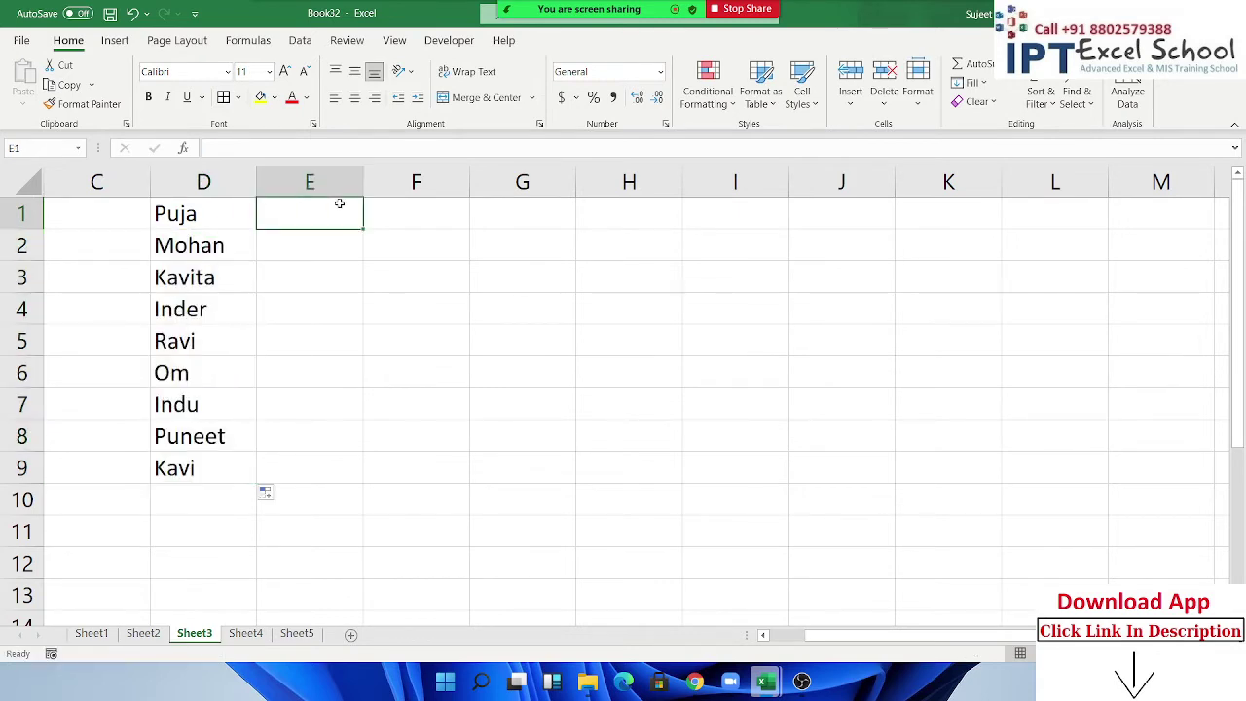
{"action": "type", "text": "Puja"}
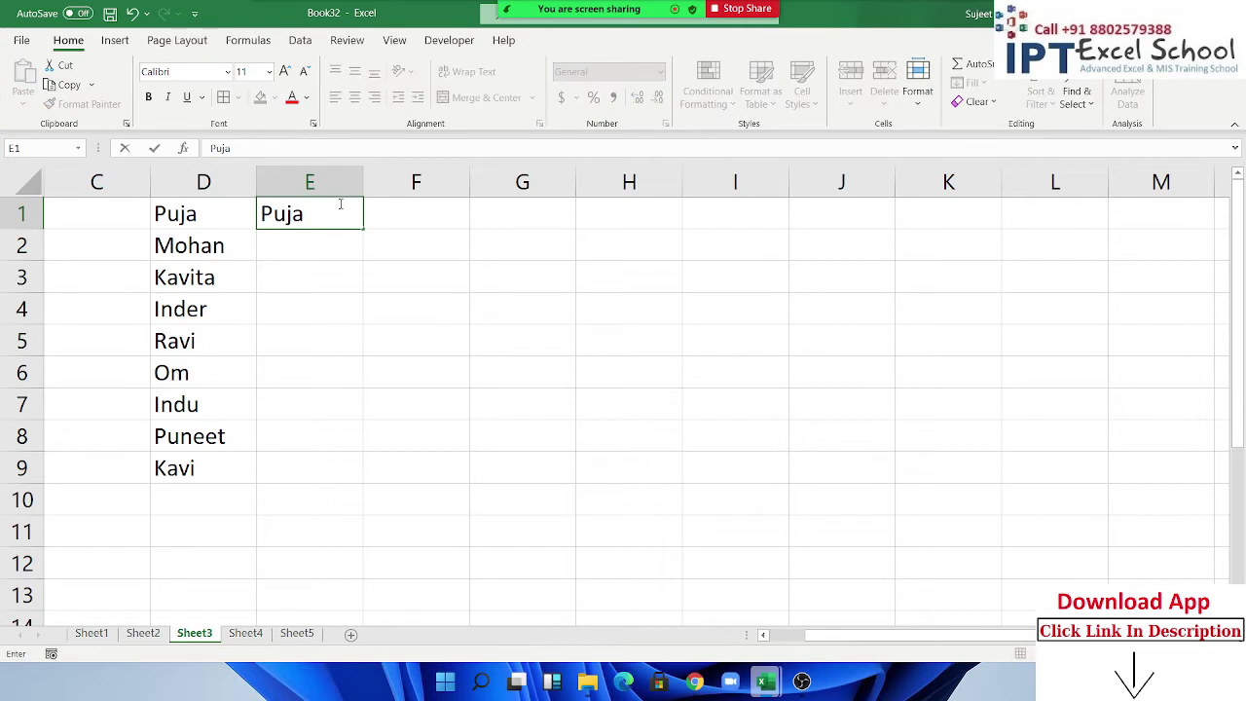
{"action": "type", "text": "Mo"}
{"action": "key", "text": "Escape"}
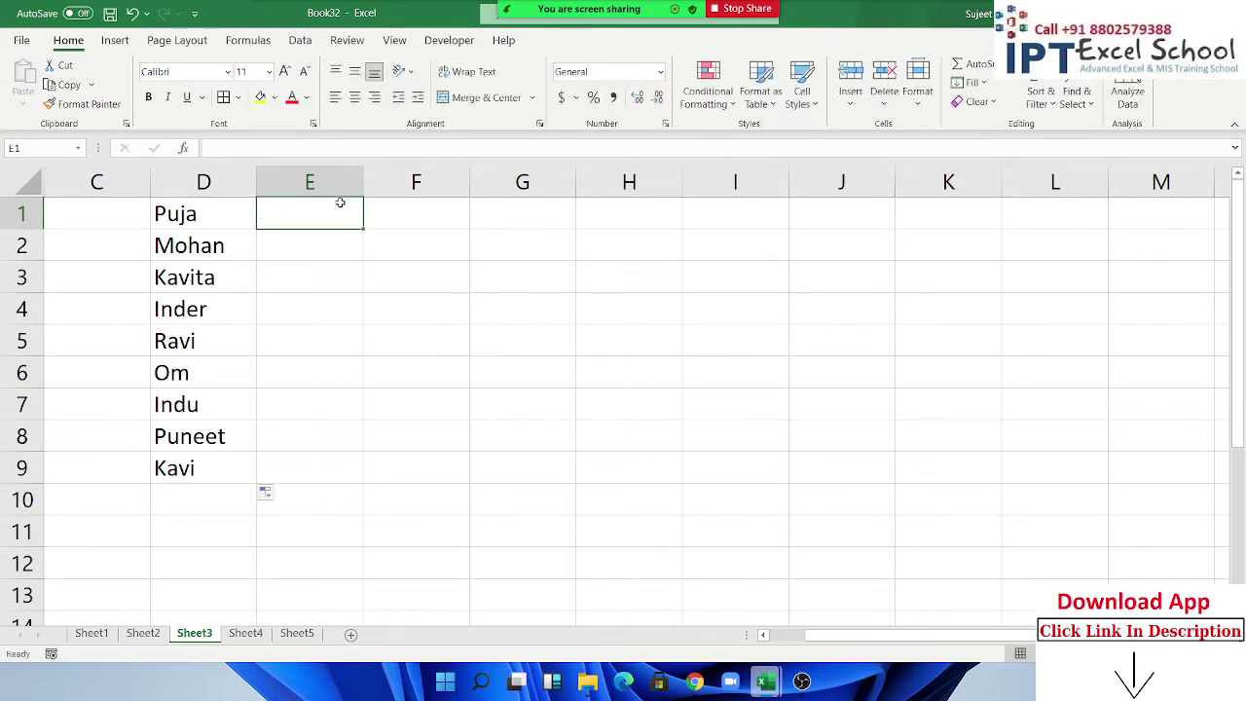
{"action": "type", "text": "=con"}
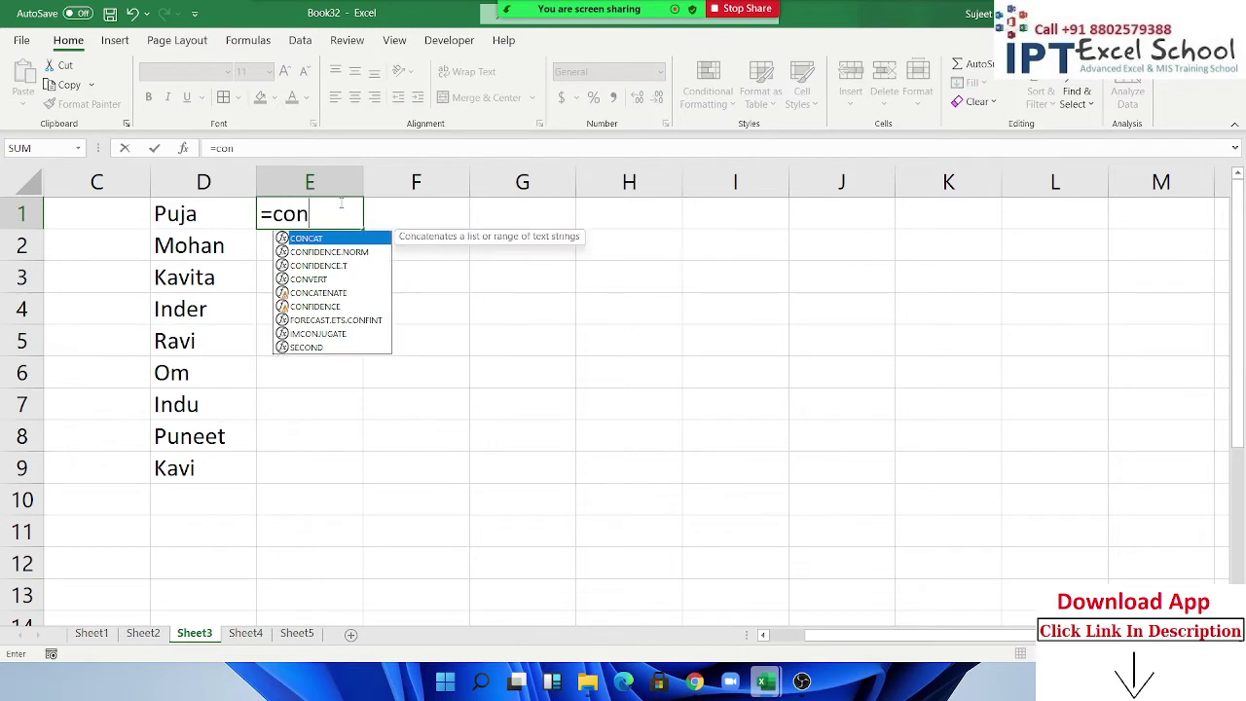
{"action": "key", "text": "BackSpace"}
{"action": "key", "text": "BackSpace"}
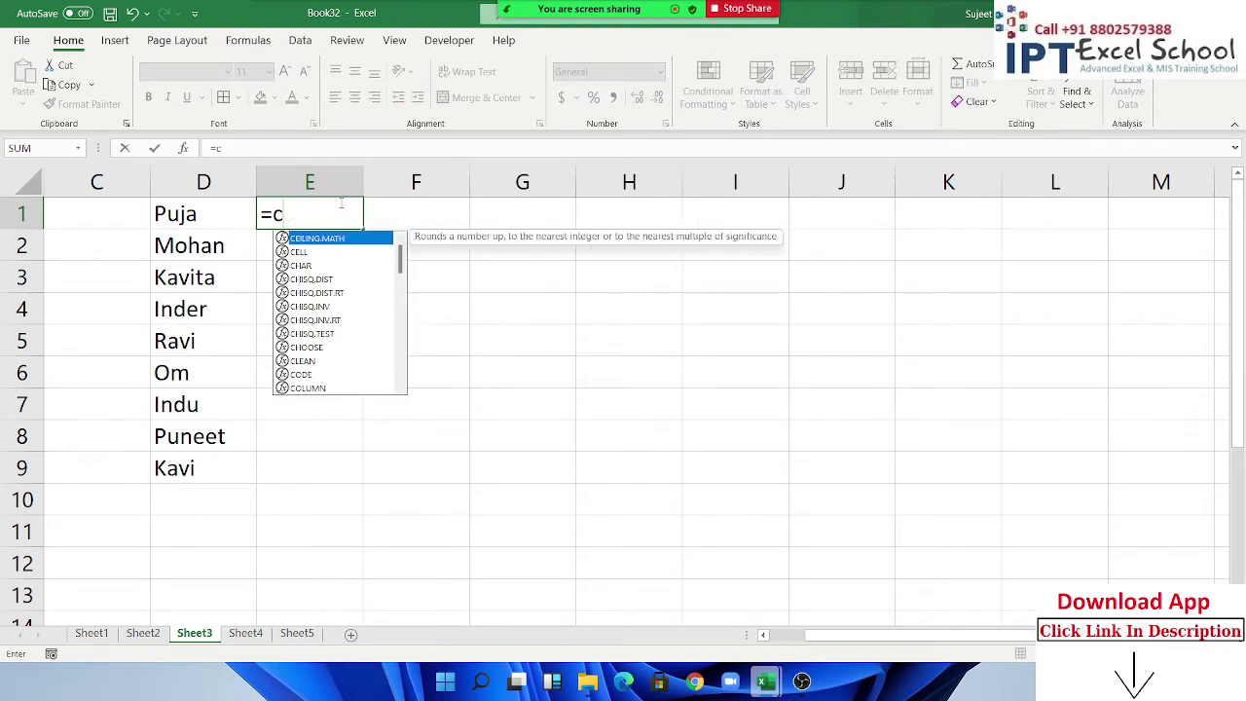
{"action": "key", "text": "BackSpace"}
{"action": "type", "text": "joi"}
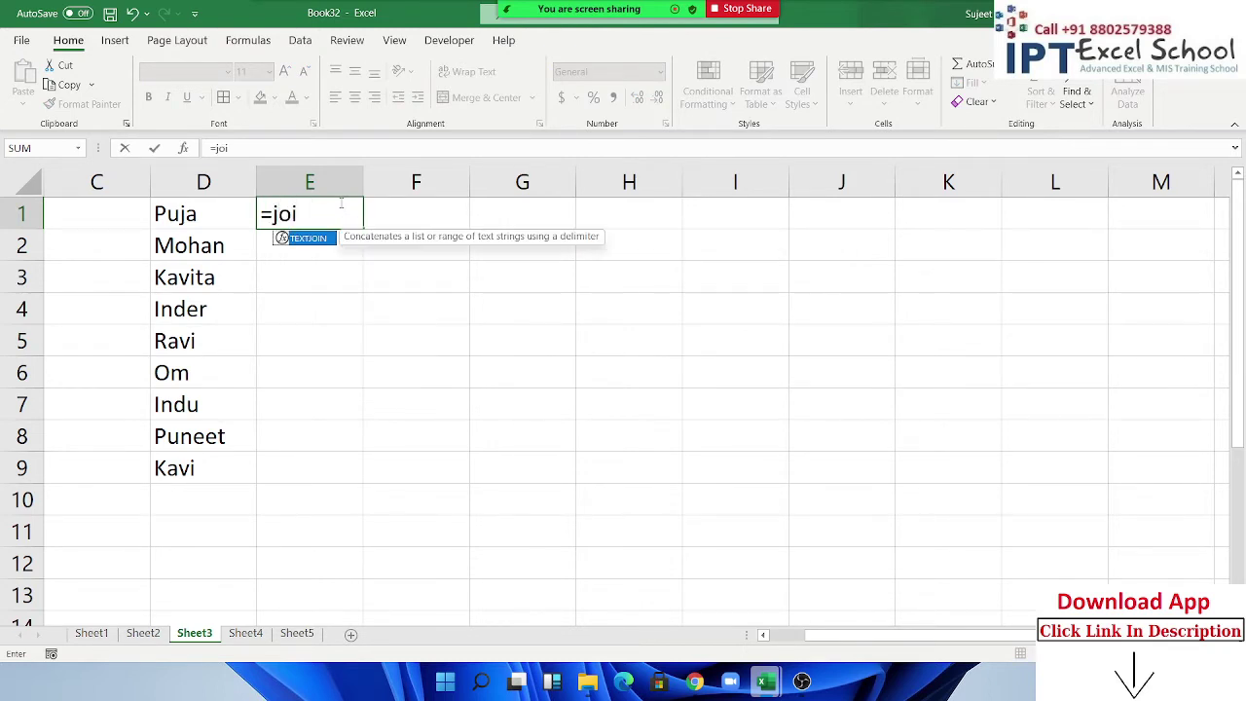
{"action": "key", "text": "Escape"}
{"action": "key", "text": "Escape"}
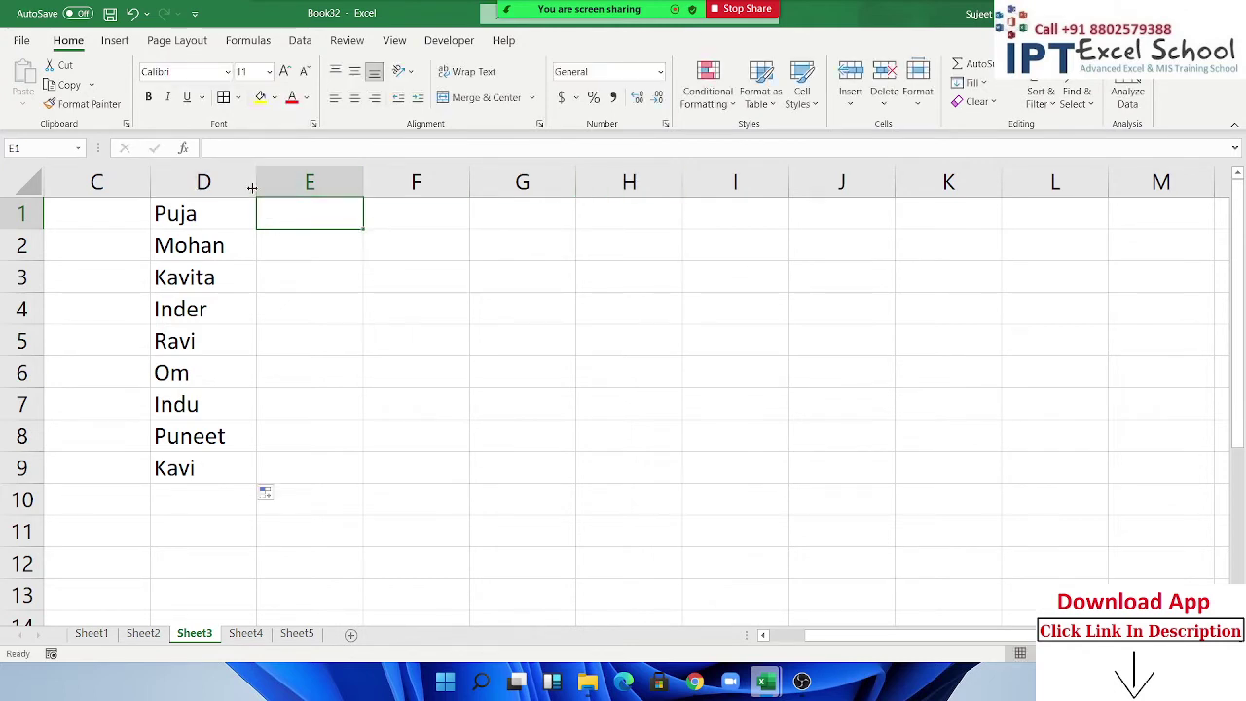
Widen column D, justify the selected names D1:D9 into one cell, then undo it.
{"action": "left_click_drag", "start_coordinate": [256, 183], "coordinate": [794, 189]}
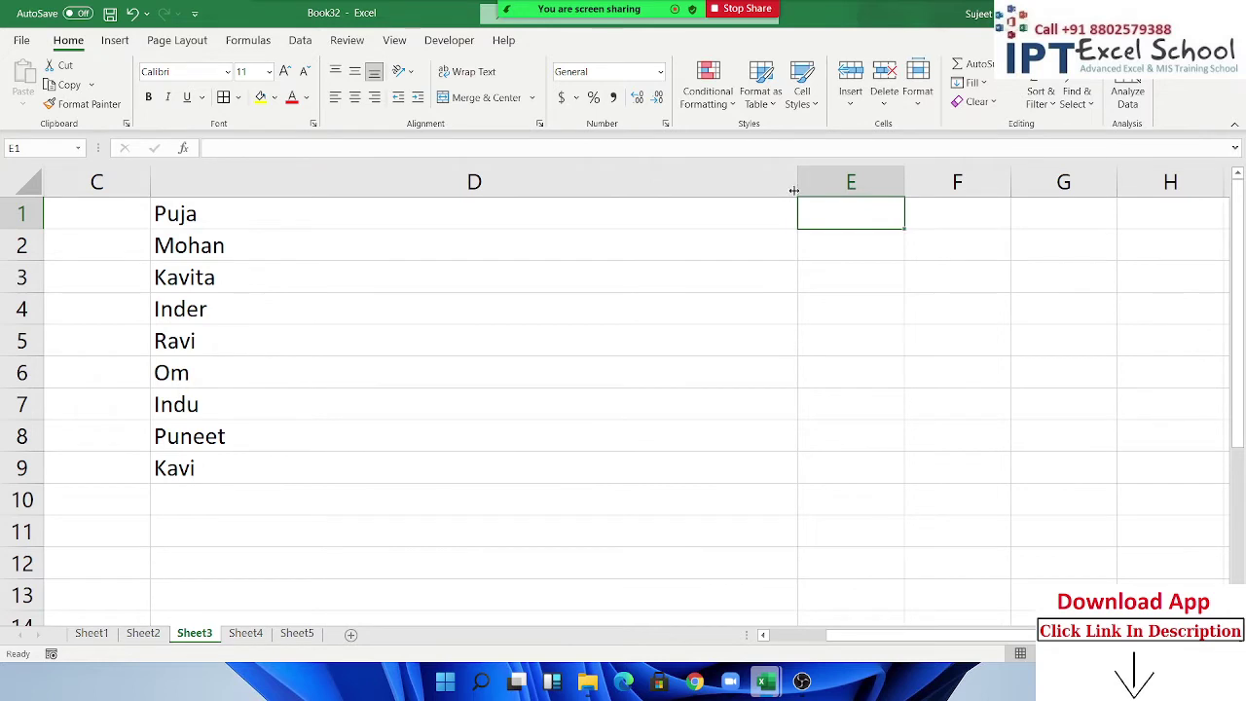
{"action": "left_click_drag", "start_coordinate": [320, 458], "coordinate": [307, 210]}
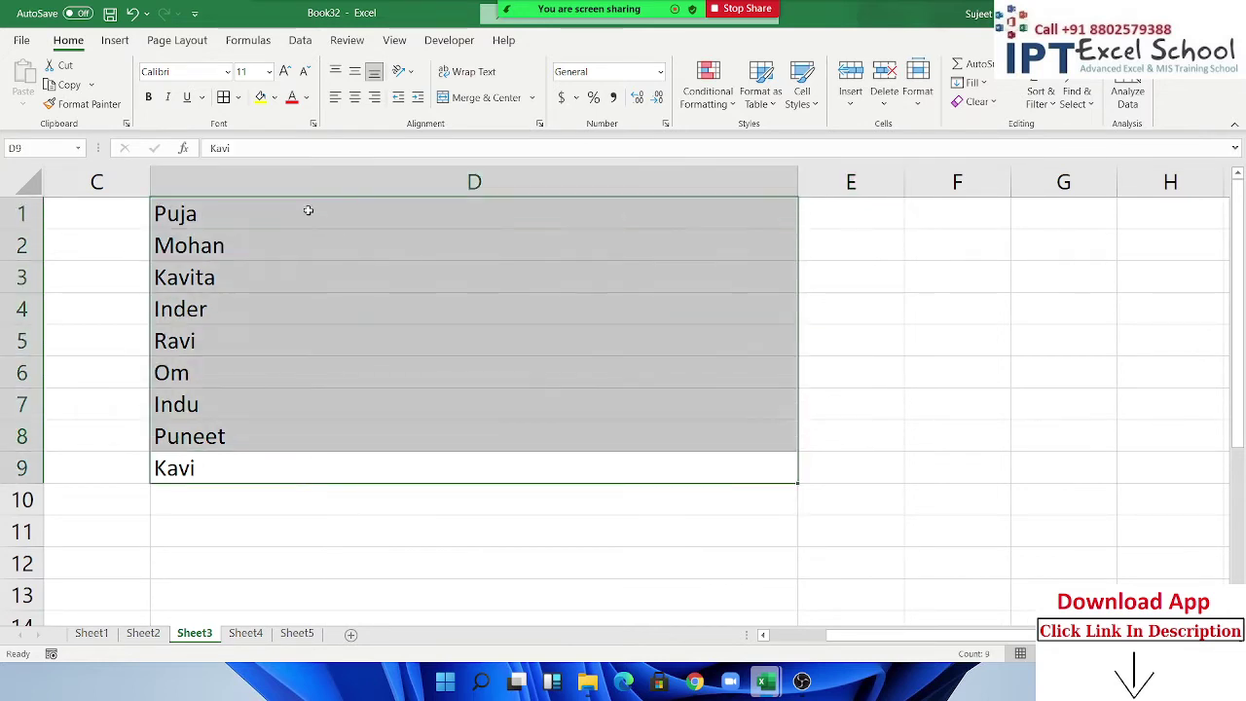
{"action": "left_click", "coordinate": [971, 83]}
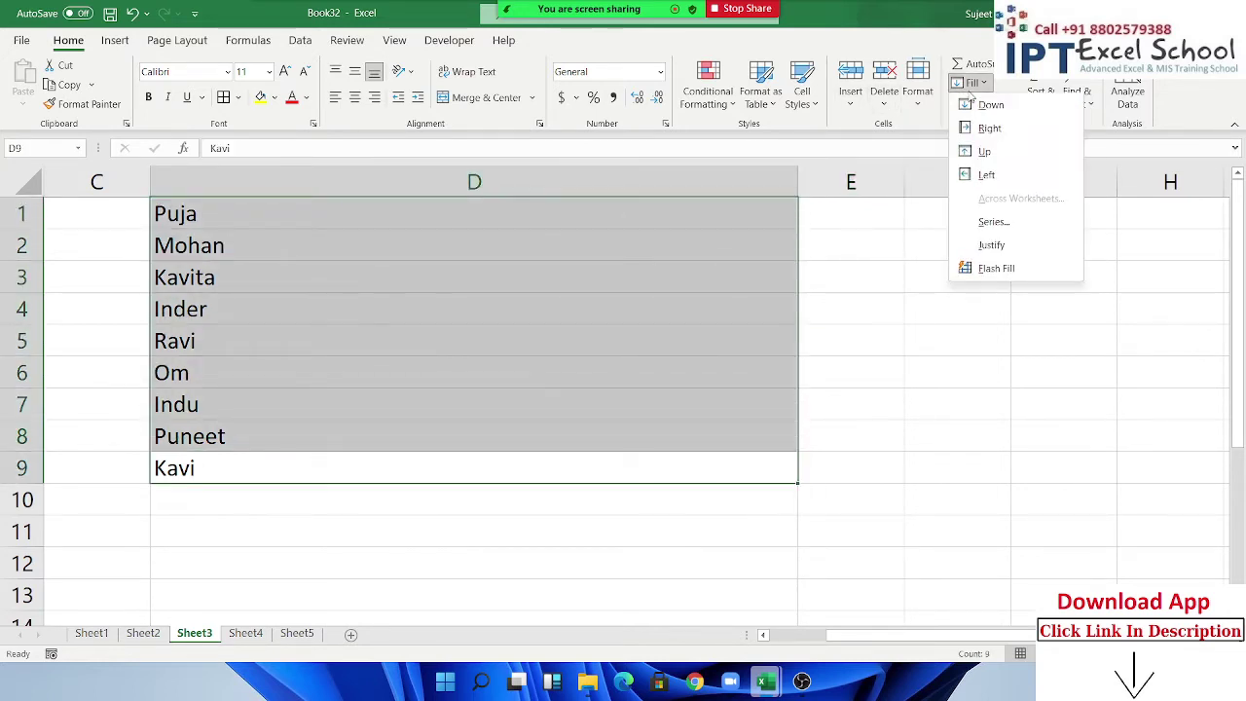
{"action": "left_click", "coordinate": [994, 245]}
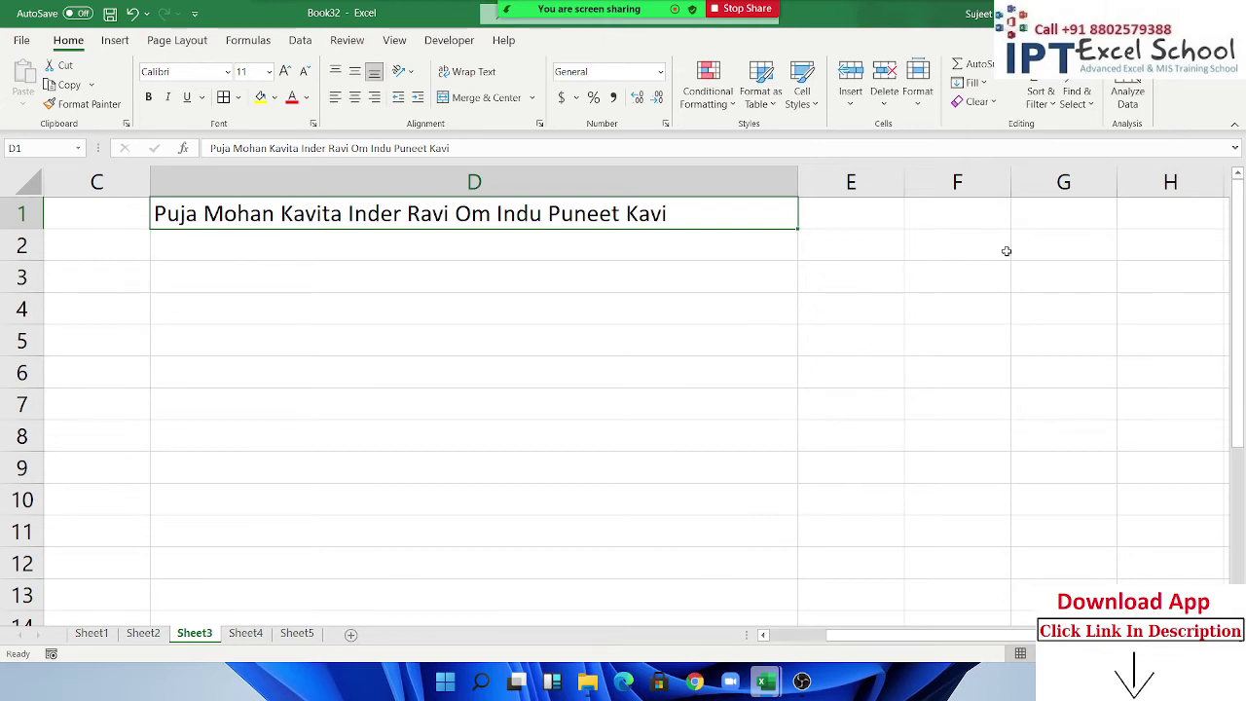
{"action": "key", "text": "ctrl+z"}
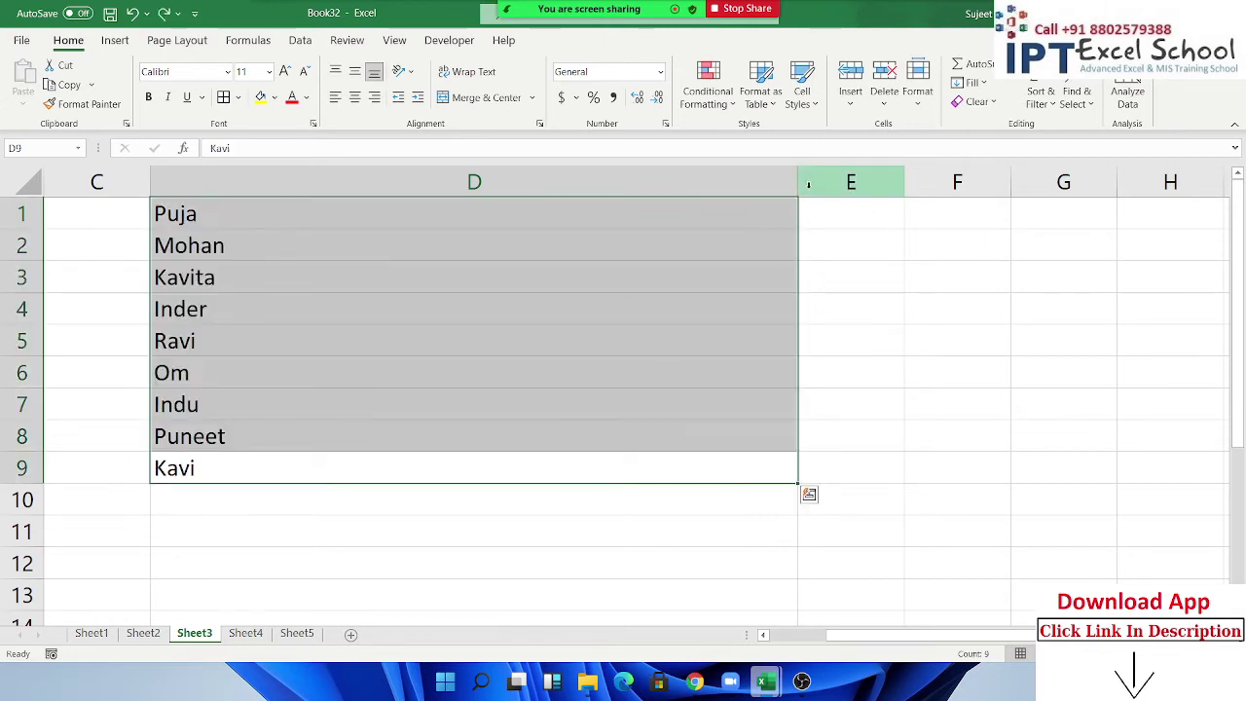
Narrow column D and justify the names into two rows, then undo that join.
{"action": "left_click_drag", "start_coordinate": [801, 185], "coordinate": [506, 187]}
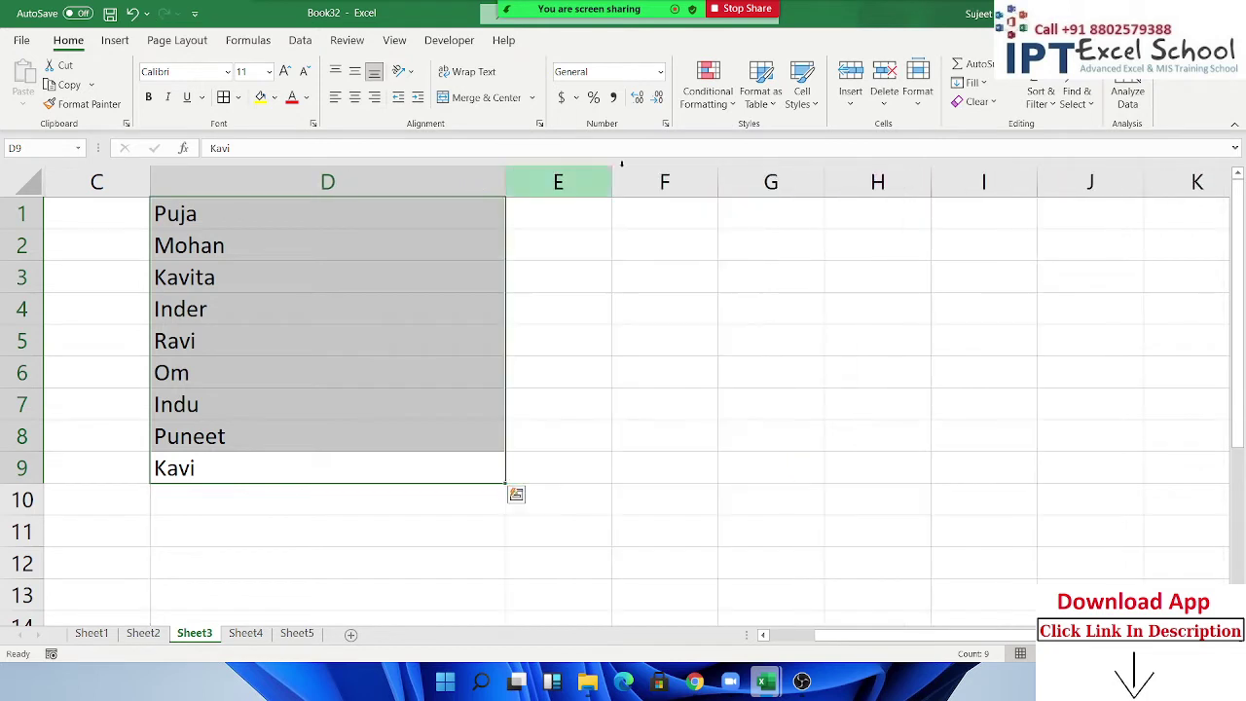
{"action": "left_click", "coordinate": [970, 82]}
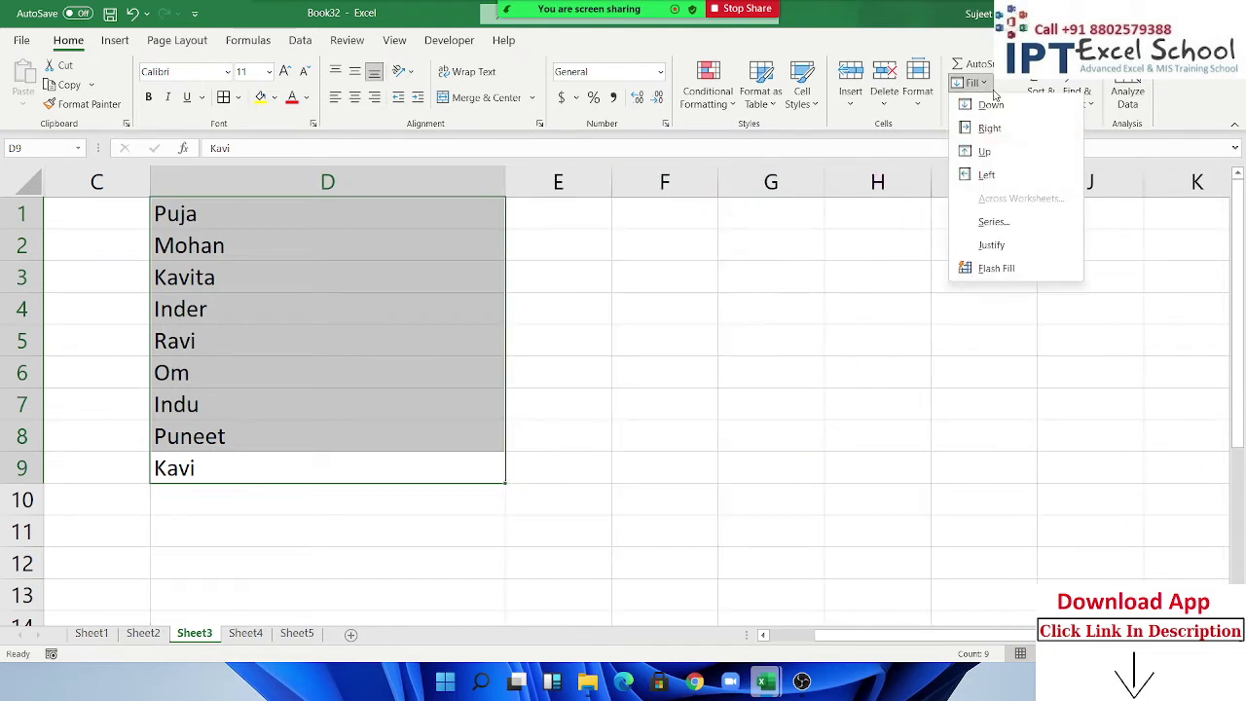
{"action": "left_click", "coordinate": [1018, 280]}
{"action": "left_click", "coordinate": [632, 387]}
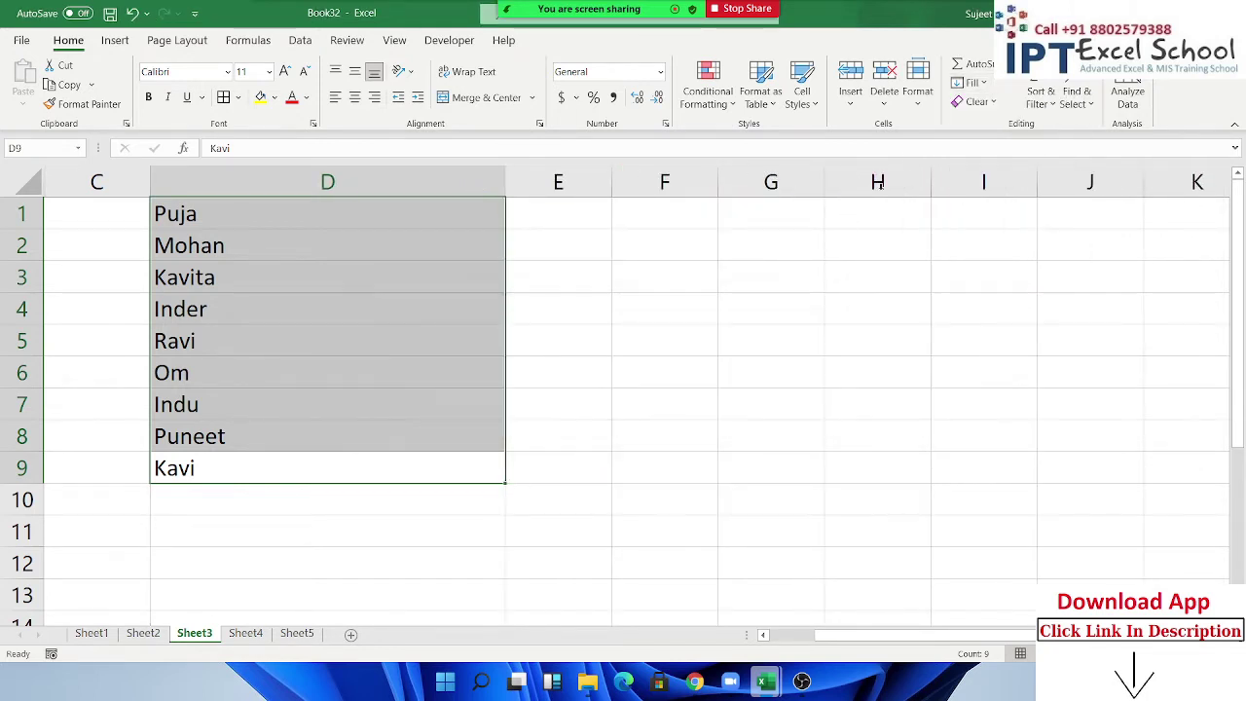
{"action": "left_click", "coordinate": [971, 82]}
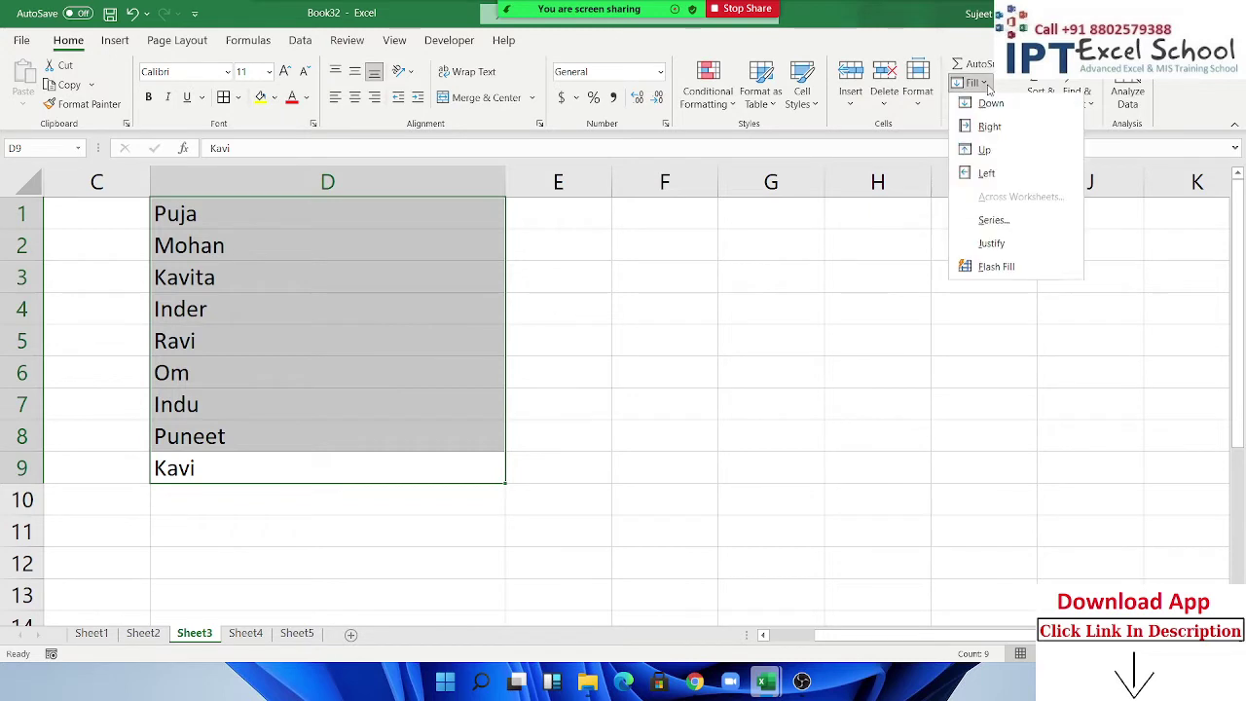
{"action": "left_click", "coordinate": [1002, 244]}
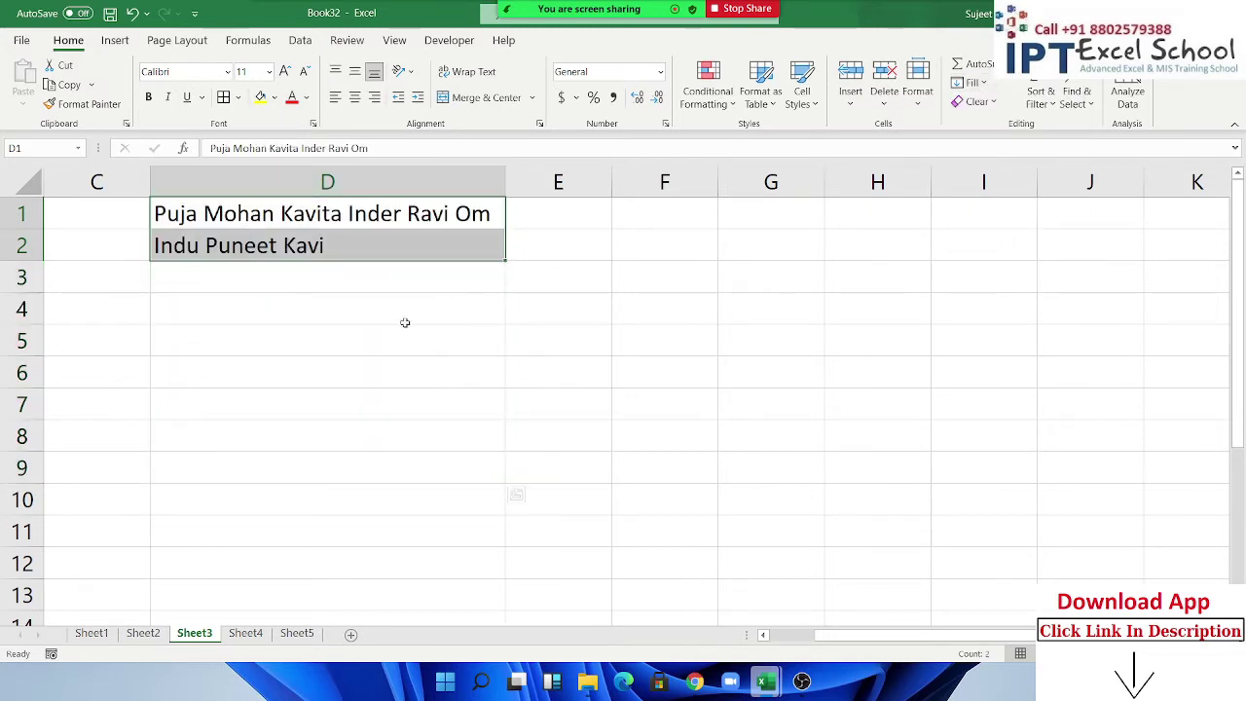
{"action": "key", "text": "ctrl+z"}
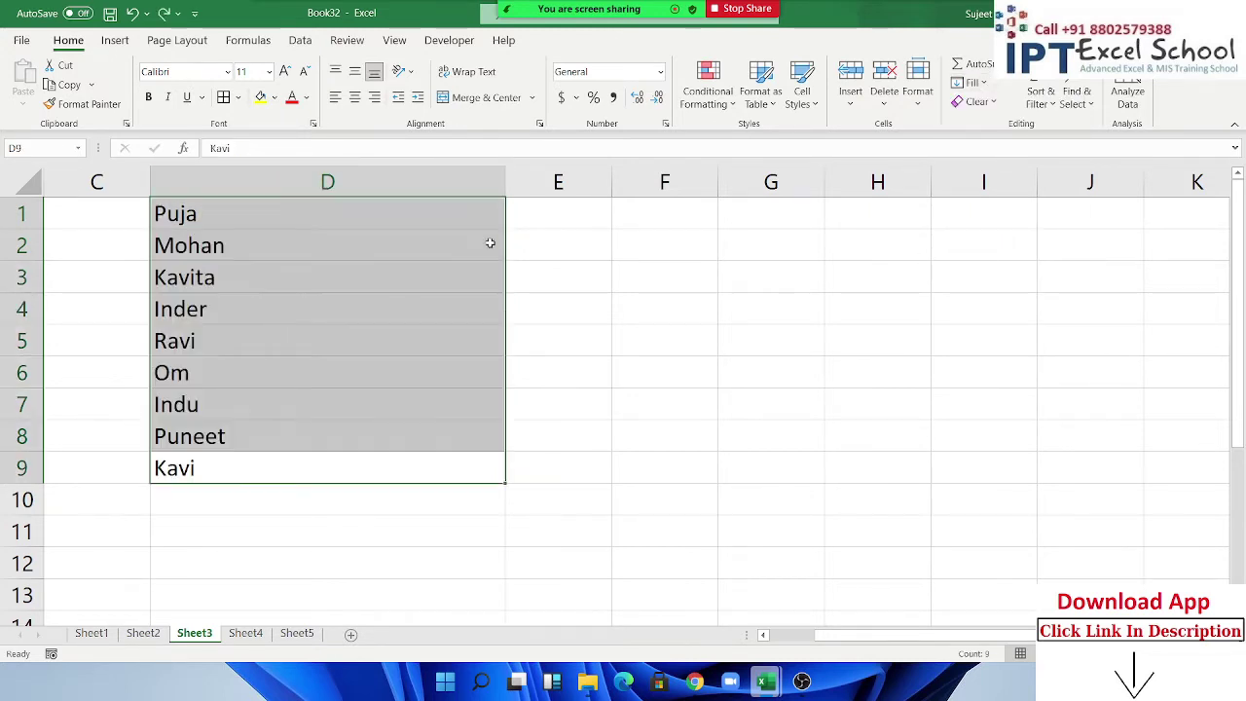
Widen column D greatly and justify all nine names into cell D1.
{"action": "left_click_drag", "start_coordinate": [509, 186], "coordinate": [912, 259]}
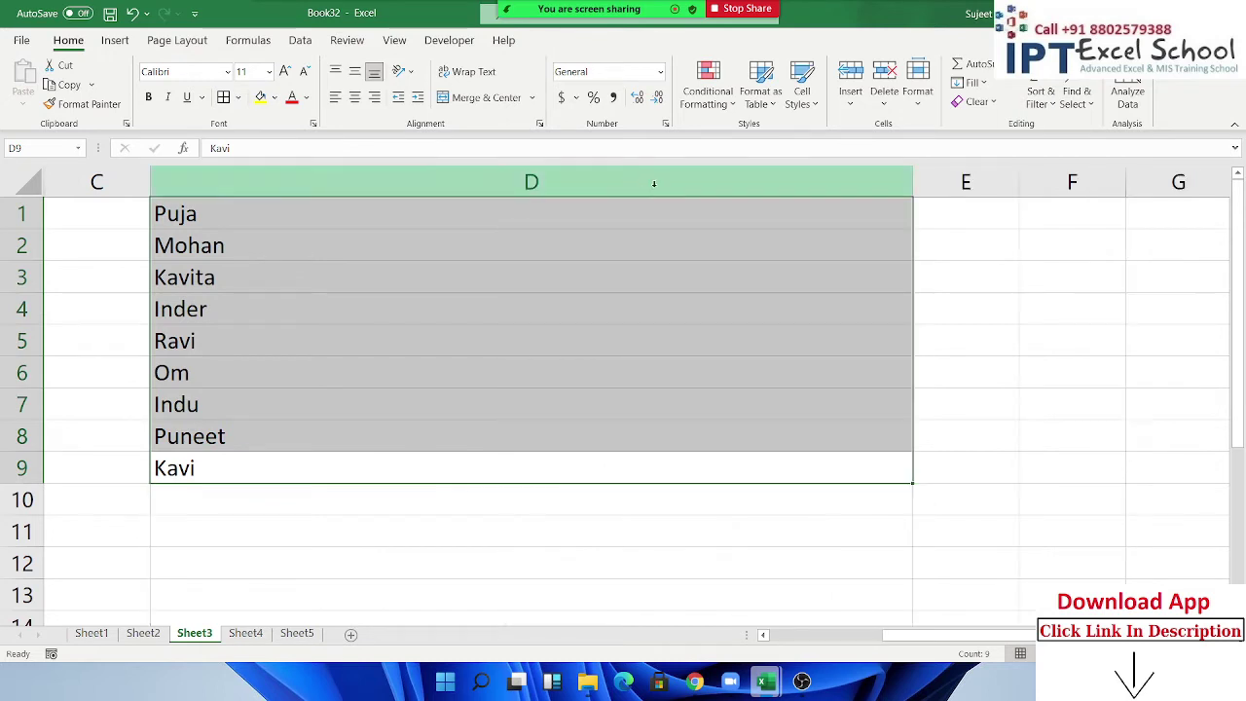
{"action": "left_click", "coordinate": [972, 82]}
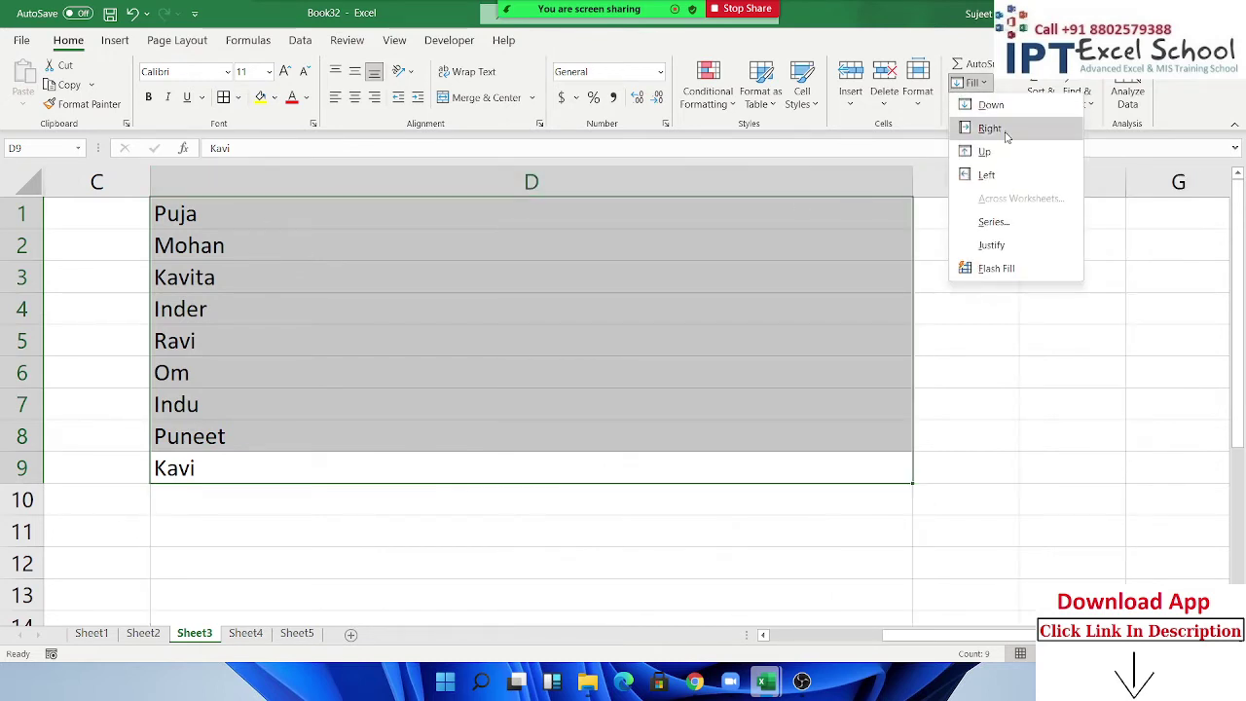
{"action": "left_click", "coordinate": [992, 246]}
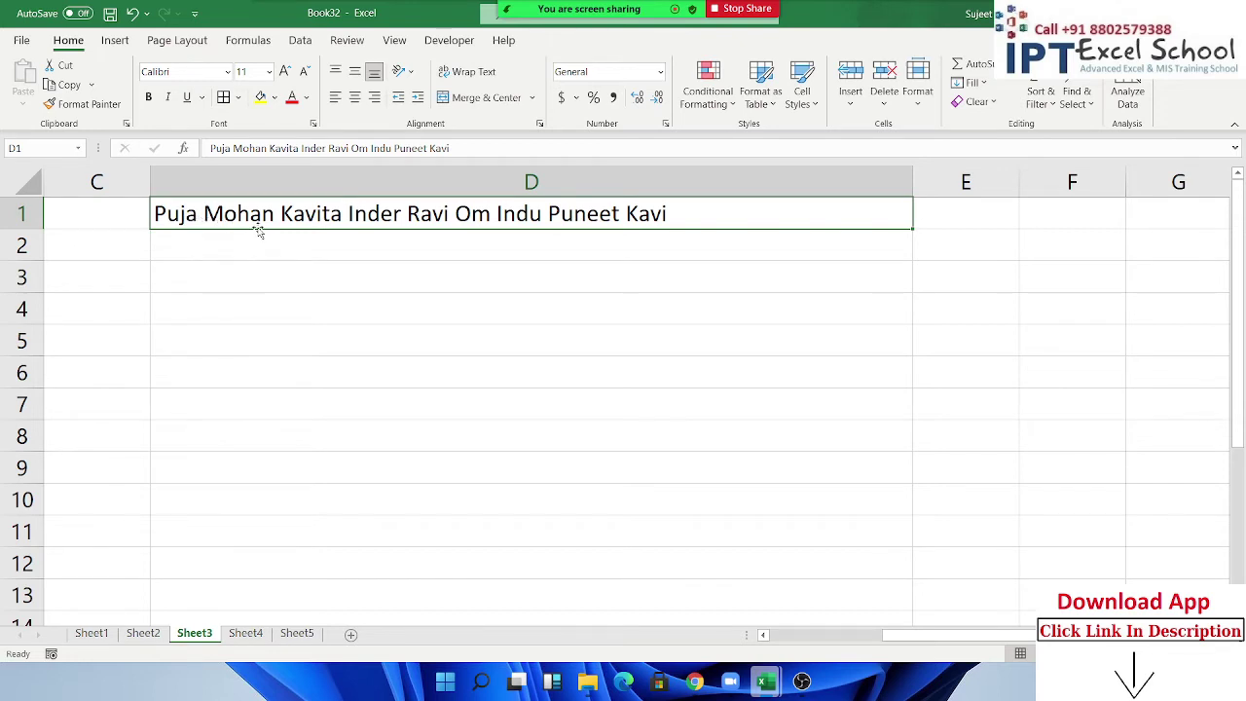
{"action": "key", "text": "ctrl+h"}
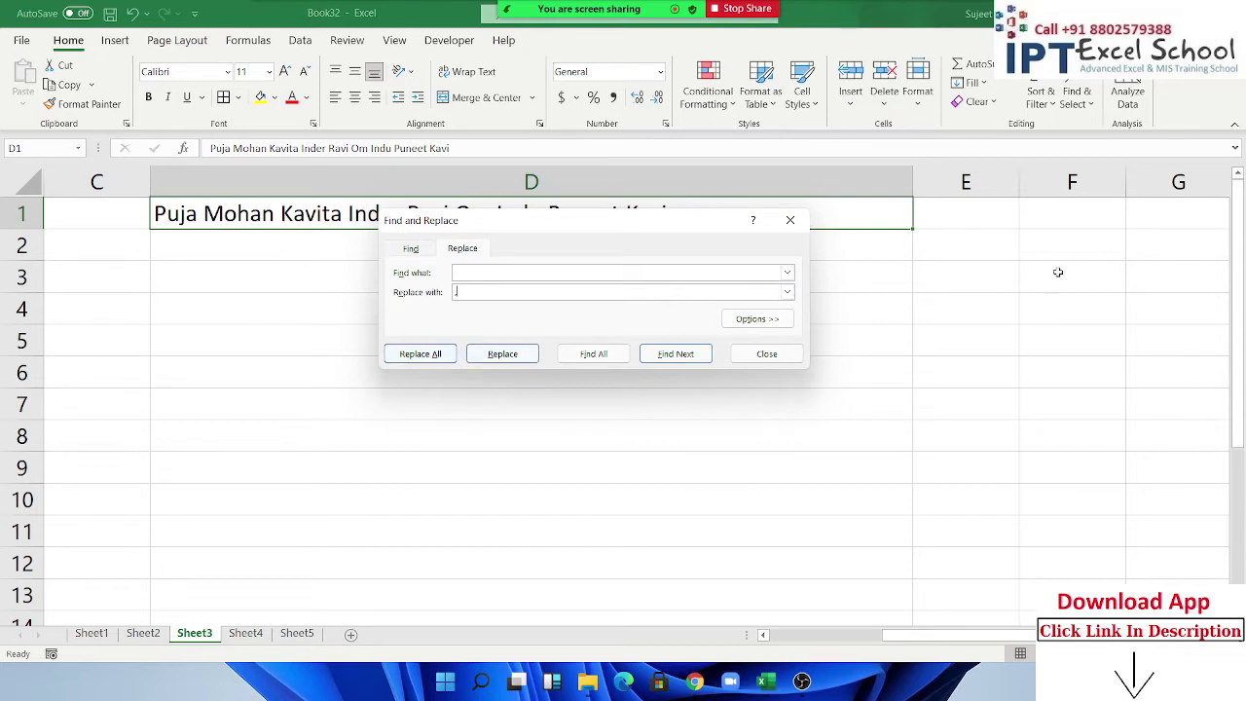
{"action": "left_click", "coordinate": [1097, 105]}
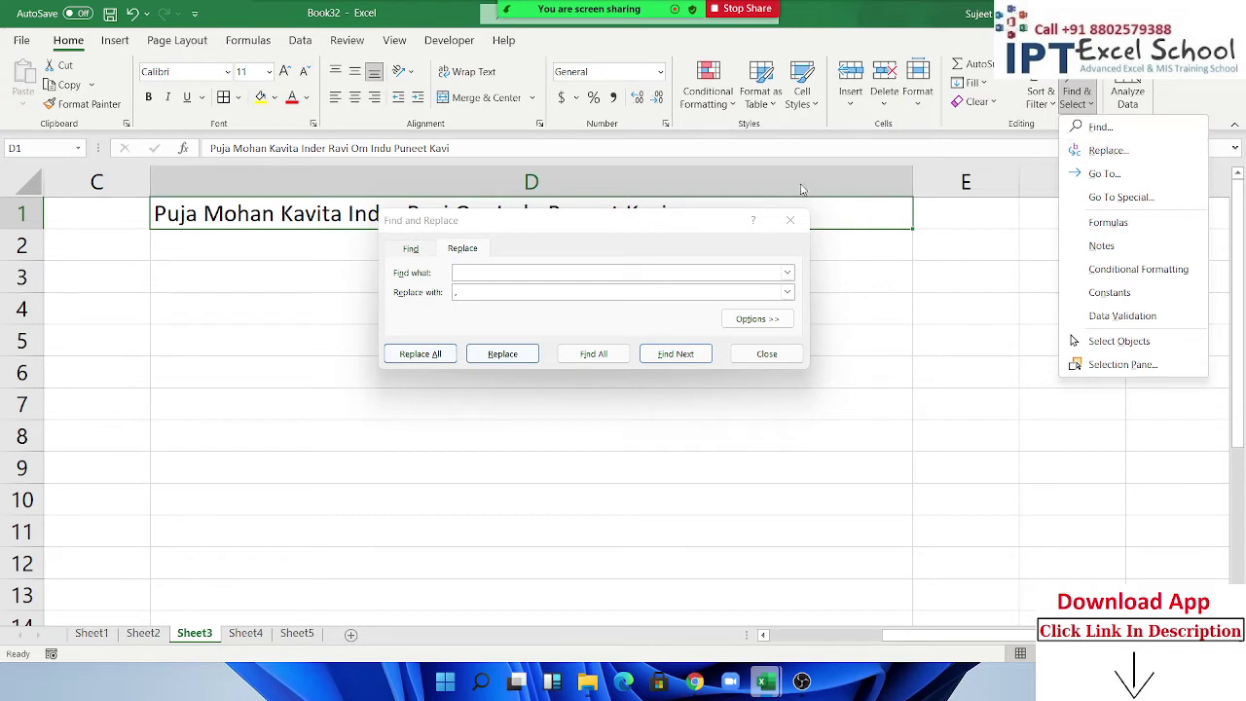
{"action": "left_click", "coordinate": [1108, 153]}
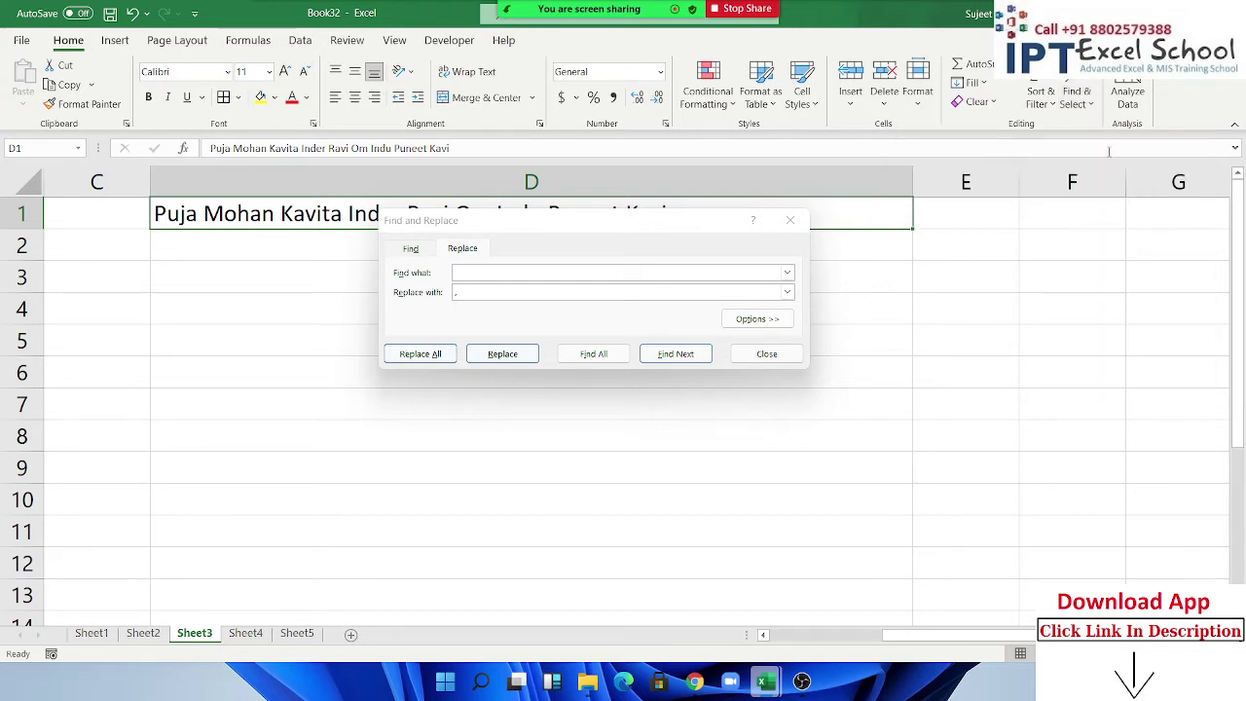
{"action": "left_click", "coordinate": [437, 362]}
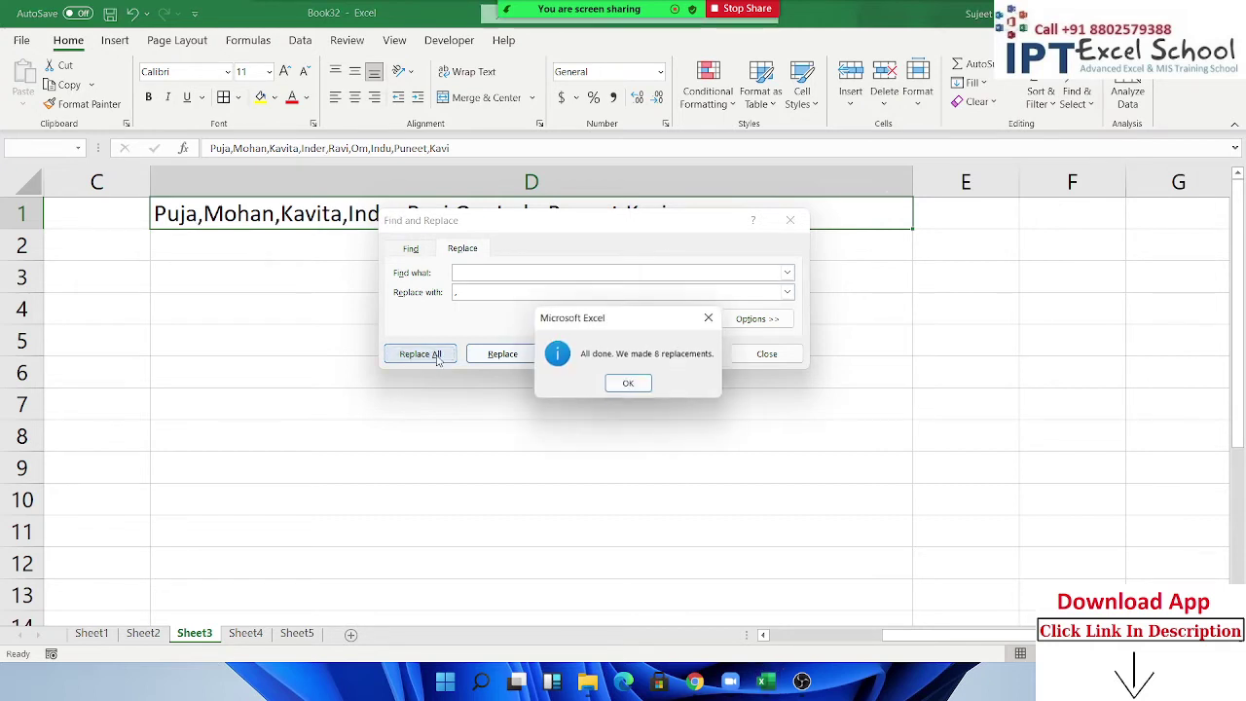
{"action": "left_click", "coordinate": [632, 381]}
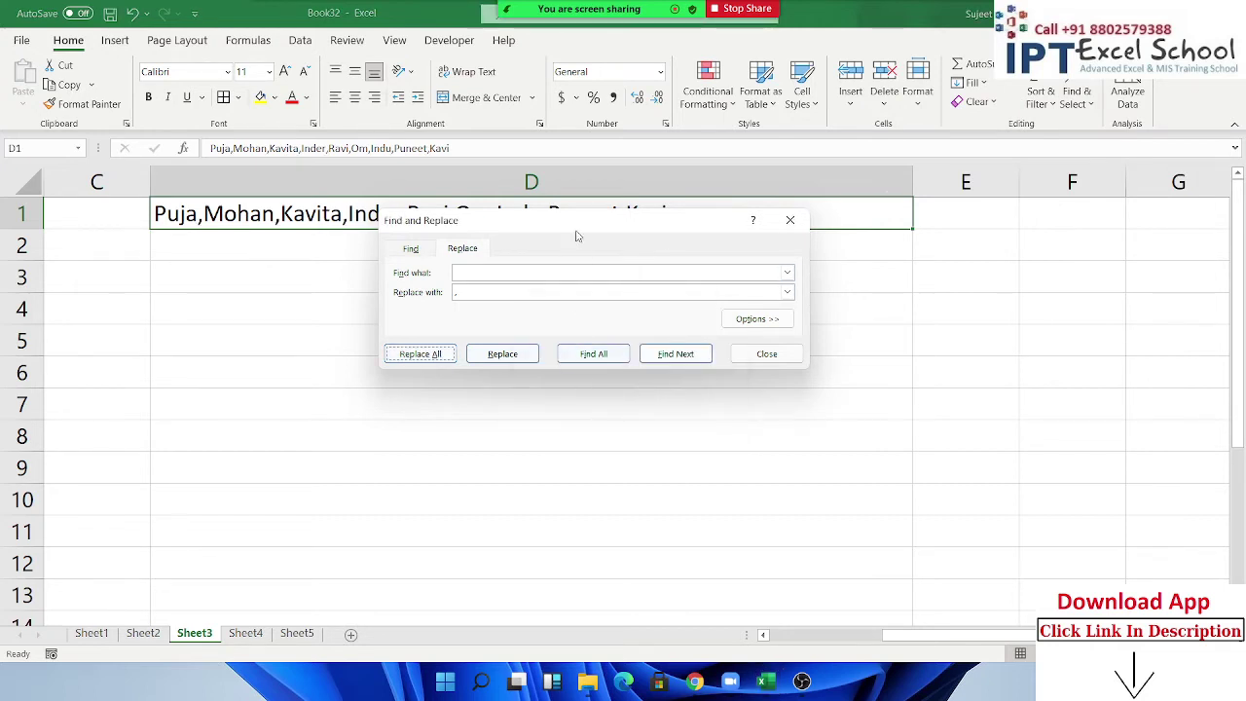
{"action": "left_click_drag", "start_coordinate": [575, 236], "coordinate": [699, 332]}
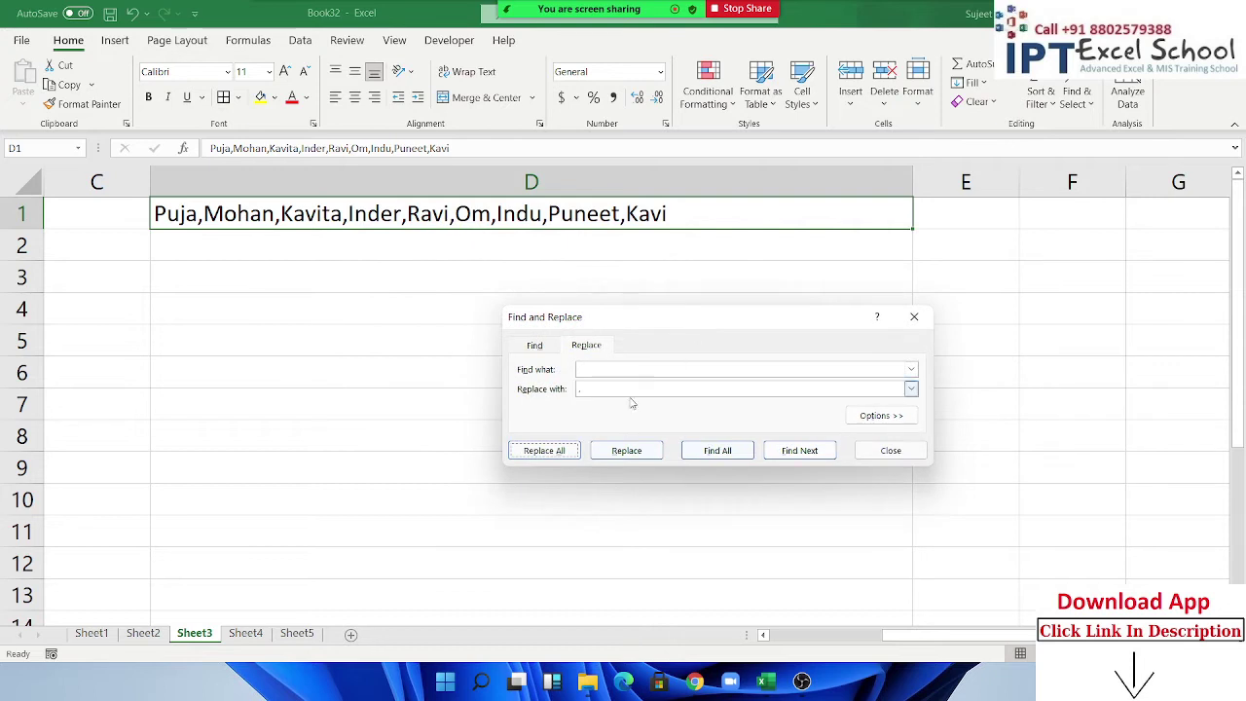
{"action": "left_click", "coordinate": [609, 368]}
{"action": "type", "text": ","}
{"action": "left_click", "coordinate": [599, 386]}
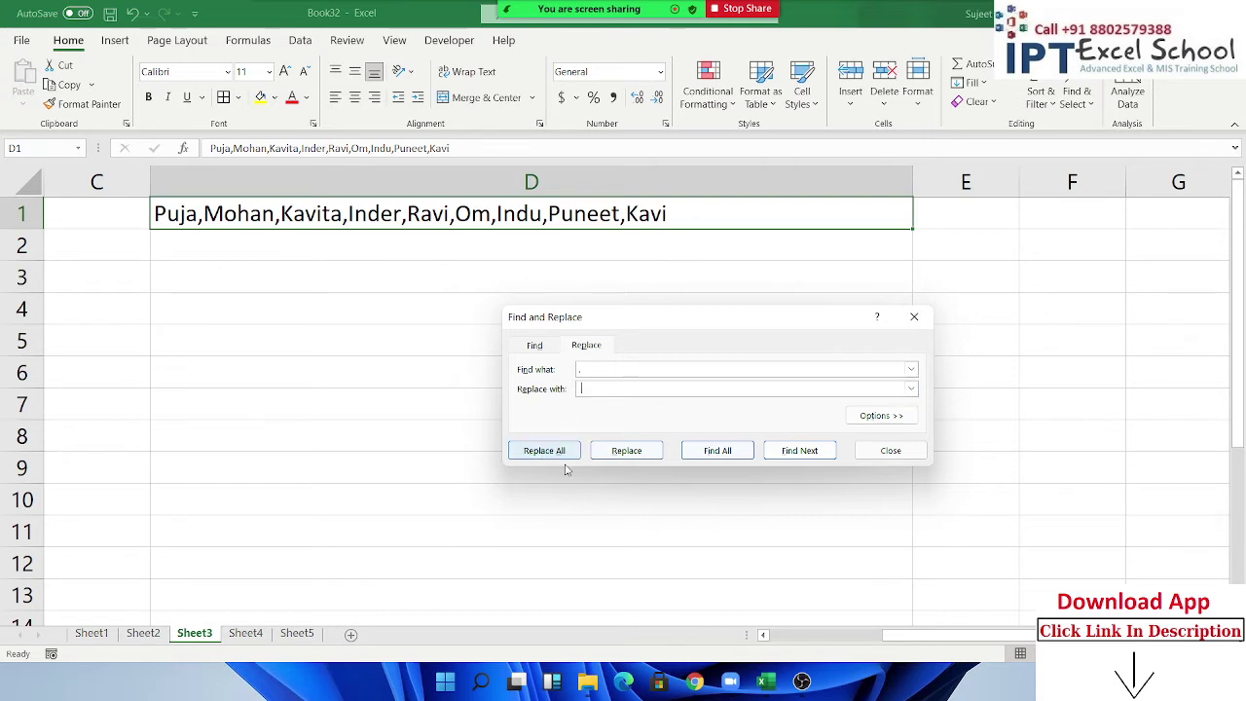
{"action": "left_click", "coordinate": [563, 460]}
{"action": "left_click", "coordinate": [650, 385]}
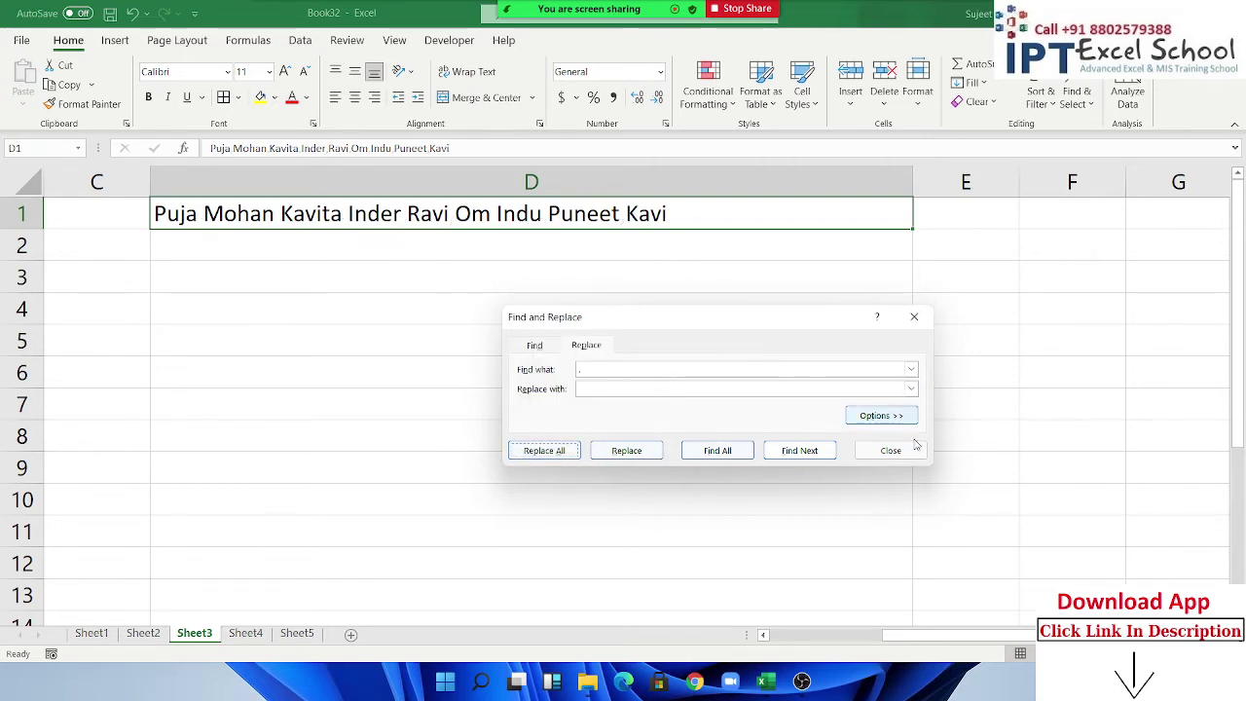
{"action": "left_click", "coordinate": [888, 451]}
{"action": "left_click_drag", "start_coordinate": [913, 190], "coordinate": [202, 214]}
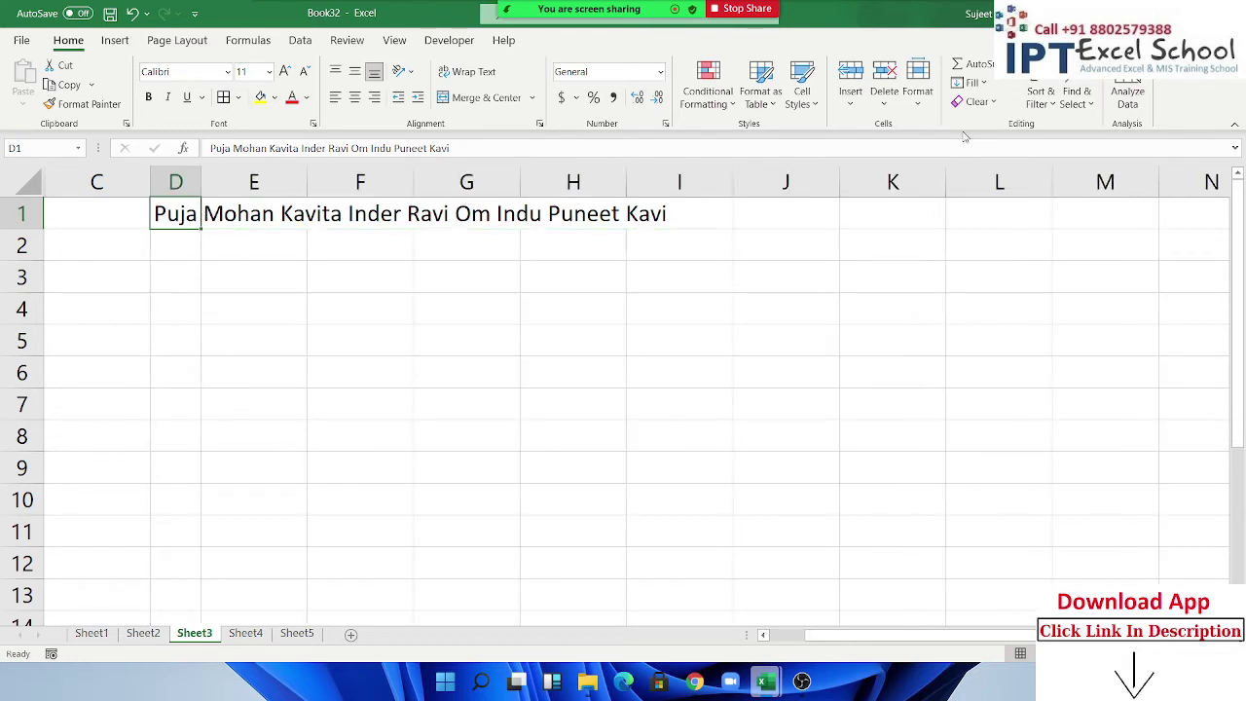
Use Fill > Justify to split D1's joined names back down into D1:D9.
{"action": "left_click", "coordinate": [977, 102]}
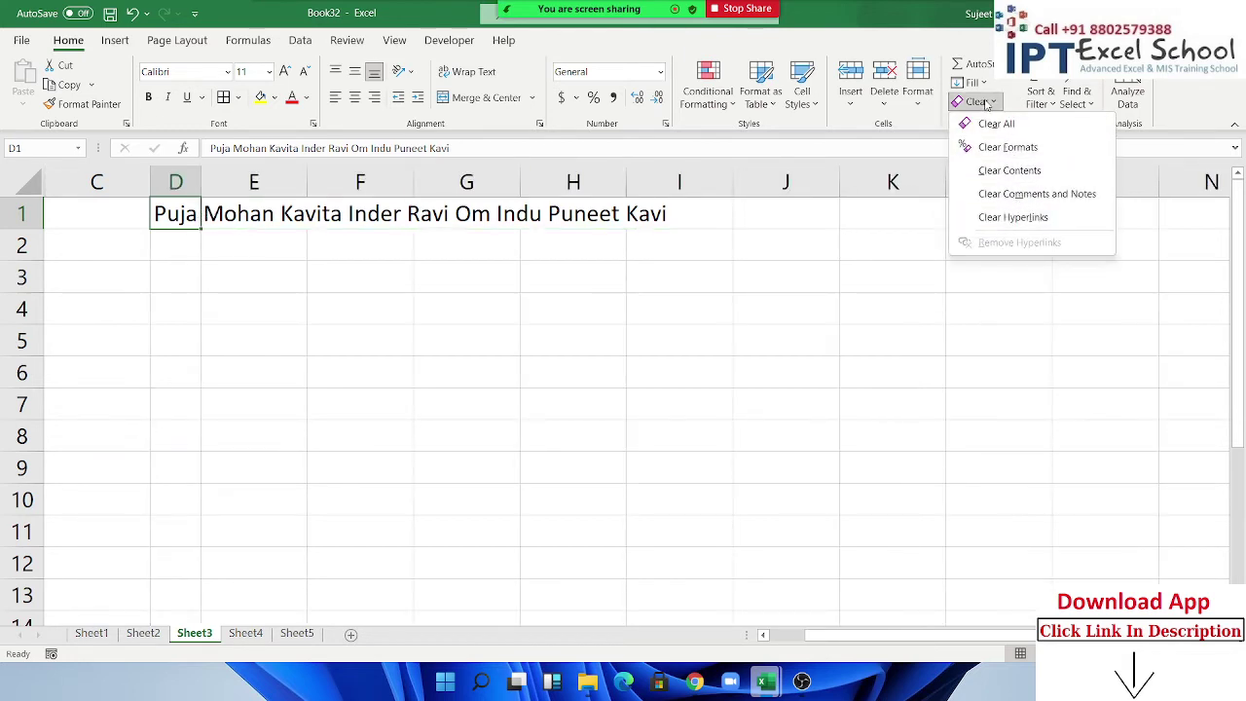
{"action": "left_click", "coordinate": [198, 217]}
{"action": "left_click_drag", "start_coordinate": [198, 217], "coordinate": [184, 236]}
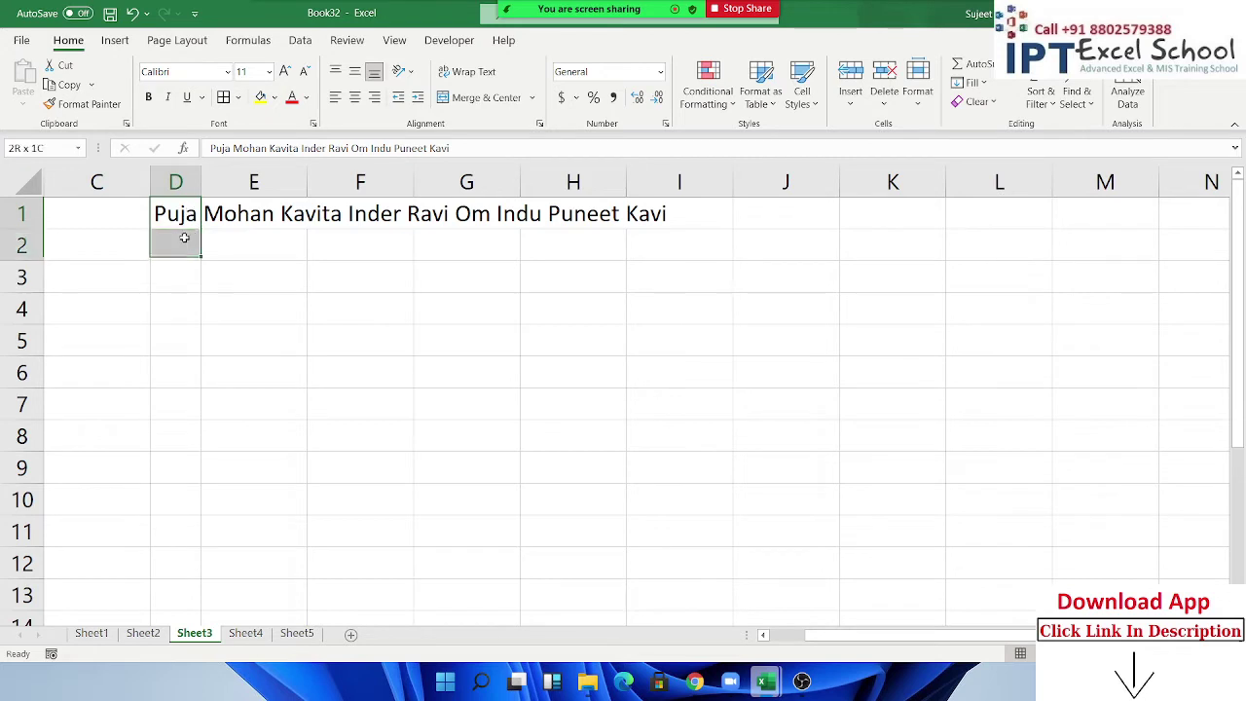
{"action": "left_click", "coordinate": [991, 102]}
{"action": "left_click", "coordinate": [974, 82]}
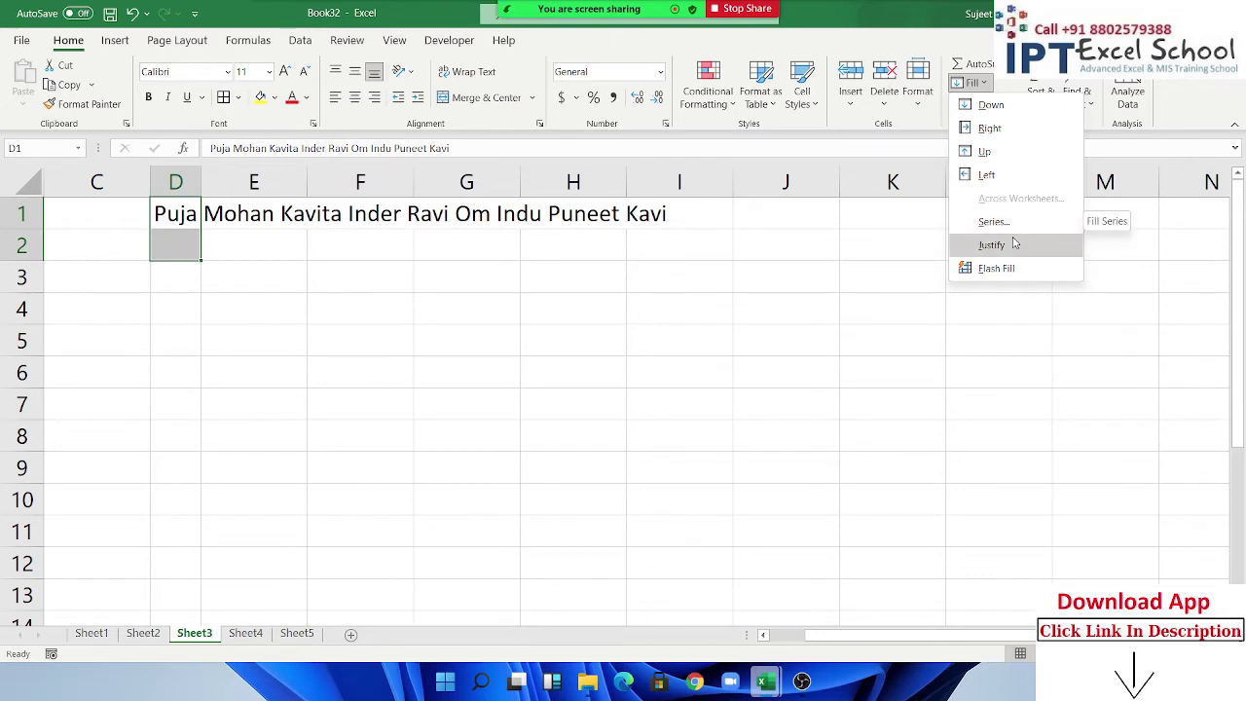
{"action": "left_click", "coordinate": [992, 246]}
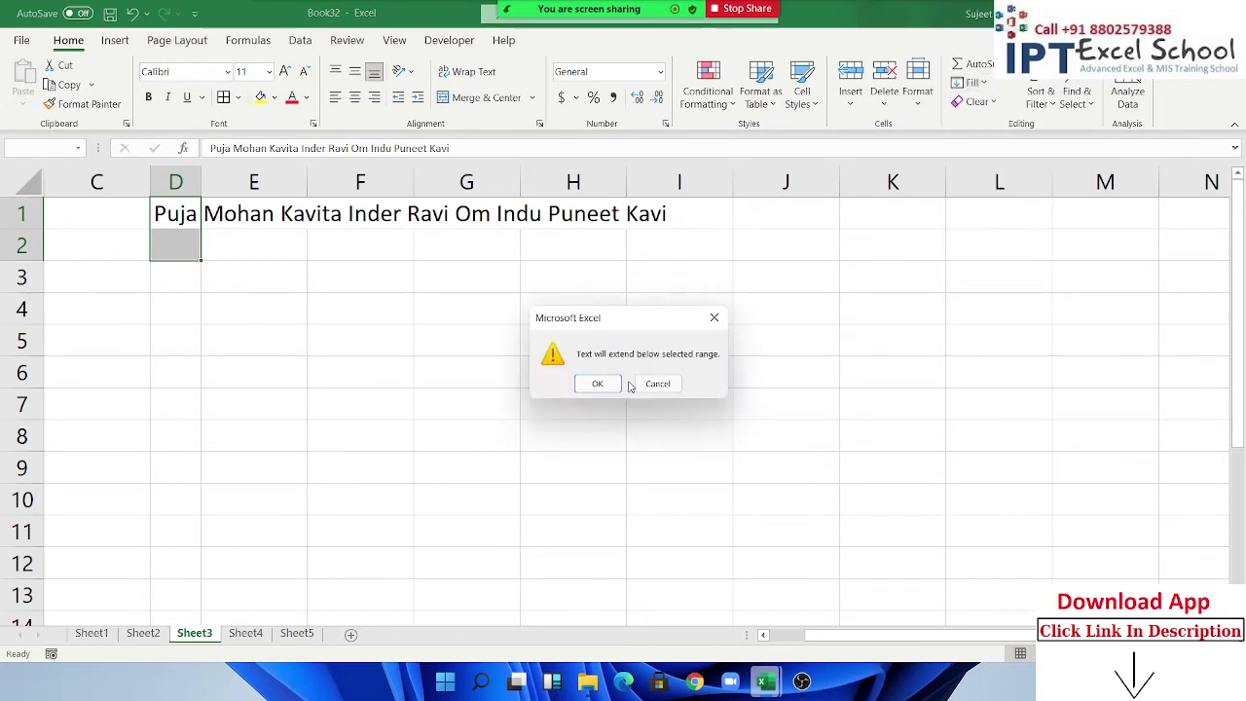
{"action": "left_click", "coordinate": [596, 382]}
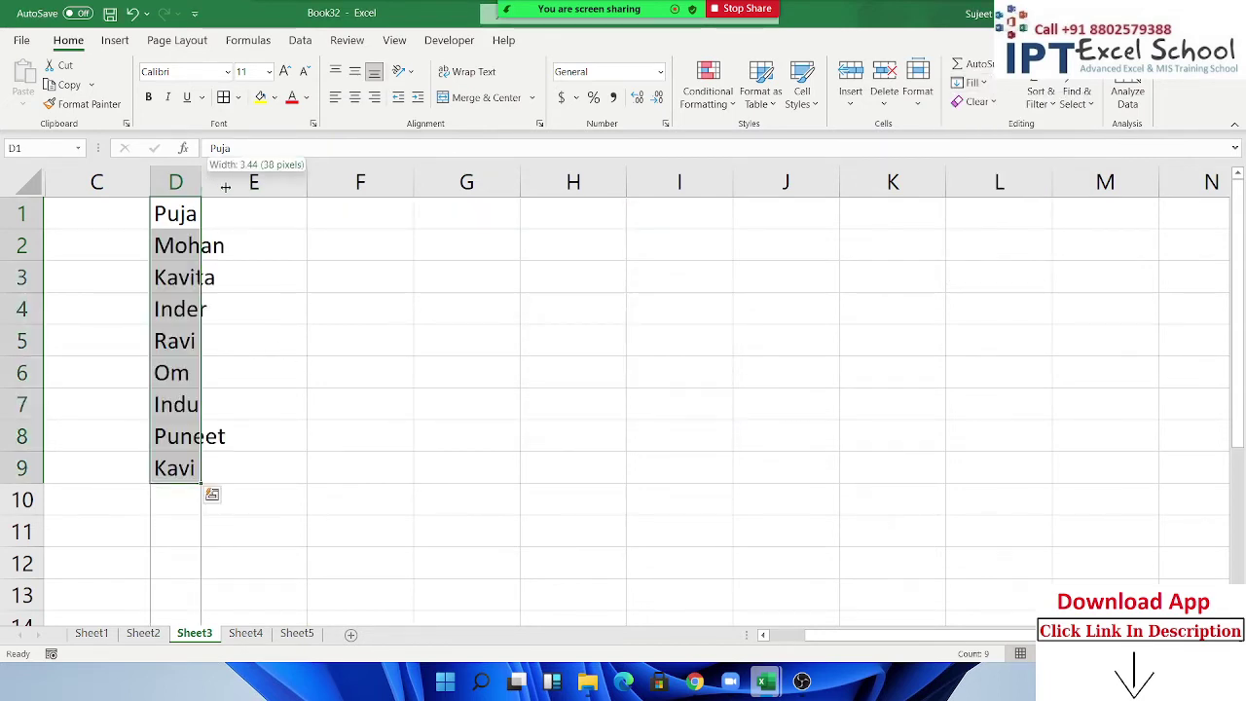
Widen column D to fit the names and justify them back into D1.
{"action": "left_click_drag", "start_coordinate": [207, 182], "coordinate": [231, 184]}
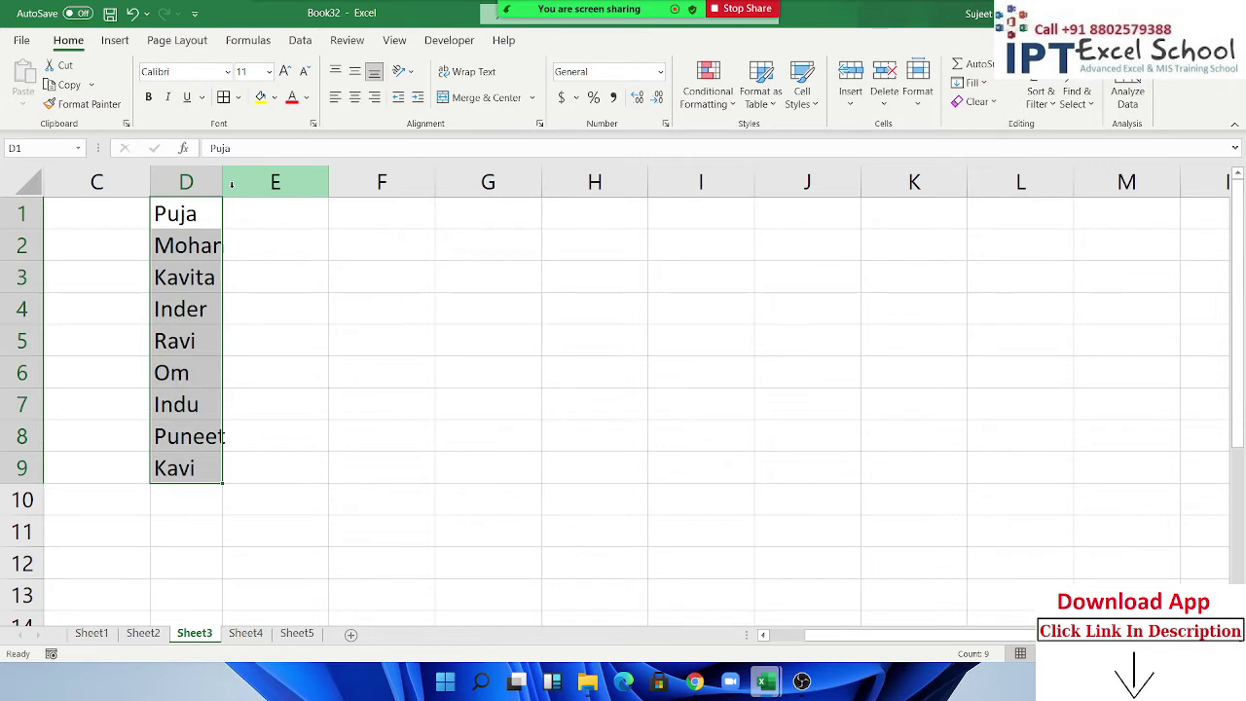
{"action": "left_click_drag", "start_coordinate": [223, 182], "coordinate": [712, 234]}
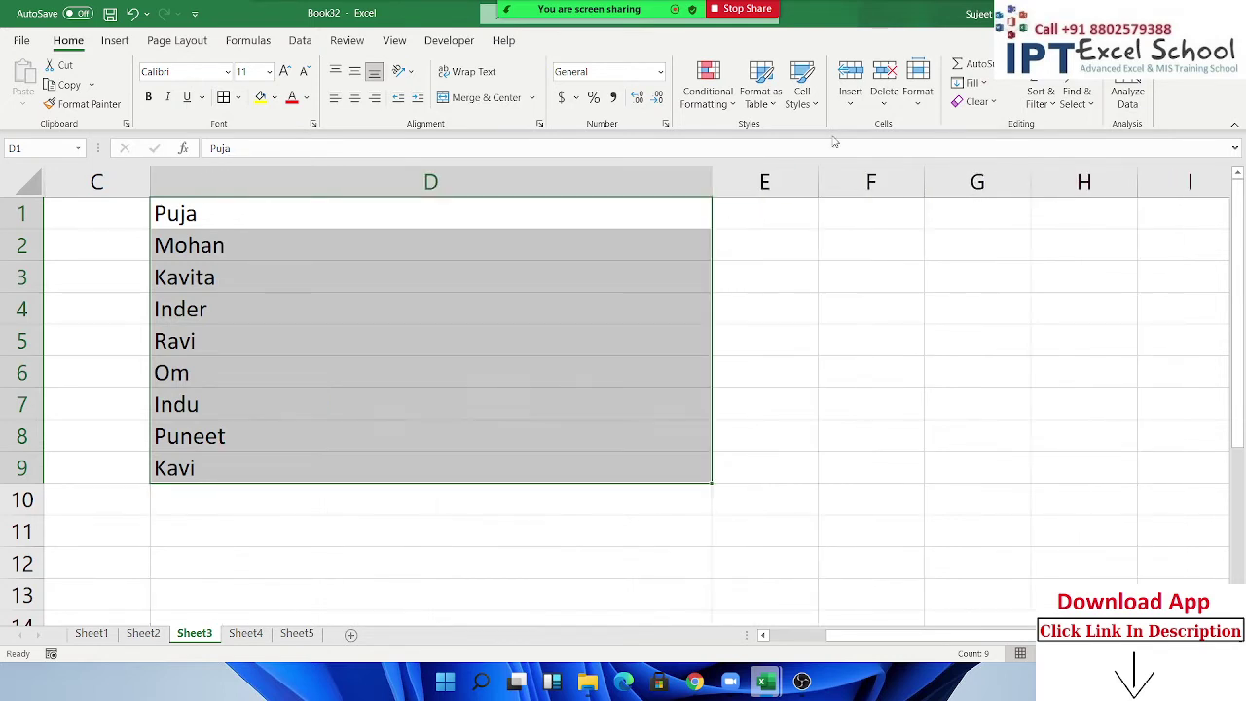
{"action": "left_click", "coordinate": [974, 86]}
{"action": "left_click", "coordinate": [978, 243]}
Narrow column D to one name's width, split the names into D1:D9, and delete them.
{"action": "left_click_drag", "start_coordinate": [712, 183], "coordinate": [206, 217]}
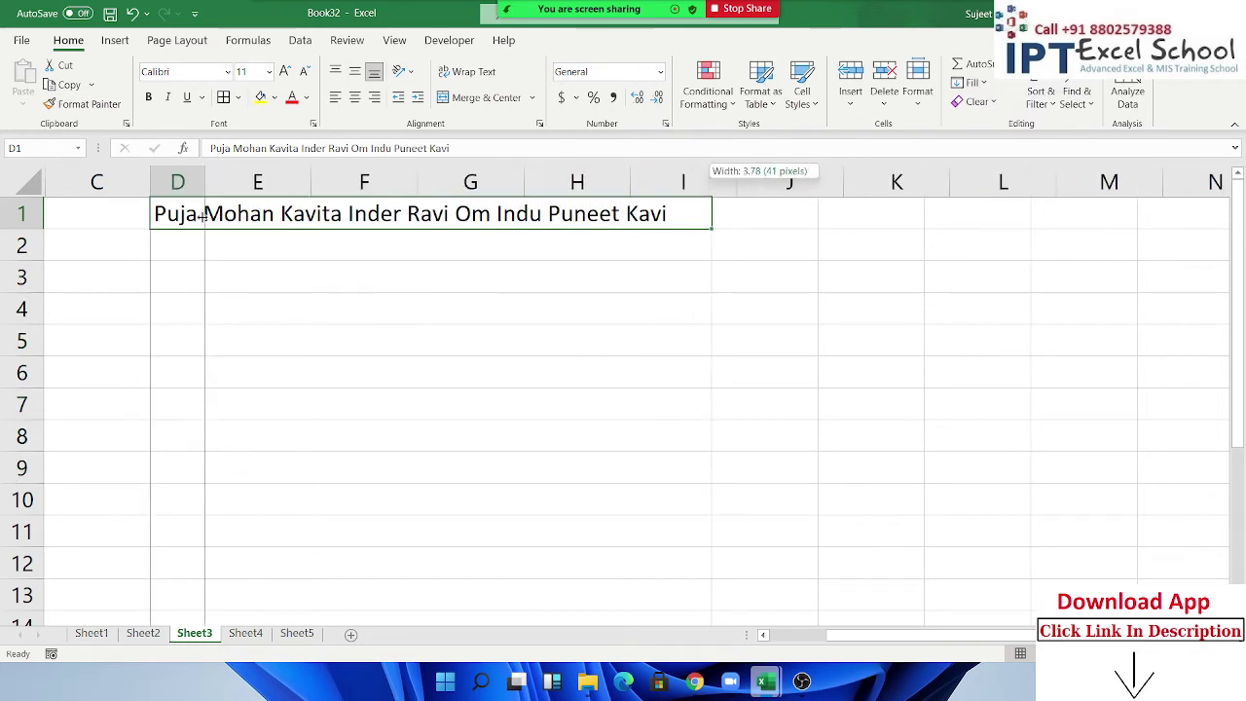
{"action": "left_click", "coordinate": [971, 83]}
{"action": "left_click", "coordinate": [990, 246]}
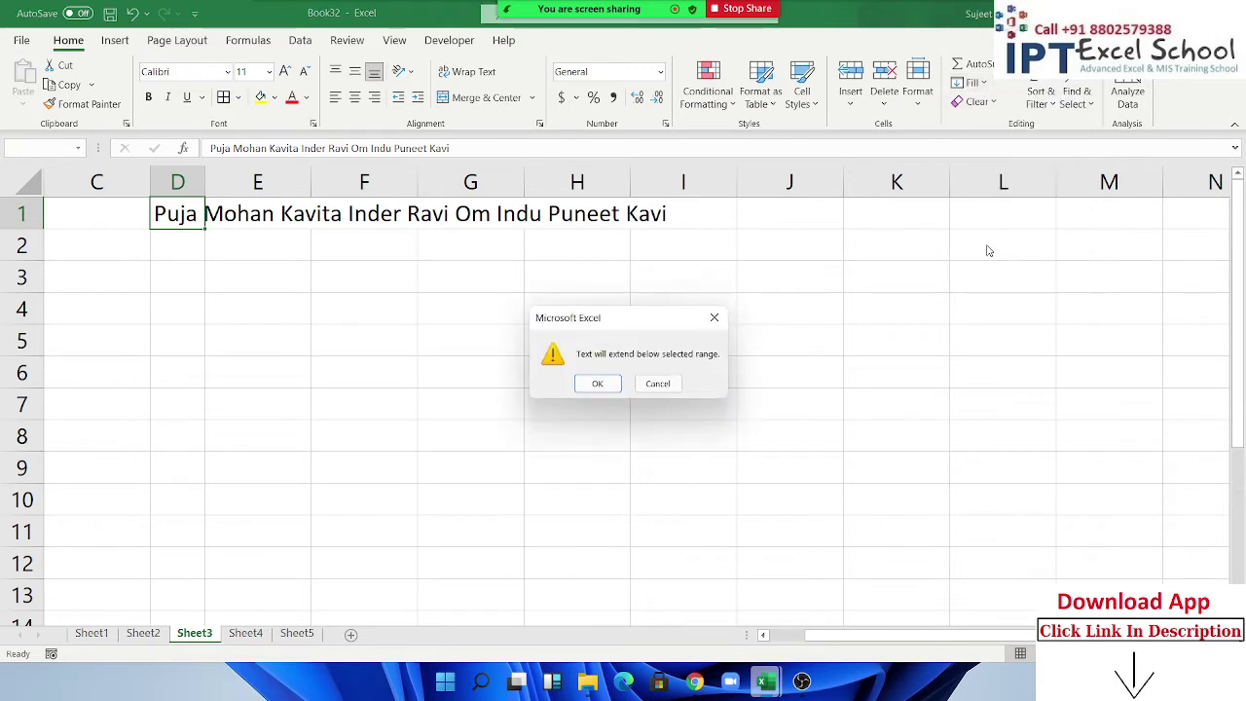
{"action": "left_click", "coordinate": [600, 382]}
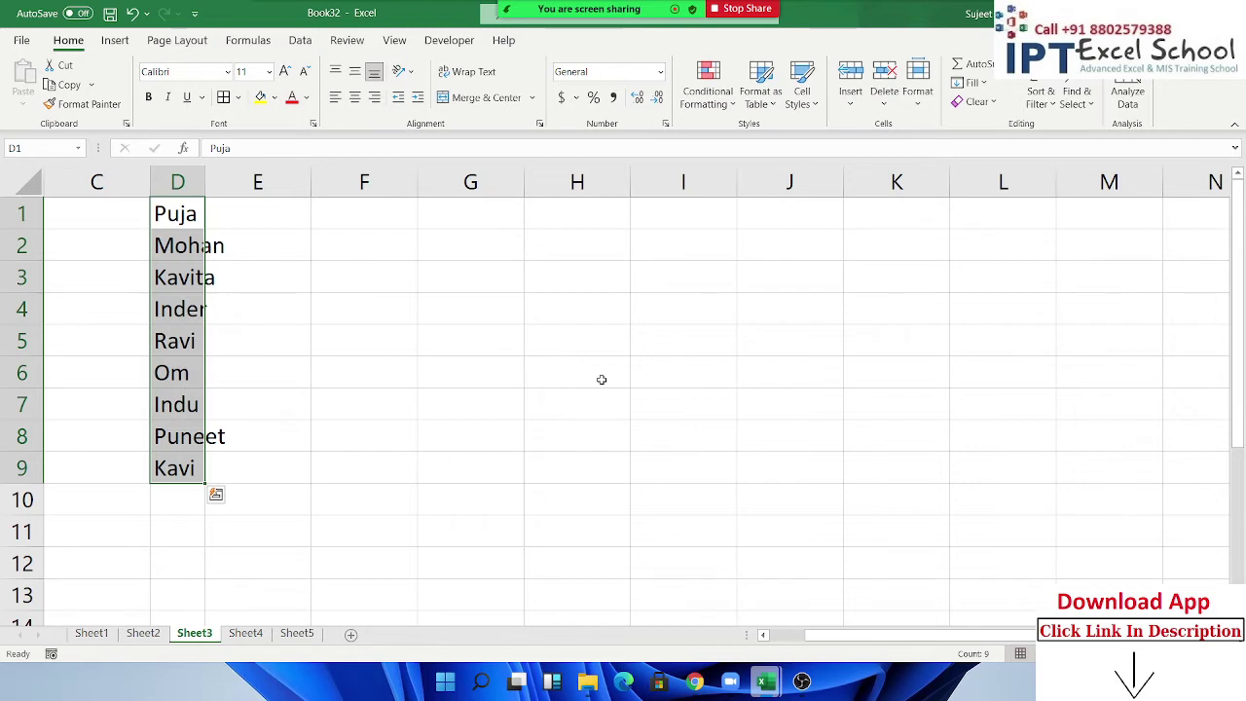
{"action": "key", "text": "Delete"}
Type the header Name in cell C1.
{"action": "key", "text": "Left"}
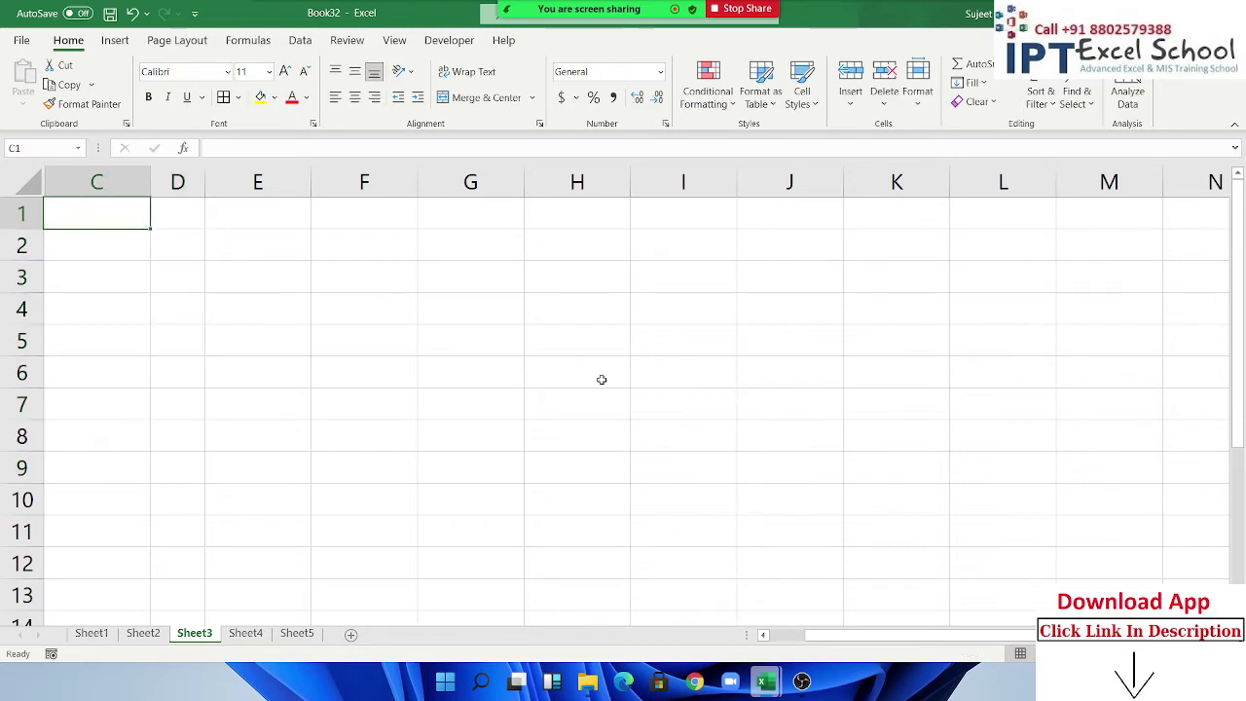
{"action": "type", "text": "N"}
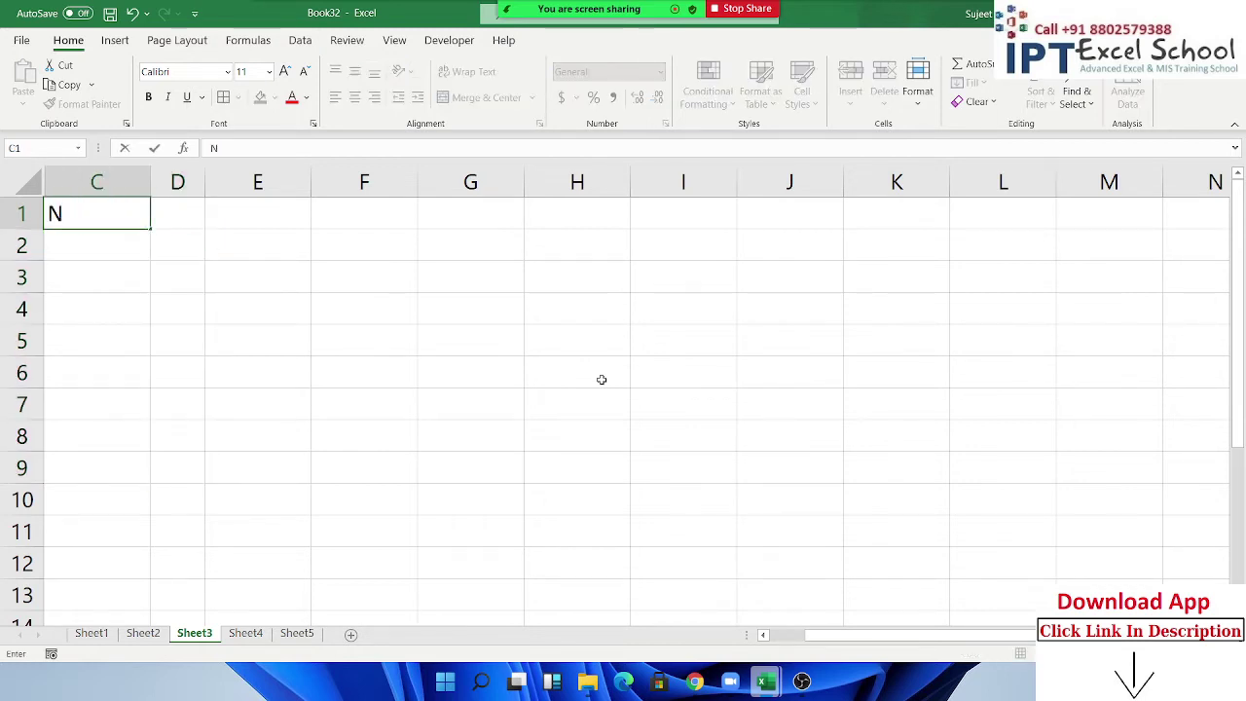
{"action": "type", "text": "ame"}
{"action": "key", "text": "Return"}
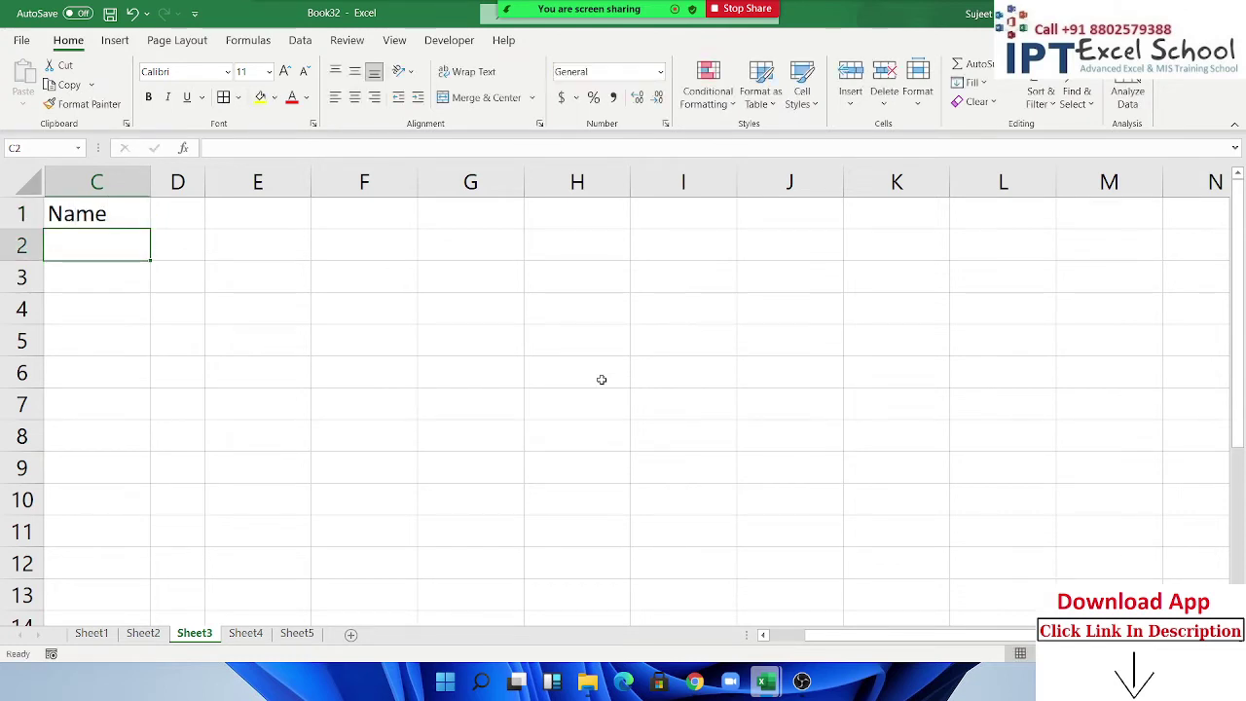
Enter three people's full names in C2, C3 and C4.
{"action": "type", "text": "Pu"}
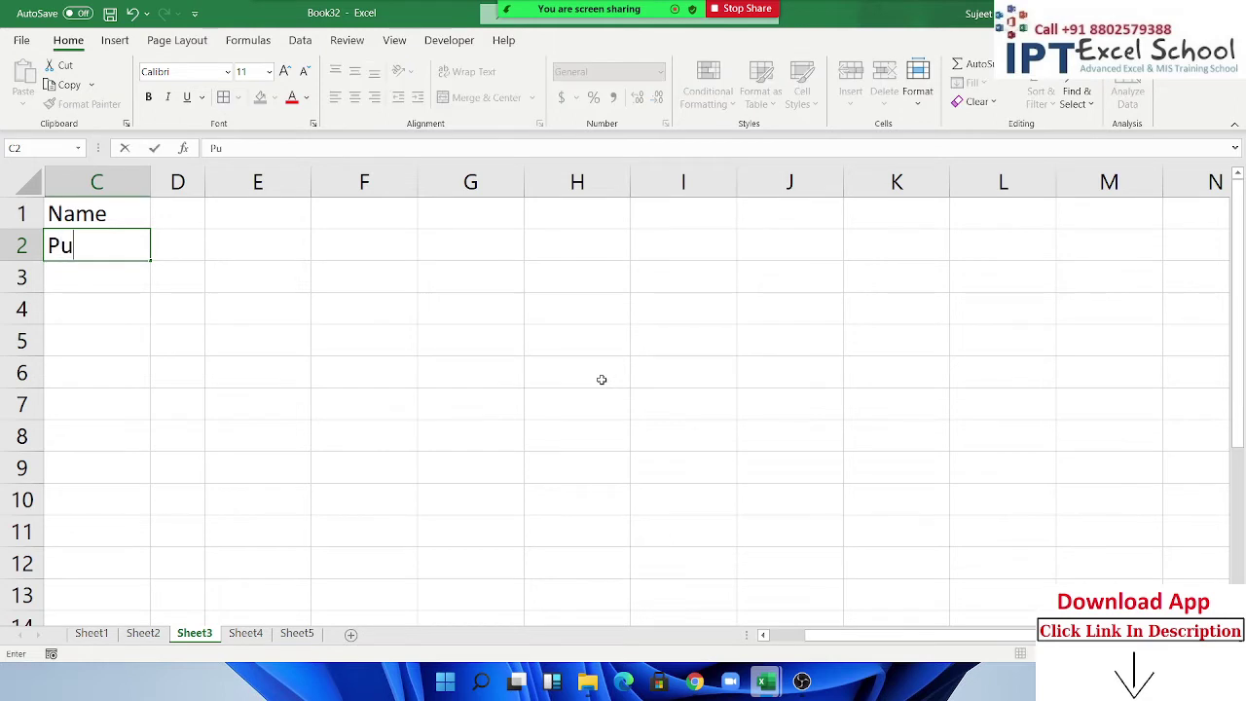
{"action": "type", "text": "ja"}
{"action": "key", "text": "Return"}
{"action": "key", "text": "Up"}
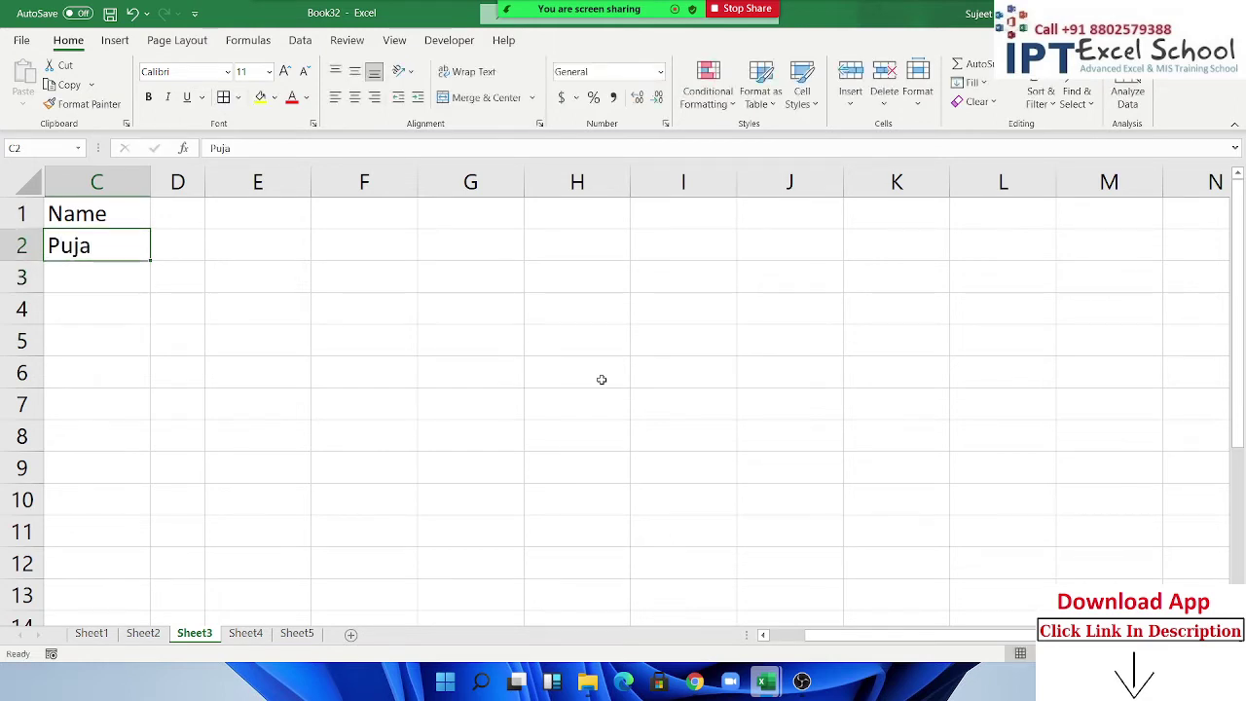
{"action": "type", "text": "Puja Sin"}
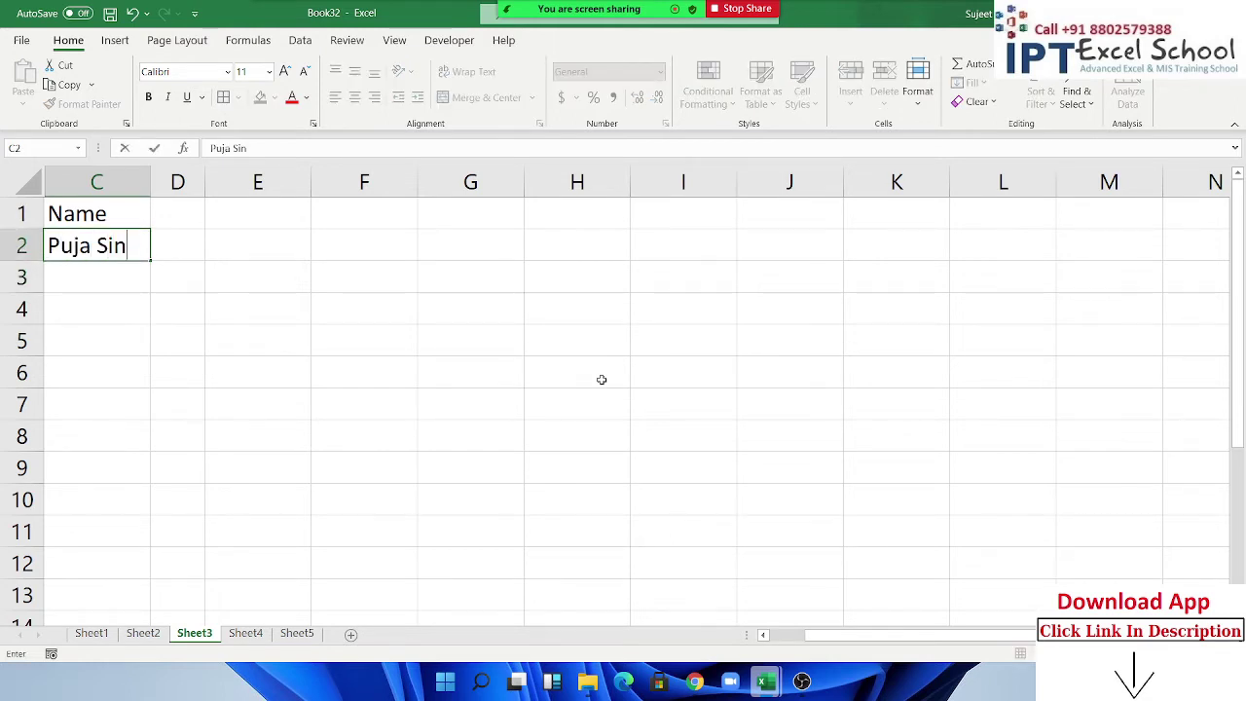
{"action": "type", "text": "gh"}
{"action": "key", "text": "Return"}
{"action": "key", "text": "Return"}
{"action": "key", "text": "Up"}
{"action": "type", "text": "M"}
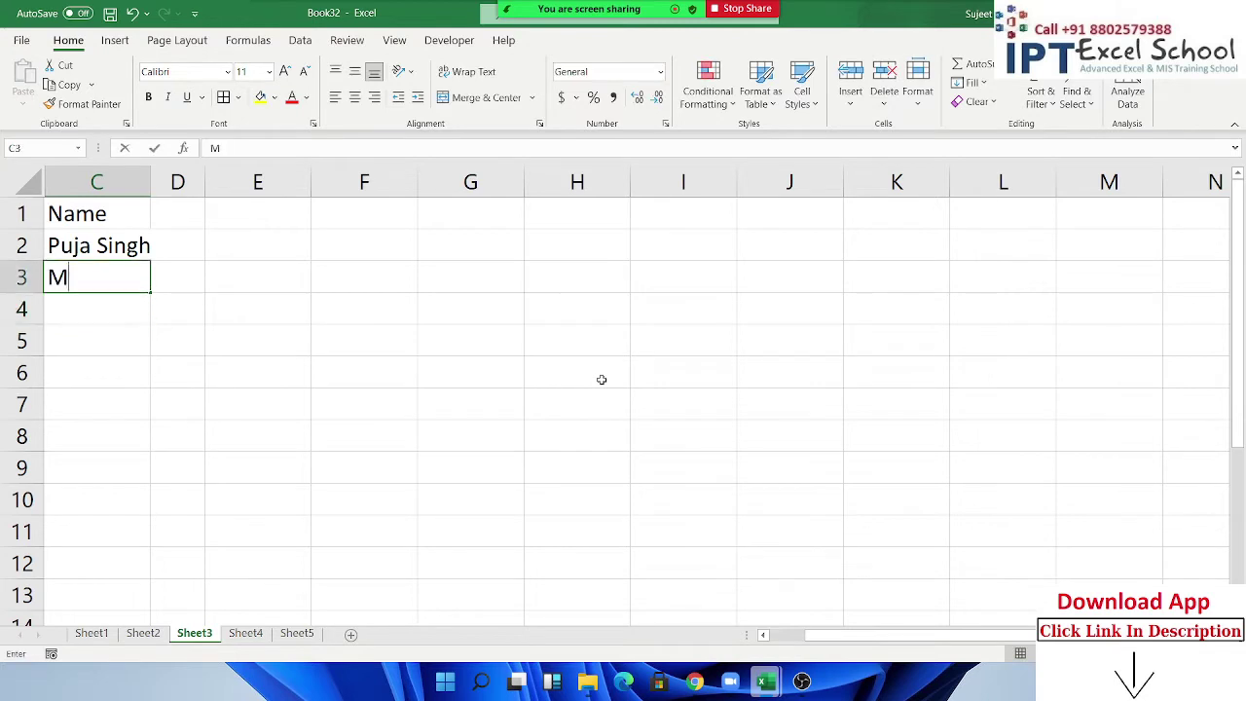
{"action": "type", "text": "ohan Sharm"}
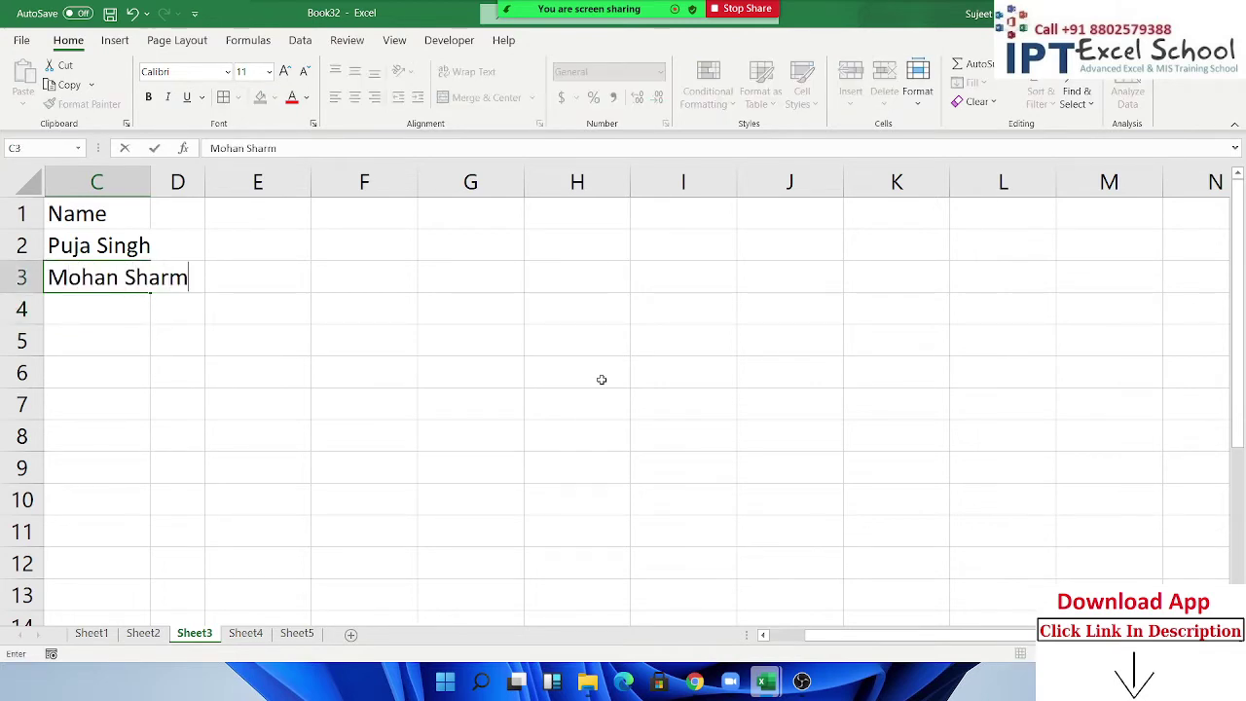
{"action": "type", "text": "a"}
{"action": "key", "text": "Return"}
{"action": "type", "text": "Kavi"}
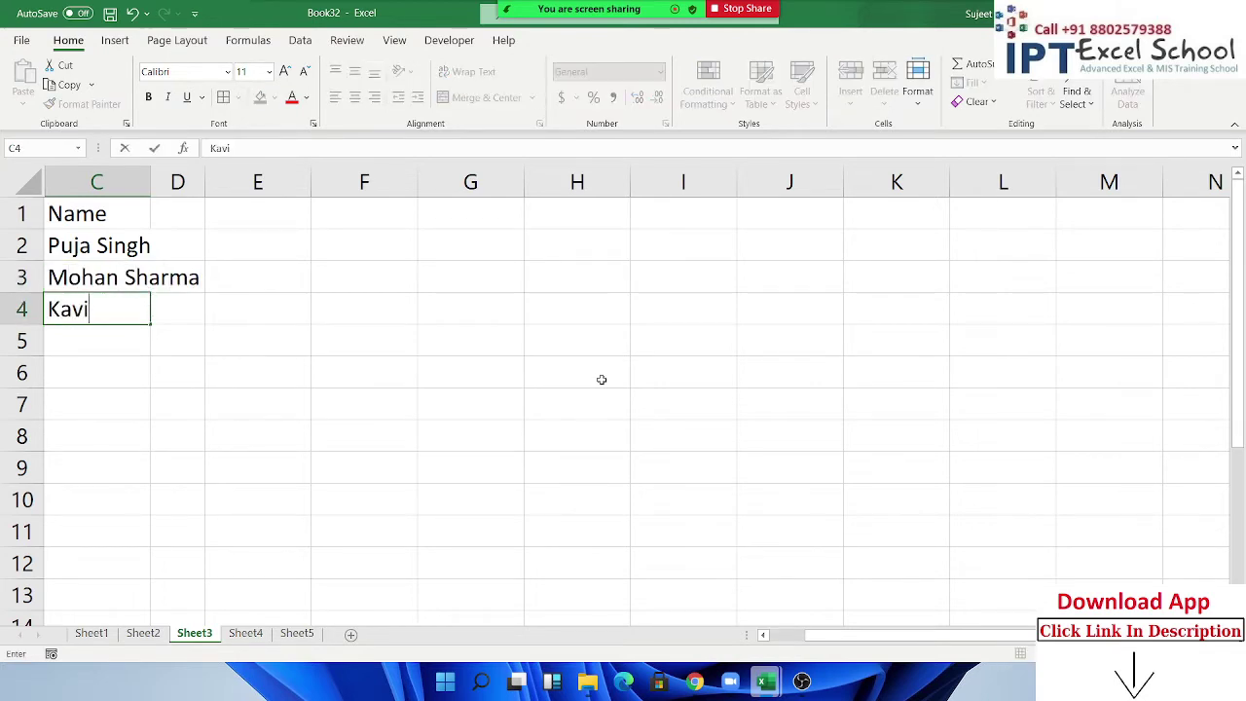
{"action": "type", "text": "t "}
{"action": "type", "text": "Raj "}
{"action": "type", "text": "Roy"}
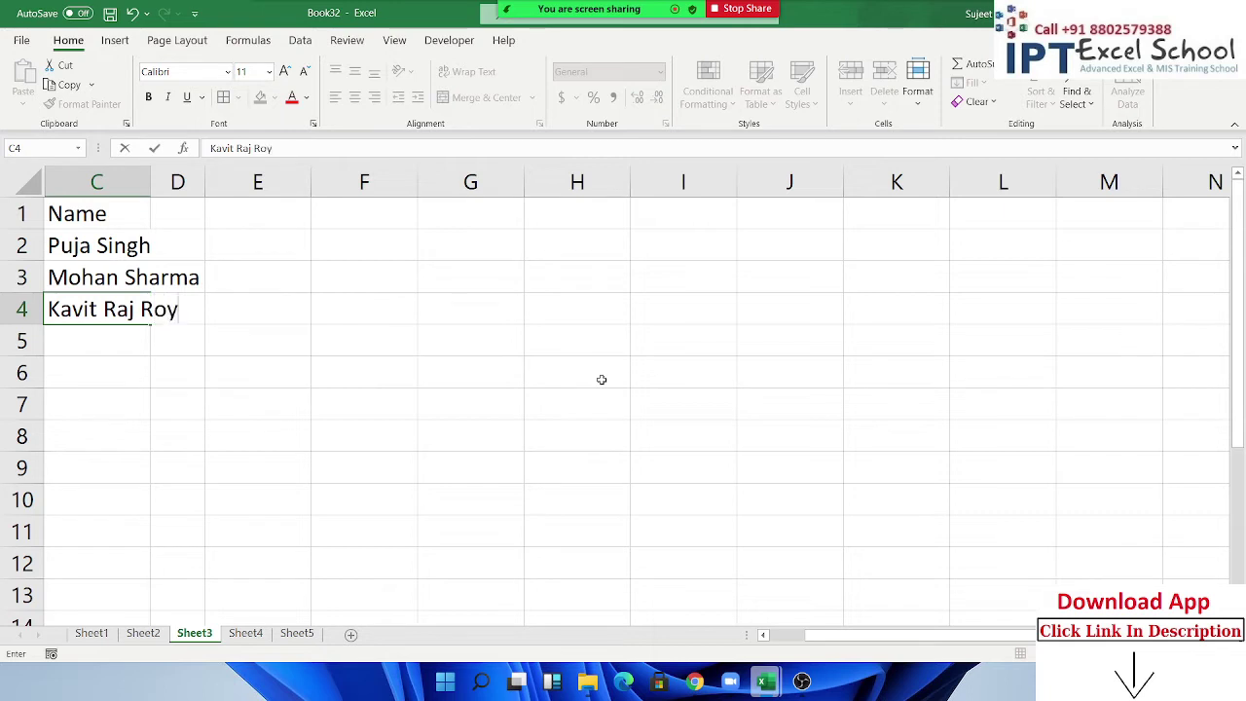
{"action": "key", "text": "Return"}
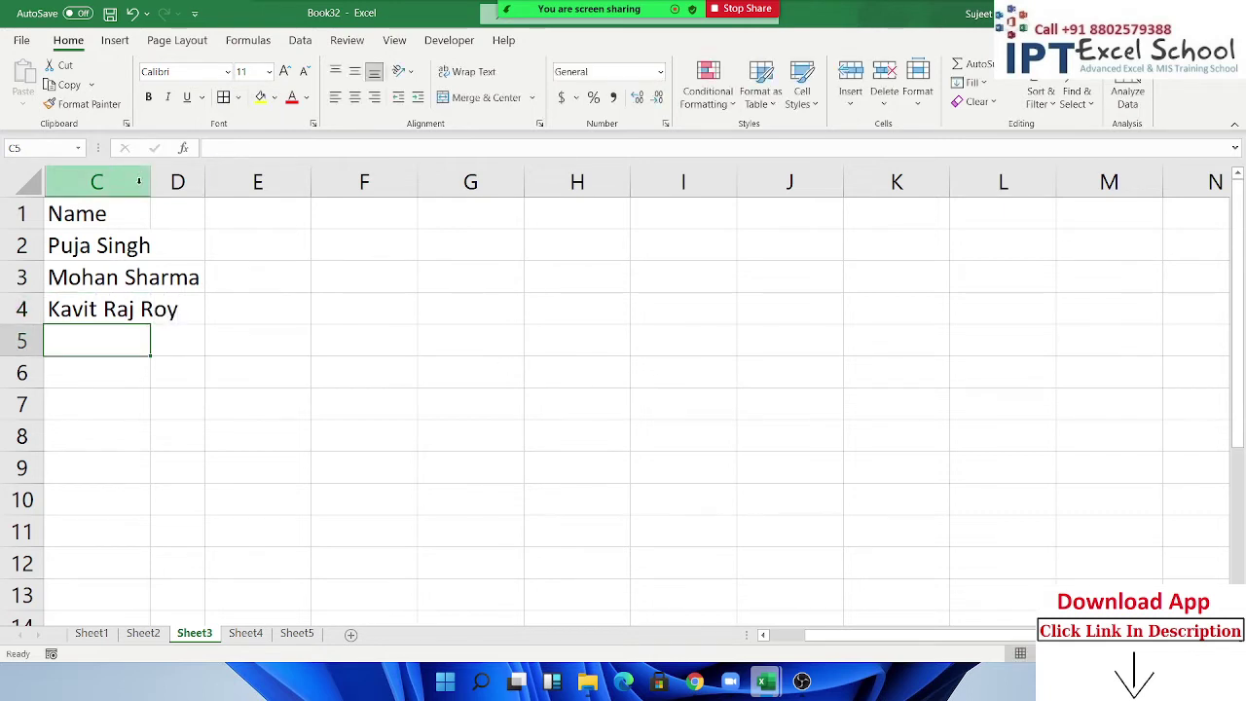
Widen column C and add the headers F Name in D1 and L Name in E1.
{"action": "left_click_drag", "start_coordinate": [151, 185], "coordinate": [206, 185]}
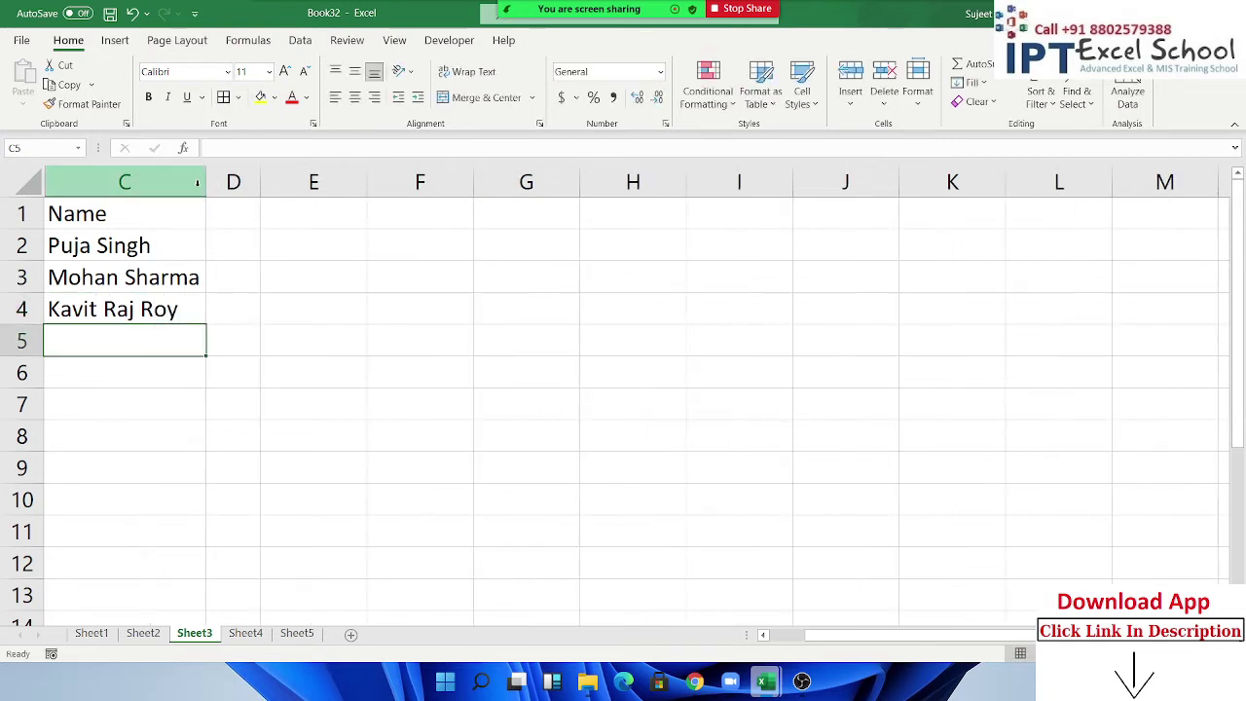
{"action": "left_click_drag", "start_coordinate": [312, 185], "coordinate": [287, 185]}
{"action": "left_click", "coordinate": [280, 208]}
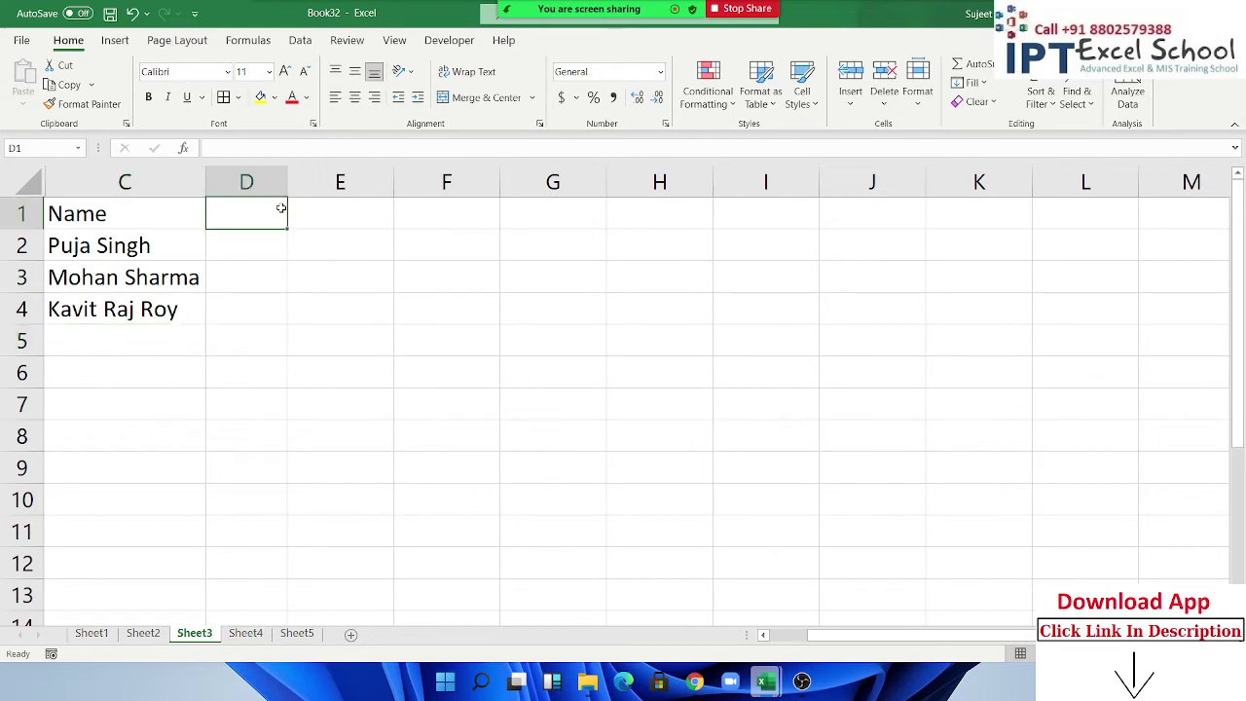
{"action": "type", "text": "F Na,me"}
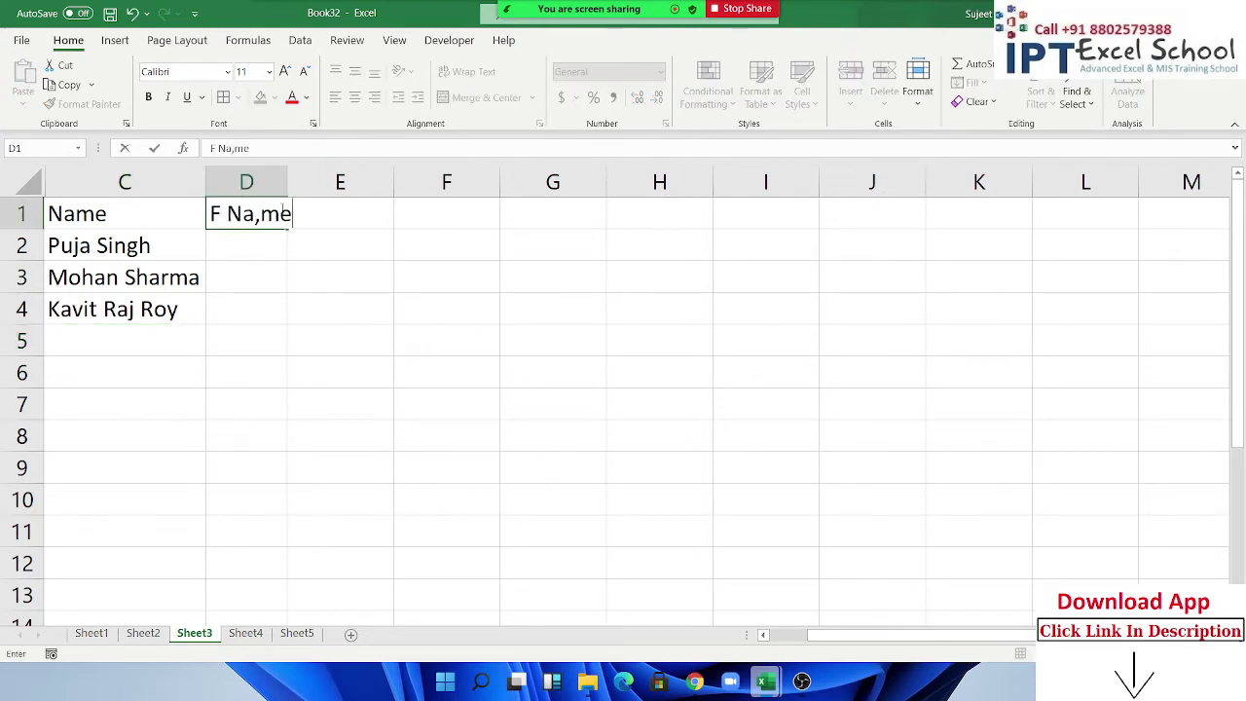
{"action": "key", "text": "BackSpace"}
{"action": "key", "text": "BackSpace"}
{"action": "key", "text": "BackSpace"}
{"action": "key", "text": "BackSpace"}
{"action": "type", "text": "am"}
{"action": "type", "text": "e"}
{"action": "key", "text": "Tab"}
{"action": "type", "text": "L "}
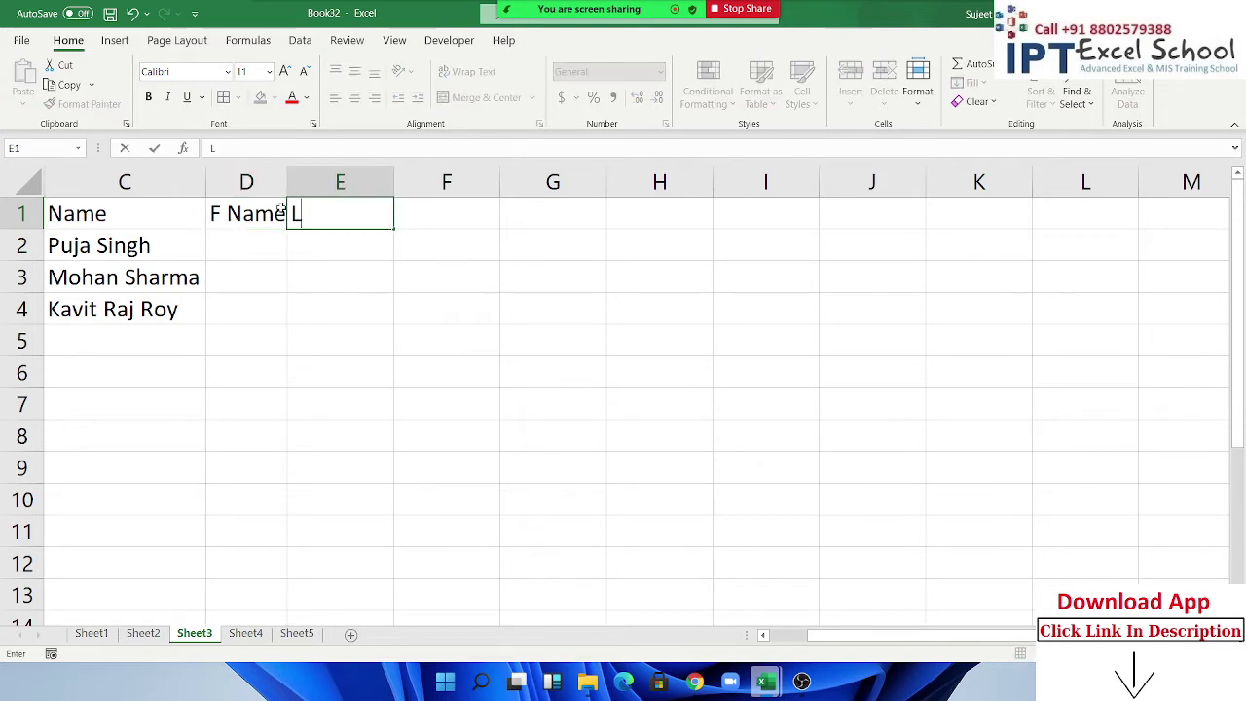
{"action": "type", "text": "Name"}
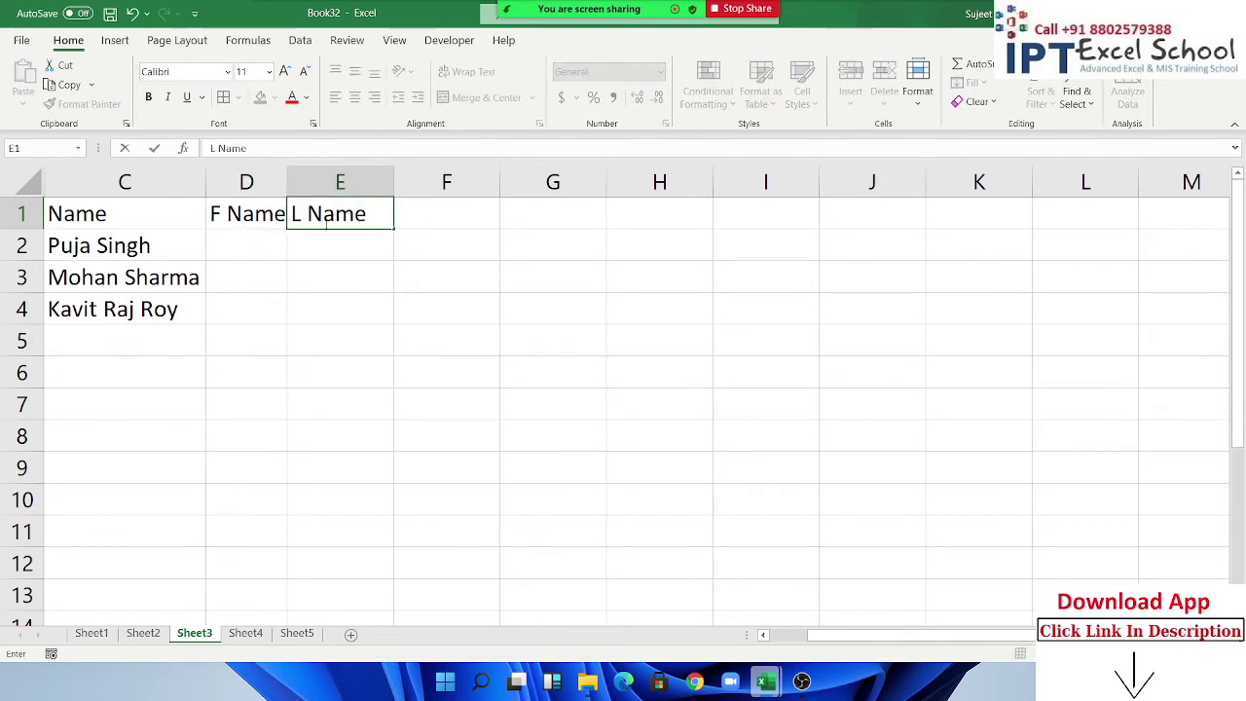
{"action": "left_click", "coordinate": [276, 240]}
Type the first person's first name in D2 as the example and reselect D2.
{"action": "type", "text": "P"}
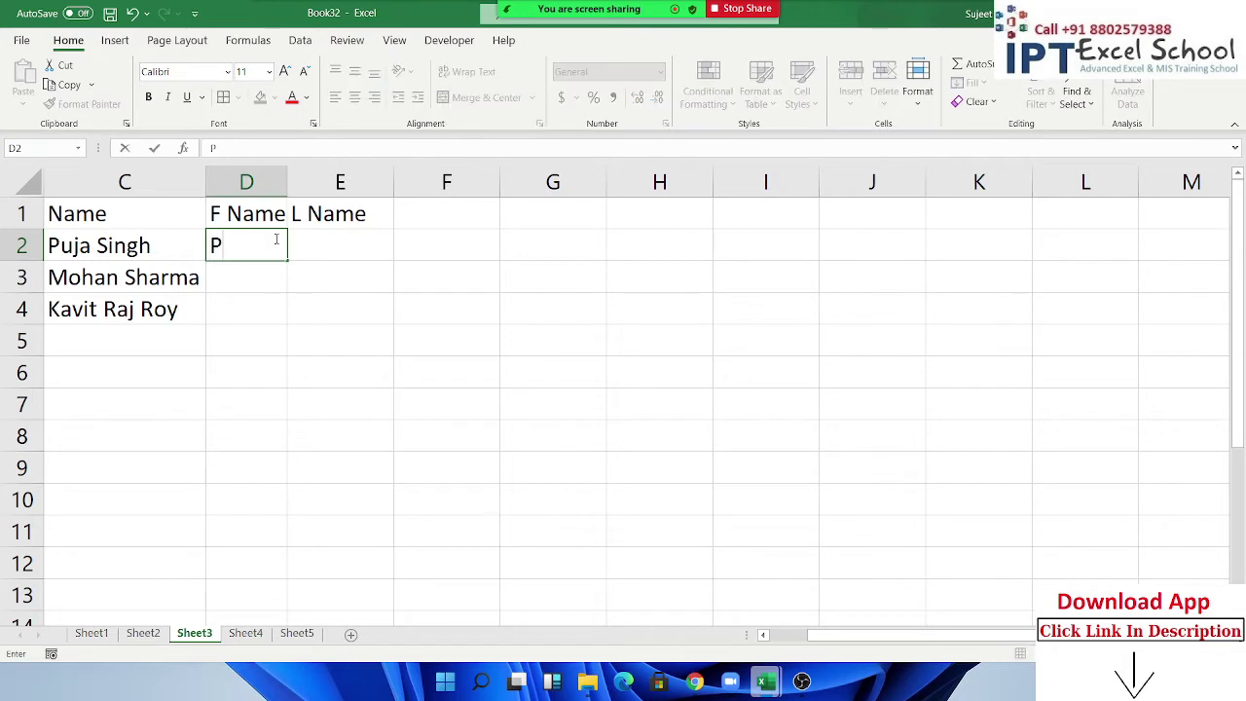
{"action": "type", "text": "uja"}
{"action": "key", "text": "Return"}
{"action": "left_click", "coordinate": [276, 240]}
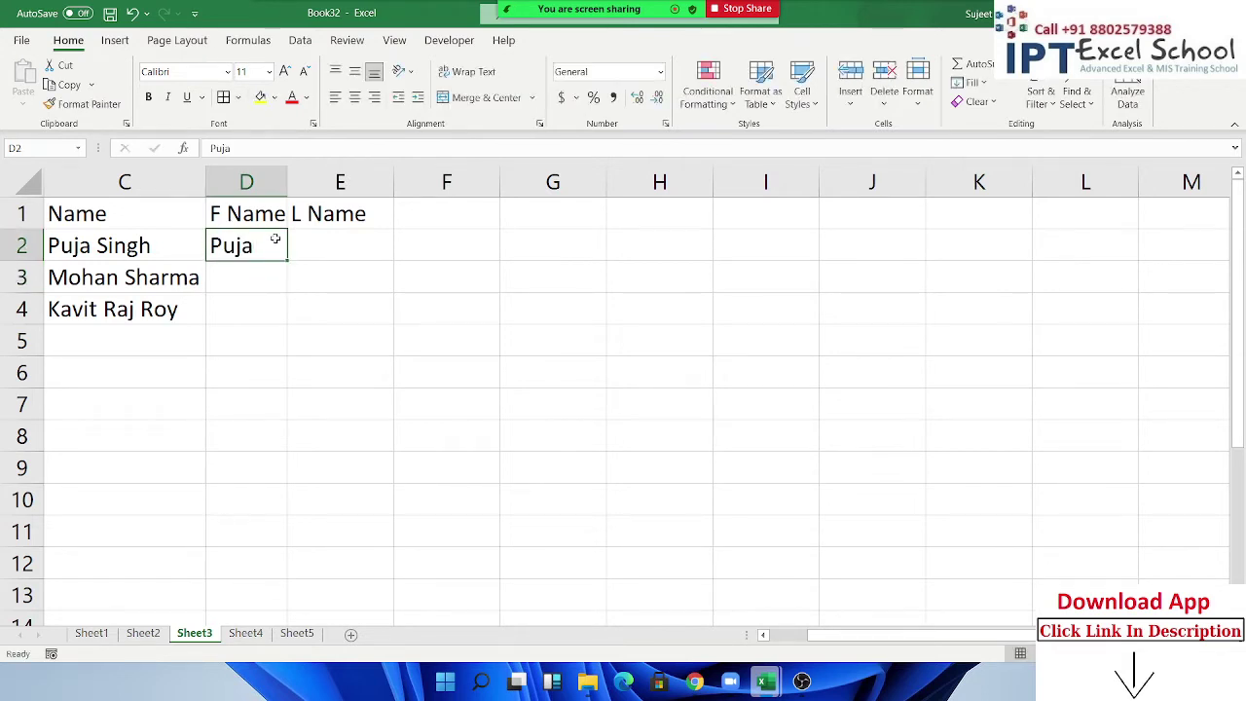
{"action": "left_click", "coordinate": [970, 82]}
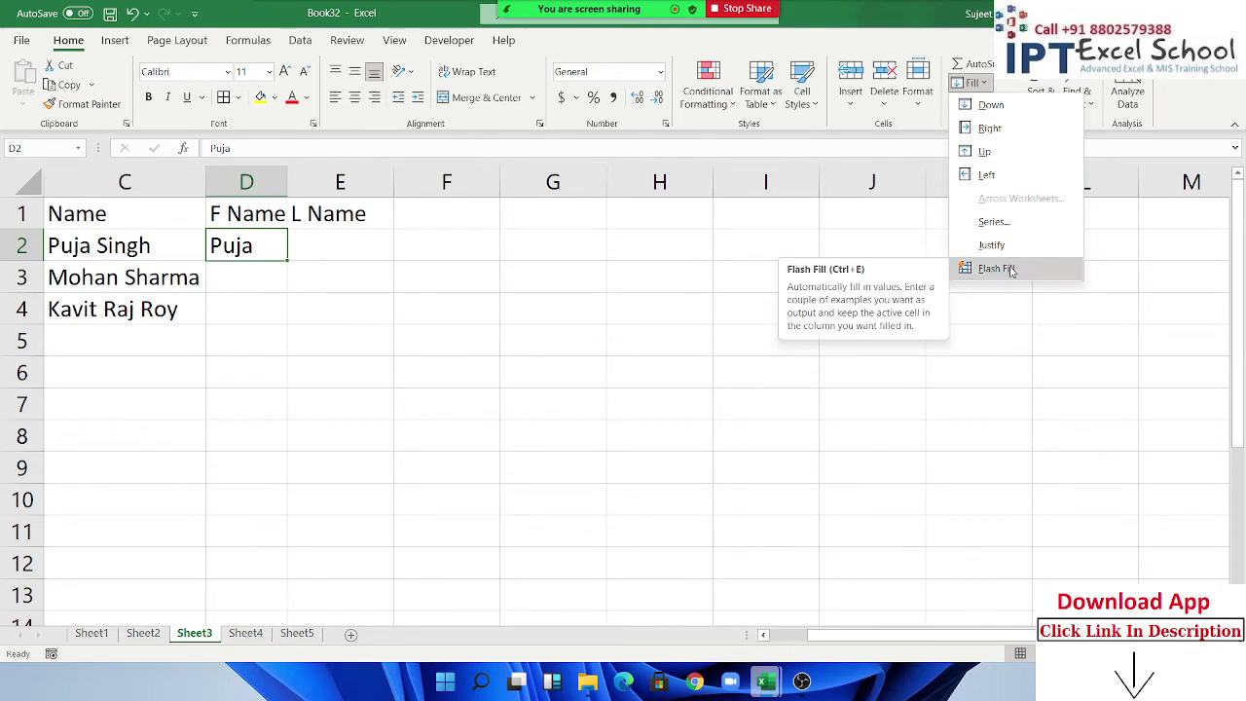
Flash Fill the remaining first names into D3:D4.
{"action": "left_click", "coordinate": [1010, 270]}
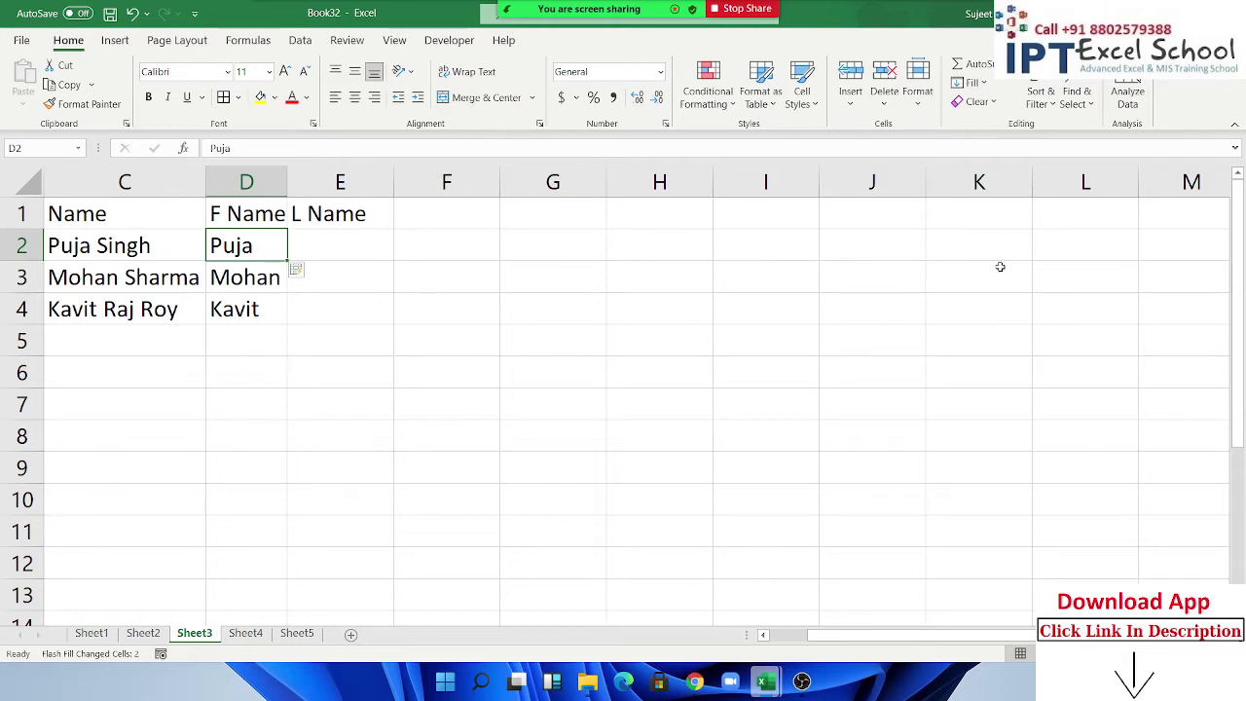
{"action": "double_click", "coordinate": [354, 239]}
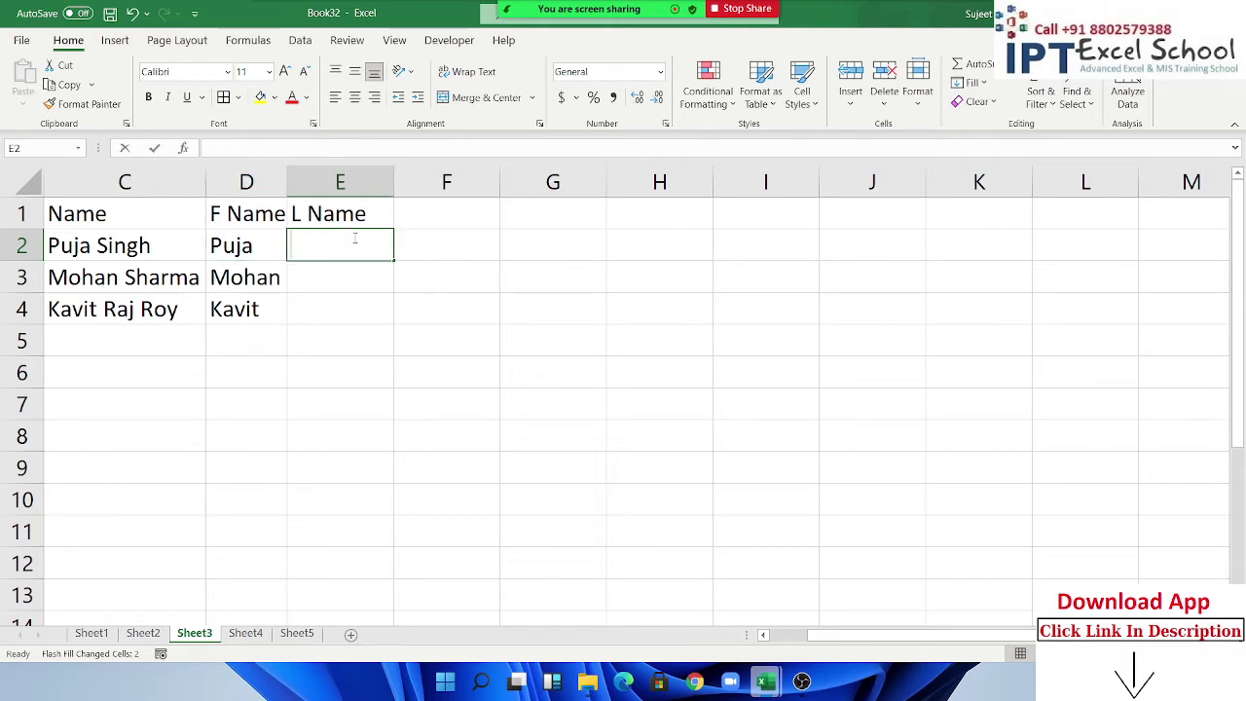
Type the first person's last name in E2 and Flash Fill the rest into E3:E4.
{"action": "type", "text": "Singh"}
{"action": "key", "text": "Return"}
{"action": "left_click", "coordinate": [354, 238]}
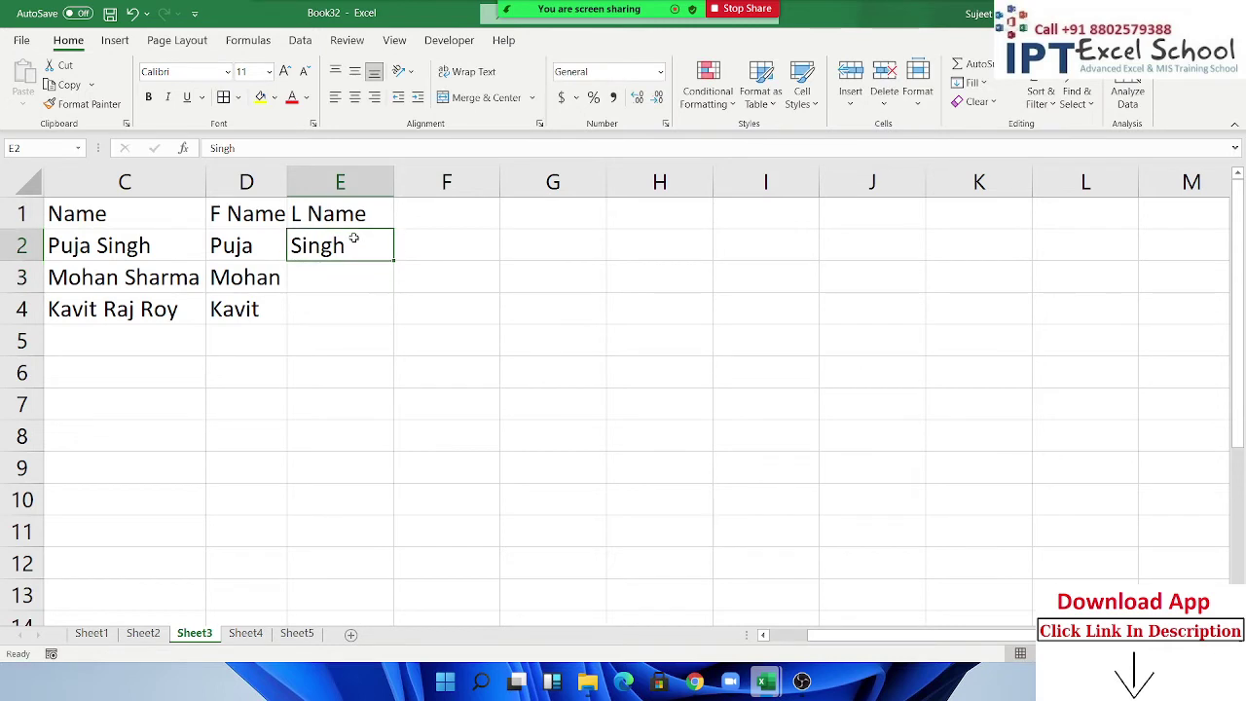
{"action": "left_click", "coordinate": [975, 83]}
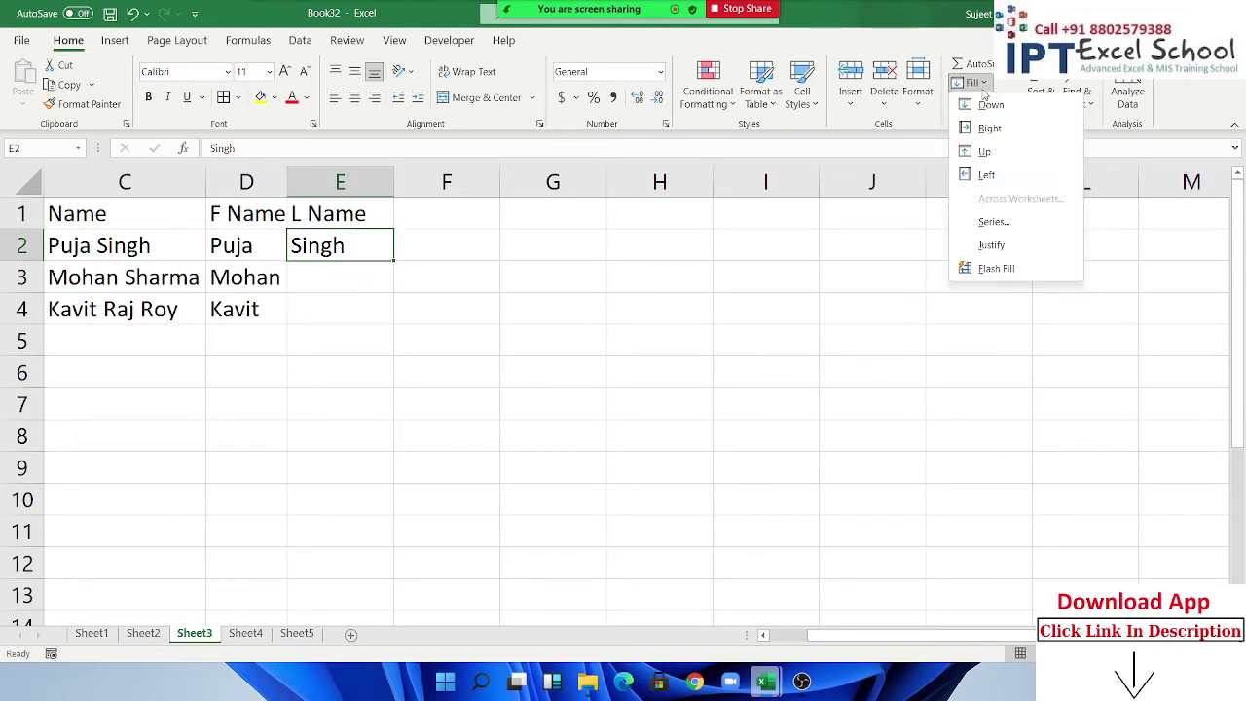
{"action": "left_click", "coordinate": [996, 268]}
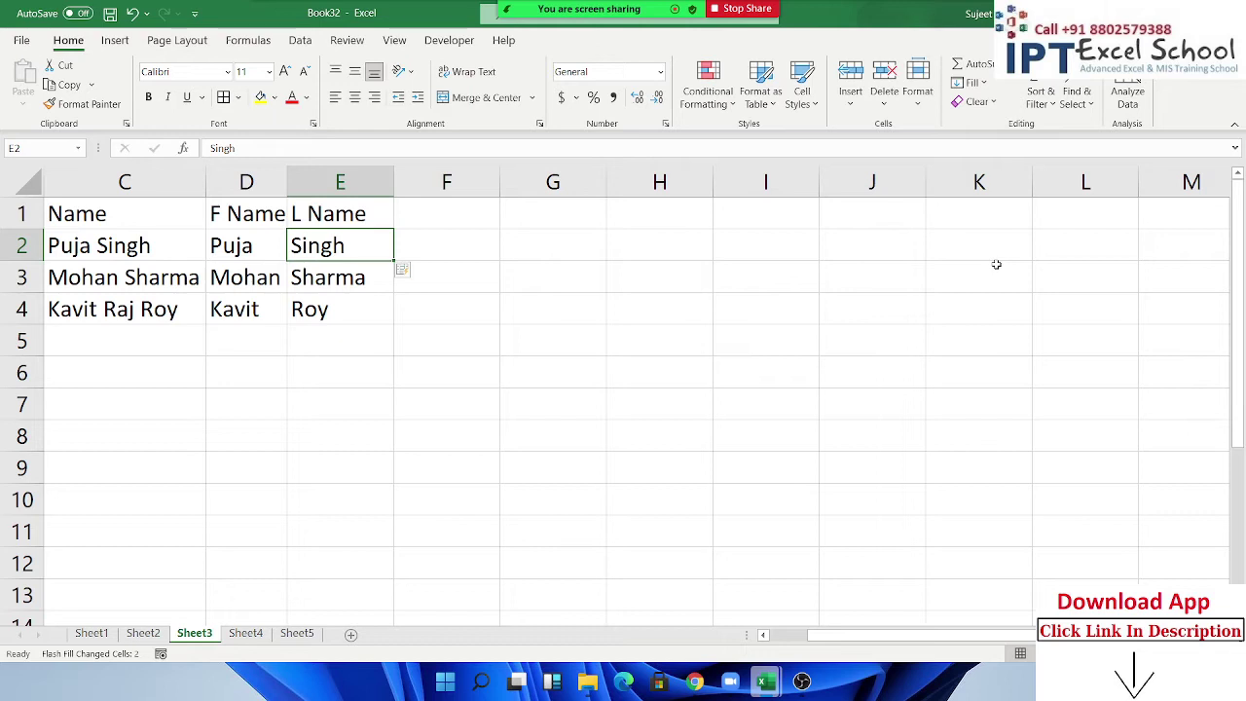
{"action": "left_click", "coordinate": [585, 218]}
Add a Date header in G1 with 8/1 in G2 and =G2+20 filled down G3:G5.
{"action": "type", "text": "Date"}
{"action": "key", "text": "Return"}
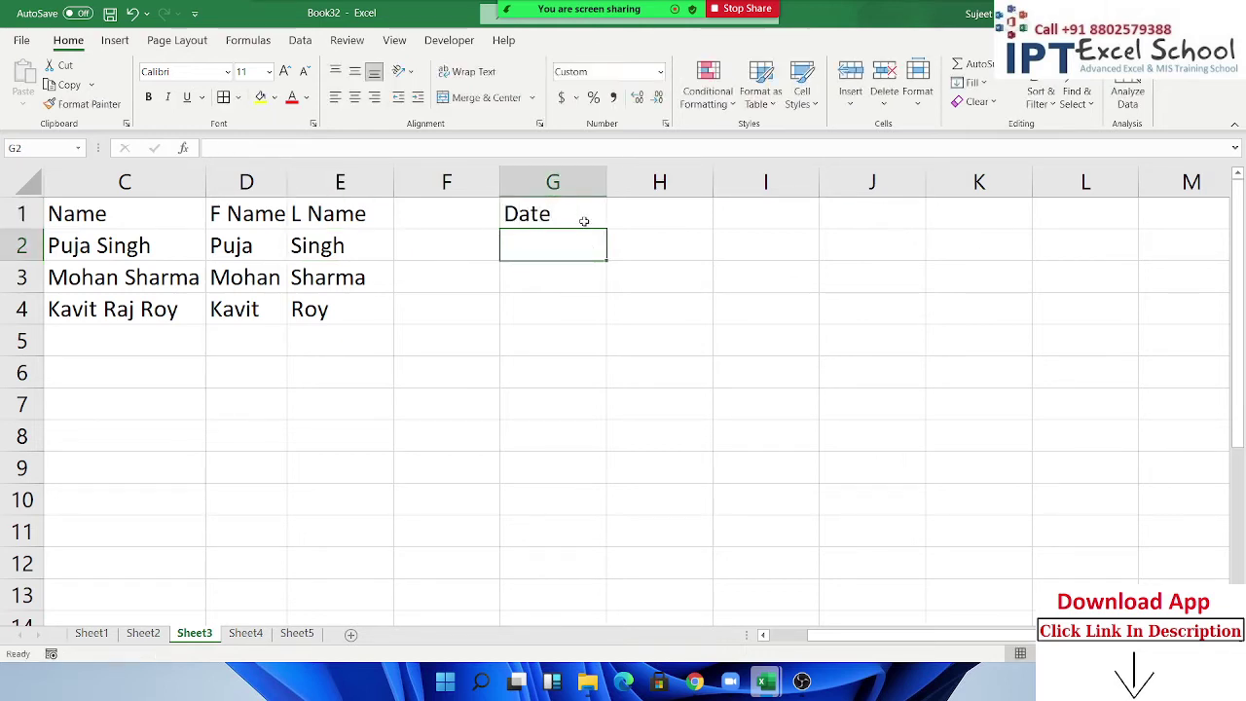
{"action": "type", "text": "8/1"}
{"action": "key", "text": "Return"}
{"action": "type", "text": "="}
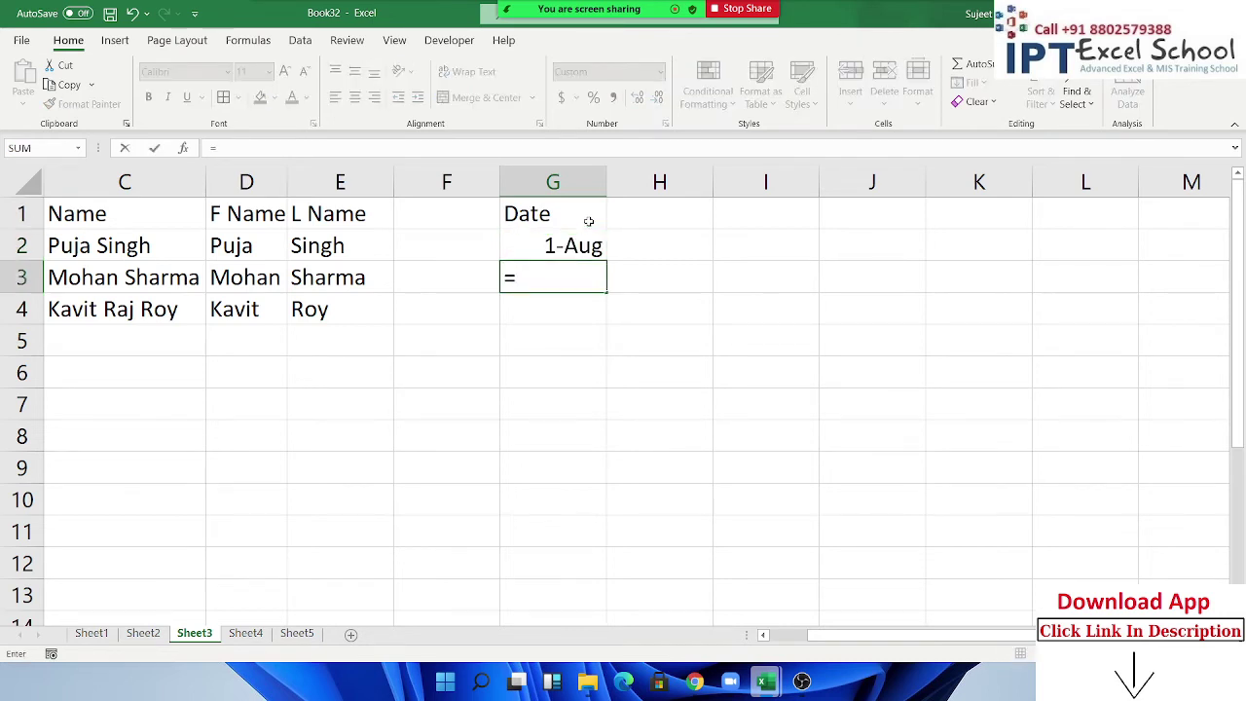
{"action": "key", "text": "Up"}
{"action": "type", "text": "+"}
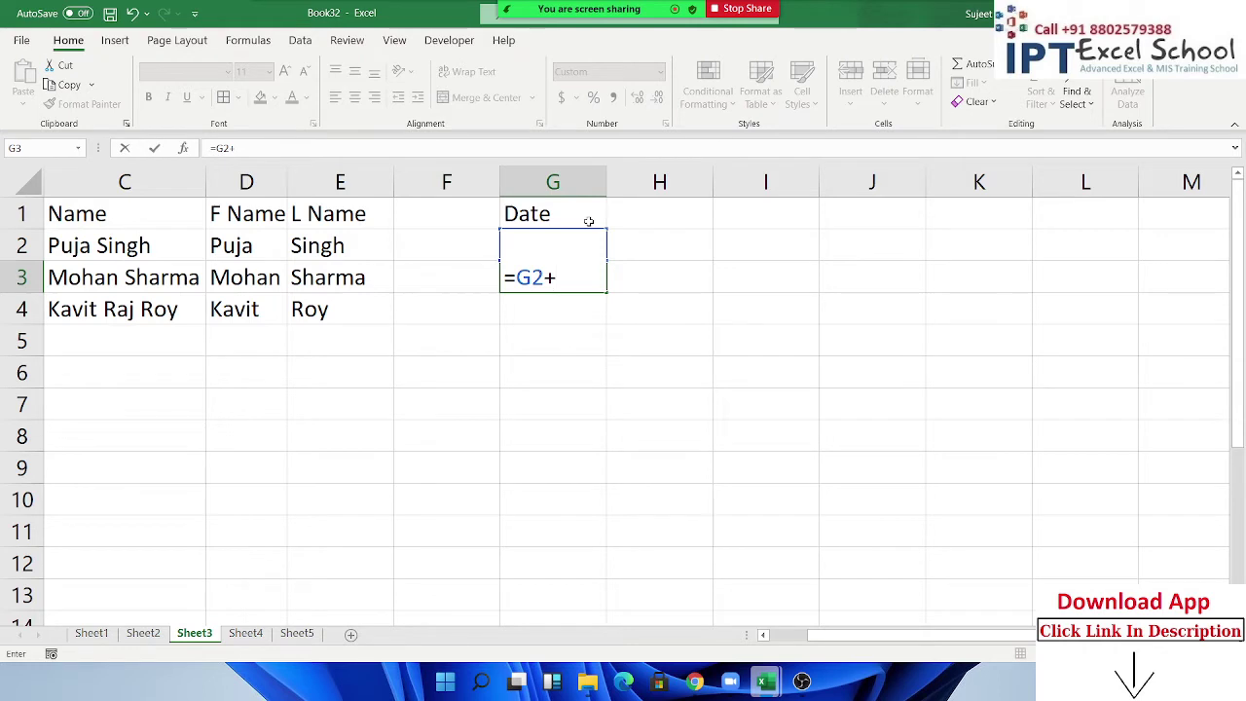
{"action": "type", "text": "20"}
{"action": "key", "text": "Return"}
{"action": "key", "text": "Up"}
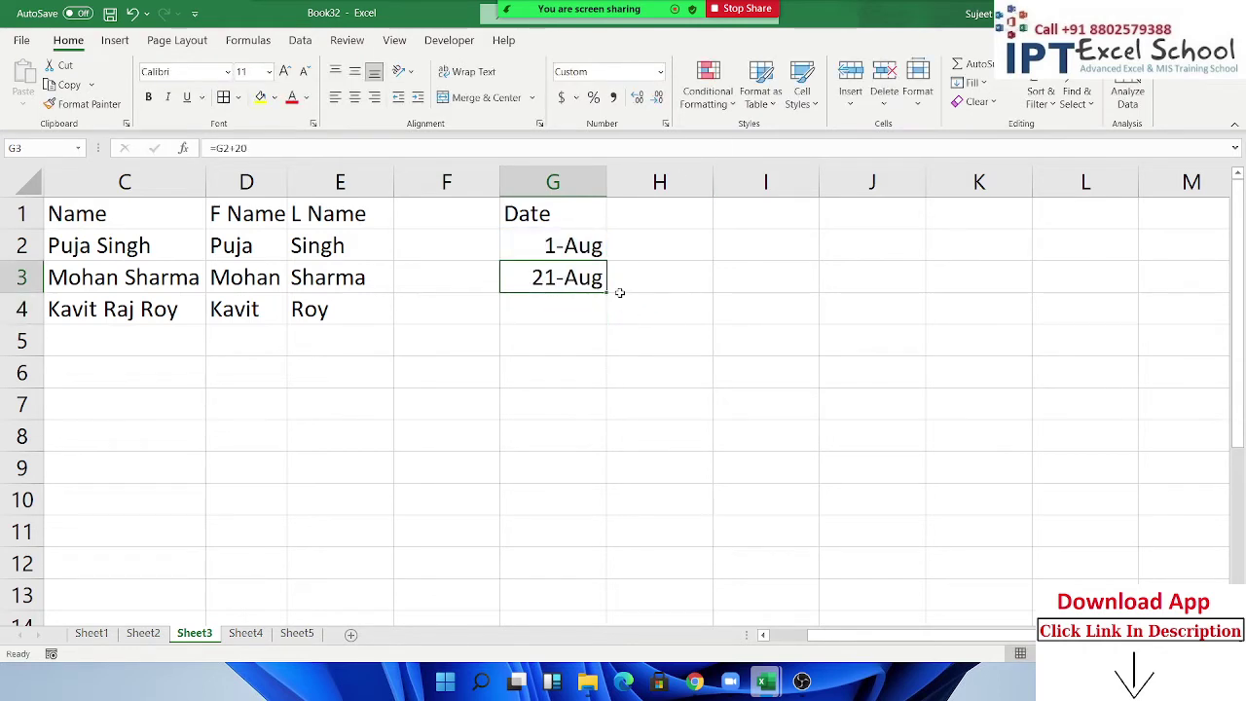
{"action": "left_click_drag", "start_coordinate": [605, 293], "coordinate": [606, 355]}
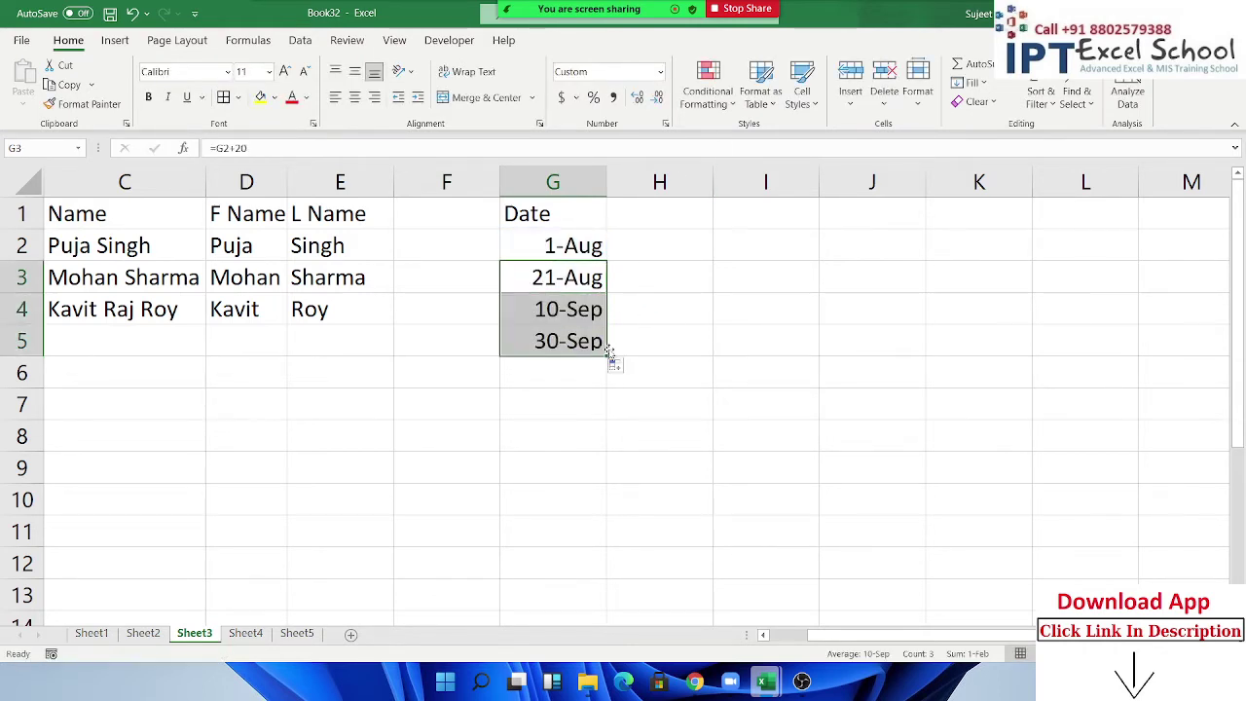
{"action": "left_click", "coordinate": [661, 241]}
Type Aug in H2 and Flash Fill the month names Aug, Sep, Sep into H3:H5.
{"action": "type", "text": "Au"}
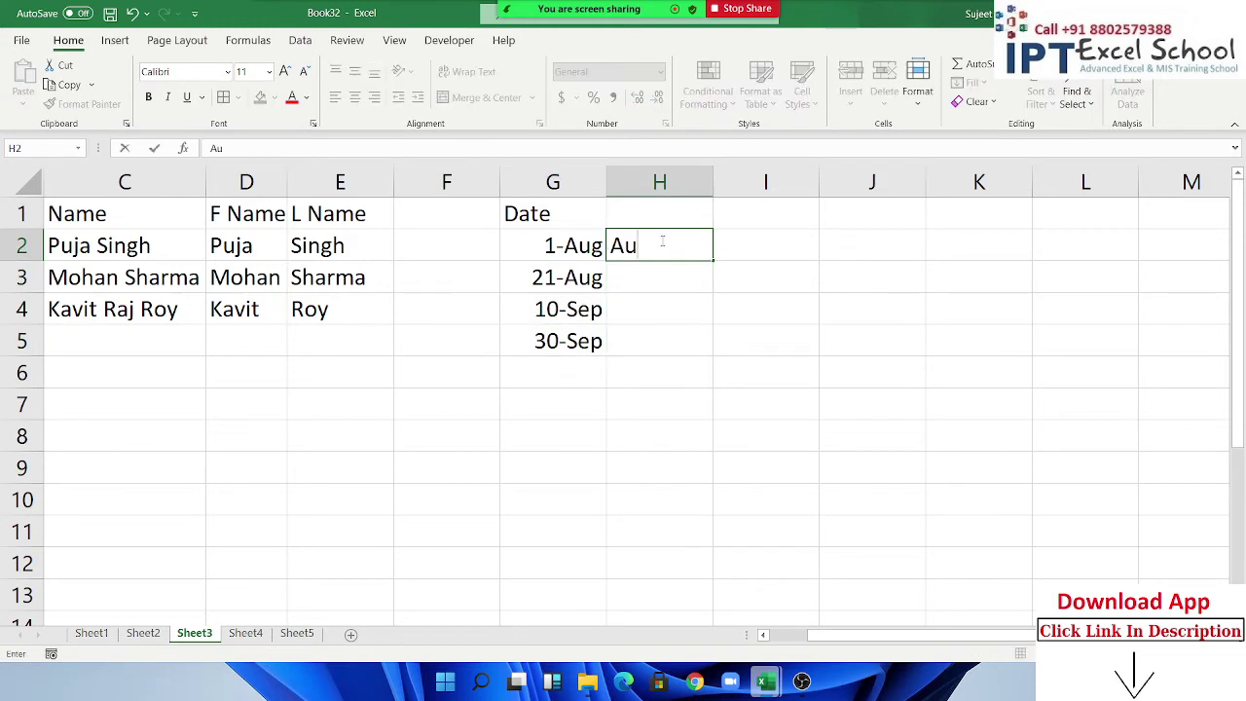
{"action": "type", "text": "g"}
{"action": "key", "text": "ctrl+Return"}
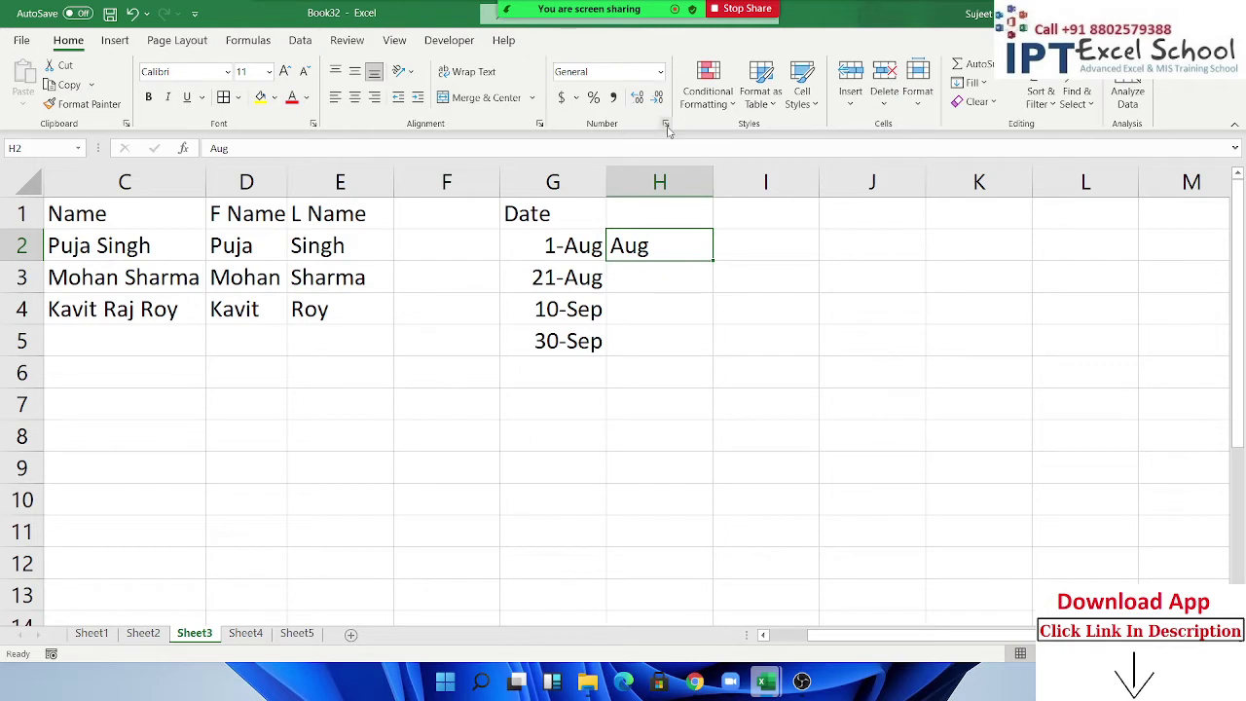
{"action": "left_click", "coordinate": [972, 83]}
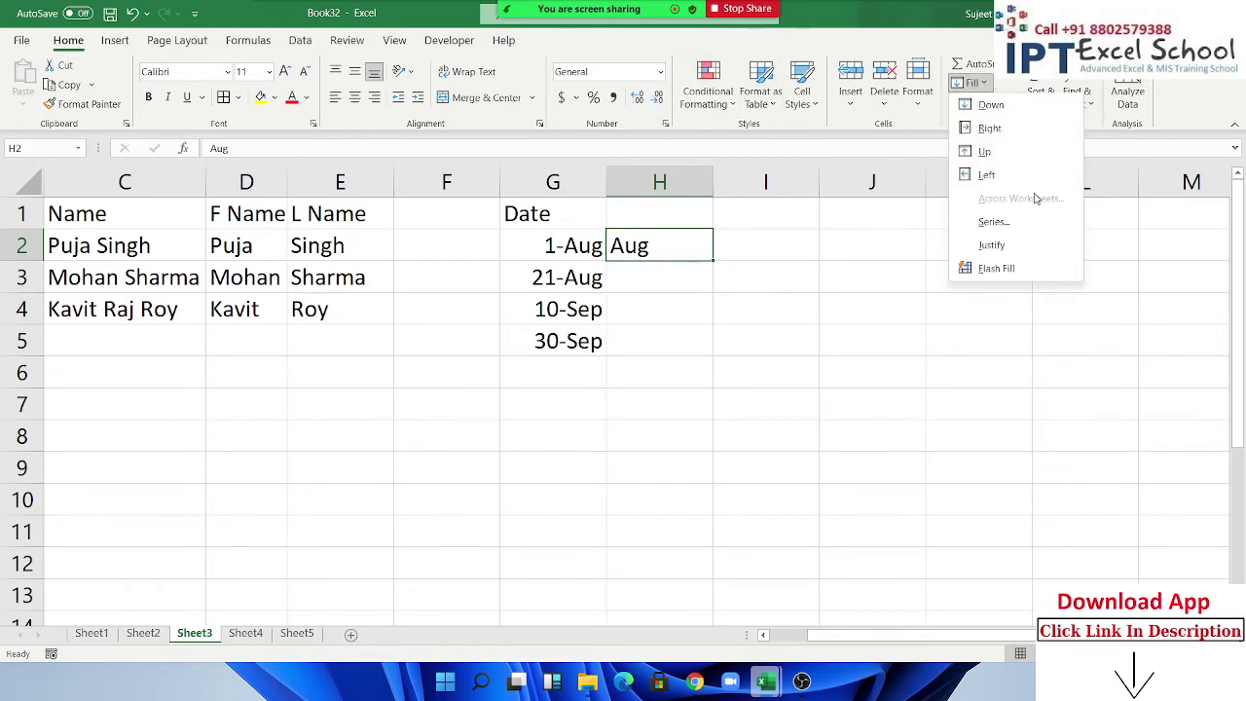
{"action": "left_click", "coordinate": [996, 267]}
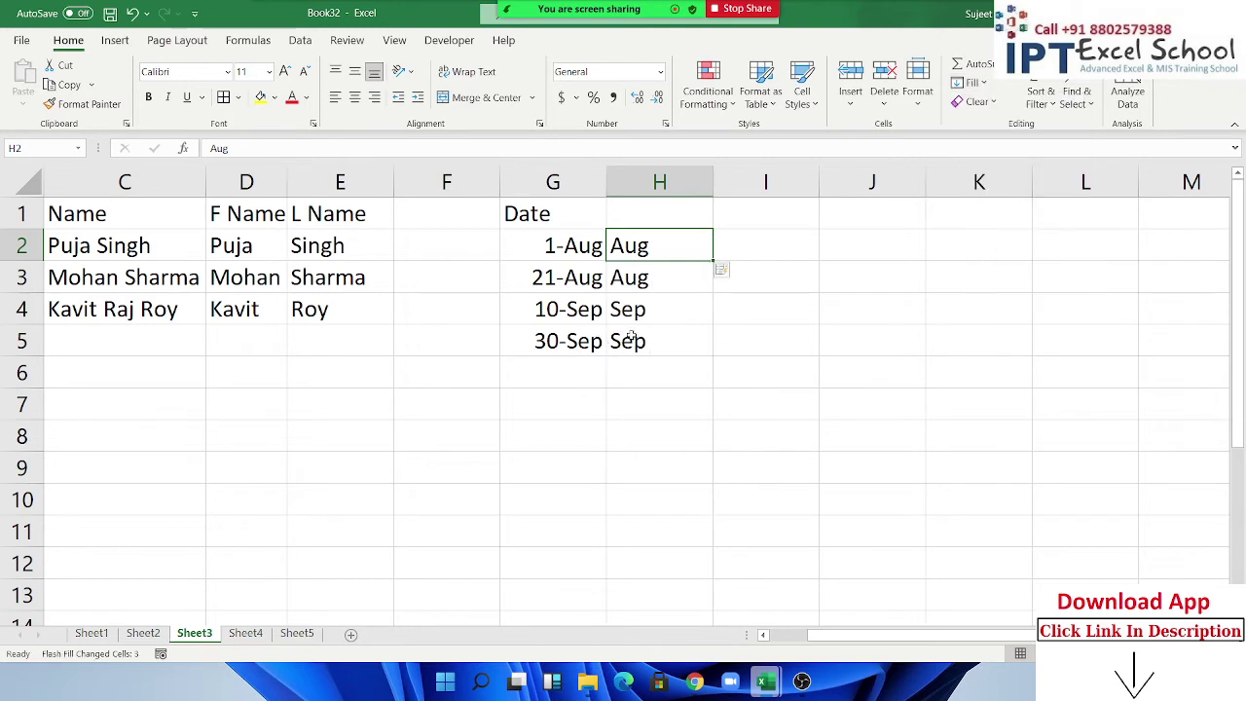
{"action": "left_click_drag", "start_coordinate": [631, 338], "coordinate": [633, 248]}
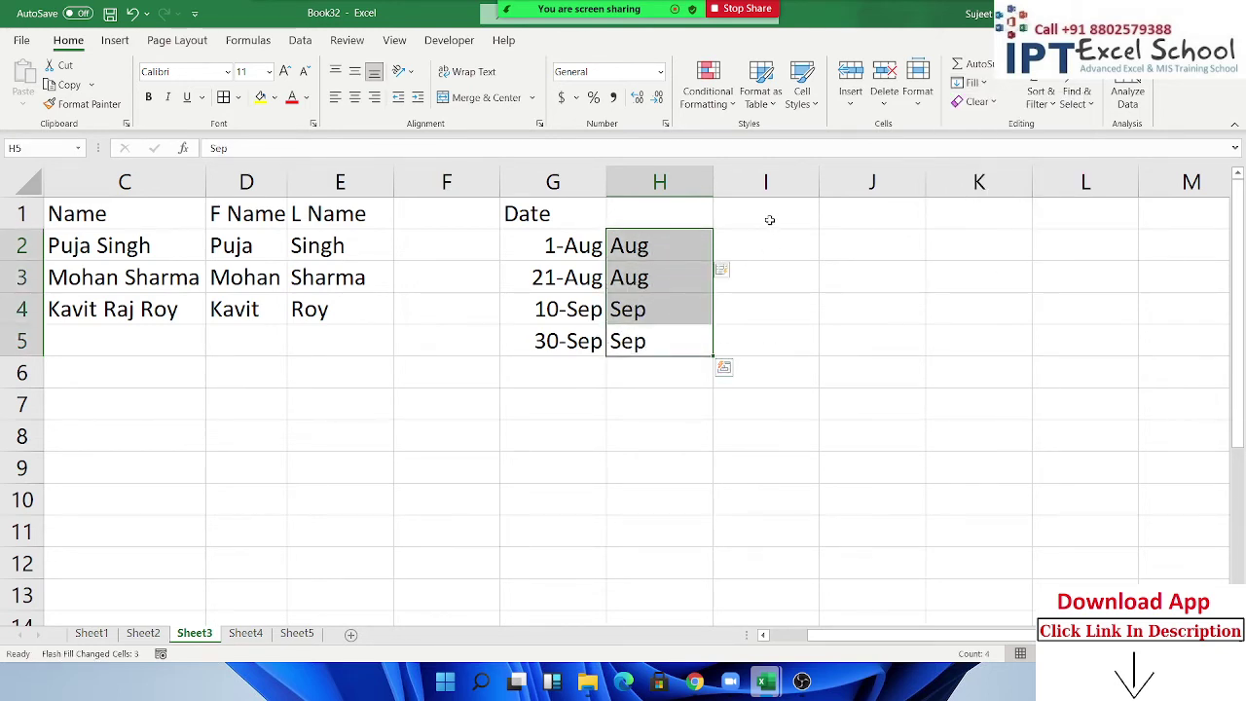
Add an ID header in J1 with a dotted ID number in J2, autofitting column J.
{"action": "left_click", "coordinate": [839, 223]}
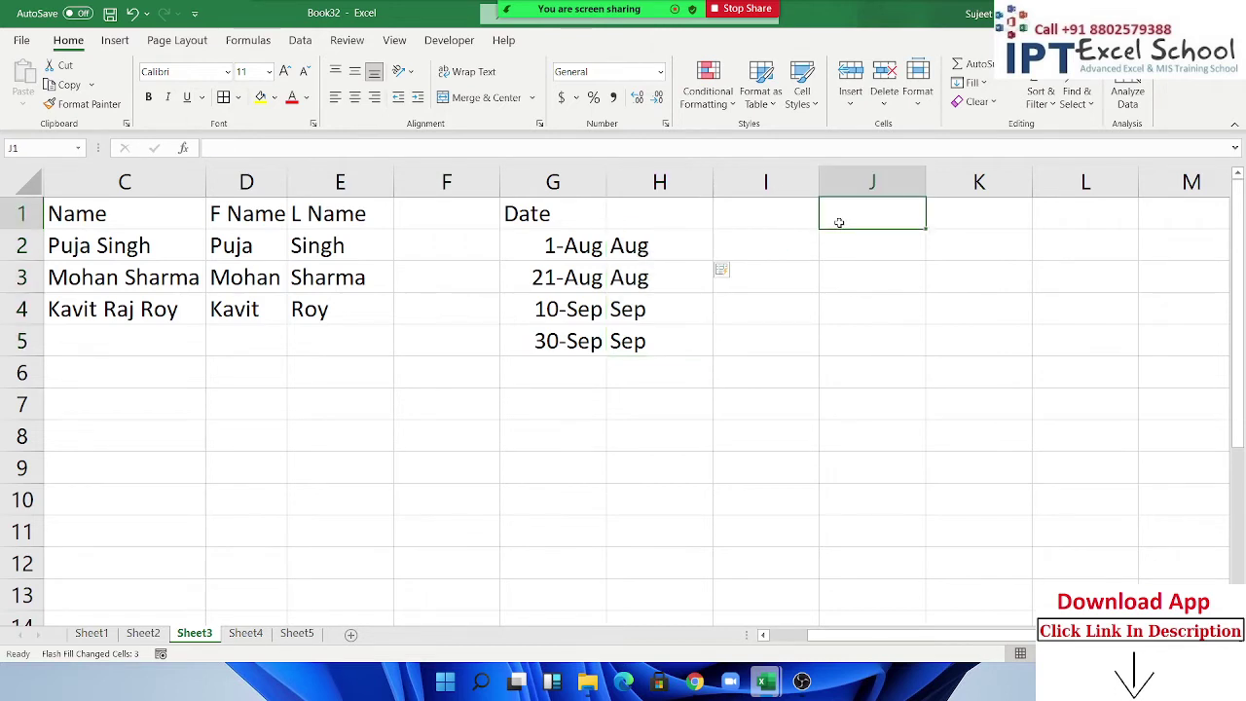
{"action": "type", "text": "ID"}
{"action": "key", "text": "Return"}
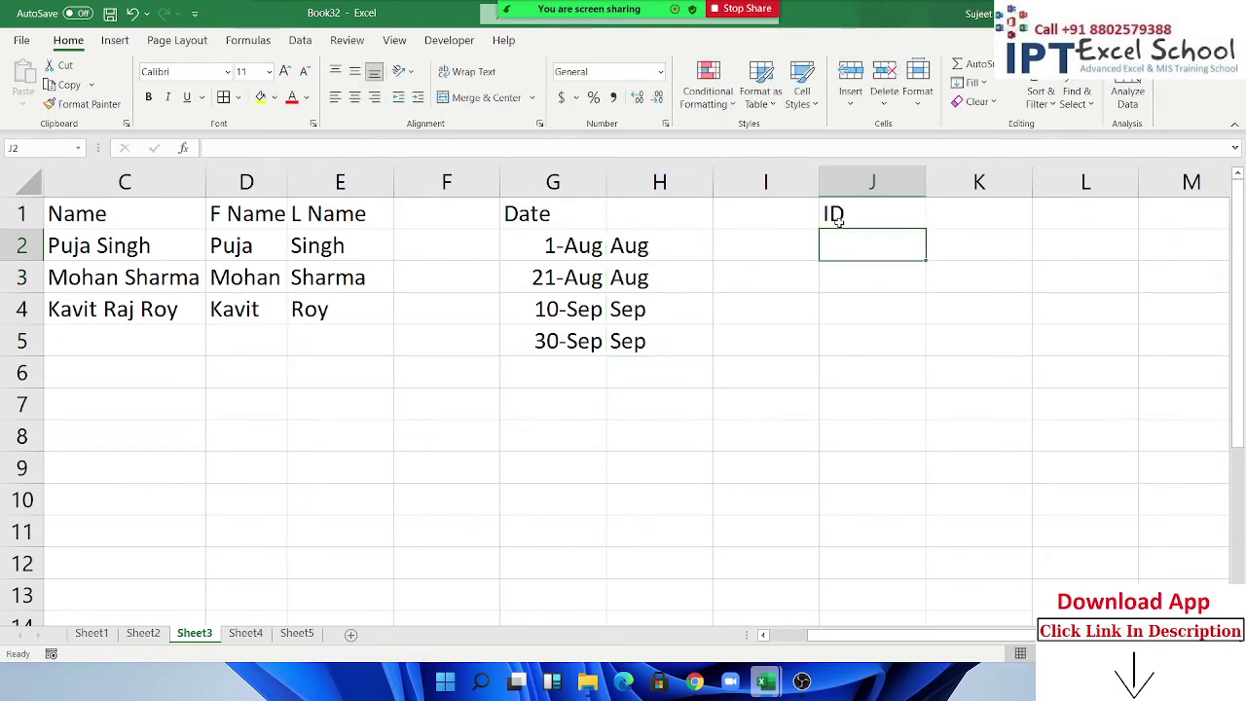
{"action": "type", "text": "852.369."}
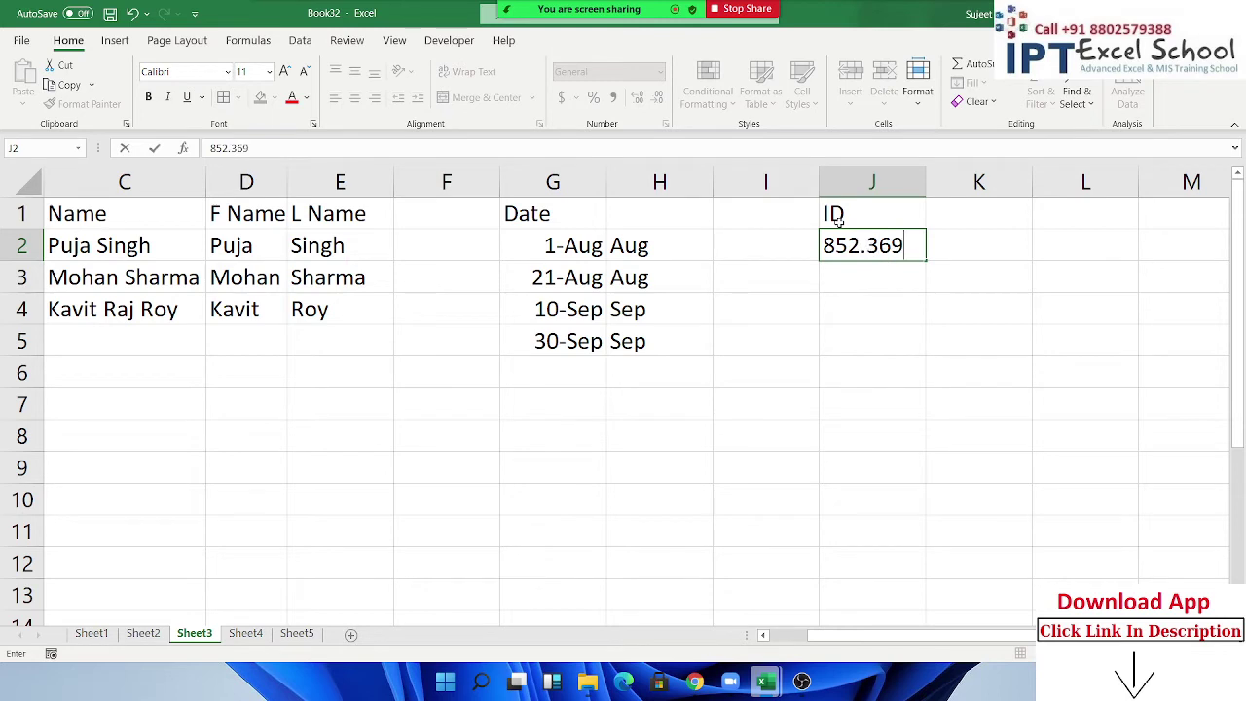
{"action": "type", "text": "321"}
{"action": "key", "text": "Return"}
{"action": "key", "text": "Up"}
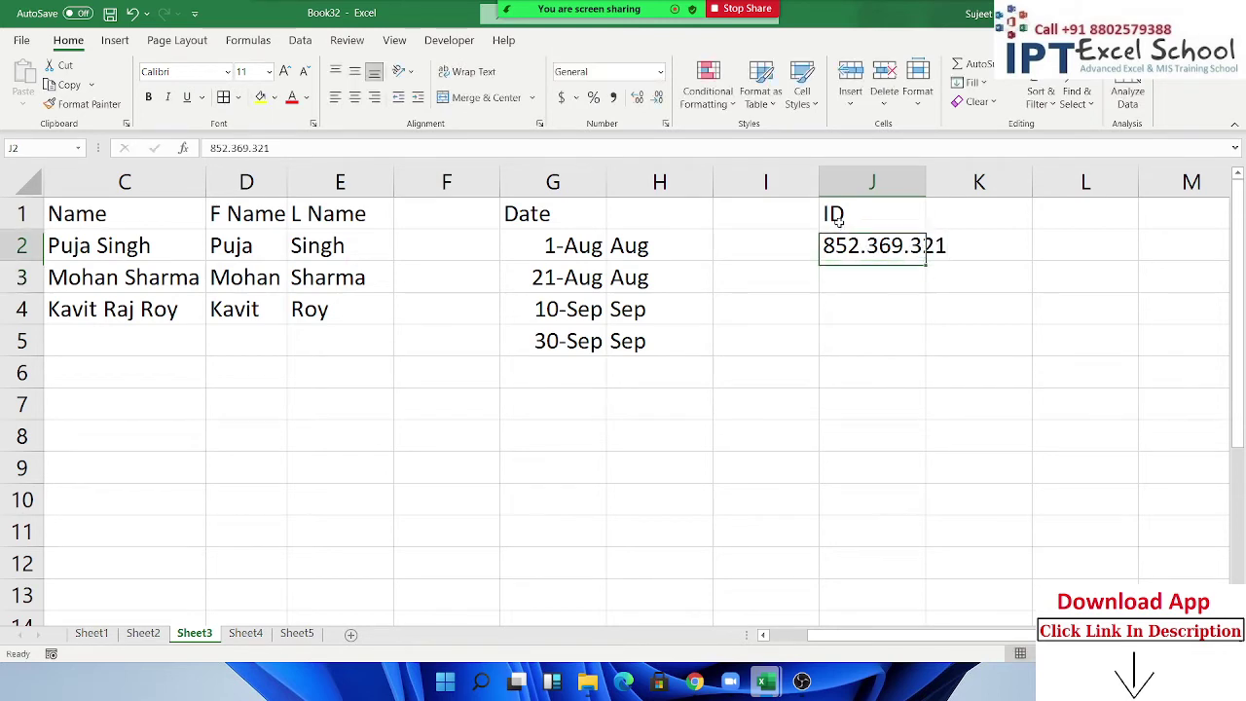
{"action": "key", "text": "Up"}
{"action": "key", "text": "Right"}
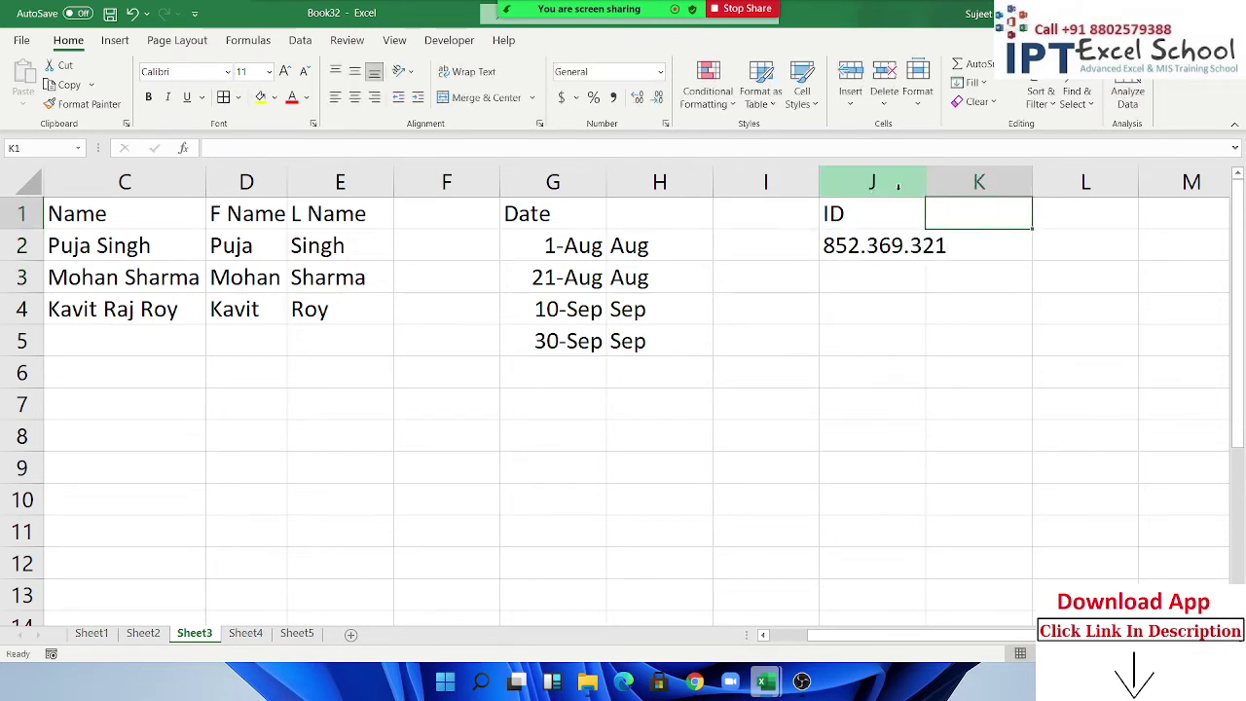
{"action": "double_click", "coordinate": [927, 180]}
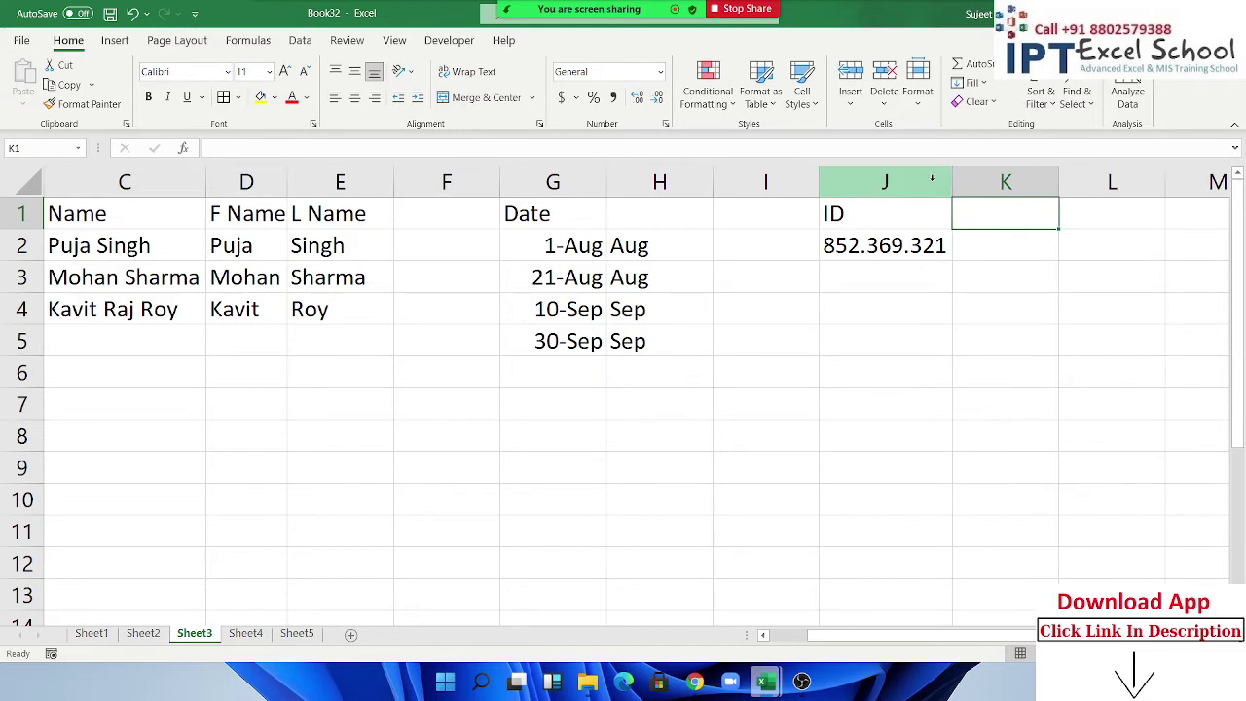
Copy the ID down to J6 with Ctrl+D and enter 369 in K2.
{"action": "type", "text": "UP"}
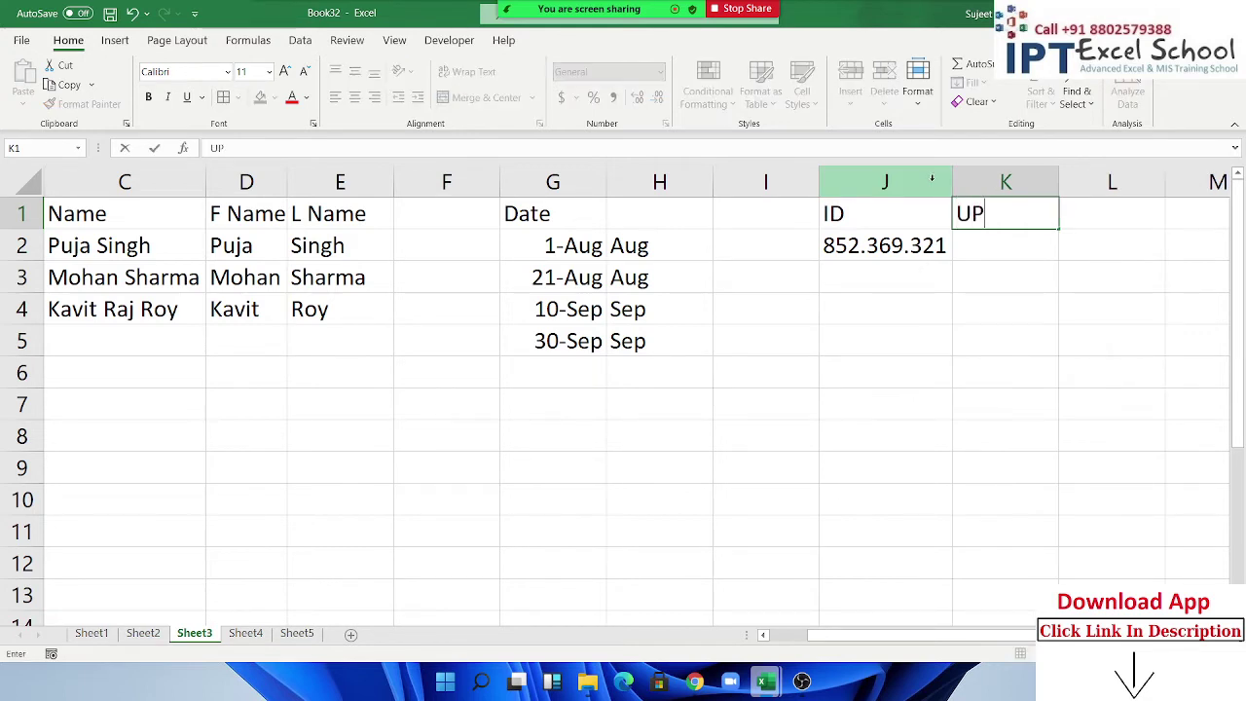
{"action": "key", "text": "Escape"}
{"action": "key", "text": "Down"}
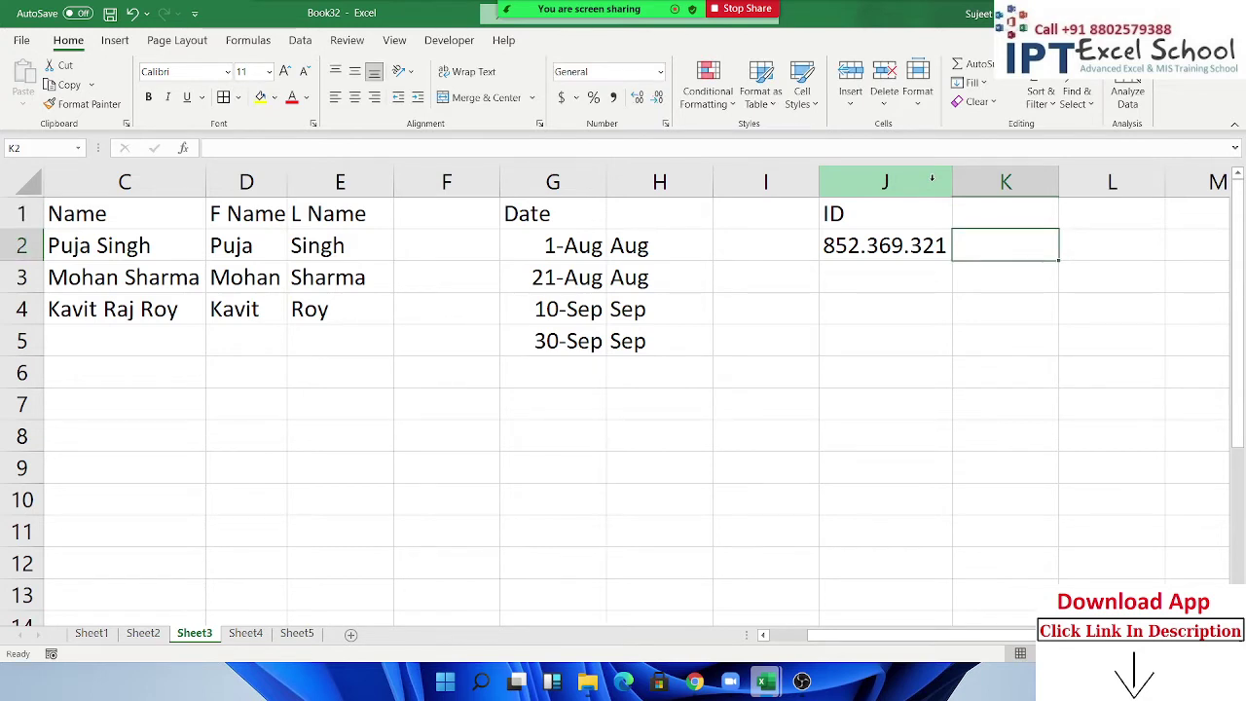
{"action": "key", "text": "Left"}
{"action": "key", "text": "shift+Down"}
{"action": "key", "text": "shift+Down"}
{"action": "key", "text": "shift+Down"}
{"action": "key", "text": "shift+Down"}
{"action": "key", "text": "ctrl+d"}
{"action": "key", "text": "Right"}
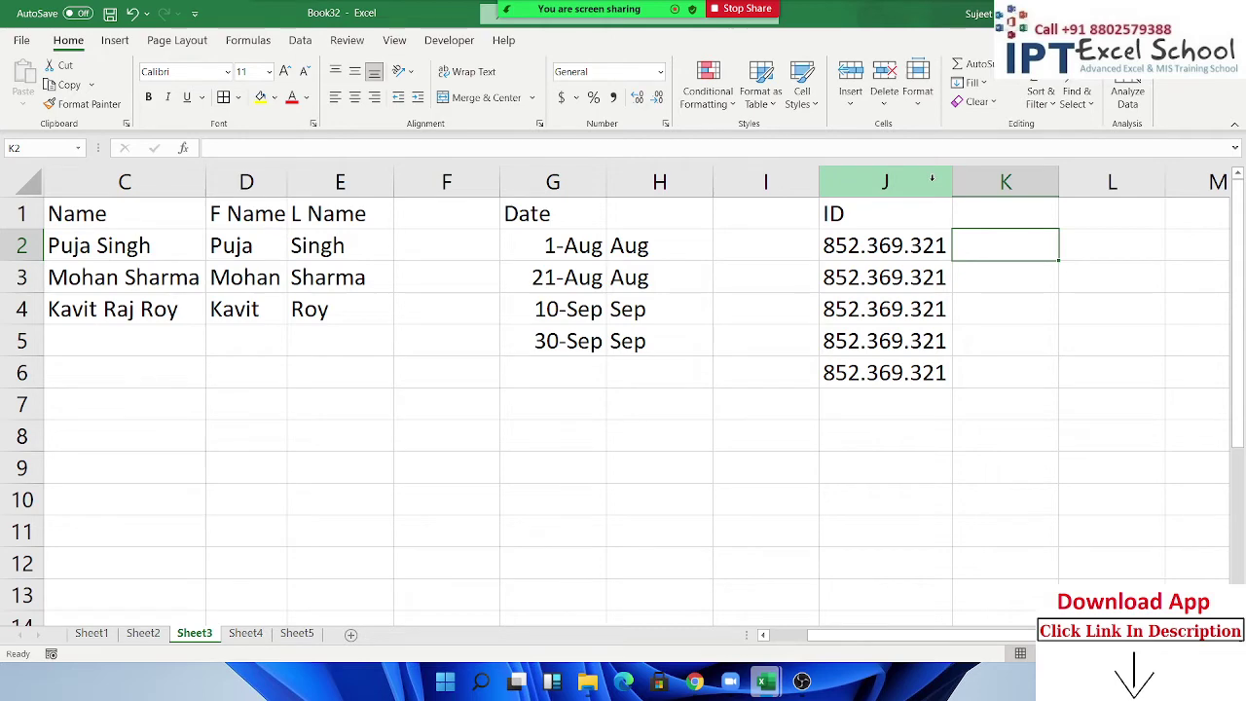
{"action": "type", "text": "369"}
{"action": "key", "text": "Return"}
Flash Fill from the K2 example so K3:K6 each show 369.
{"action": "key", "text": "Up"}
{"action": "left_click", "coordinate": [978, 83]}
{"action": "left_click", "coordinate": [1021, 265]}
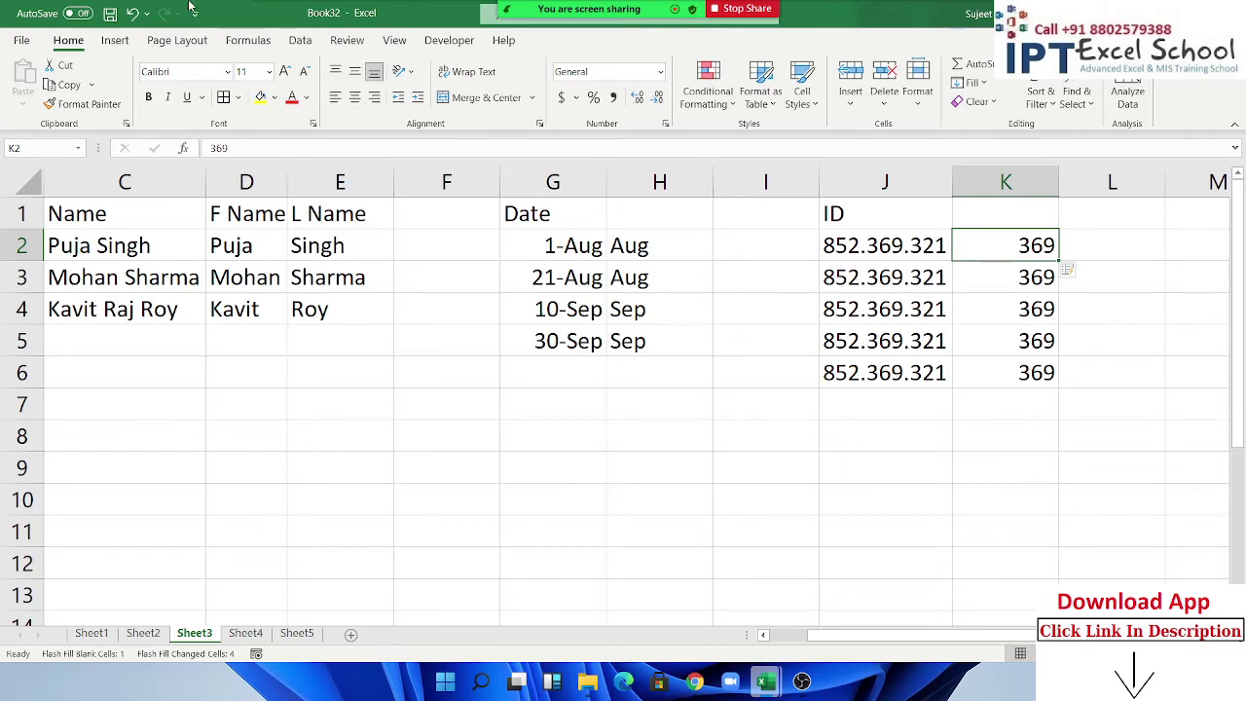
Give the name table C1:E4 a yellow fill and all borders.
{"action": "left_click_drag", "start_coordinate": [92, 214], "coordinate": [351, 310]}
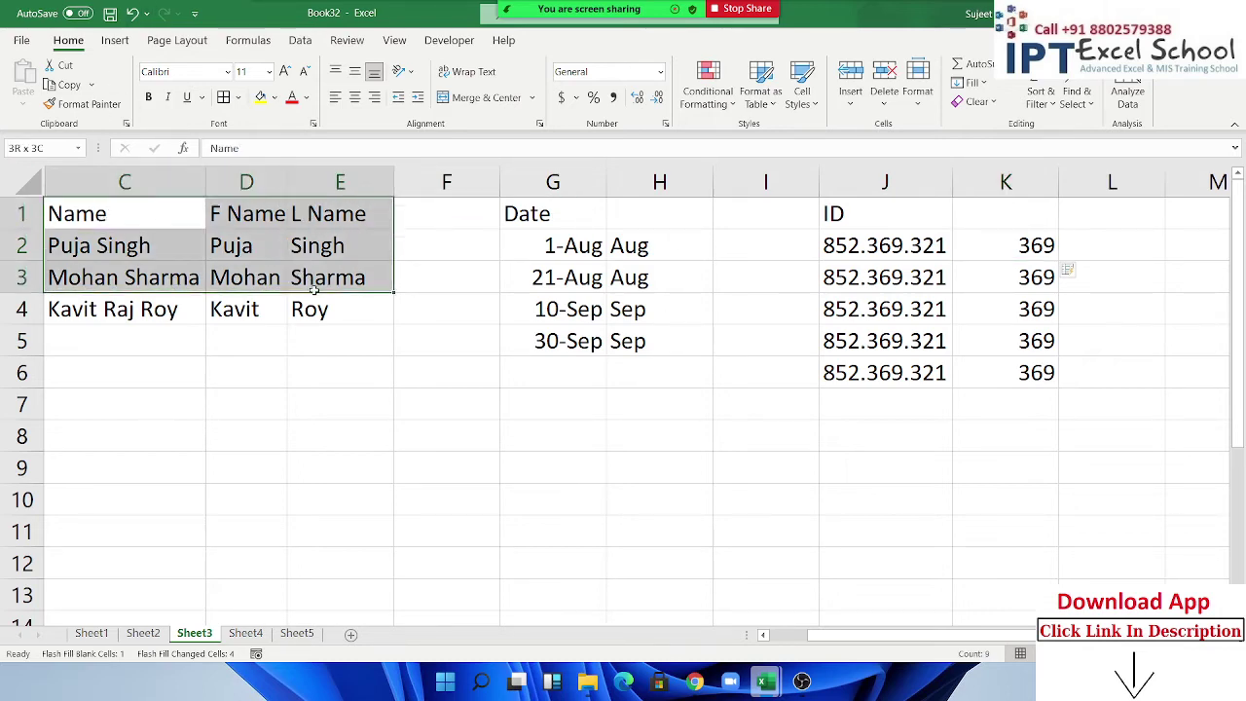
{"action": "left_click", "coordinate": [259, 98]}
{"action": "left_click", "coordinate": [224, 99]}
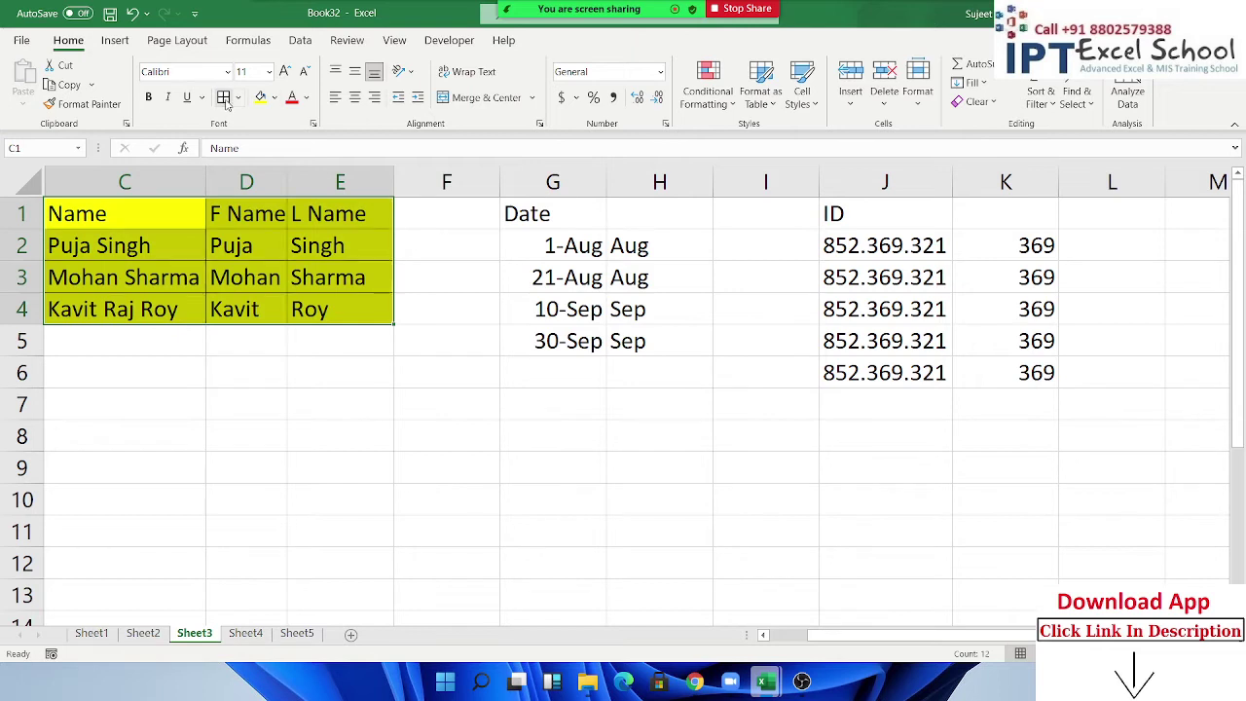
Delete columns C through E, then undo the deletion.
{"action": "left_click_drag", "start_coordinate": [340, 182], "coordinate": [102, 172]}
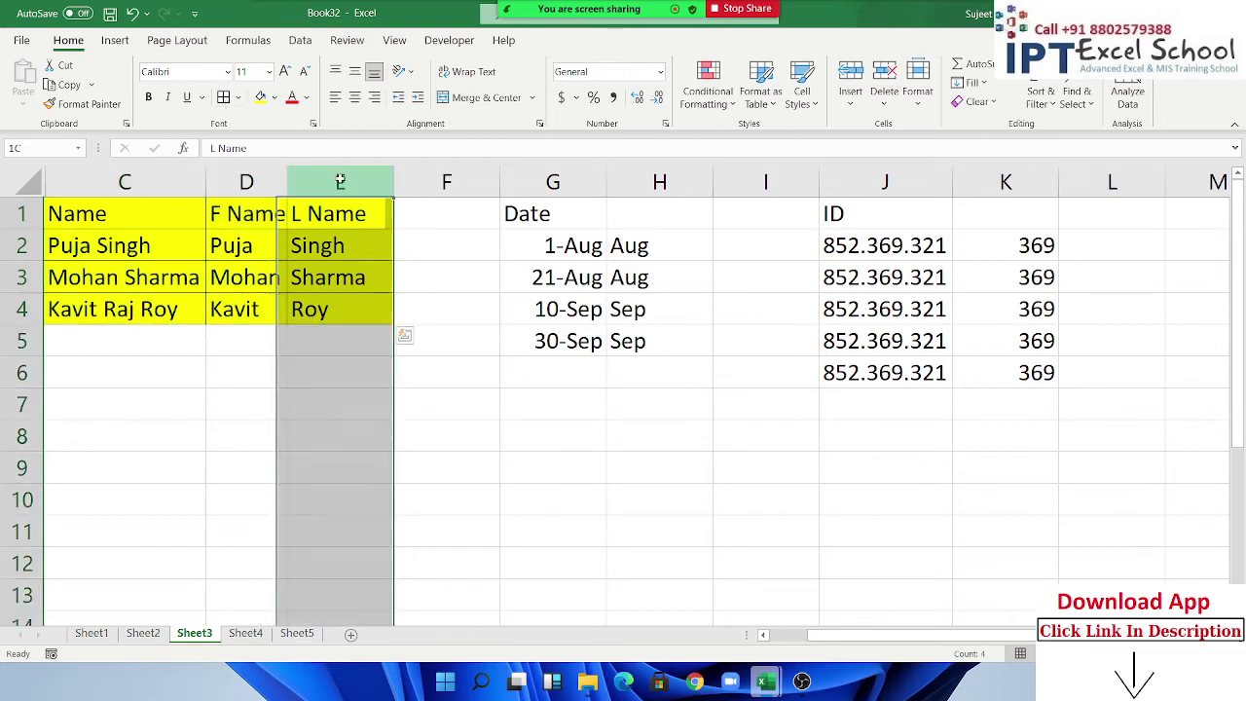
{"action": "key", "text": "ctrl+minus"}
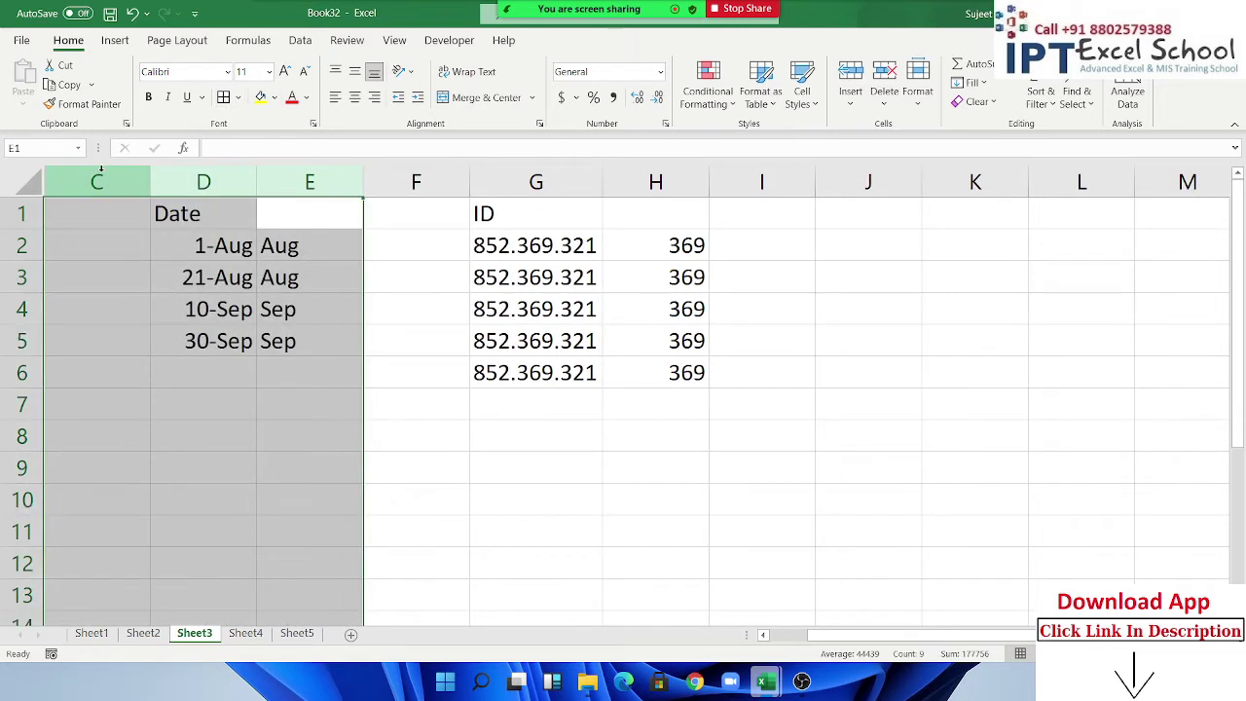
{"action": "key", "text": "ctrl+z"}
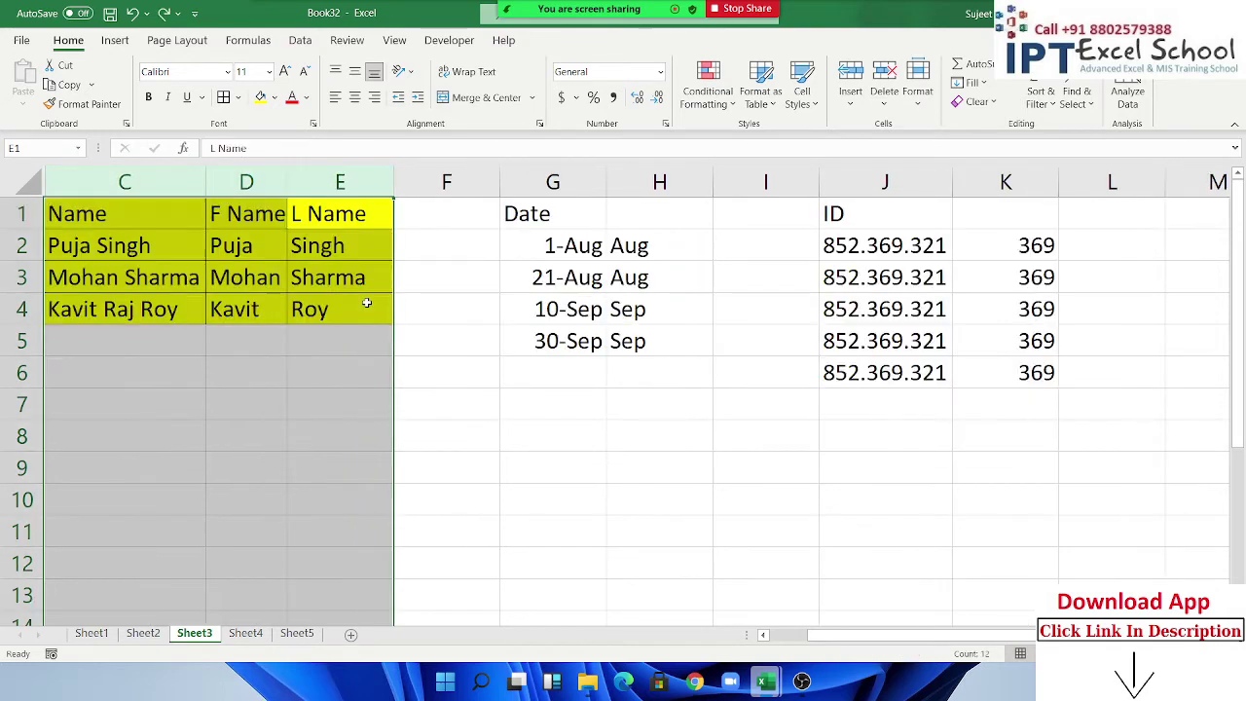
Enter the formula =E2 in F7 so it shows Singh.
{"action": "left_click", "coordinate": [464, 405]}
{"action": "type", "text": "="}
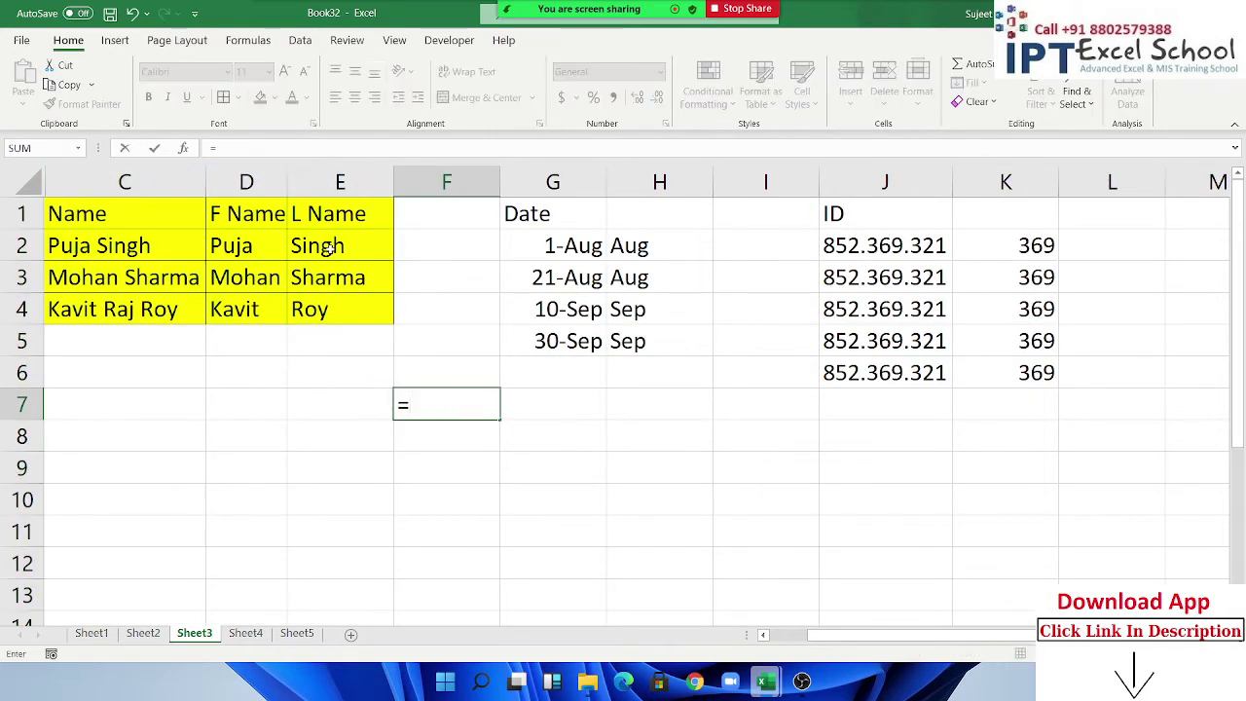
{"action": "left_click", "coordinate": [329, 250]}
{"action": "key", "text": "Return"}
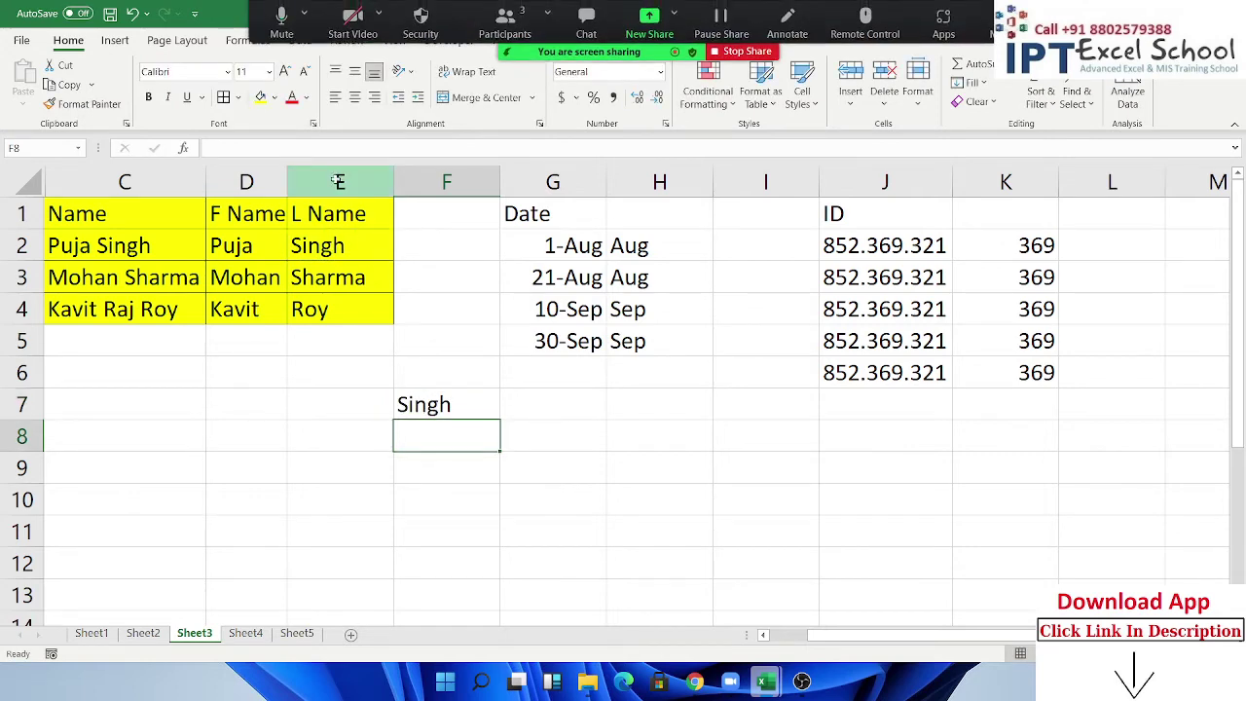
Delete columns C:E to make F7 show #REF!, then undo to restore the name table.
{"action": "left_click_drag", "start_coordinate": [340, 182], "coordinate": [125, 182]}
{"action": "key", "text": "ctrl+minus"}
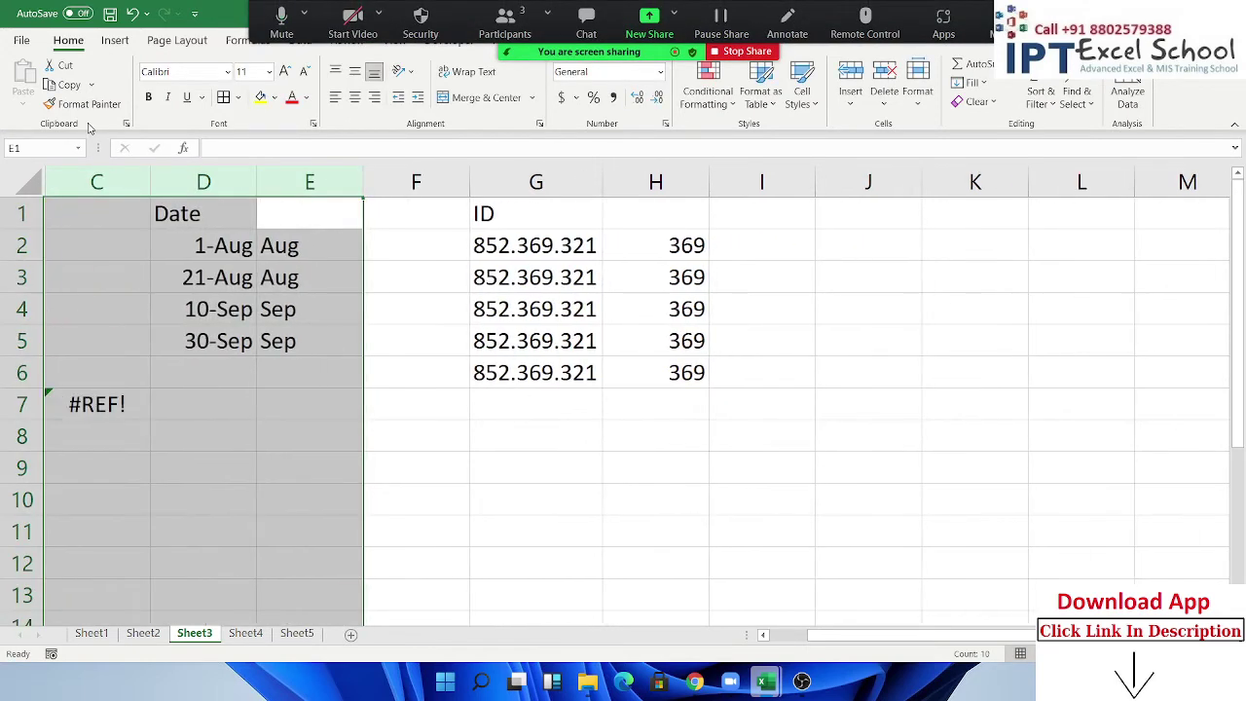
{"action": "left_click", "coordinate": [109, 403]}
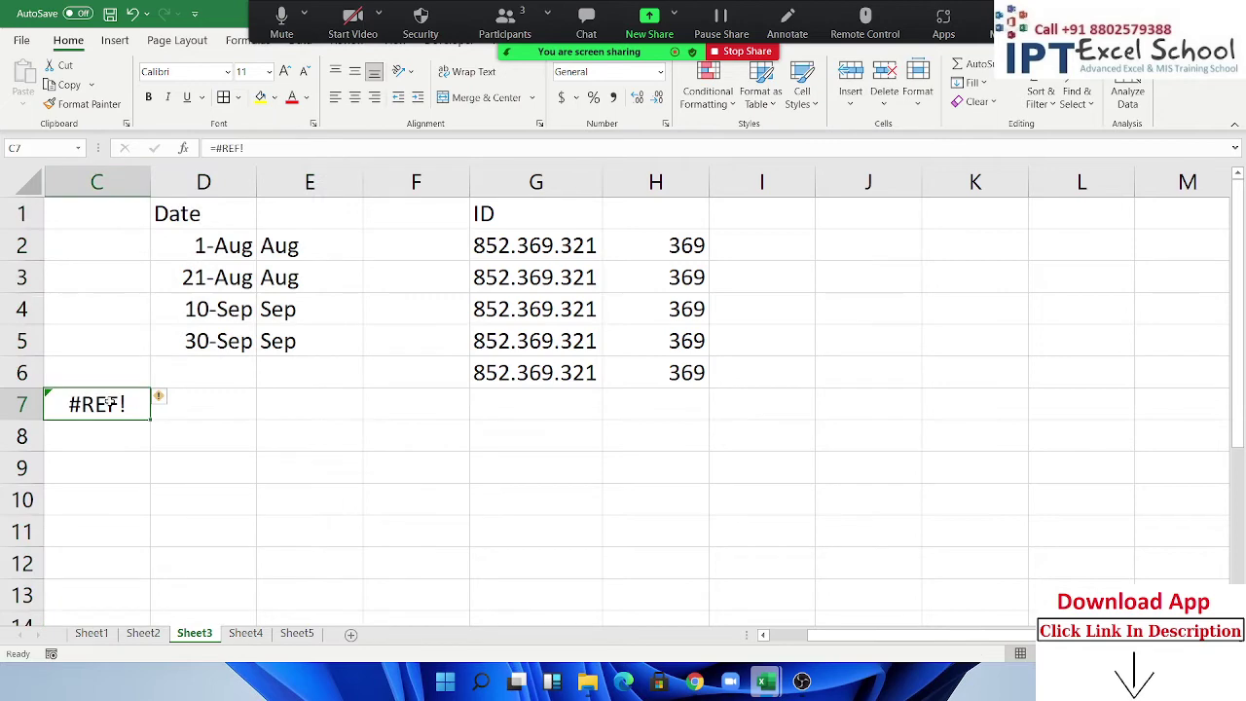
{"action": "key", "text": "ctrl+z"}
{"action": "left_click", "coordinate": [321, 314]}
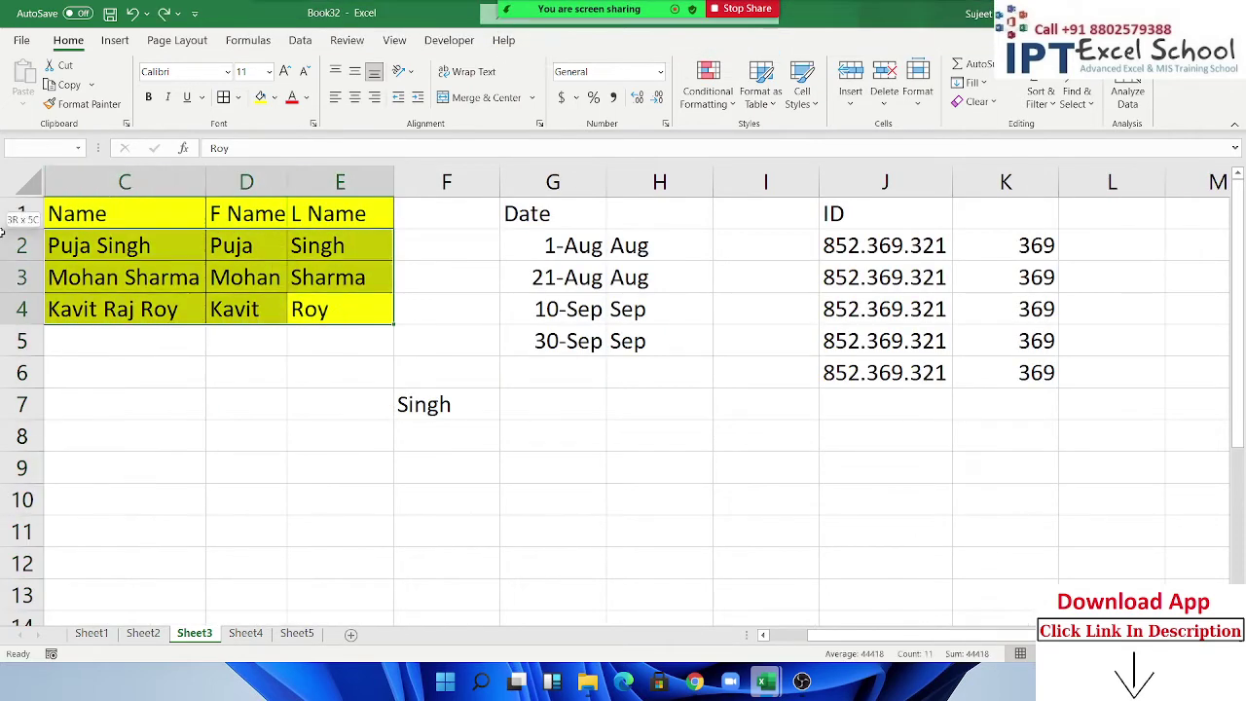
{"action": "scroll", "coordinate": [146, 507], "scroll_direction": "down", "scroll_amount": 5}
{"action": "scroll", "coordinate": [139, 498], "scroll_direction": "up", "scroll_amount": 5}
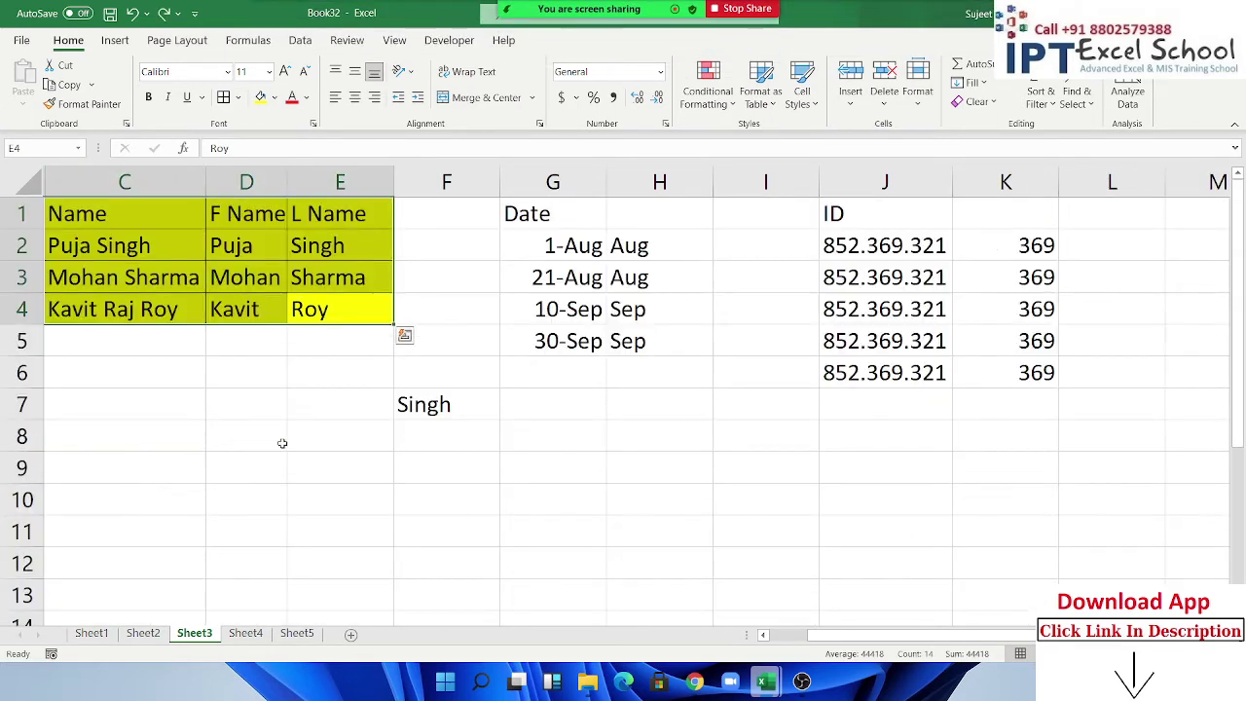
{"action": "left_click", "coordinate": [971, 82]}
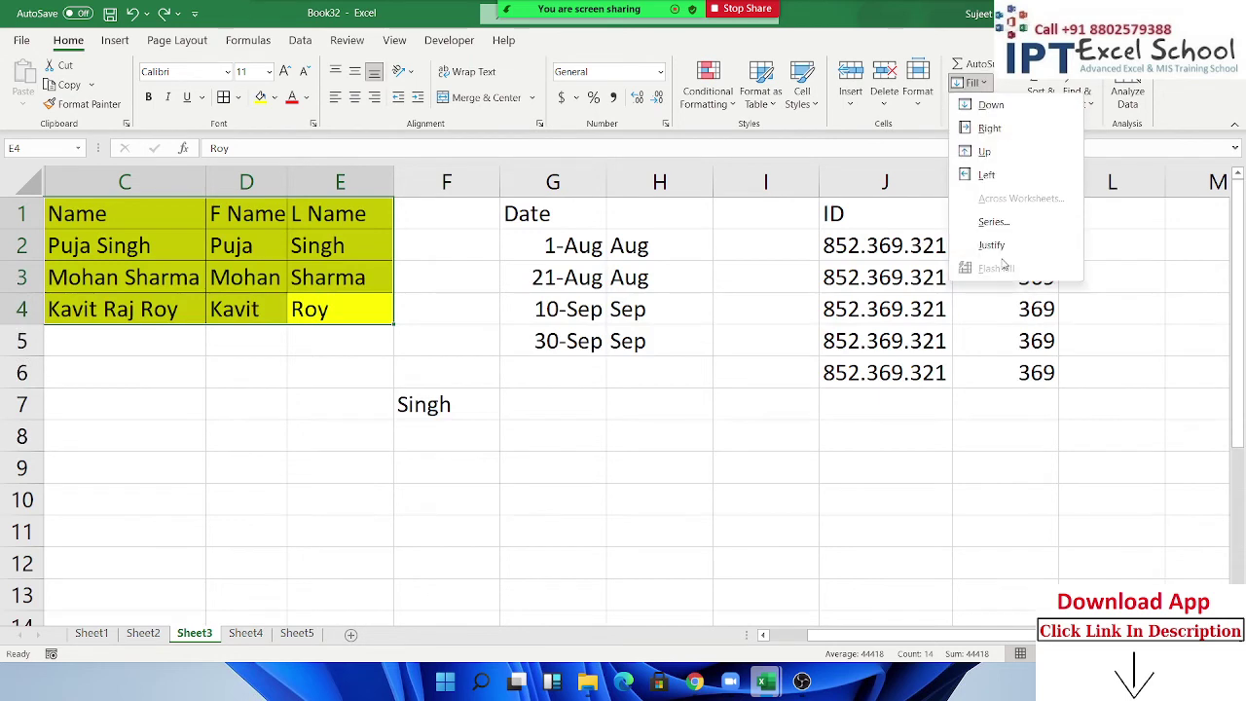
{"action": "left_click", "coordinate": [977, 101]}
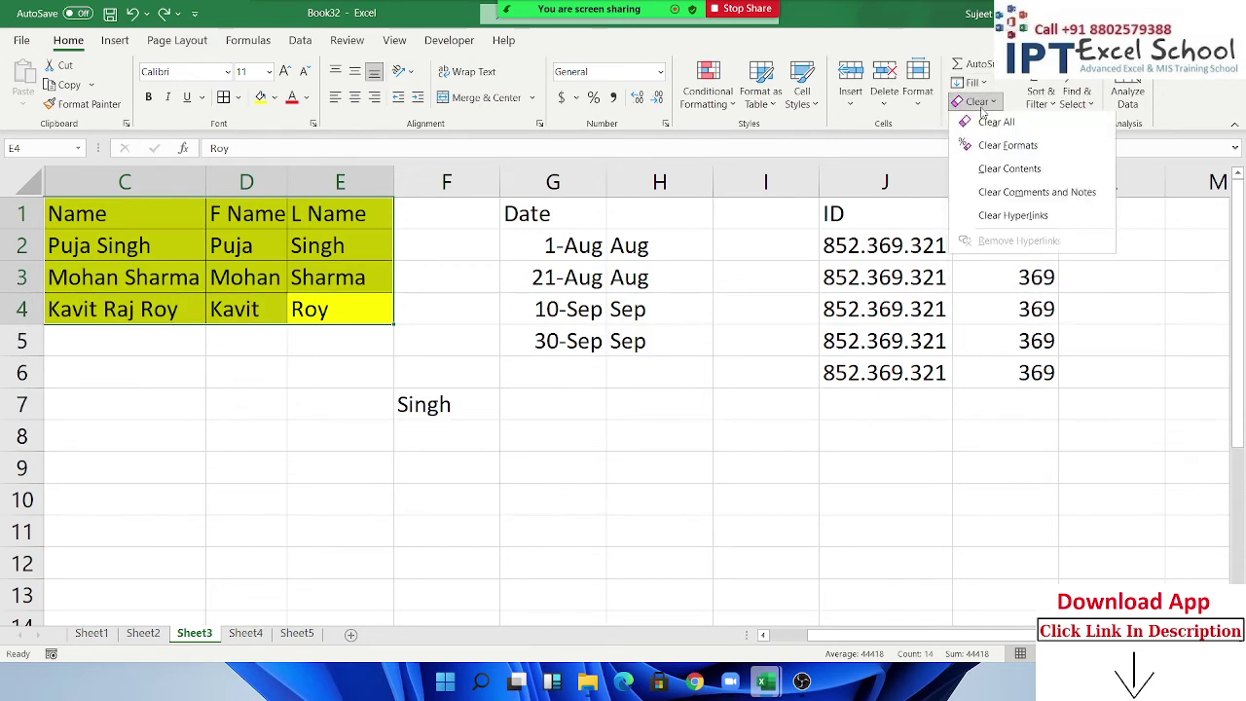
{"action": "left_click", "coordinate": [986, 115]}
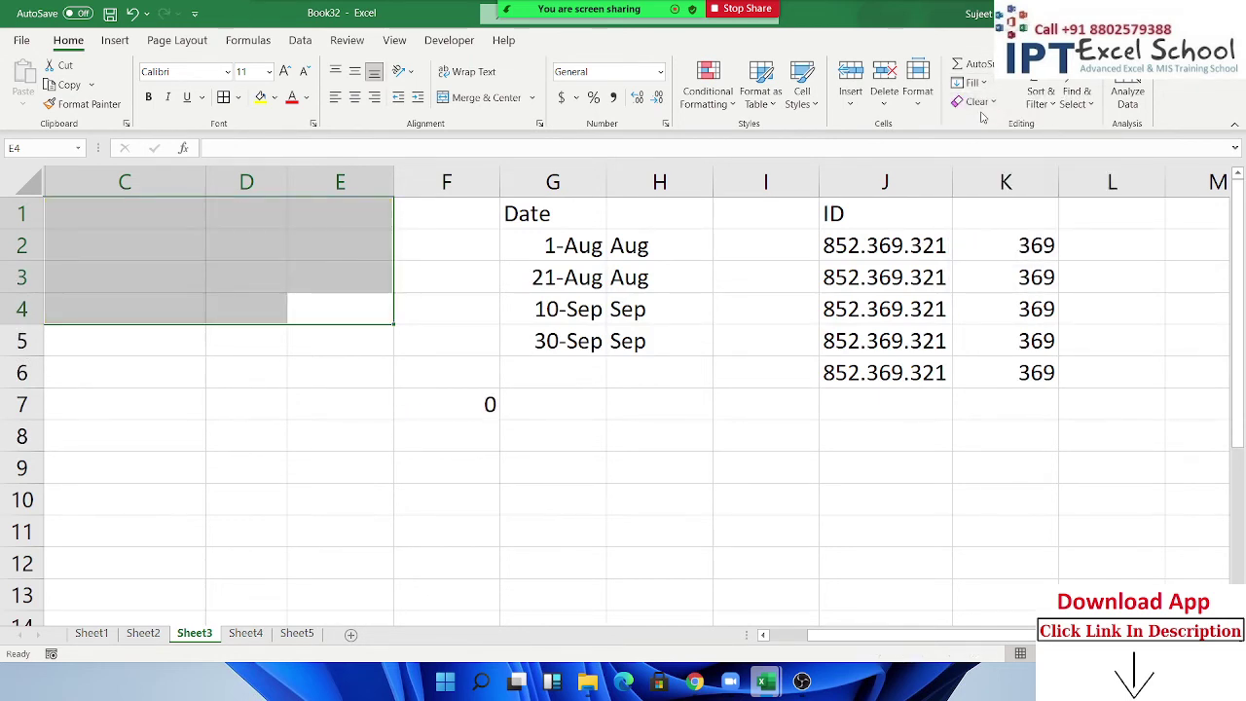
{"action": "key", "text": "ctrl+z"}
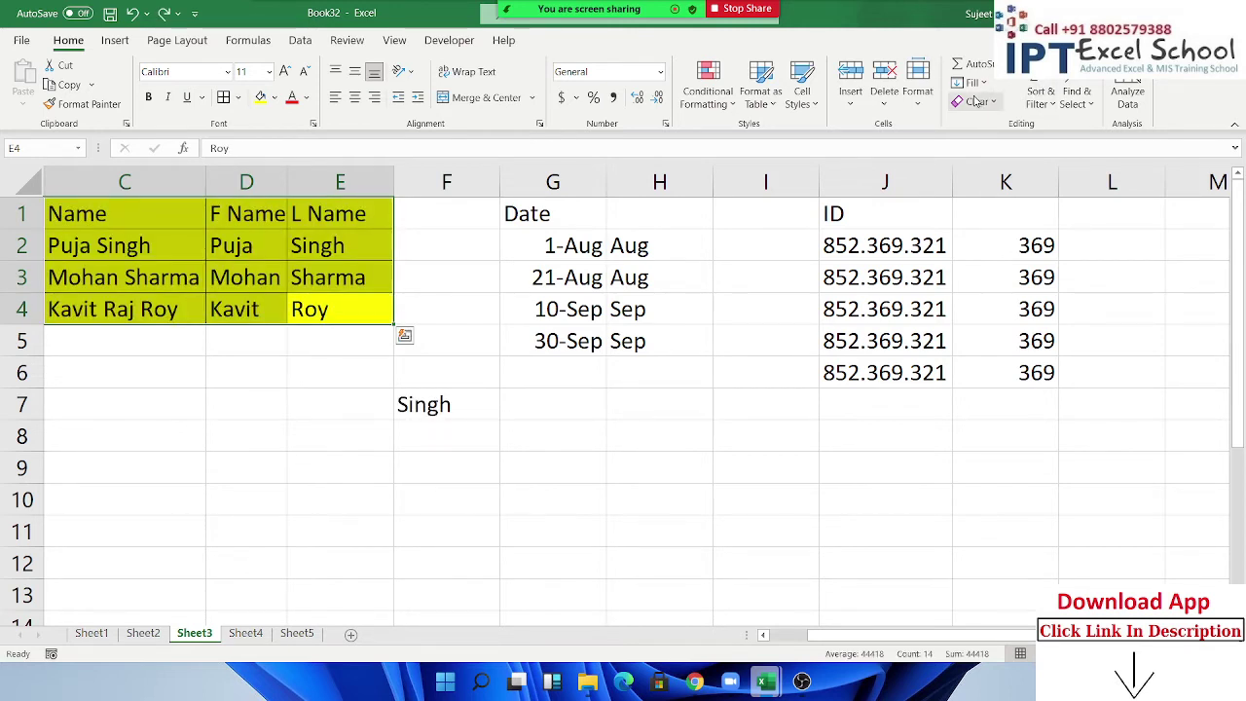
{"action": "left_click", "coordinate": [977, 101]}
{"action": "left_click", "coordinate": [979, 146]}
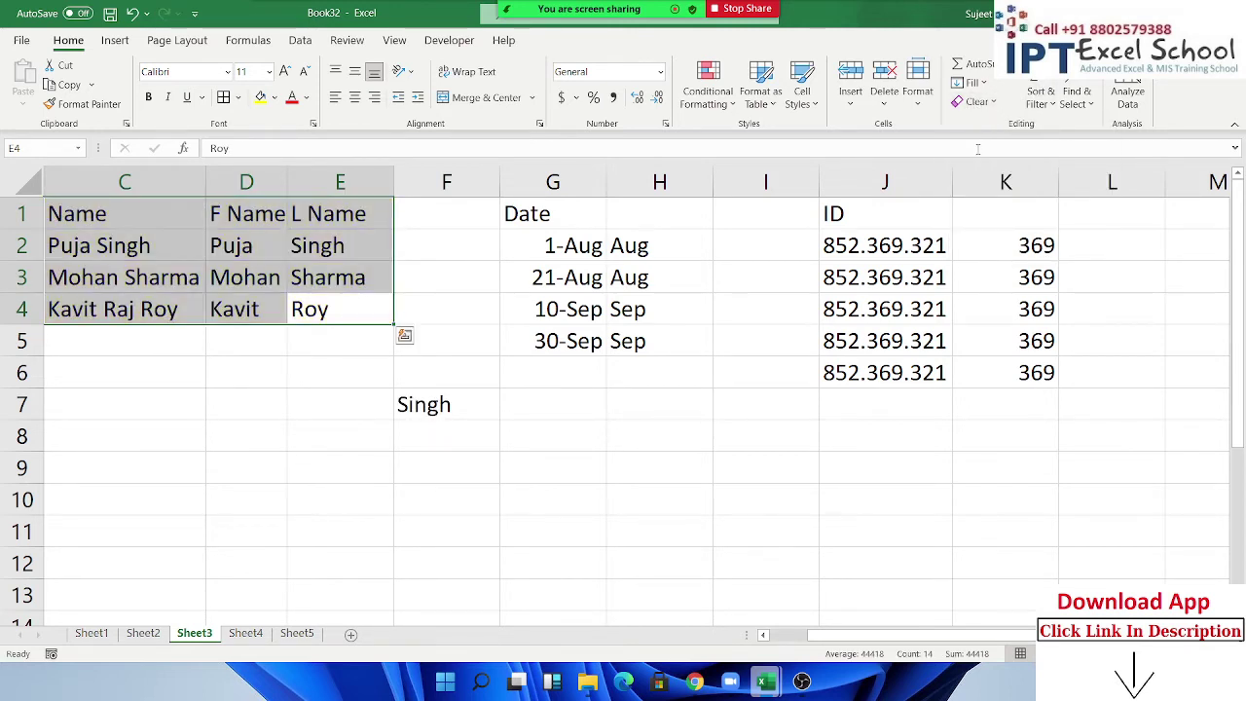
{"action": "key", "text": "ctrl+z"}
{"action": "left_click", "coordinate": [977, 101]}
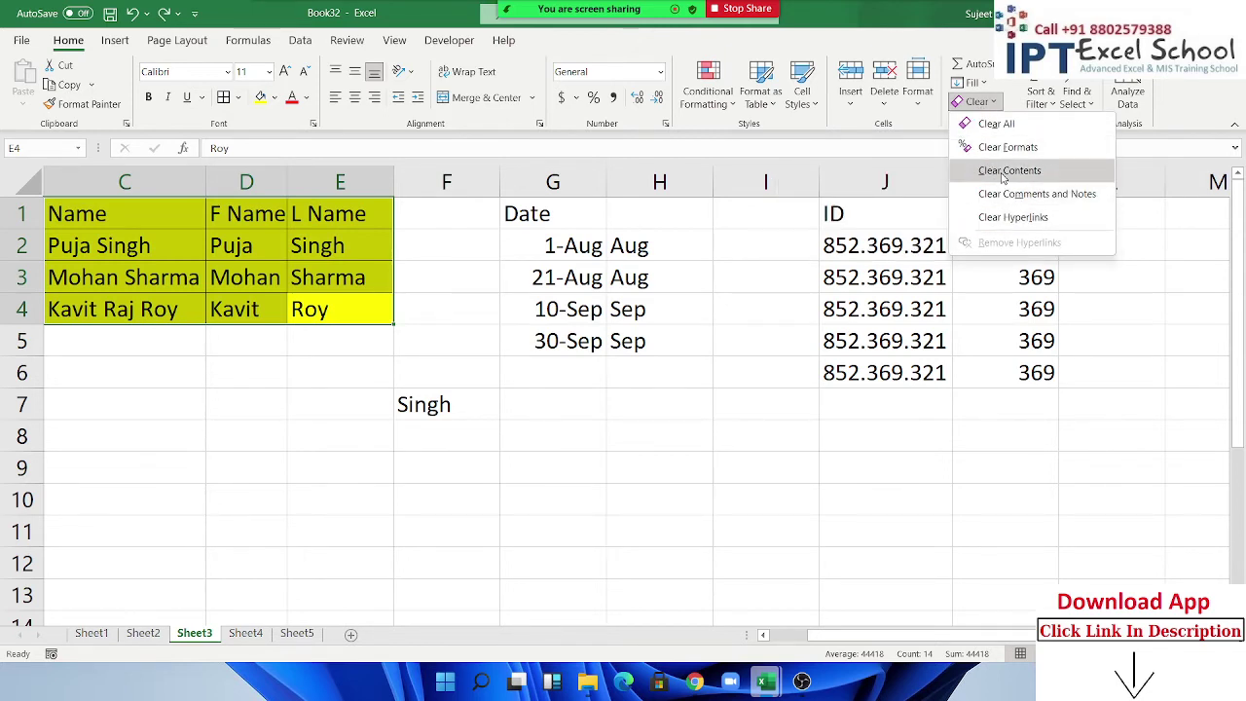
{"action": "left_click", "coordinate": [1001, 172]}
{"action": "key", "text": "ctrl+z"}
{"action": "left_click", "coordinate": [977, 101]}
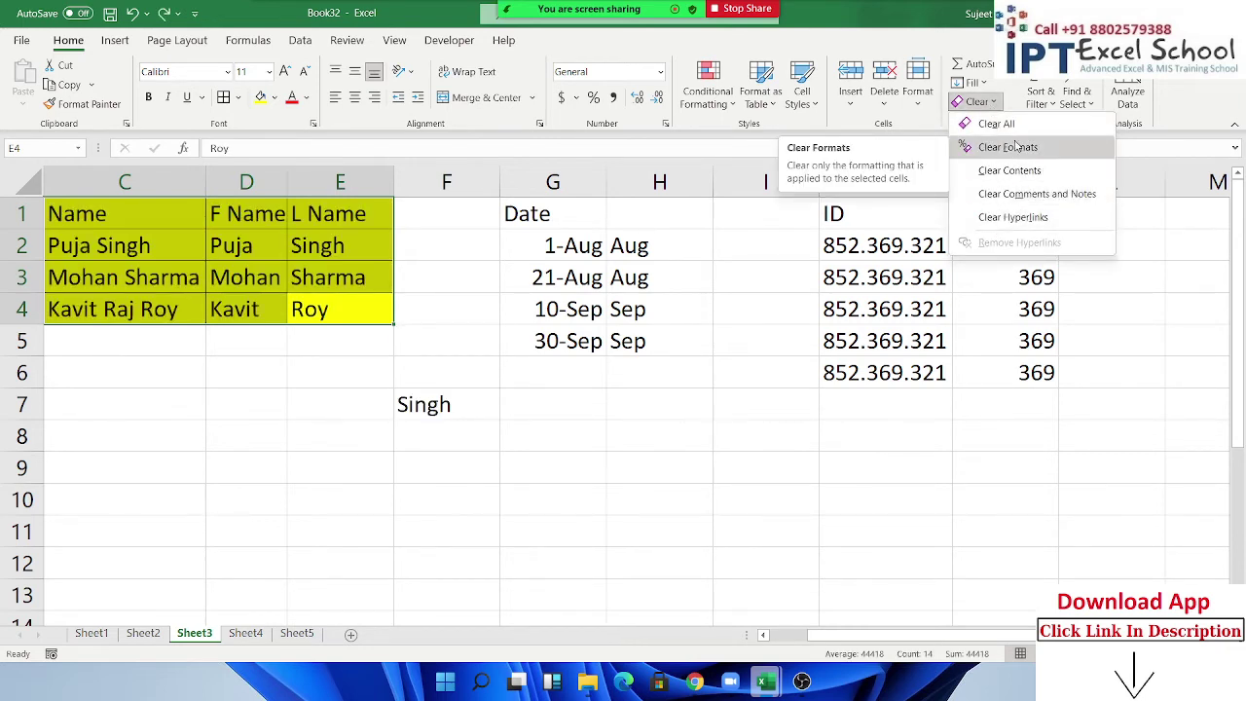
{"action": "left_click", "coordinate": [840, 375]}
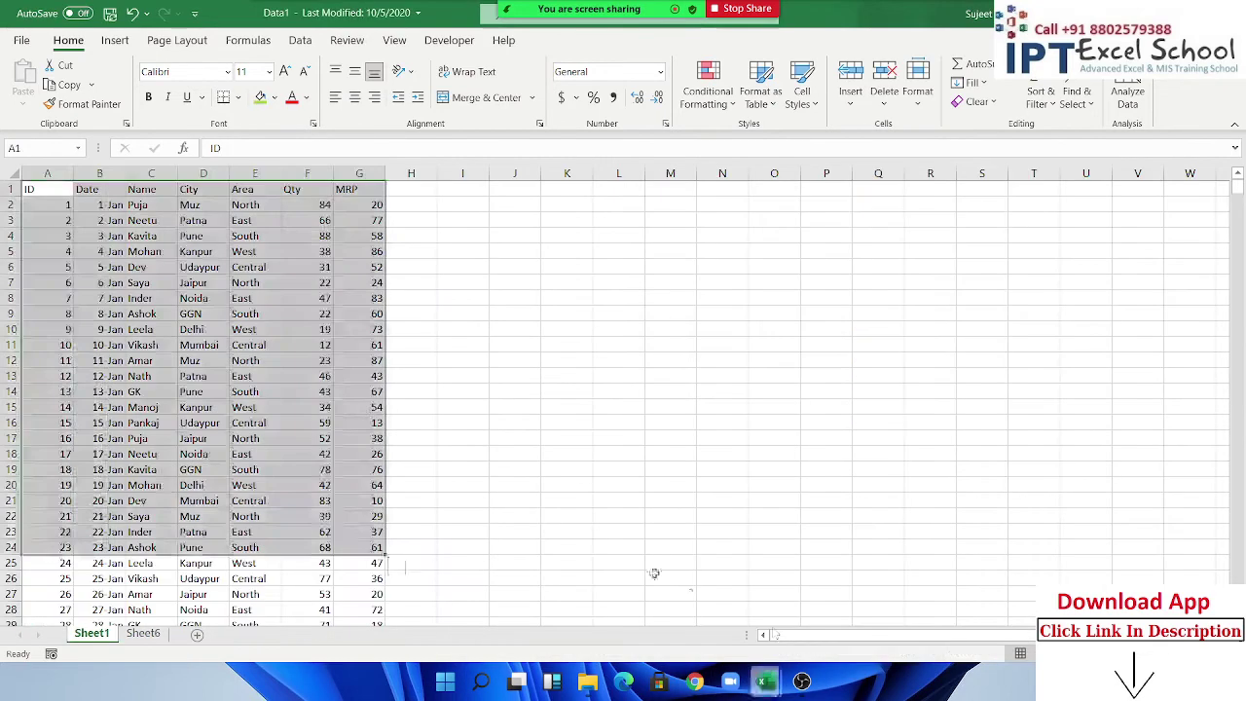
In the Data1 workbook, try sorting the table by Qty largest first, then undo it.
{"action": "left_click", "coordinate": [793, 642]}
{"action": "left_click", "coordinate": [285, 347]}
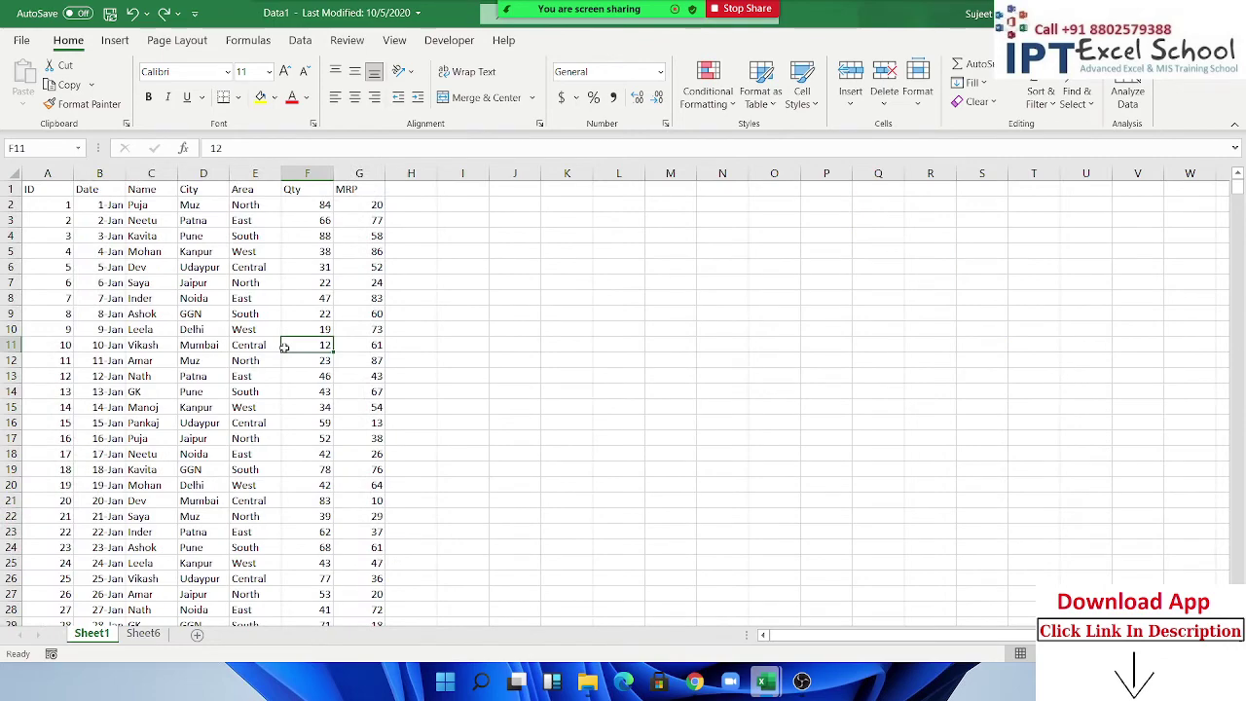
{"action": "scroll", "coordinate": [284, 347], "scroll_direction": "up", "scroll_amount": 1, "text": "ctrl"}
{"action": "scroll", "coordinate": [284, 347], "scroll_direction": "up", "scroll_amount": 1, "text": "ctrl"}
{"action": "scroll", "coordinate": [283, 348], "scroll_direction": "up", "scroll_amount": 1, "text": "ctrl"}
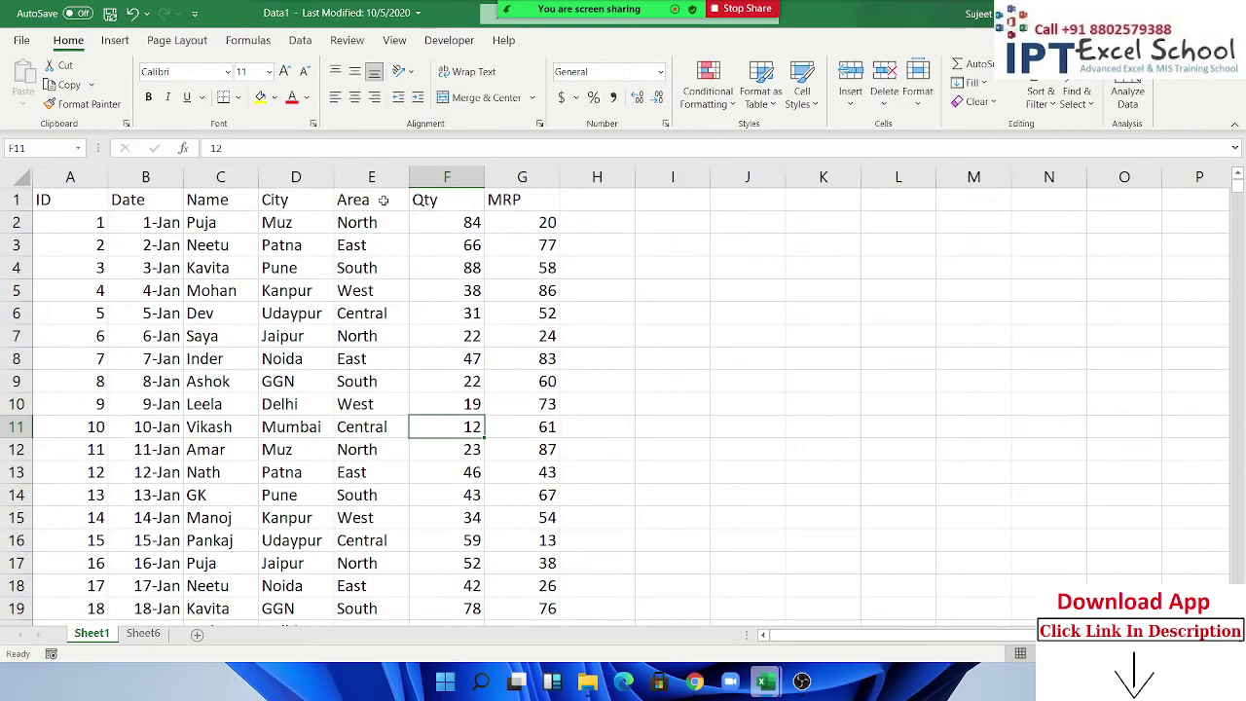
{"action": "left_click_drag", "start_coordinate": [453, 202], "coordinate": [457, 264]}
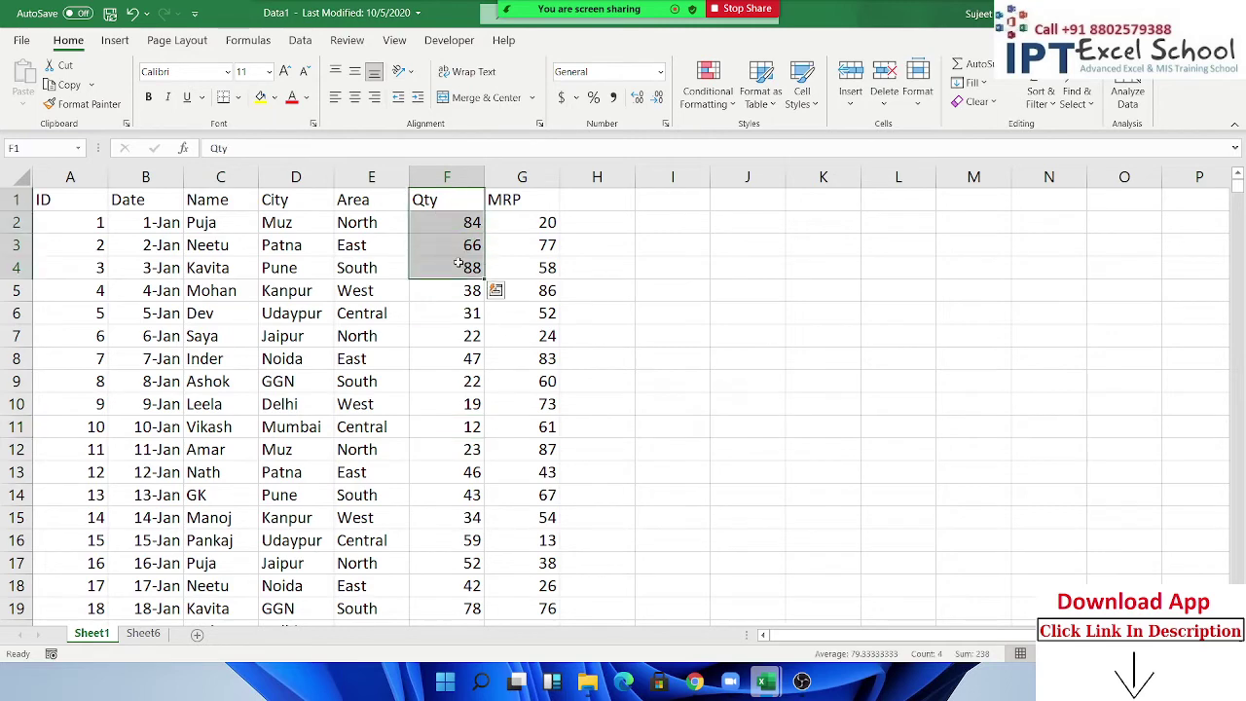
{"action": "left_click", "coordinate": [450, 206]}
{"action": "left_click", "coordinate": [1040, 97]}
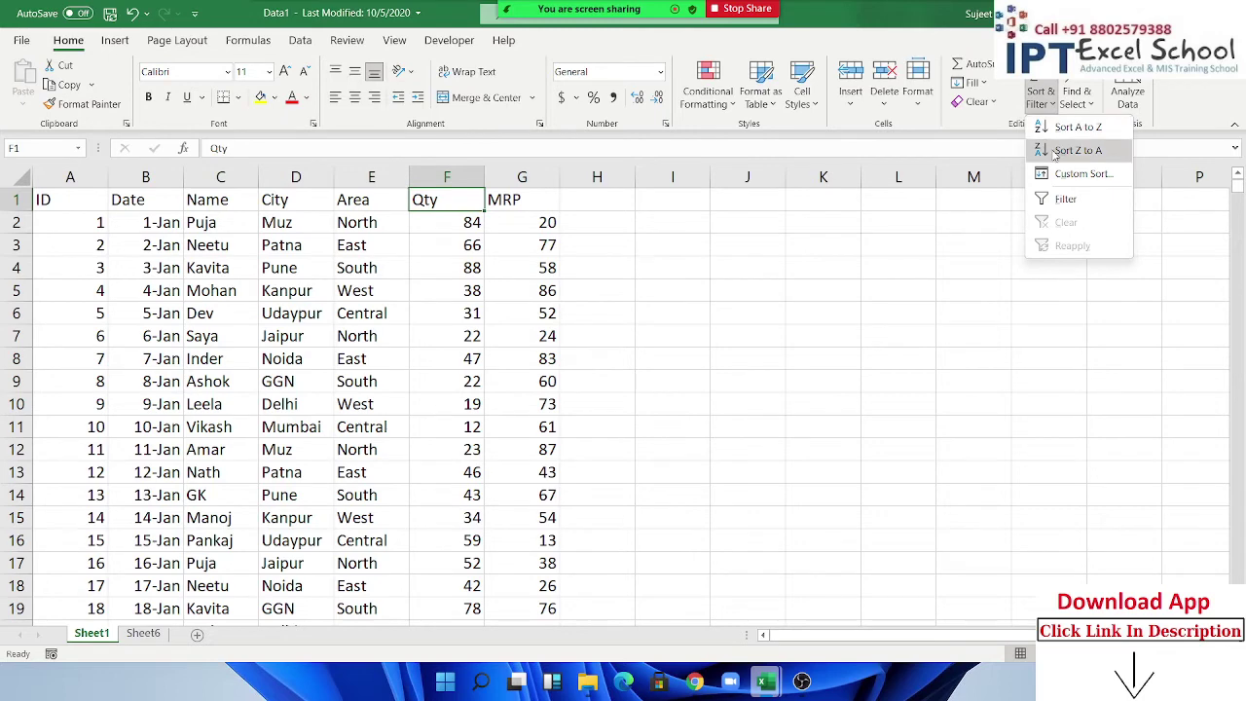
{"action": "left_click", "coordinate": [1056, 152]}
{"action": "left_click_drag", "start_coordinate": [91, 199], "coordinate": [542, 327]}
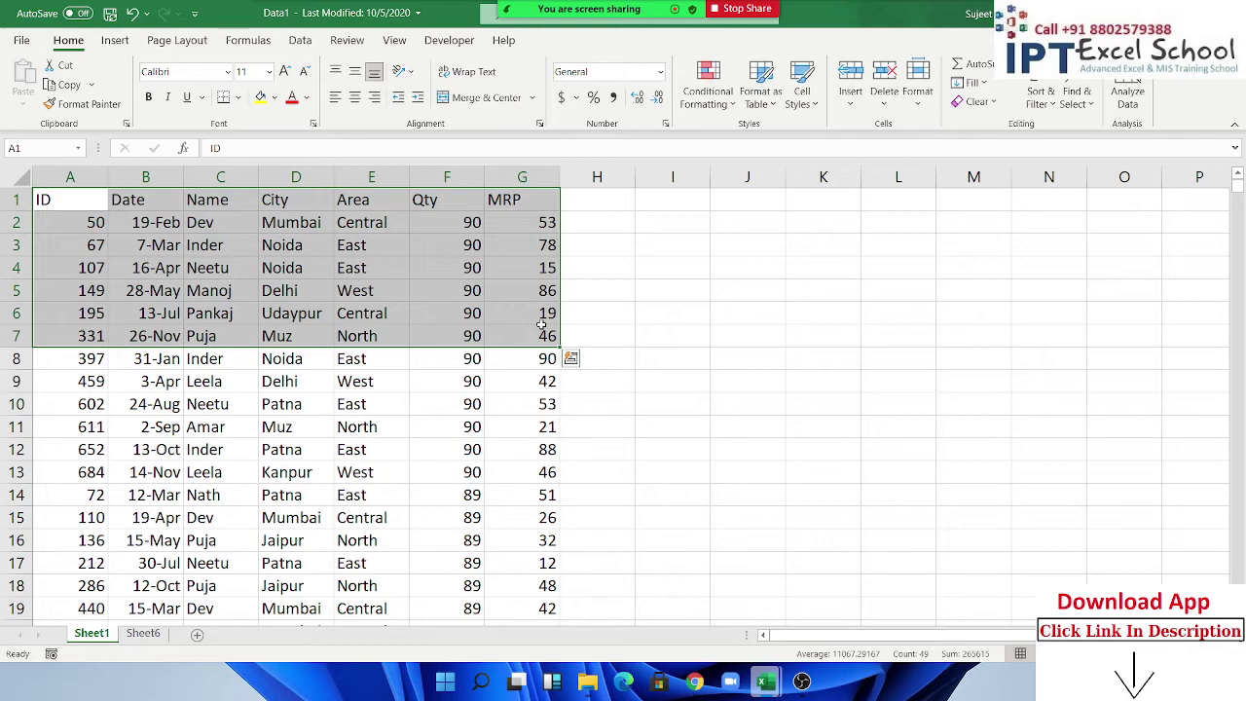
{"action": "left_click", "coordinate": [449, 282]}
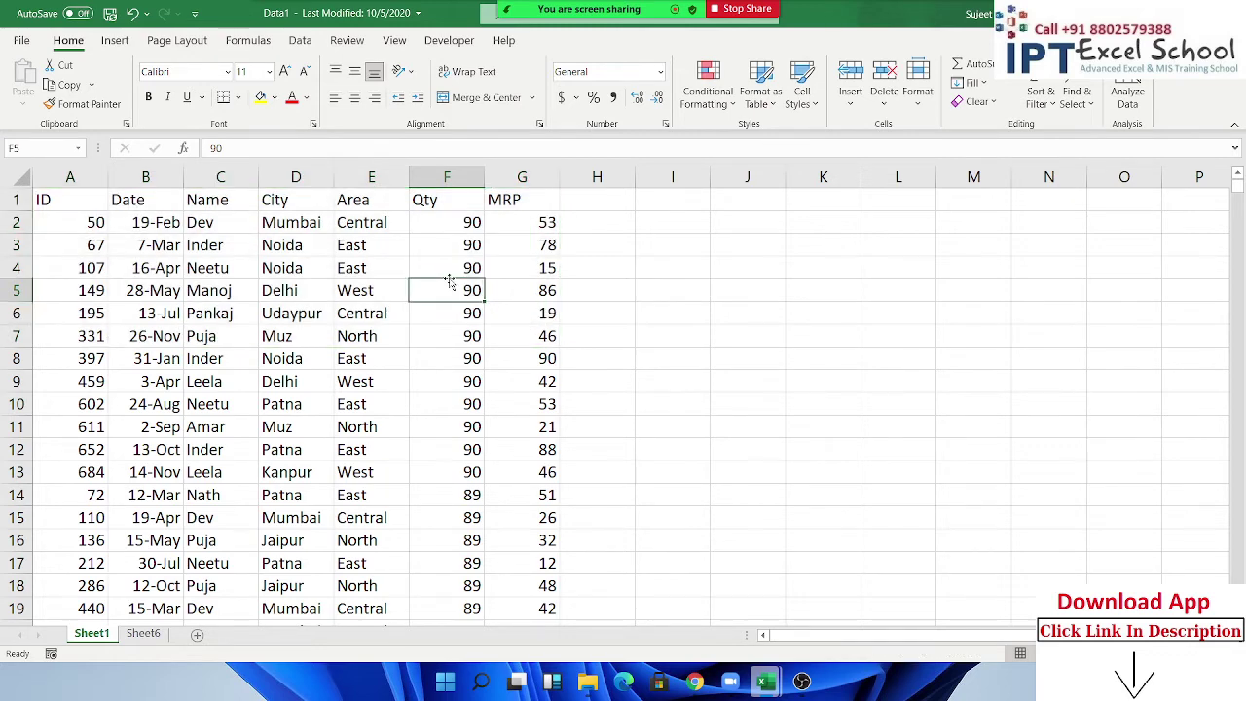
{"action": "key", "text": "ctrl+z"}
Copy the whole sales table A1:G313 and go to the empty Sheet6.
{"action": "left_click", "coordinate": [236, 295]}
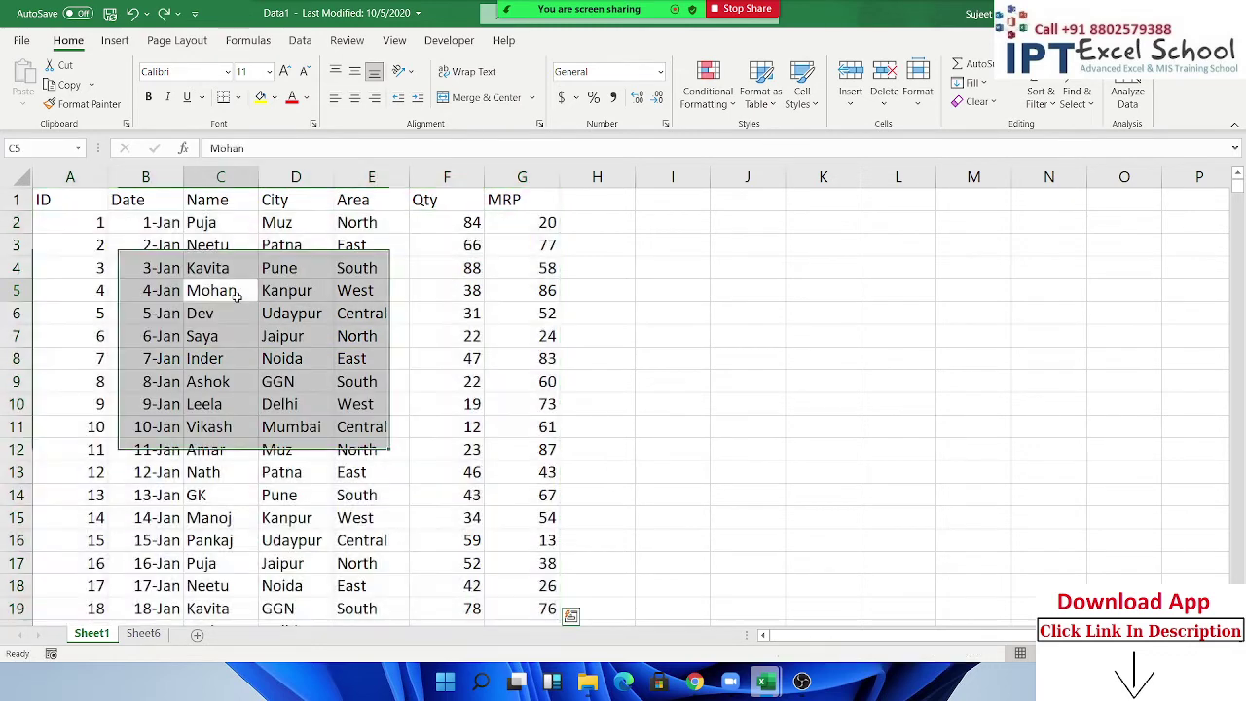
{"action": "left_click", "coordinate": [237, 295]}
{"action": "left_click", "coordinate": [91, 205]}
{"action": "scroll", "coordinate": [348, 440], "scroll_direction": "down", "scroll_amount": 13}
{"action": "scroll", "coordinate": [353, 434], "scroll_direction": "down", "scroll_amount": 13}
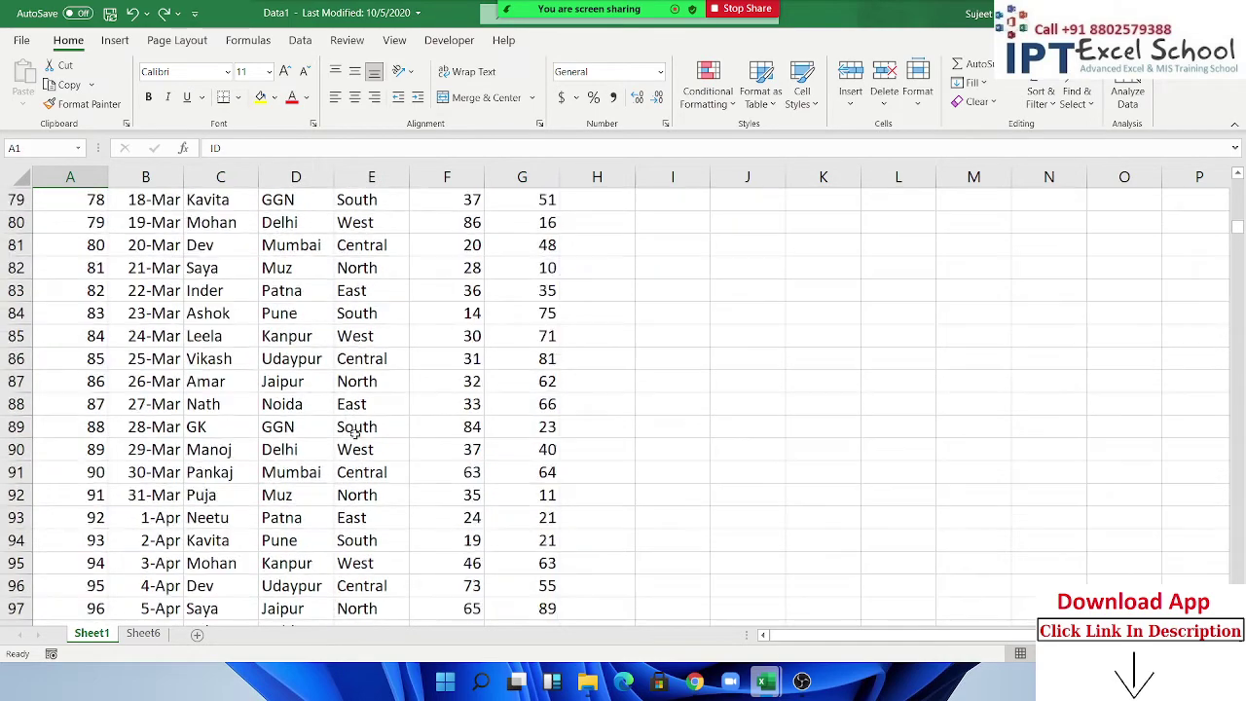
{"action": "scroll", "coordinate": [355, 433], "scroll_direction": "down", "scroll_amount": 14}
{"action": "scroll", "coordinate": [354, 434], "scroll_direction": "down", "scroll_amount": 14}
{"action": "scroll", "coordinate": [355, 433], "scroll_direction": "down", "scroll_amount": 7}
{"action": "scroll", "coordinate": [354, 433], "scroll_direction": "down", "scroll_amount": 14}
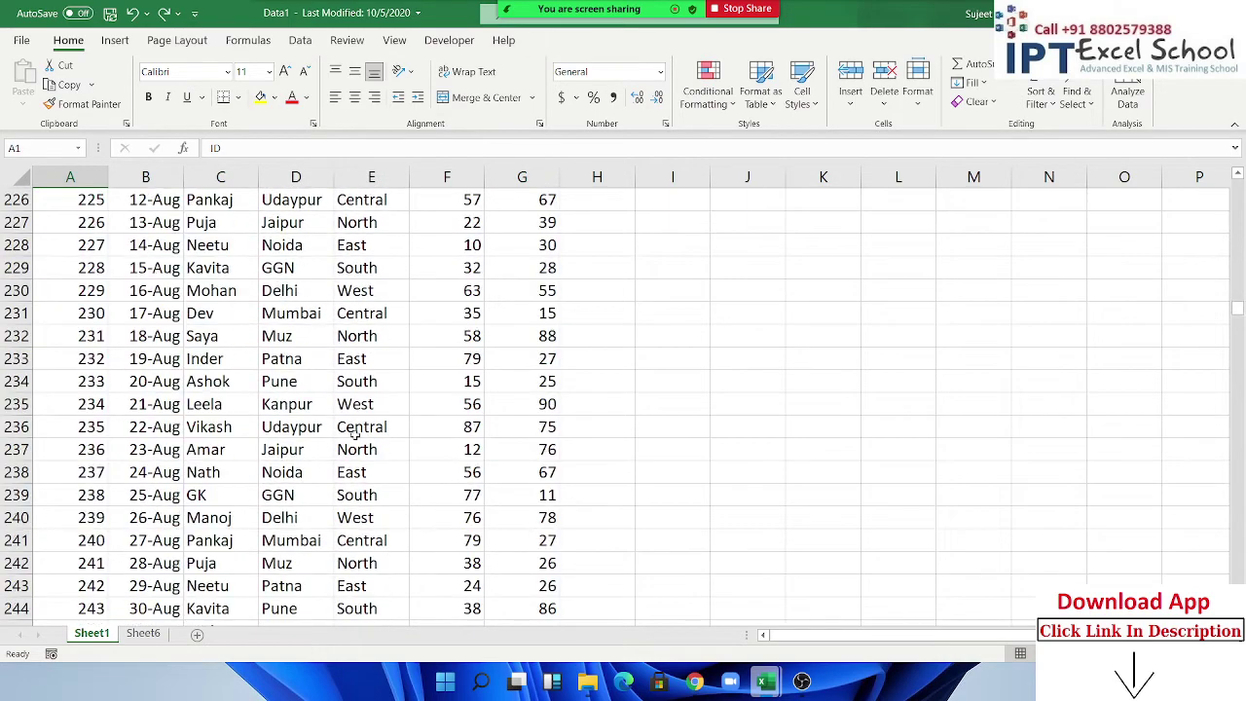
{"action": "scroll", "coordinate": [356, 435], "scroll_direction": "down", "scroll_amount": 13}
{"action": "scroll", "coordinate": [355, 434], "scroll_direction": "down", "scroll_amount": 12}
{"action": "left_click", "coordinate": [541, 473], "text": "shift"}
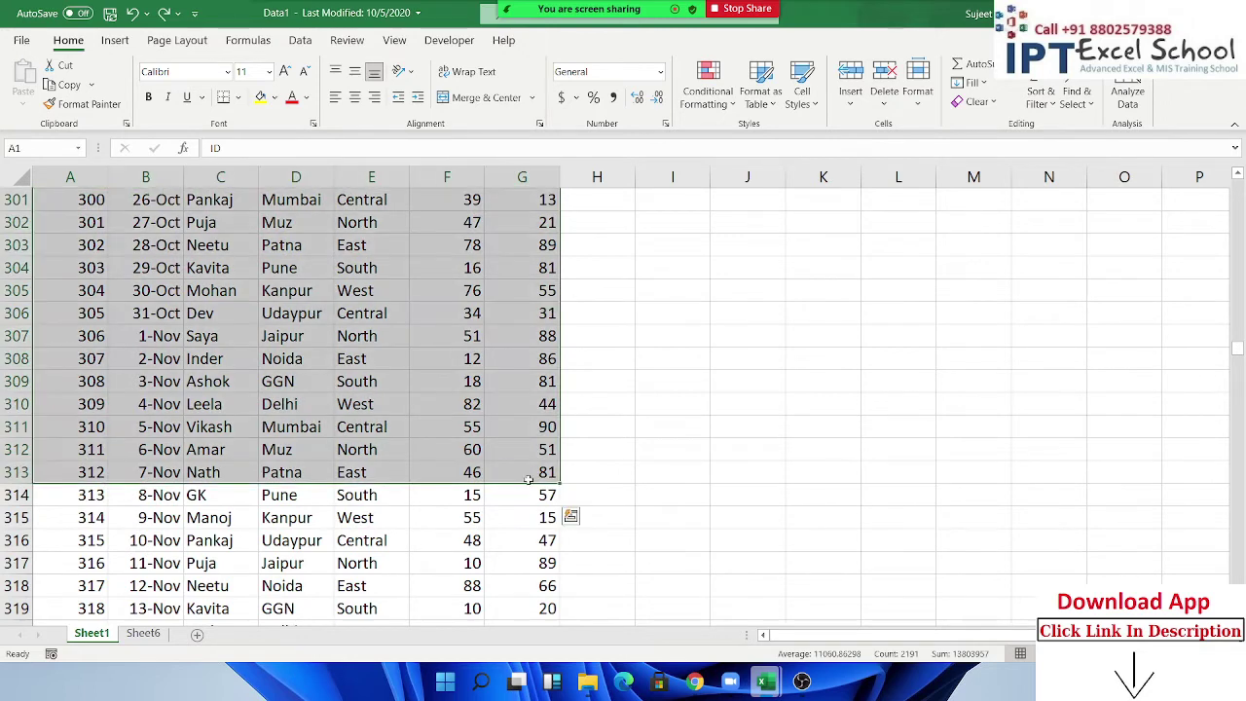
{"action": "key", "text": "ctrl+c"}
{"action": "left_click", "coordinate": [143, 633]}
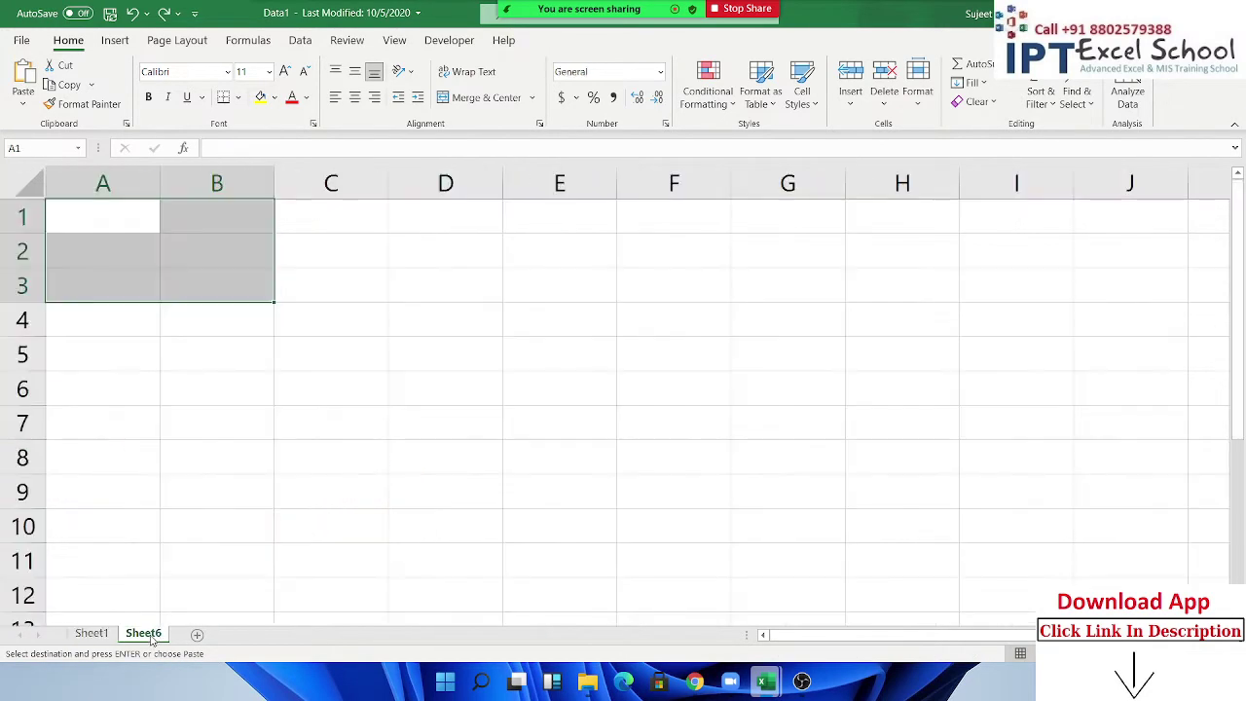
Paste the sales table at A1 of Sheet6 and sort it by Qty, smallest first.
{"action": "key", "text": "ctrl+v"}
{"action": "left_click", "coordinate": [356, 313]}
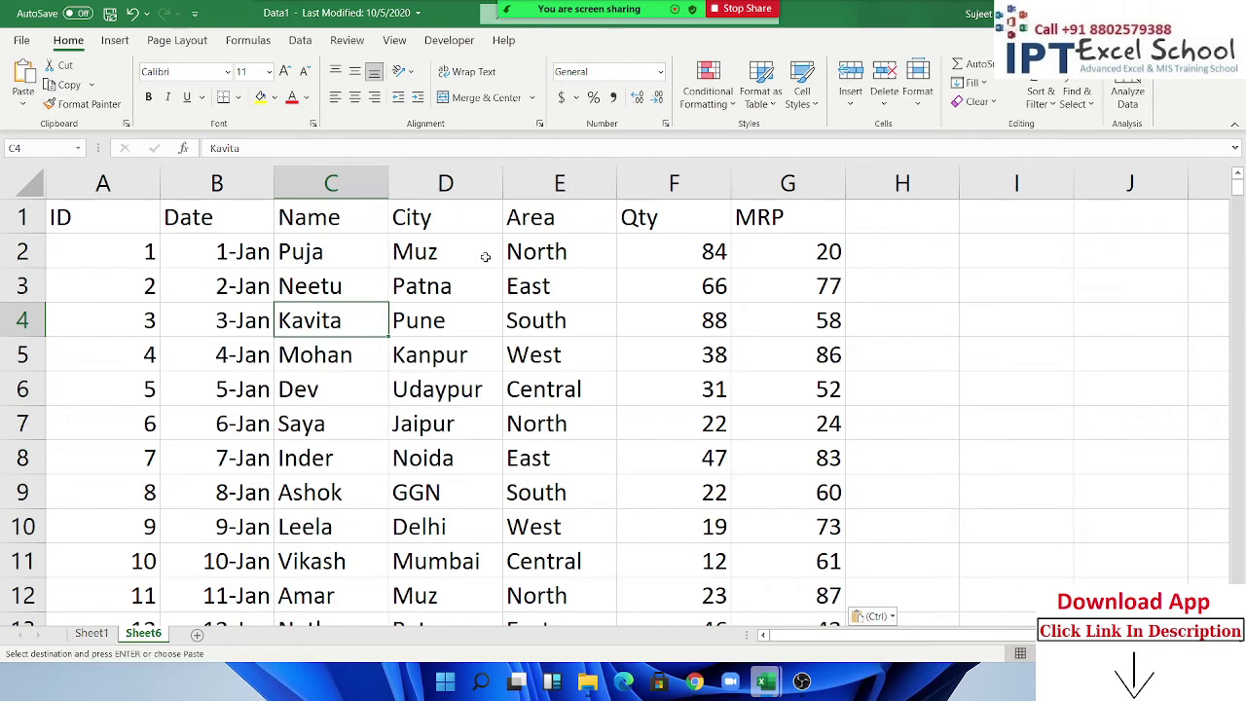
{"action": "left_click", "coordinate": [682, 226]}
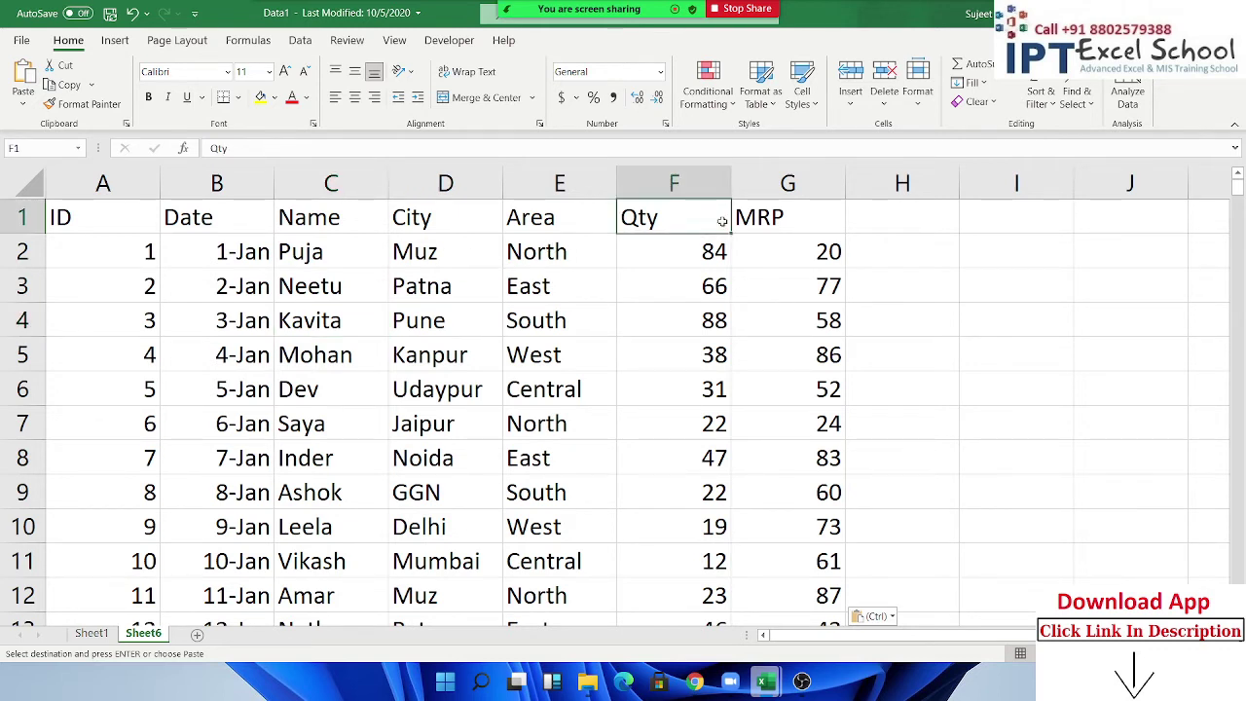
{"action": "left_click", "coordinate": [1044, 96]}
{"action": "left_click", "coordinate": [1065, 122]}
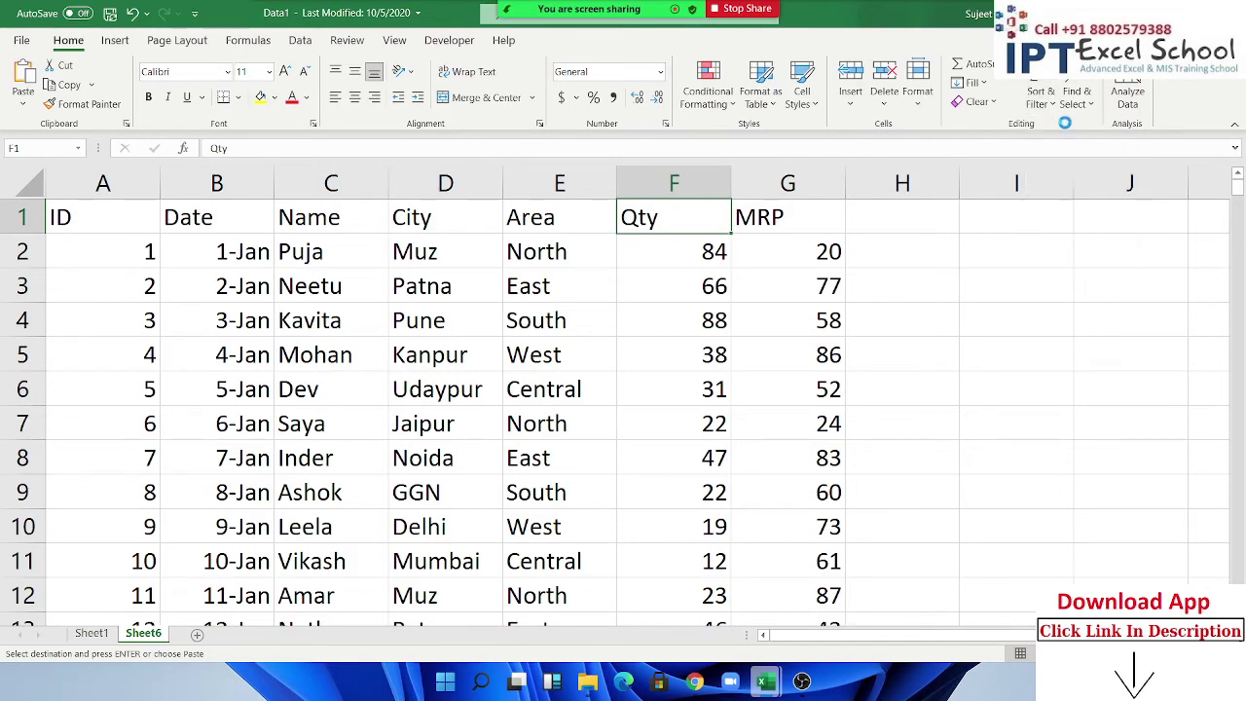
{"action": "scroll", "coordinate": [962, 256], "scroll_direction": "down", "scroll_amount": 6}
{"action": "scroll", "coordinate": [962, 256], "scroll_direction": "down", "scroll_amount": 1}
{"action": "scroll", "coordinate": [962, 256], "scroll_direction": "up", "scroll_amount": 6}
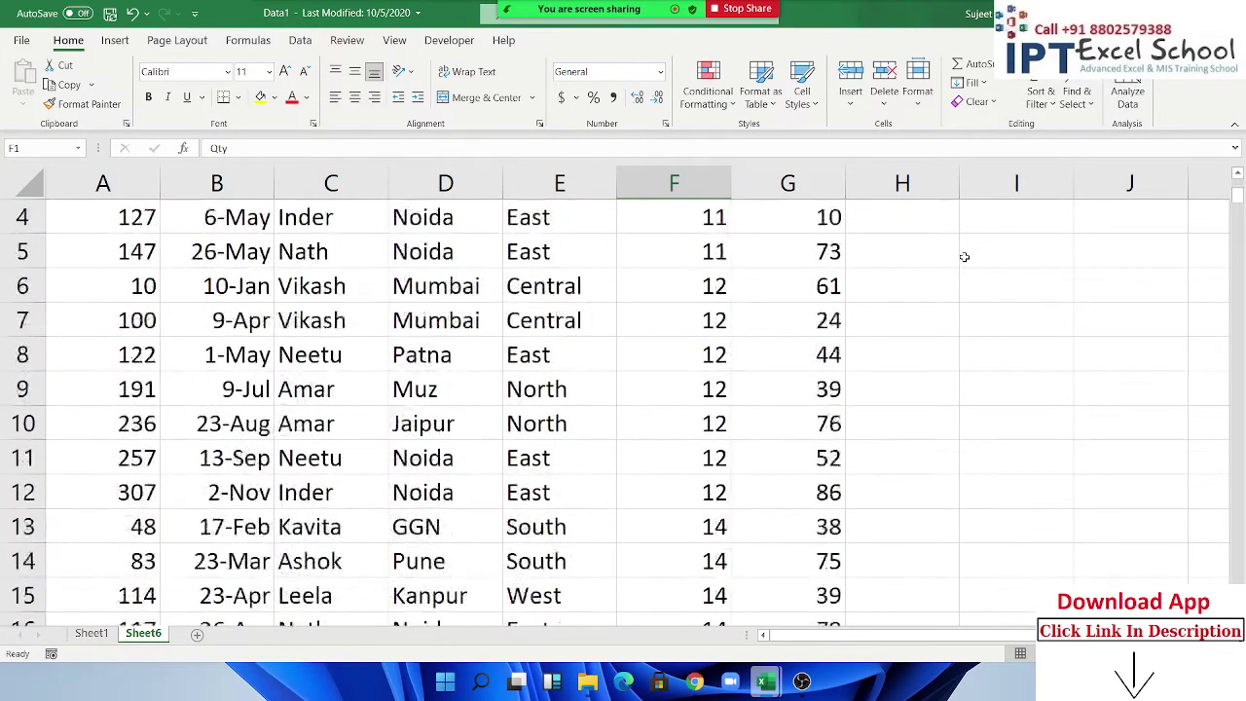
{"action": "scroll", "coordinate": [964, 256], "scroll_direction": "up", "scroll_amount": 1}
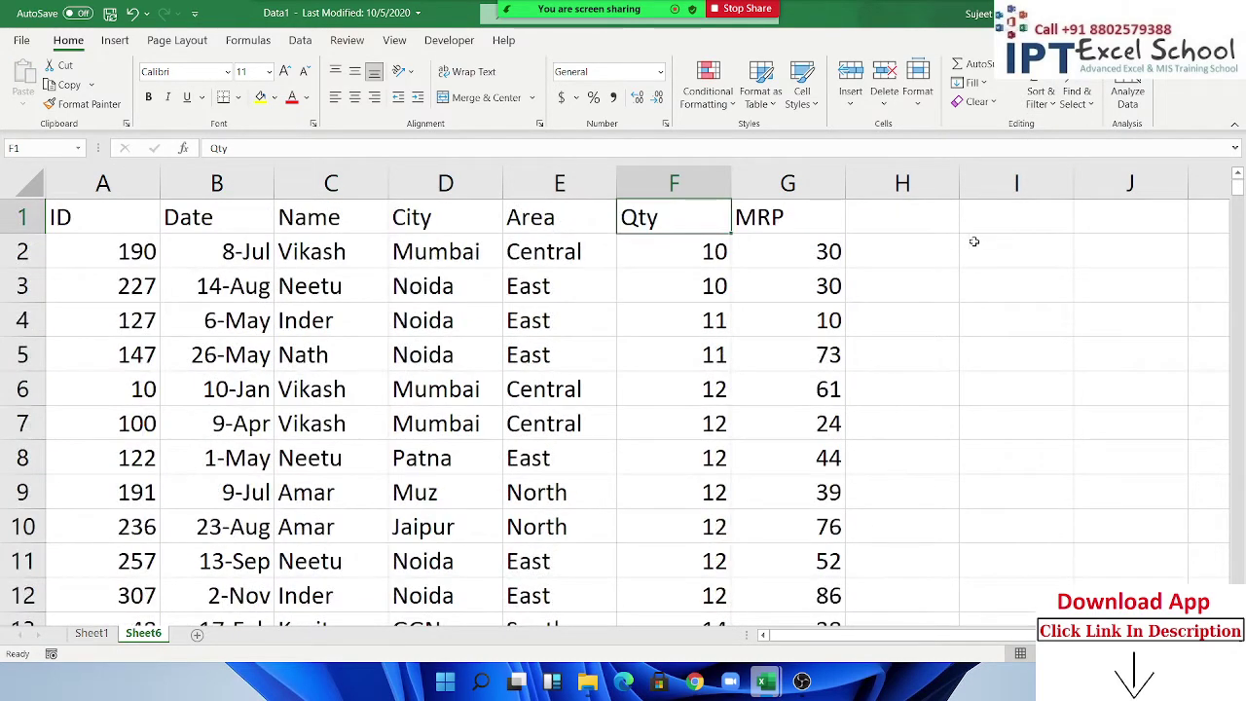
Sort the table A to Z by Name and review Amar's mixed Muz and Jaipur cities.
{"action": "left_click", "coordinate": [320, 228]}
{"action": "left_click", "coordinate": [977, 101]}
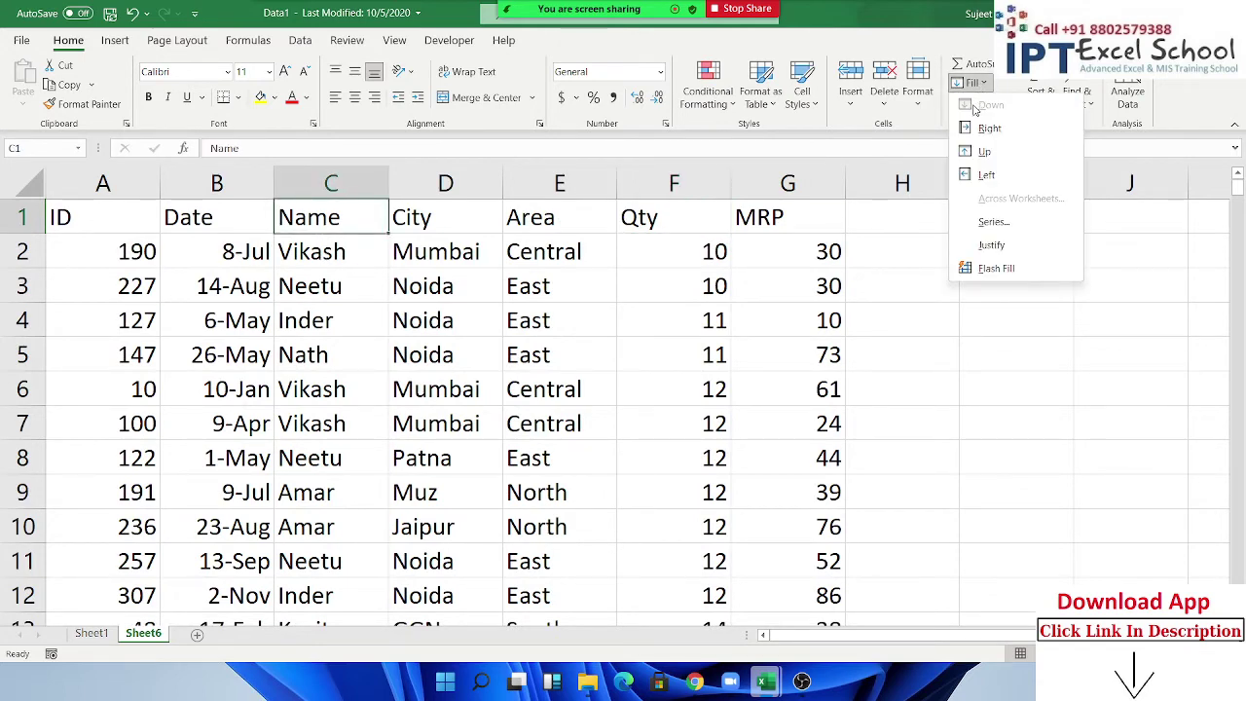
{"action": "left_click", "coordinate": [1053, 92]}
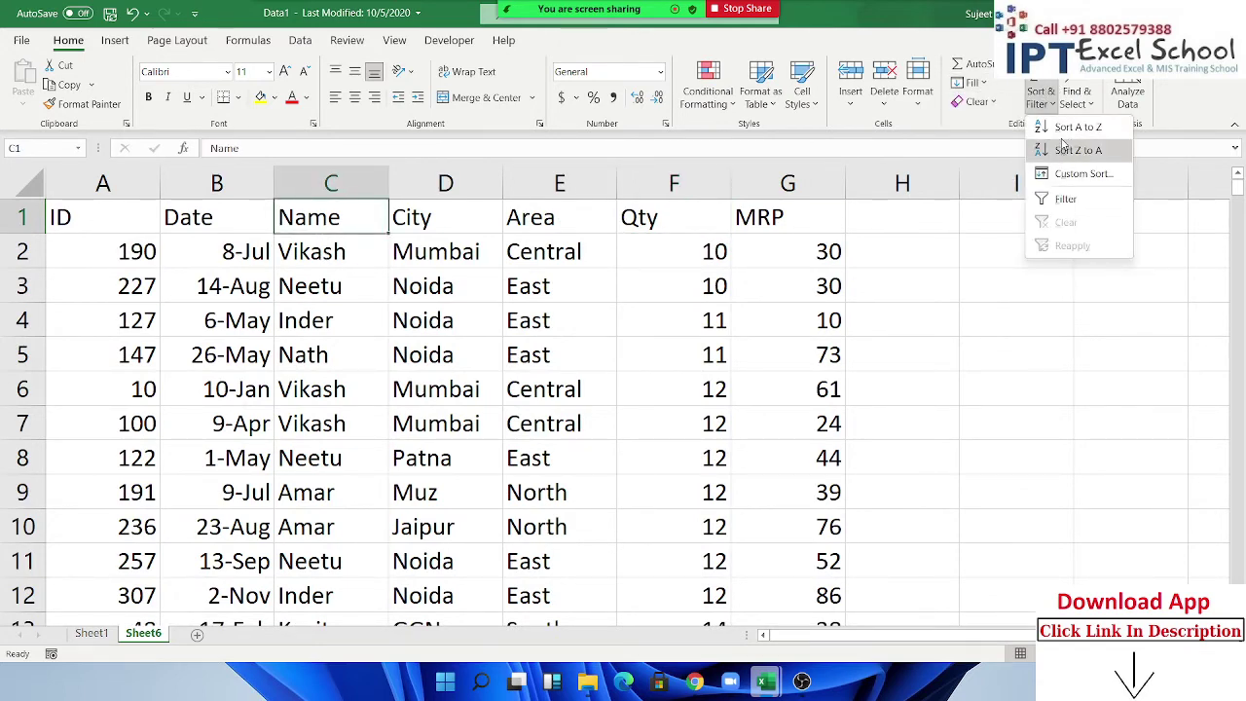
{"action": "left_click", "coordinate": [1073, 127]}
{"action": "left_click_drag", "start_coordinate": [450, 253], "coordinate": [441, 607]}
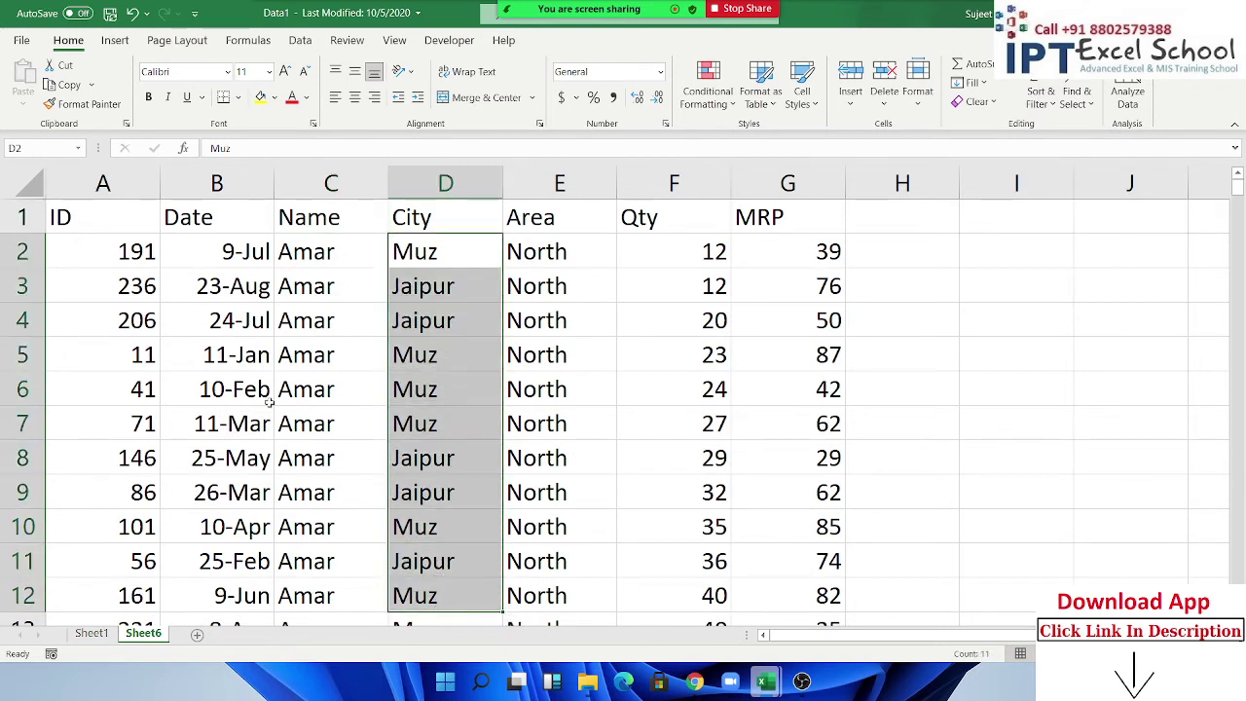
{"action": "left_click_drag", "start_coordinate": [440, 315], "coordinate": [451, 255]}
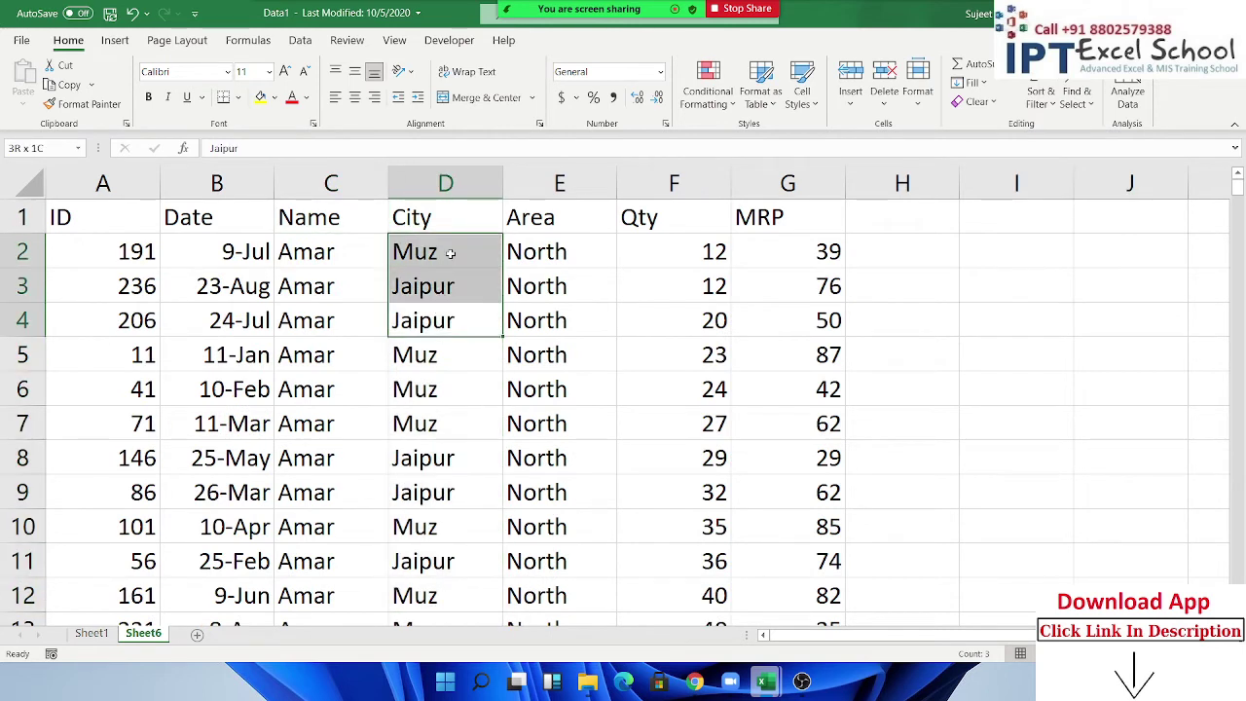
{"action": "left_click_drag", "start_coordinate": [420, 424], "coordinate": [421, 366]}
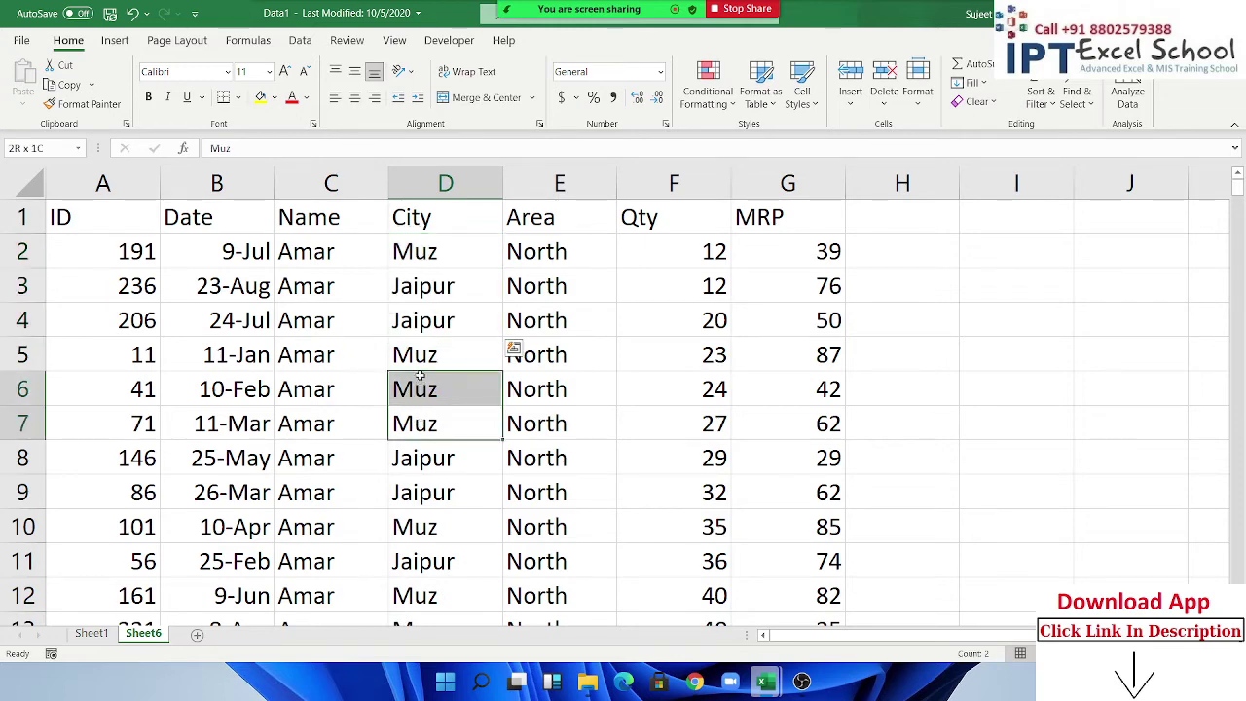
{"action": "scroll", "coordinate": [422, 363], "scroll_direction": "down", "scroll_amount": 2}
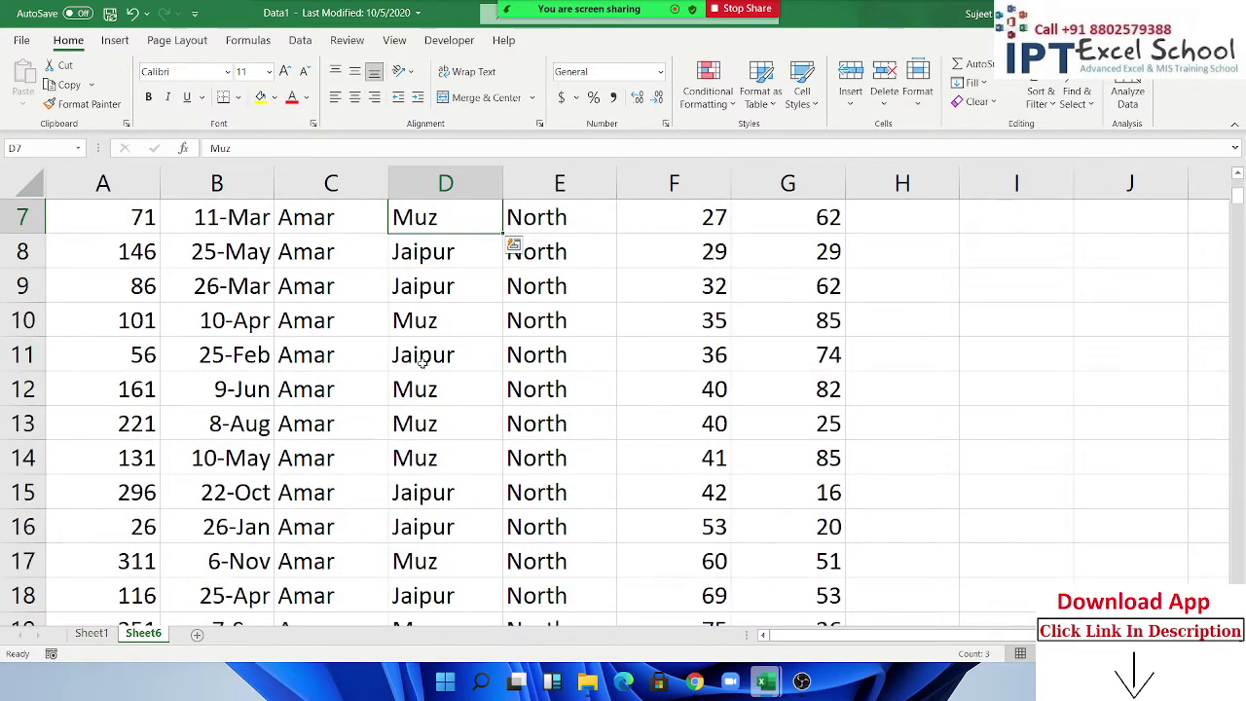
{"action": "scroll", "coordinate": [422, 363], "scroll_direction": "up", "scroll_amount": 2}
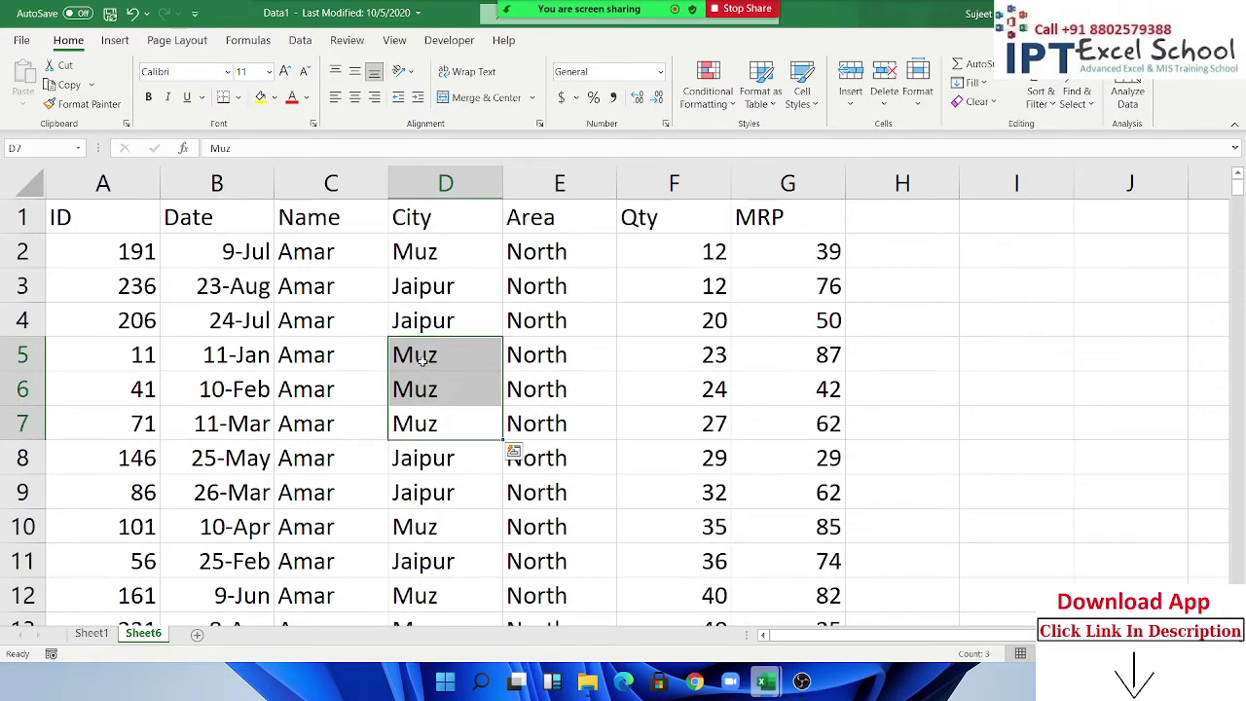
{"action": "left_click", "coordinate": [317, 248]}
{"action": "left_click", "coordinate": [1040, 98]}
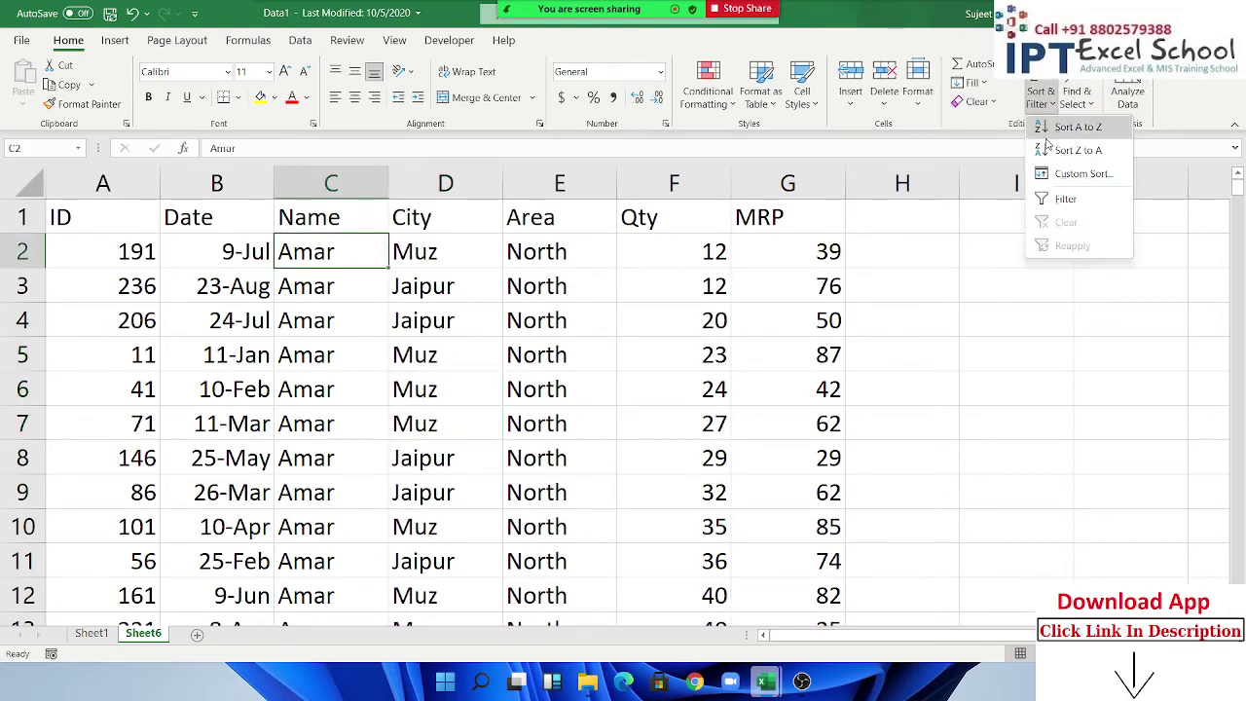
{"action": "left_click", "coordinate": [1053, 176]}
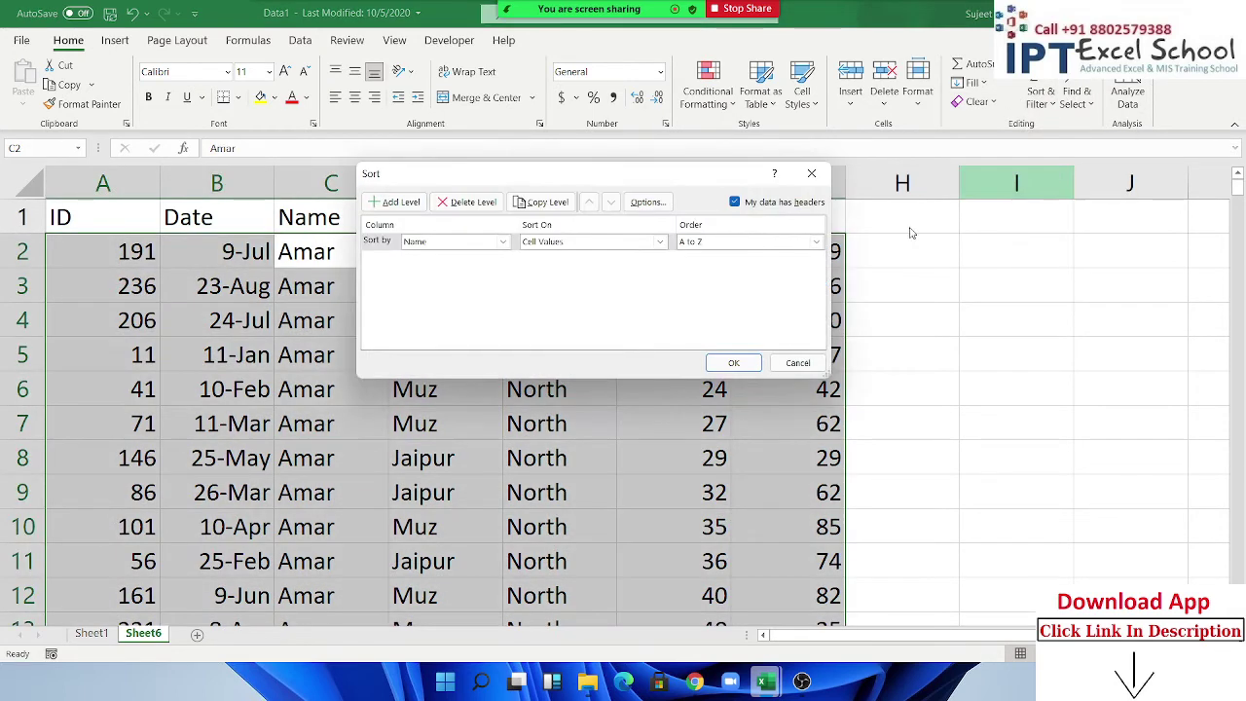
{"action": "left_click", "coordinate": [486, 246]}
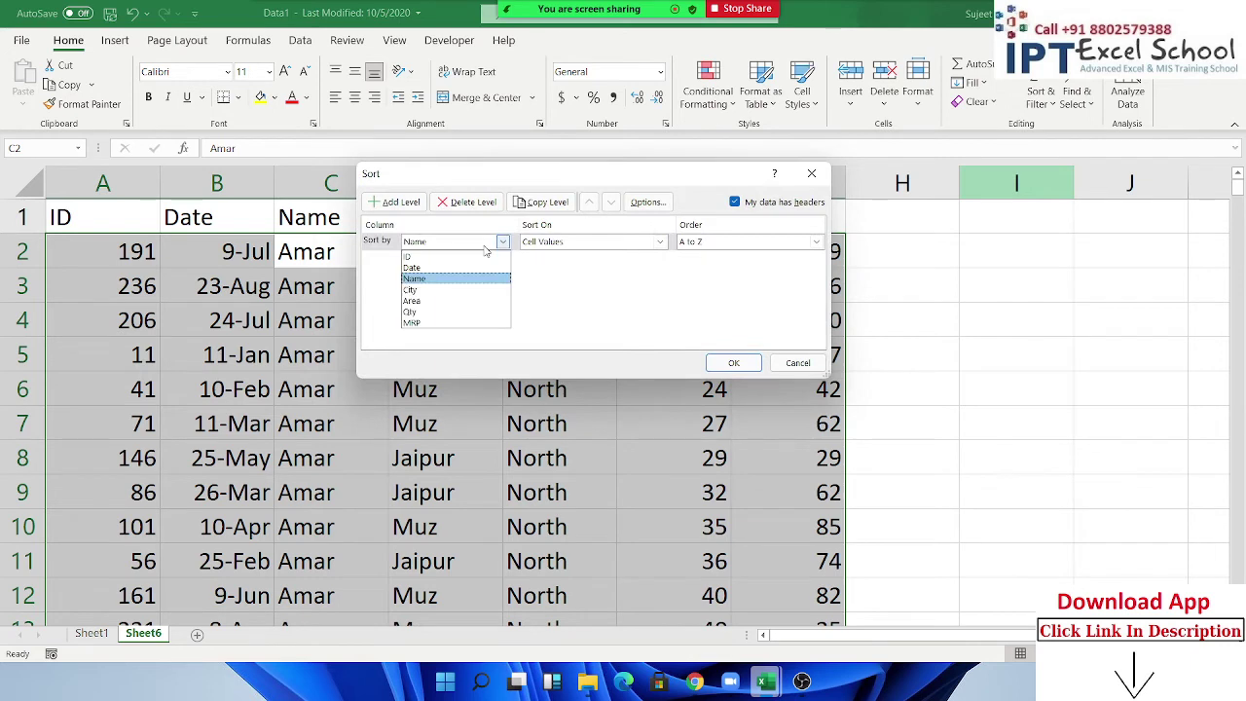
{"action": "left_click", "coordinate": [486, 249]}
{"action": "left_click", "coordinate": [392, 201]}
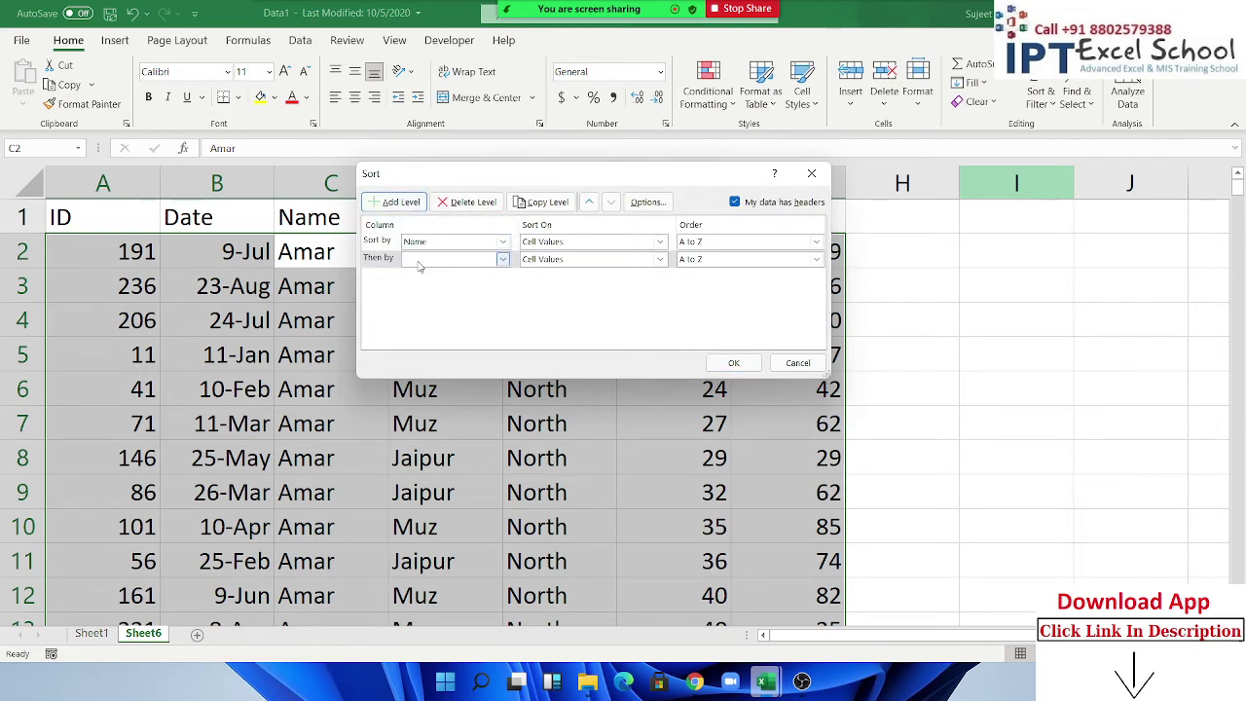
{"action": "left_click", "coordinate": [420, 261]}
{"action": "left_click", "coordinate": [423, 309]}
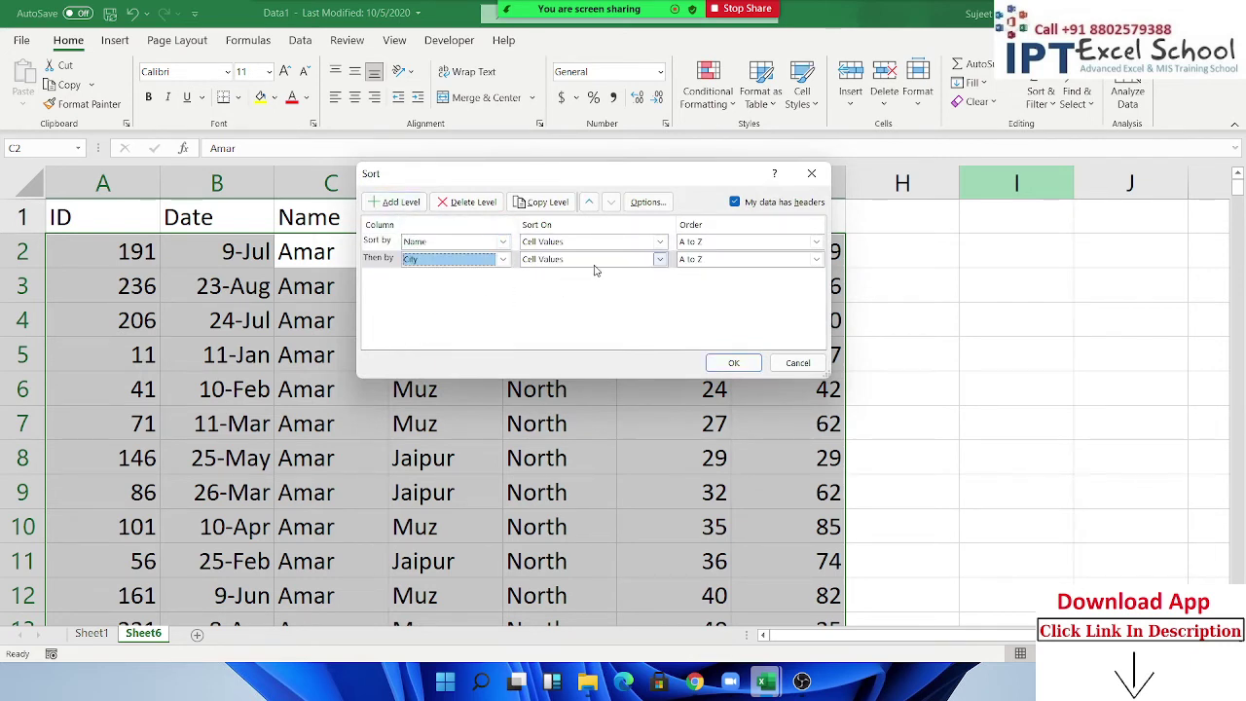
{"action": "left_click", "coordinate": [732, 362]}
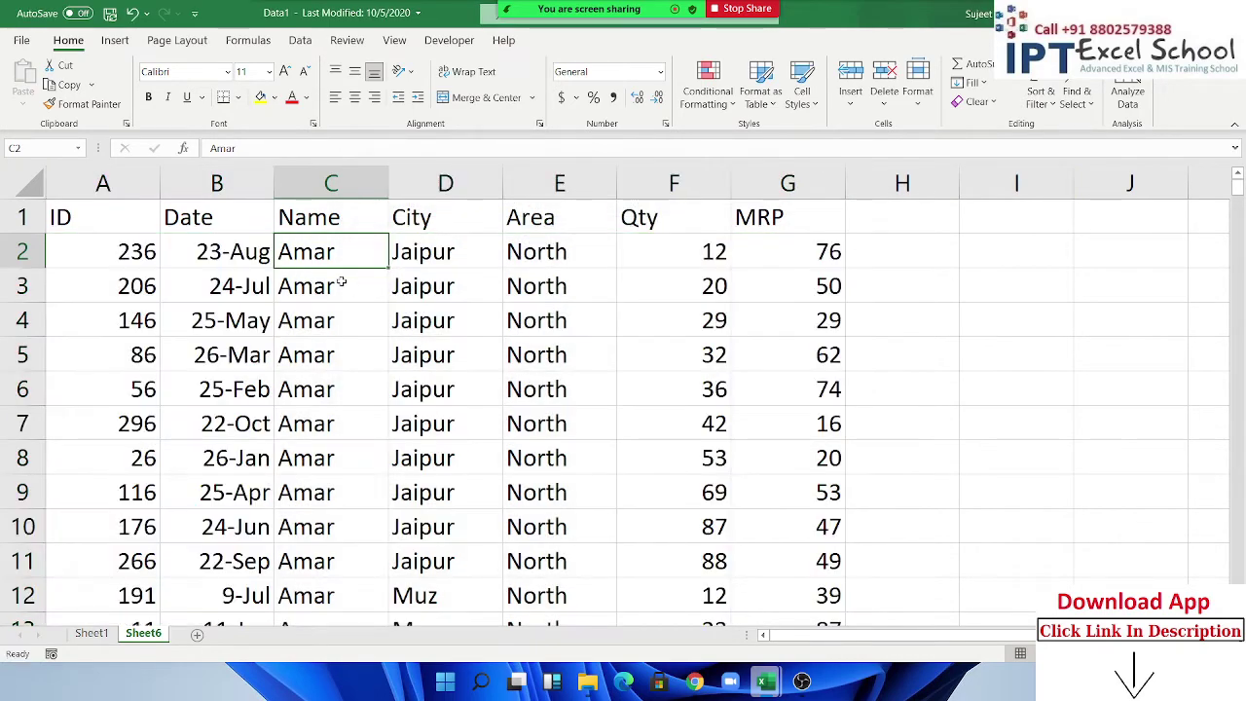
{"action": "scroll", "coordinate": [442, 320], "scroll_direction": "down", "scroll_amount": 2}
{"action": "scroll", "coordinate": [441, 319], "scroll_direction": "down", "scroll_amount": 2}
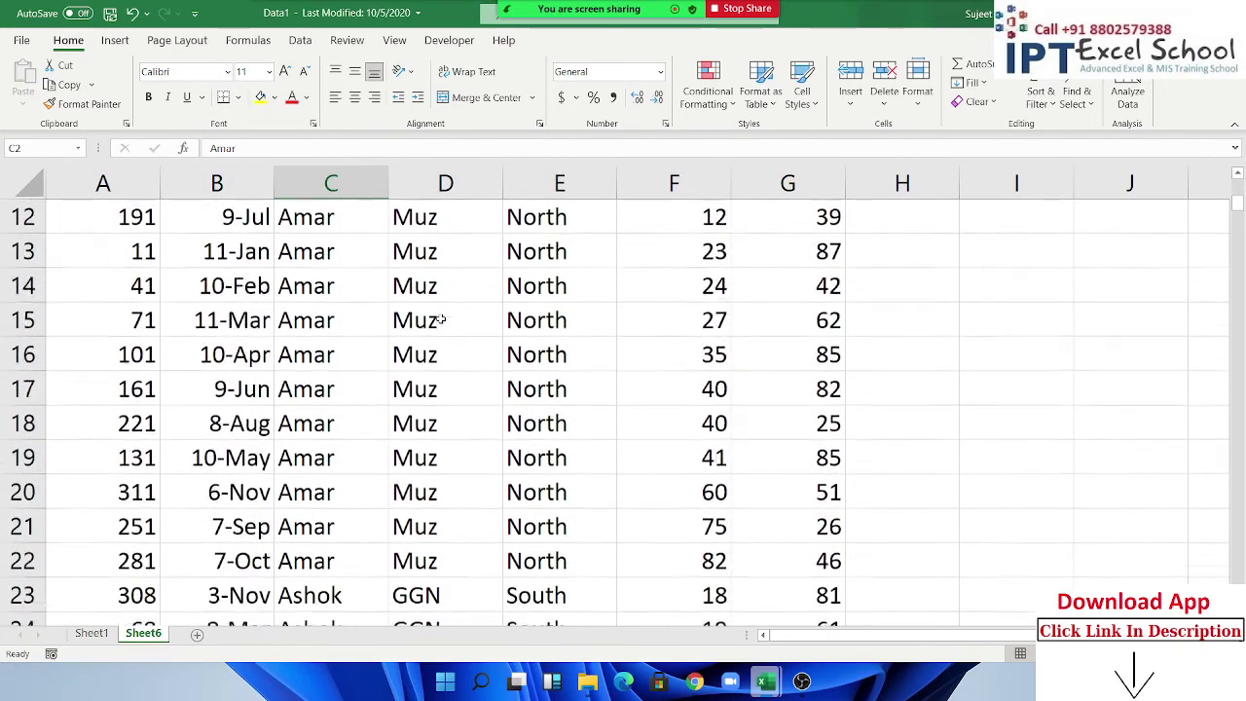
{"action": "scroll", "coordinate": [441, 319], "scroll_direction": "down", "scroll_amount": 3}
{"action": "scroll", "coordinate": [441, 319], "scroll_direction": "up", "scroll_amount": 3}
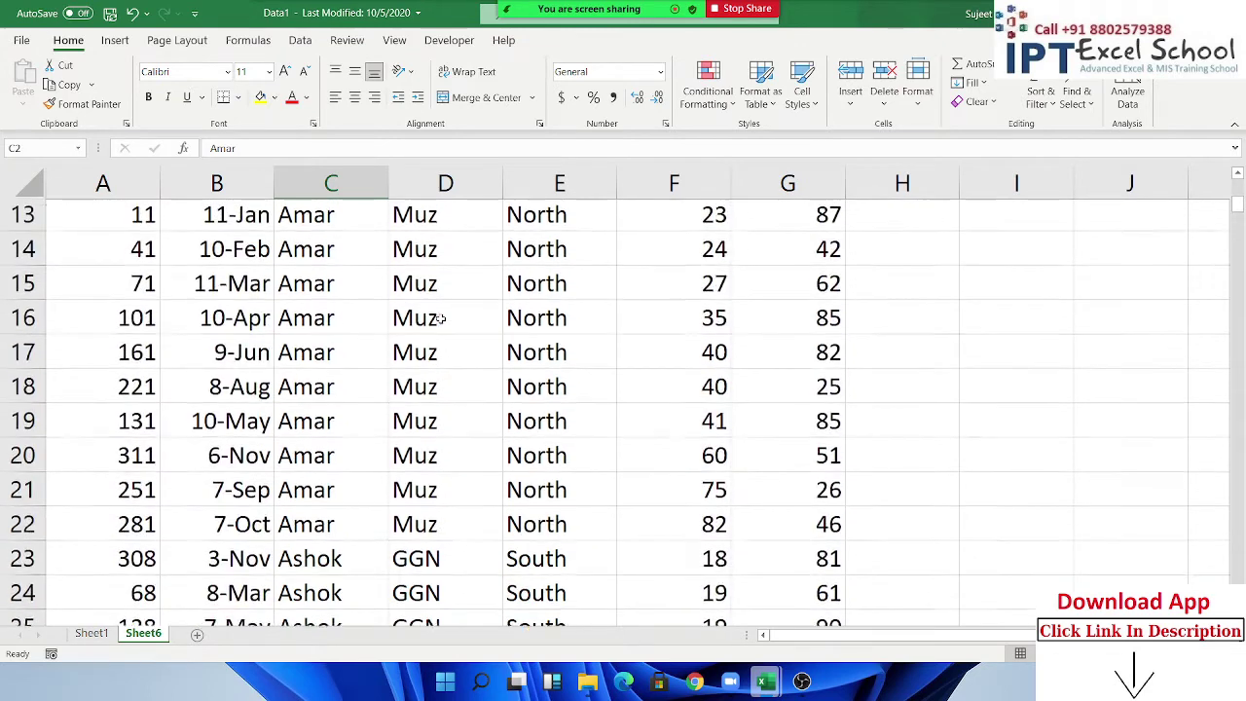
{"action": "scroll", "coordinate": [441, 319], "scroll_direction": "up", "scroll_amount": 4}
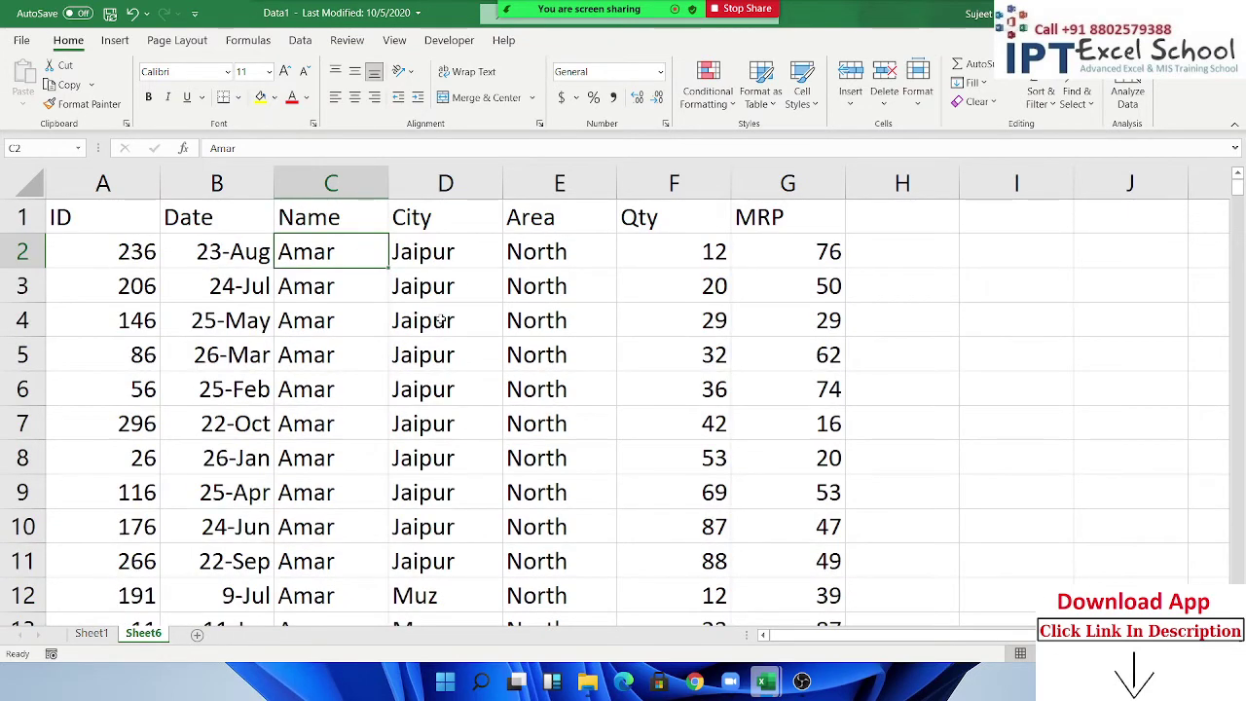
{"action": "left_click", "coordinate": [537, 245]}
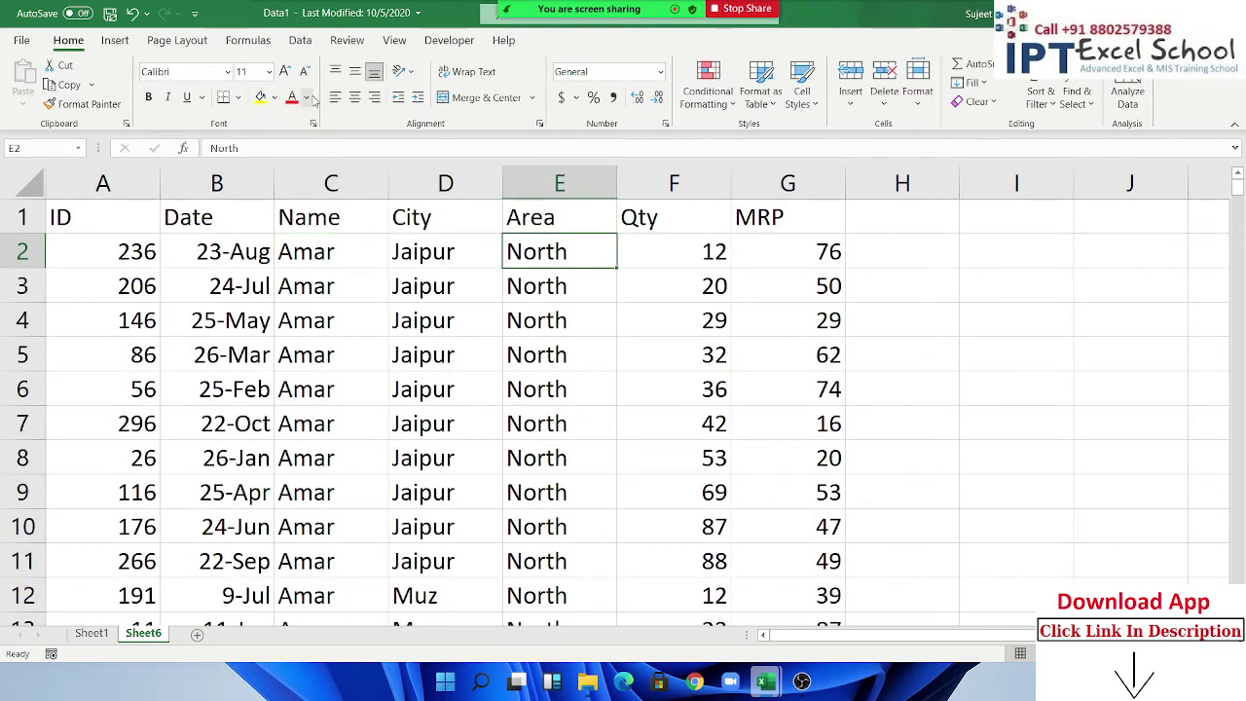
{"action": "left_click", "coordinate": [398, 277]}
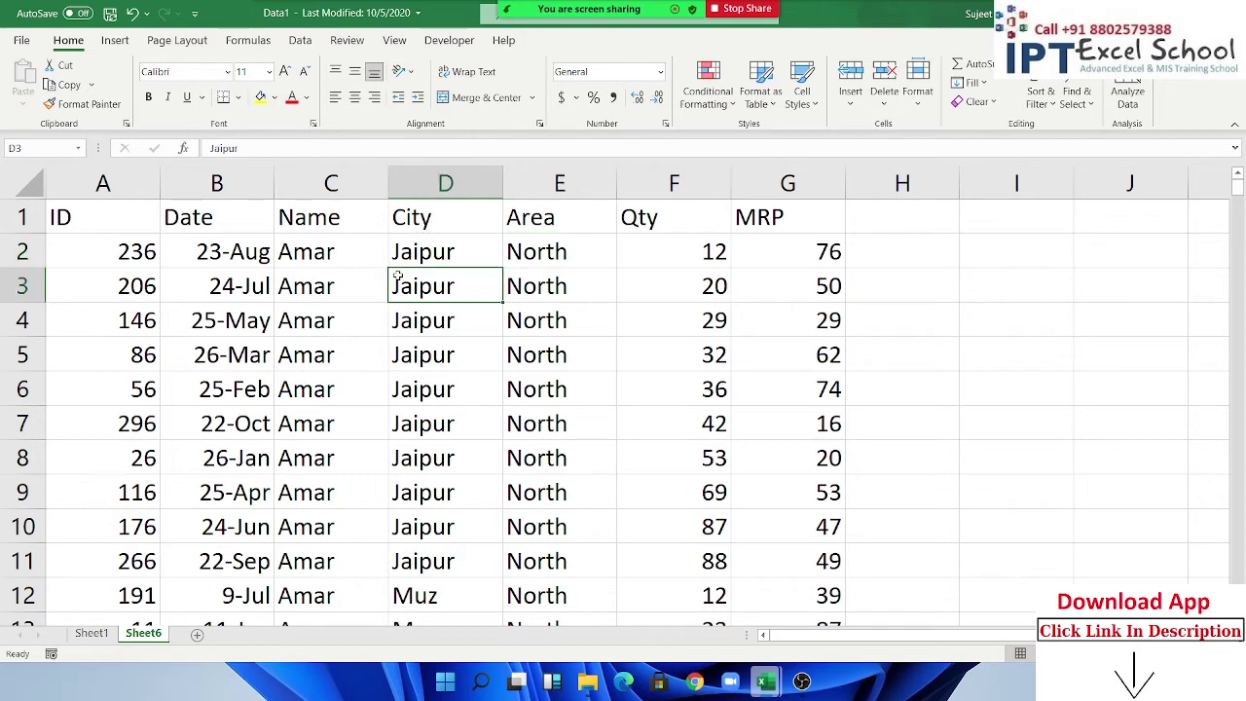
{"action": "scroll", "coordinate": [371, 281], "scroll_direction": "down", "scroll_amount": 1}
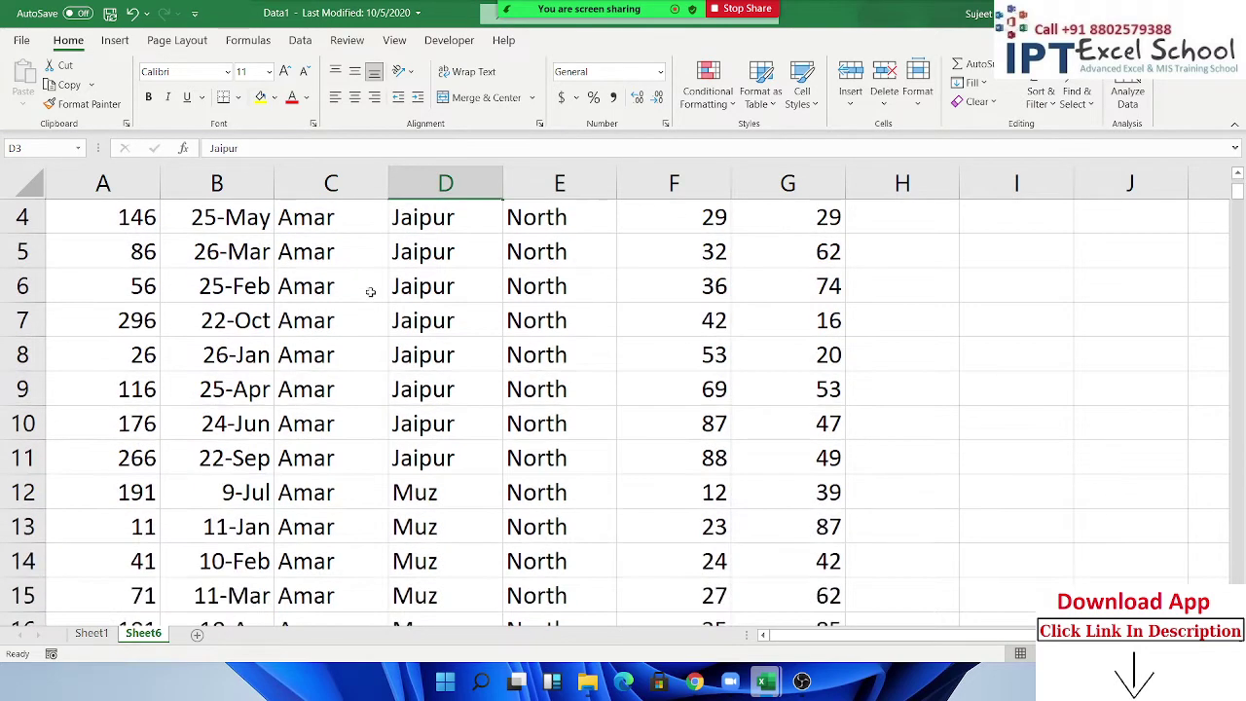
{"action": "scroll", "coordinate": [371, 292], "scroll_direction": "up", "scroll_amount": 1}
Change the Amar entry in C6 to lowercase amar.
{"action": "left_click", "coordinate": [297, 400]}
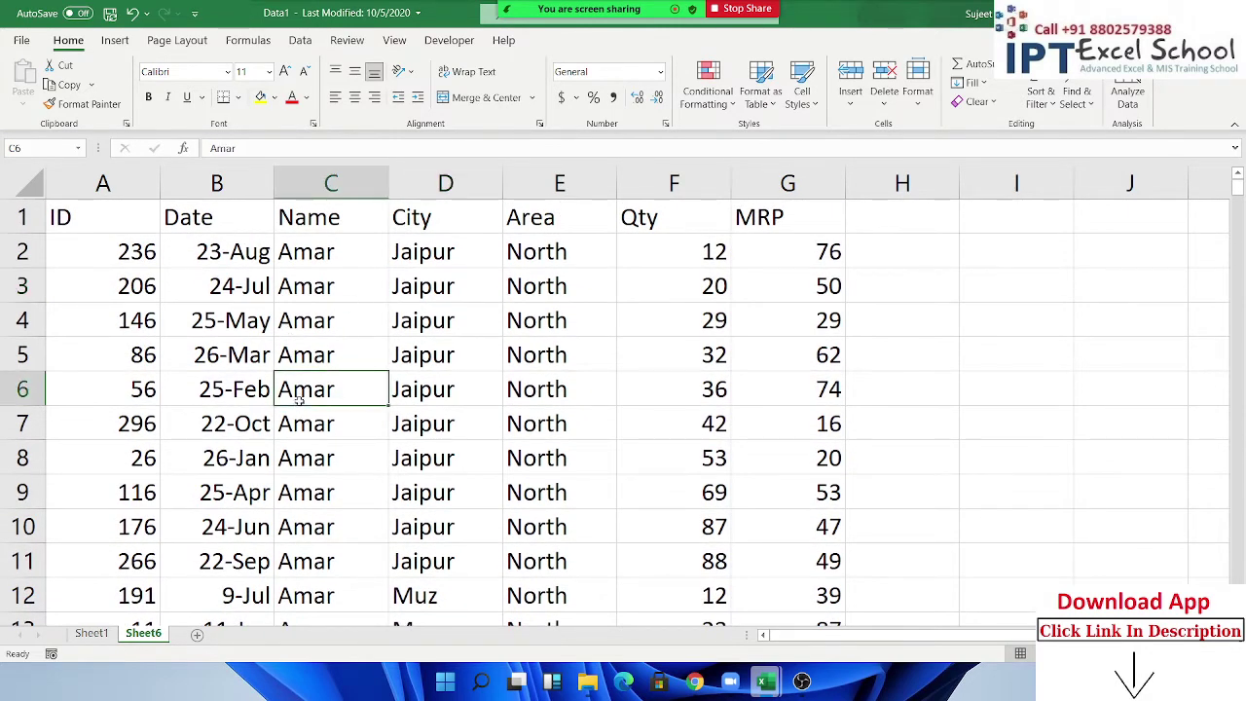
{"action": "type", "text": "am"}
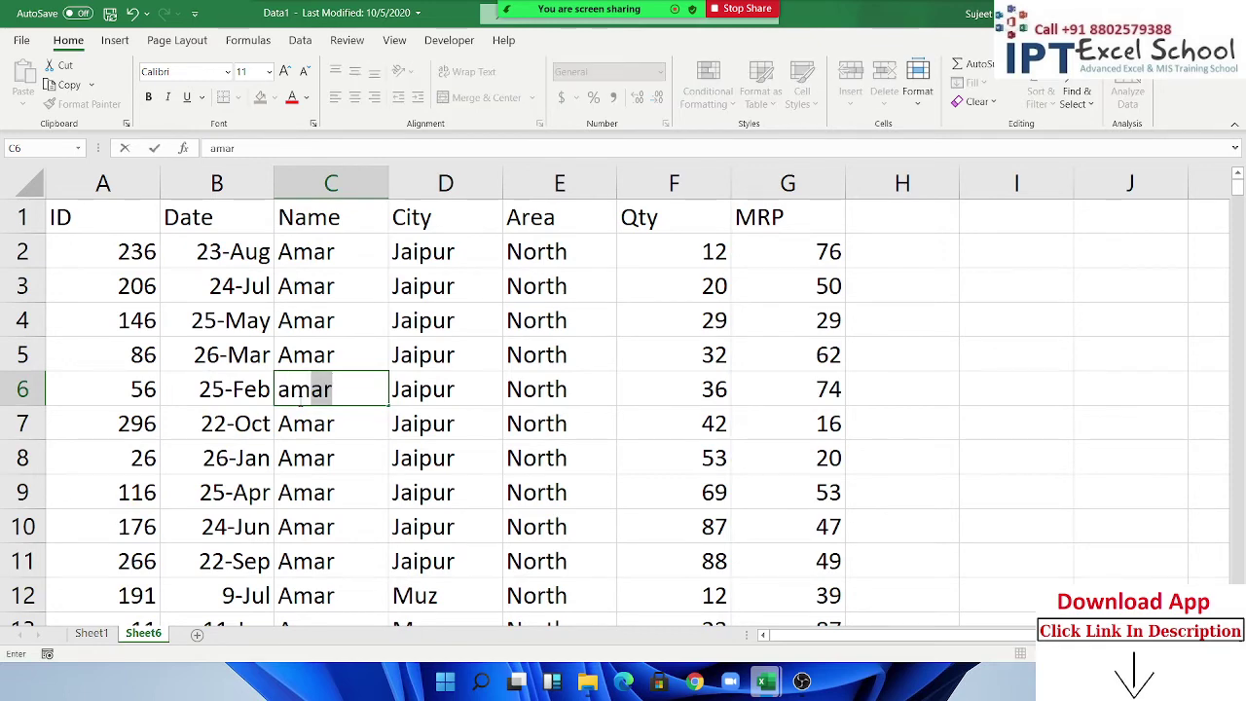
{"action": "key", "text": "Return"}
{"action": "left_click", "coordinate": [300, 407]}
{"action": "type", "text": "a"}
{"action": "type", "text": "mar"}
{"action": "key", "text": "Return"}
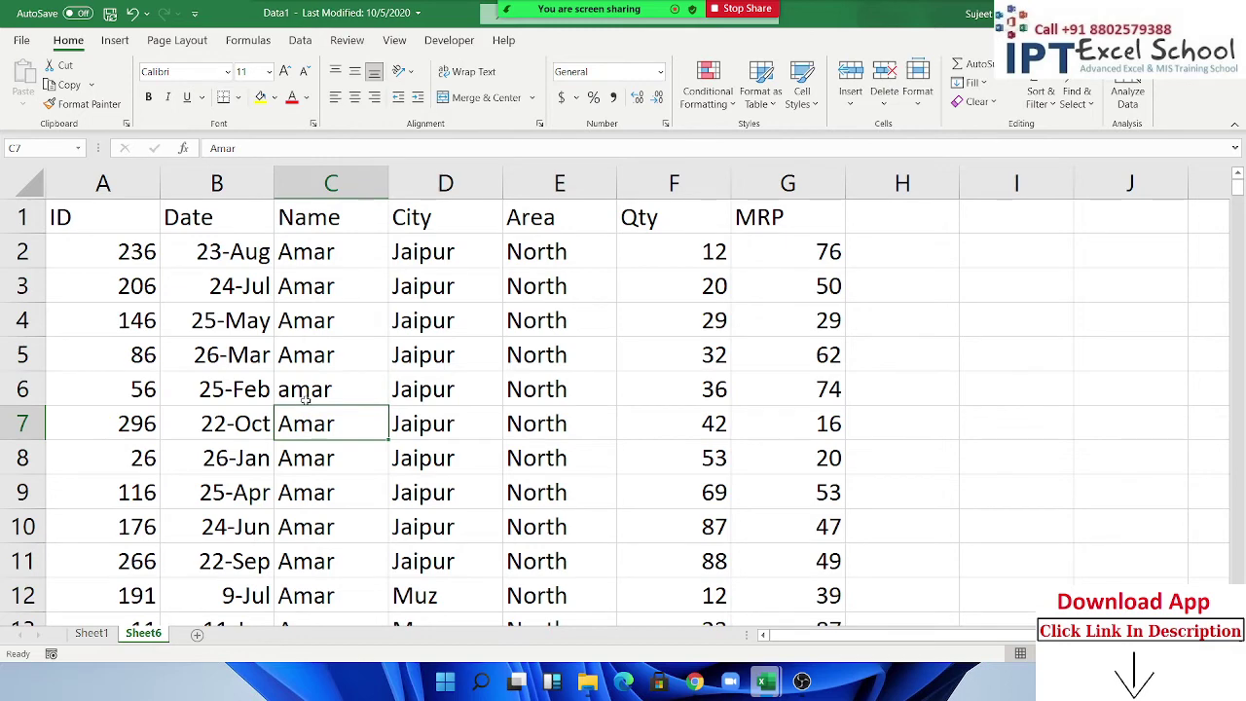
Copy the lowercase amar from C6 into C13 and C22.
{"action": "left_click", "coordinate": [307, 393]}
{"action": "scroll", "coordinate": [308, 393], "scroll_direction": "down", "scroll_amount": 2}
{"action": "key", "text": "ctrl+c"}
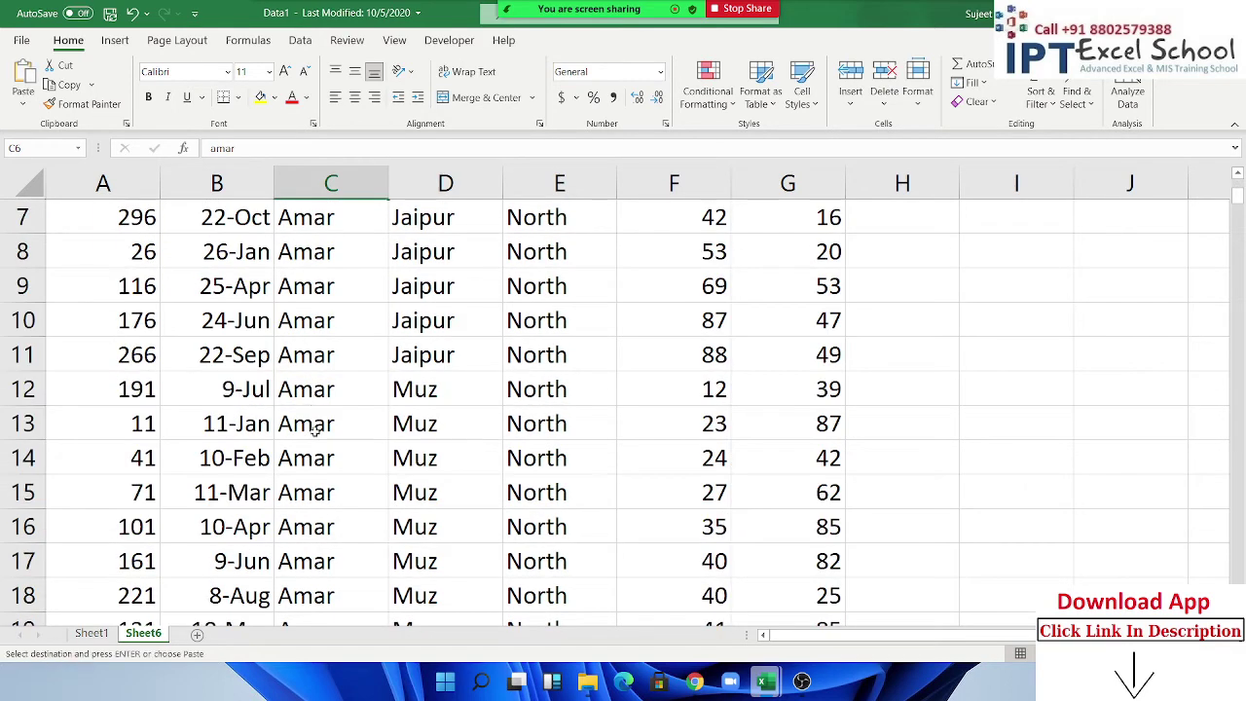
{"action": "left_click", "coordinate": [306, 424]}
{"action": "key", "text": "ctrl+v"}
{"action": "scroll", "coordinate": [304, 432], "scroll_direction": "down", "scroll_amount": 3}
{"action": "left_click", "coordinate": [304, 431]}
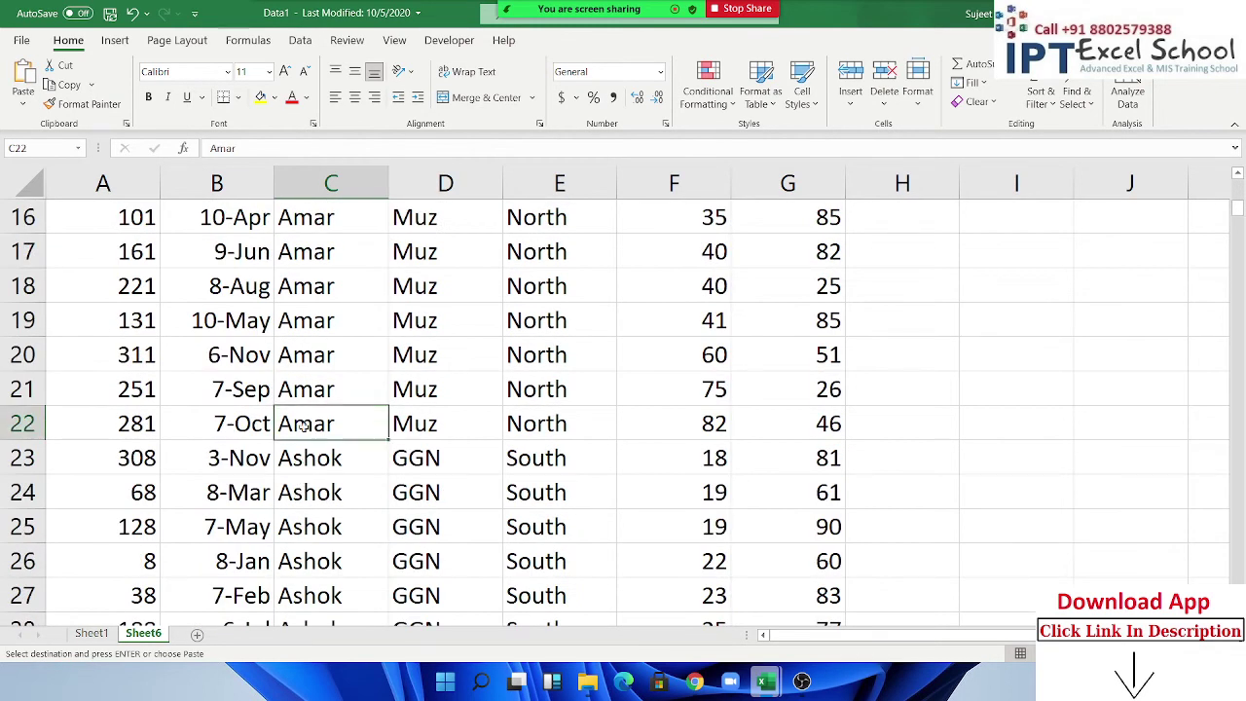
{"action": "key", "text": "ctrl+v"}
{"action": "scroll", "coordinate": [370, 419], "scroll_direction": "up", "scroll_amount": 3}
{"action": "scroll", "coordinate": [370, 419], "scroll_direction": "up", "scroll_amount": 2}
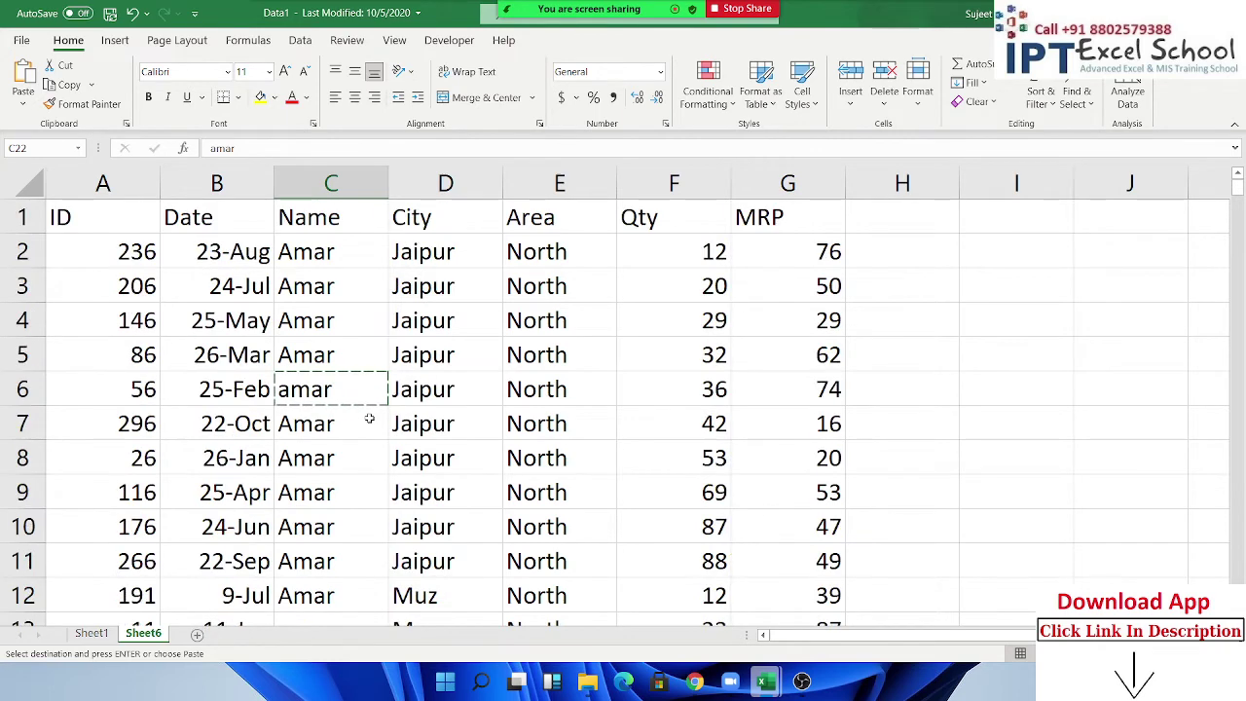
{"action": "scroll", "coordinate": [370, 419], "scroll_direction": "down", "scroll_amount": 4}
{"action": "scroll", "coordinate": [370, 419], "scroll_direction": "down", "scroll_amount": 1}
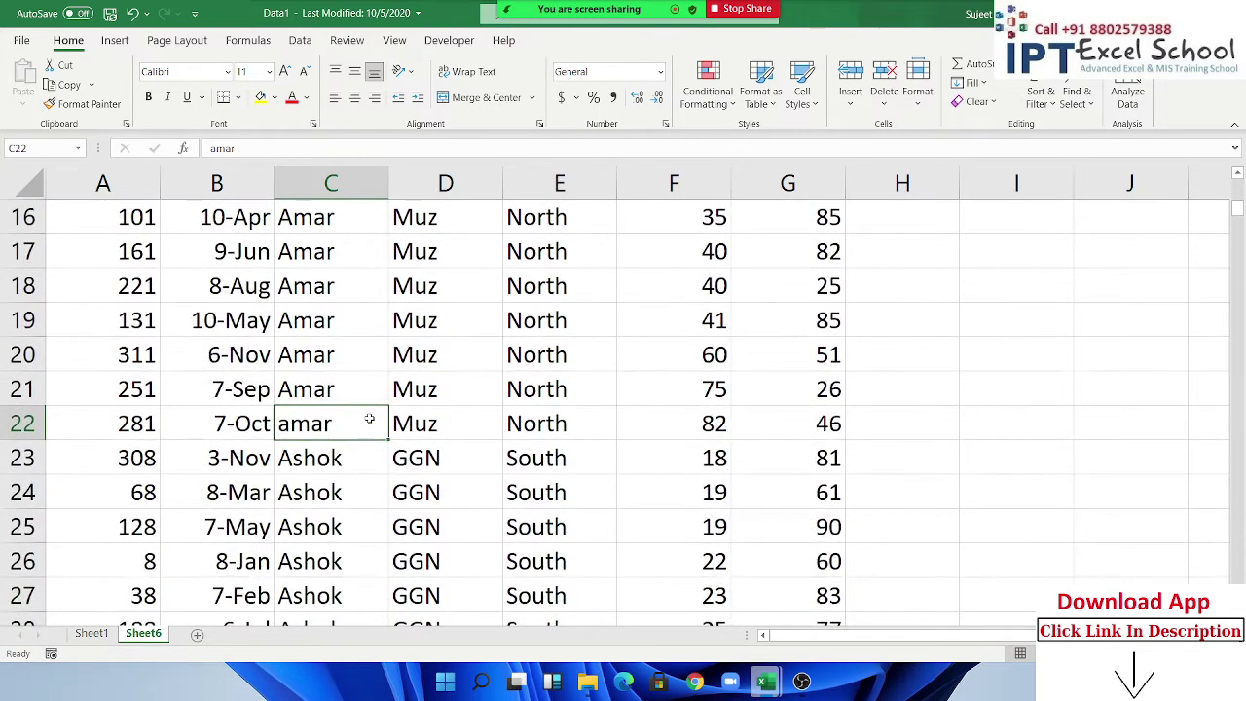
{"action": "scroll", "coordinate": [370, 419], "scroll_direction": "up", "scroll_amount": 5}
{"action": "key", "text": "Escape"}
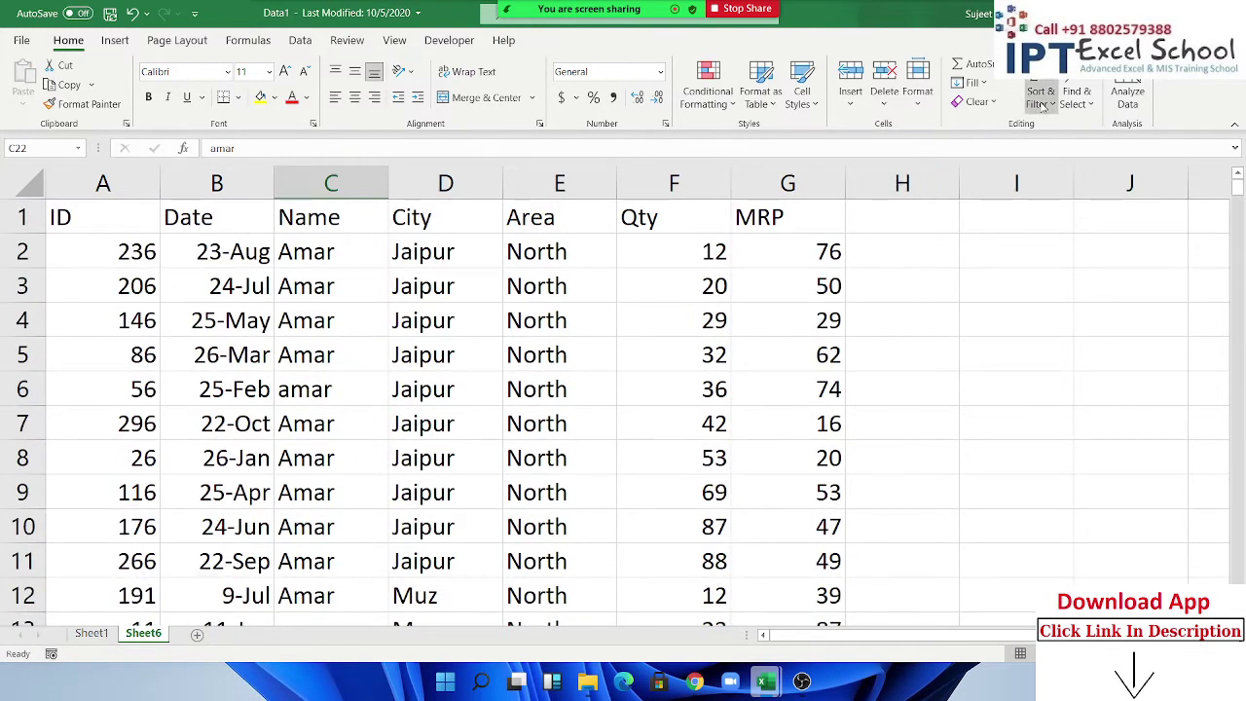
Re-sort by Name then City with Case sensitive on, putting amar rows first.
{"action": "left_click", "coordinate": [1040, 97]}
{"action": "left_click", "coordinate": [1069, 175]}
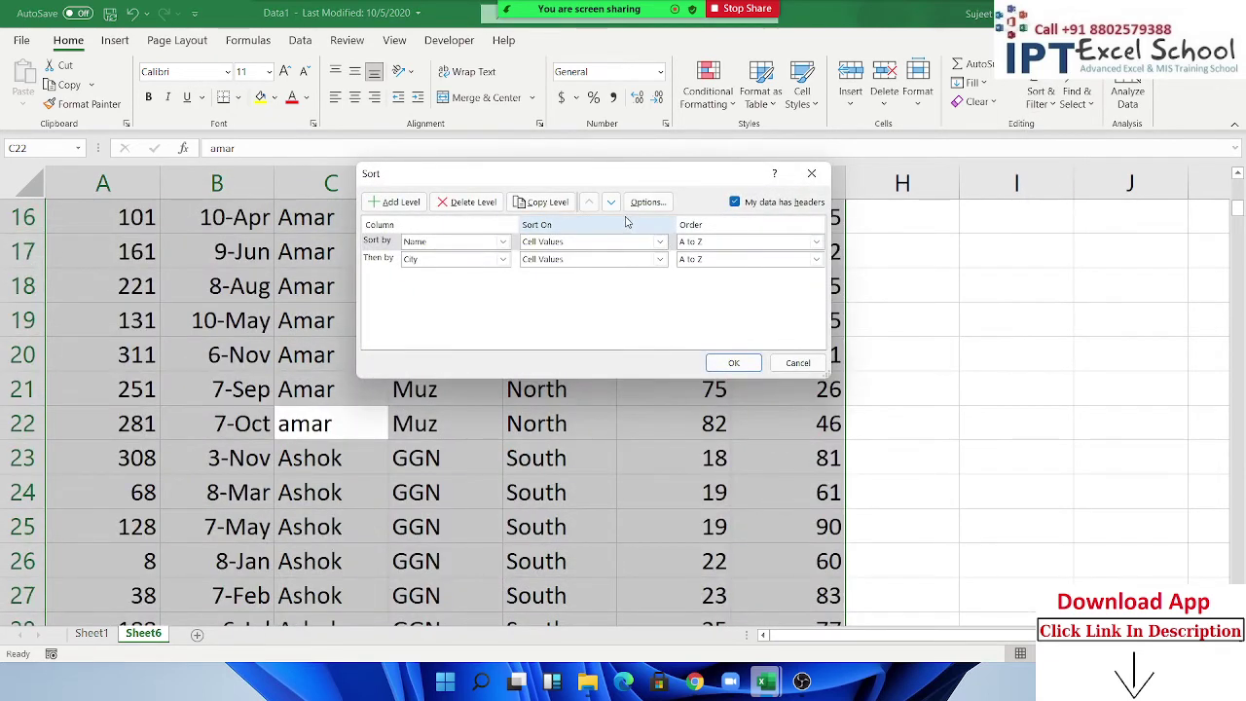
{"action": "left_click", "coordinate": [646, 202]}
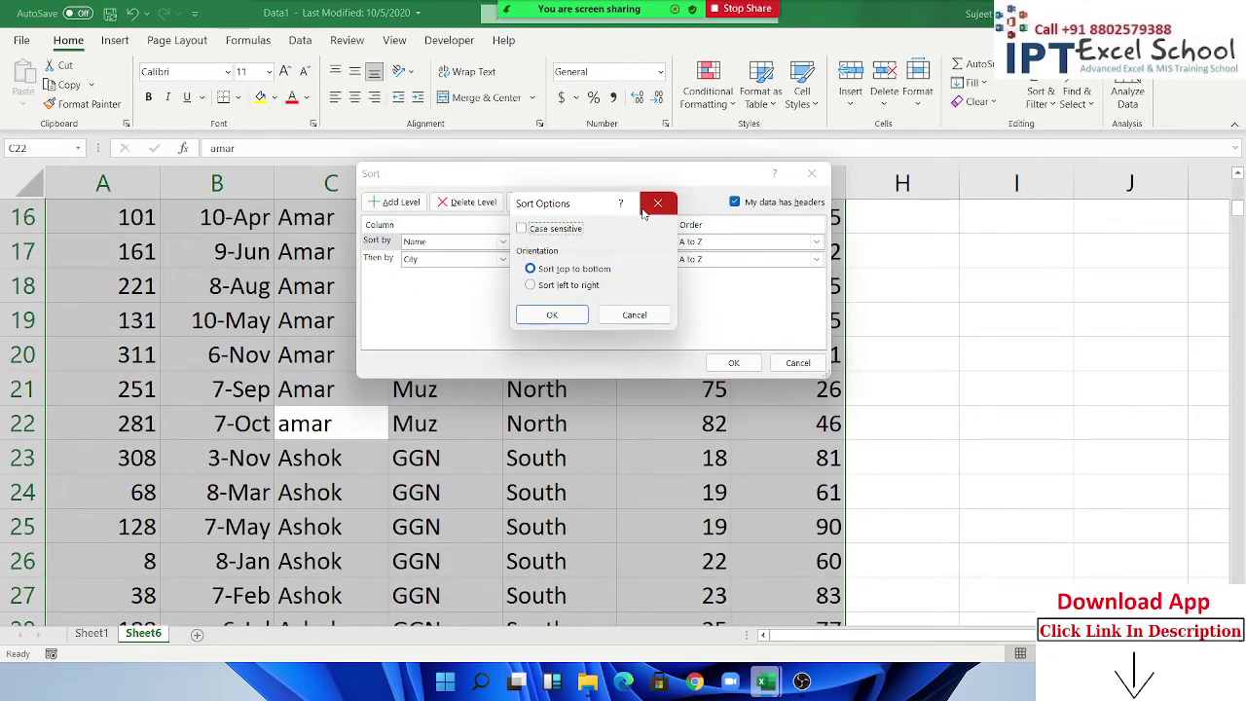
{"action": "left_click", "coordinate": [527, 229]}
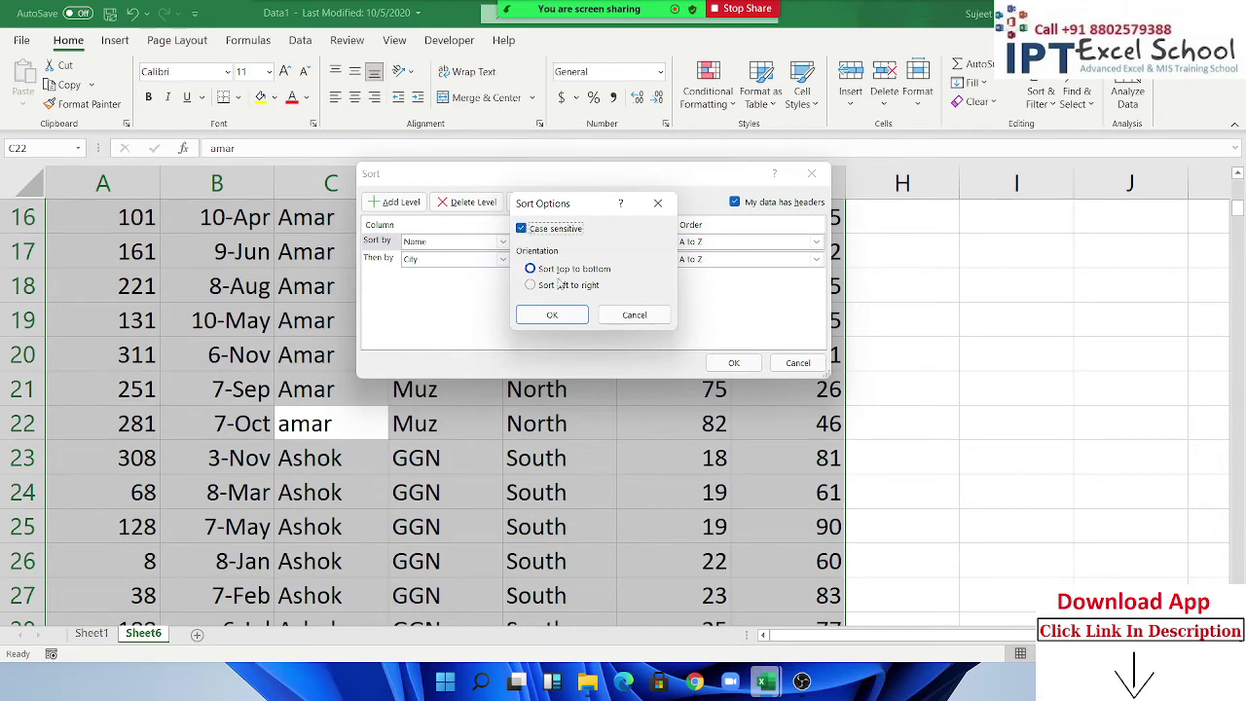
{"action": "left_click", "coordinate": [552, 315]}
{"action": "left_click", "coordinate": [732, 363]}
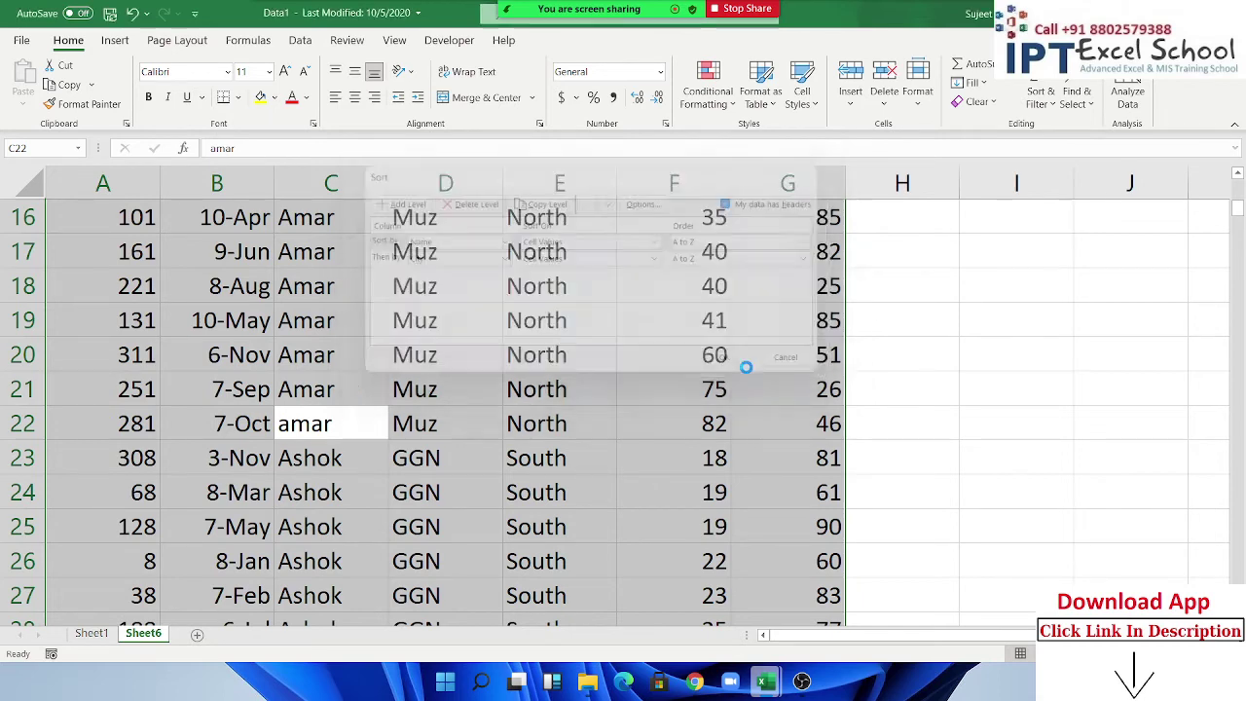
{"action": "scroll", "coordinate": [379, 354], "scroll_direction": "up", "scroll_amount": 5}
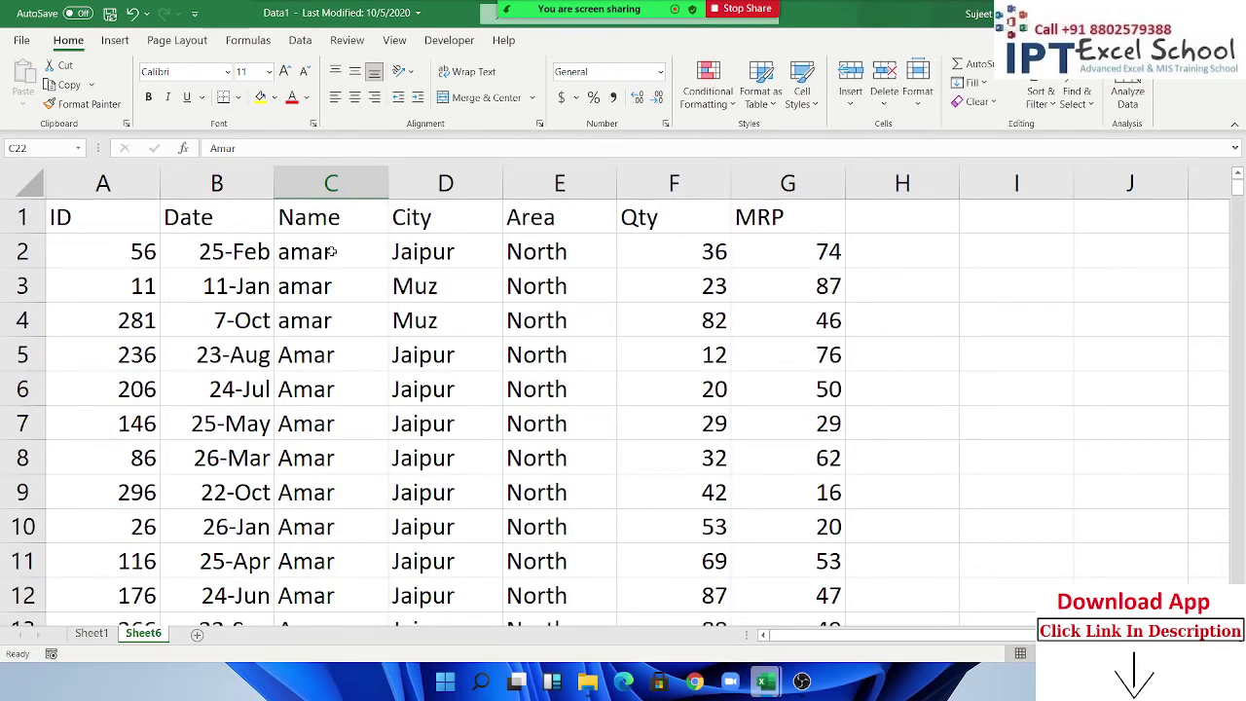
{"action": "left_click_drag", "start_coordinate": [332, 251], "coordinate": [321, 339]}
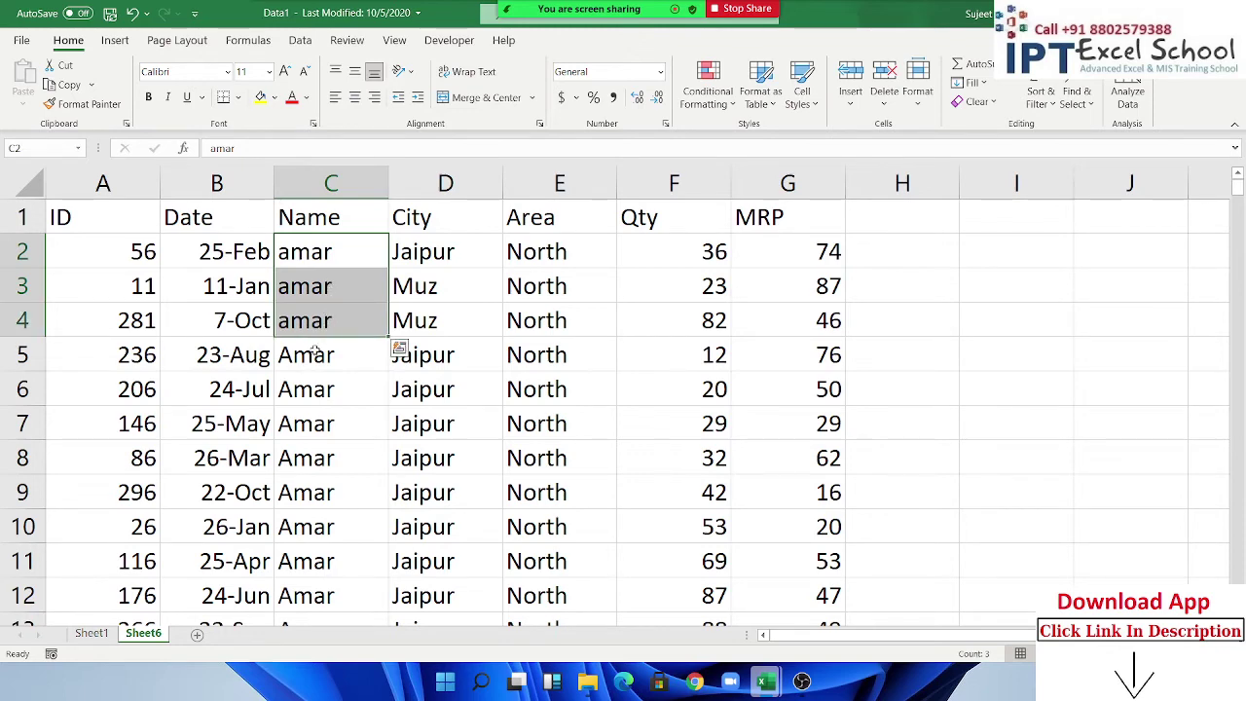
Fill Qty cells F6 (20), F15 (24), F29 (43) and F42 (68) yellow.
{"action": "left_click", "coordinate": [553, 331]}
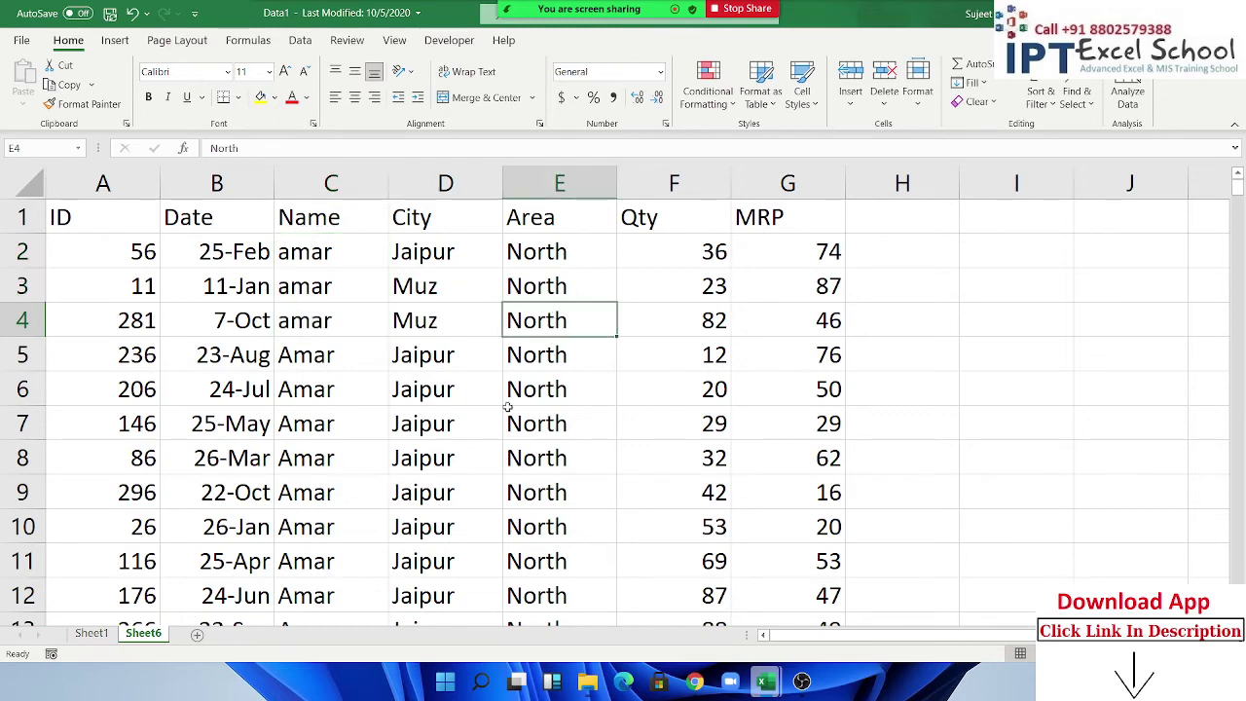
{"action": "left_click", "coordinate": [708, 394]}
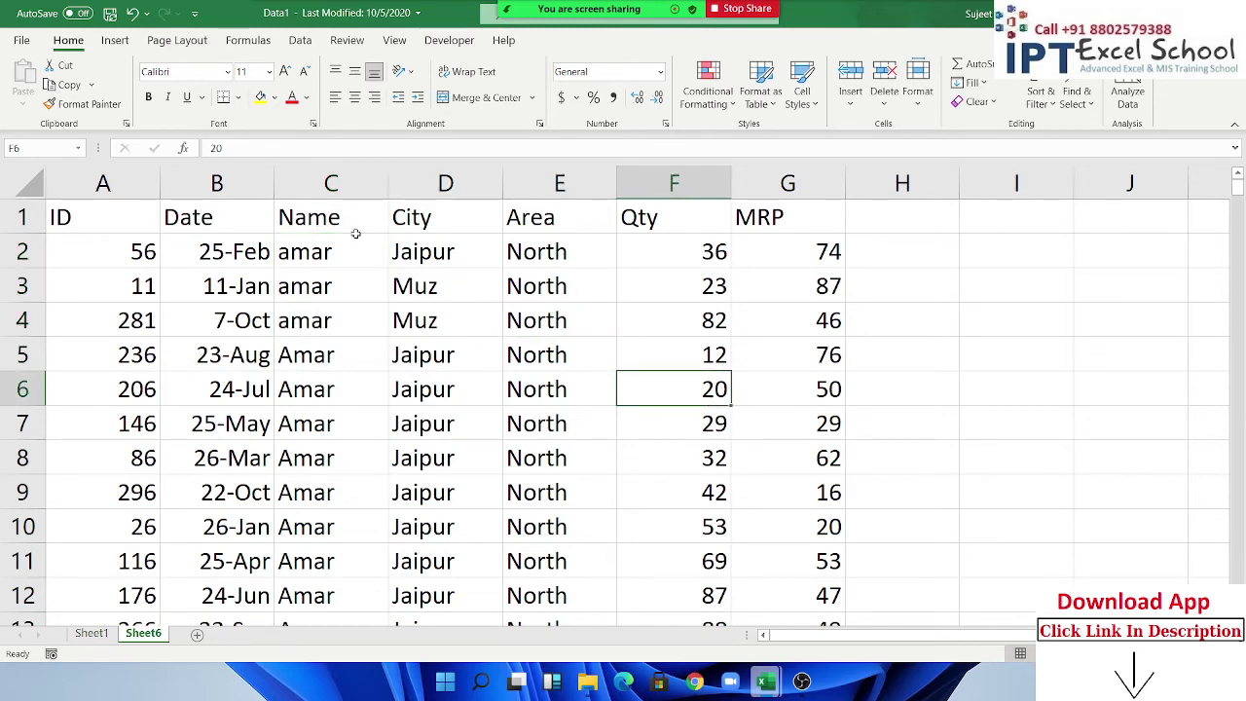
{"action": "left_click", "coordinate": [261, 97]}
{"action": "scroll", "coordinate": [672, 392], "scroll_direction": "down", "scroll_amount": 3}
{"action": "left_click", "coordinate": [676, 392]}
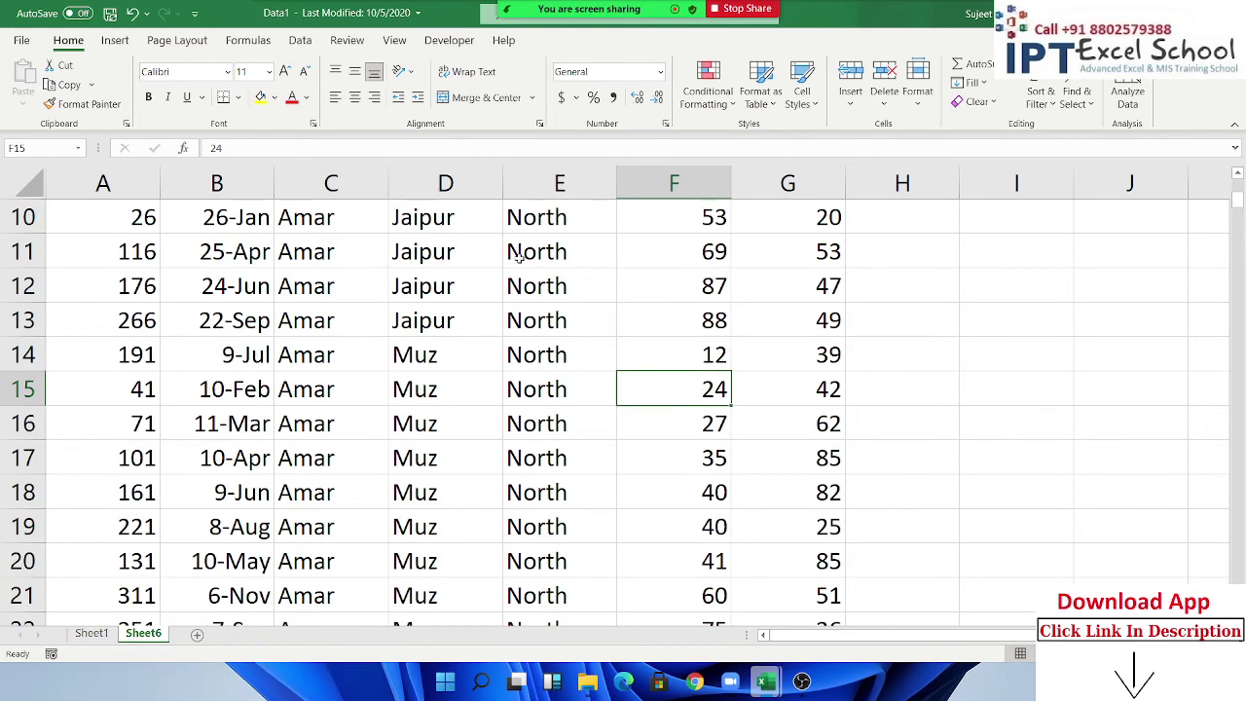
{"action": "left_click", "coordinate": [261, 97]}
{"action": "scroll", "coordinate": [921, 445], "scroll_direction": "down", "scroll_amount": 1}
{"action": "scroll", "coordinate": [772, 471], "scroll_direction": "down", "scroll_amount": 3}
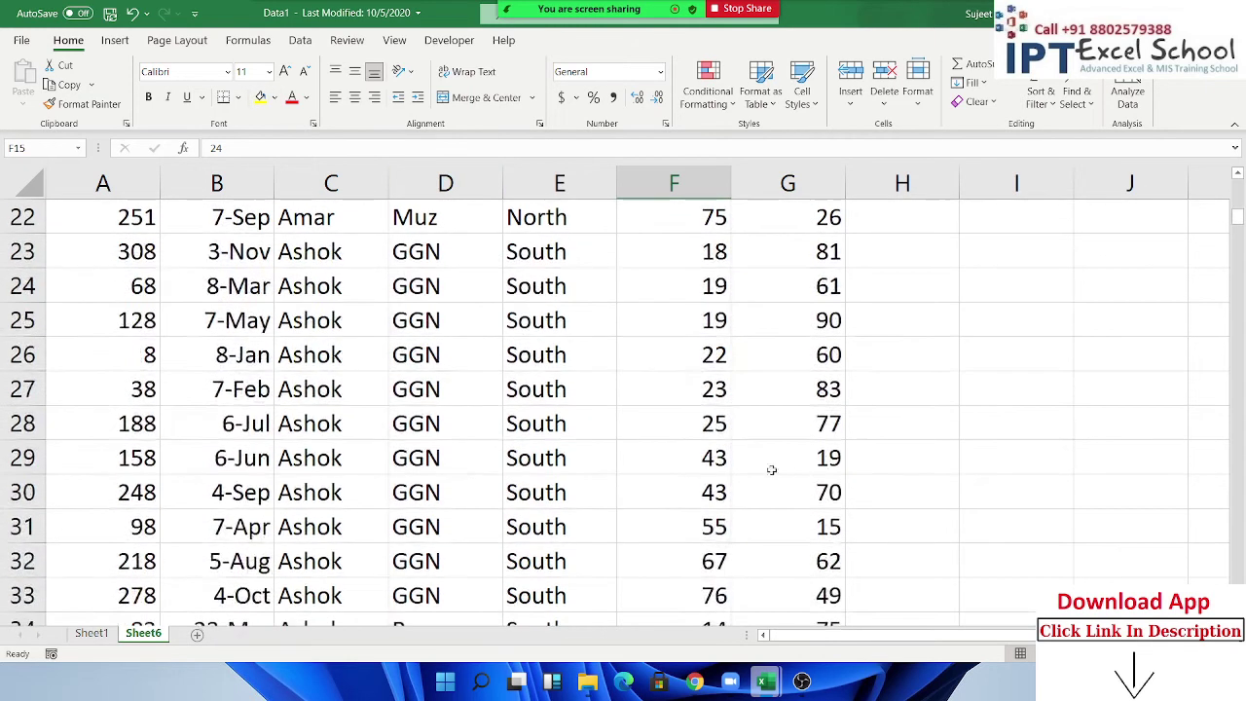
{"action": "left_click", "coordinate": [698, 461]}
{"action": "left_click", "coordinate": [261, 98]}
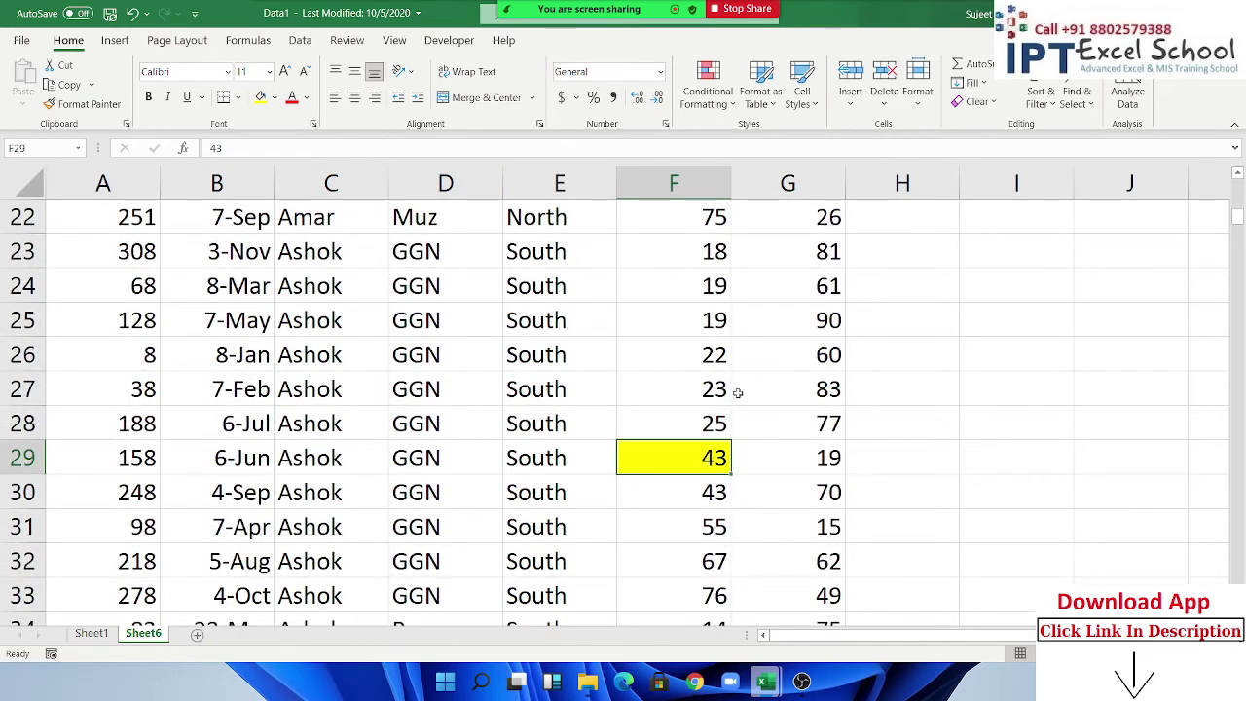
{"action": "scroll", "coordinate": [738, 392], "scroll_direction": "down", "scroll_amount": 4}
{"action": "left_click", "coordinate": [707, 497]}
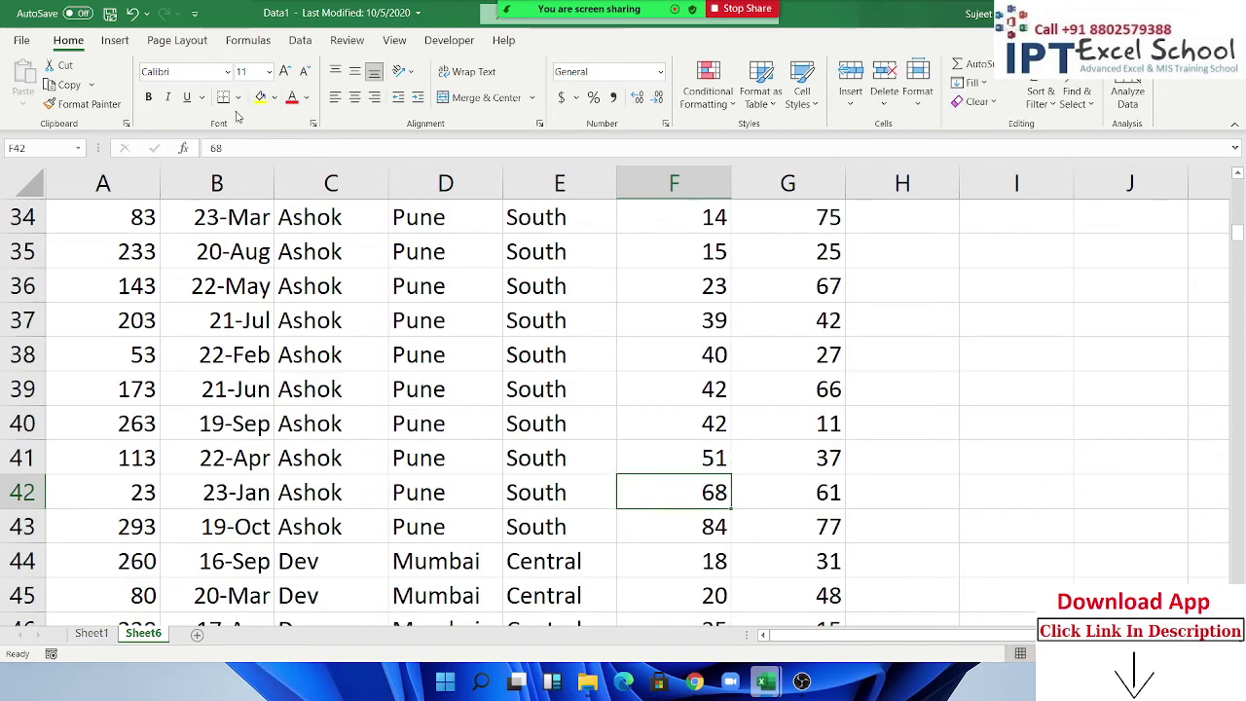
{"action": "left_click", "coordinate": [261, 97]}
{"action": "scroll", "coordinate": [848, 468], "scroll_direction": "down", "scroll_amount": 5}
{"action": "scroll", "coordinate": [850, 455], "scroll_direction": "up", "scroll_amount": 10}
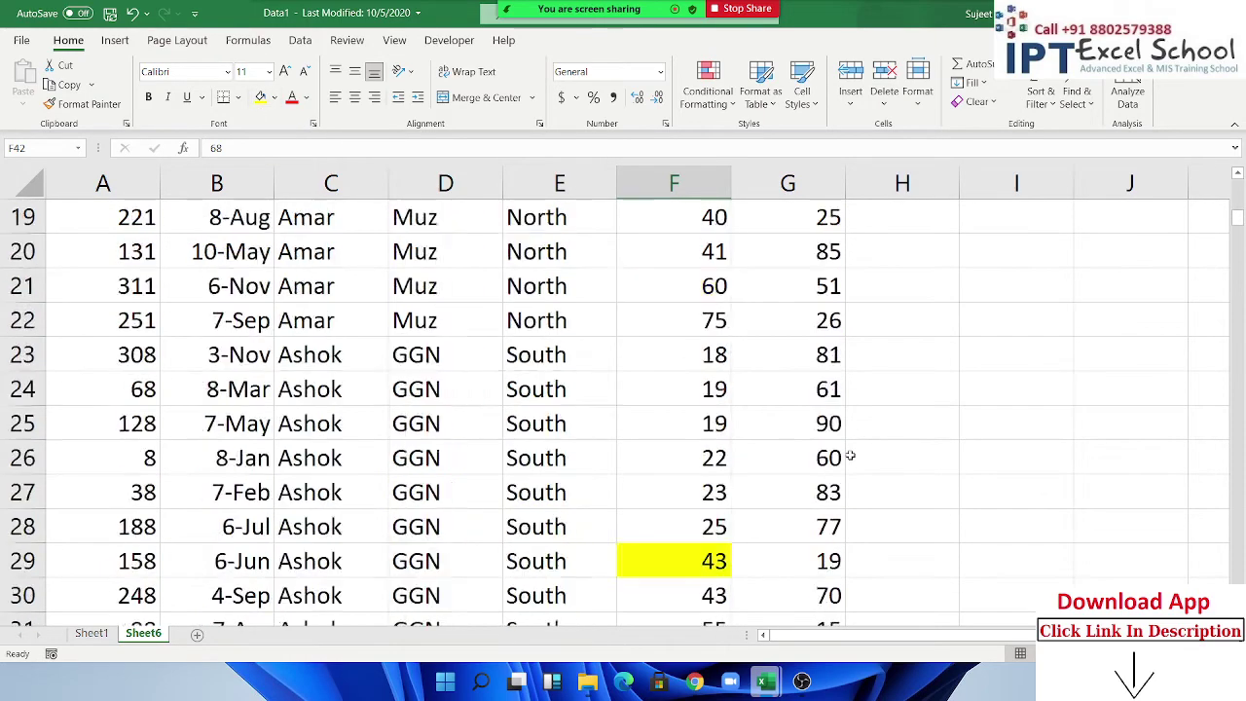
{"action": "scroll", "coordinate": [850, 454], "scroll_direction": "up", "scroll_amount": 2}
{"action": "scroll", "coordinate": [854, 444], "scroll_direction": "up", "scroll_amount": 3}
{"action": "scroll", "coordinate": [926, 458], "scroll_direction": "up", "scroll_amount": 1}
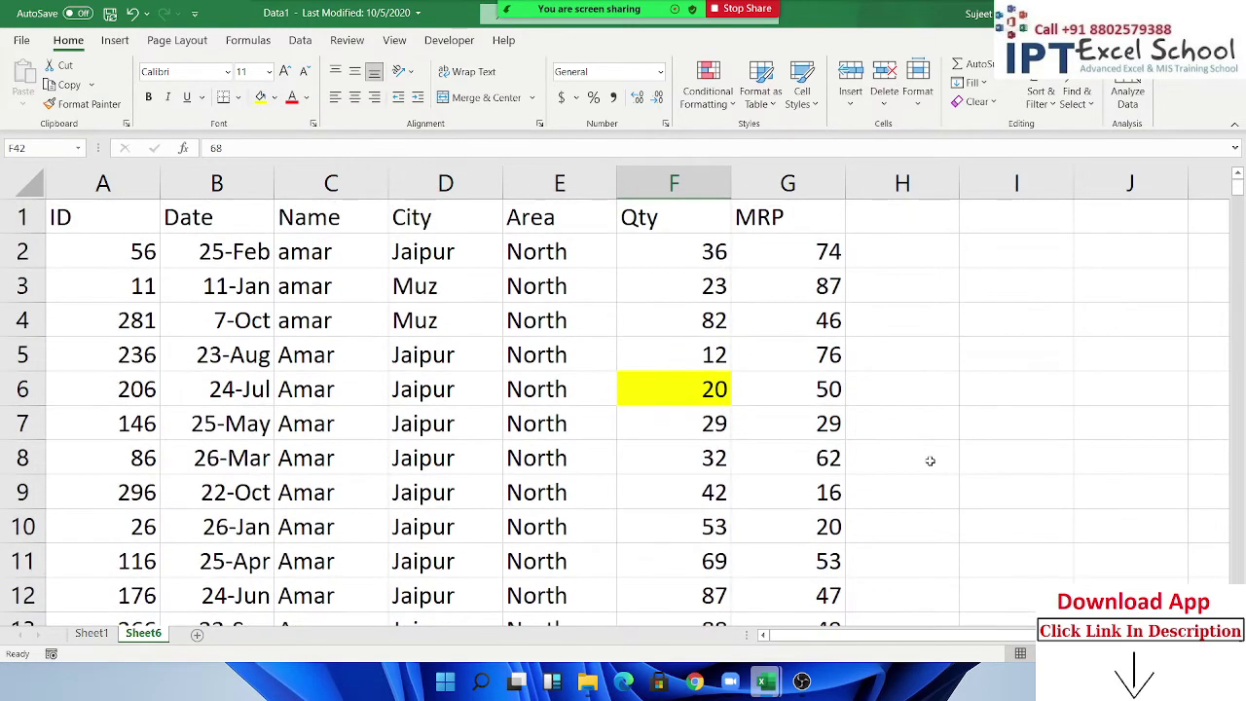
In Custom Sort, delete the Then by City level.
{"action": "left_click", "coordinate": [708, 253]}
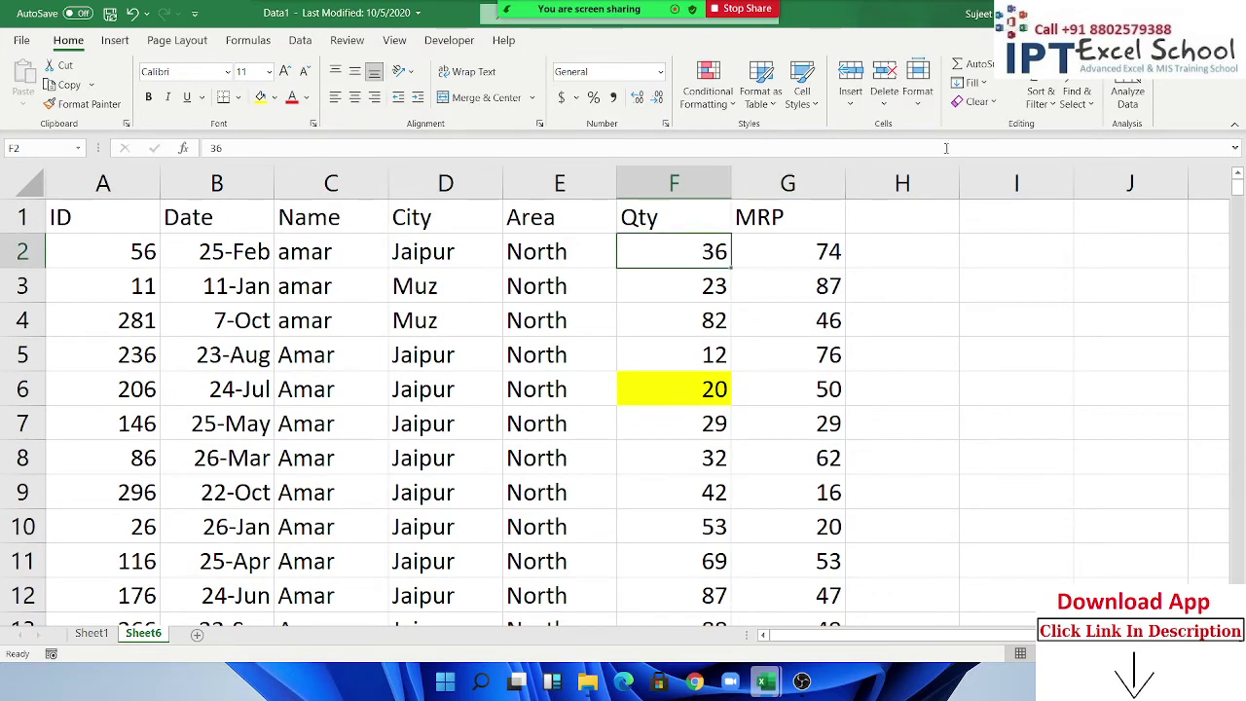
{"action": "left_click", "coordinate": [1050, 97]}
{"action": "left_click", "coordinate": [1076, 172]}
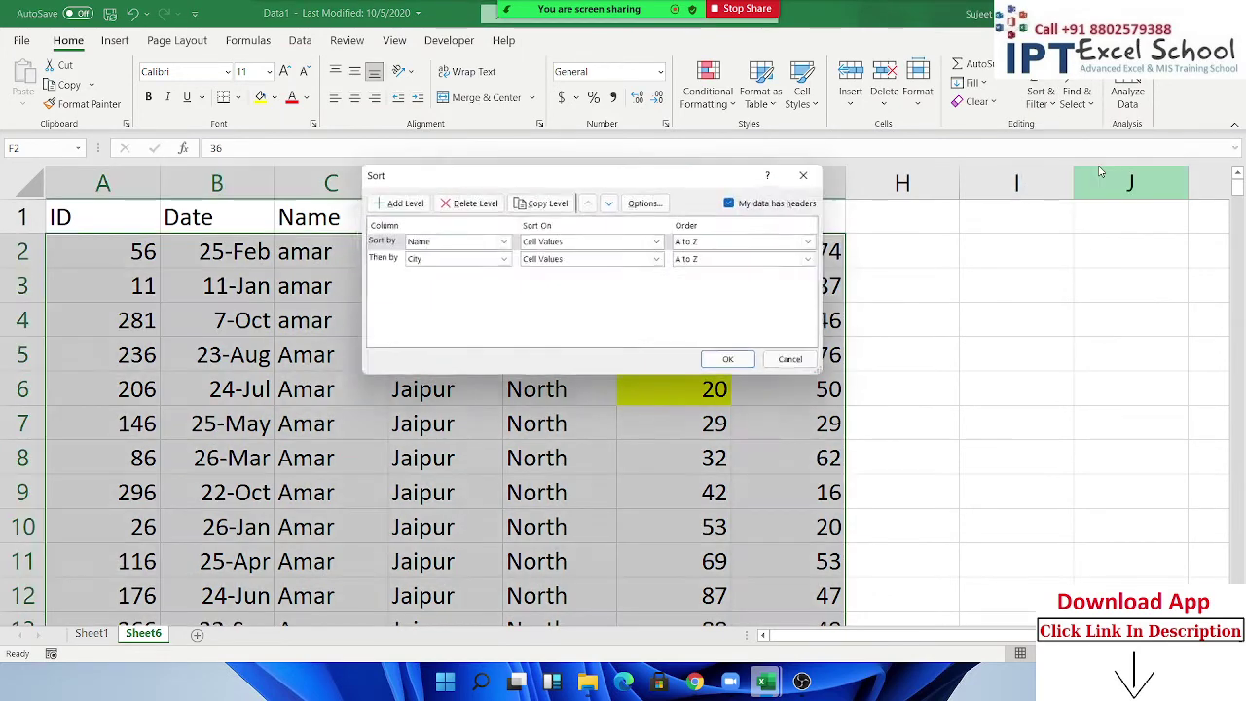
{"action": "left_click", "coordinate": [443, 259]}
{"action": "left_click", "coordinate": [443, 259]}
{"action": "left_click", "coordinate": [377, 261]}
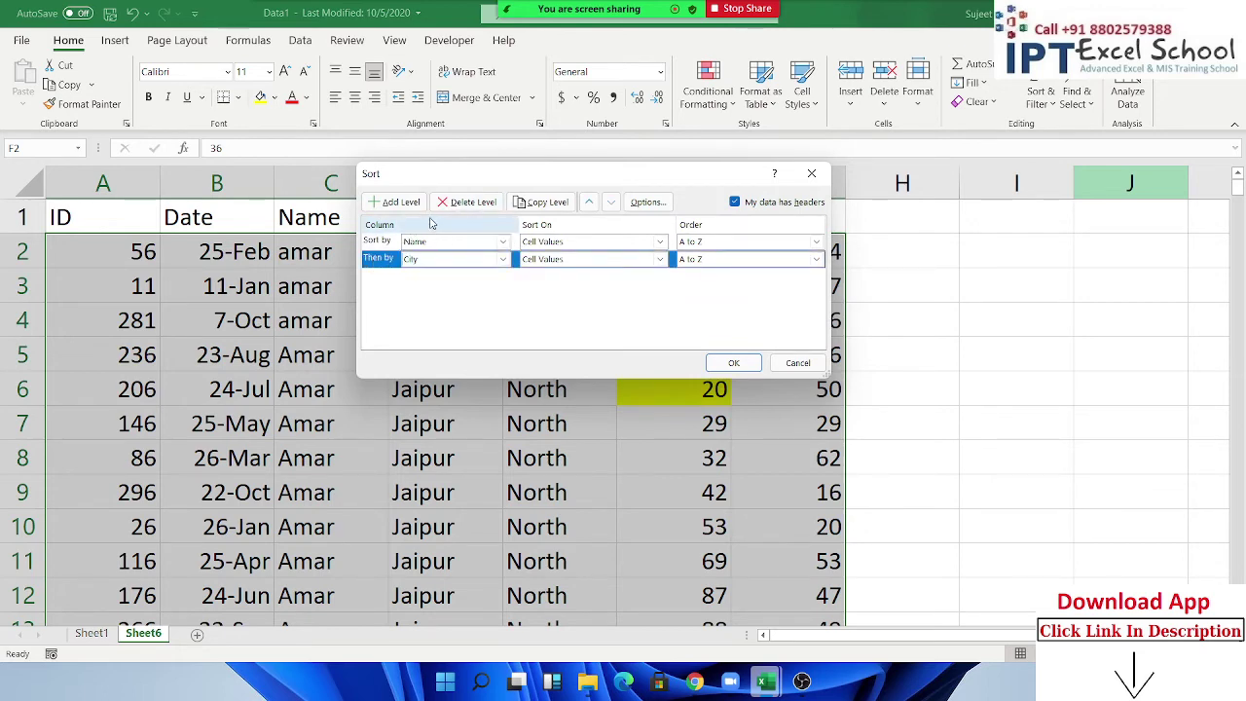
{"action": "left_click", "coordinate": [469, 212]}
Set the remaining sort level to Qty, sorted on Cell Color.
{"action": "left_click", "coordinate": [449, 242]}
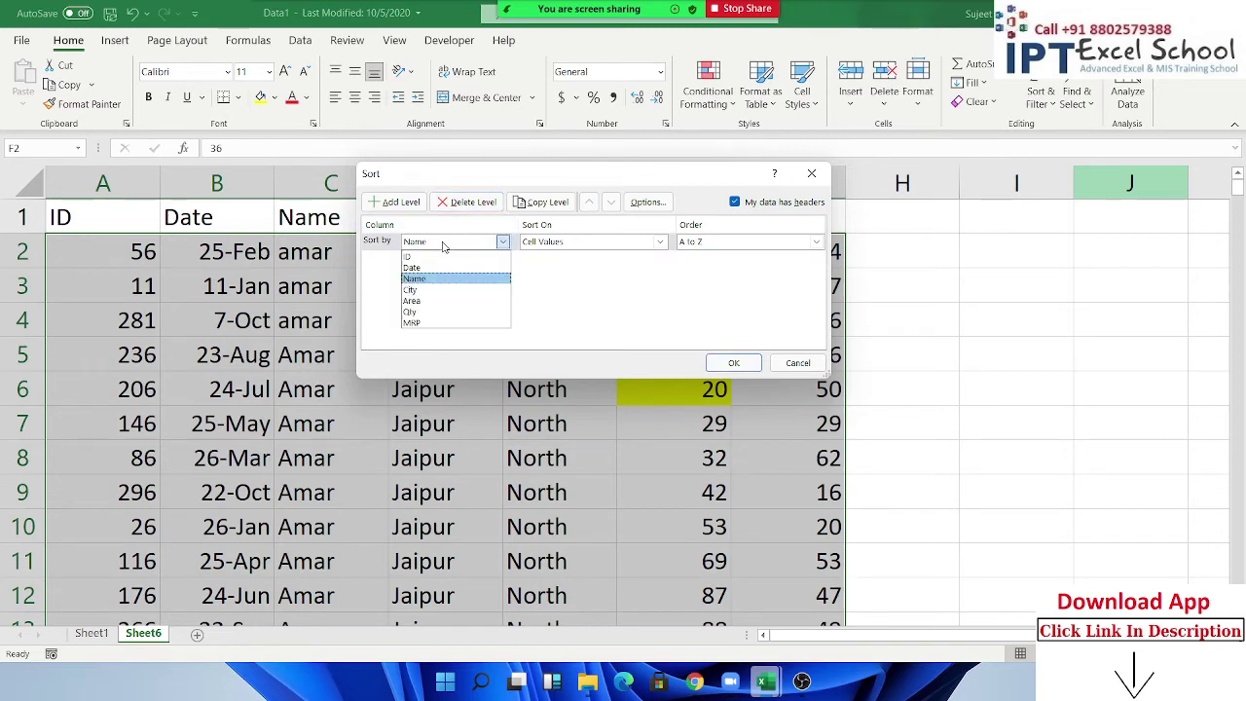
{"action": "left_click", "coordinate": [427, 311]}
{"action": "left_click", "coordinate": [626, 242]}
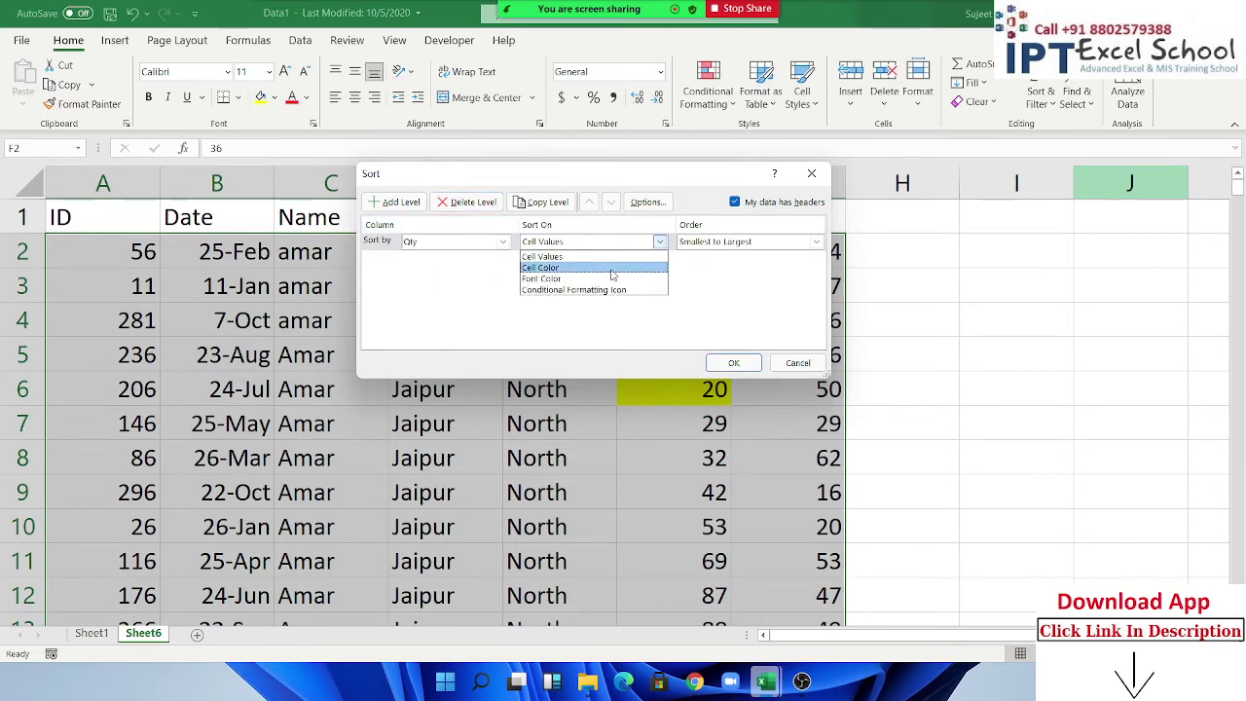
{"action": "left_click", "coordinate": [613, 273]}
{"action": "left_click", "coordinate": [742, 252]}
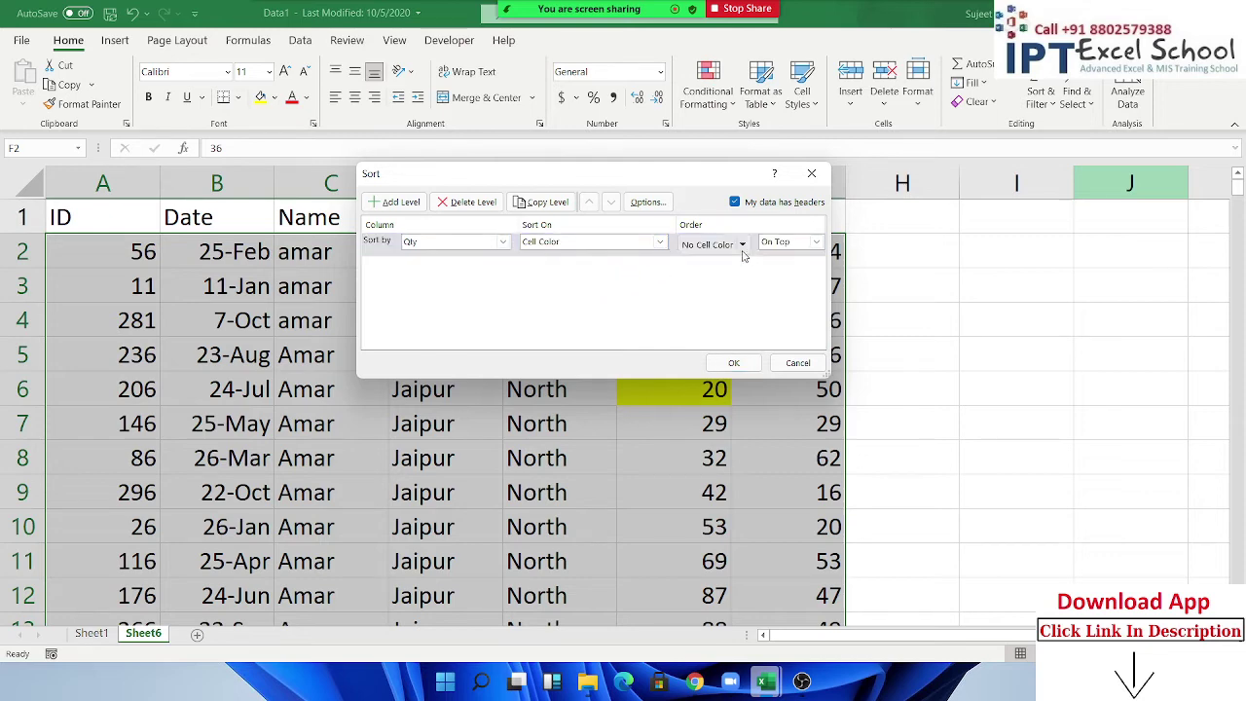
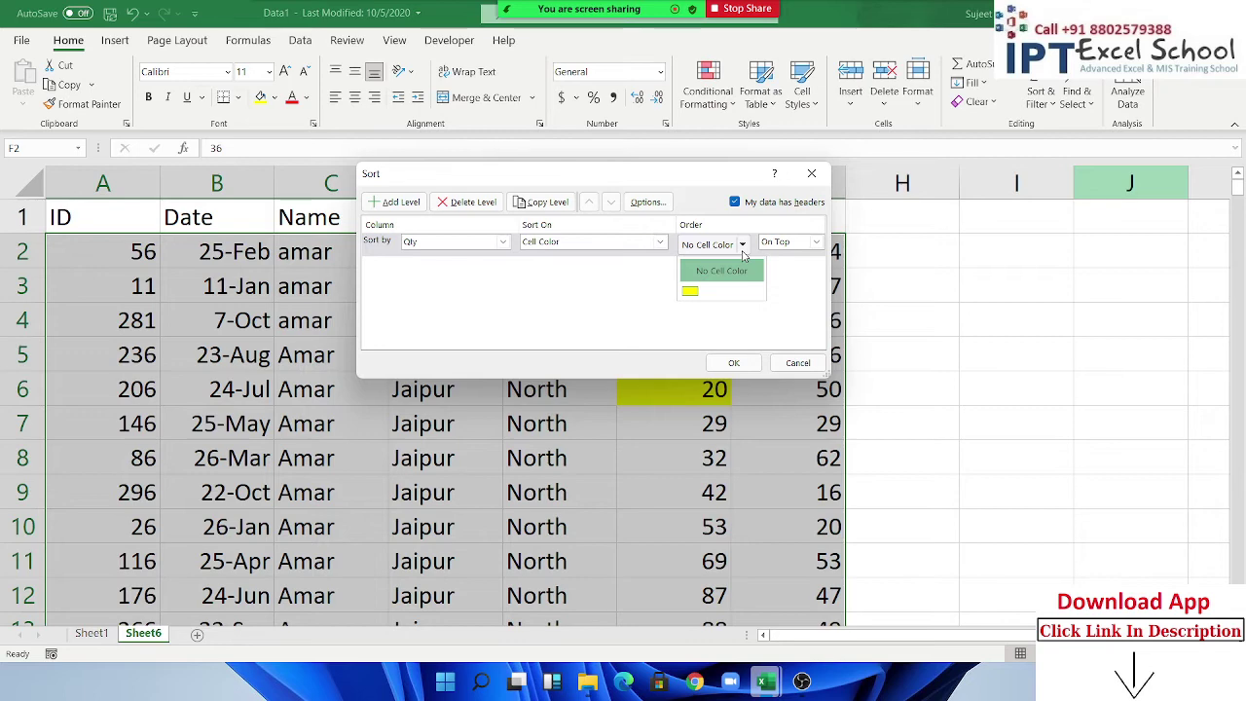
Sort by Qty cell colour with yellow on top, then check the yellow cells F2:F5.
{"action": "left_click", "coordinate": [693, 292]}
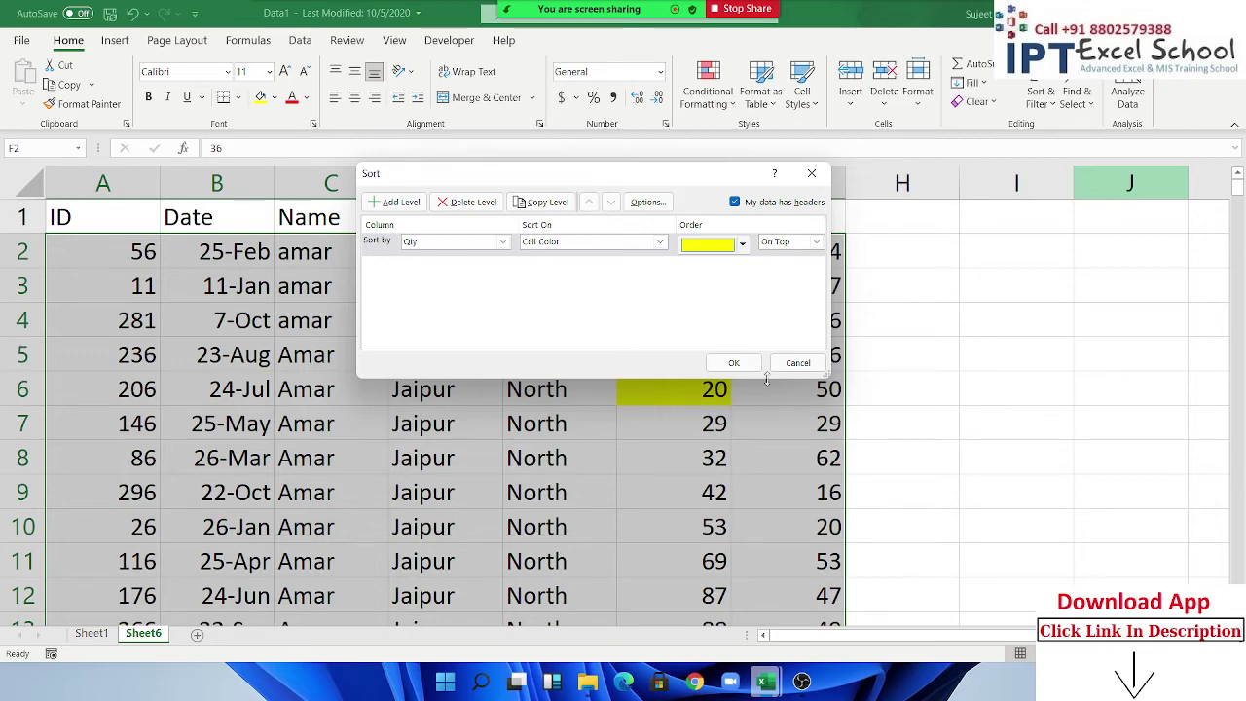
{"action": "left_click", "coordinate": [735, 364]}
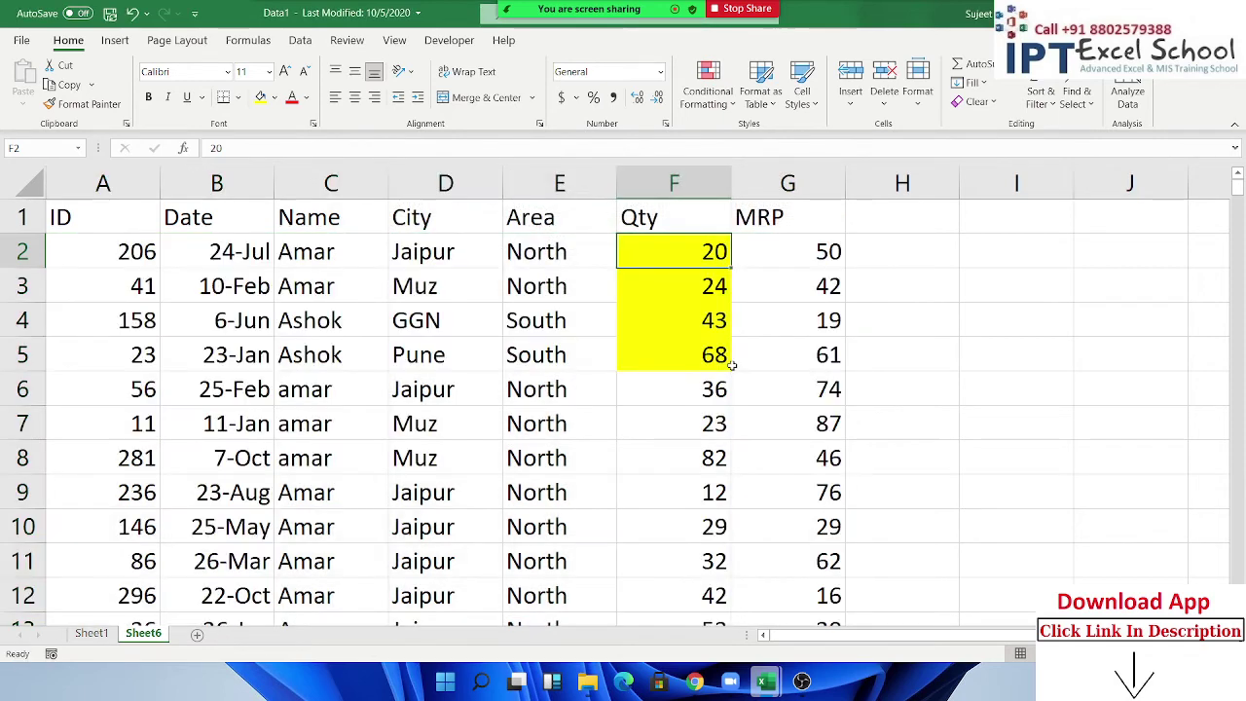
{"action": "left_click_drag", "start_coordinate": [708, 352], "coordinate": [628, 252]}
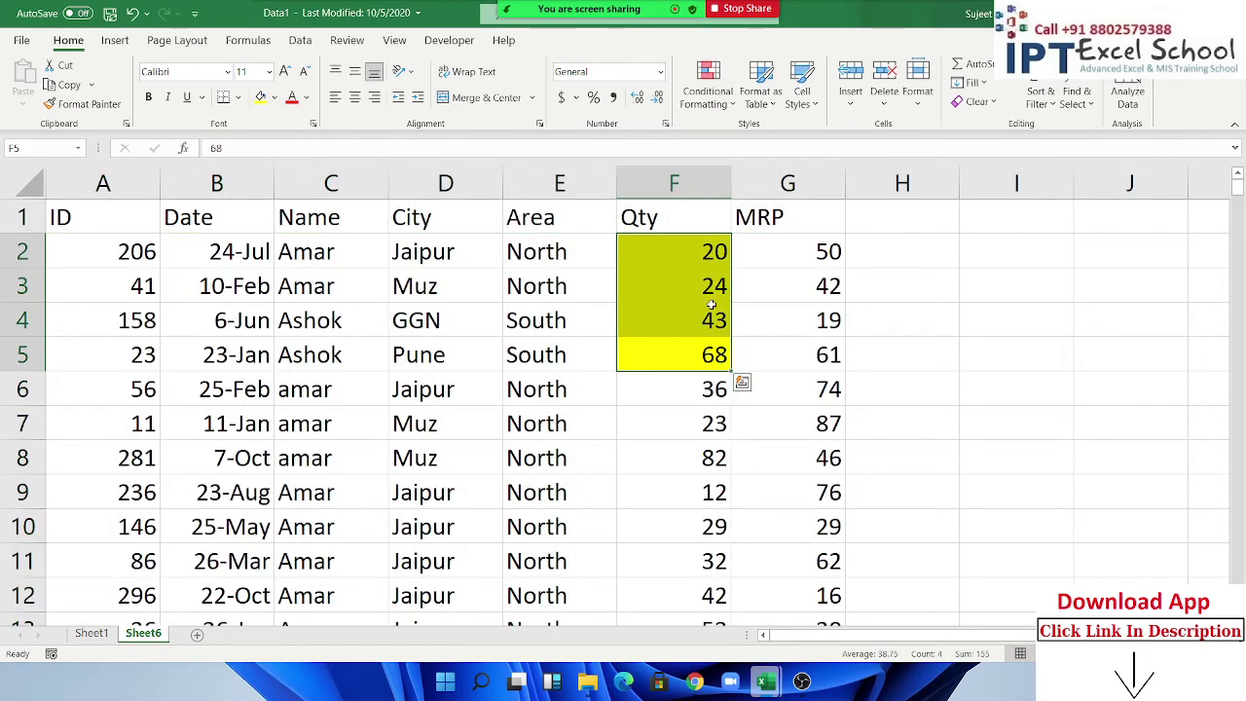
{"action": "left_click", "coordinate": [672, 424]}
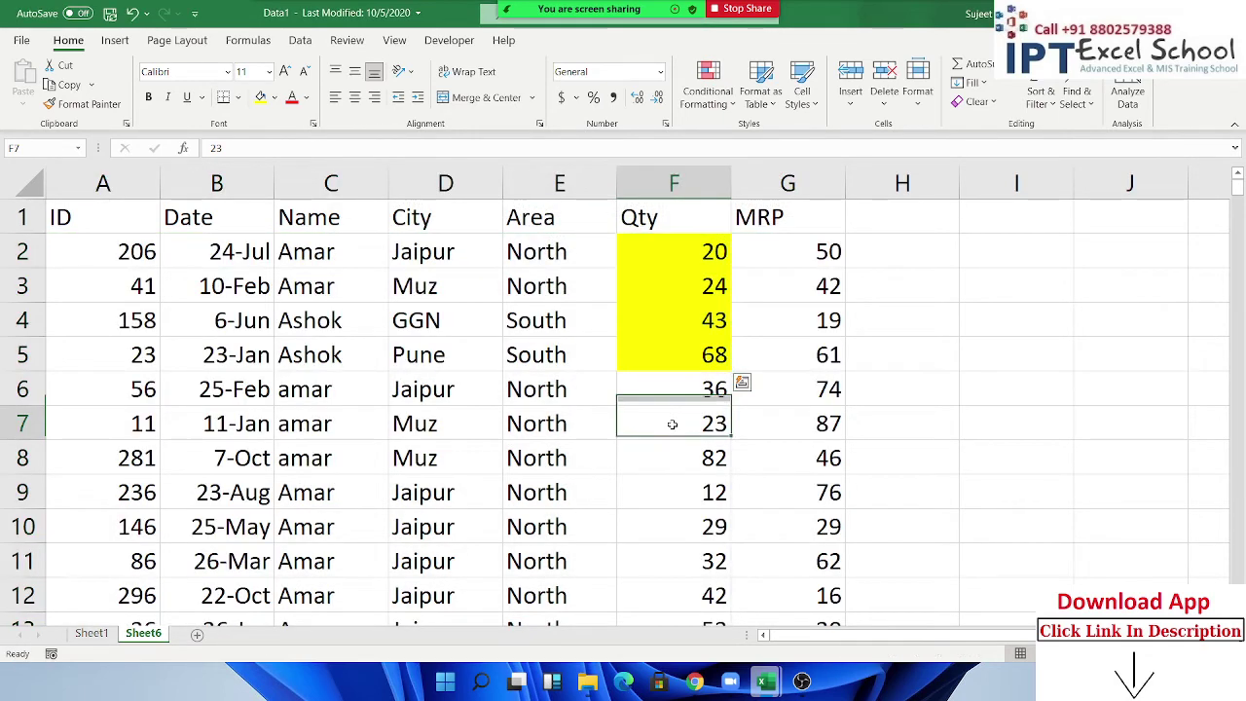
Reopen the Custom Sort dialog, move it aside, and close it without changes.
{"action": "left_click", "coordinate": [973, 83]}
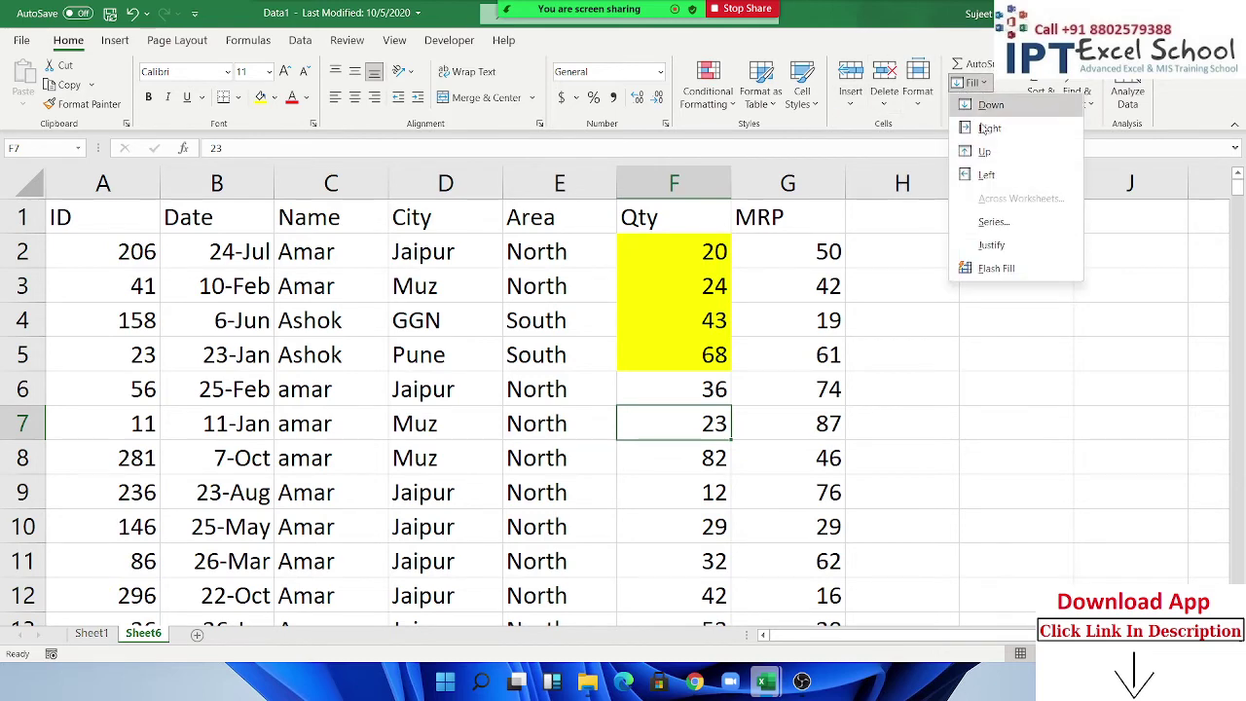
{"action": "left_click", "coordinate": [1057, 85]}
{"action": "left_click", "coordinate": [1061, 172]}
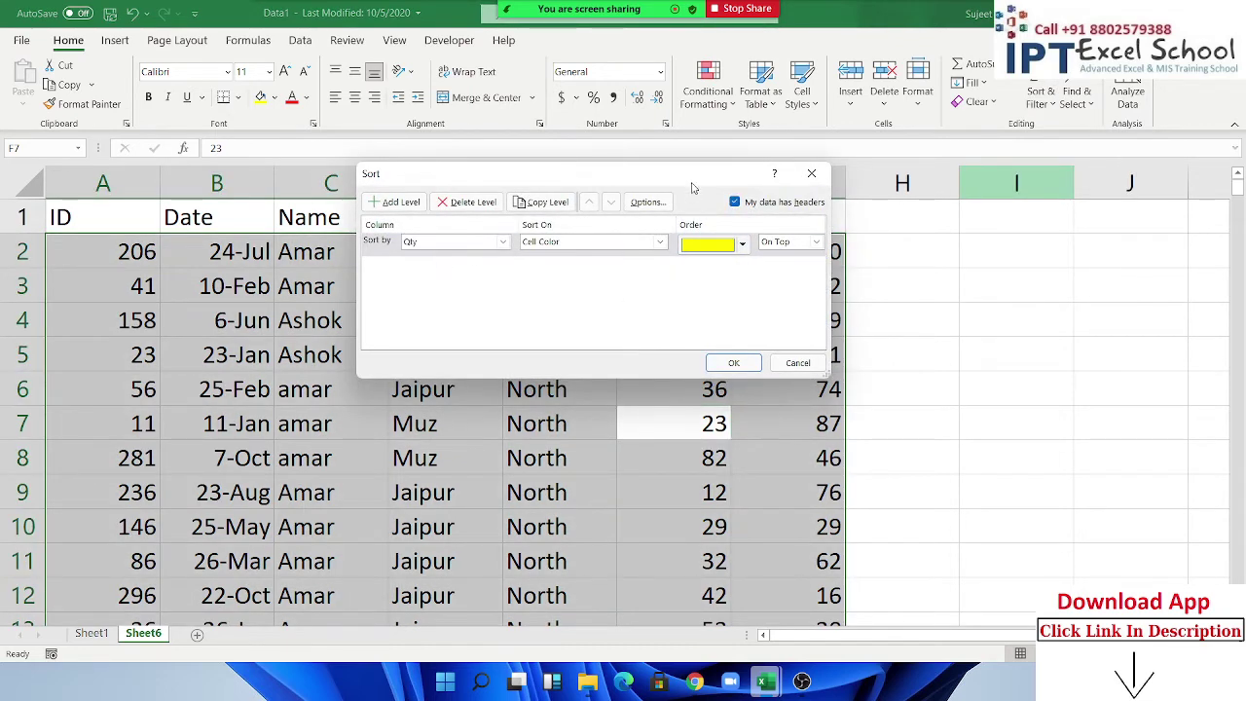
{"action": "left_click_drag", "start_coordinate": [693, 186], "coordinate": [565, 246]}
{"action": "left_click", "coordinate": [697, 233]}
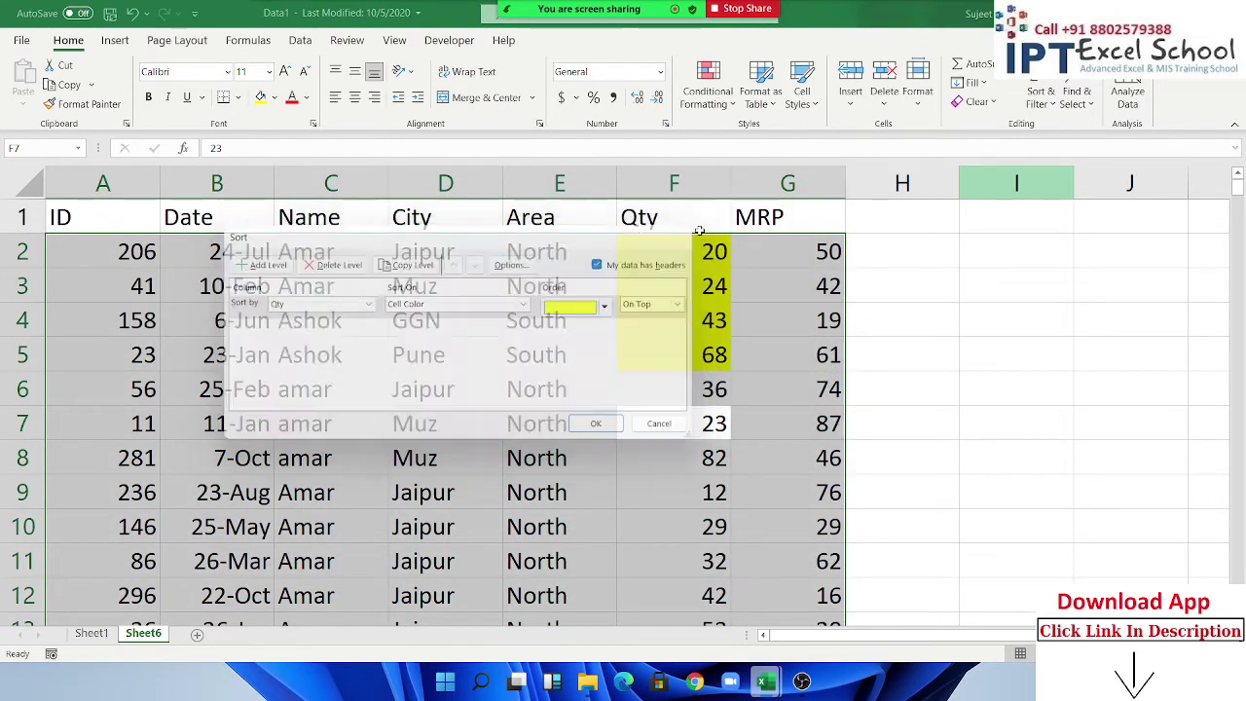
Apply the 3 Arrows (Colored) icon set to the MRP values in column G.
{"action": "left_click", "coordinate": [788, 183]}
{"action": "left_click", "coordinate": [708, 83]}
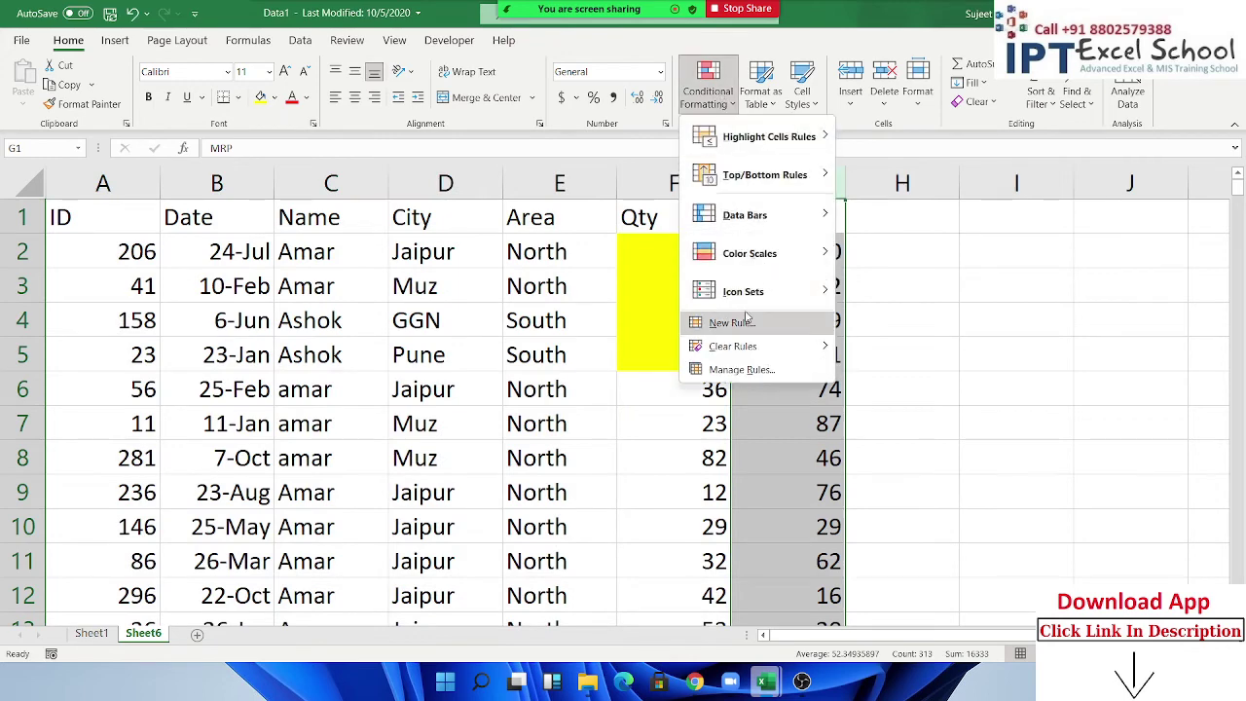
{"action": "left_click", "coordinate": [857, 313]}
{"action": "left_click", "coordinate": [796, 355]}
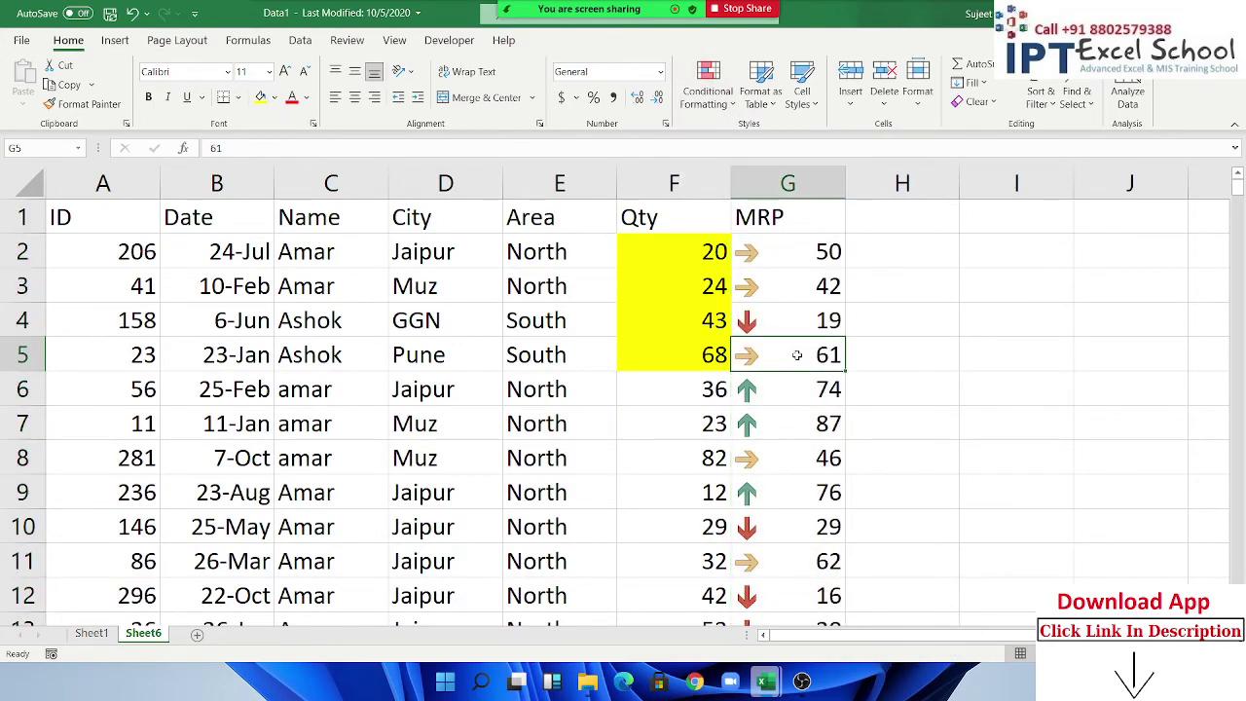
{"action": "scroll", "coordinate": [790, 351], "scroll_direction": "down", "scroll_amount": 1}
{"action": "scroll", "coordinate": [789, 351], "scroll_direction": "down", "scroll_amount": 6}
{"action": "scroll", "coordinate": [790, 351], "scroll_direction": "up", "scroll_amount": 7}
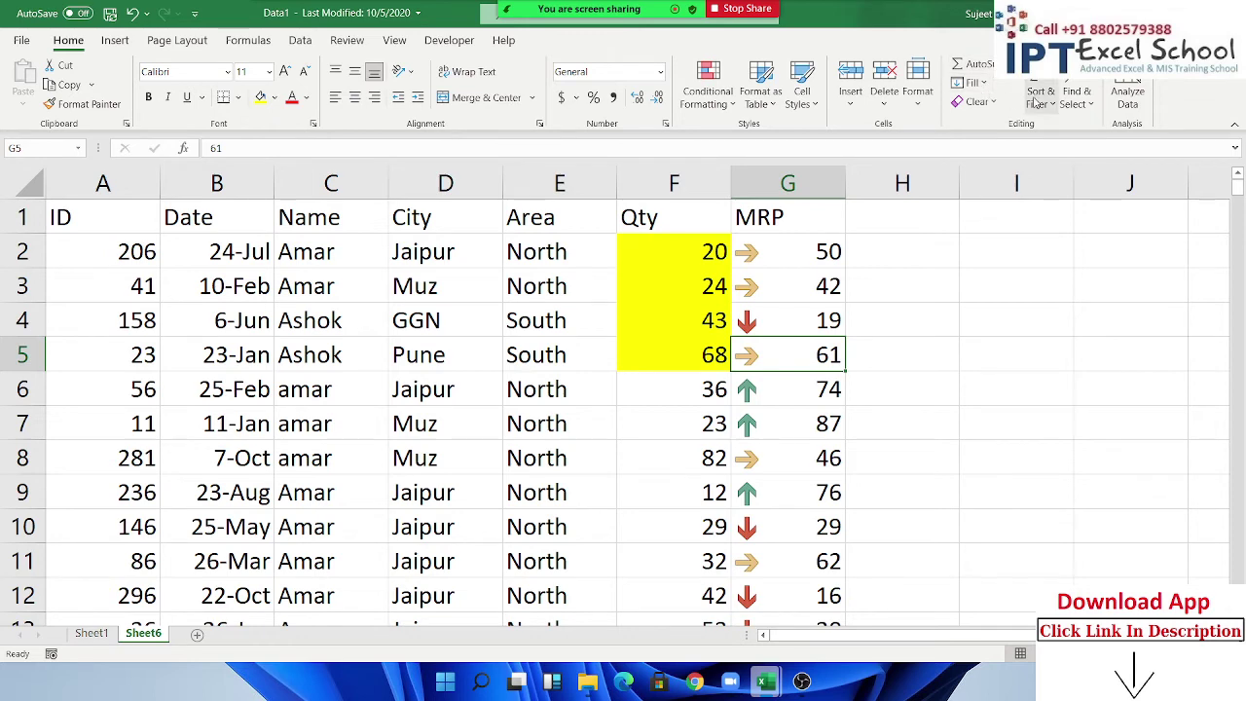
In Custom Sort, set Sort On to Conditional Formatting Icon.
{"action": "left_click", "coordinate": [1038, 109]}
{"action": "left_click", "coordinate": [1060, 181]}
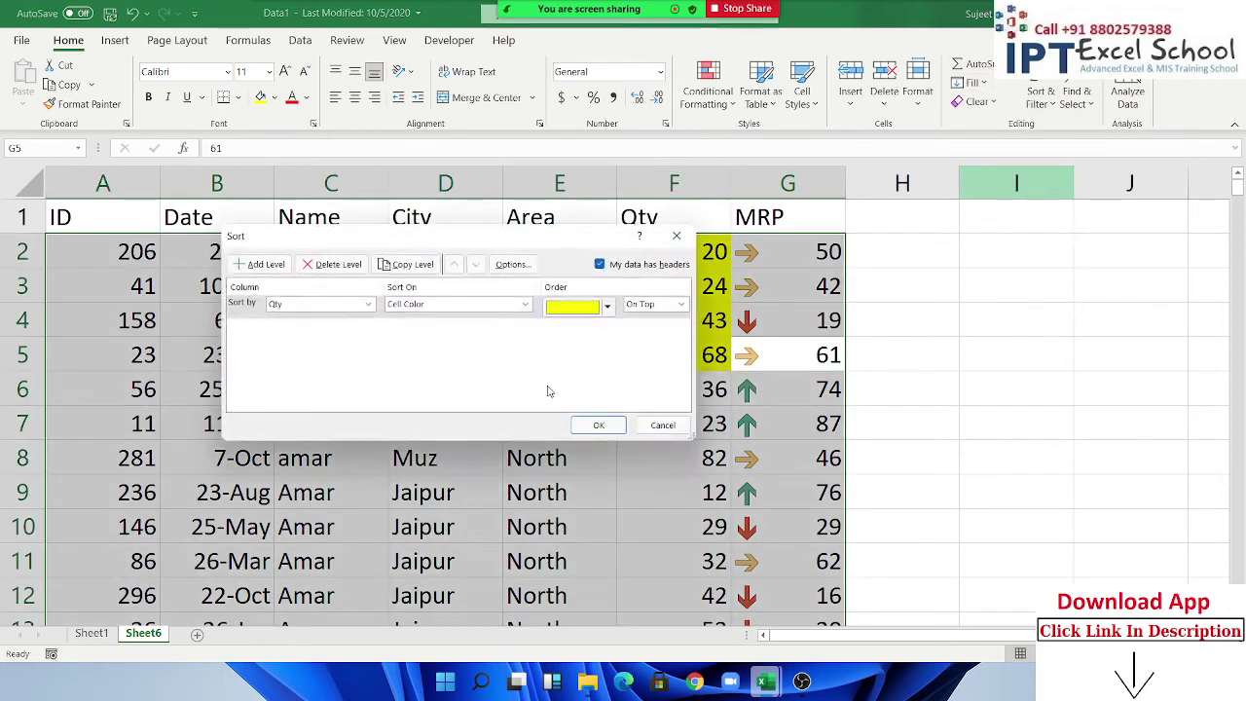
{"action": "left_click", "coordinate": [423, 305]}
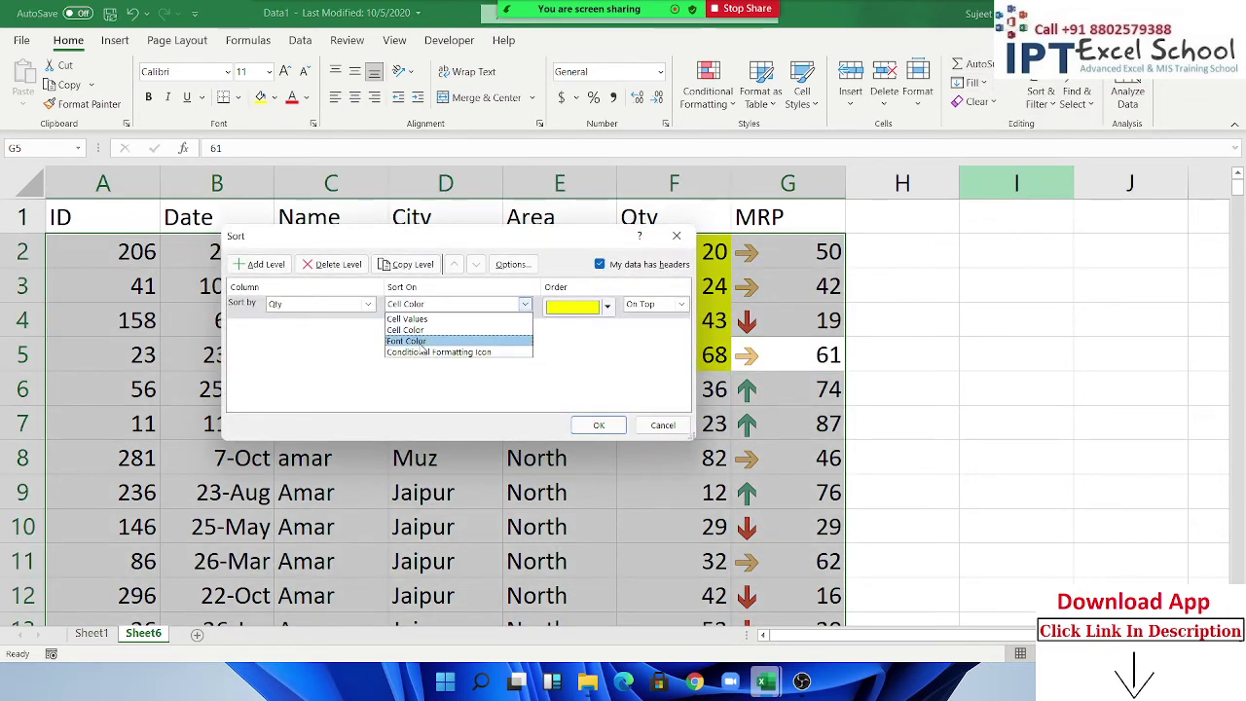
{"action": "left_click", "coordinate": [420, 353]}
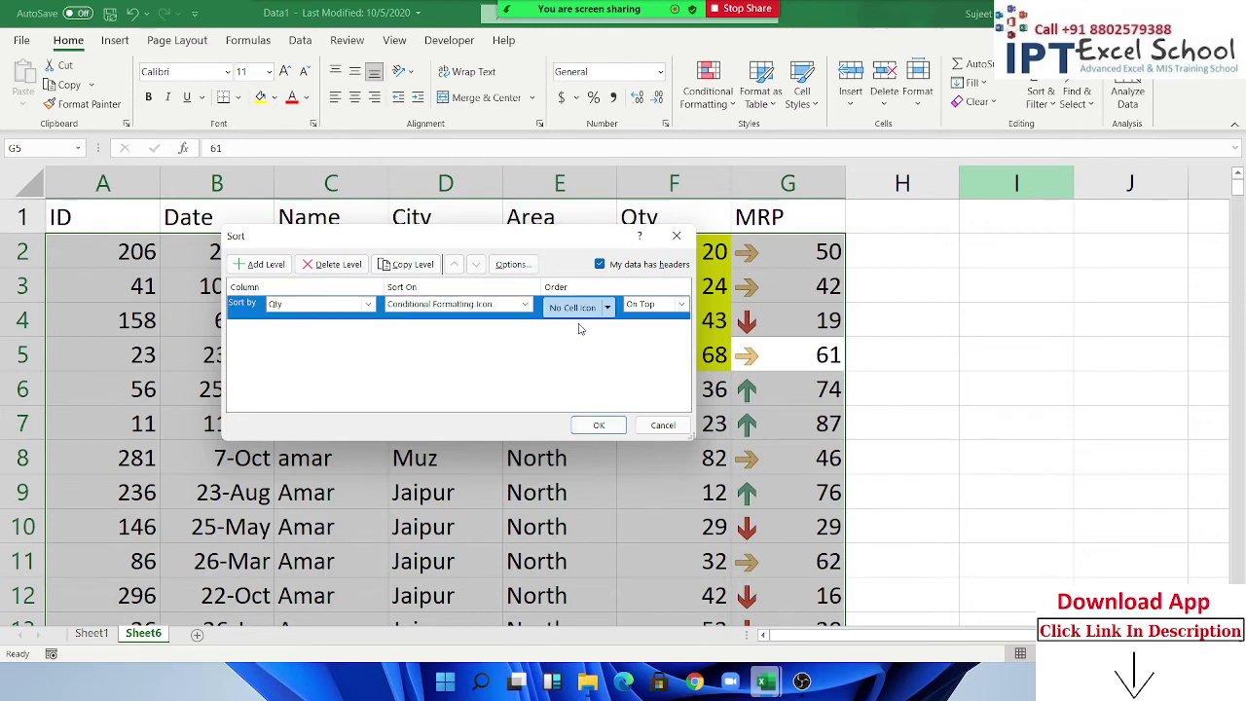
{"action": "left_click", "coordinate": [607, 308]}
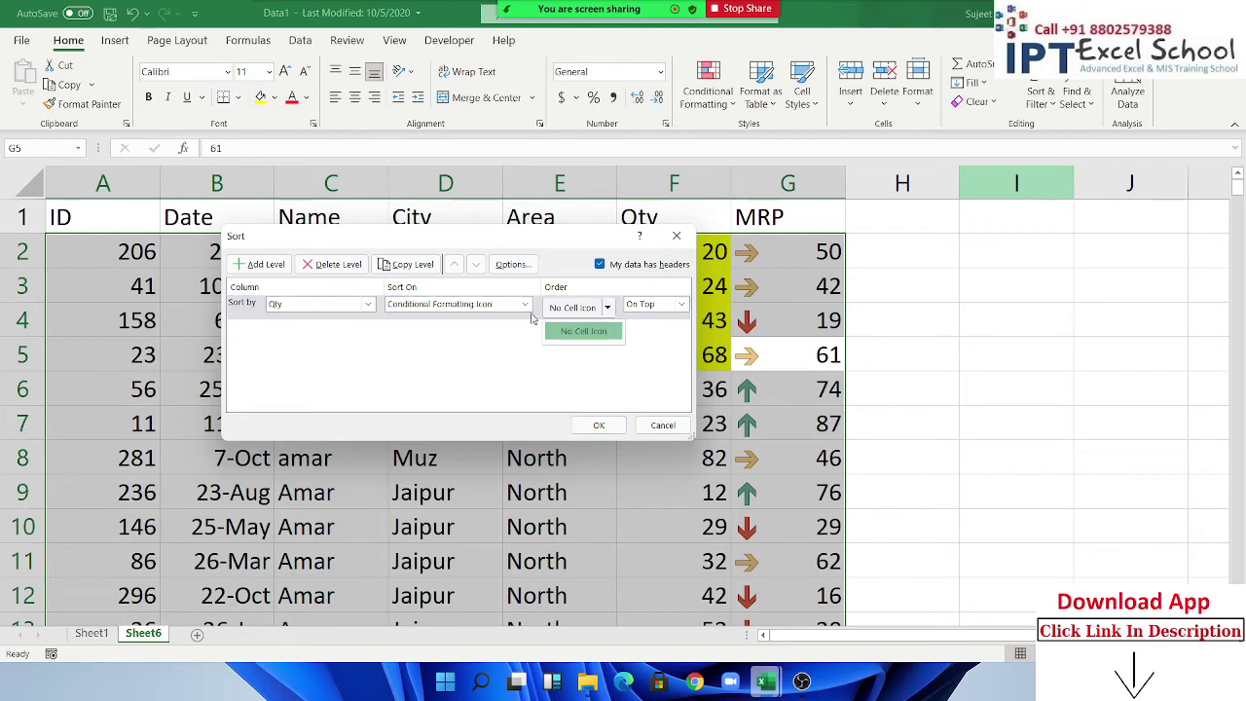
{"action": "left_click", "coordinate": [482, 318]}
Sort by MRP with the green up arrow on top, then review the sorted table.
{"action": "left_click", "coordinate": [359, 316]}
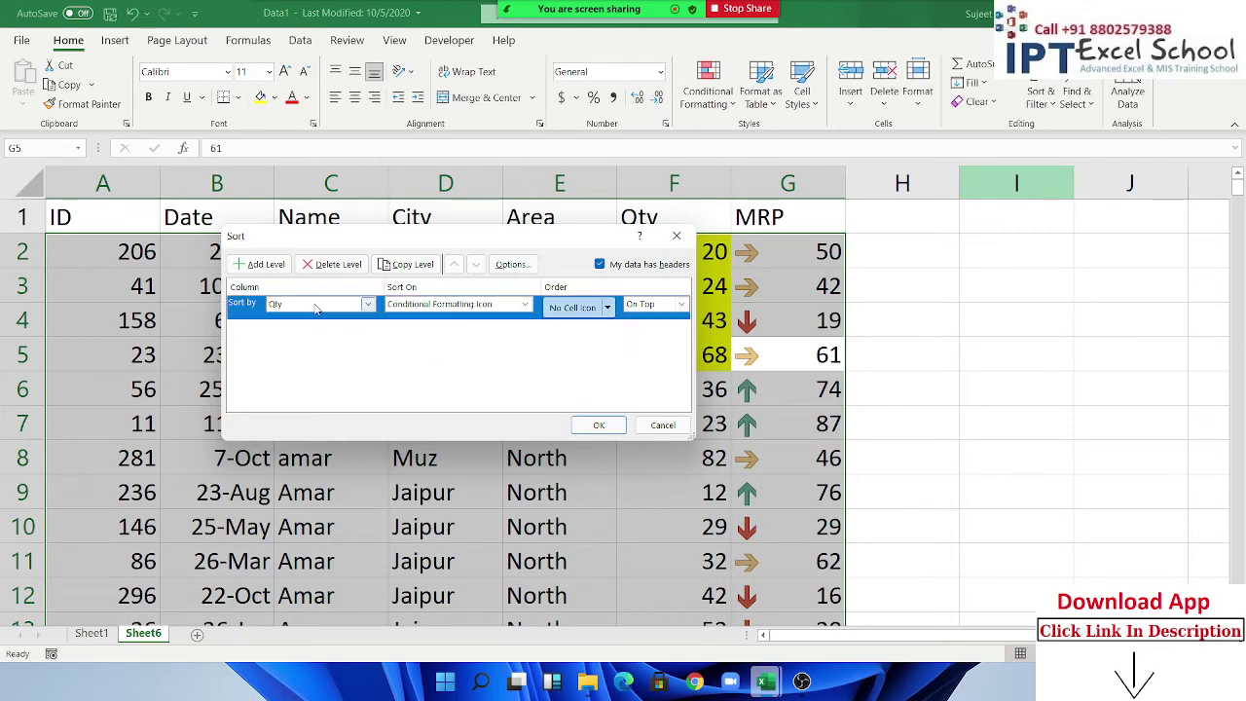
{"action": "left_click", "coordinate": [368, 303]}
{"action": "left_click", "coordinate": [290, 384]}
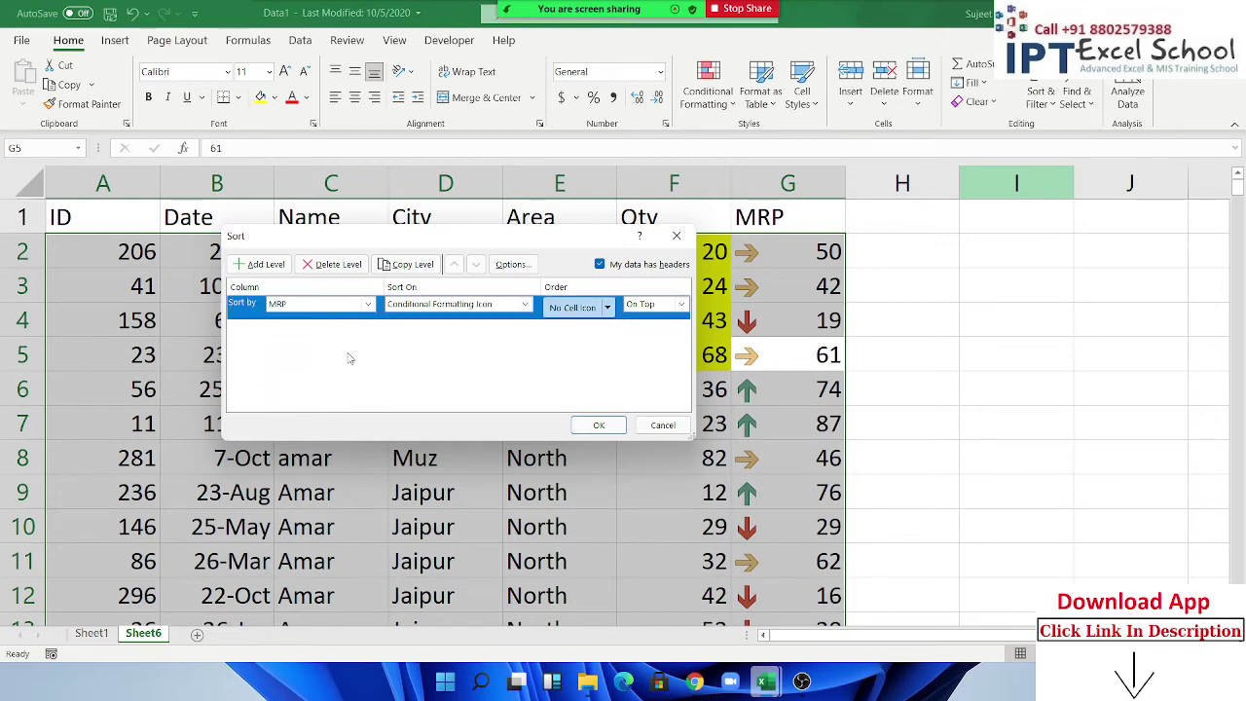
{"action": "left_click", "coordinate": [612, 308]}
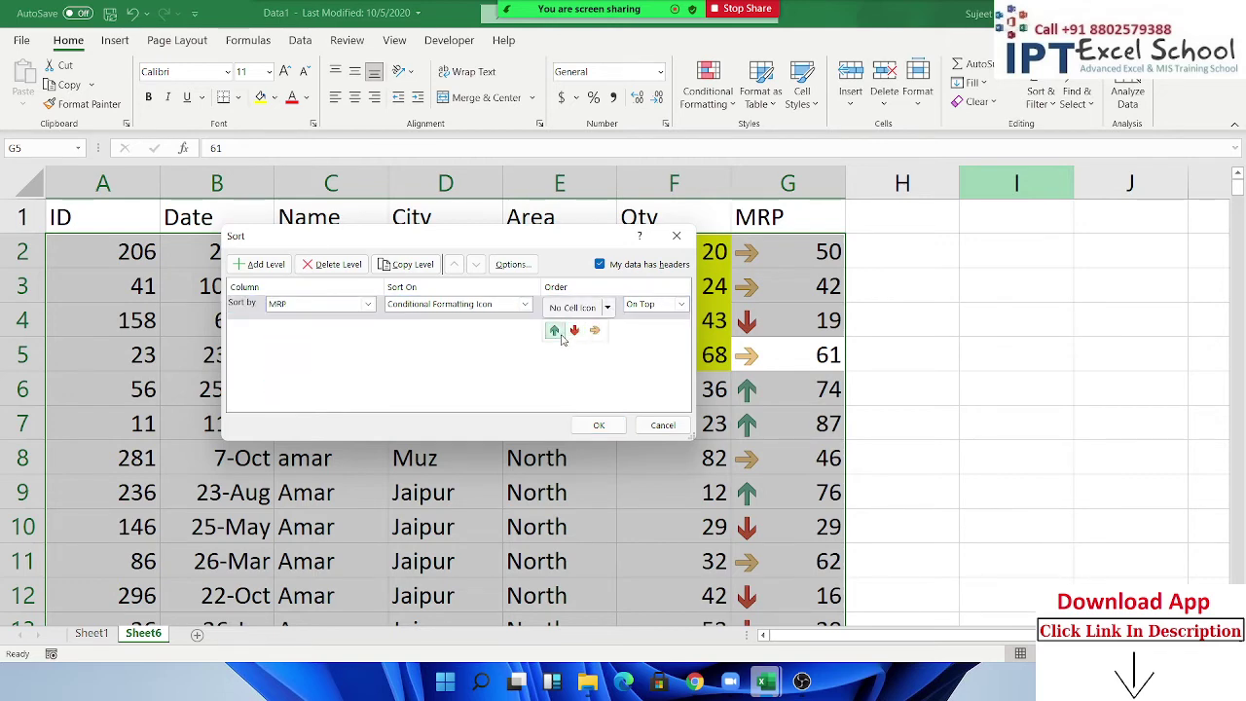
{"action": "left_click", "coordinate": [554, 331]}
{"action": "left_click", "coordinate": [597, 425]}
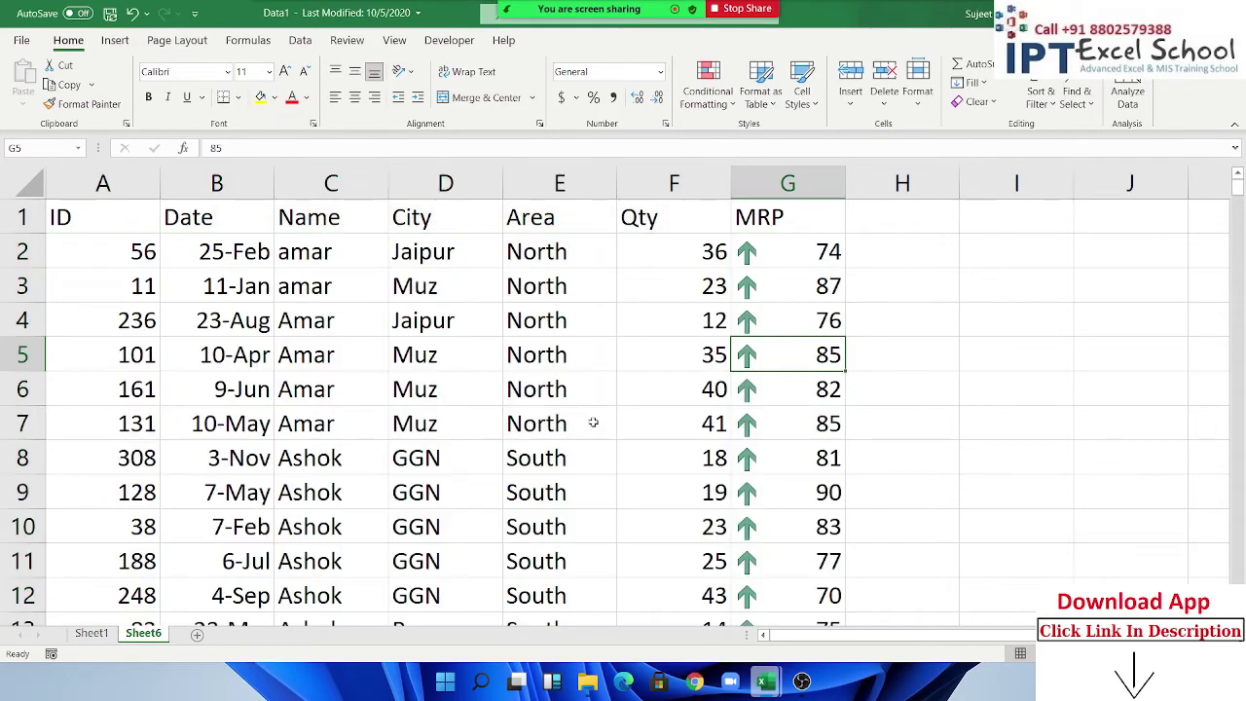
{"action": "scroll", "coordinate": [760, 332], "scroll_direction": "down", "scroll_amount": 6}
{"action": "scroll", "coordinate": [760, 332], "scroll_direction": "down", "scroll_amount": 6}
{"action": "scroll", "coordinate": [759, 332], "scroll_direction": "down", "scroll_amount": 5}
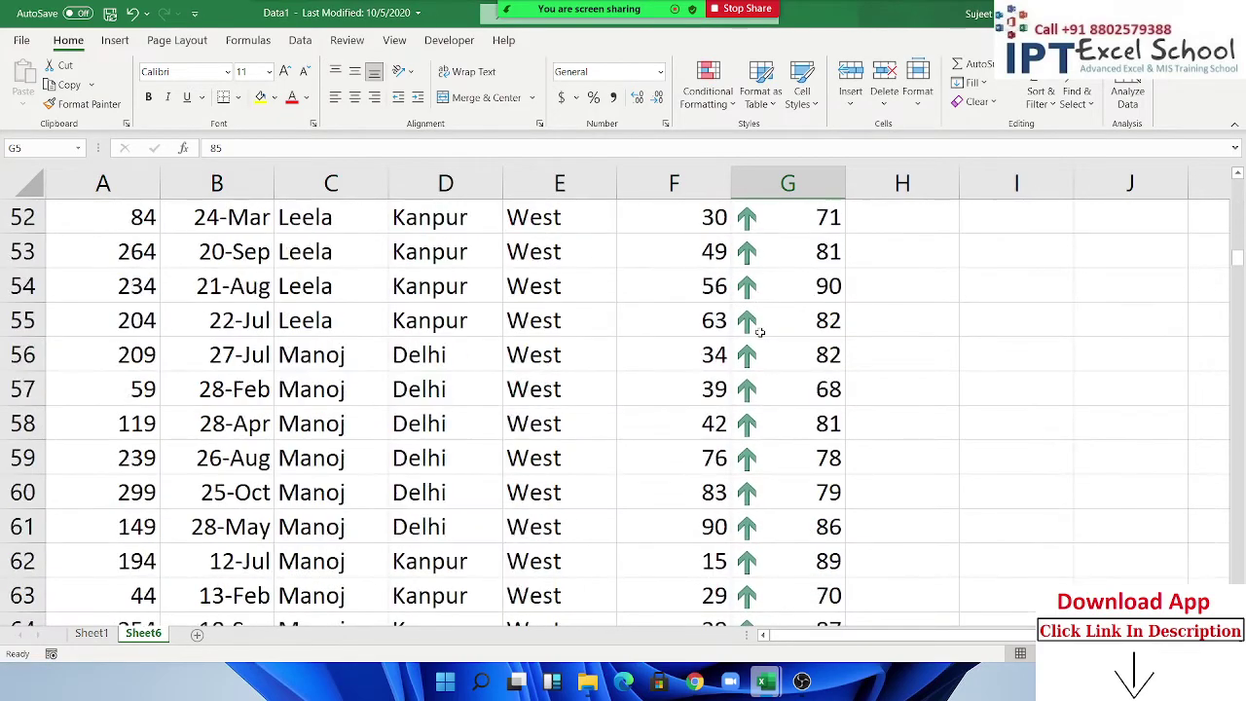
{"action": "scroll", "coordinate": [759, 332], "scroll_direction": "down", "scroll_amount": 13}
{"action": "scroll", "coordinate": [759, 332], "scroll_direction": "down", "scroll_amount": 7}
{"action": "scroll", "coordinate": [759, 332], "scroll_direction": "down", "scroll_amount": 8}
{"action": "scroll", "coordinate": [759, 326], "scroll_direction": "up", "scroll_amount": 1}
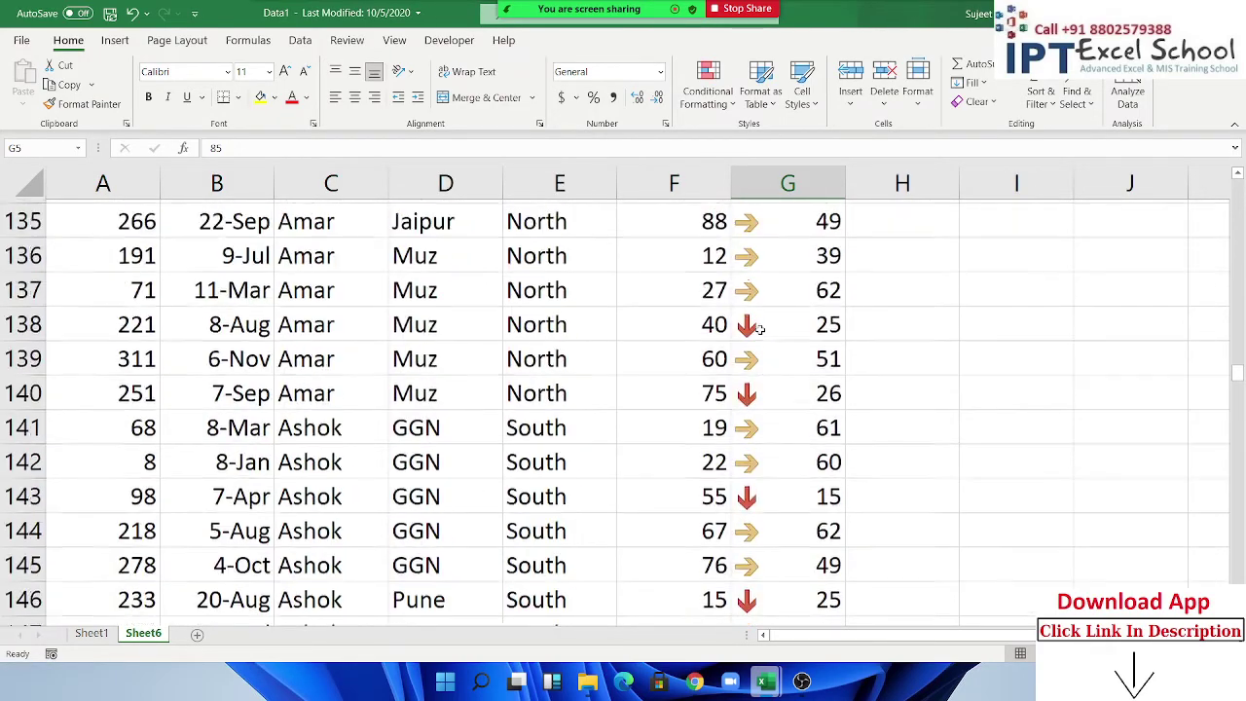
{"action": "scroll", "coordinate": [757, 315], "scroll_direction": "up", "scroll_amount": 8}
{"action": "scroll", "coordinate": [779, 272], "scroll_direction": "up", "scroll_amount": 5}
{"action": "scroll", "coordinate": [796, 234], "scroll_direction": "up", "scroll_amount": 9}
{"action": "scroll", "coordinate": [795, 234], "scroll_direction": "up", "scroll_amount": 7}
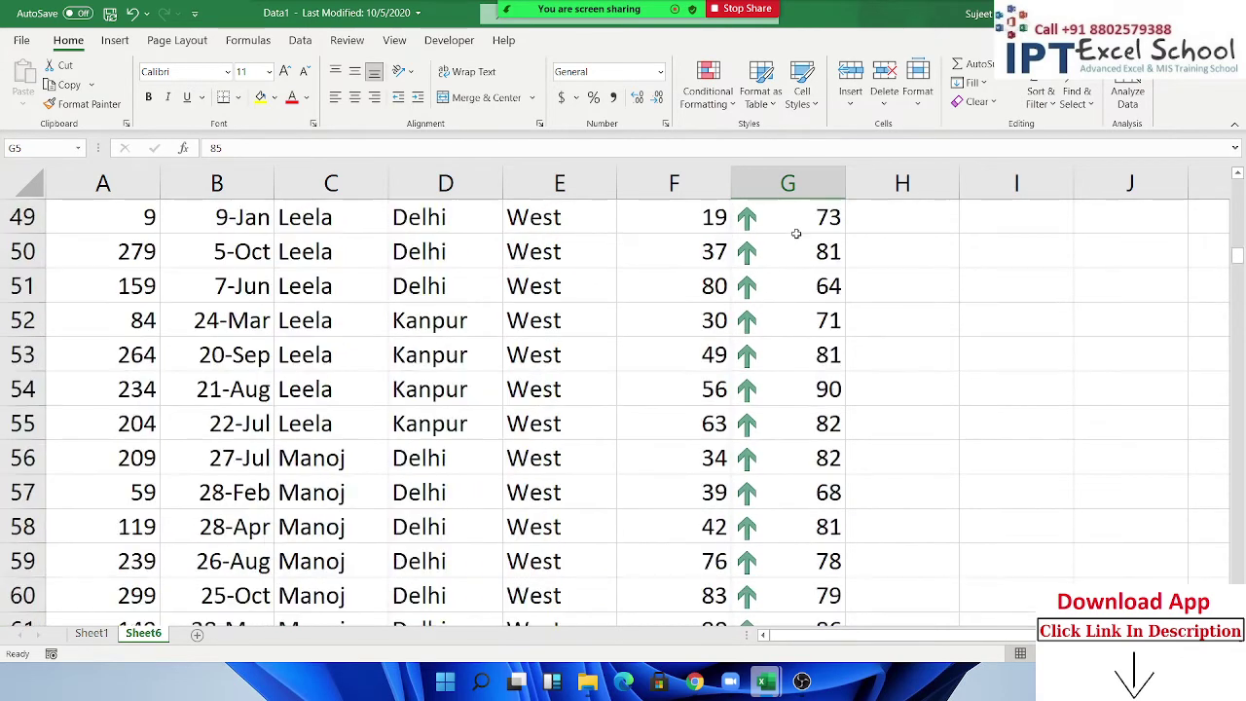
{"action": "scroll", "coordinate": [796, 234], "scroll_direction": "up", "scroll_amount": 11}
{"action": "scroll", "coordinate": [795, 234], "scroll_direction": "up", "scroll_amount": 5}
Add a Month header in H1 and JAN in H2, auto-filled down column H.
{"action": "left_click", "coordinate": [902, 215]}
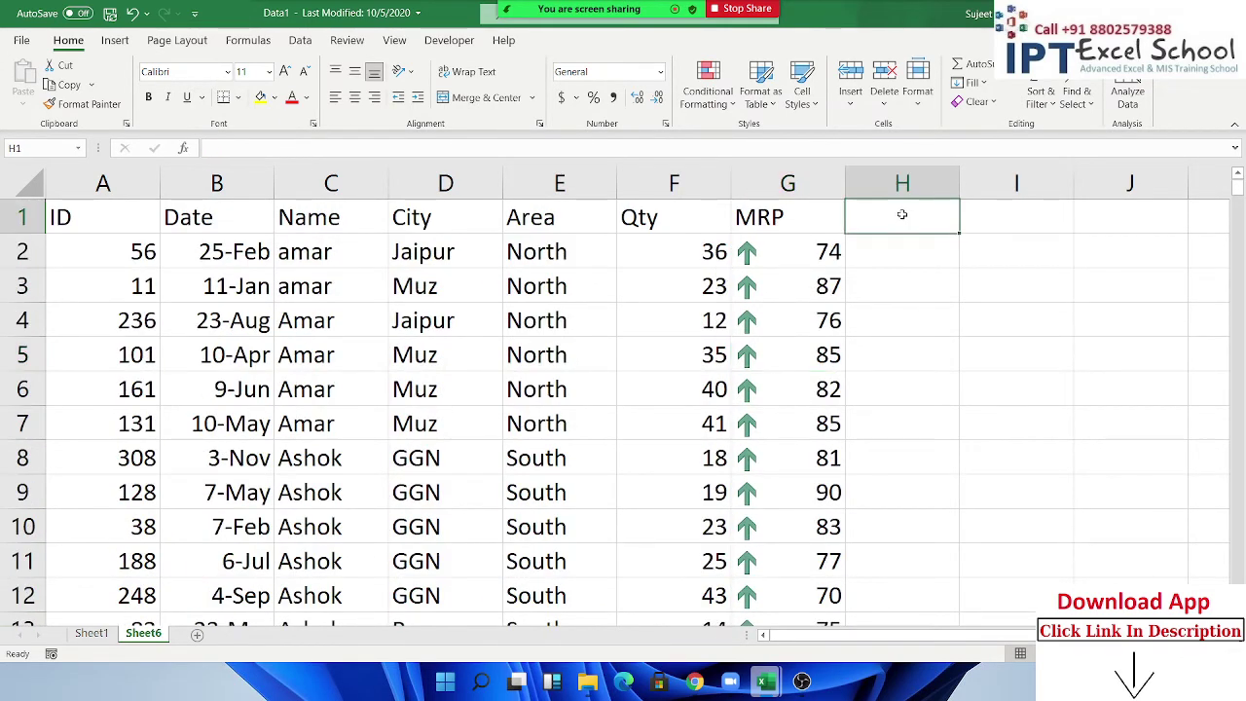
{"action": "type", "text": "Month"}
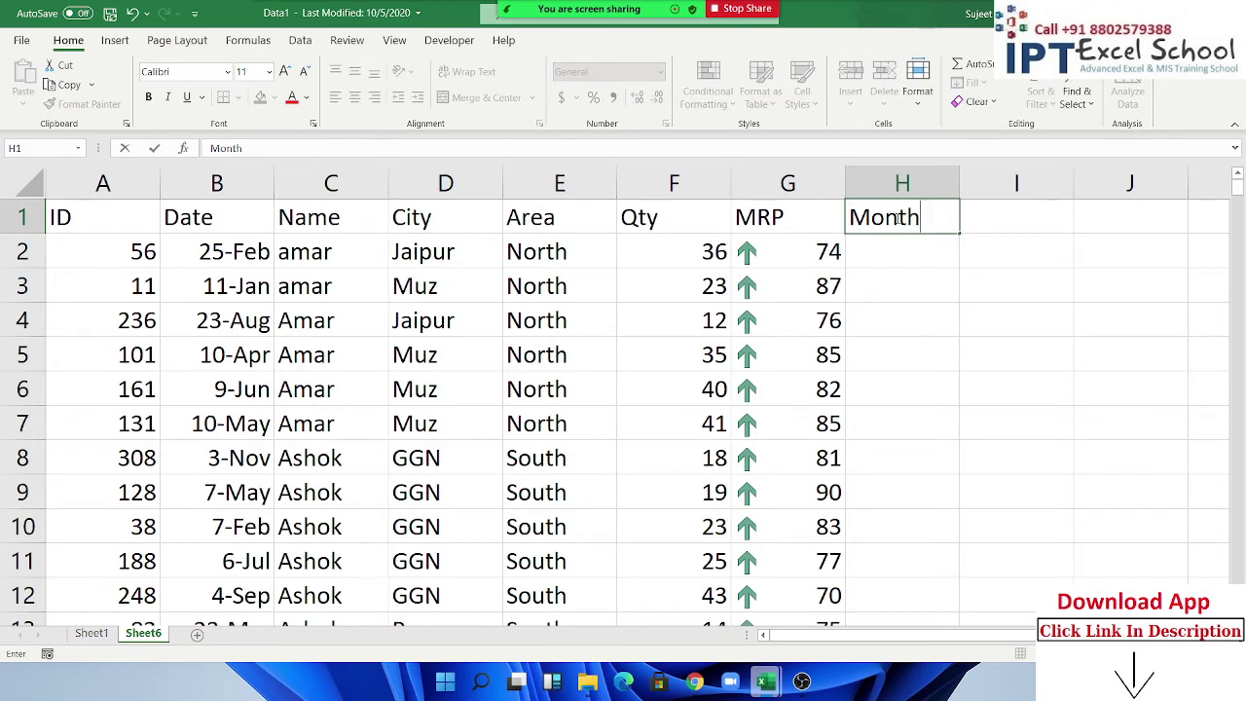
{"action": "key", "text": "Return"}
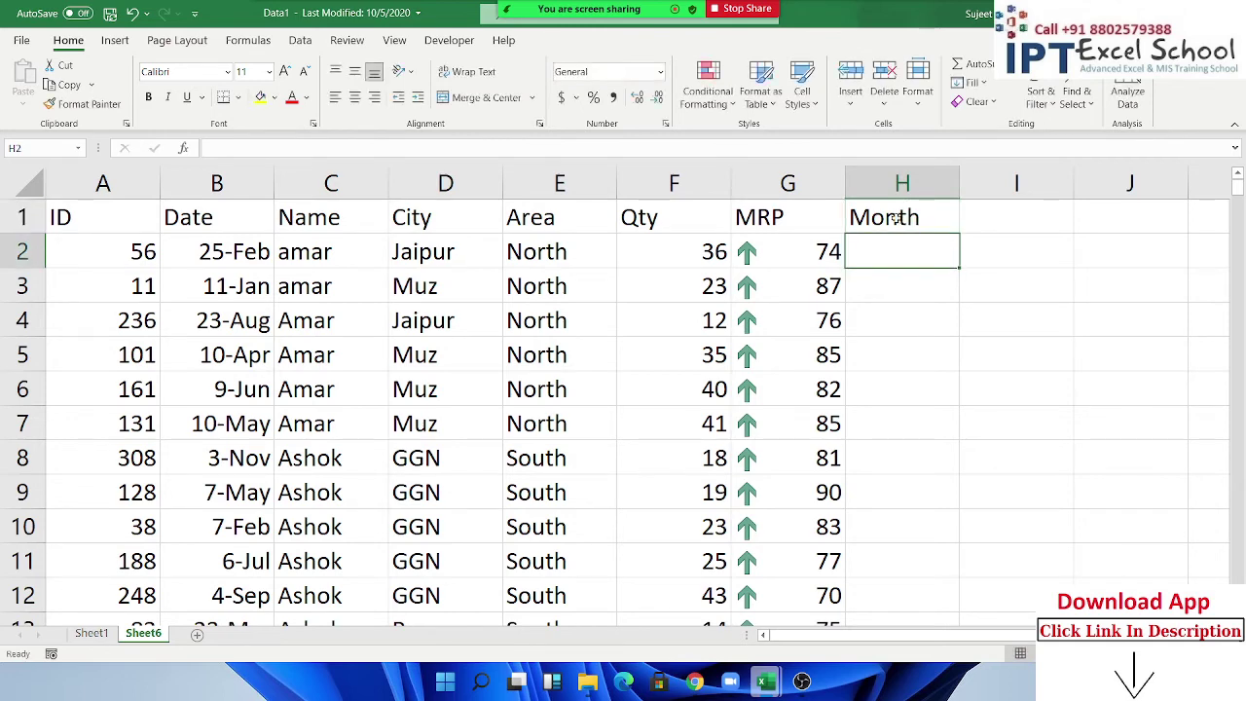
{"action": "type", "text": "JAN"}
{"action": "key", "text": "Return"}
{"action": "left_click", "coordinate": [932, 250]}
{"action": "double_click", "coordinate": [960, 266]}
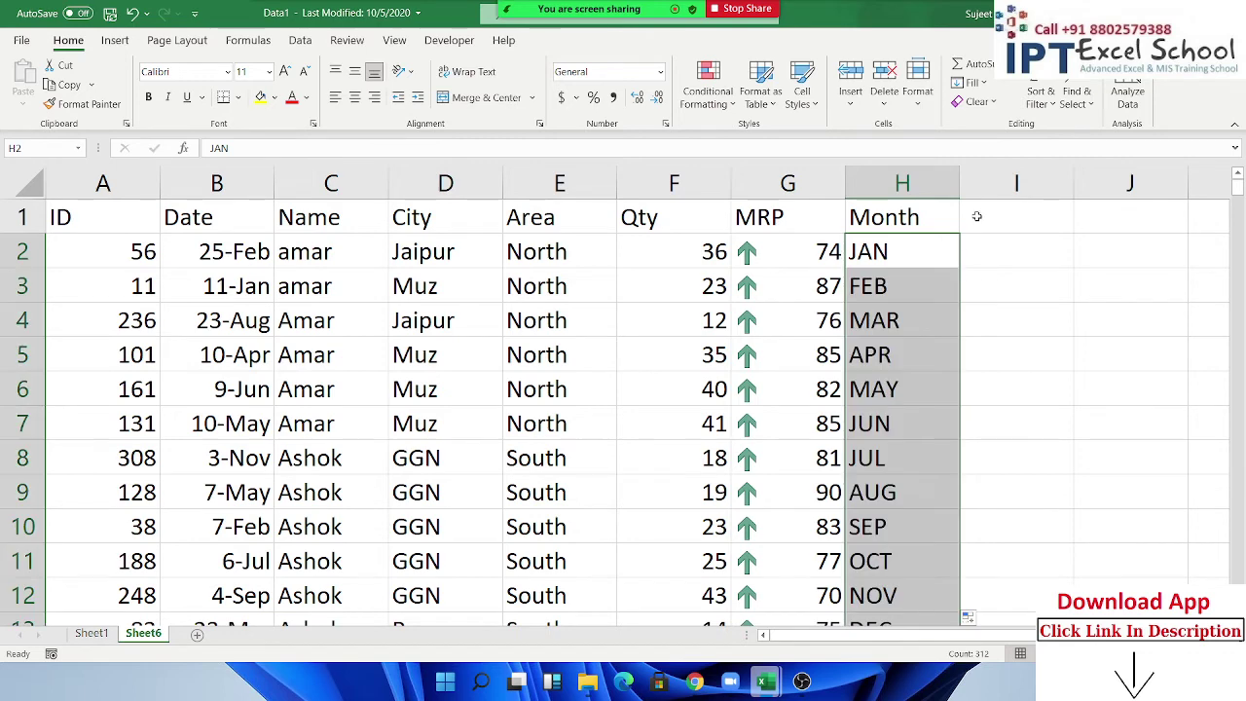
{"action": "left_click", "coordinate": [941, 395]}
{"action": "scroll", "coordinate": [940, 397], "scroll_direction": "down", "scroll_amount": 7}
{"action": "scroll", "coordinate": [941, 398], "scroll_direction": "up", "scroll_amount": 7}
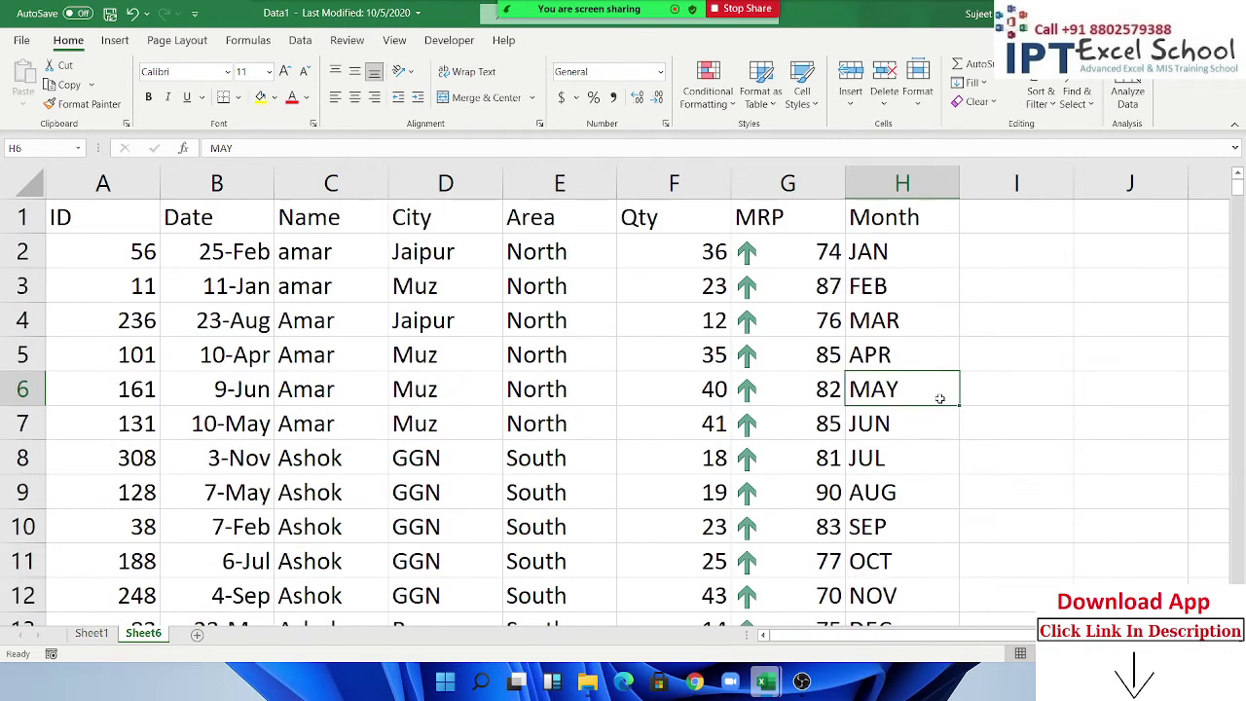
{"action": "left_click", "coordinate": [331, 217]}
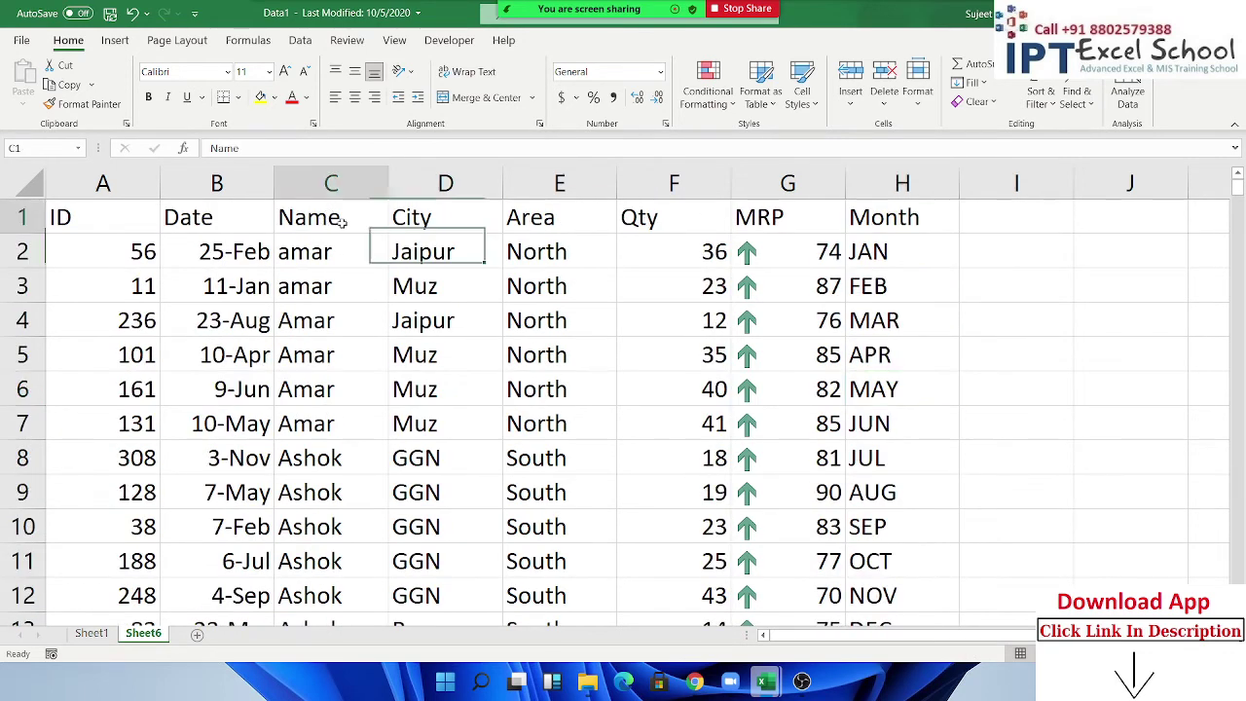
Custom-sort the table by Month on cell values, A to Z.
{"action": "left_click", "coordinate": [1040, 97]}
{"action": "left_click", "coordinate": [1071, 173]}
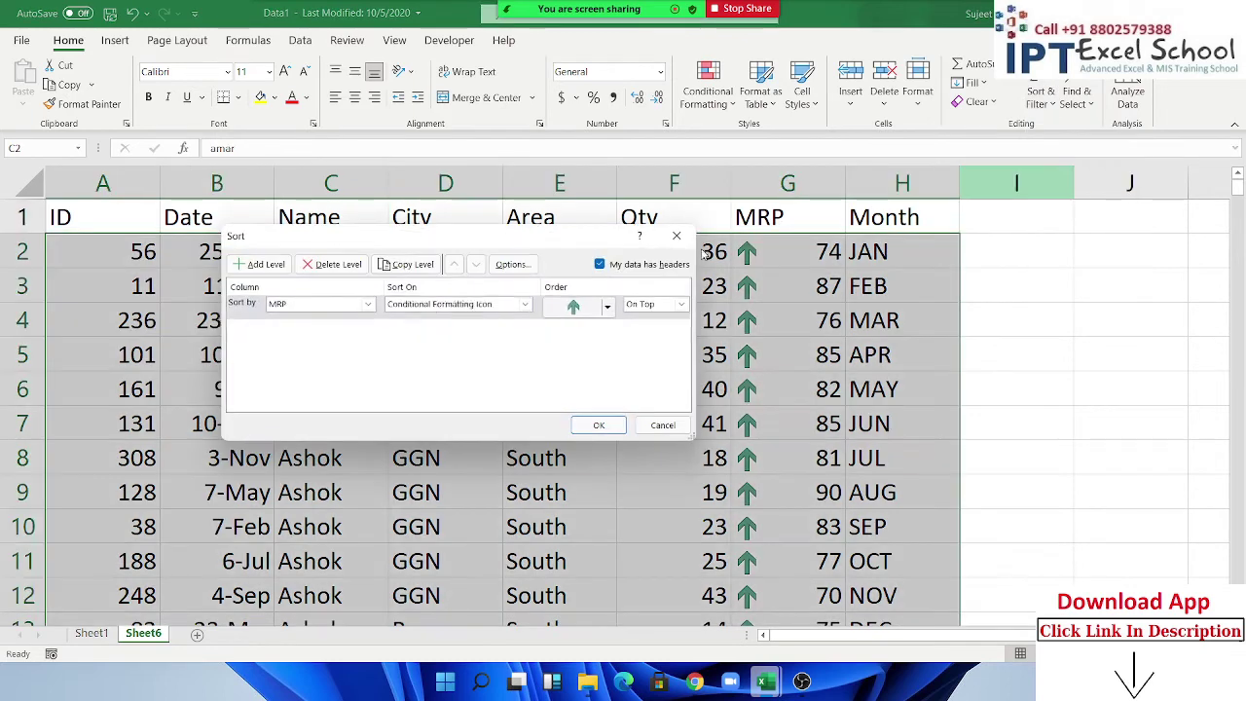
{"action": "left_click", "coordinate": [337, 305]}
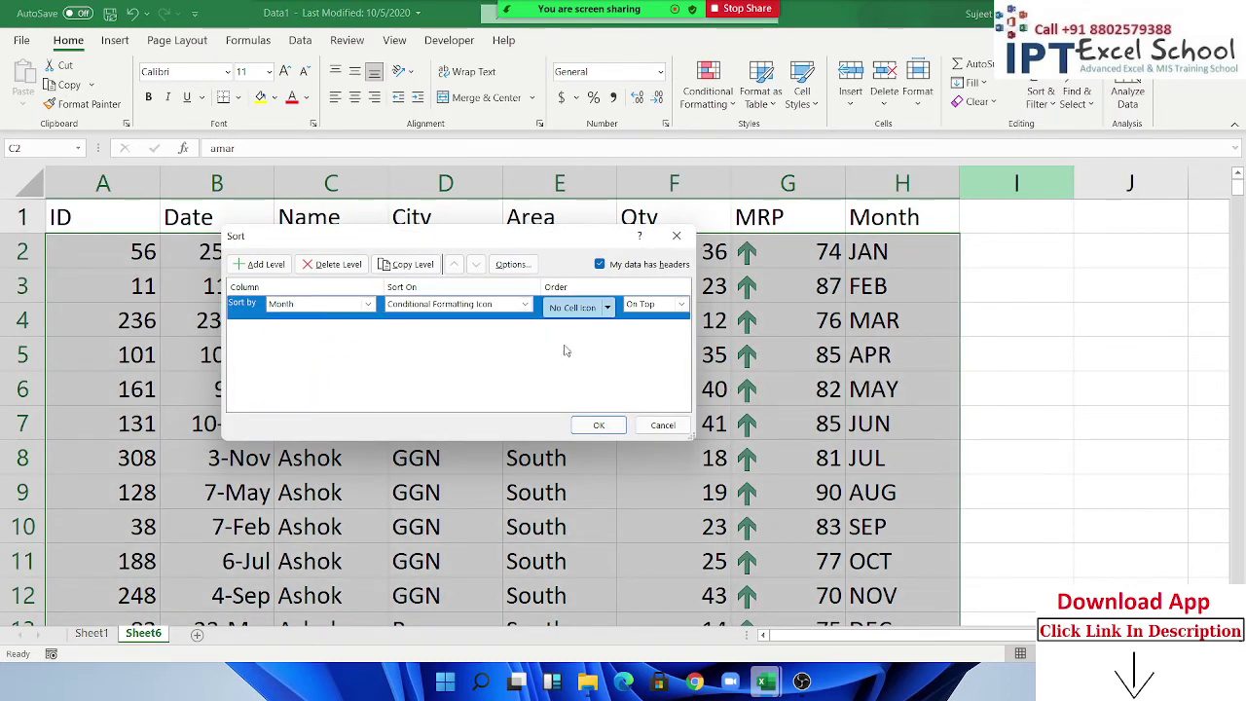
{"action": "left_click", "coordinate": [479, 308]}
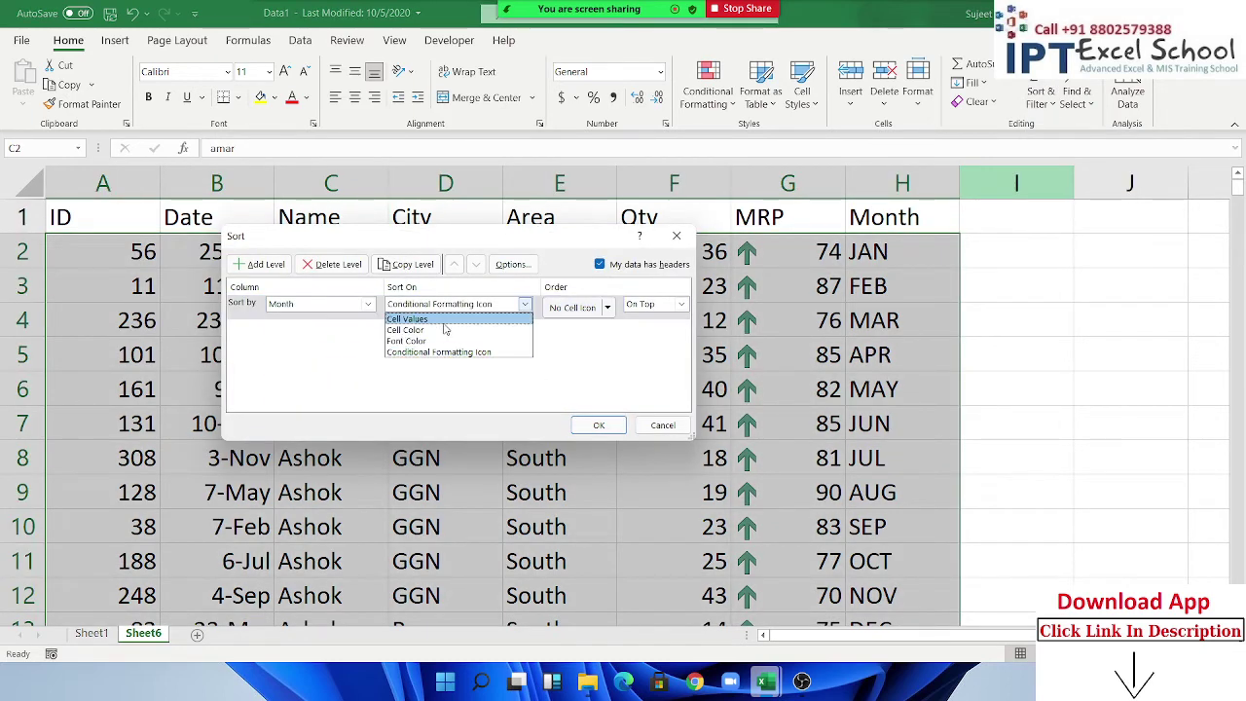
{"action": "left_click", "coordinate": [446, 320]}
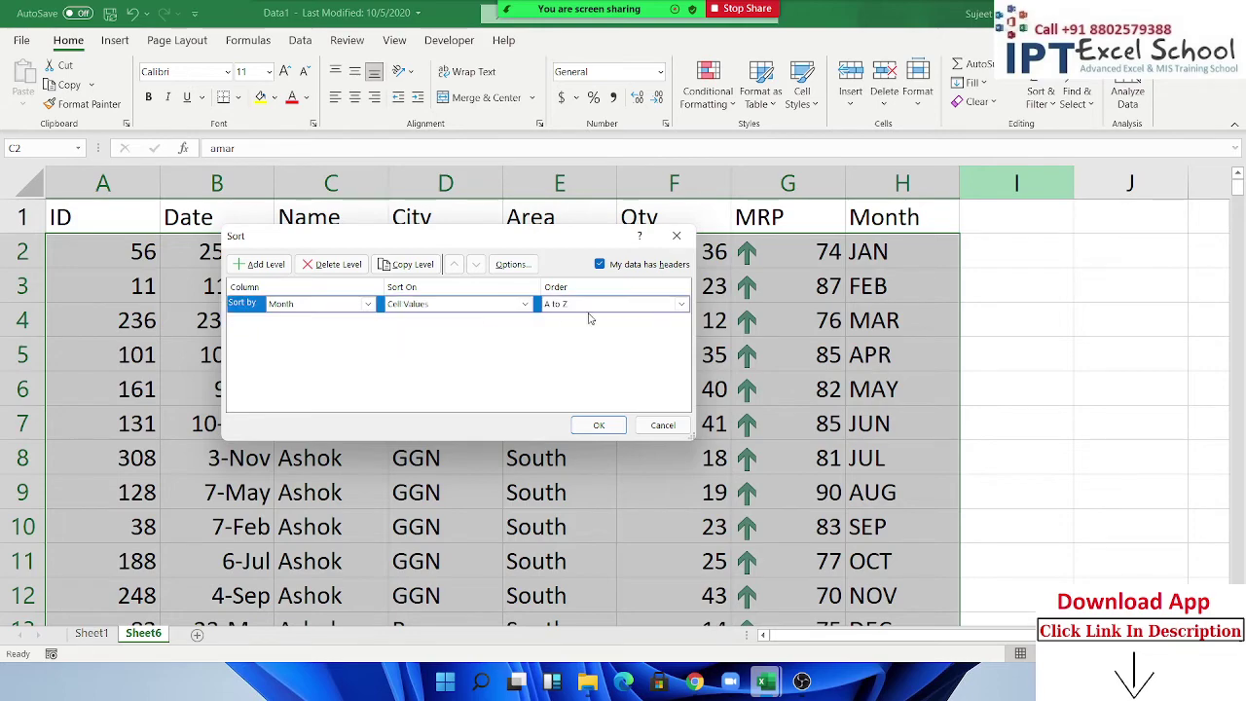
{"action": "left_click", "coordinate": [599, 425]}
{"action": "scroll", "coordinate": [616, 395], "scroll_direction": "down", "scroll_amount": 6}
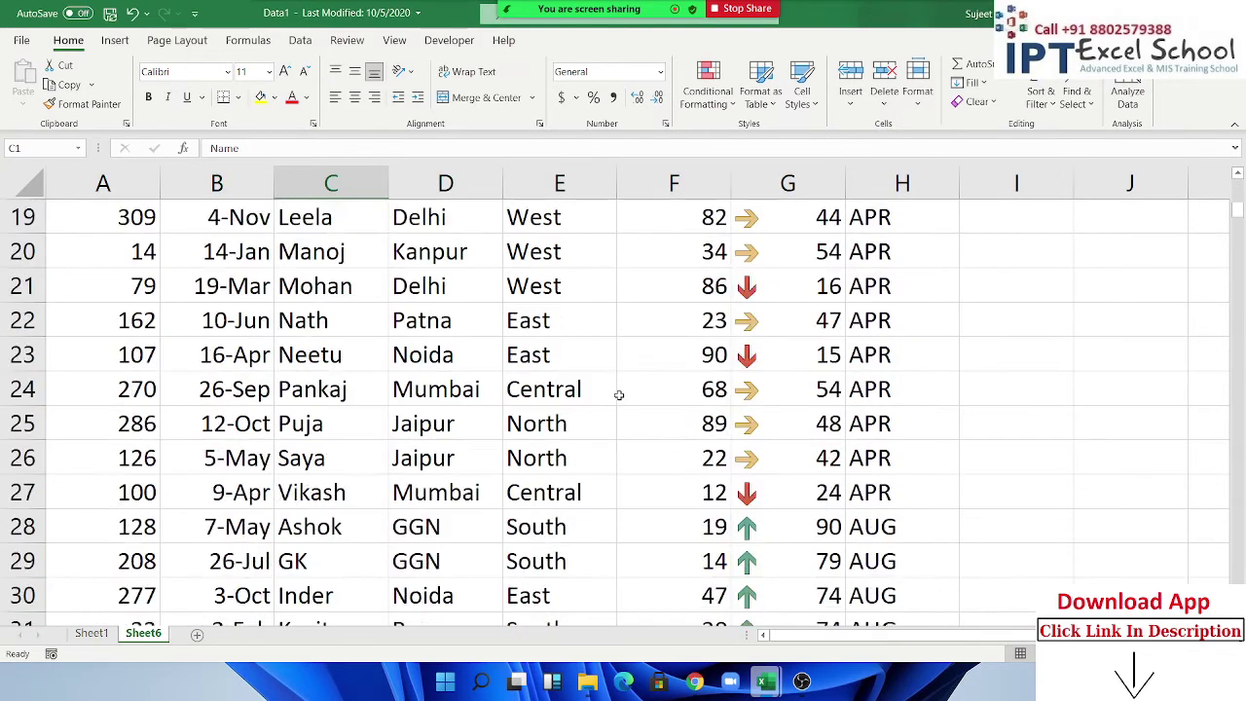
{"action": "scroll", "coordinate": [618, 395], "scroll_direction": "down", "scroll_amount": 7}
{"action": "scroll", "coordinate": [618, 394], "scroll_direction": "down", "scroll_amount": 6}
{"action": "scroll", "coordinate": [619, 393], "scroll_direction": "down", "scroll_amount": 4}
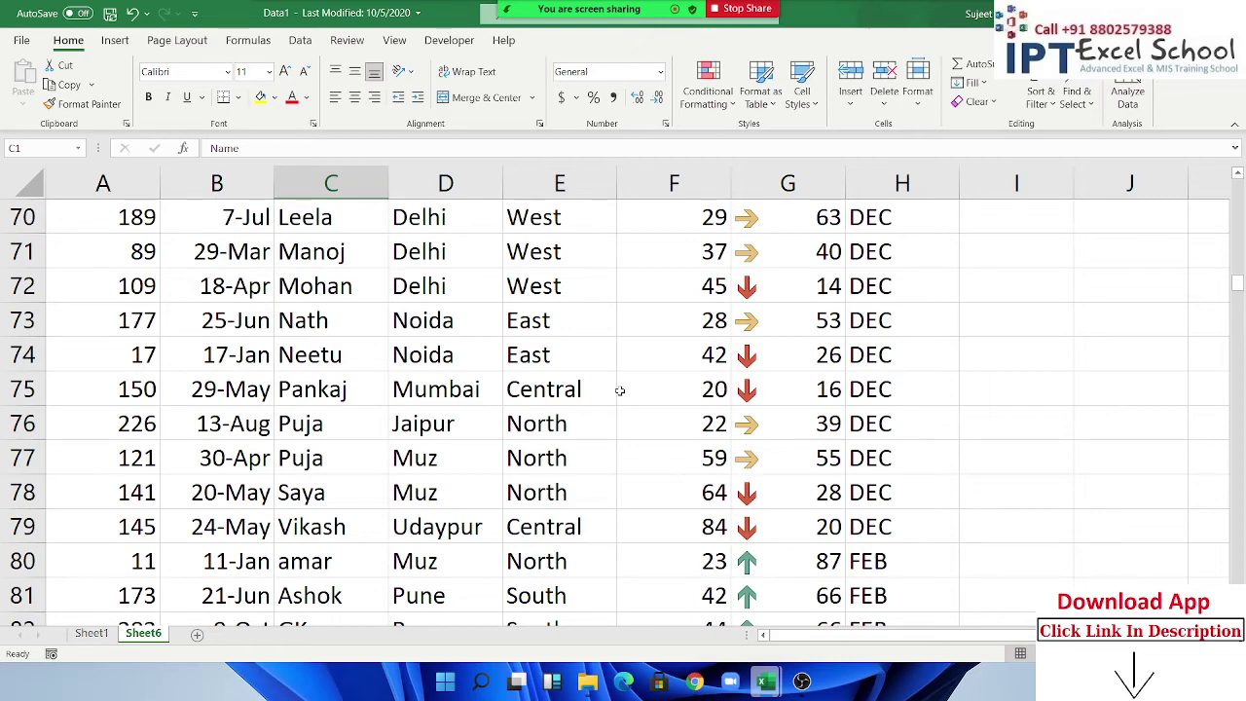
{"action": "key", "text": "ctrl+Right"}
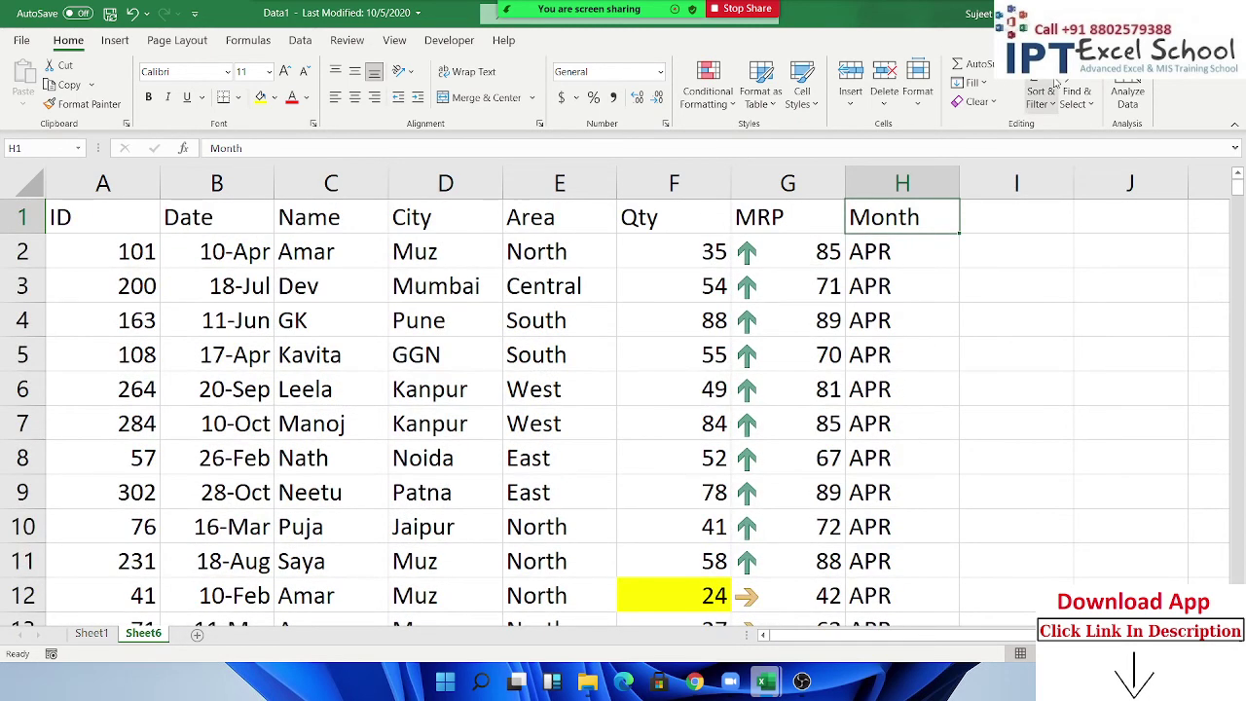
Sort the table by Month using the Jan, Feb, Mar… custom list as the order.
{"action": "left_click", "coordinate": [1047, 89]}
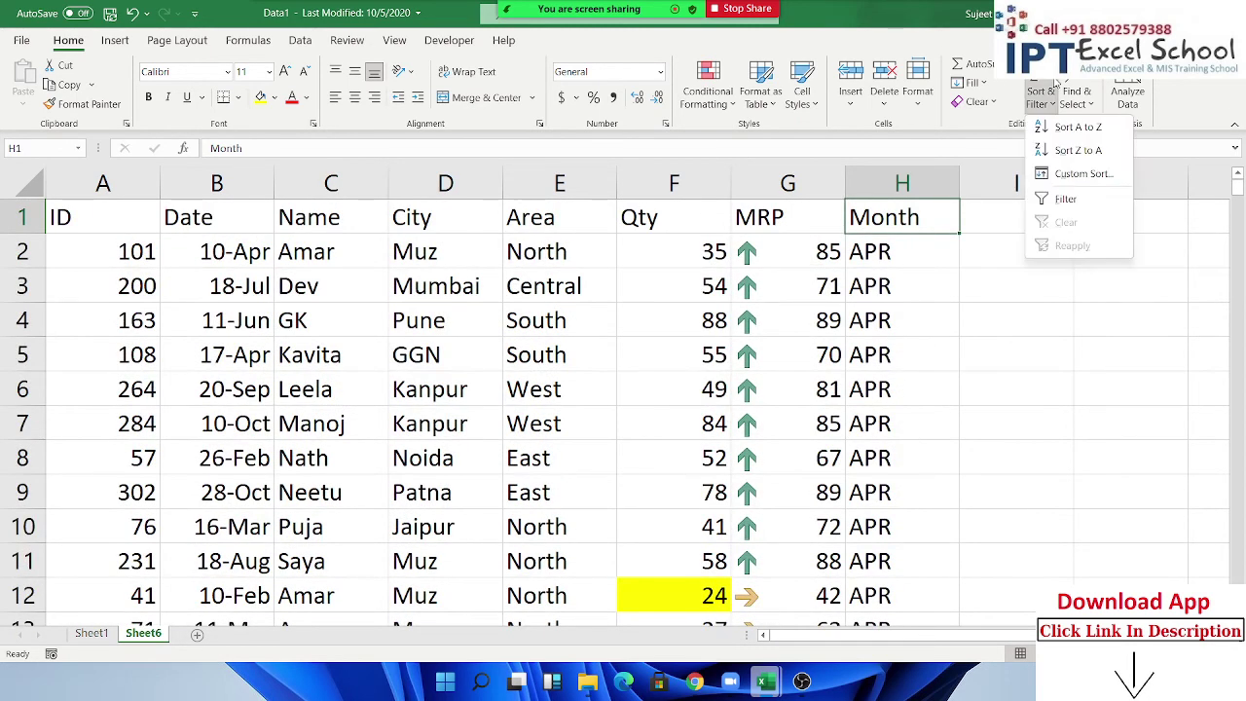
{"action": "left_click", "coordinate": [1081, 173]}
{"action": "left_click", "coordinate": [331, 304]}
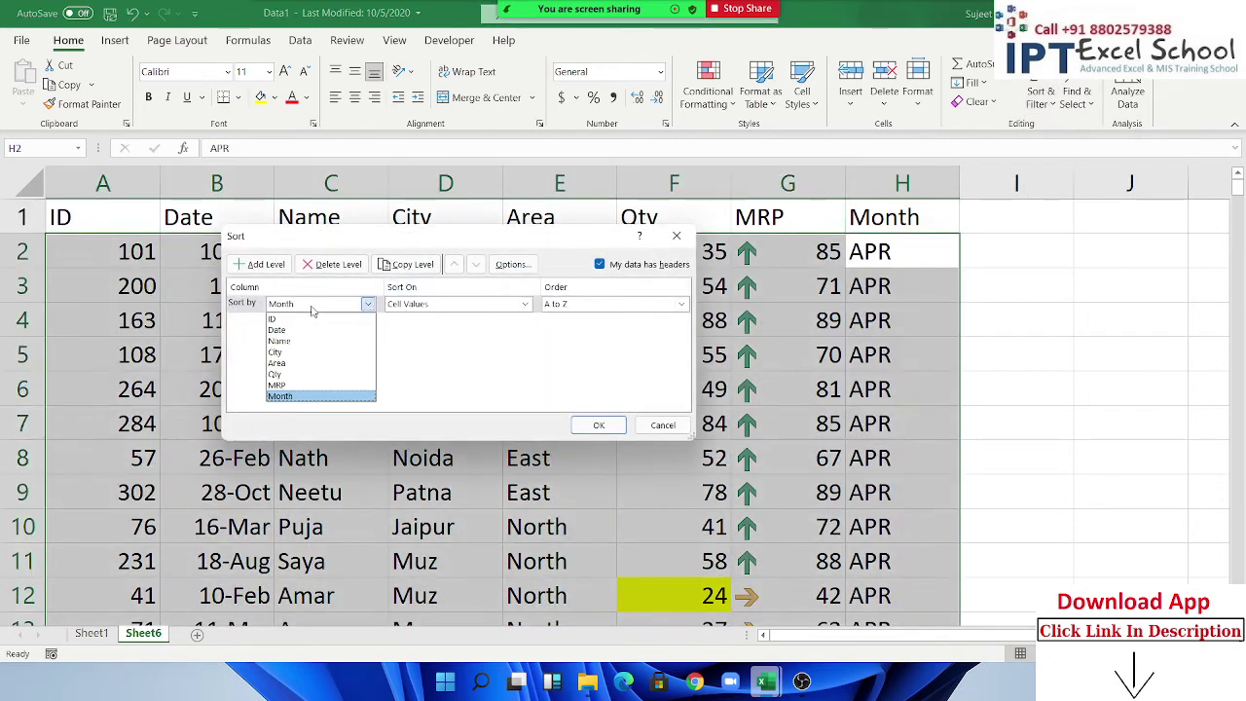
{"action": "left_click", "coordinate": [317, 398]}
{"action": "left_click", "coordinate": [682, 304]}
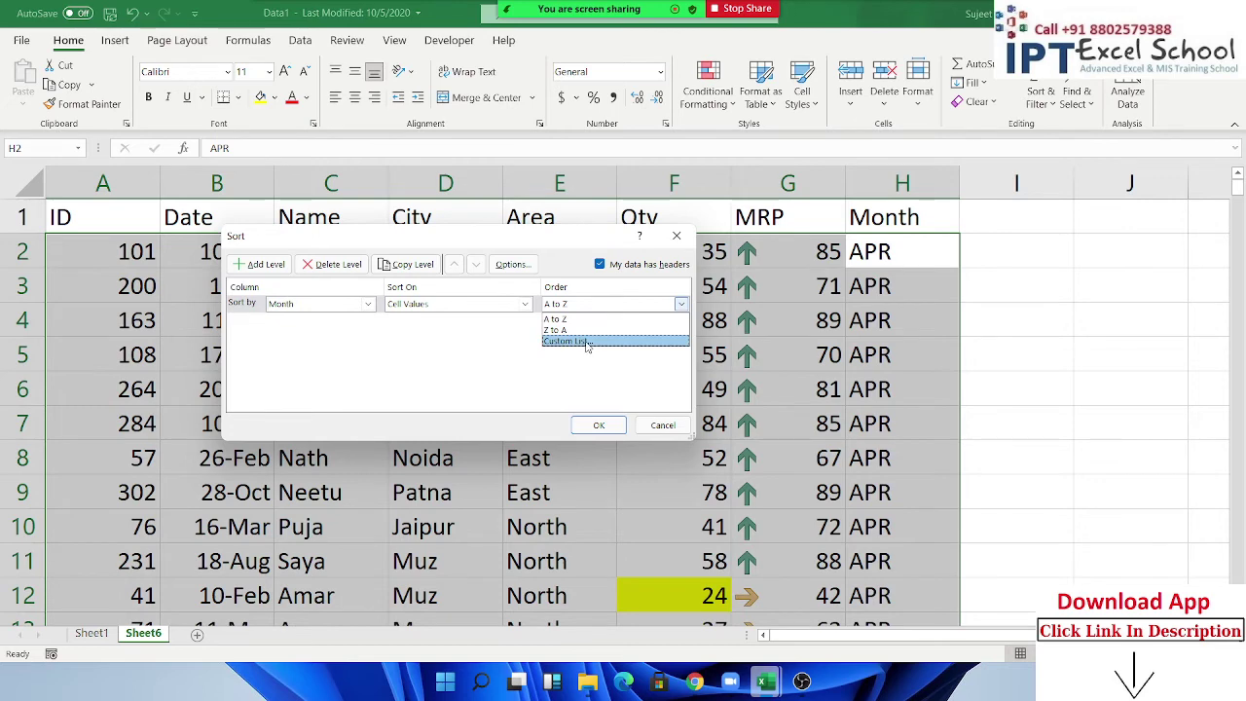
{"action": "left_click", "coordinate": [588, 342]}
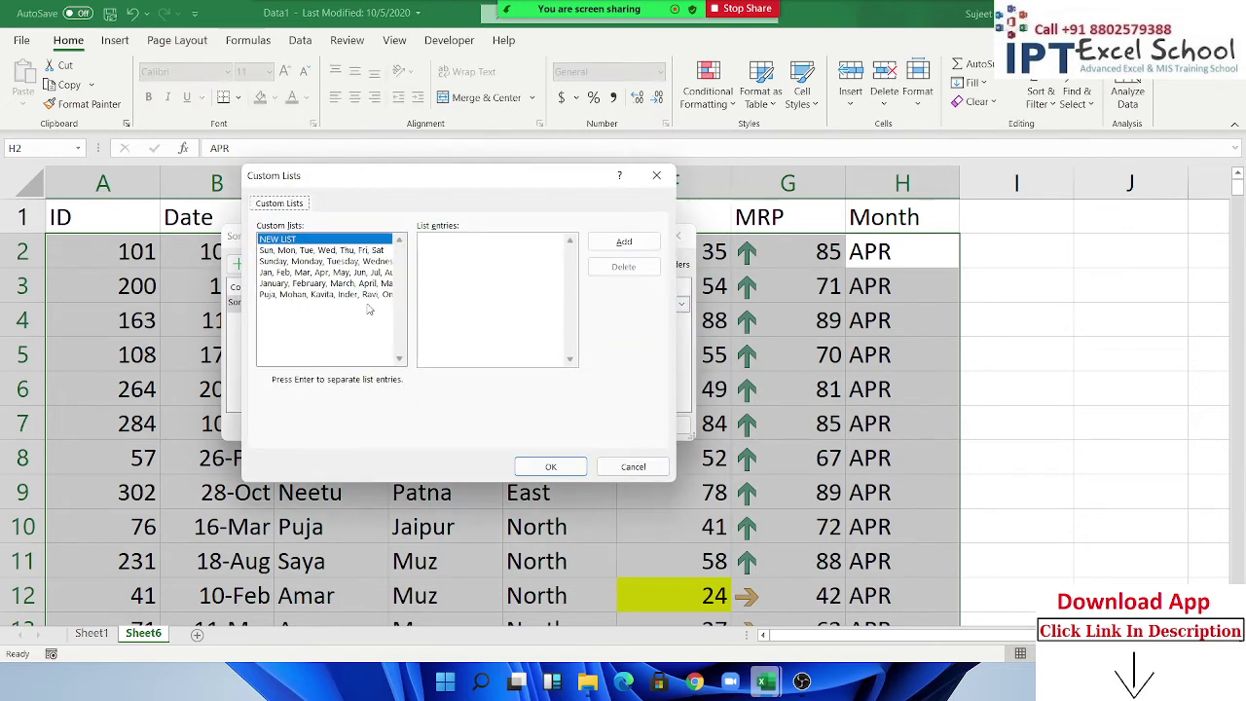
{"action": "left_click", "coordinate": [288, 272]}
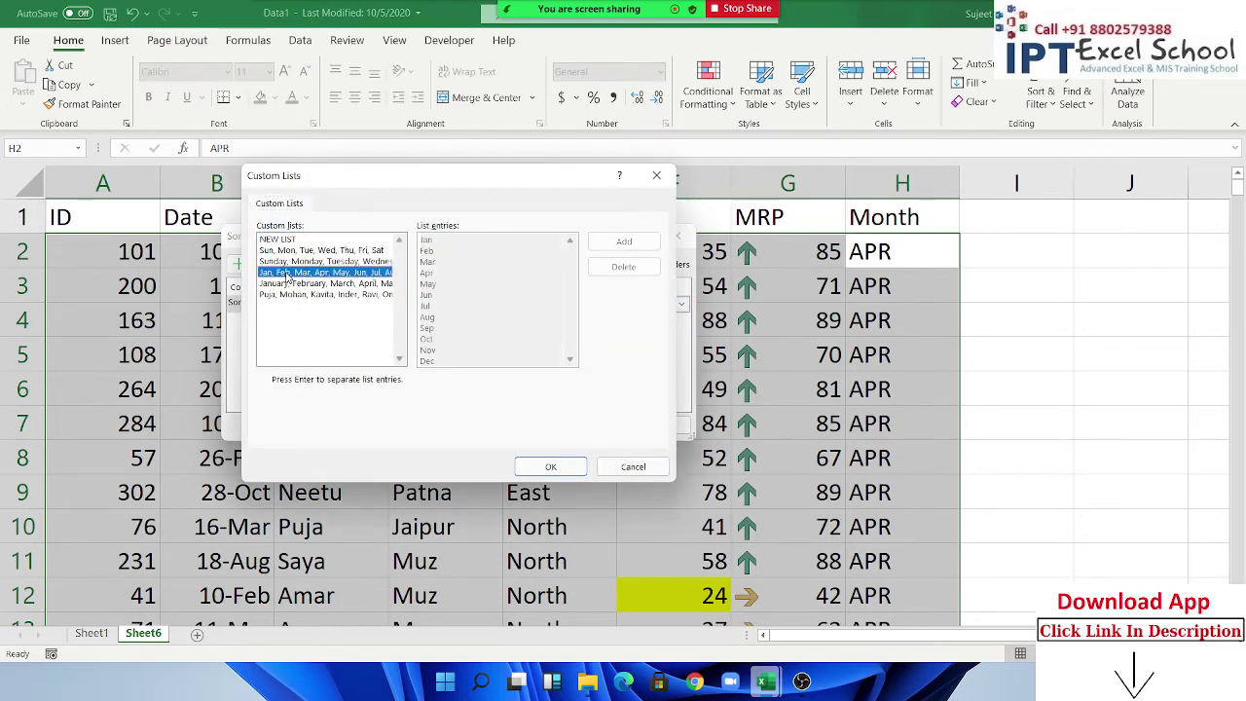
{"action": "left_click", "coordinate": [548, 464]}
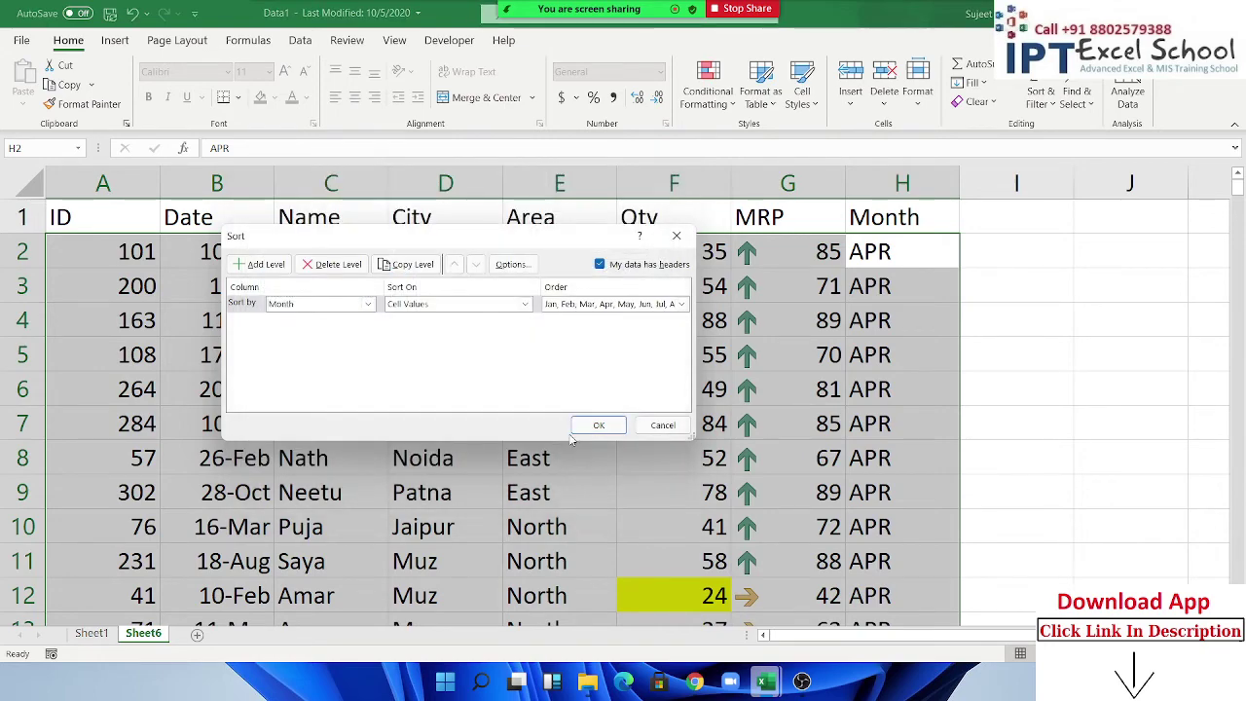
{"action": "left_click", "coordinate": [598, 424]}
{"action": "scroll", "coordinate": [823, 390], "scroll_direction": "down", "scroll_amount": 5}
{"action": "scroll", "coordinate": [823, 389], "scroll_direction": "down", "scroll_amount": 2}
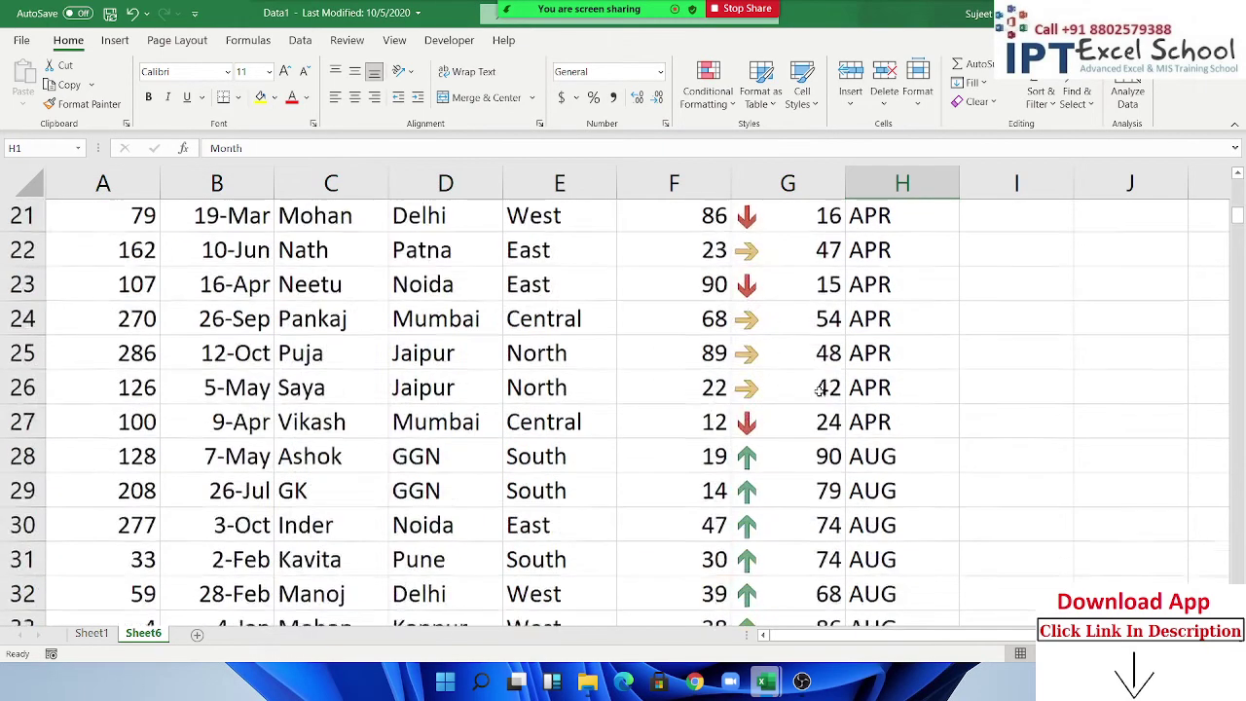
{"action": "scroll", "coordinate": [820, 390], "scroll_direction": "up", "scroll_amount": 7}
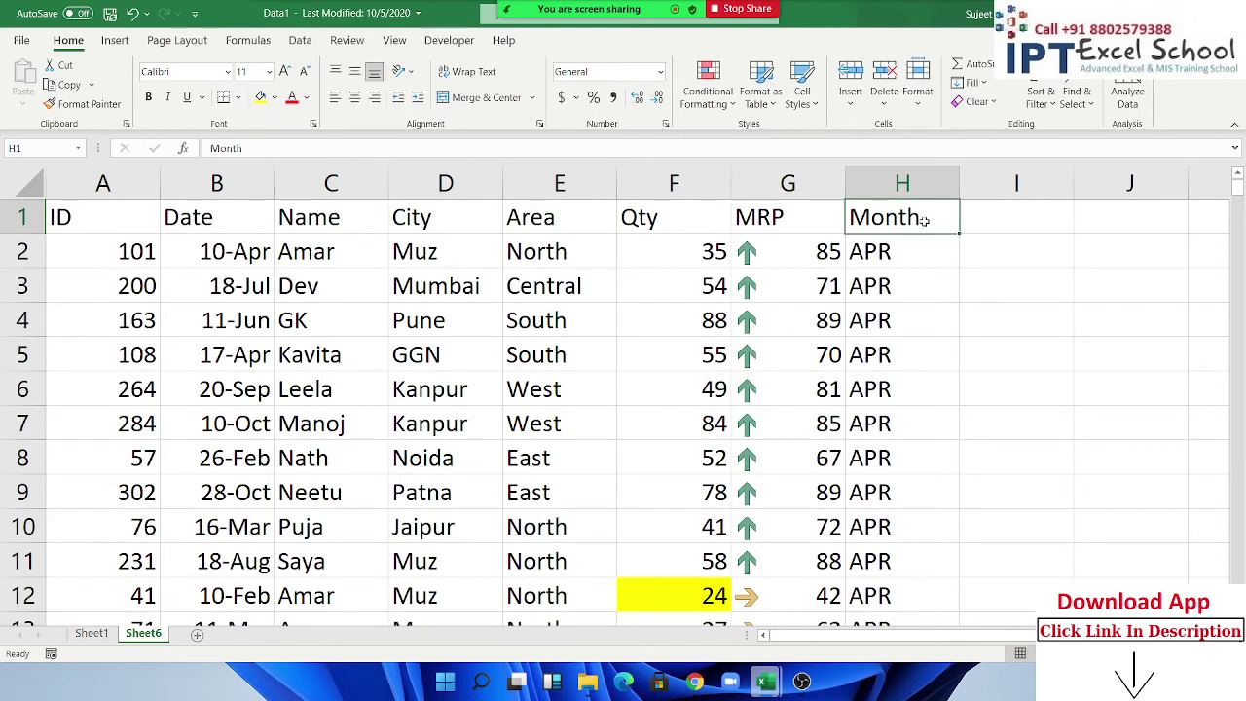
{"action": "left_click", "coordinate": [495, 322]}
{"action": "left_click", "coordinate": [534, 225]}
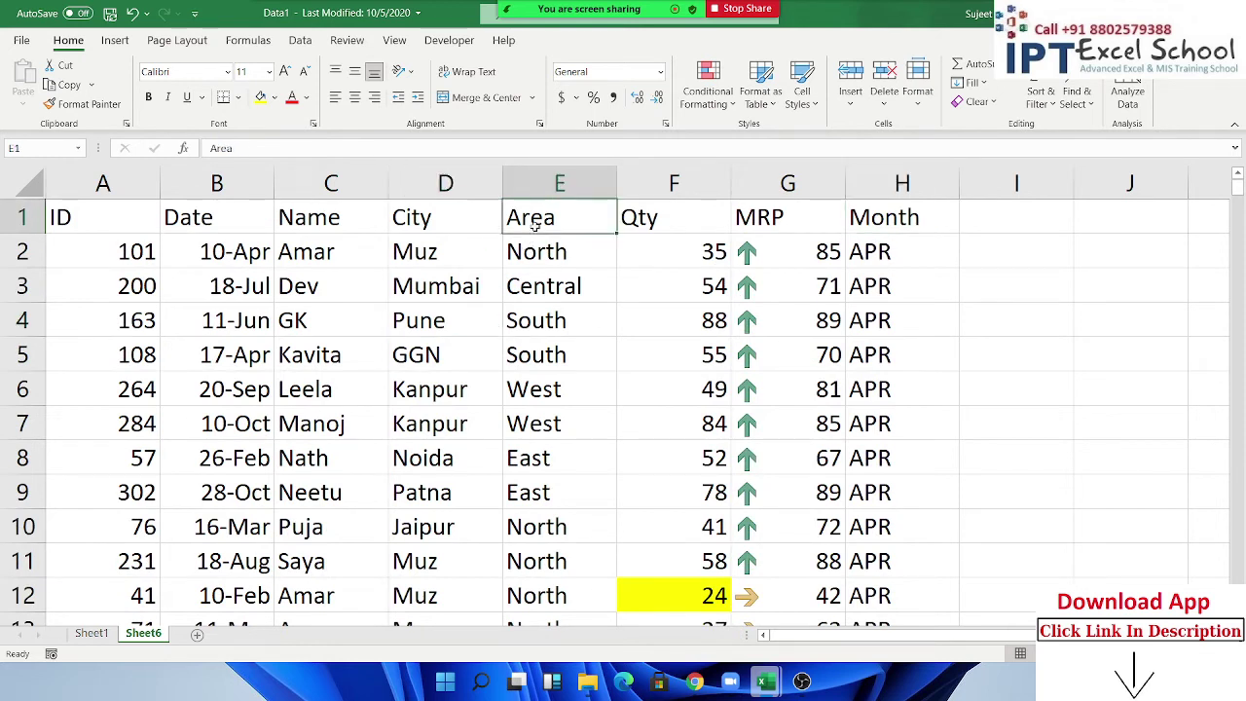
{"action": "left_click", "coordinate": [1039, 97]}
{"action": "left_click", "coordinate": [1076, 173]}
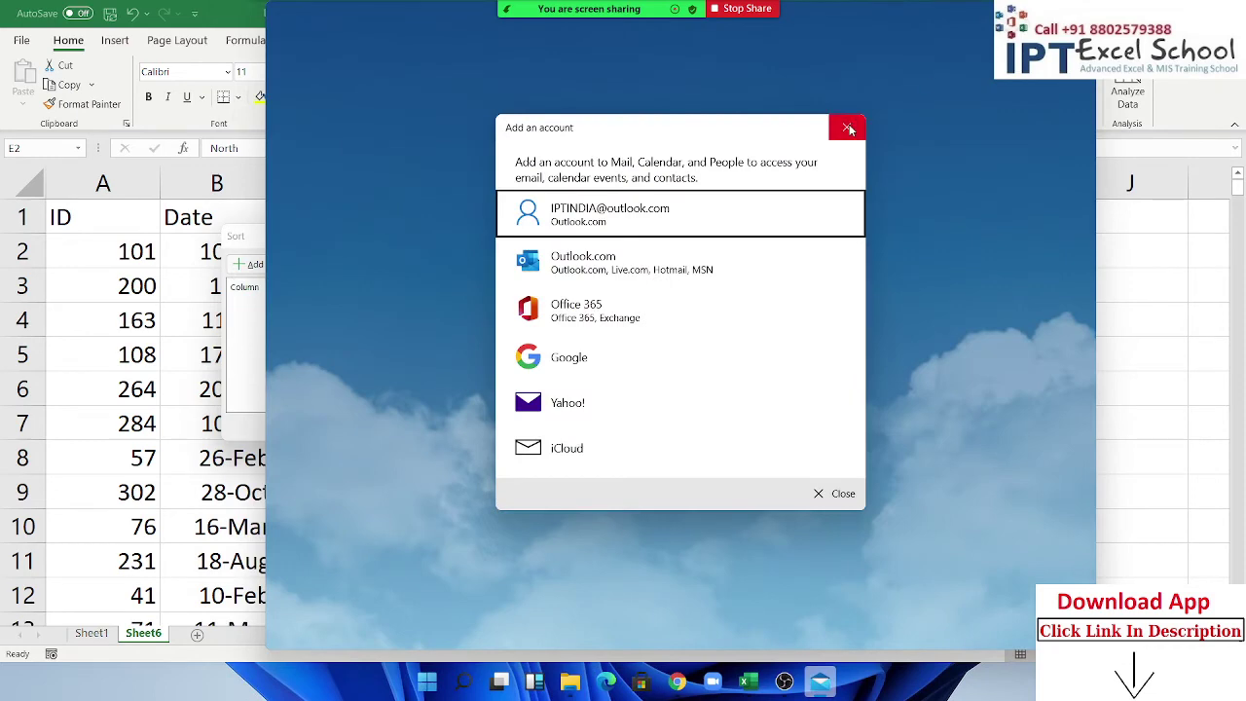
{"action": "left_click", "coordinate": [848, 128]}
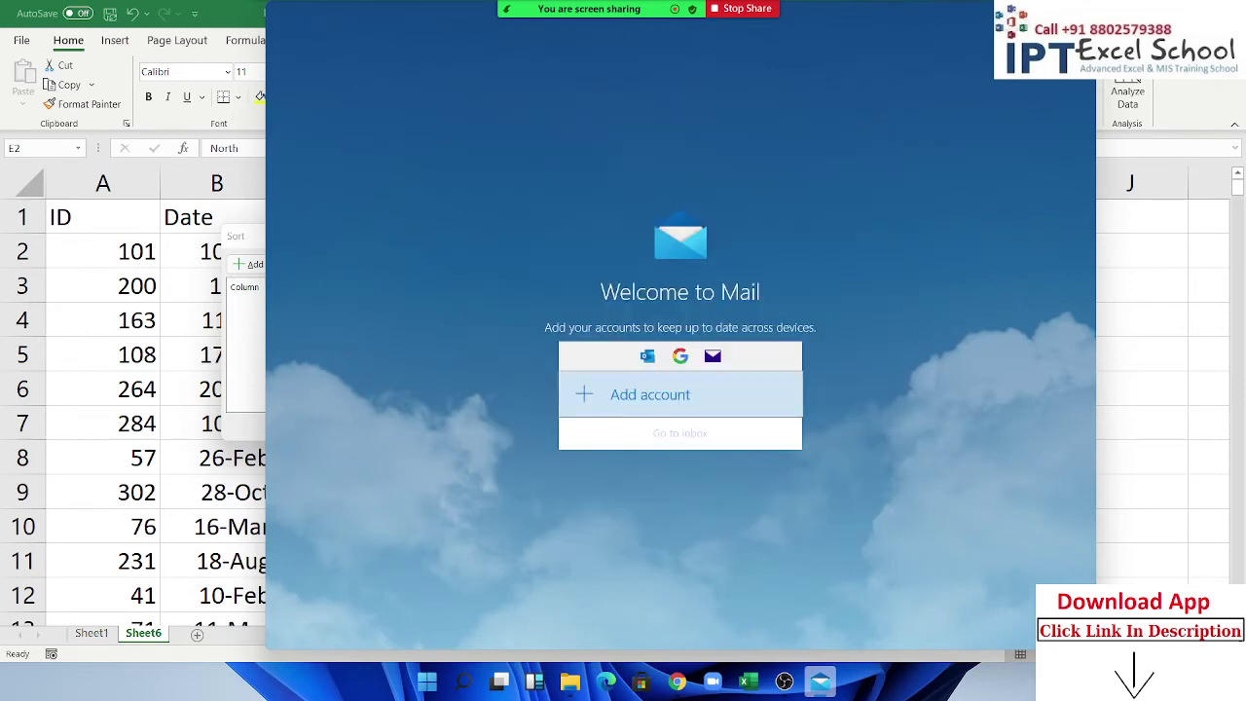
{"action": "key", "text": "alt+F4"}
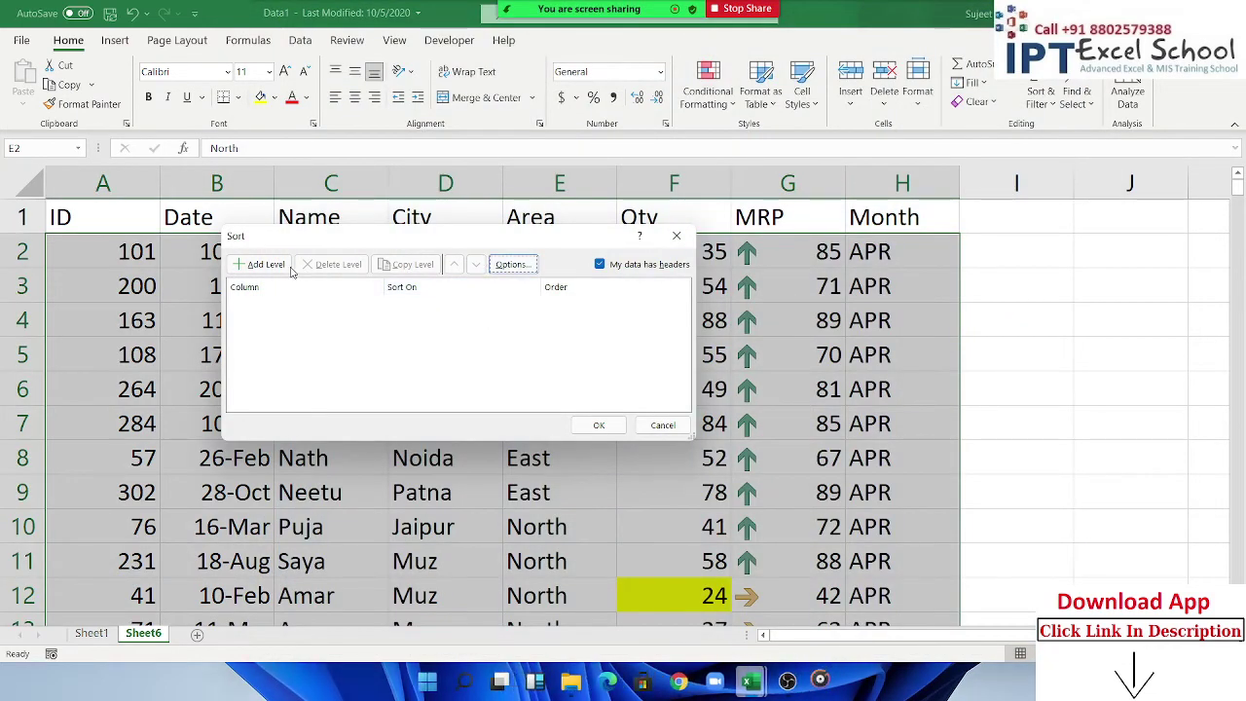
{"action": "left_click", "coordinate": [261, 263]}
{"action": "key", "text": "F1"}
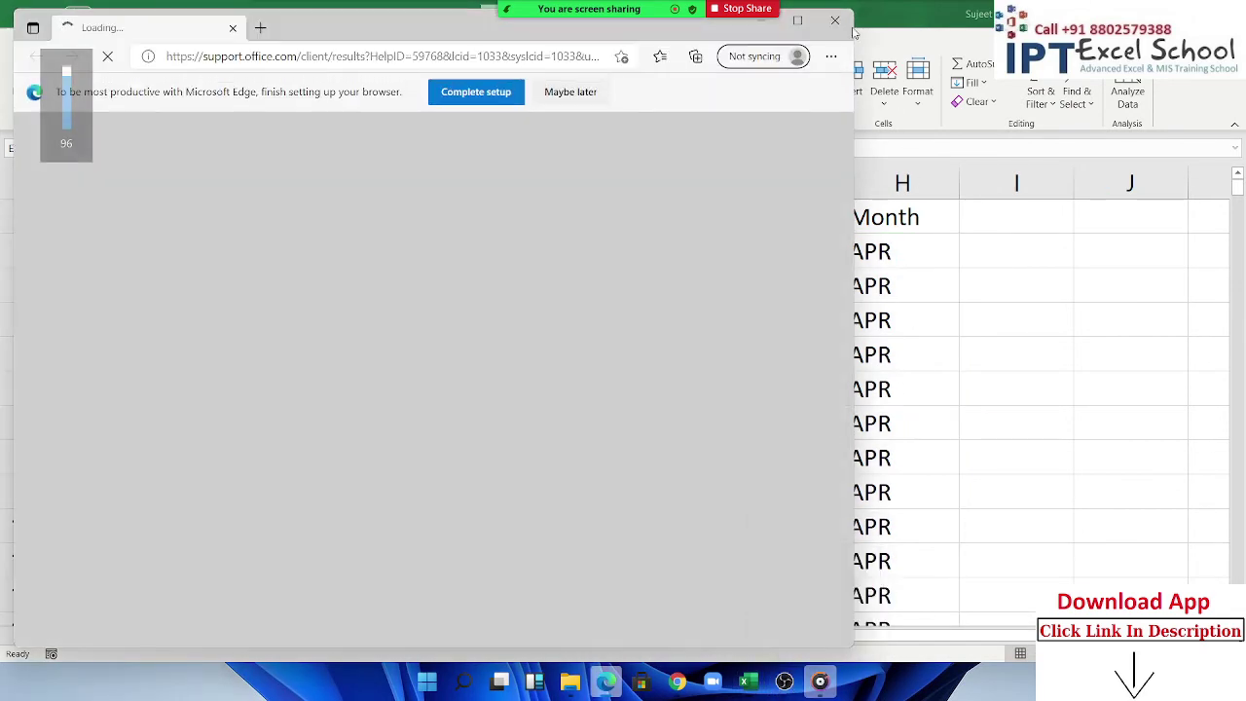
{"action": "left_click", "coordinate": [835, 20]}
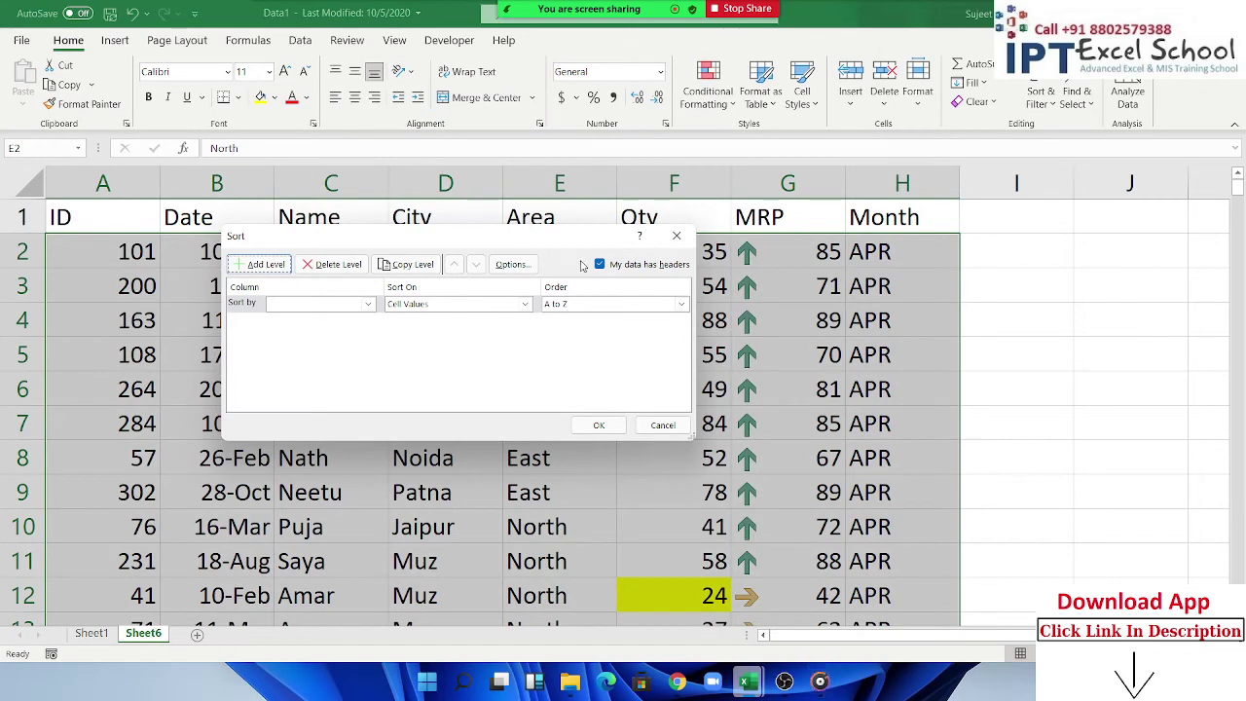
{"action": "left_click", "coordinate": [677, 235]}
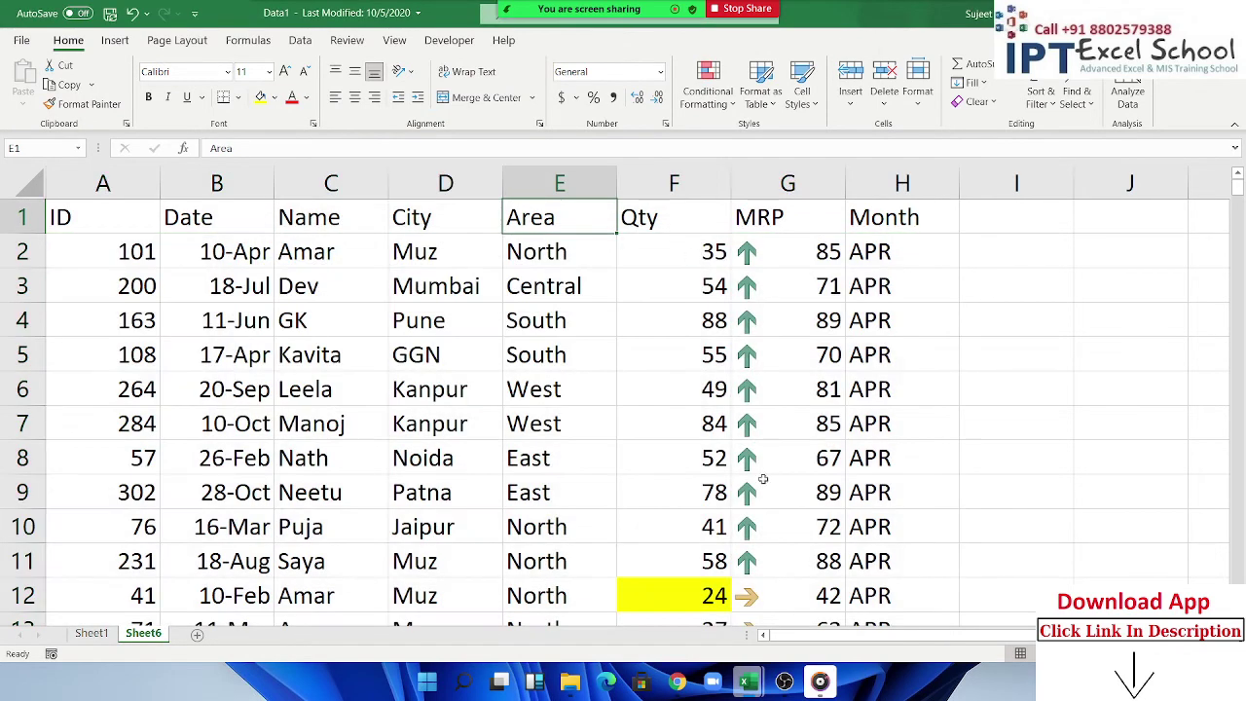
{"action": "left_click", "coordinate": [818, 679]}
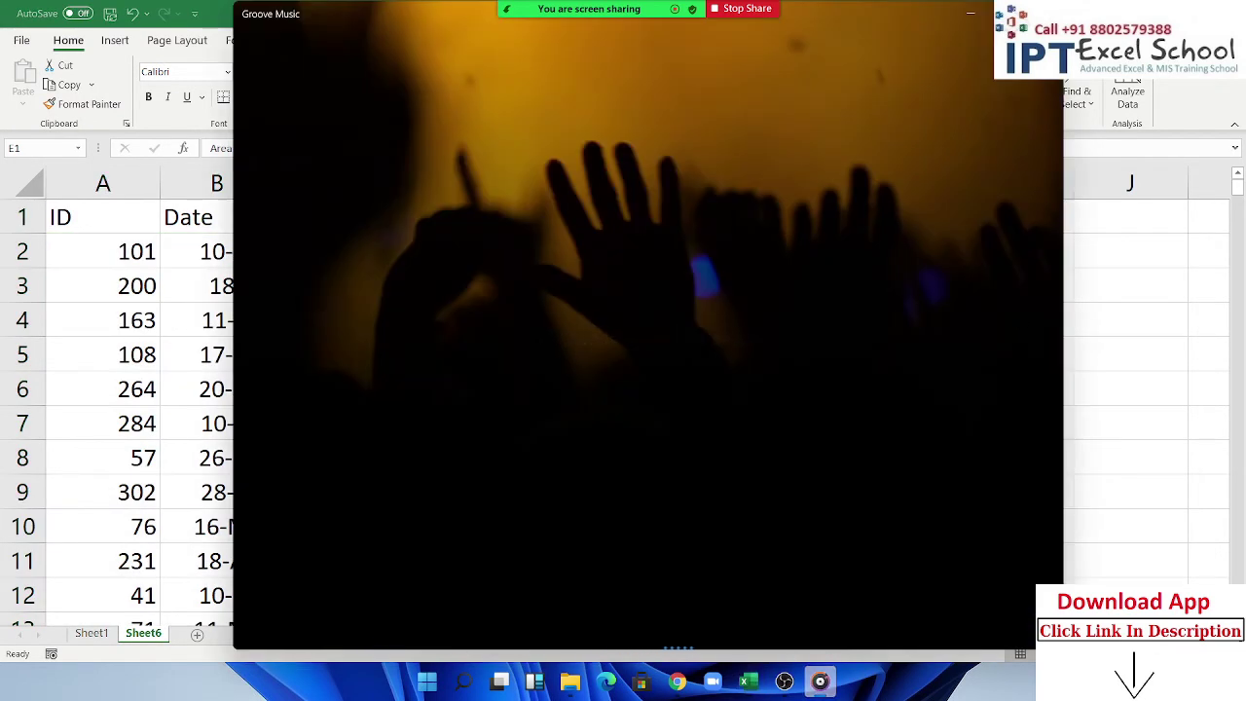
{"action": "key", "text": "alt+F4"}
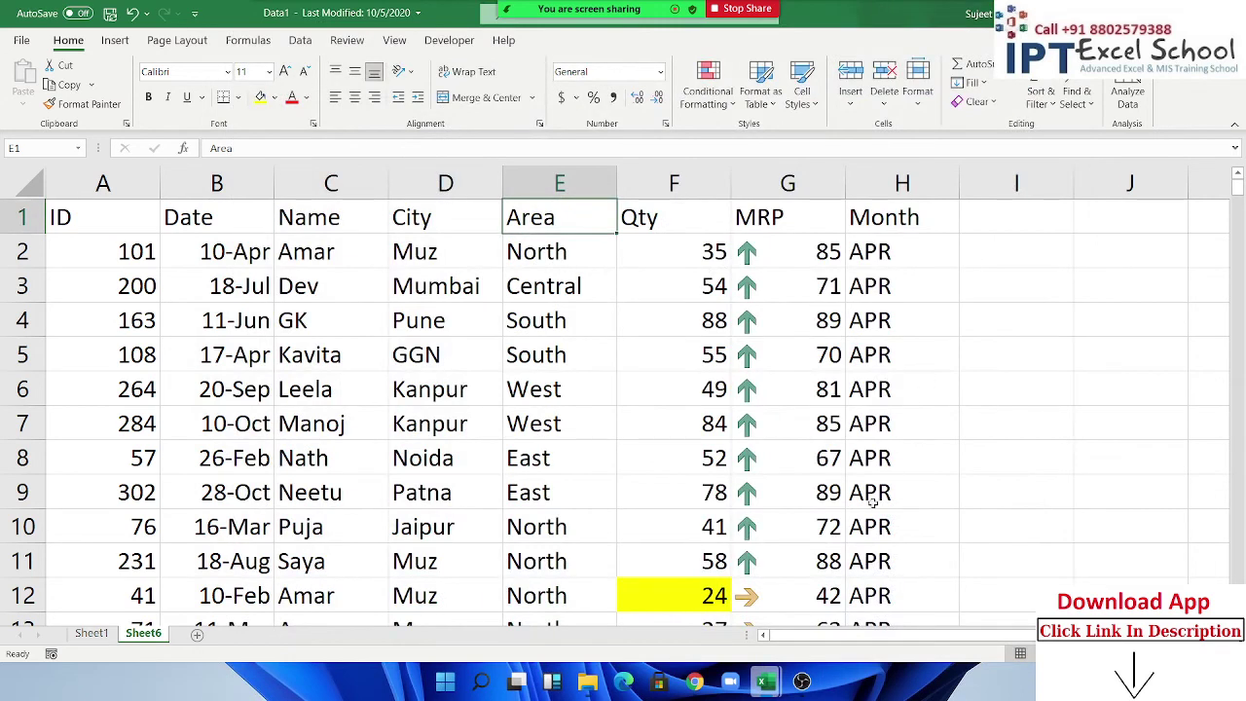
{"action": "left_click", "coordinate": [644, 400]}
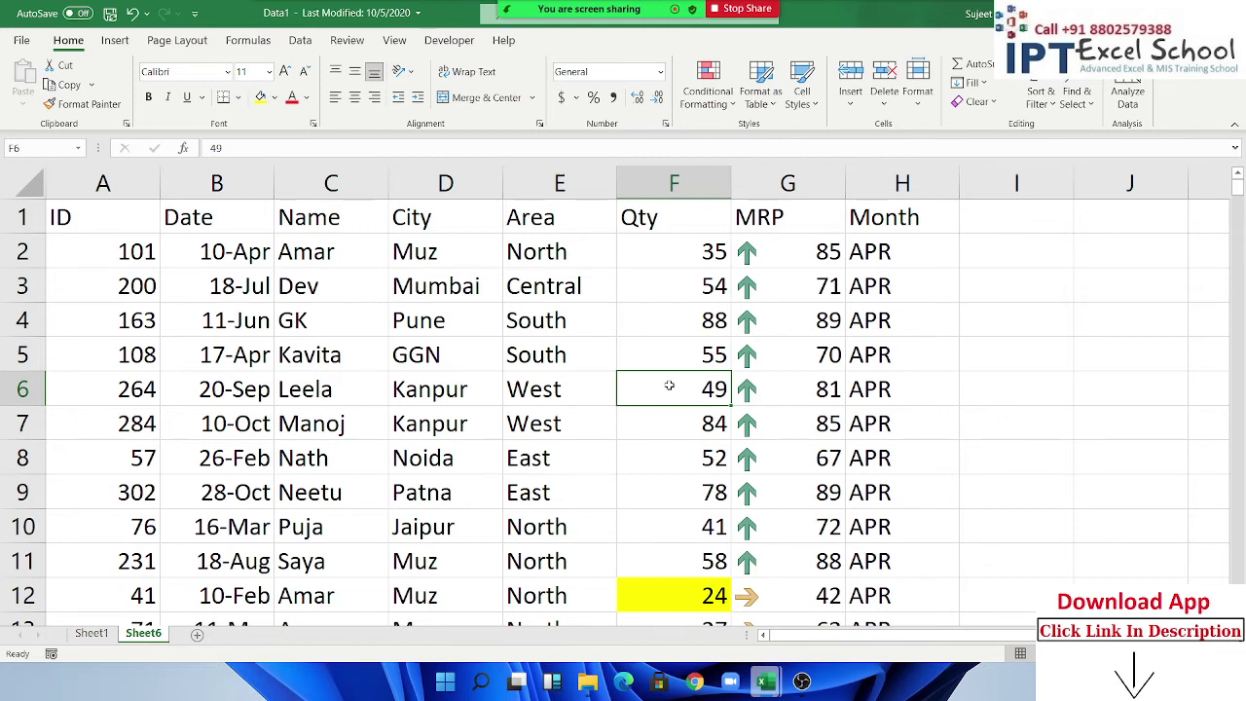
From a table cell, re-run the custom sort by Month in Jan-to-Dec order.
{"action": "left_click", "coordinate": [857, 424]}
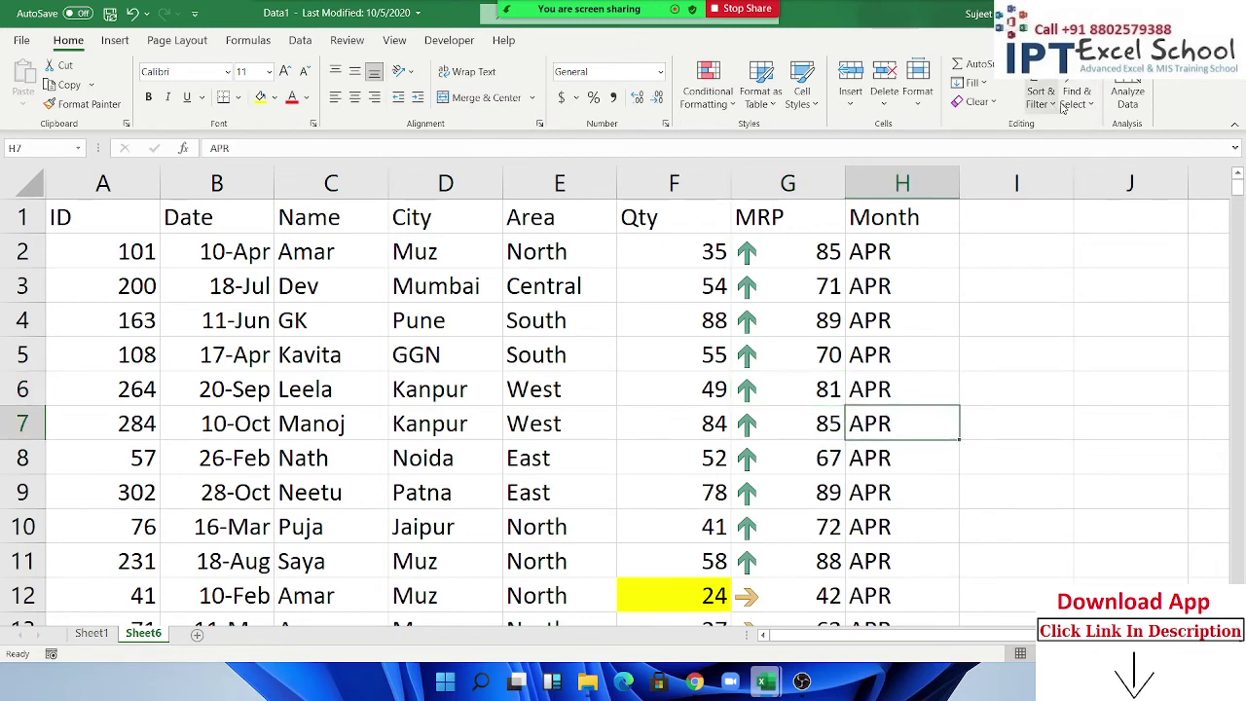
{"action": "left_click", "coordinate": [449, 294]}
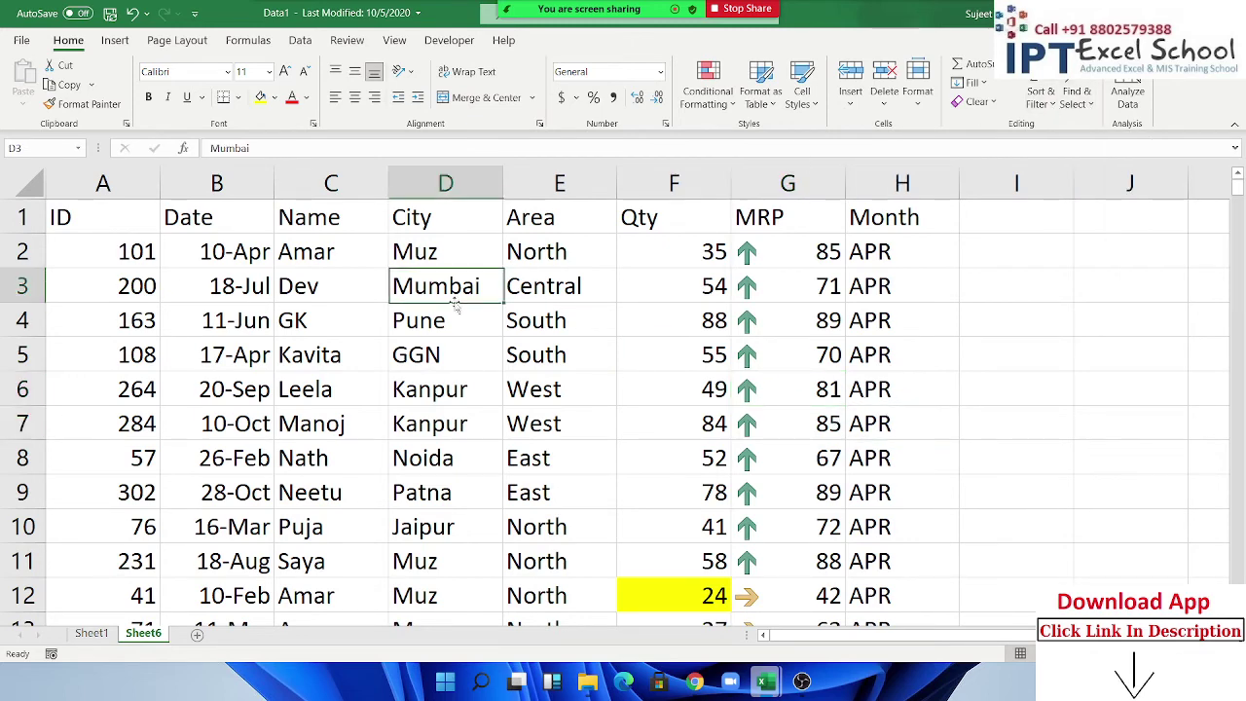
{"action": "left_click", "coordinate": [1048, 102]}
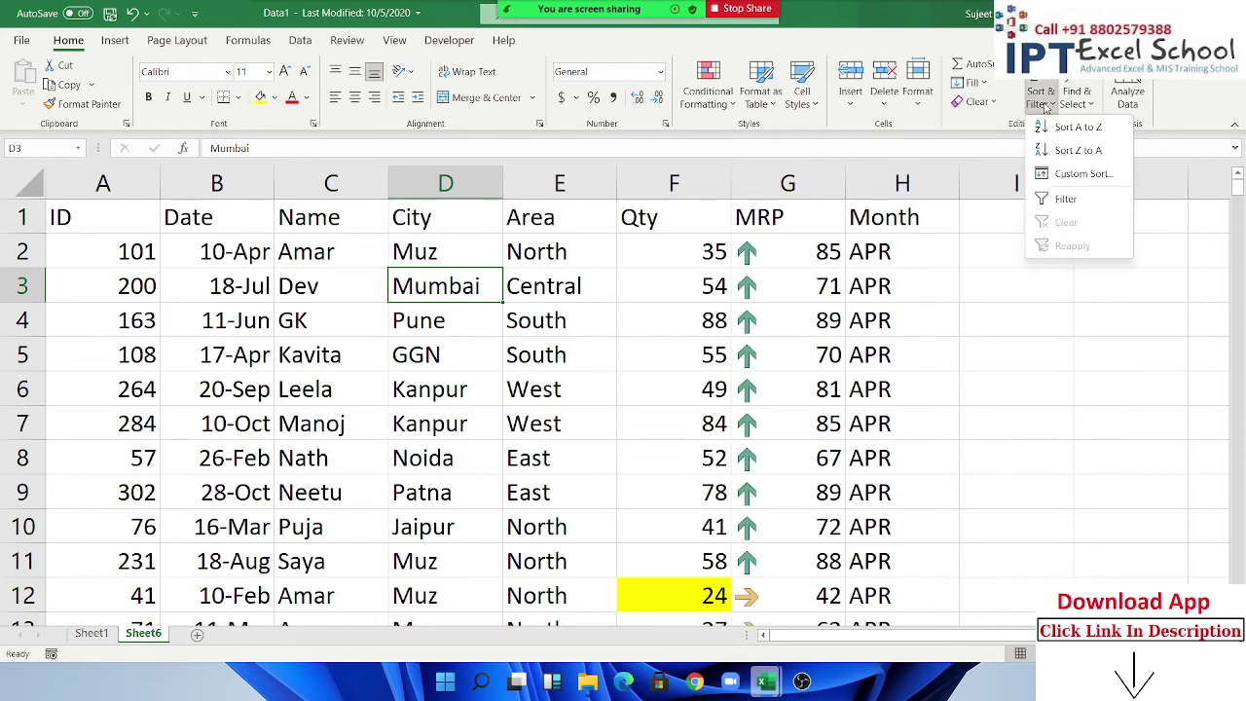
{"action": "left_click", "coordinate": [1061, 175]}
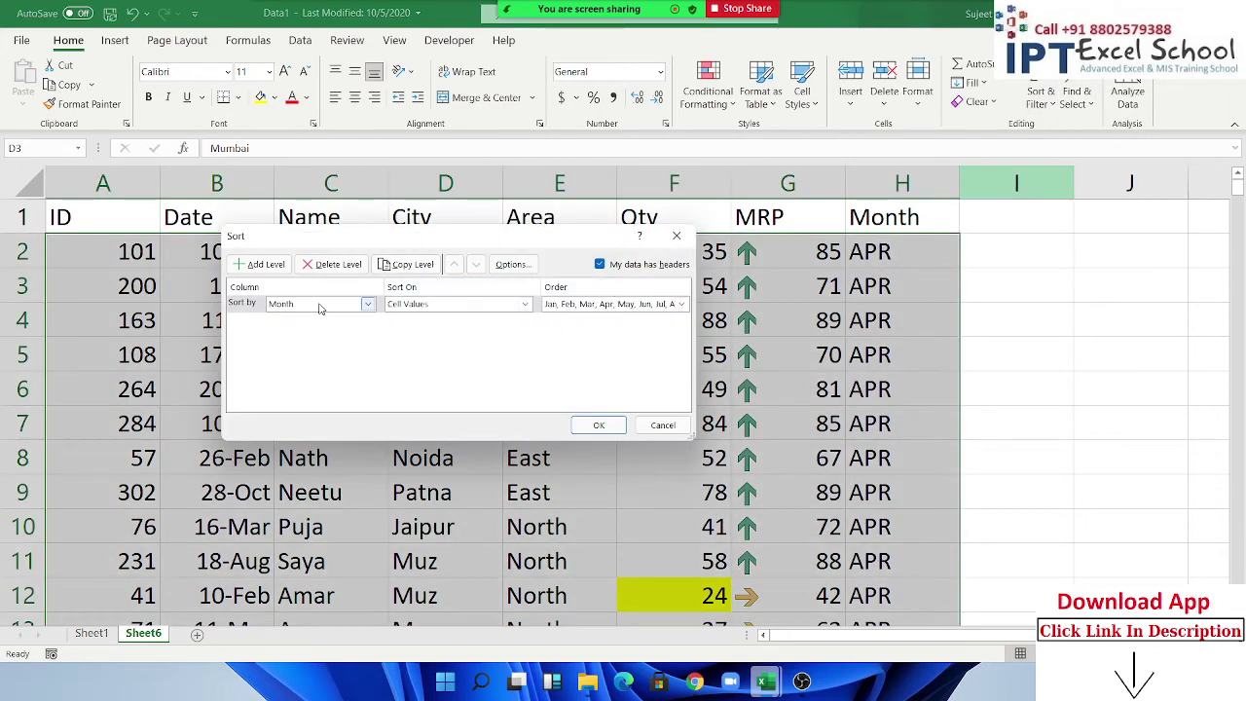
{"action": "left_click", "coordinate": [575, 310]}
{"action": "left_click", "coordinate": [581, 348]}
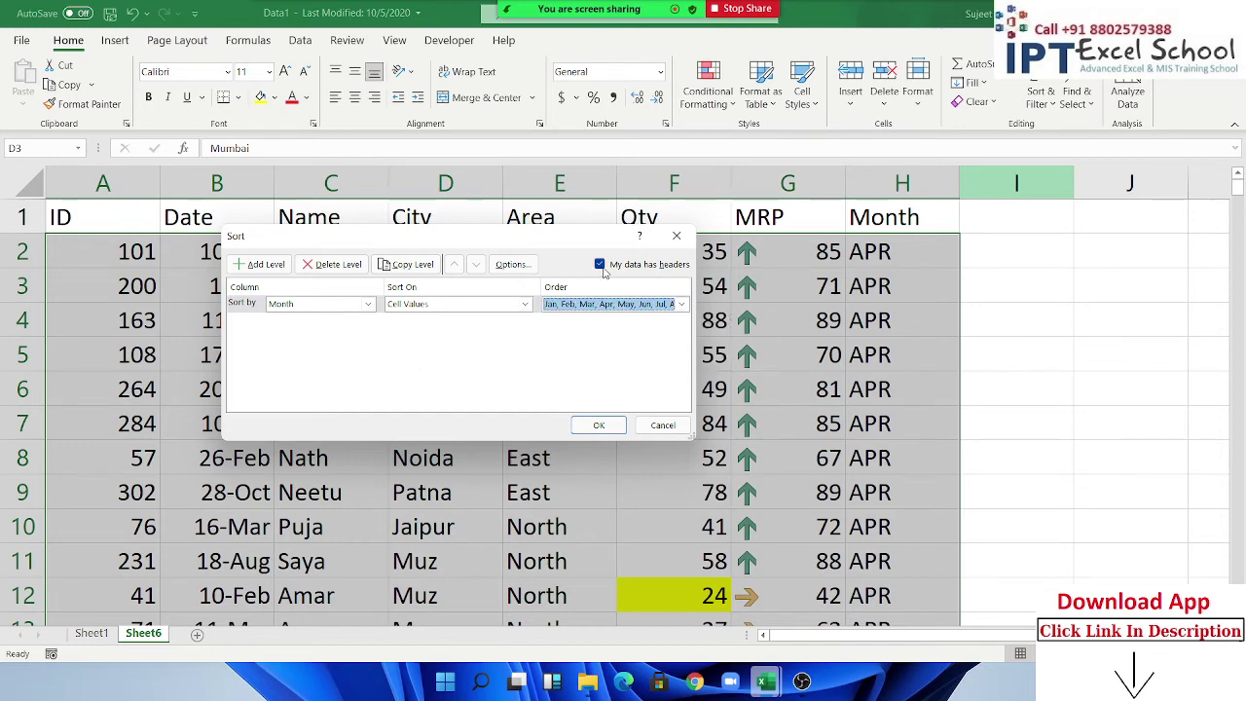
{"action": "left_click", "coordinate": [600, 426]}
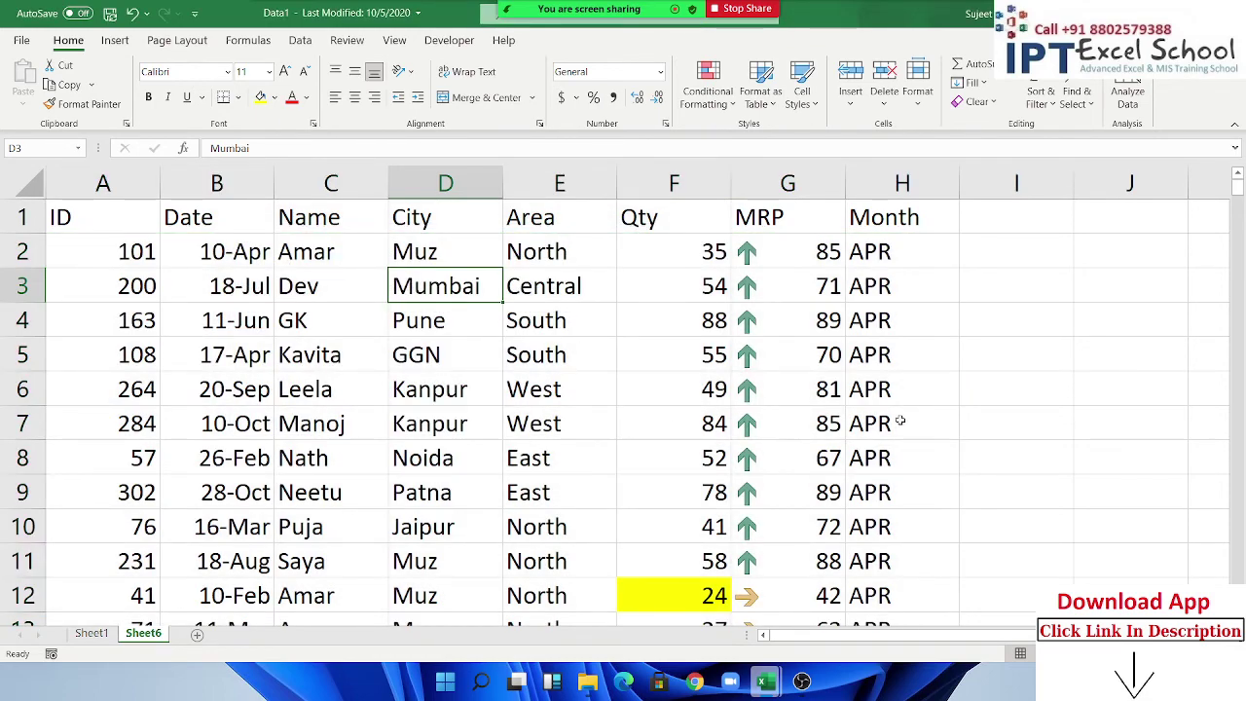
{"action": "scroll", "coordinate": [900, 422], "scroll_direction": "down", "scroll_amount": 7}
{"action": "scroll", "coordinate": [901, 423], "scroll_direction": "down", "scroll_amount": 14}
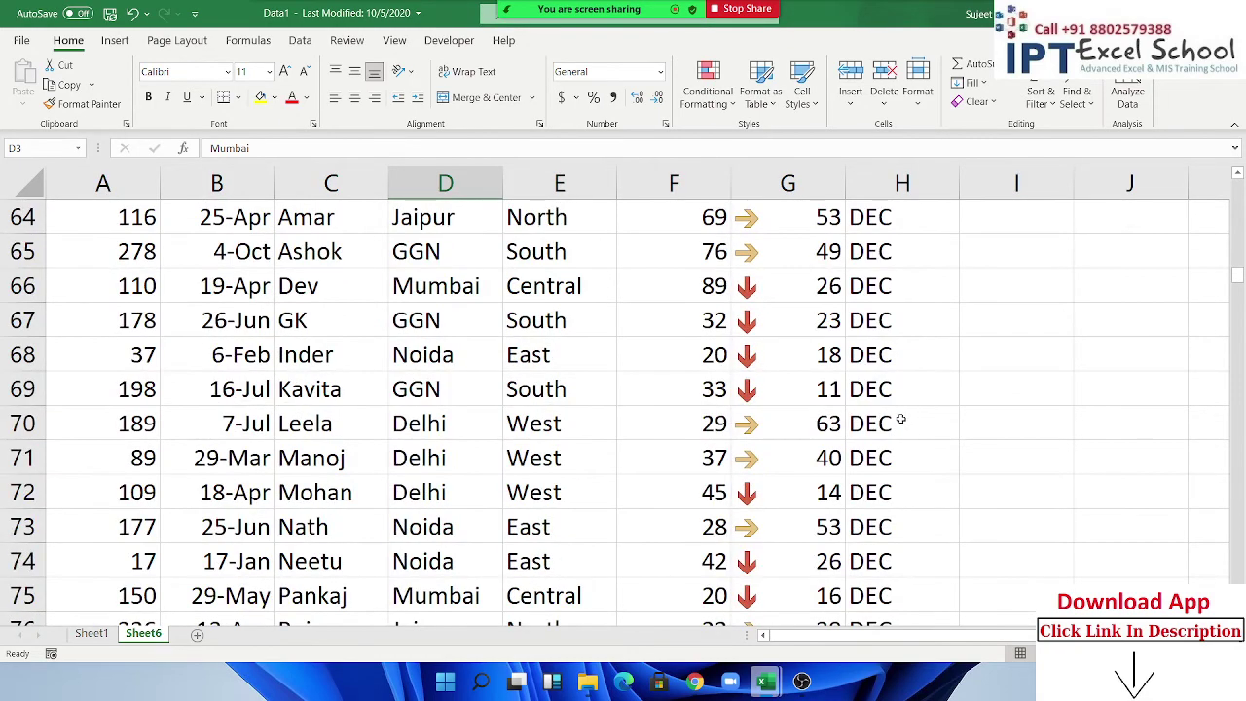
{"action": "scroll", "coordinate": [900, 421], "scroll_direction": "up", "scroll_amount": 13}
{"action": "scroll", "coordinate": [898, 420], "scroll_direction": "up", "scroll_amount": 8}
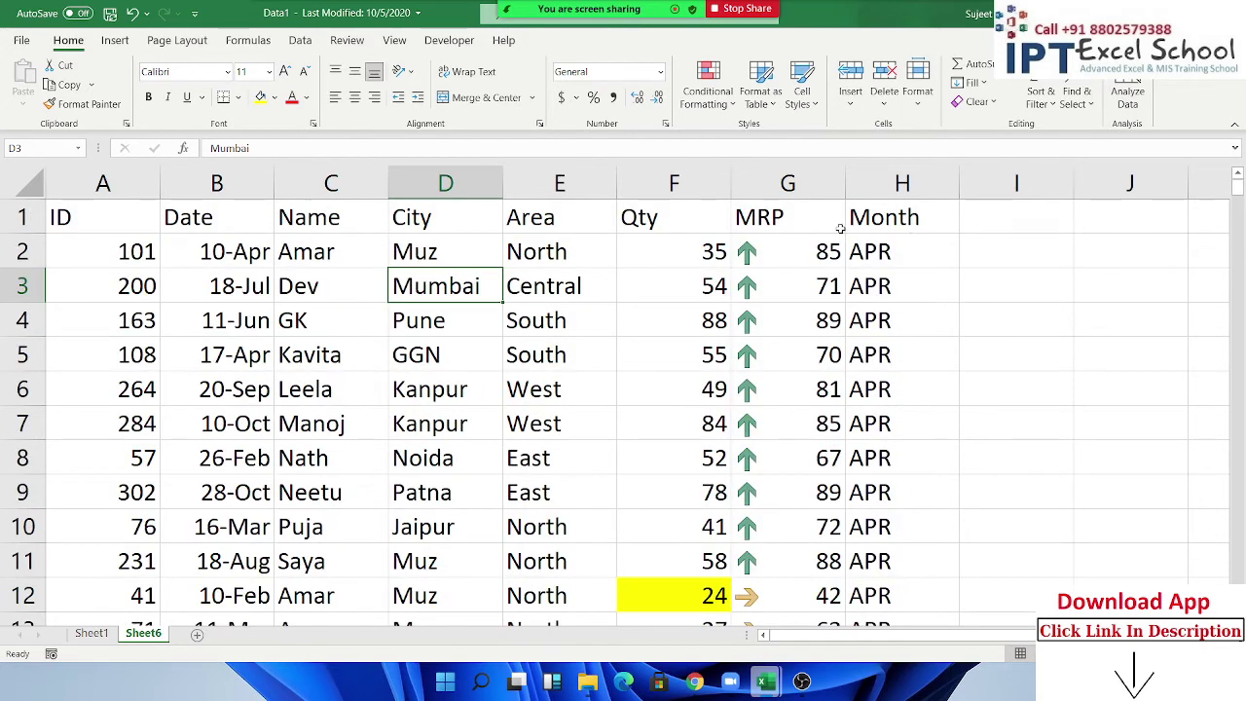
{"action": "left_click", "coordinate": [872, 224]}
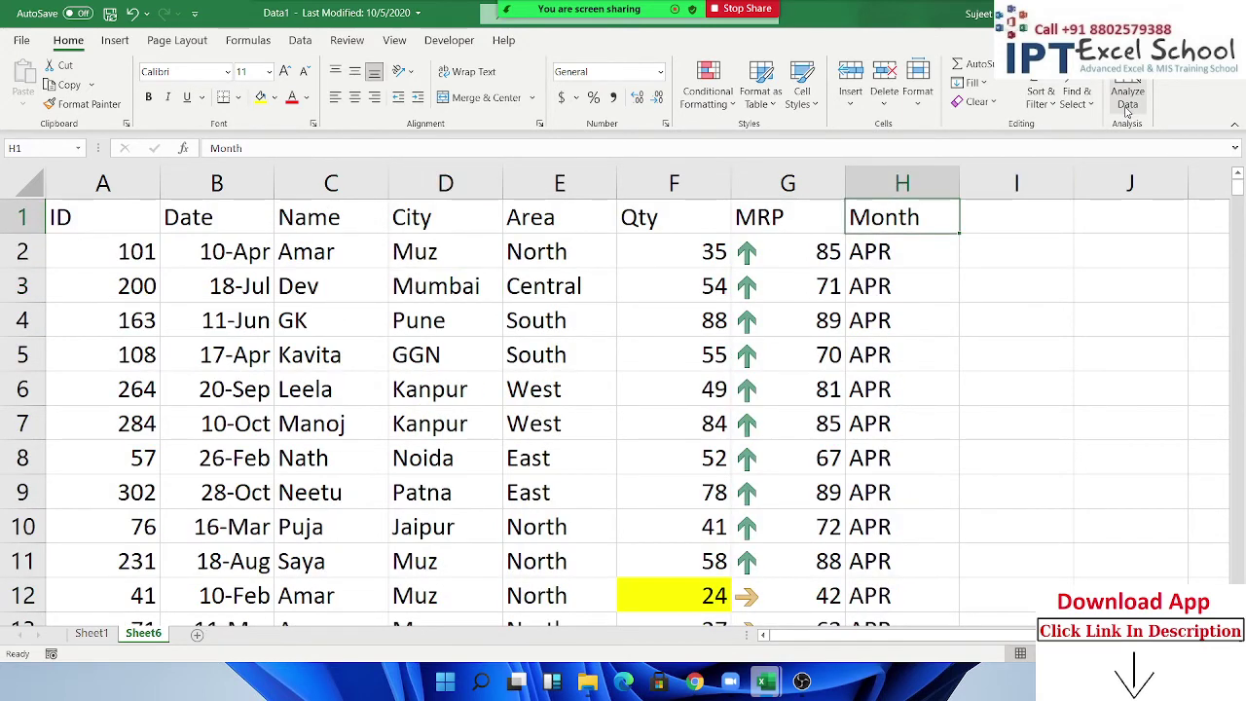
{"action": "left_click", "coordinate": [1056, 108]}
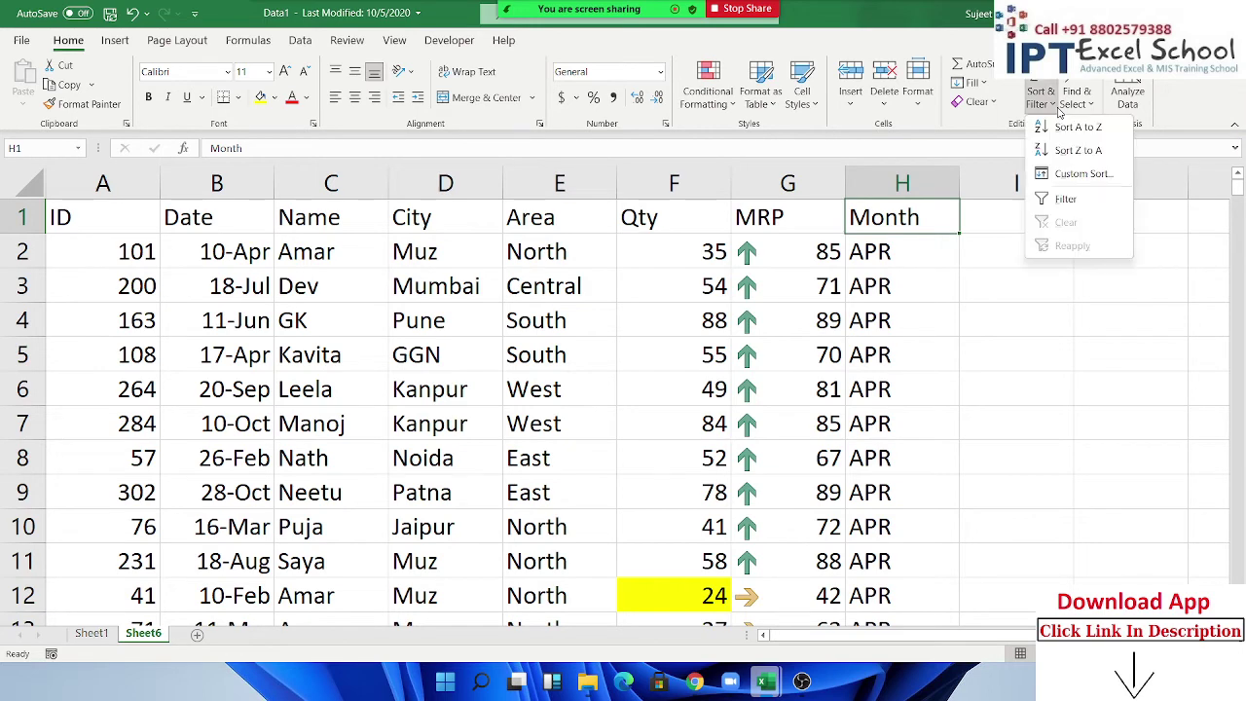
{"action": "left_click", "coordinate": [1074, 173]}
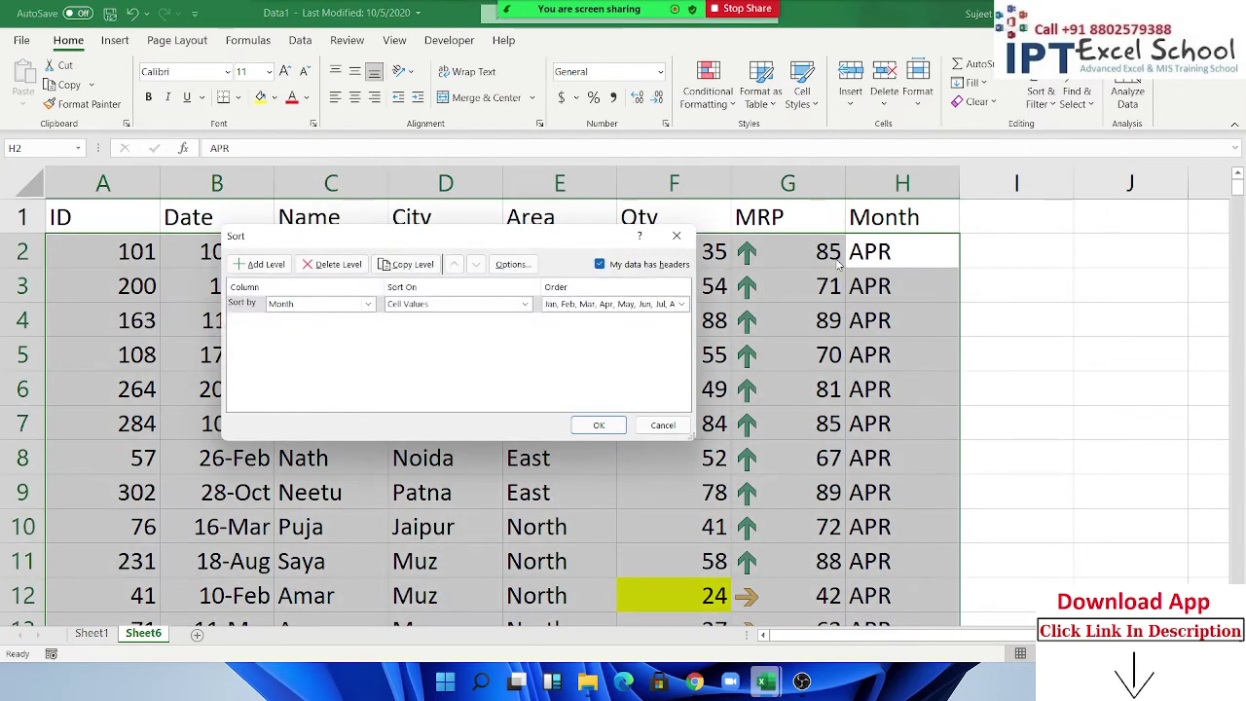
{"action": "left_click", "coordinate": [484, 304]}
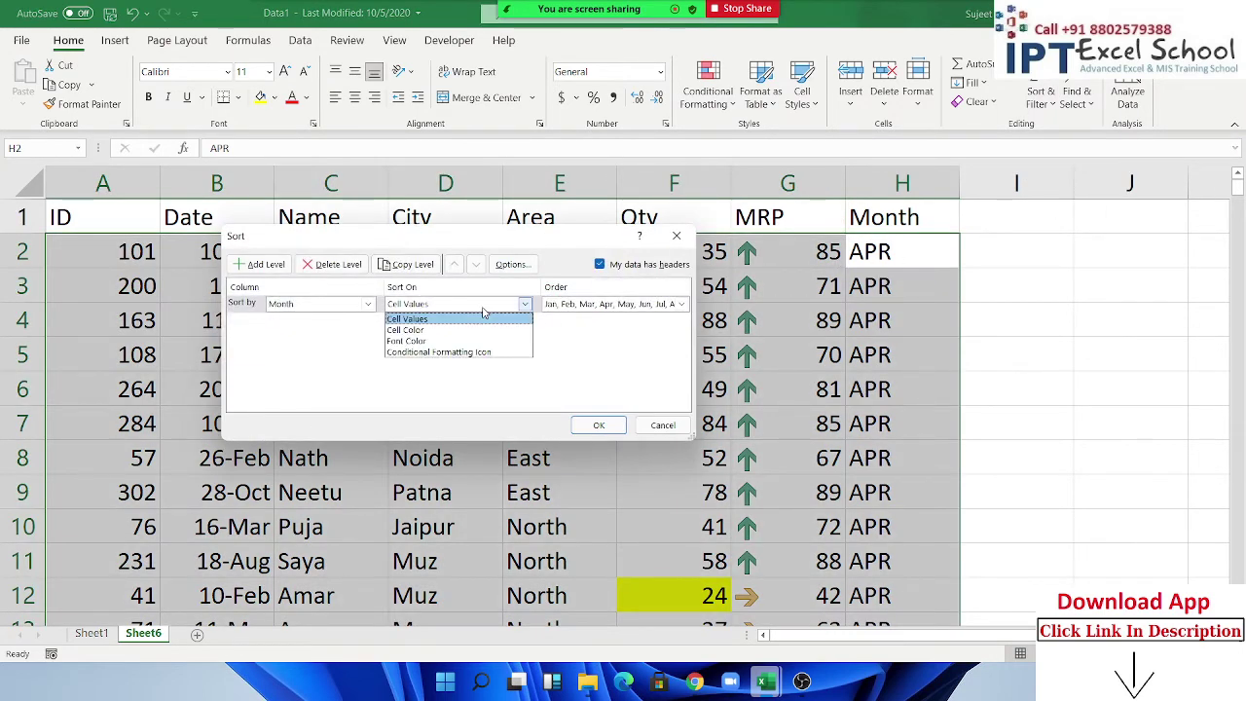
{"action": "left_click", "coordinate": [483, 314]}
{"action": "left_click", "coordinate": [613, 304]}
{"action": "left_click", "coordinate": [640, 336]}
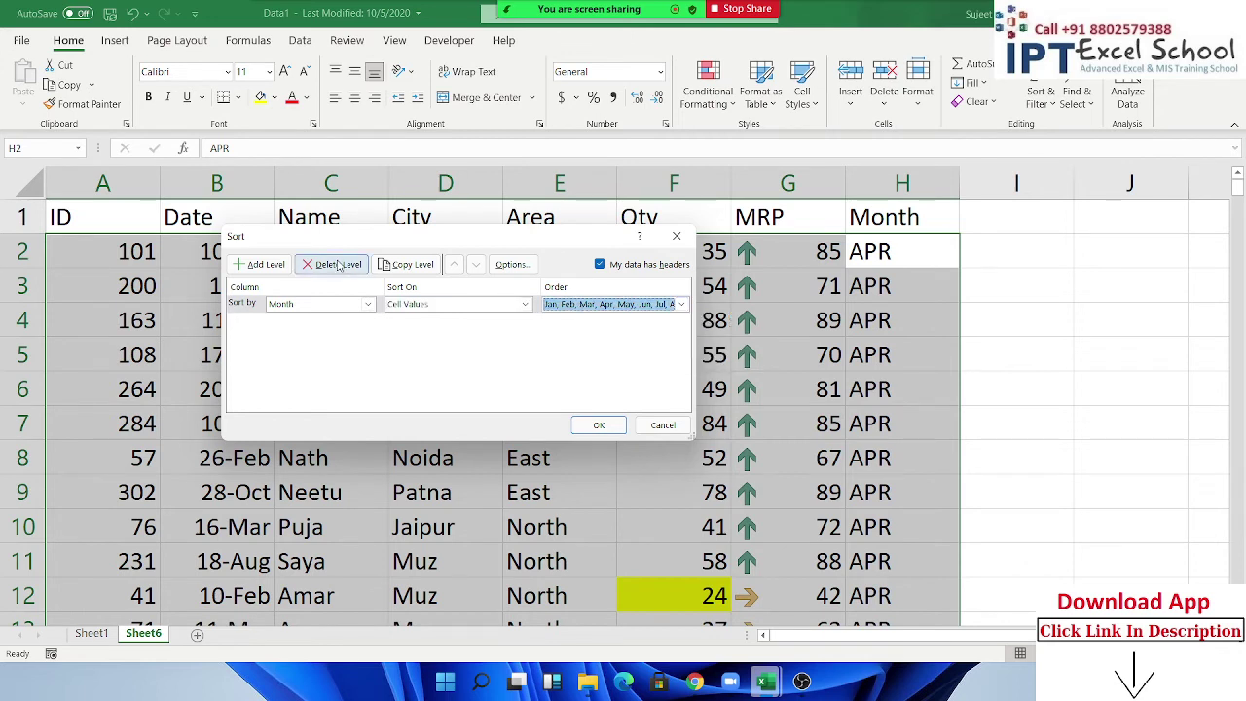
{"action": "left_click", "coordinate": [332, 264]}
{"action": "left_click", "coordinate": [259, 264]}
{"action": "left_click", "coordinate": [292, 303]}
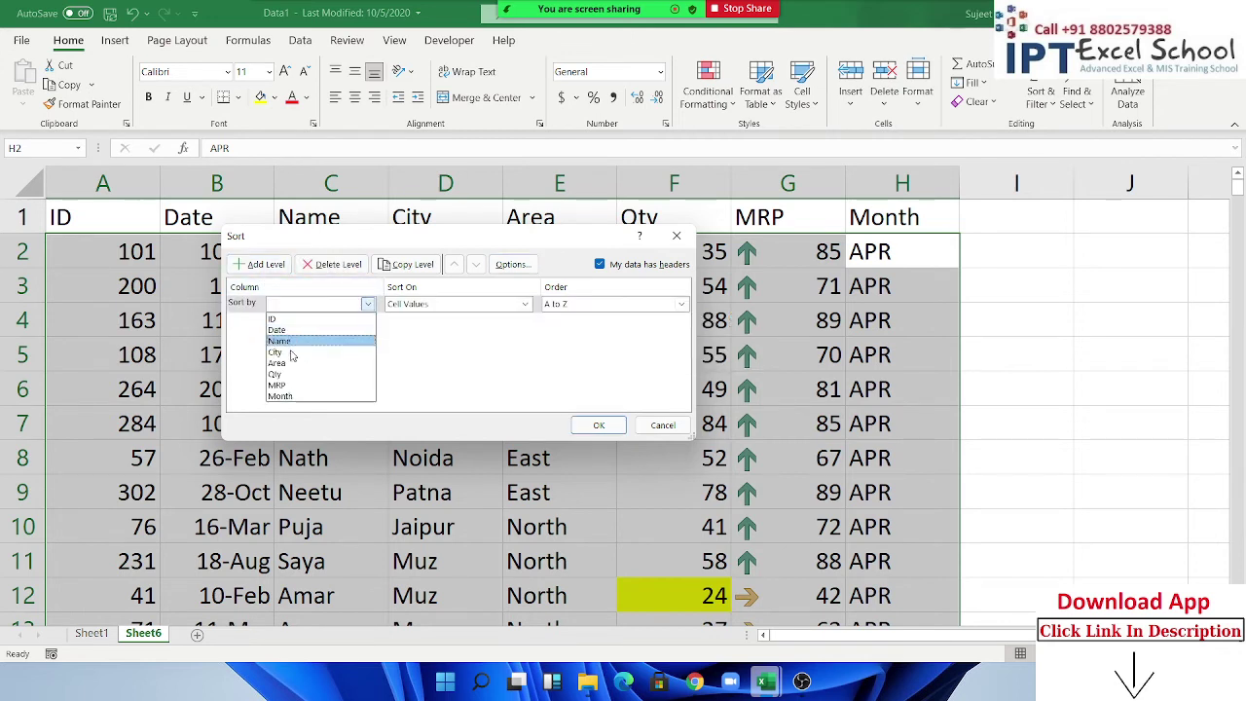
{"action": "left_click", "coordinate": [283, 397]}
{"action": "left_click", "coordinate": [680, 304]}
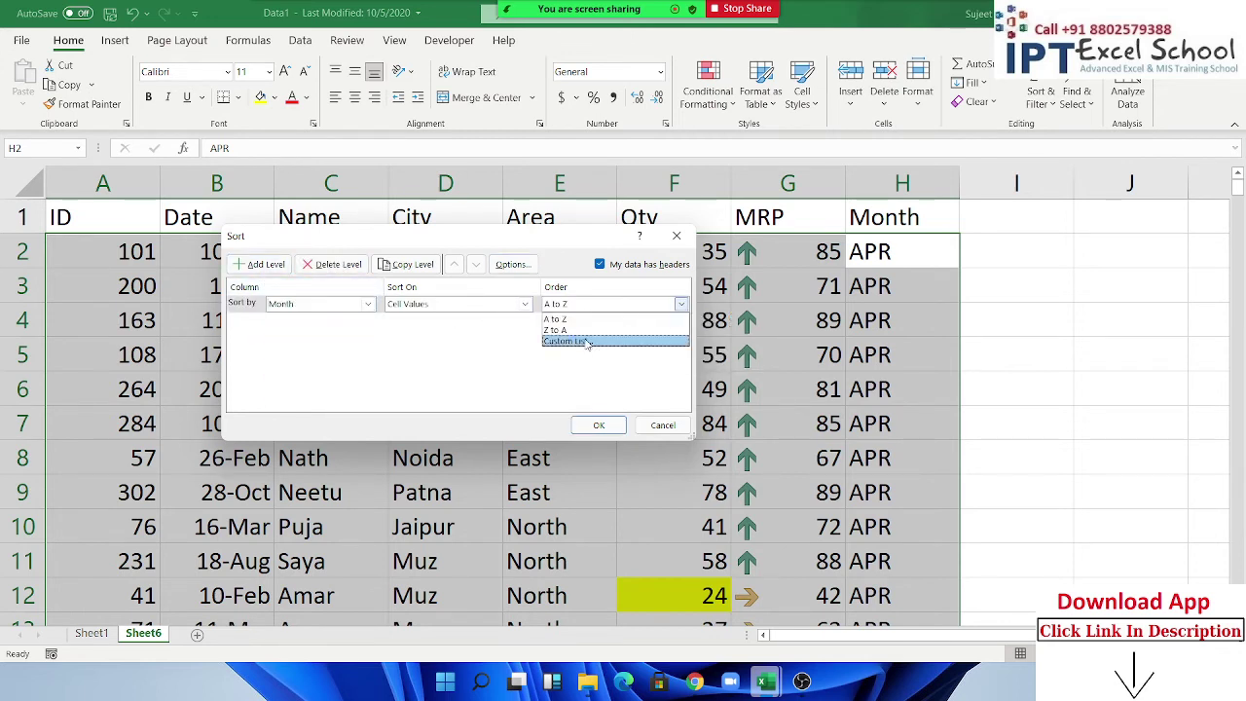
{"action": "left_click", "coordinate": [587, 342]}
{"action": "left_click", "coordinate": [302, 273]}
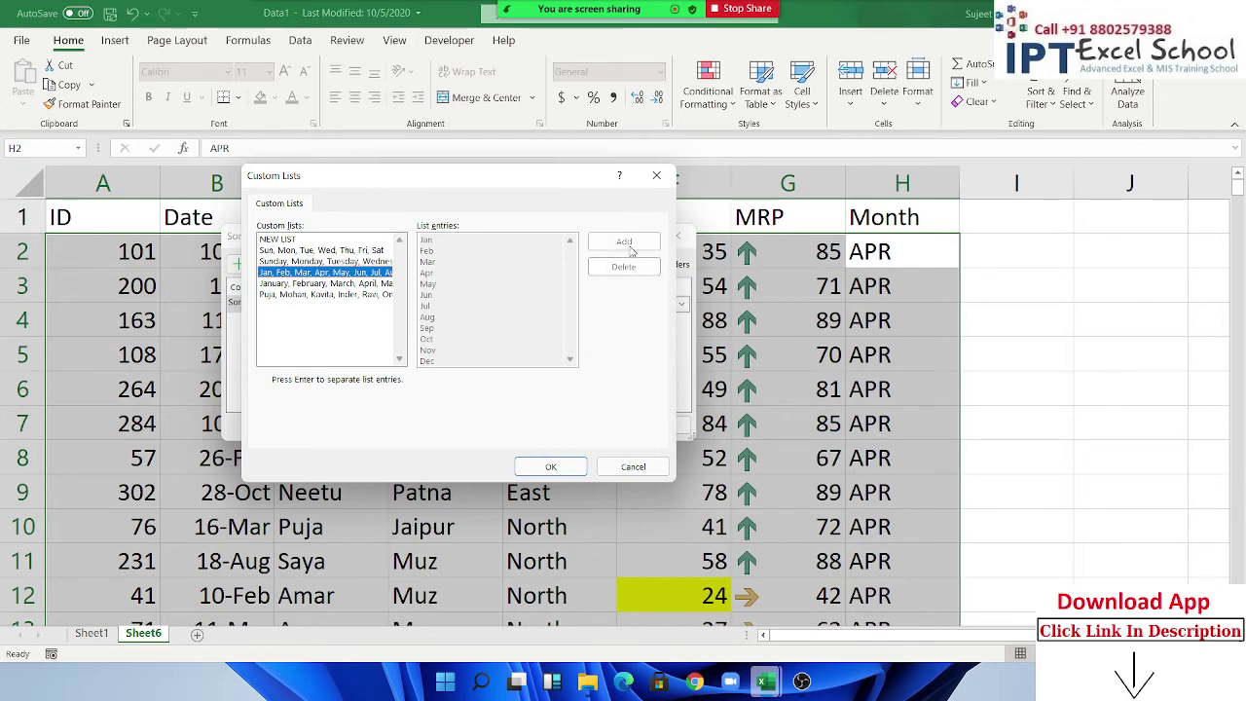
{"action": "left_click", "coordinate": [553, 466]}
{"action": "left_click", "coordinate": [598, 426]}
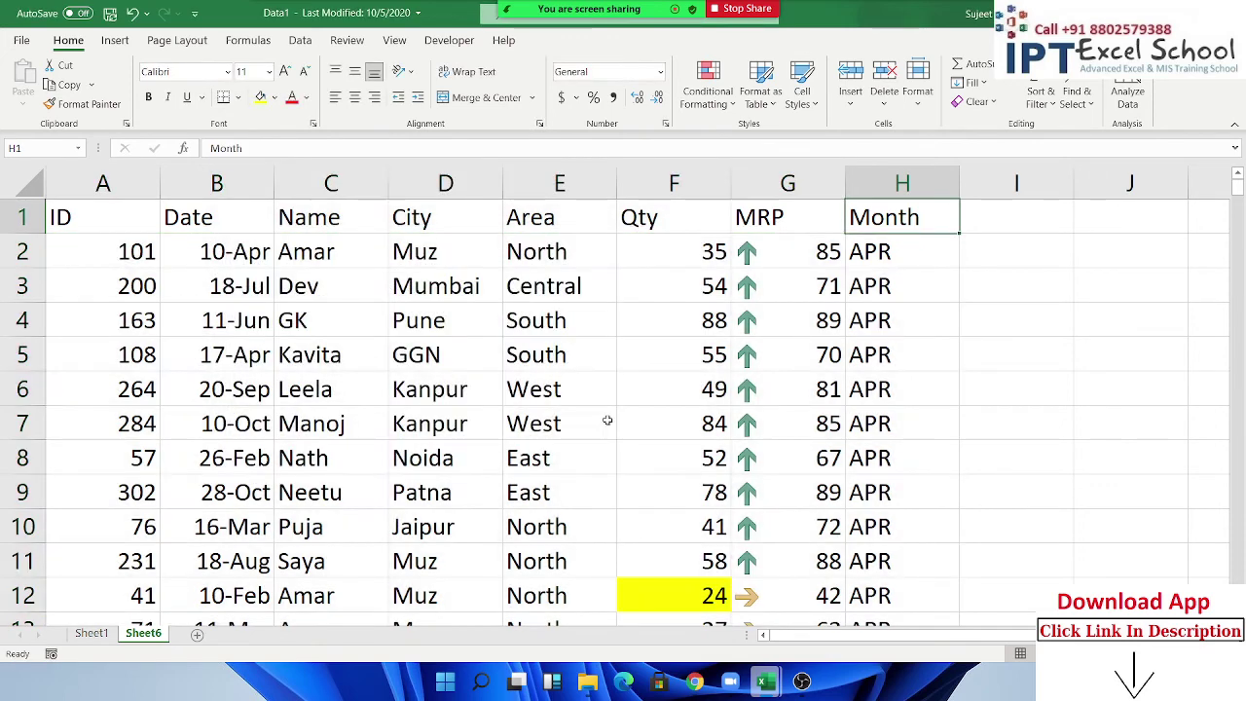
Enter Jan in H2 and auto-fill the Jan–Dec series down the Month column.
{"action": "left_click", "coordinate": [912, 277]}
{"action": "key", "text": "Up"}
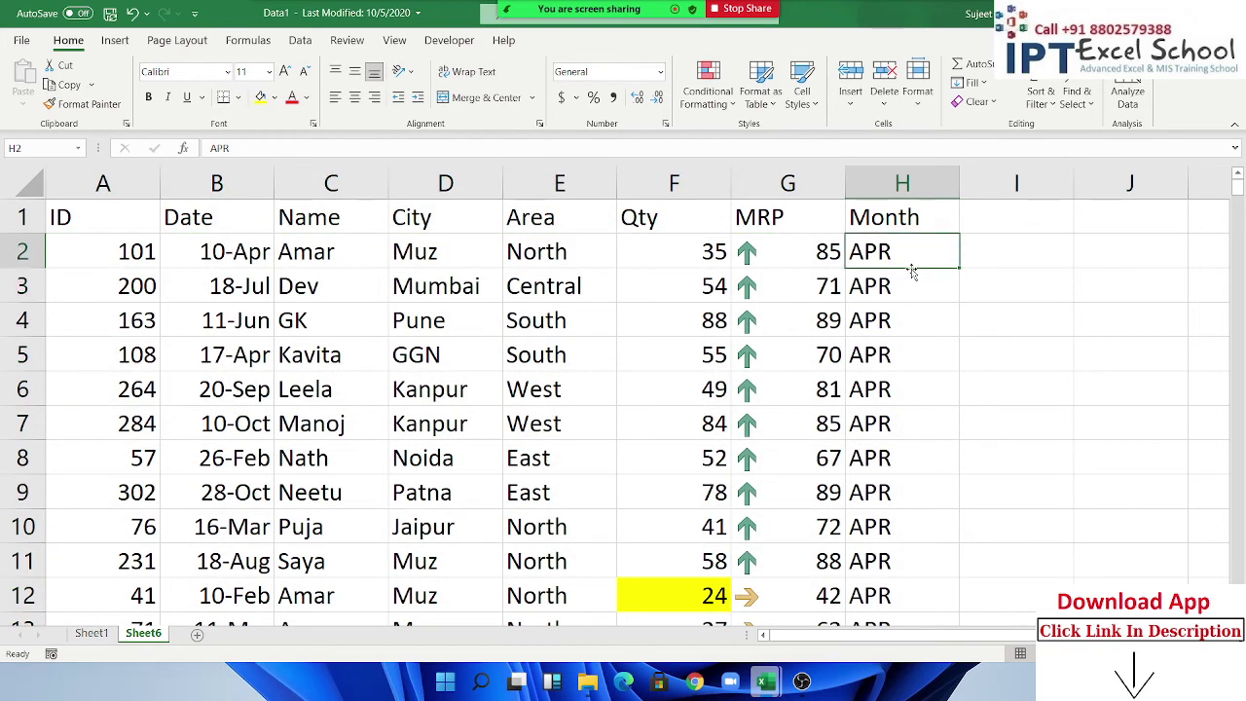
{"action": "type", "text": "a"}
{"action": "key", "text": "Return"}
{"action": "key", "text": "Up"}
{"action": "type", "text": "Jan"}
{"action": "key", "text": "Return"}
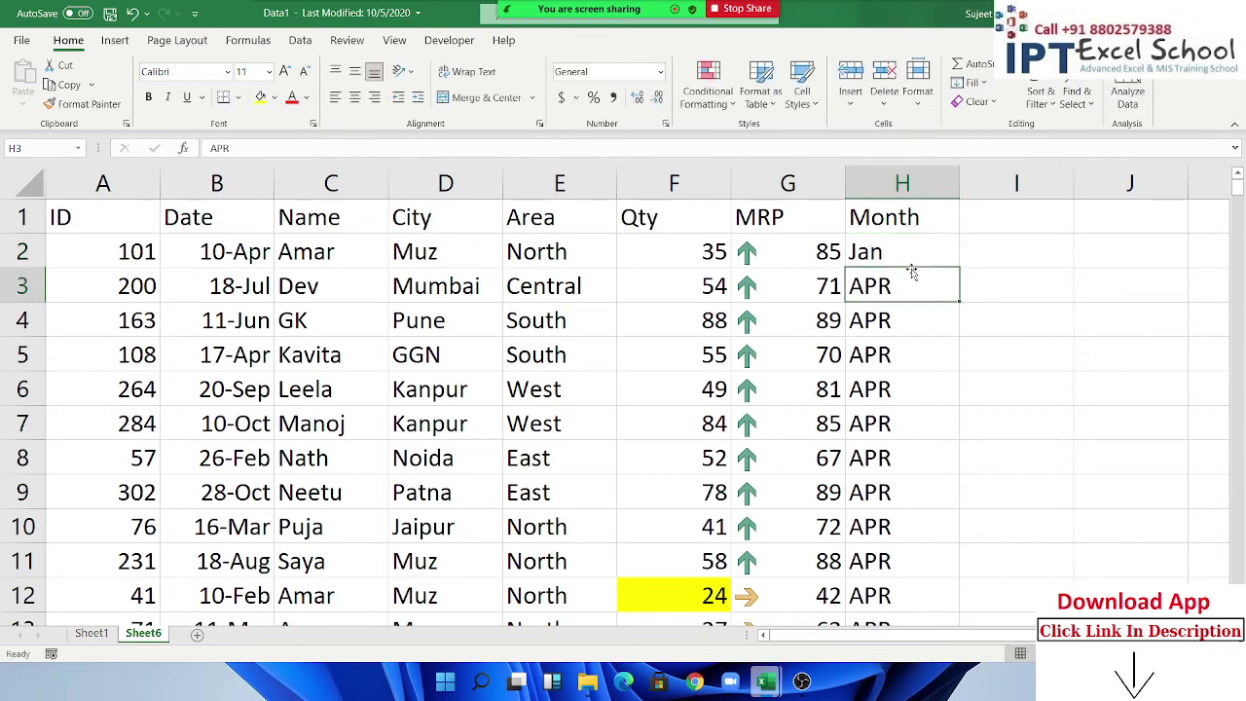
{"action": "left_click", "coordinate": [891, 255]}
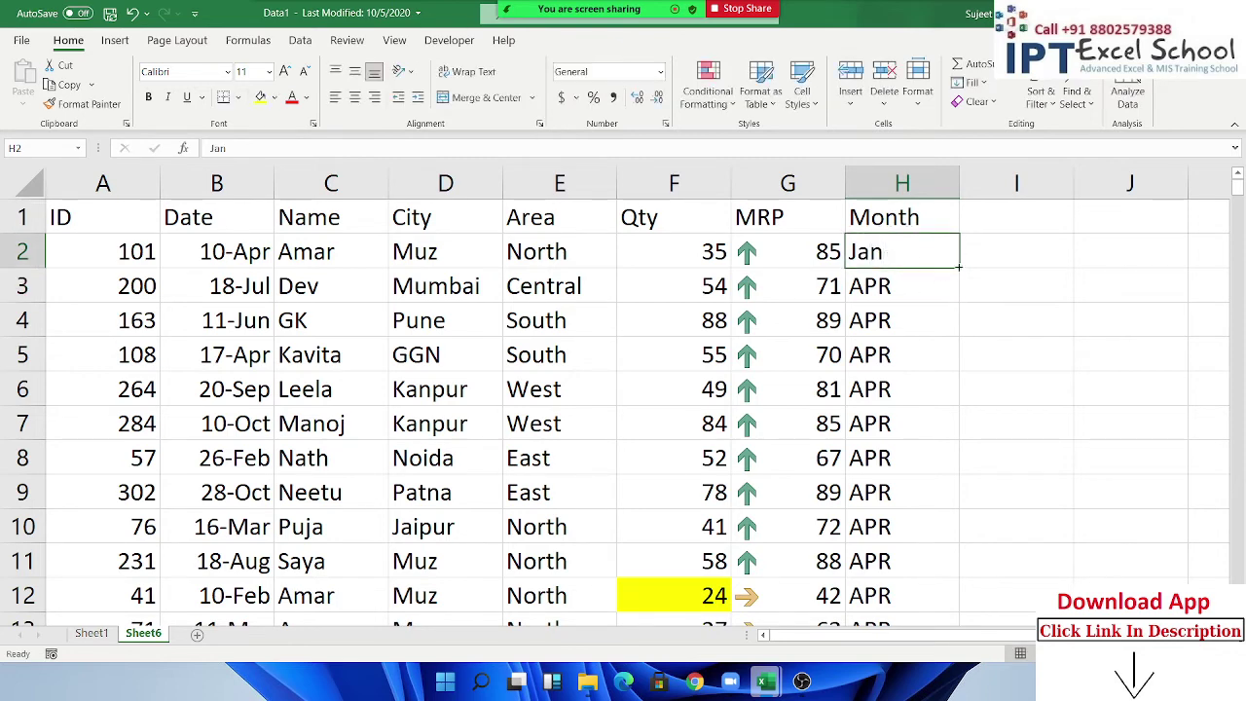
{"action": "double_click", "coordinate": [960, 268]}
Custom-sort the table by Month in Jan-to-Dec calendar order.
{"action": "left_click", "coordinate": [908, 222]}
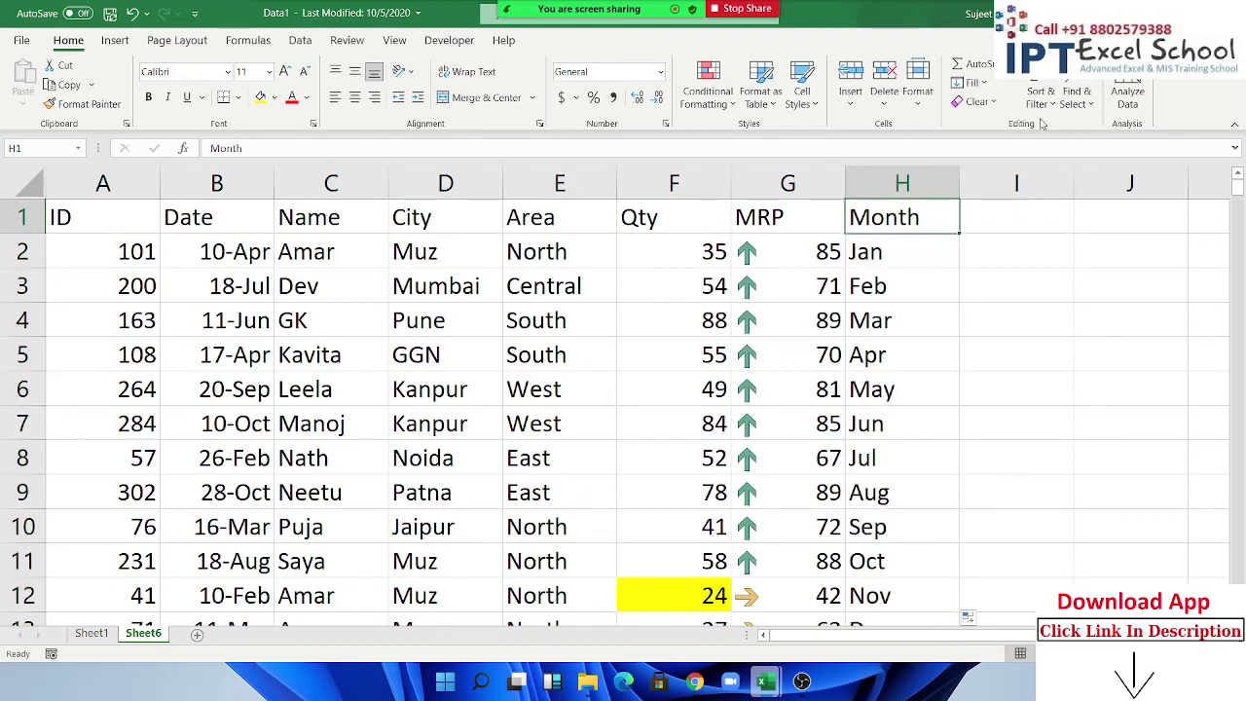
{"action": "left_click", "coordinate": [1041, 97]}
{"action": "left_click", "coordinate": [1083, 174]}
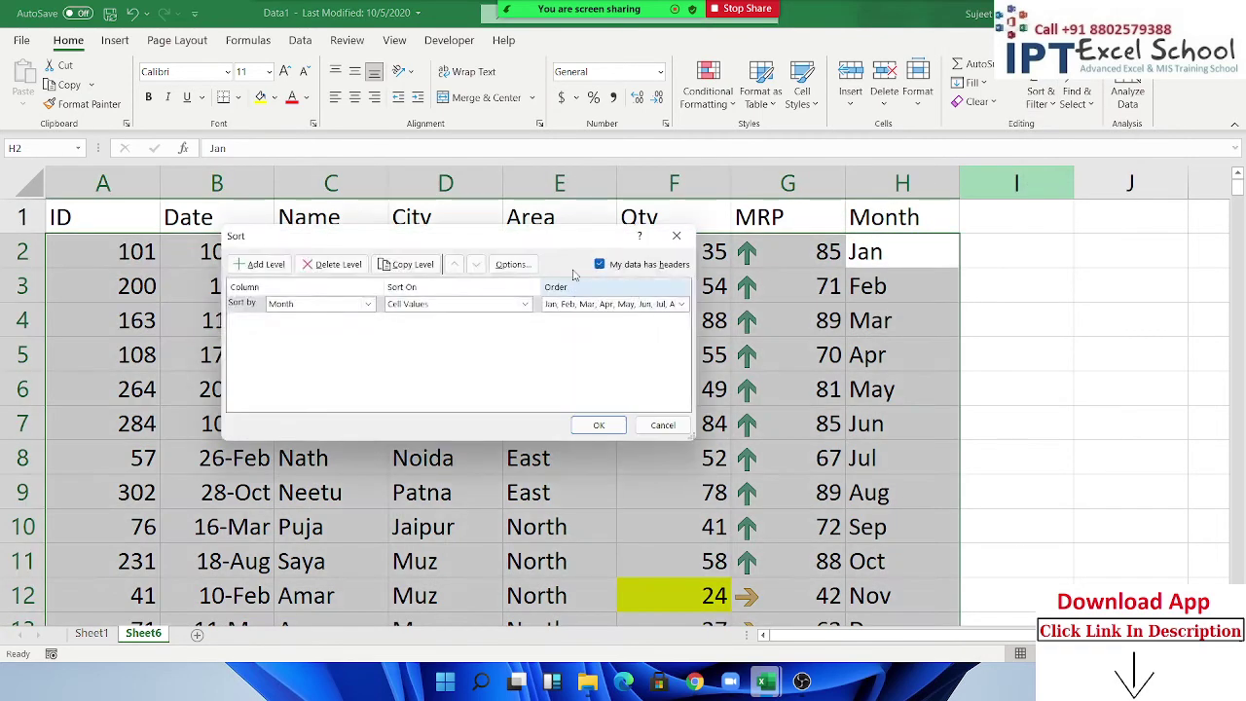
{"action": "left_click", "coordinate": [508, 265]}
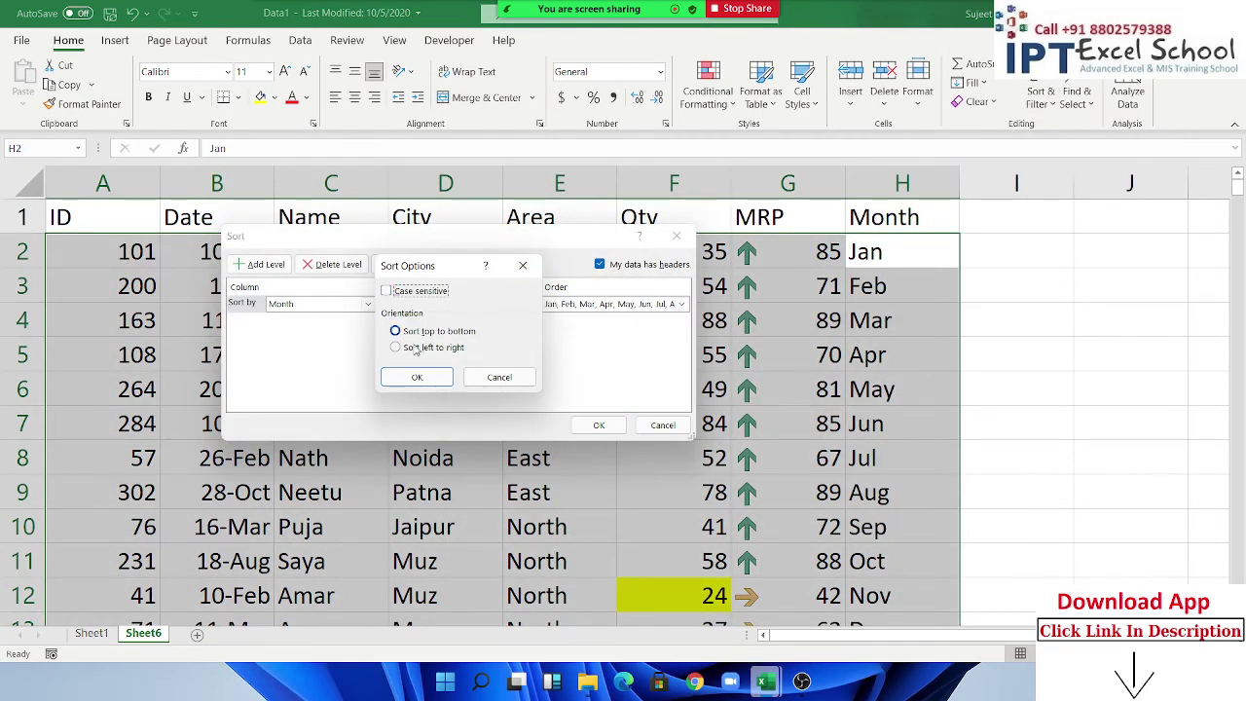
{"action": "left_click", "coordinate": [415, 379]}
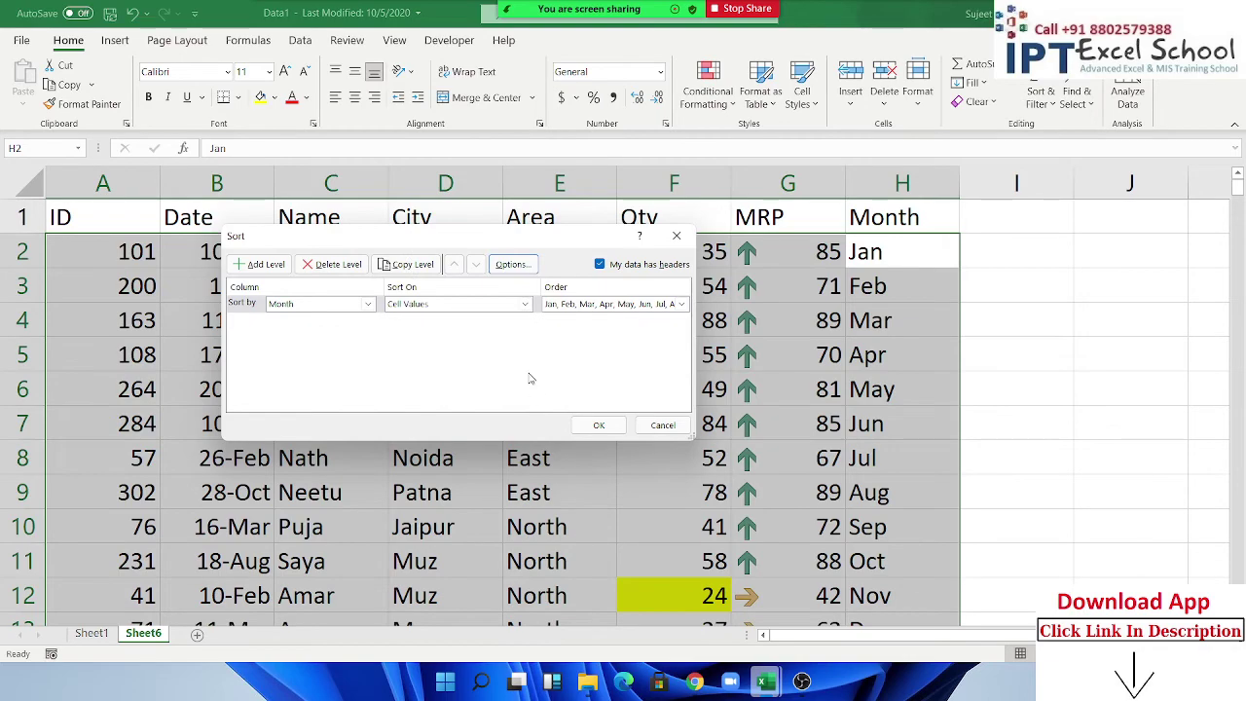
{"action": "left_click", "coordinate": [599, 425]}
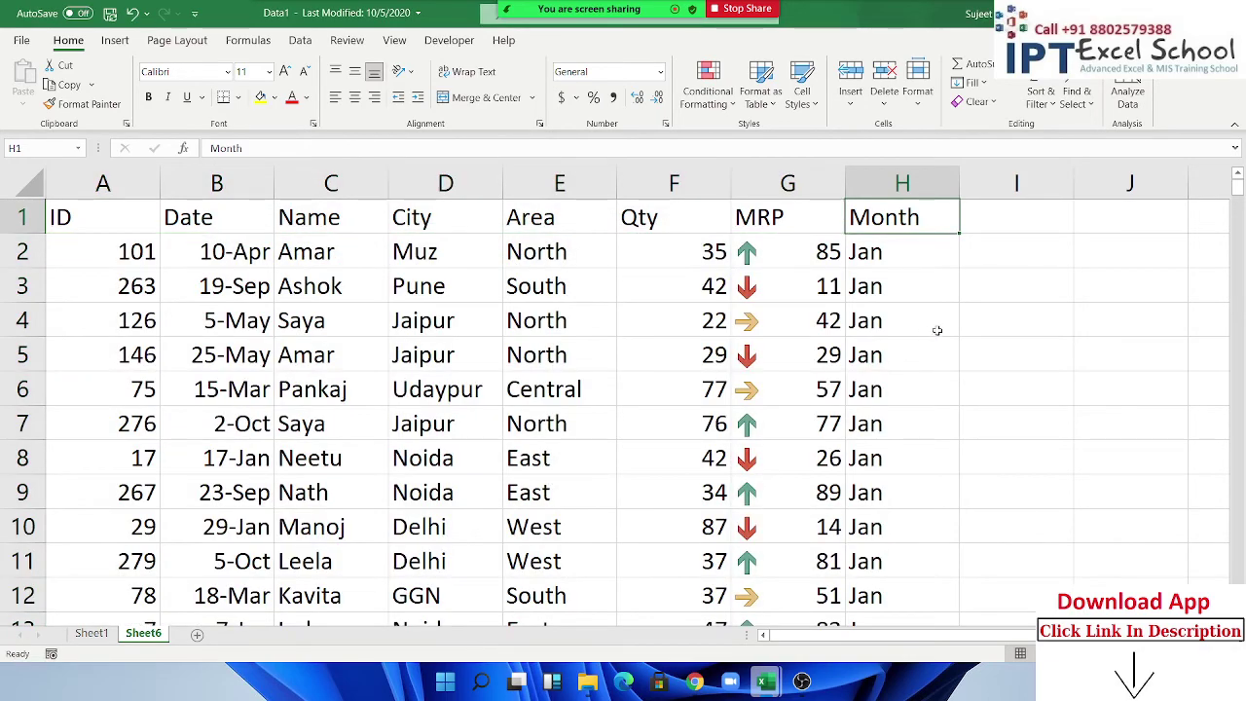
{"action": "scroll", "coordinate": [934, 328], "scroll_direction": "down", "scroll_amount": 5}
{"action": "scroll", "coordinate": [915, 376], "scroll_direction": "down", "scroll_amount": 11}
{"action": "scroll", "coordinate": [916, 376], "scroll_direction": "down", "scroll_amount": 7}
{"action": "scroll", "coordinate": [920, 373], "scroll_direction": "down", "scroll_amount": 12}
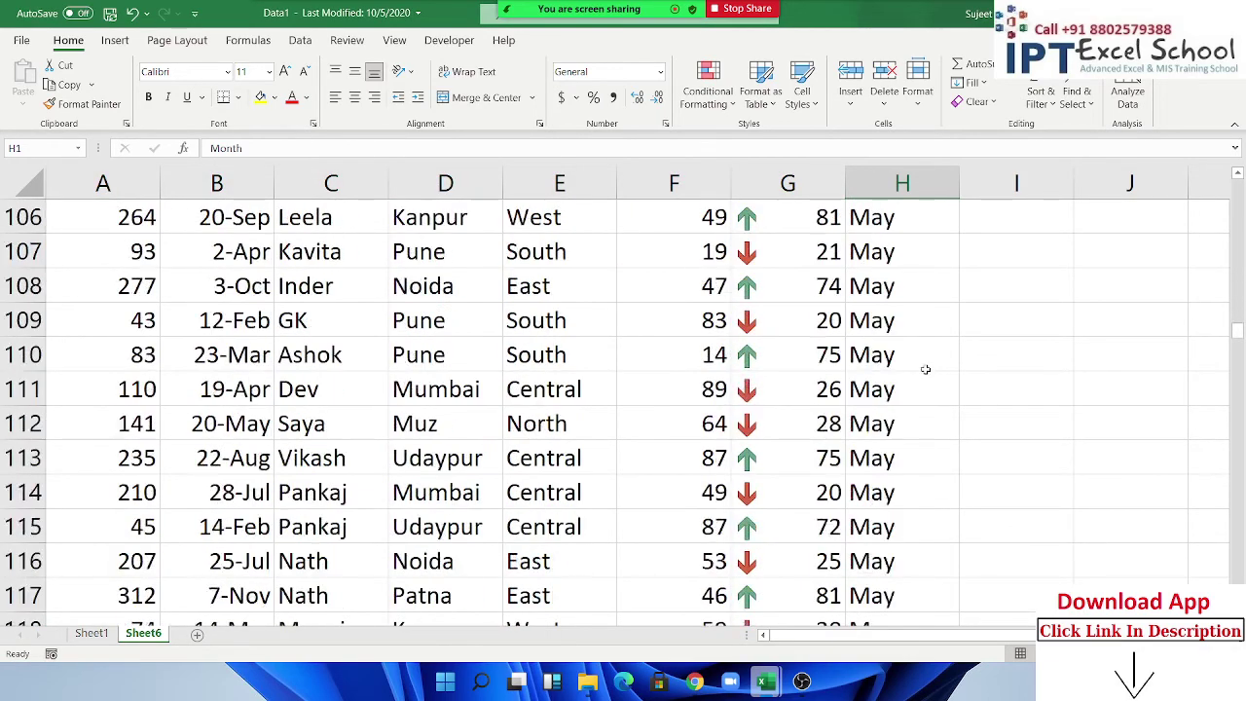
{"action": "scroll", "coordinate": [926, 367], "scroll_direction": "down", "scroll_amount": 6}
{"action": "scroll", "coordinate": [926, 367], "scroll_direction": "down", "scroll_amount": 11}
{"action": "scroll", "coordinate": [926, 367], "scroll_direction": "up", "scroll_amount": 6}
{"action": "scroll", "coordinate": [927, 361], "scroll_direction": "up", "scroll_amount": 6}
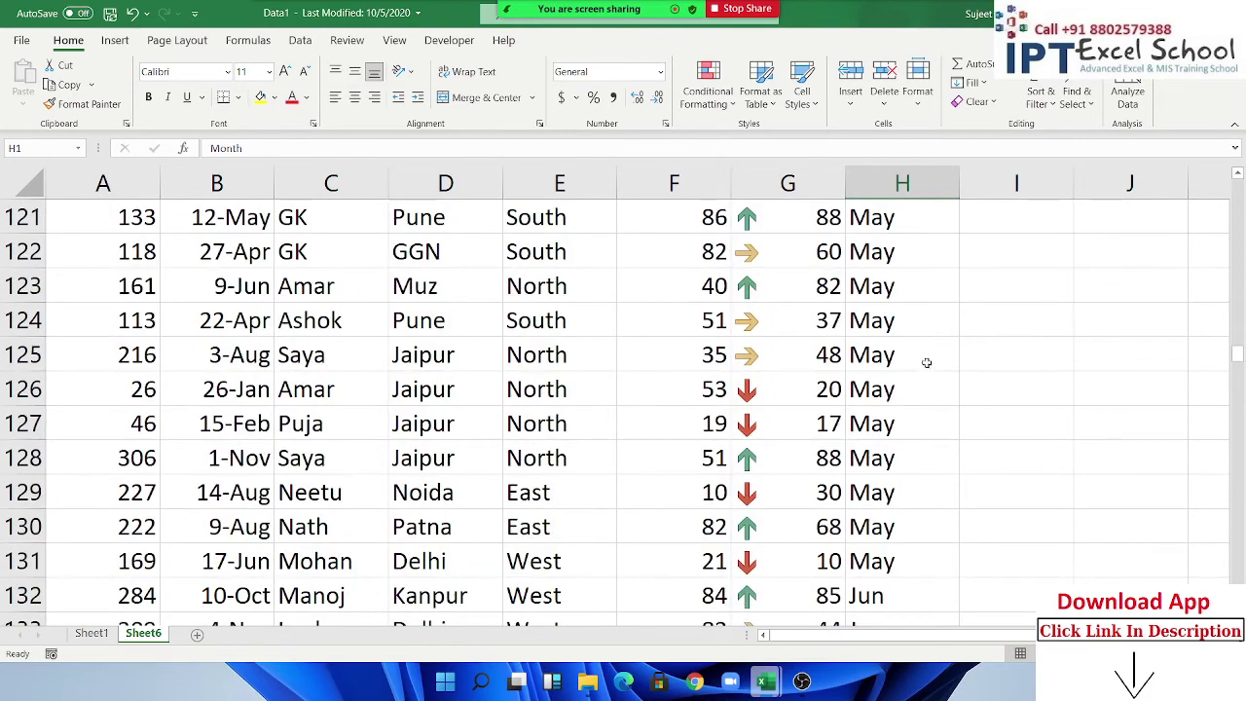
{"action": "scroll", "coordinate": [926, 356], "scroll_direction": "up", "scroll_amount": 8}
{"action": "scroll", "coordinate": [926, 336], "scroll_direction": "up", "scroll_amount": 7}
{"action": "scroll", "coordinate": [926, 311], "scroll_direction": "up", "scroll_amount": 3}
{"action": "scroll", "coordinate": [926, 306], "scroll_direction": "up", "scroll_amount": 2}
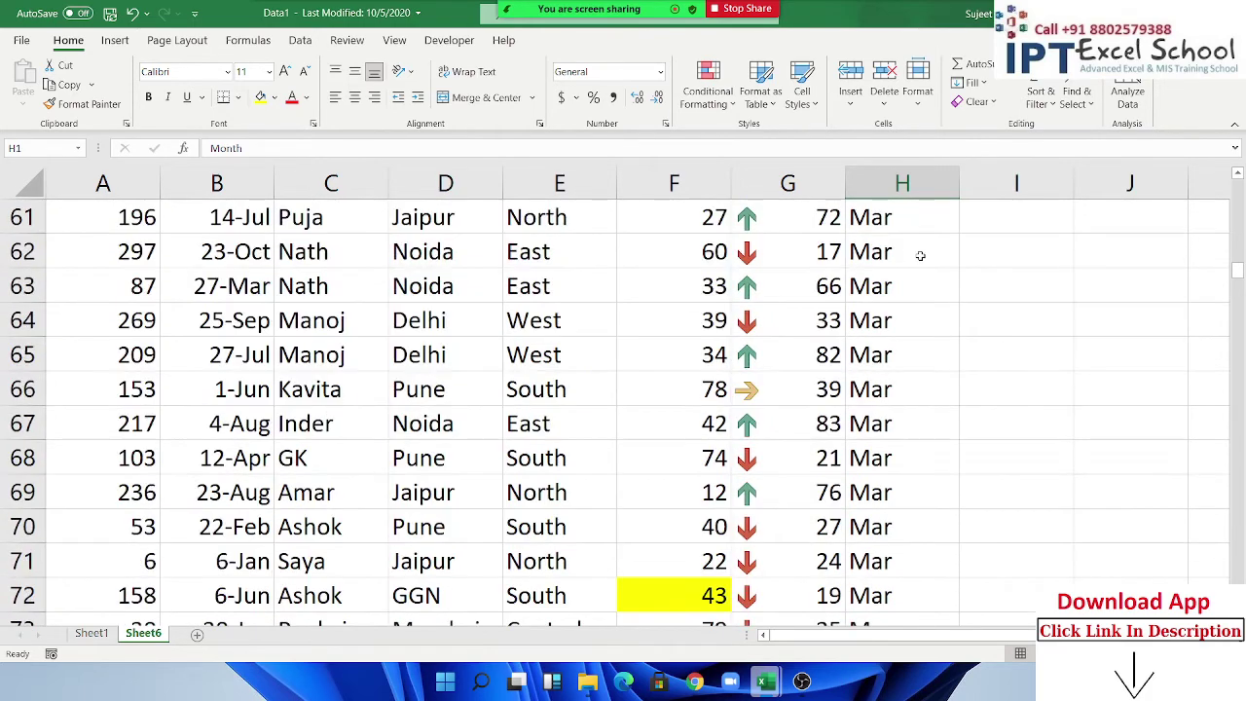
{"action": "scroll", "coordinate": [935, 379], "scroll_direction": "up", "scroll_amount": 11}
{"action": "scroll", "coordinate": [922, 351], "scroll_direction": "up", "scroll_amount": 5}
{"action": "scroll", "coordinate": [888, 282], "scroll_direction": "up", "scroll_amount": 4}
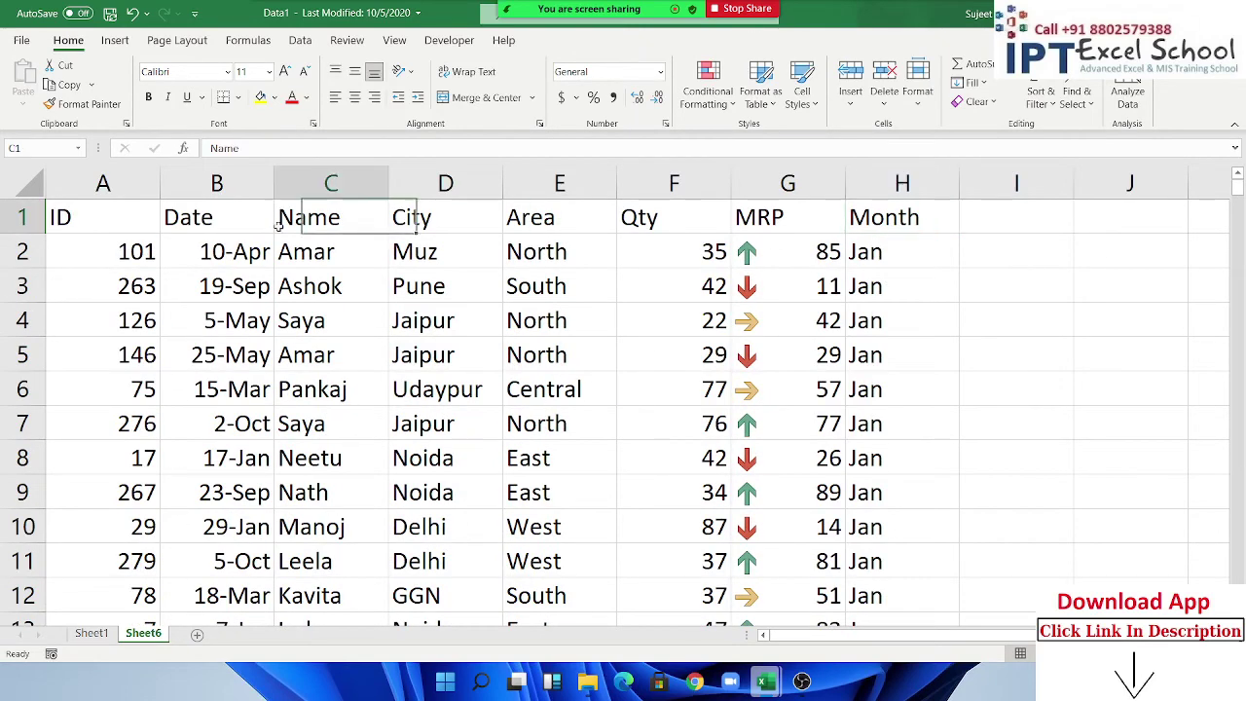
{"action": "left_click_drag", "start_coordinate": [281, 212], "coordinate": [400, 477]}
On a new sheet, enter Name in A1 and fill months Jan through Nov across row 1.
{"action": "left_click", "coordinate": [198, 635]}
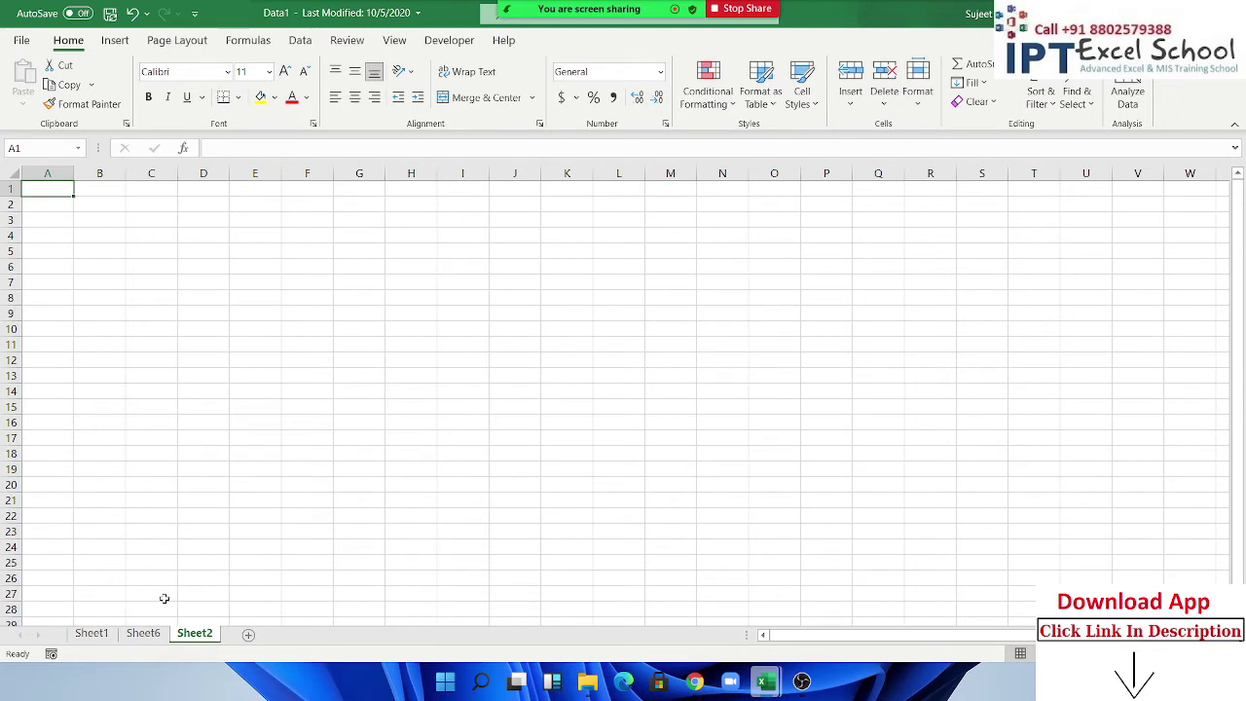
{"action": "type", "text": "Name"}
{"action": "key", "text": "Return"}
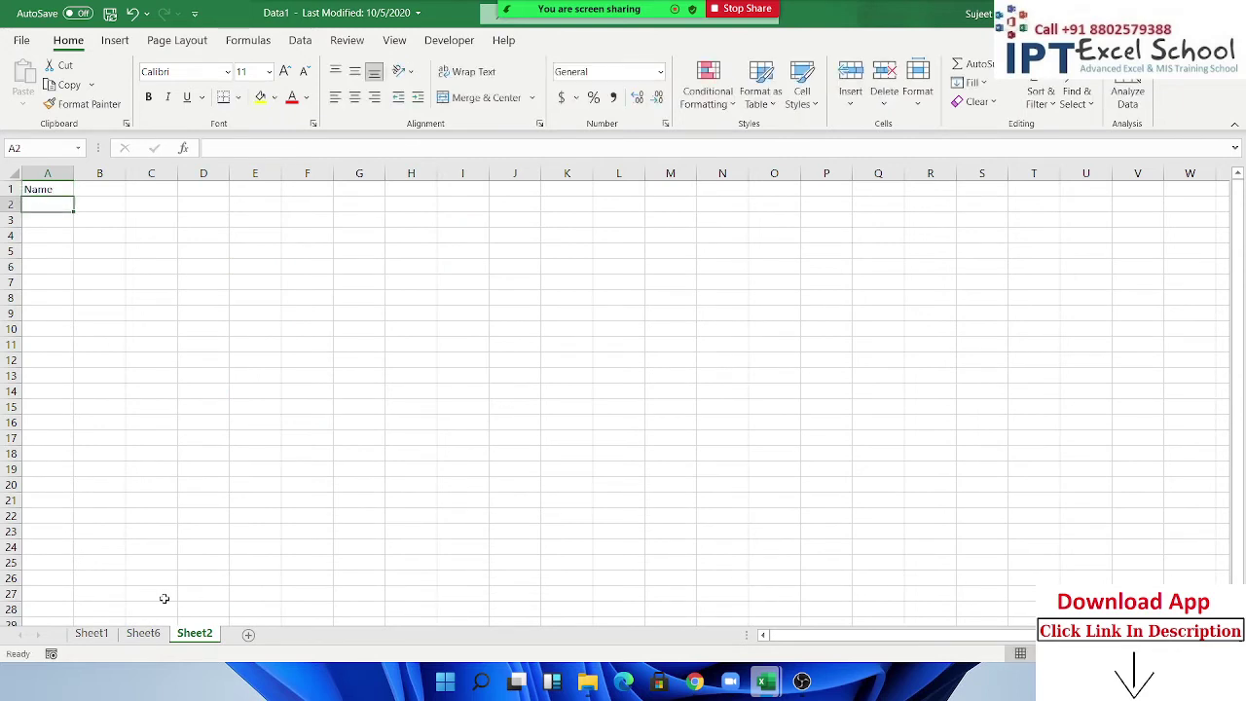
{"action": "key", "text": "Up"}
{"action": "key", "text": "Right"}
{"action": "type", "text": "Janm"}
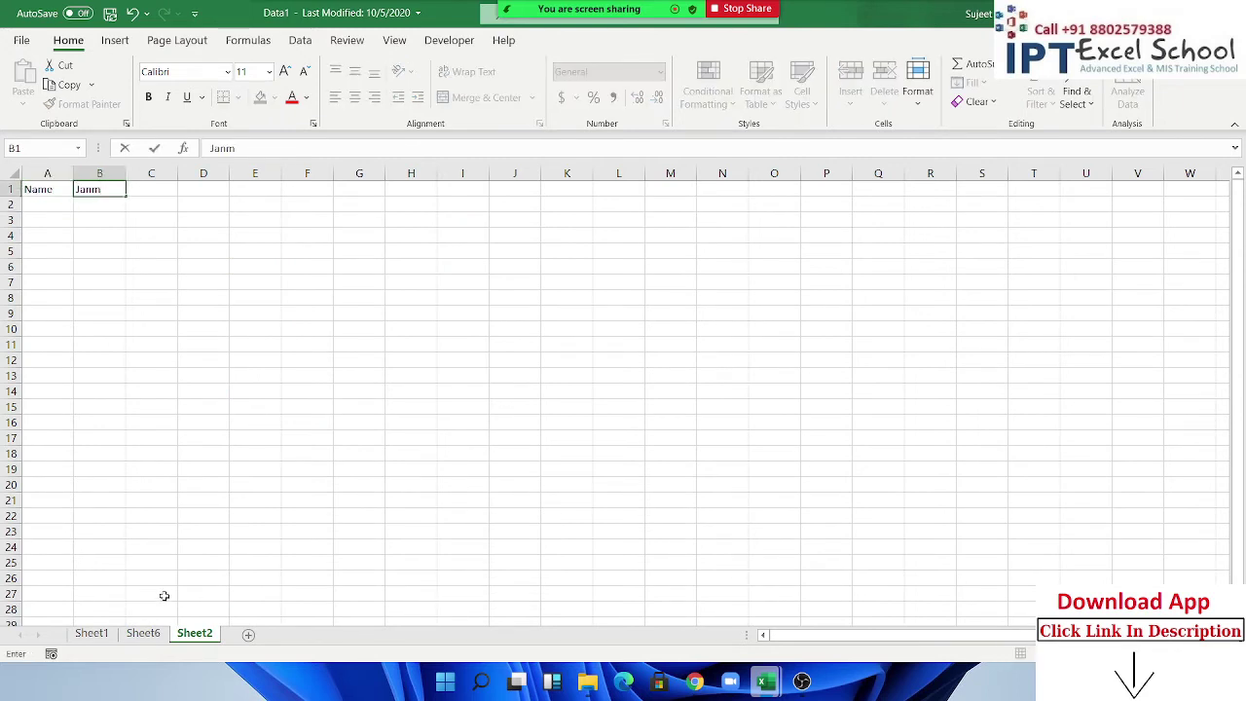
{"action": "key", "text": "BackSpace"}
{"action": "left_click", "coordinate": [88, 328]}
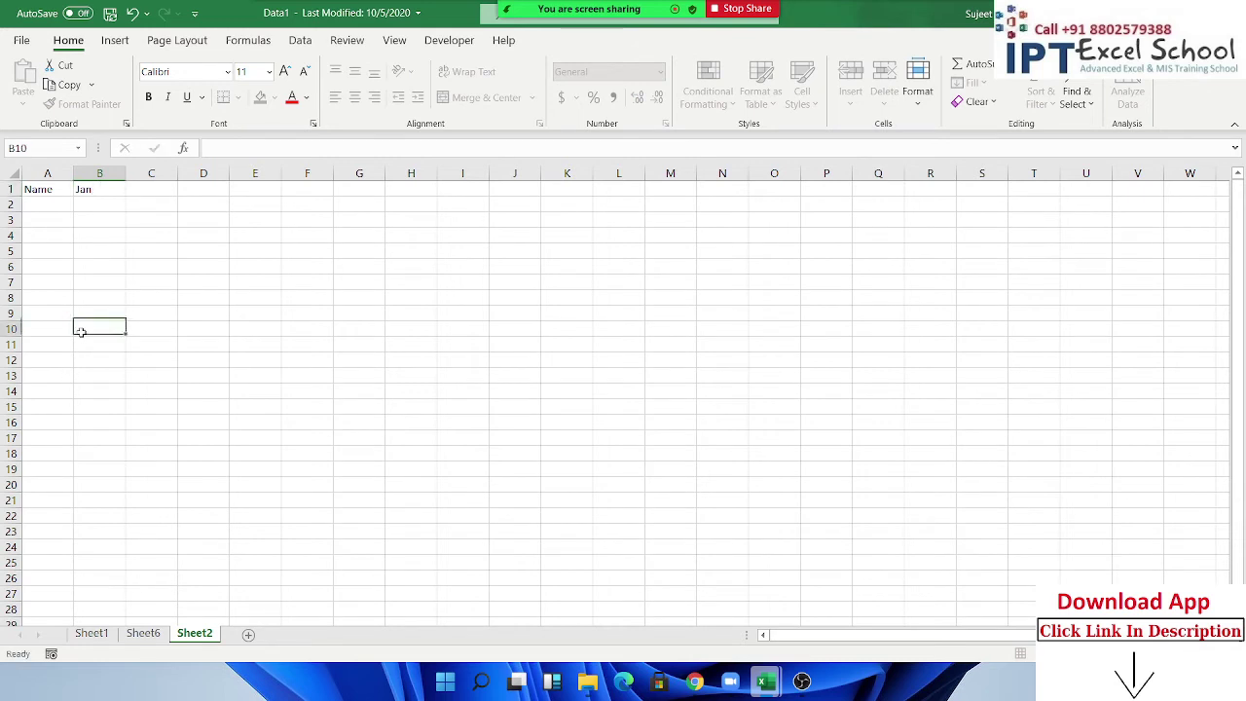
{"action": "left_click", "coordinate": [102, 190]}
{"action": "mouse_move", "coordinate": [126, 196]}
{"action": "left_mouse_down"}
{"action": "mouse_move", "coordinate": [372, 228]}
{"action": "mouse_move", "coordinate": [642, 227]}
{"action": "left_mouse_up"}
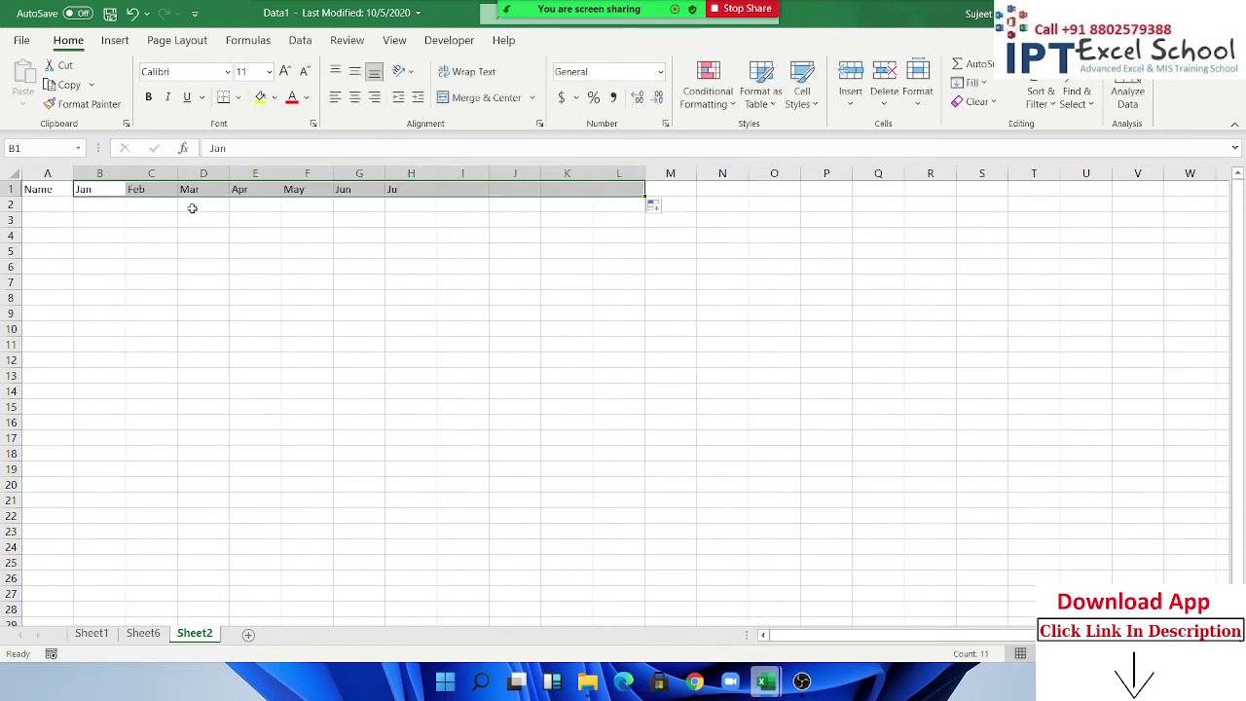
Enter Sales in A2 followed by the monthly sales figures, then select B1:L2.
{"action": "left_click", "coordinate": [47, 204]}
{"action": "type", "text": "Sales"}
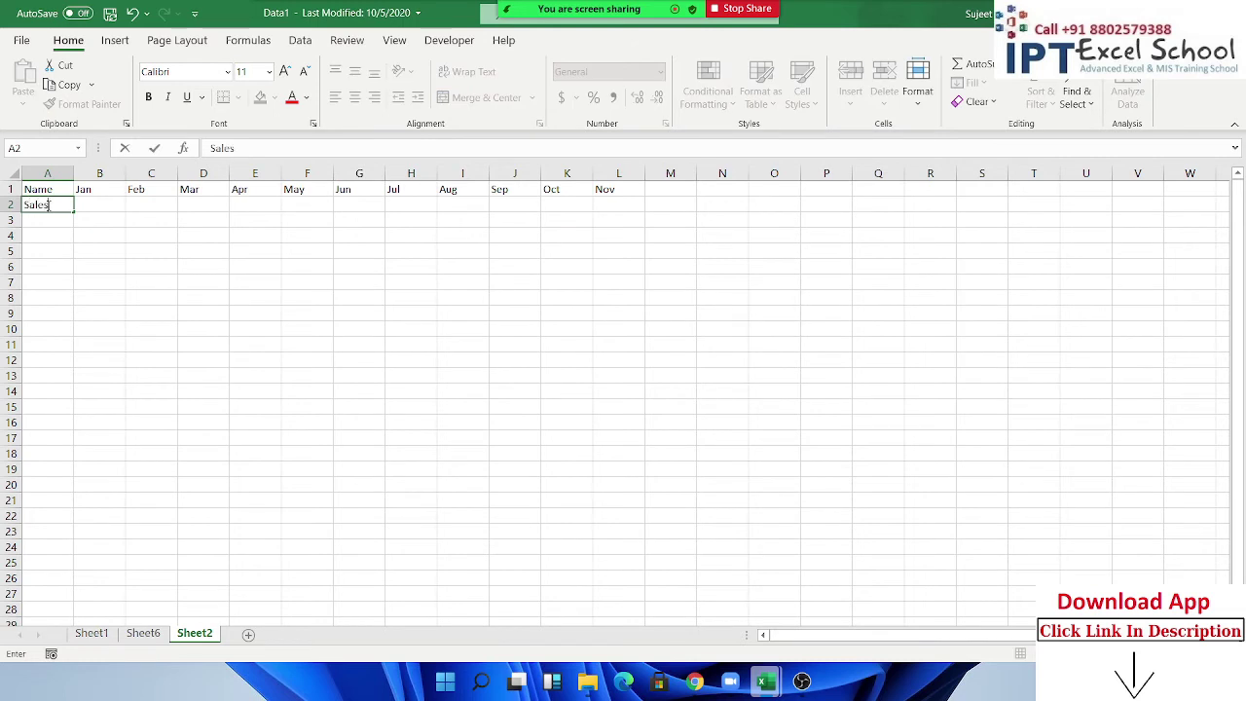
{"action": "key", "text": "Tab"}
{"action": "type", "text": "8"}
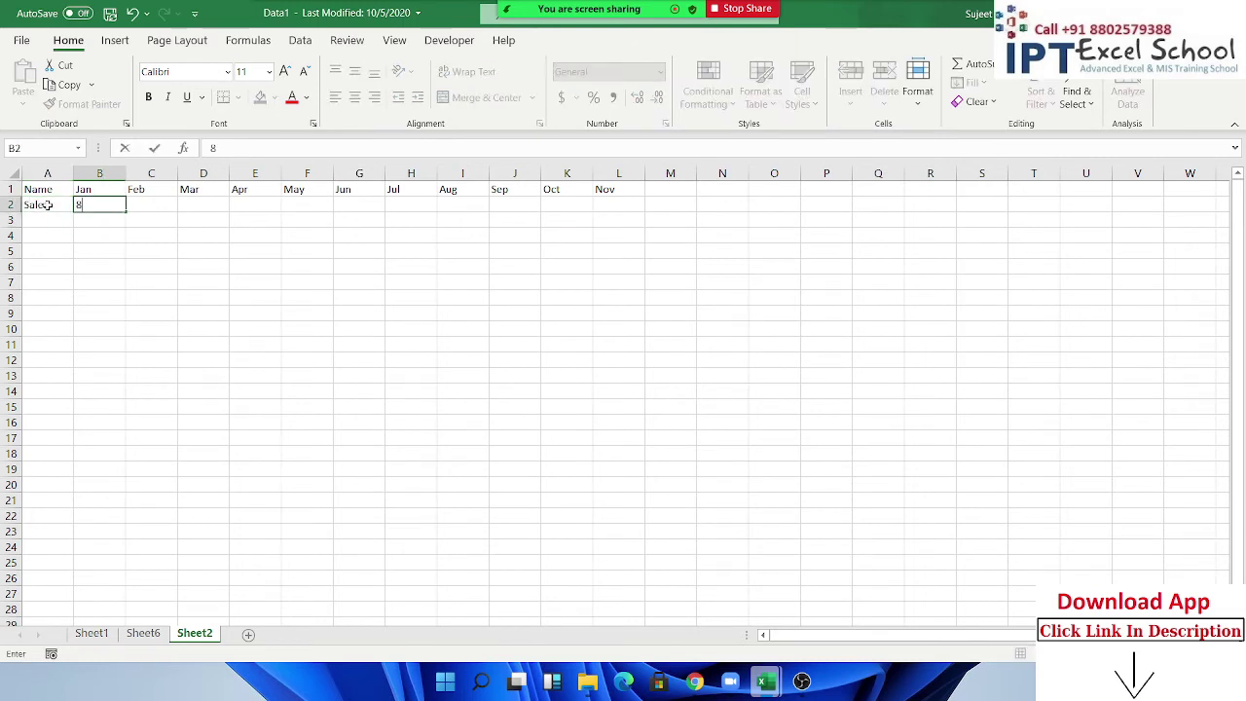
{"action": "type", "text": "5"}
{"action": "key", "text": "Tab"}
{"action": "type", "text": "36"}
{"action": "key", "text": "Tab"}
{"action": "type", "text": "8545\t"}
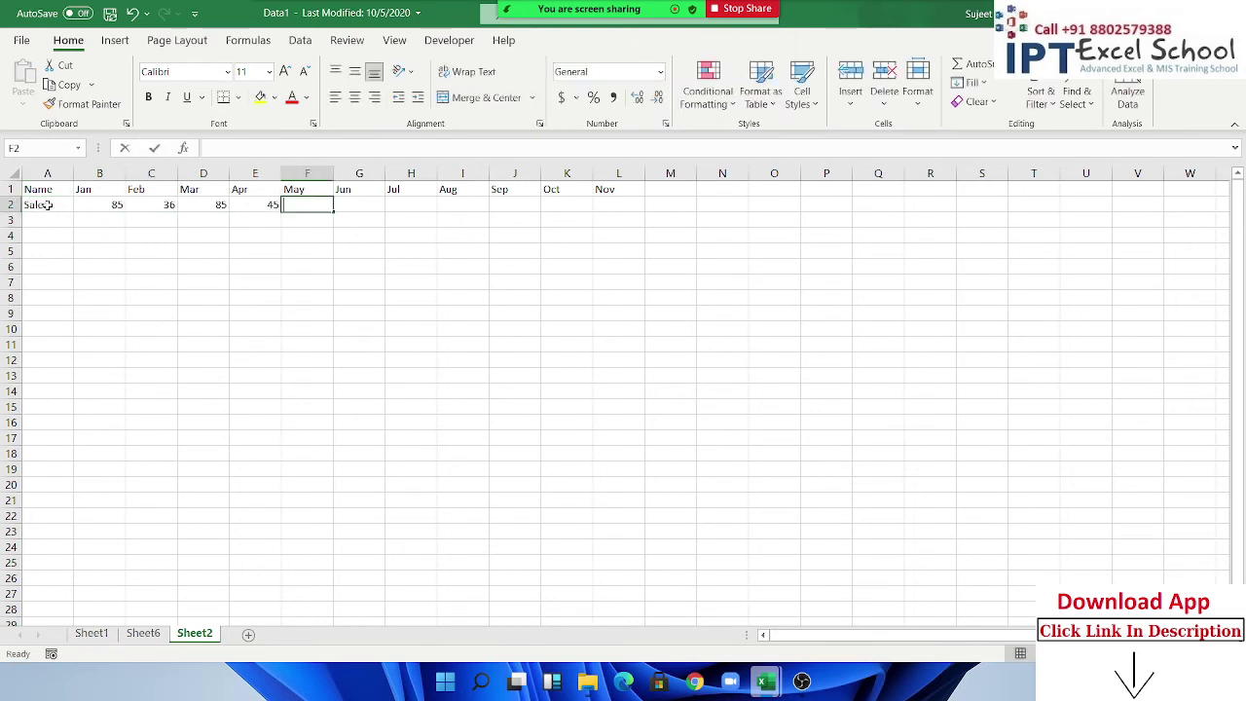
{"action": "type", "text": "65\t85\t65\t85\t"}
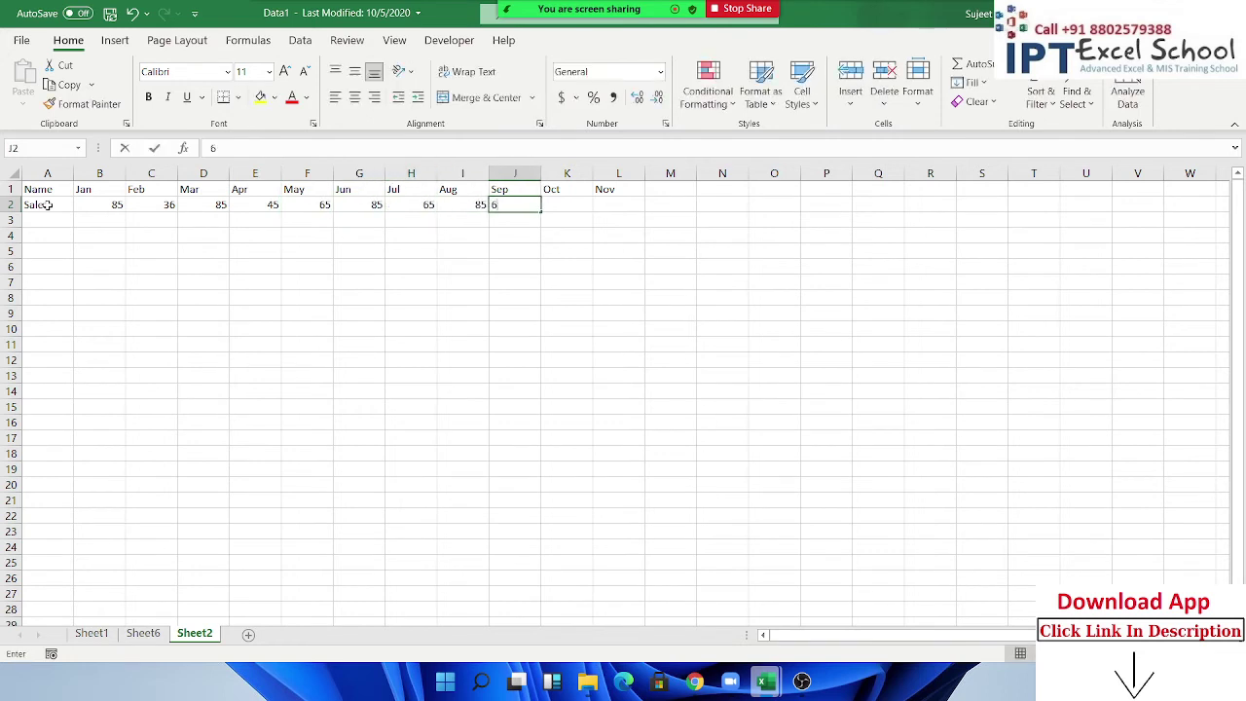
{"action": "type", "text": "69\t85\t69"}
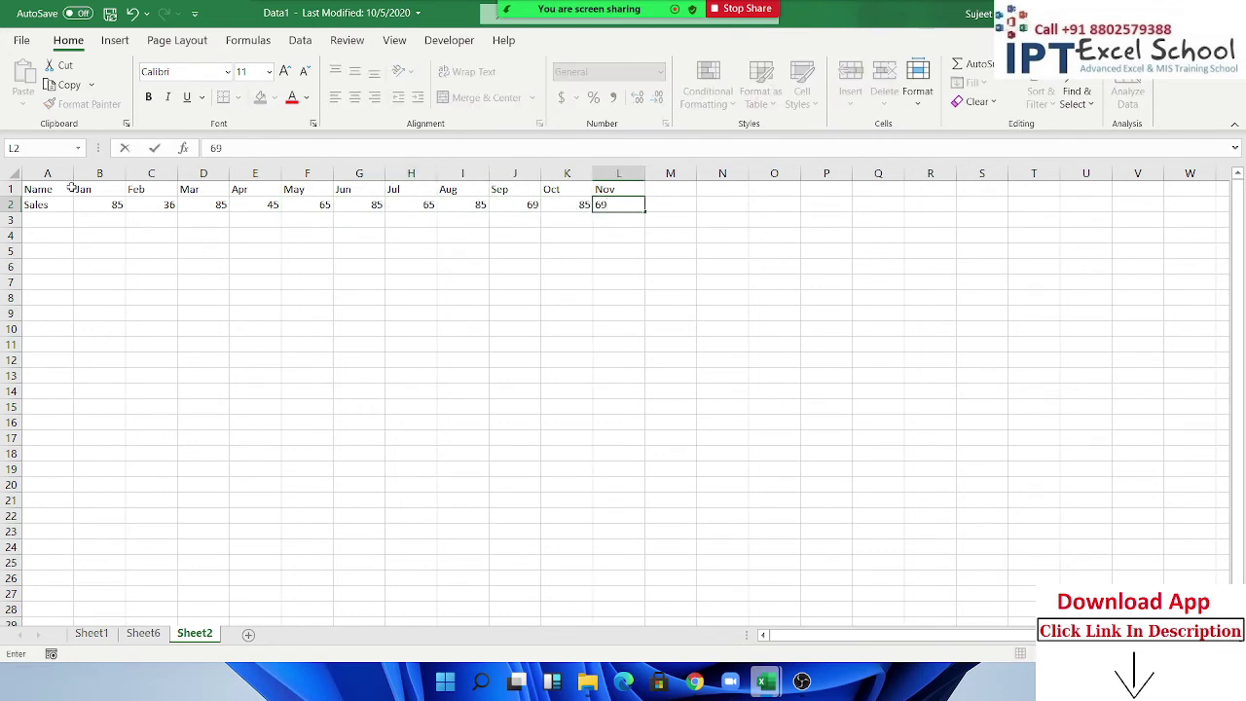
{"action": "left_click", "coordinate": [146, 251]}
{"action": "left_click", "coordinate": [84, 251]}
{"action": "left_click", "coordinate": [84, 189]}
{"action": "left_click_drag", "start_coordinate": [84, 188], "coordinate": [638, 206]}
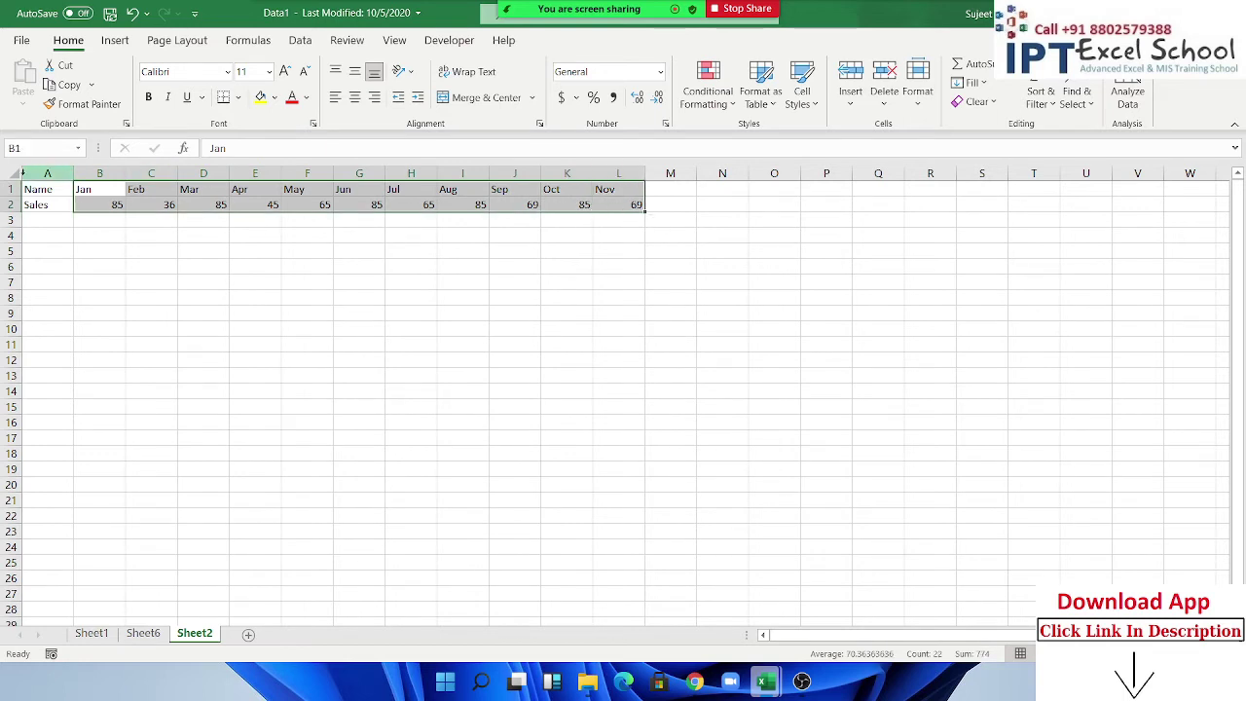
Custom-sort B1:L2 left to right by Row 1, the month names.
{"action": "left_click", "coordinate": [1040, 92]}
{"action": "left_click", "coordinate": [1061, 174]}
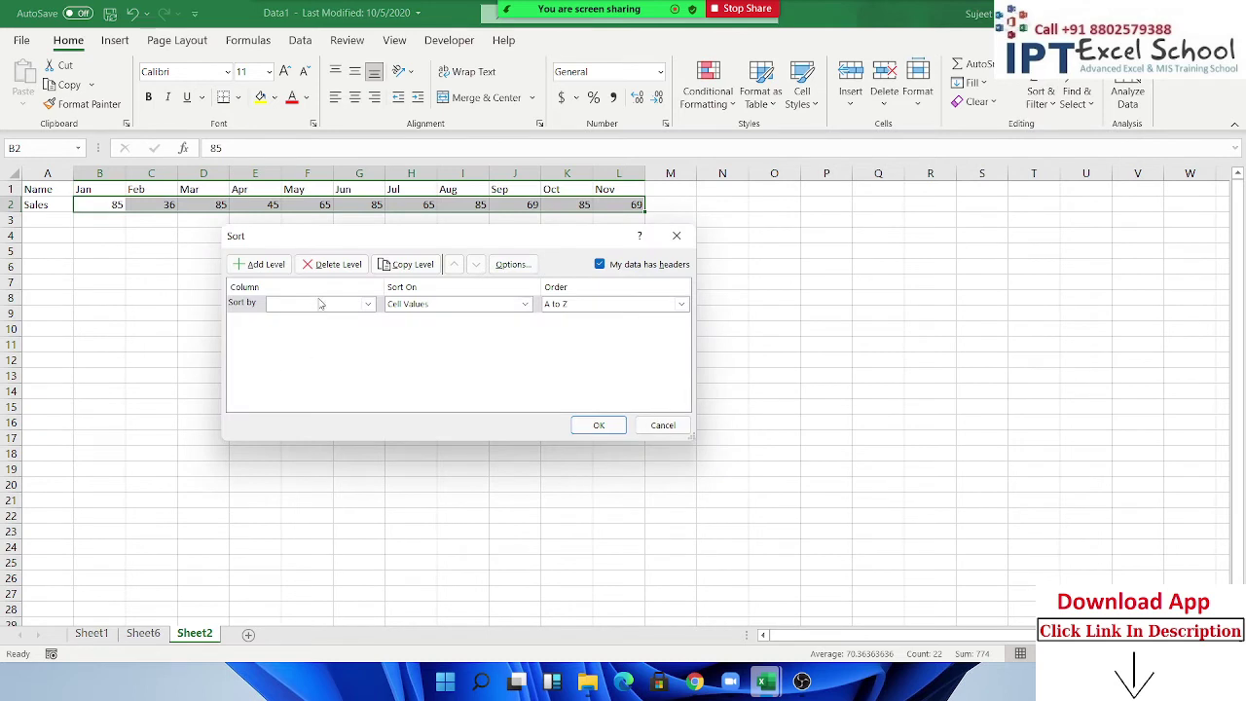
{"action": "left_click", "coordinate": [320, 303]}
{"action": "left_click", "coordinate": [477, 282]}
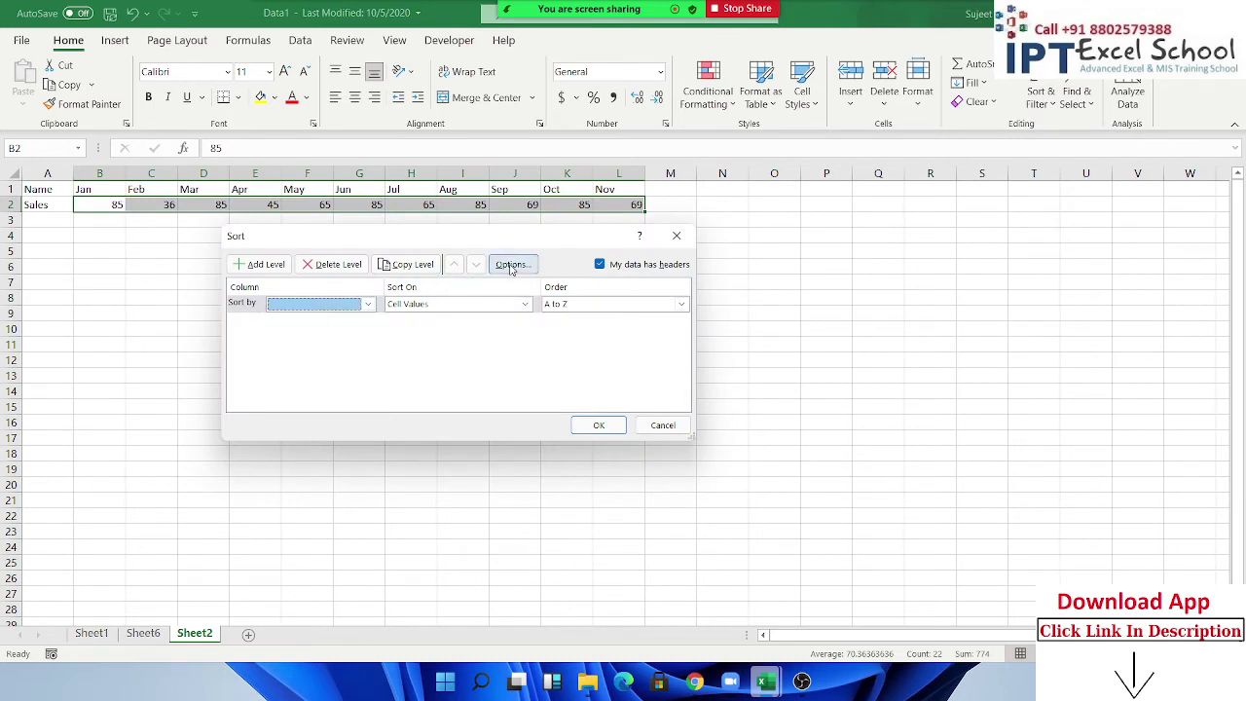
{"action": "left_click", "coordinate": [513, 264]}
{"action": "left_click", "coordinate": [403, 349]}
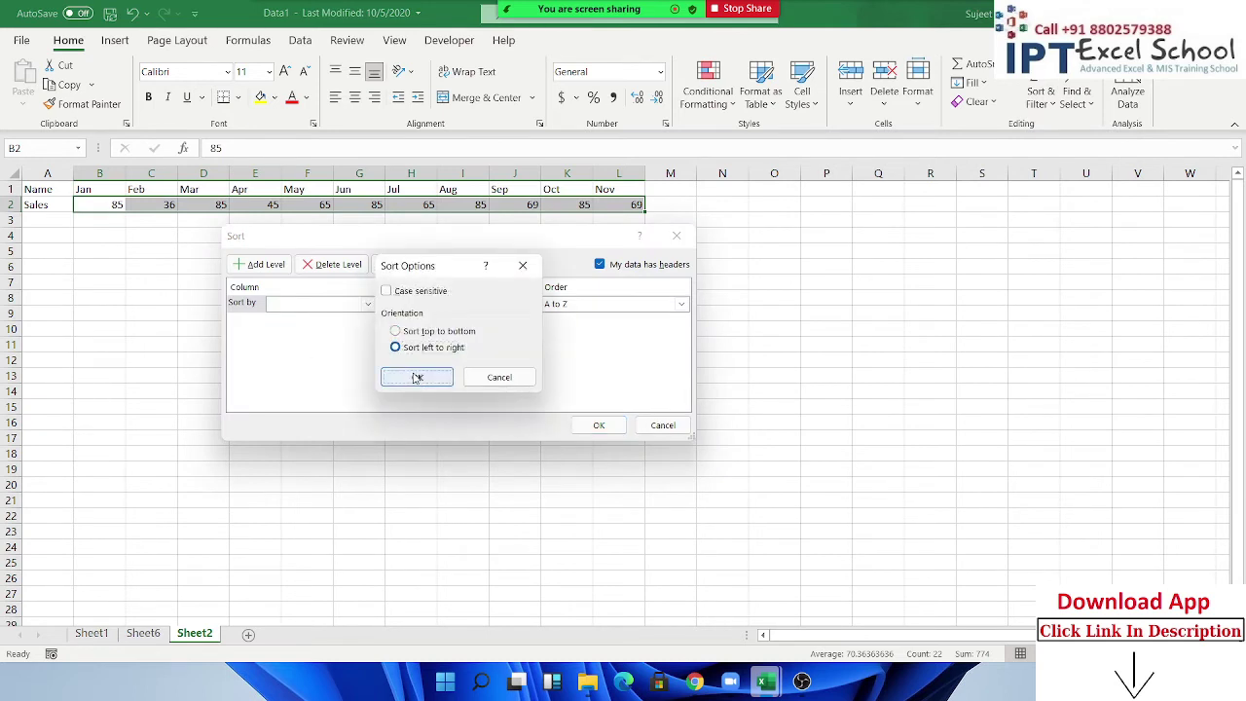
{"action": "left_click", "coordinate": [417, 377]}
{"action": "left_click", "coordinate": [367, 303]}
{"action": "left_click", "coordinate": [320, 319]}
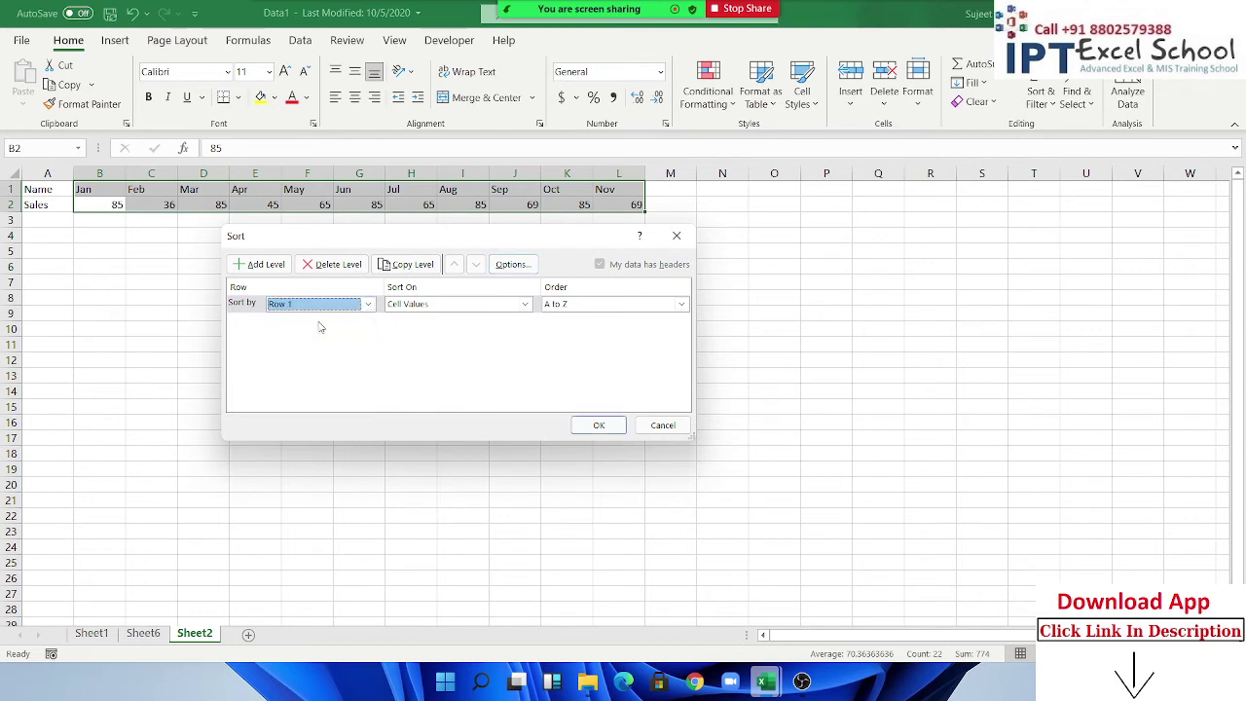
{"action": "left_click", "coordinate": [599, 424]}
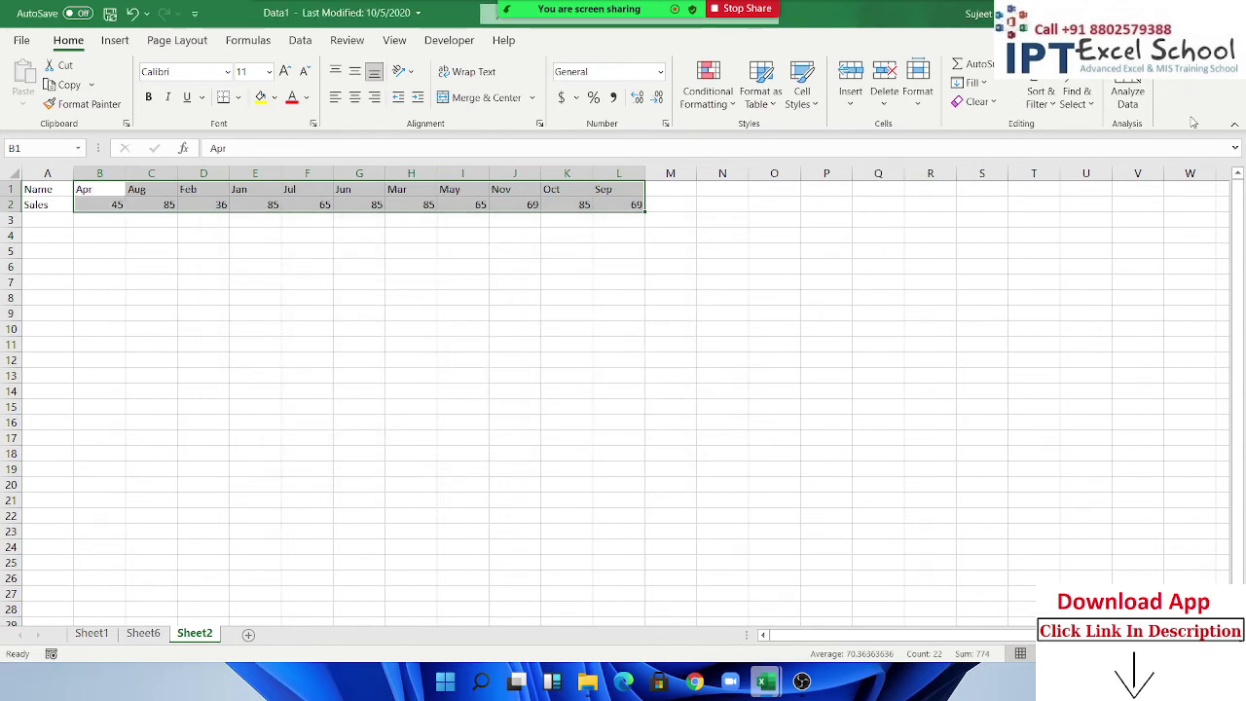
Re-sort the month columns left to right by Row 2 sales, smallest to largest.
{"action": "left_click", "coordinate": [1049, 97]}
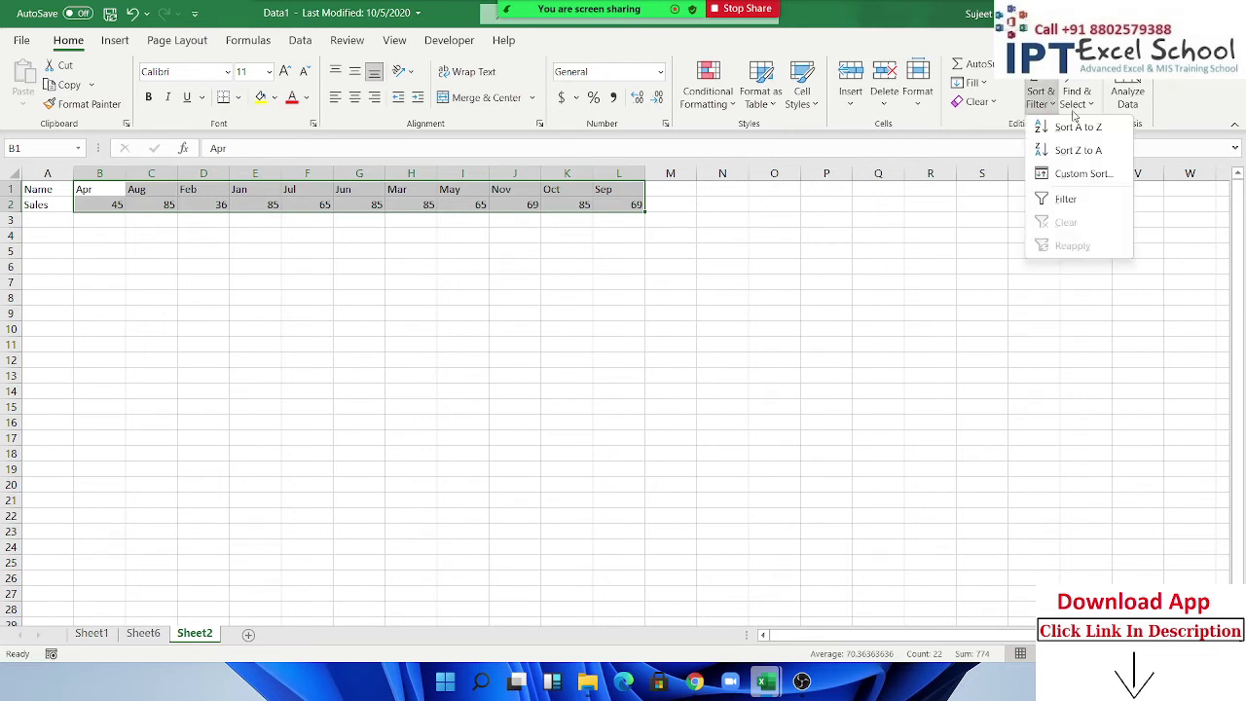
{"action": "left_click", "coordinate": [1079, 175]}
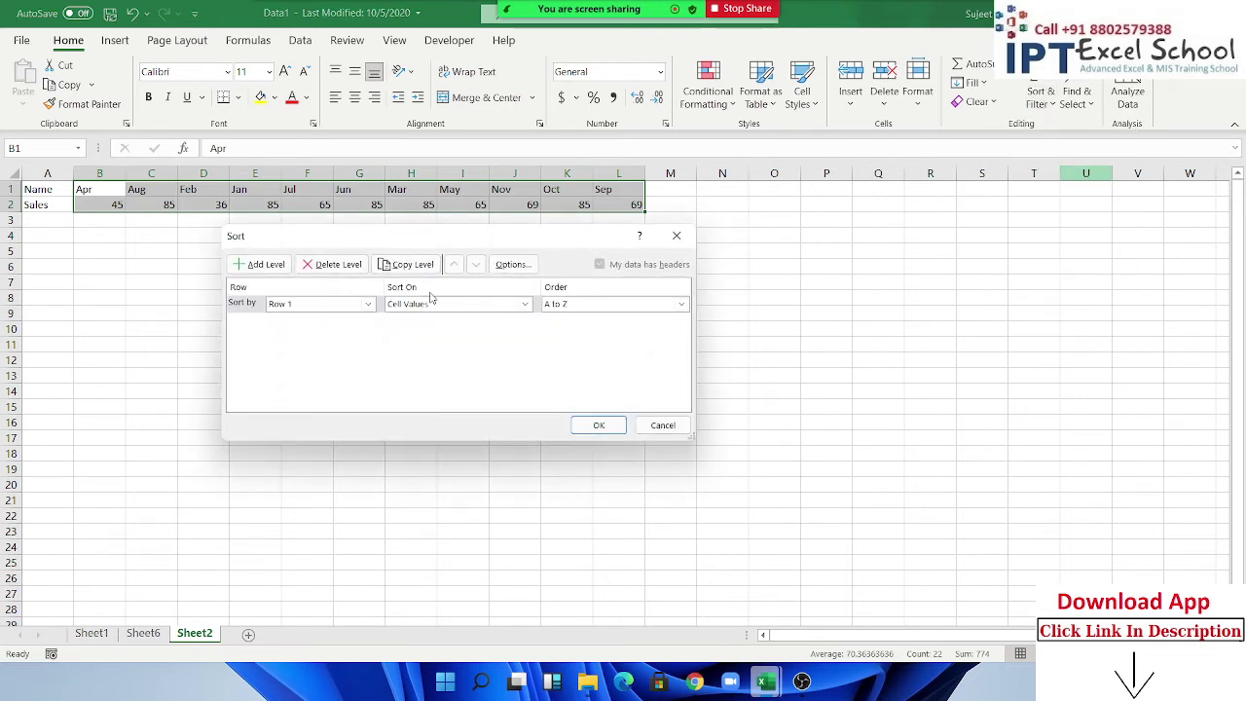
{"action": "left_click", "coordinate": [522, 270]}
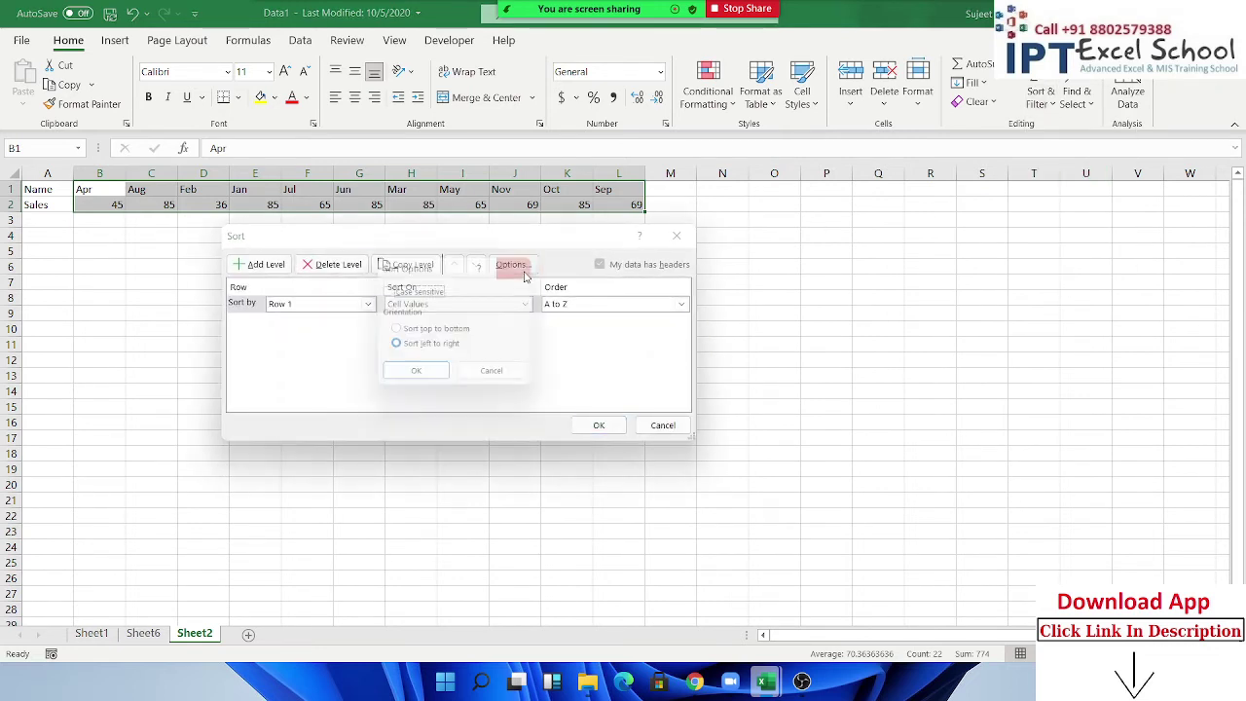
{"action": "left_click", "coordinate": [429, 332]}
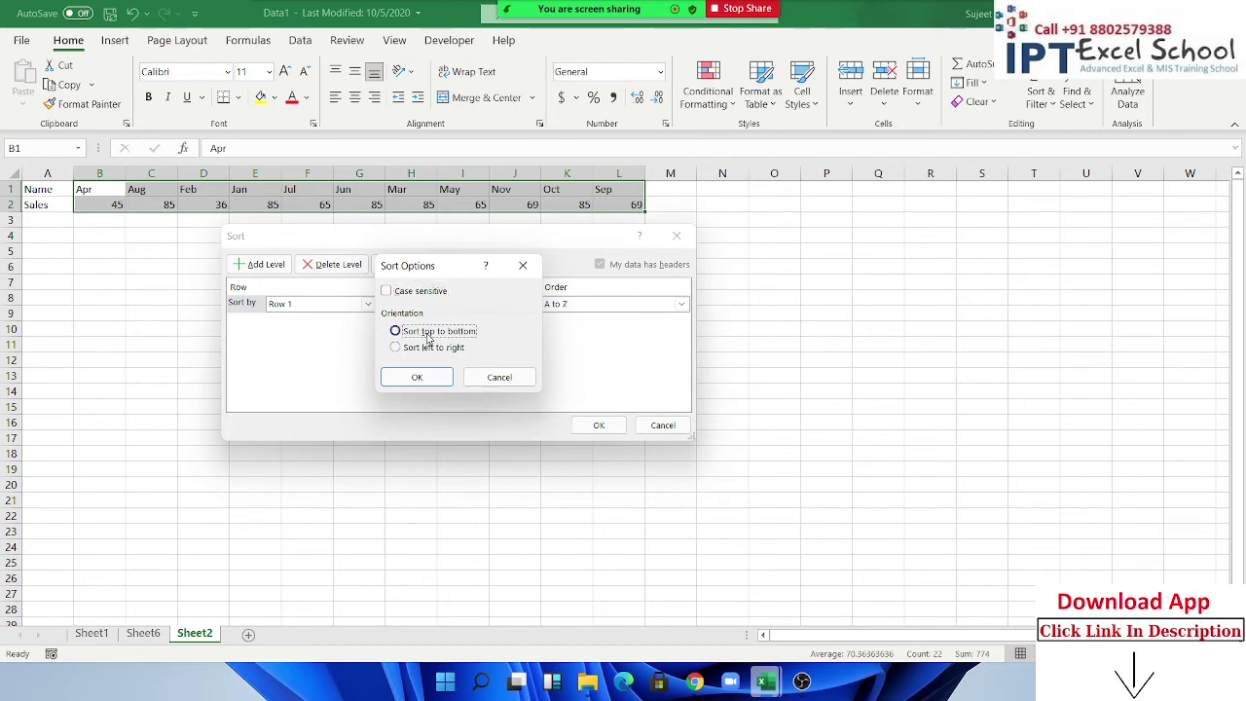
{"action": "left_click", "coordinate": [429, 348]}
{"action": "left_click", "coordinate": [417, 376]}
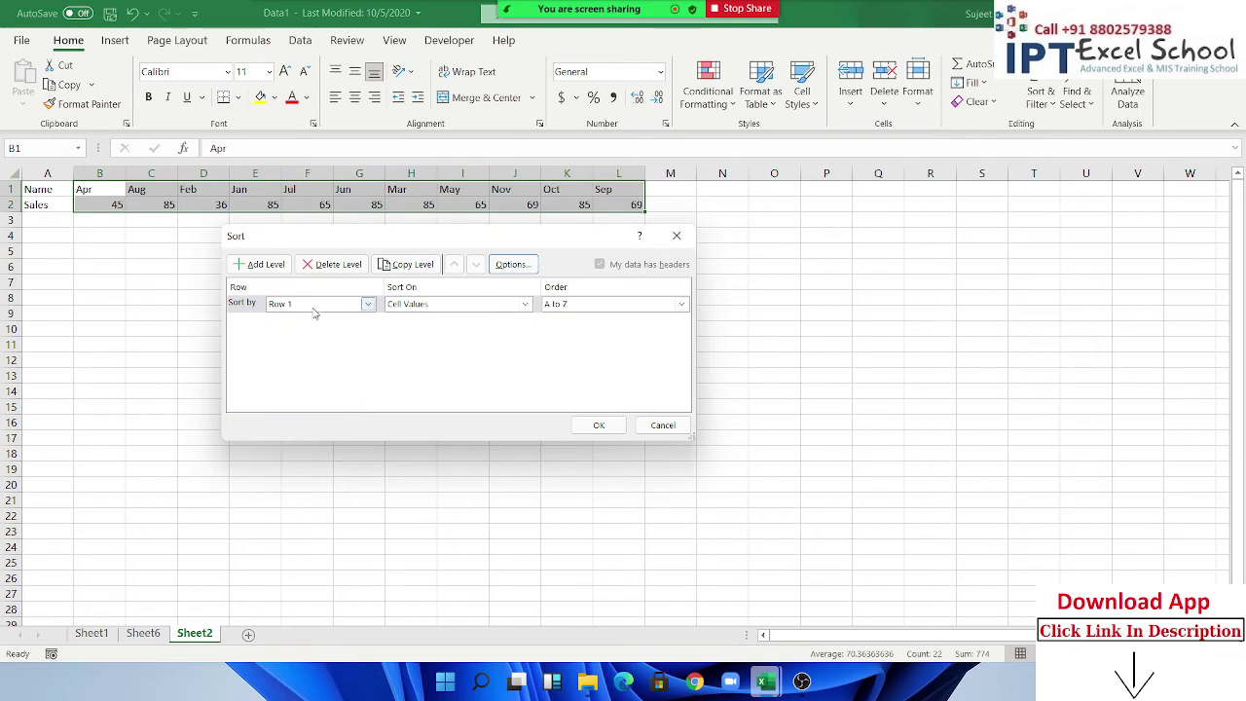
{"action": "left_click", "coordinate": [314, 306]}
{"action": "left_click", "coordinate": [302, 330]}
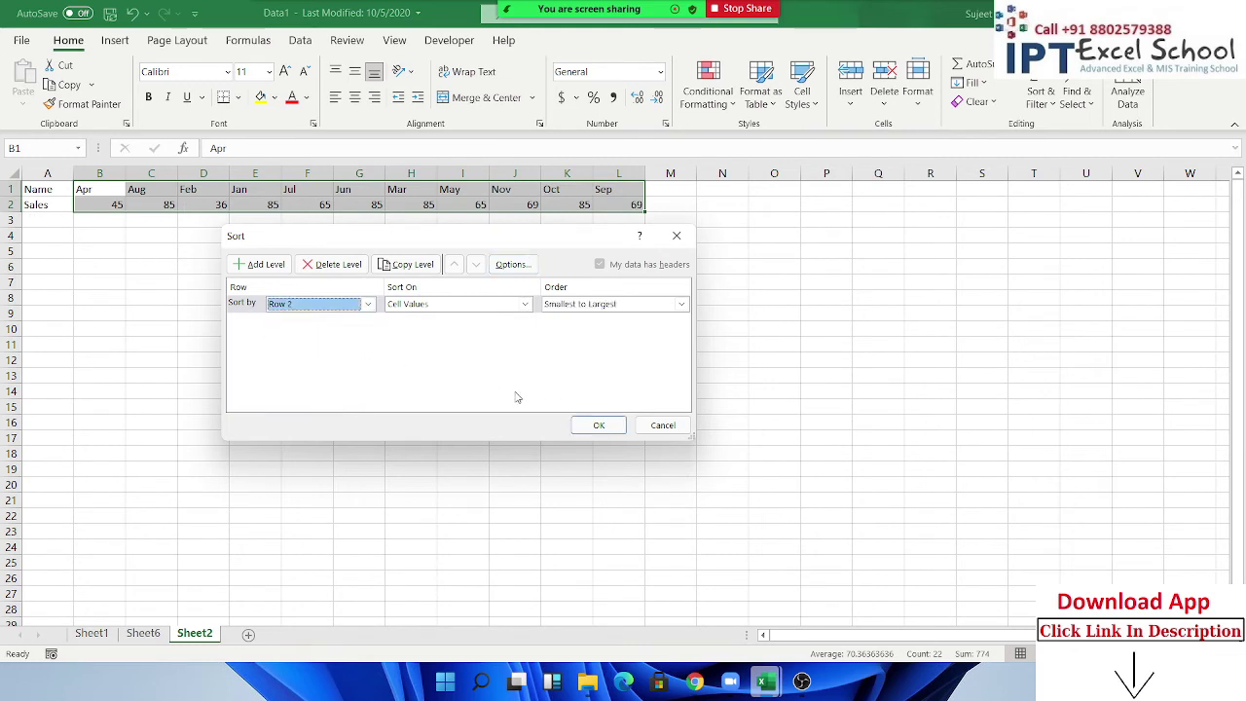
{"action": "left_click", "coordinate": [599, 425]}
Go to Sheet1 and jump up the Name column to its header in C1.
{"action": "left_click", "coordinate": [1071, 224]}
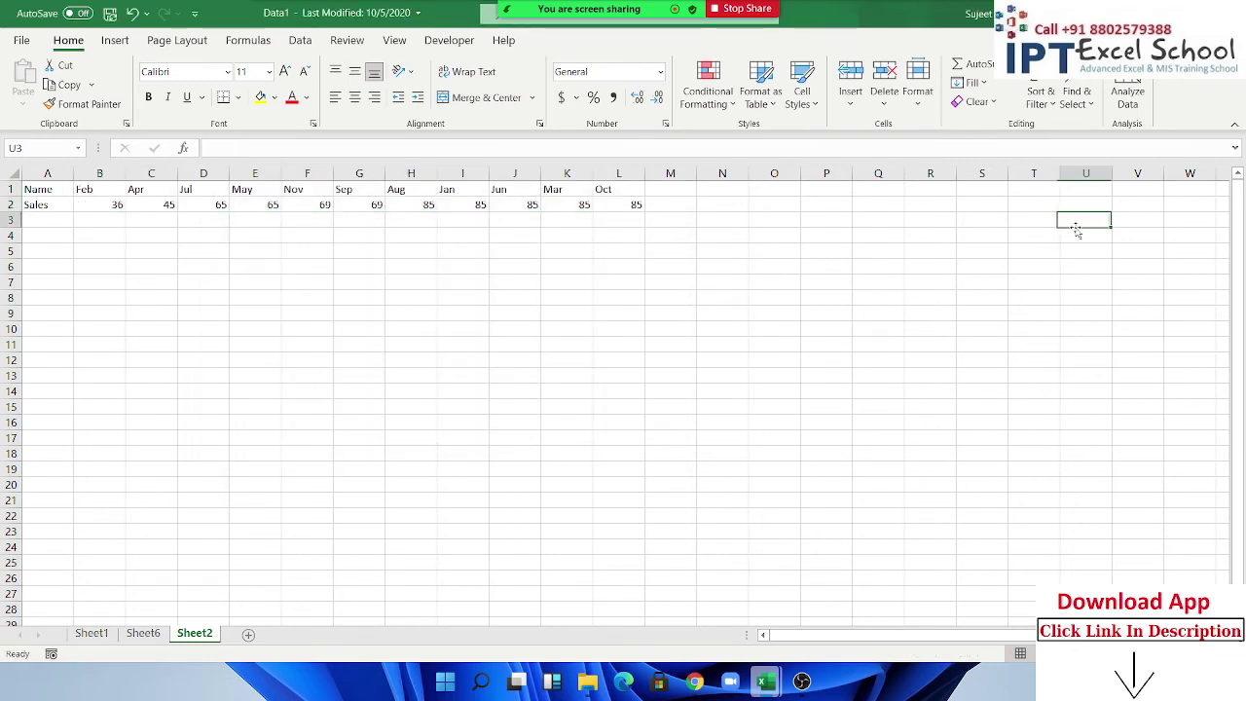
{"action": "scroll", "coordinate": [1071, 231], "scroll_direction": "down", "scroll_amount": 5}
{"action": "scroll", "coordinate": [1071, 231], "scroll_direction": "up", "scroll_amount": 5}
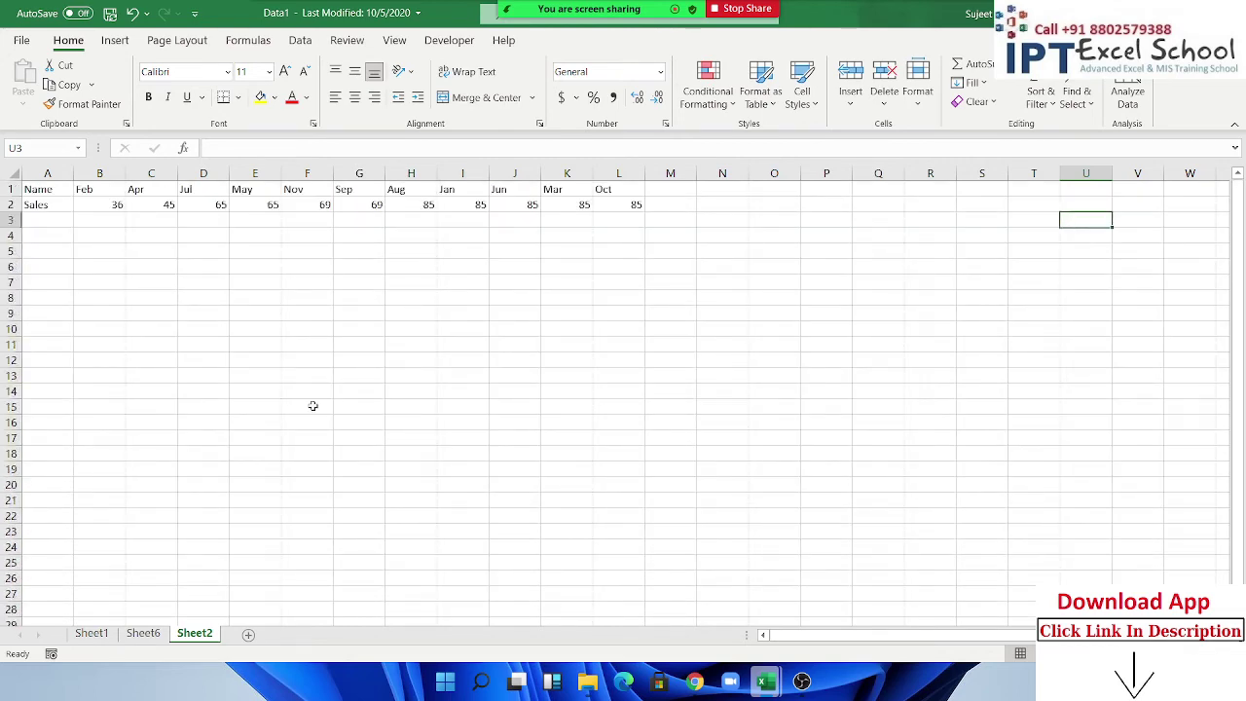
{"action": "left_click", "coordinate": [111, 634]}
{"action": "scroll", "coordinate": [210, 514], "scroll_direction": "up", "scroll_amount": 1}
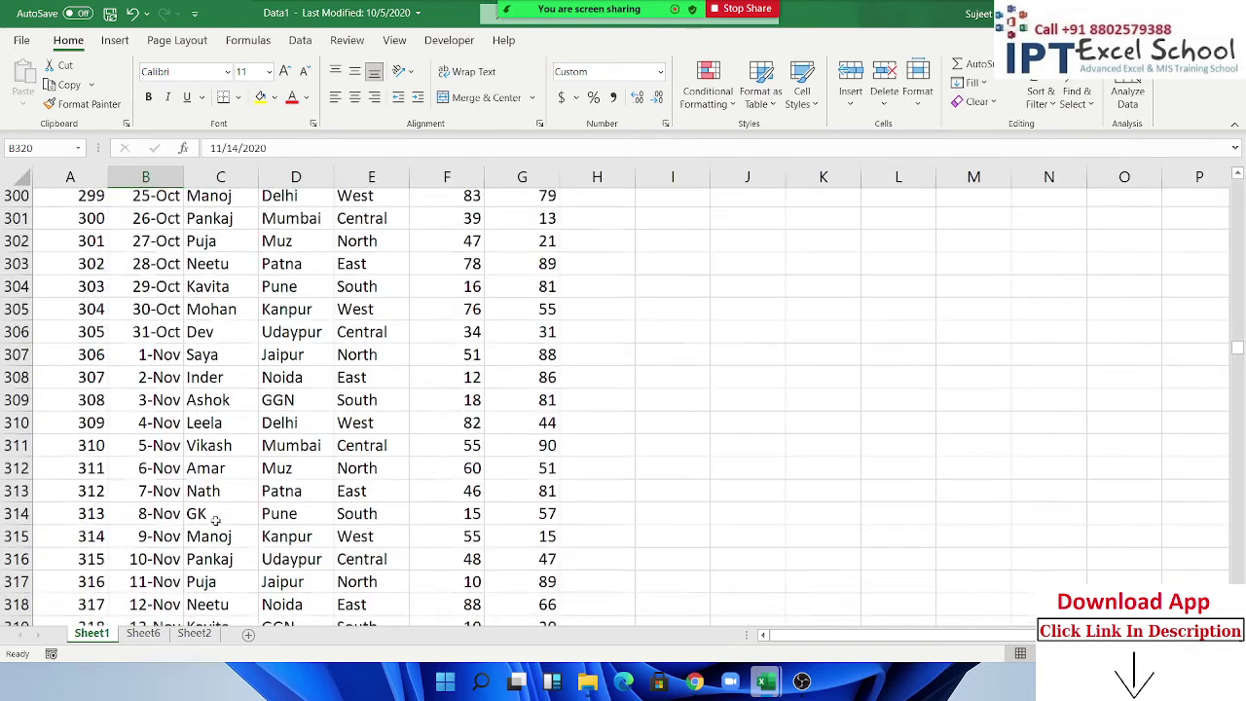
{"action": "scroll", "coordinate": [209, 514], "scroll_direction": "up", "scroll_amount": 1}
{"action": "left_click", "coordinate": [215, 520]}
{"action": "key", "text": "ctrl+Up"}
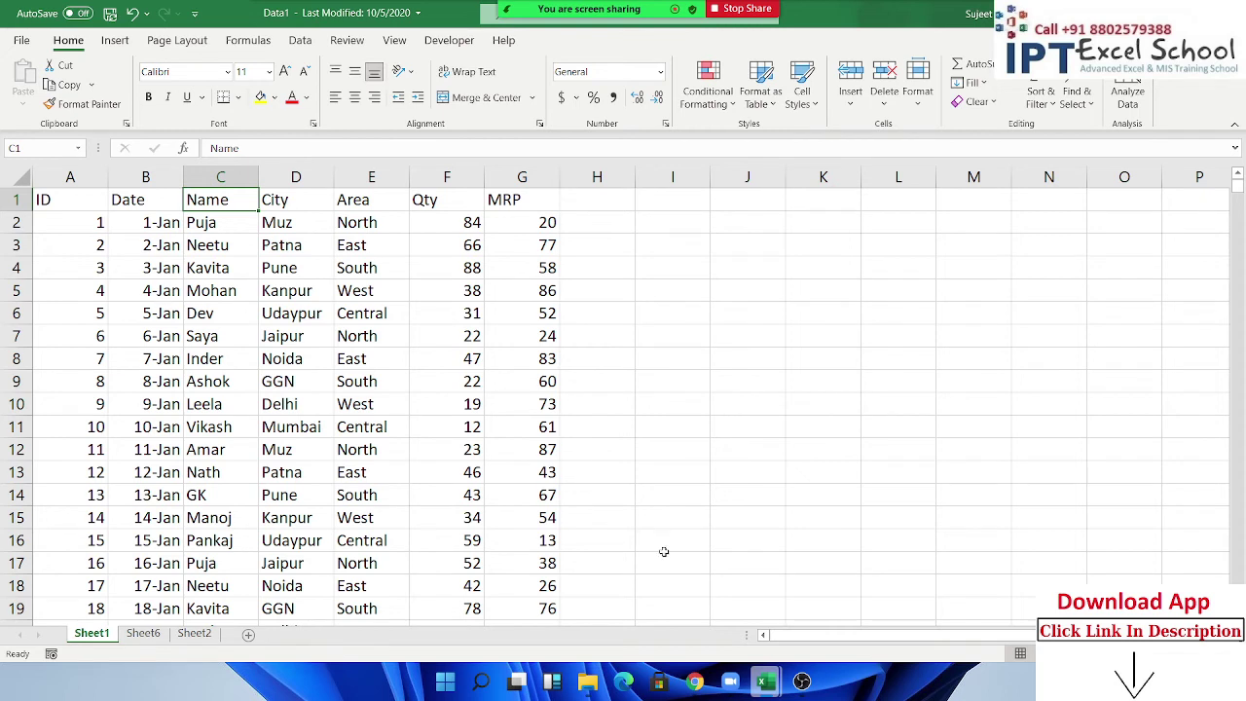
Turn on filter dropdowns for the Sheet1 table headers.
{"action": "left_click", "coordinate": [1048, 106]}
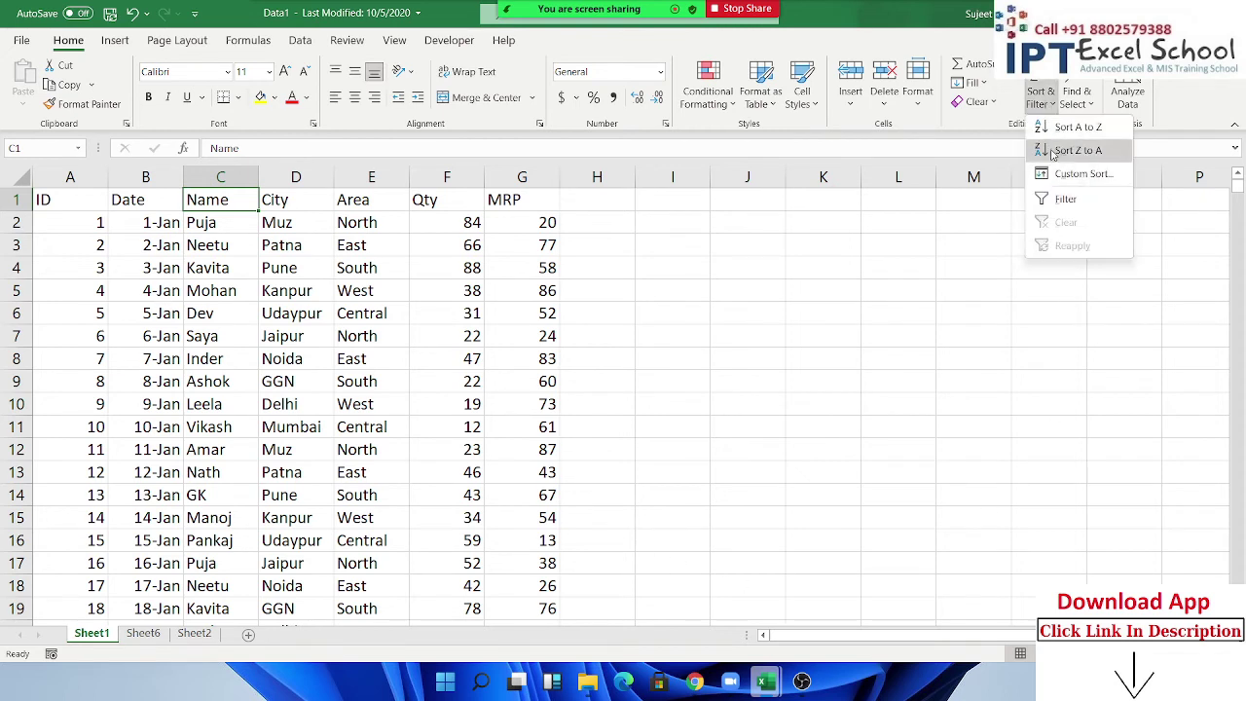
{"action": "left_click", "coordinate": [1050, 204]}
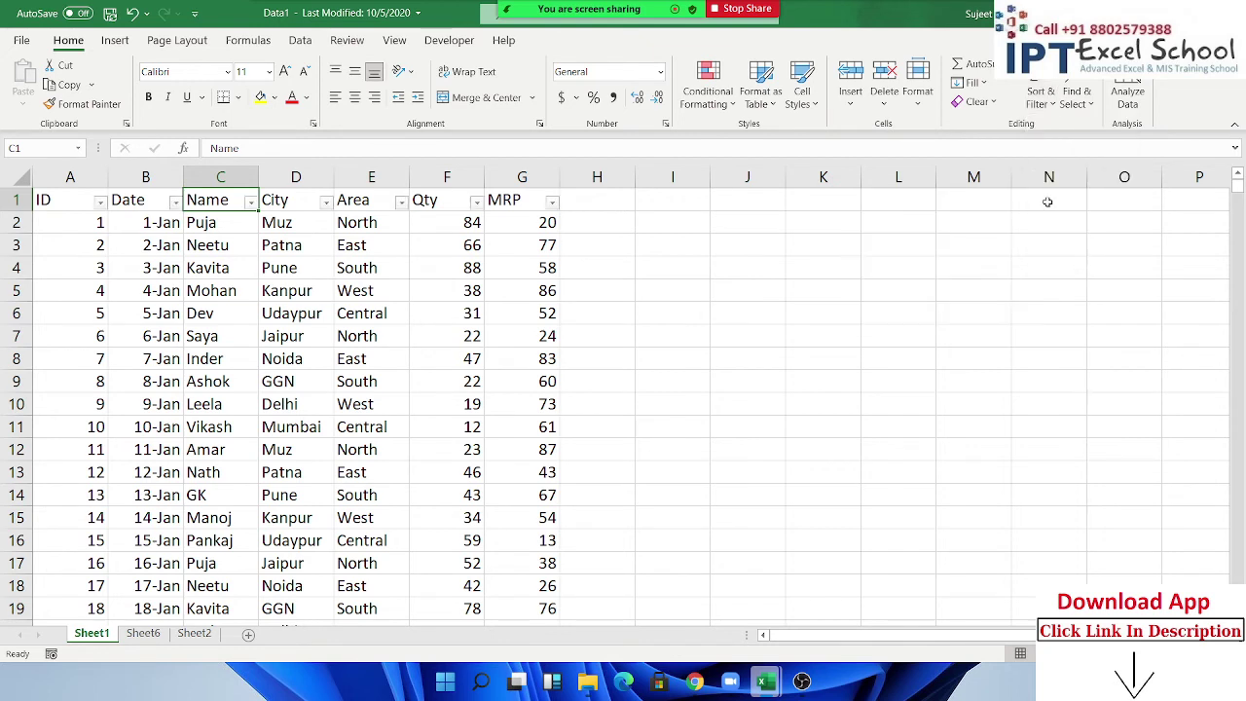
{"action": "left_click", "coordinate": [1048, 101]}
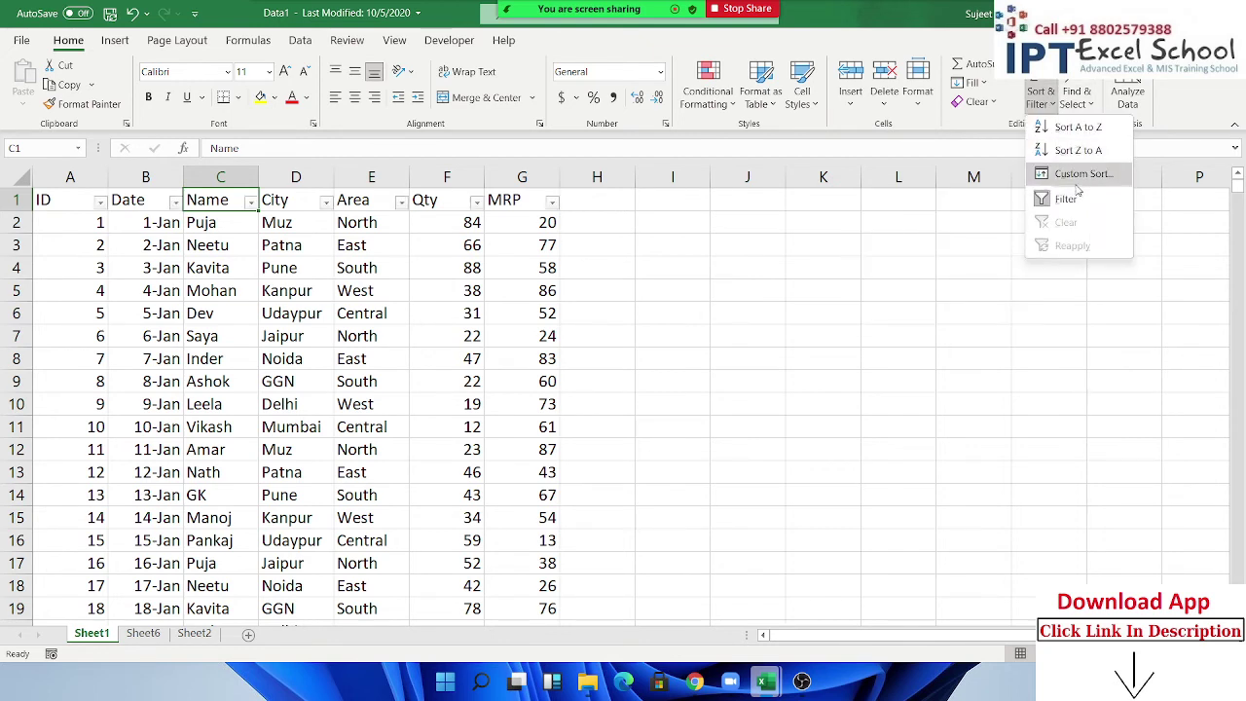
{"action": "left_click", "coordinate": [440, 326]}
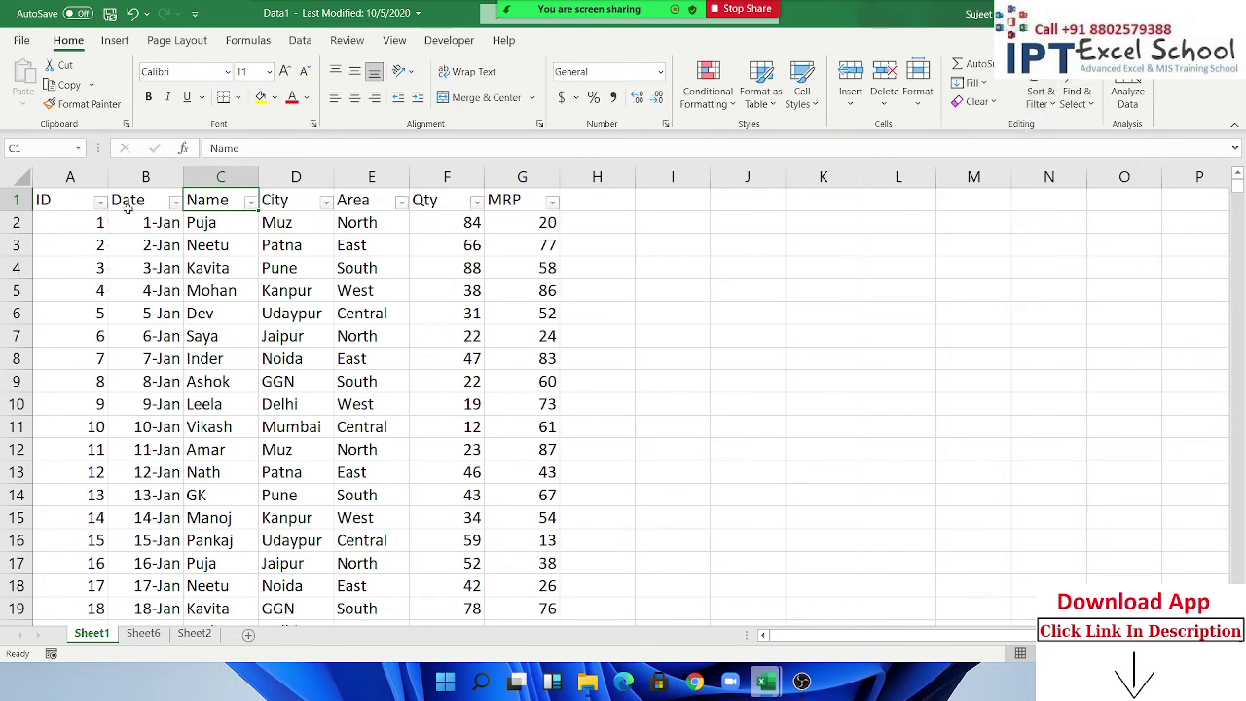
{"action": "left_click", "coordinate": [351, 282]}
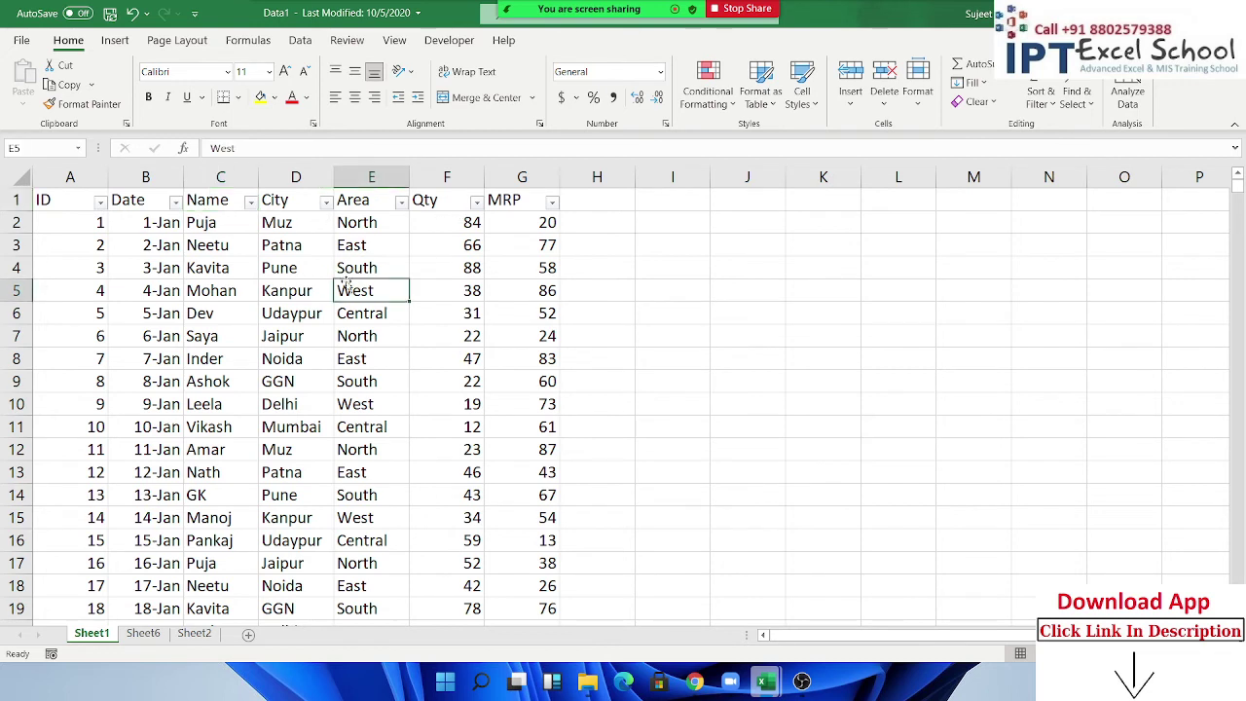
Filter the Name column to show only Amar and Dev, then review the 106 rows.
{"action": "left_click", "coordinate": [251, 202]}
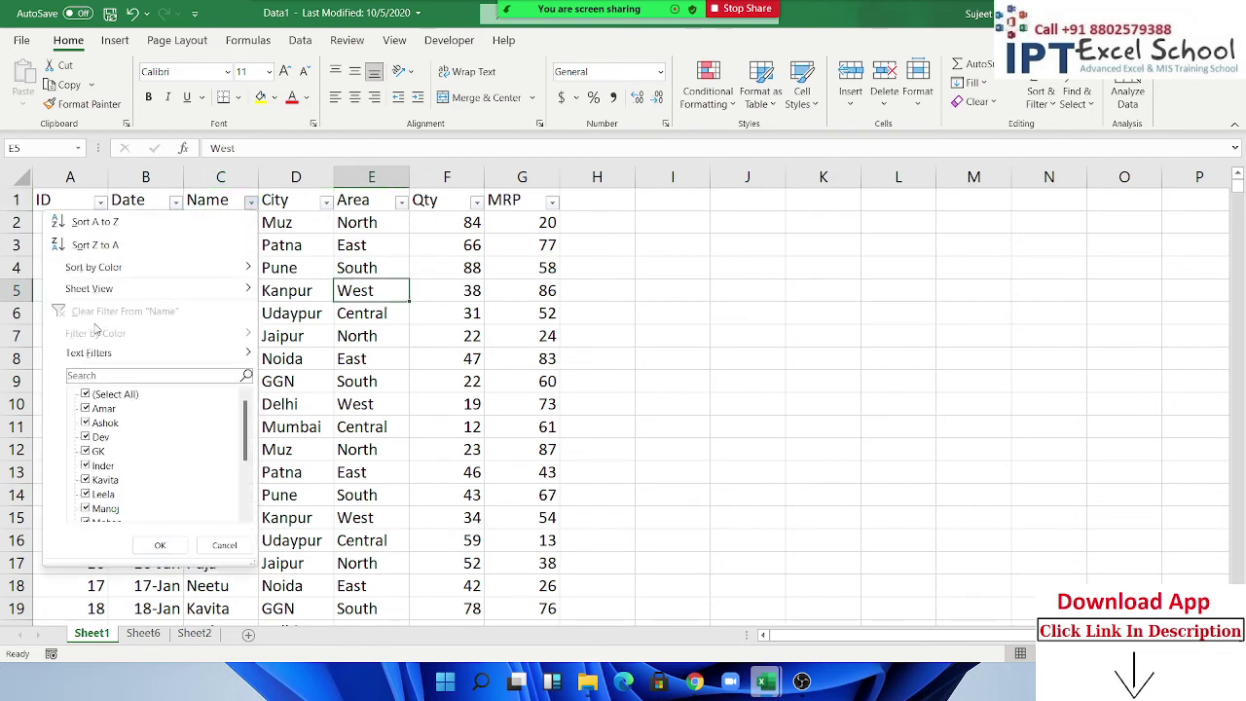
{"action": "left_click", "coordinate": [85, 395]}
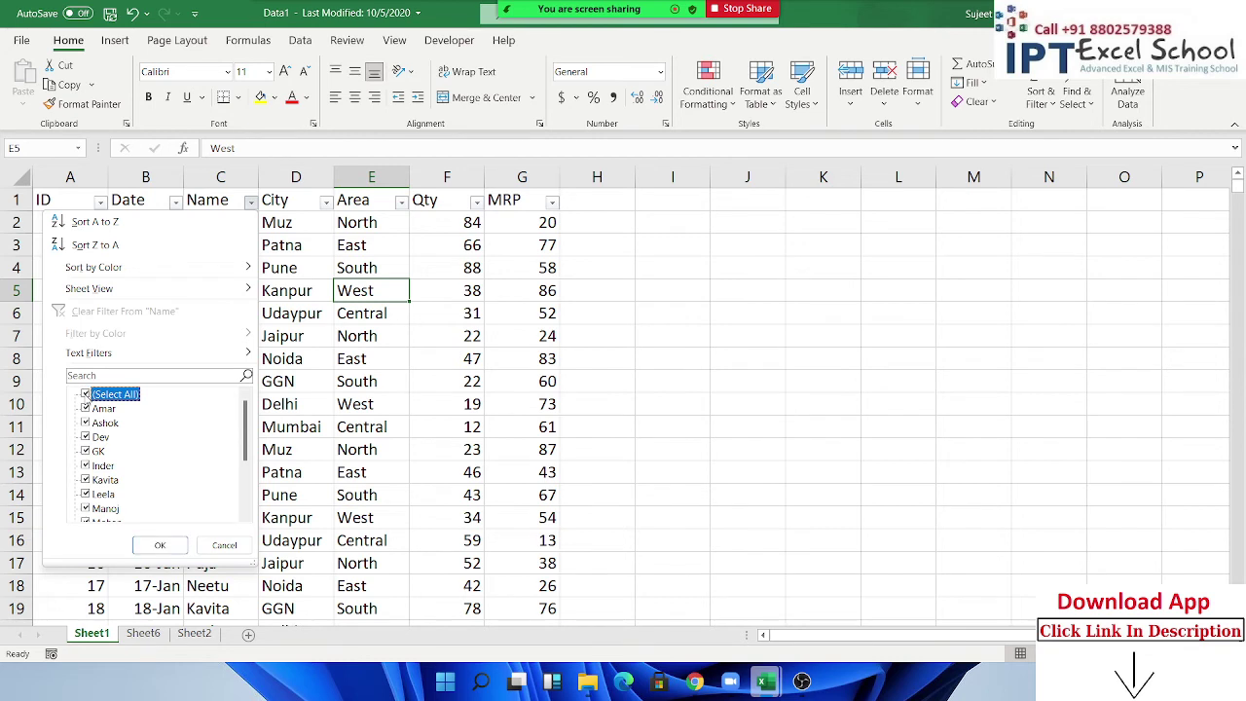
{"action": "left_click", "coordinate": [86, 394]}
{"action": "left_click", "coordinate": [86, 395]}
{"action": "left_click", "coordinate": [86, 395]}
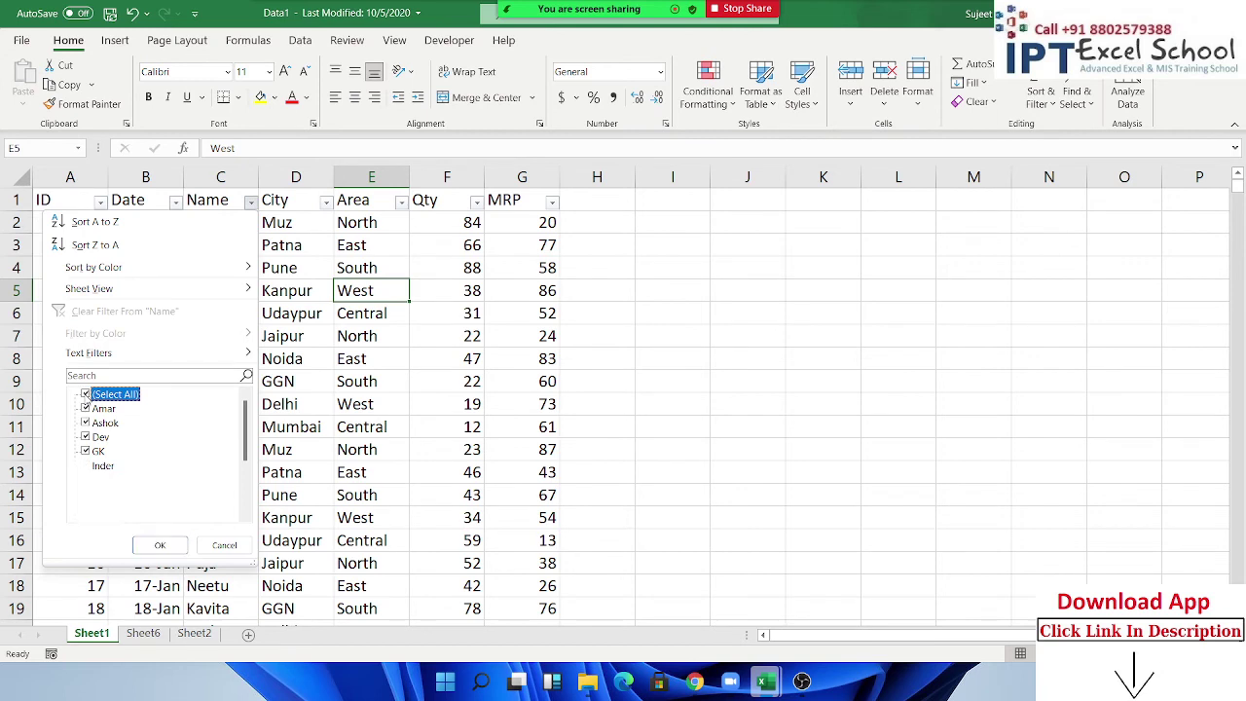
{"action": "left_click", "coordinate": [85, 394]}
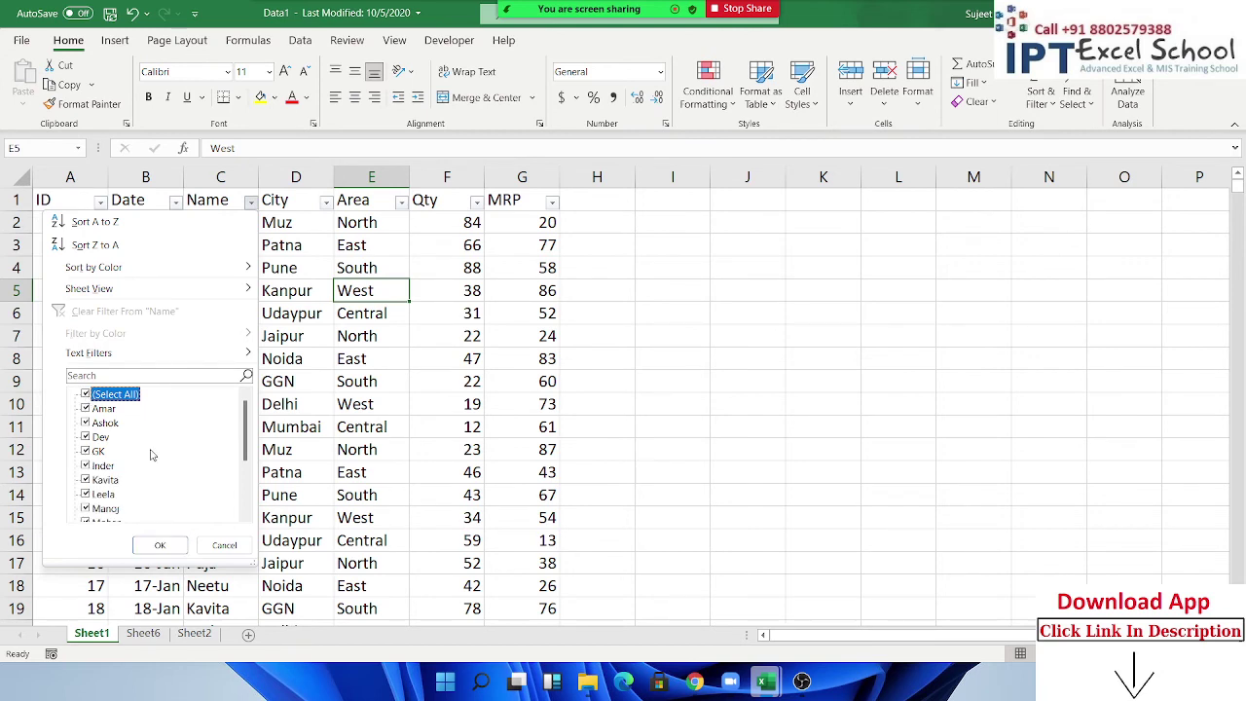
{"action": "left_click", "coordinate": [86, 395]}
{"action": "left_click", "coordinate": [86, 408]}
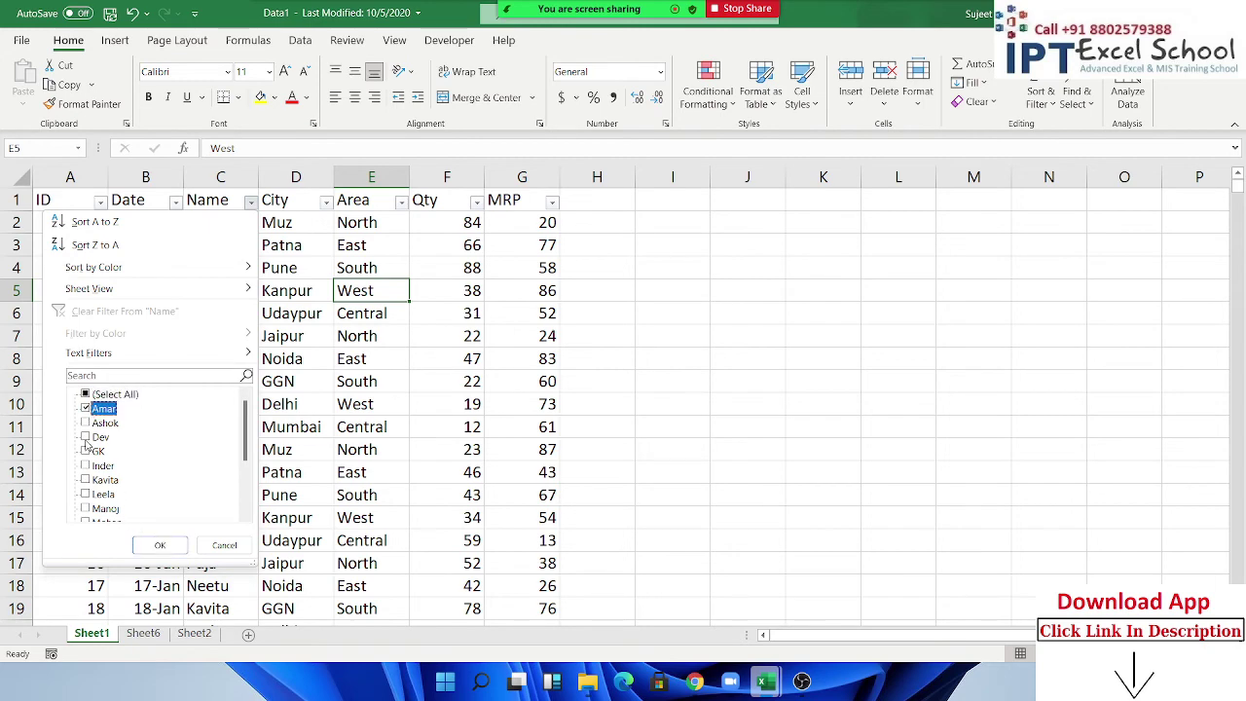
{"action": "left_click", "coordinate": [86, 437]}
{"action": "left_click", "coordinate": [159, 545]}
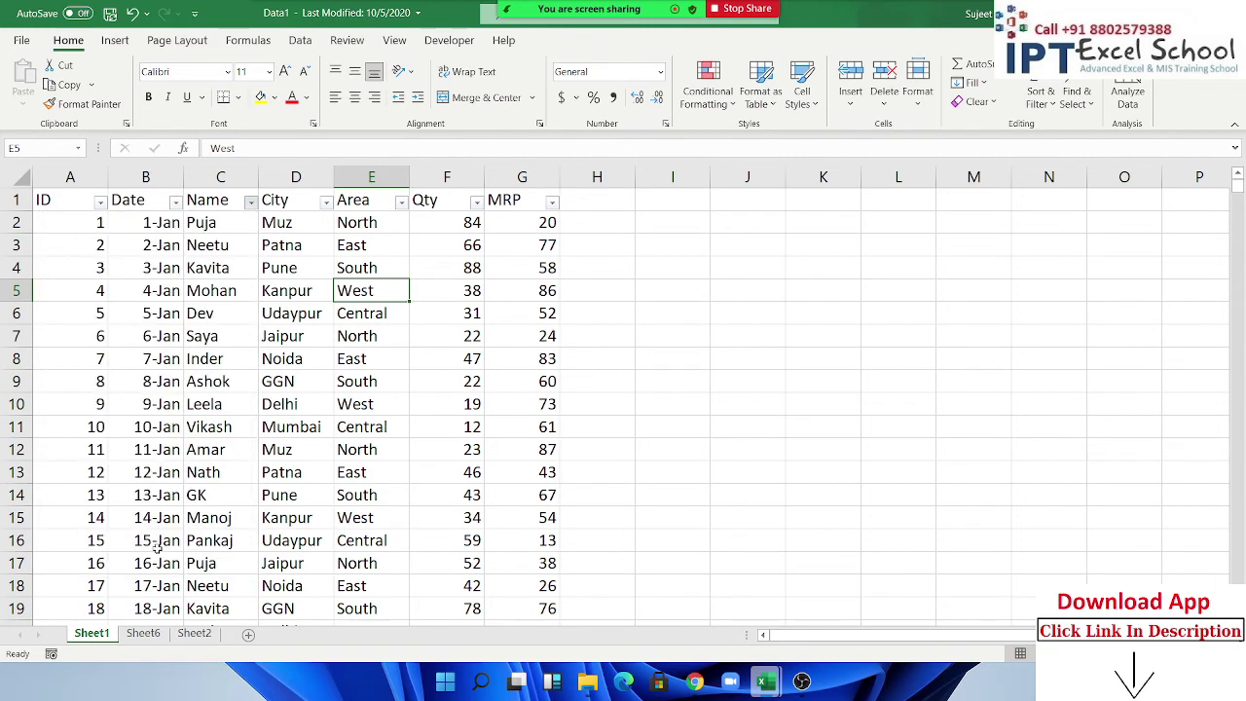
{"action": "scroll", "coordinate": [210, 416], "scroll_direction": "down", "scroll_amount": 2}
{"action": "scroll", "coordinate": [211, 416], "scroll_direction": "down", "scroll_amount": 2}
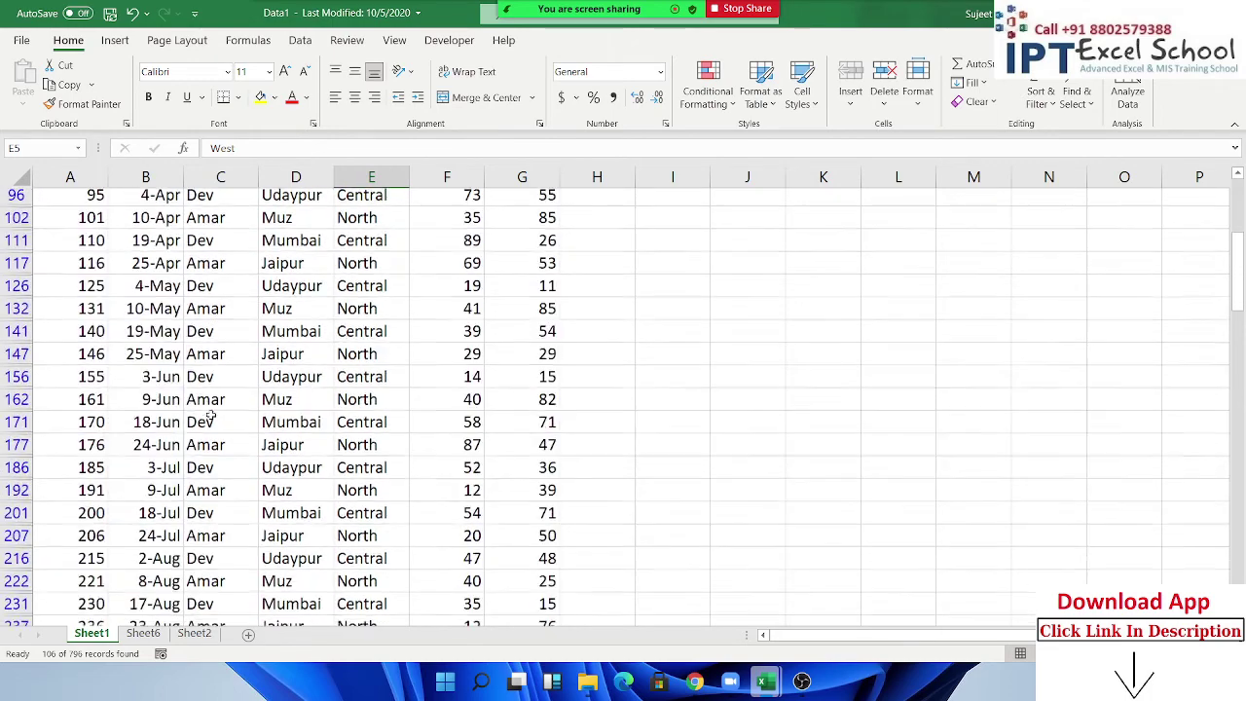
{"action": "scroll", "coordinate": [210, 416], "scroll_direction": "down", "scroll_amount": 3}
{"action": "scroll", "coordinate": [210, 416], "scroll_direction": "down", "scroll_amount": 1}
{"action": "scroll", "coordinate": [211, 416], "scroll_direction": "down", "scroll_amount": 5}
{"action": "scroll", "coordinate": [210, 414], "scroll_direction": "up", "scroll_amount": 3}
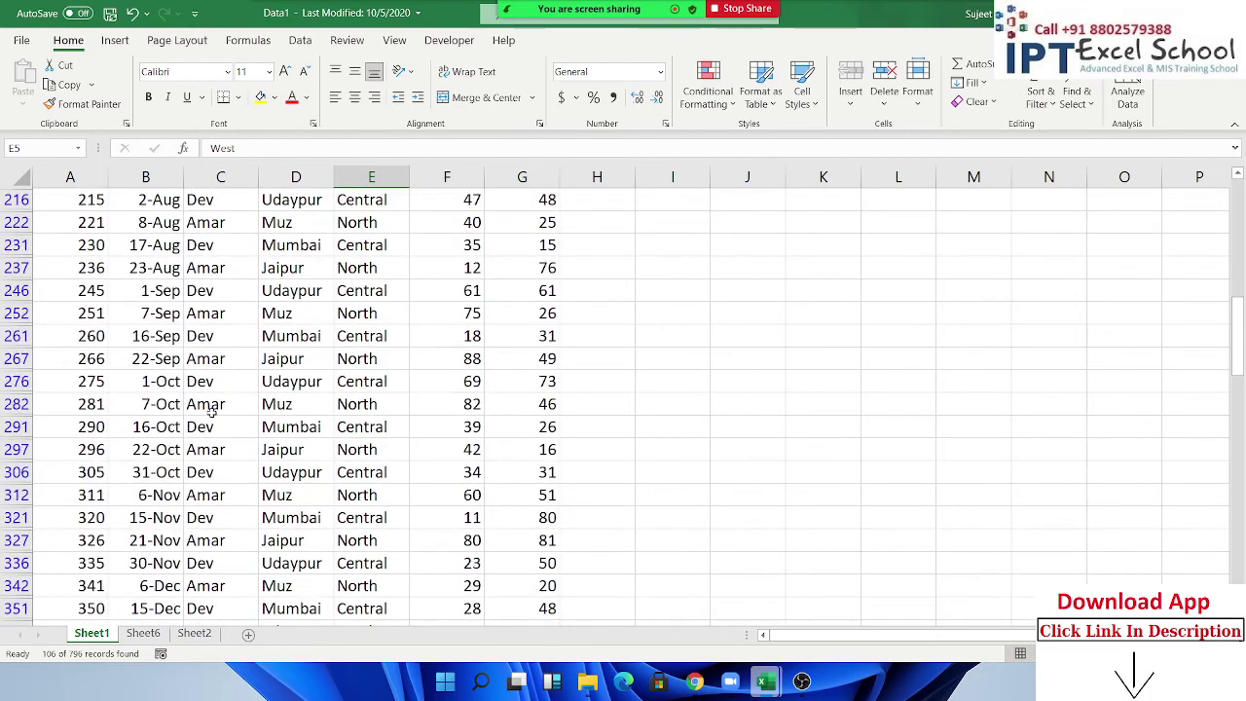
{"action": "scroll", "coordinate": [210, 414], "scroll_direction": "up", "scroll_amount": 3}
{"action": "scroll", "coordinate": [210, 414], "scroll_direction": "up", "scroll_amount": 5}
{"action": "scroll", "coordinate": [210, 414], "scroll_direction": "up", "scroll_amount": 2}
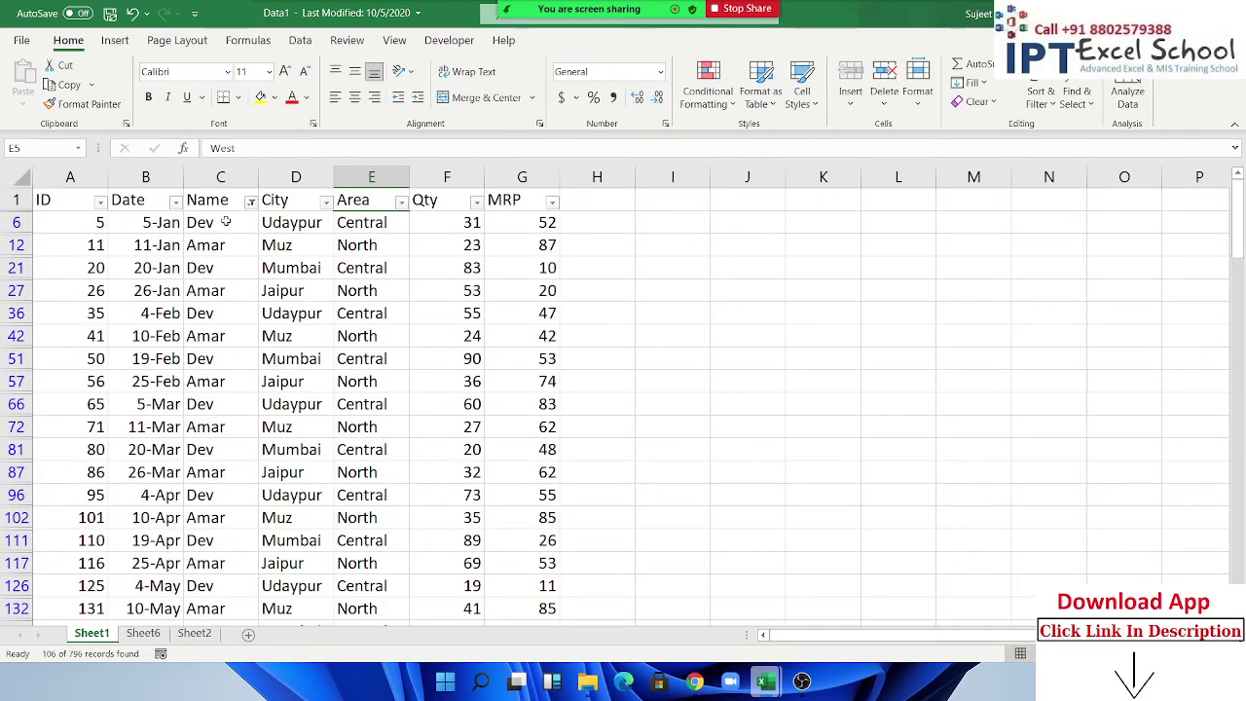
{"action": "left_click", "coordinate": [251, 200]}
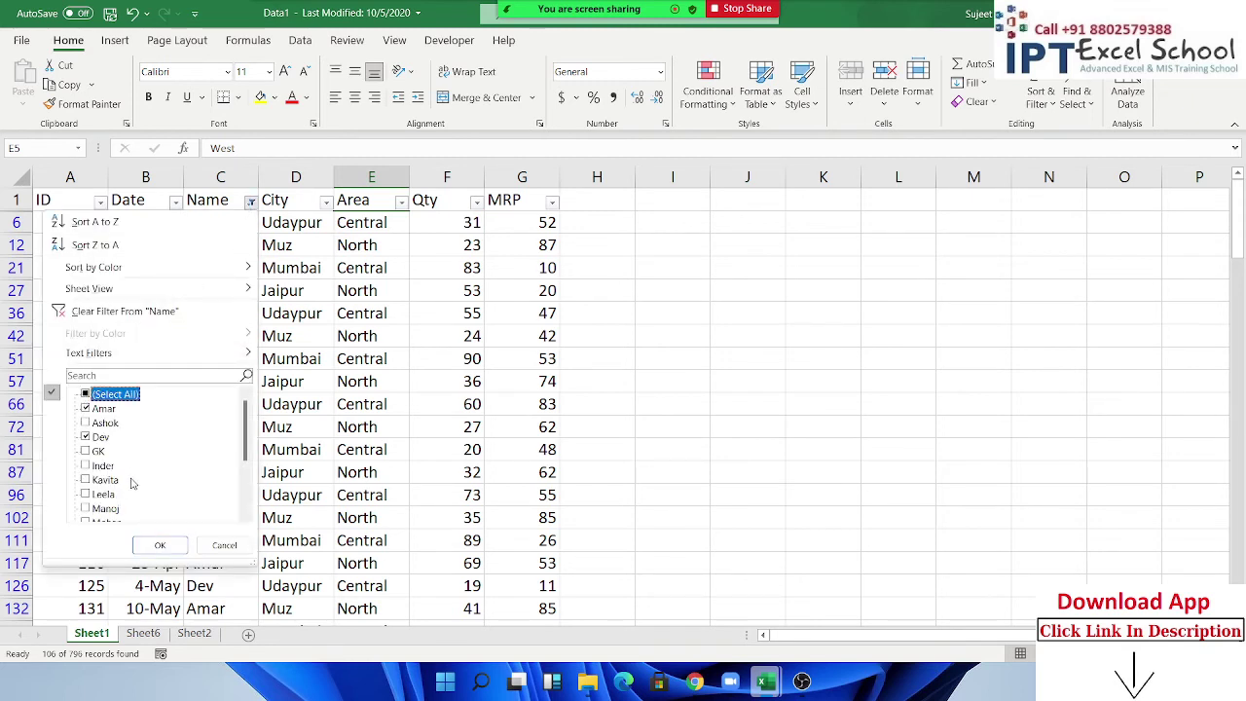
{"action": "mouse_move", "coordinate": [156, 352]}
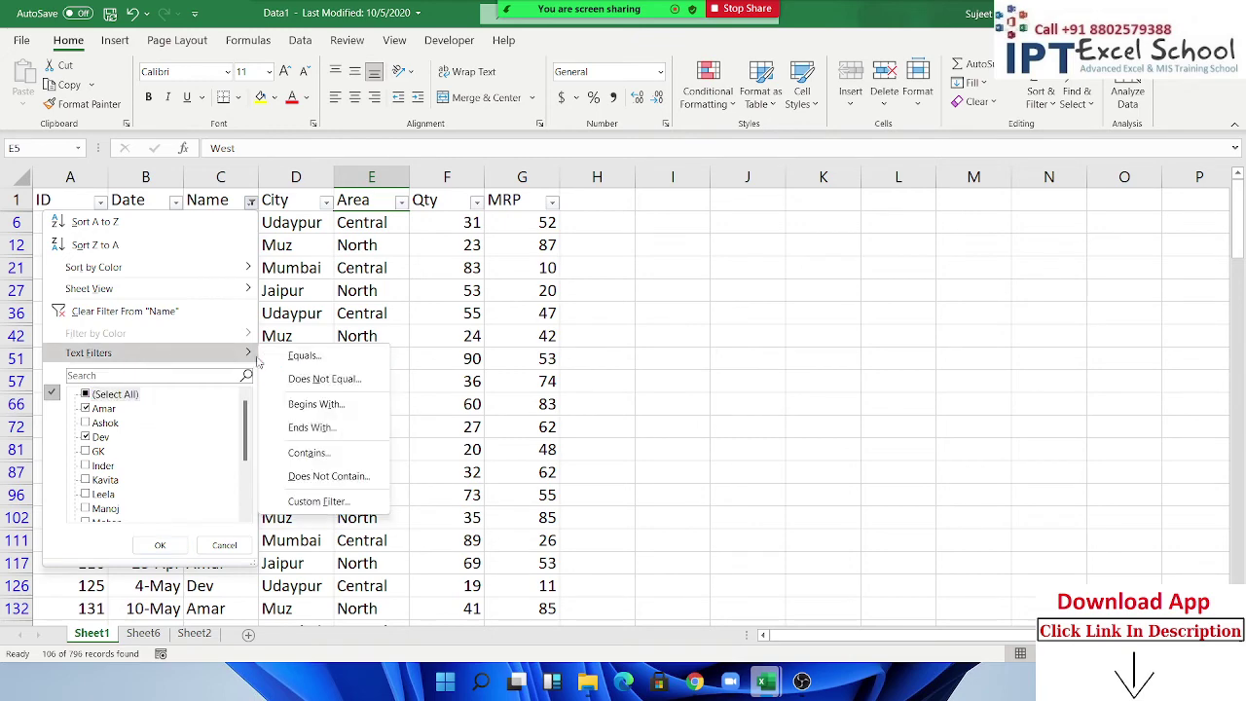
{"action": "left_click", "coordinate": [305, 356]}
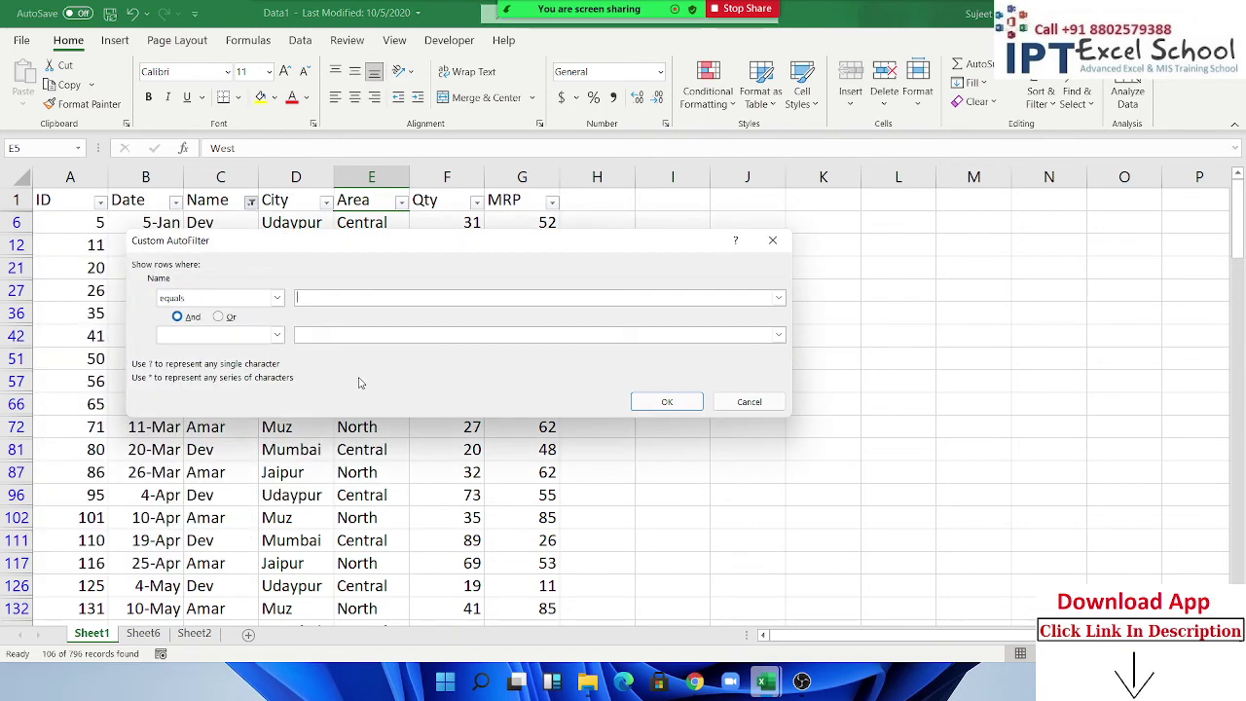
{"action": "type", "text": "uja"}
{"action": "key", "text": "Return"}
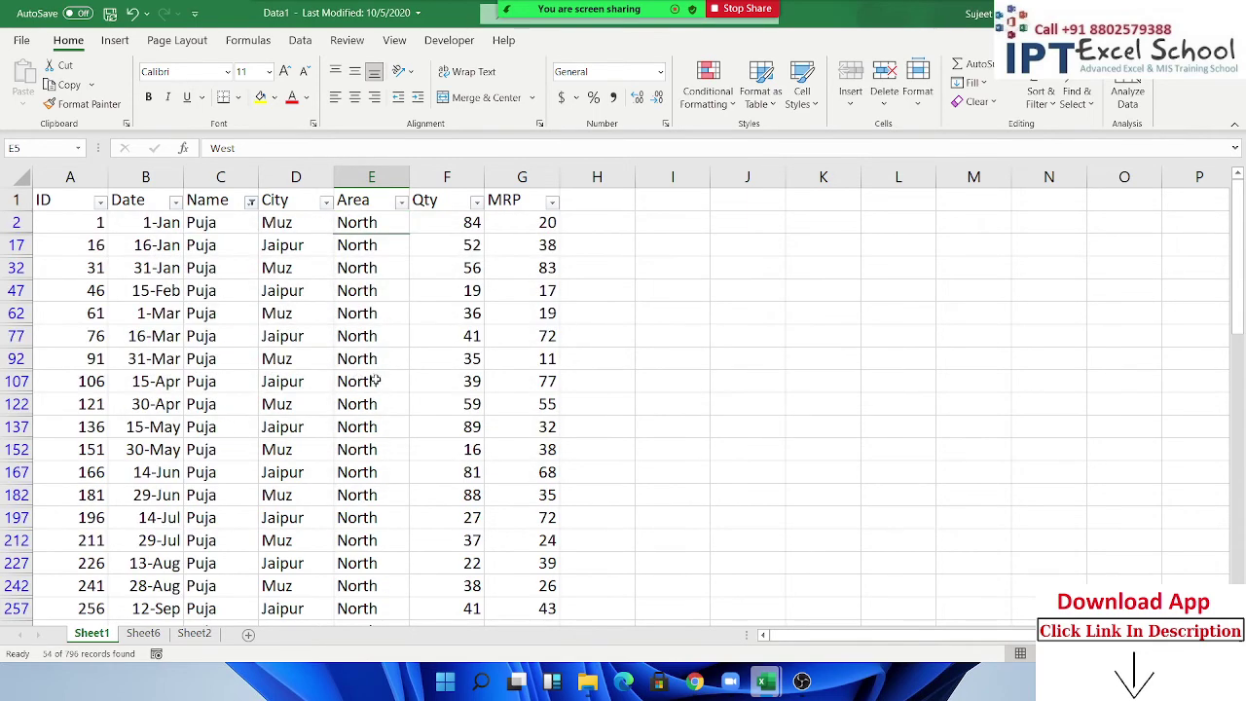
{"action": "scroll", "coordinate": [365, 395], "scroll_direction": "down", "scroll_amount": 4}
{"action": "scroll", "coordinate": [373, 402], "scroll_direction": "down", "scroll_amount": 2}
{"action": "scroll", "coordinate": [373, 402], "scroll_direction": "down", "scroll_amount": 4}
{"action": "scroll", "coordinate": [373, 402], "scroll_direction": "down", "scroll_amount": 4}
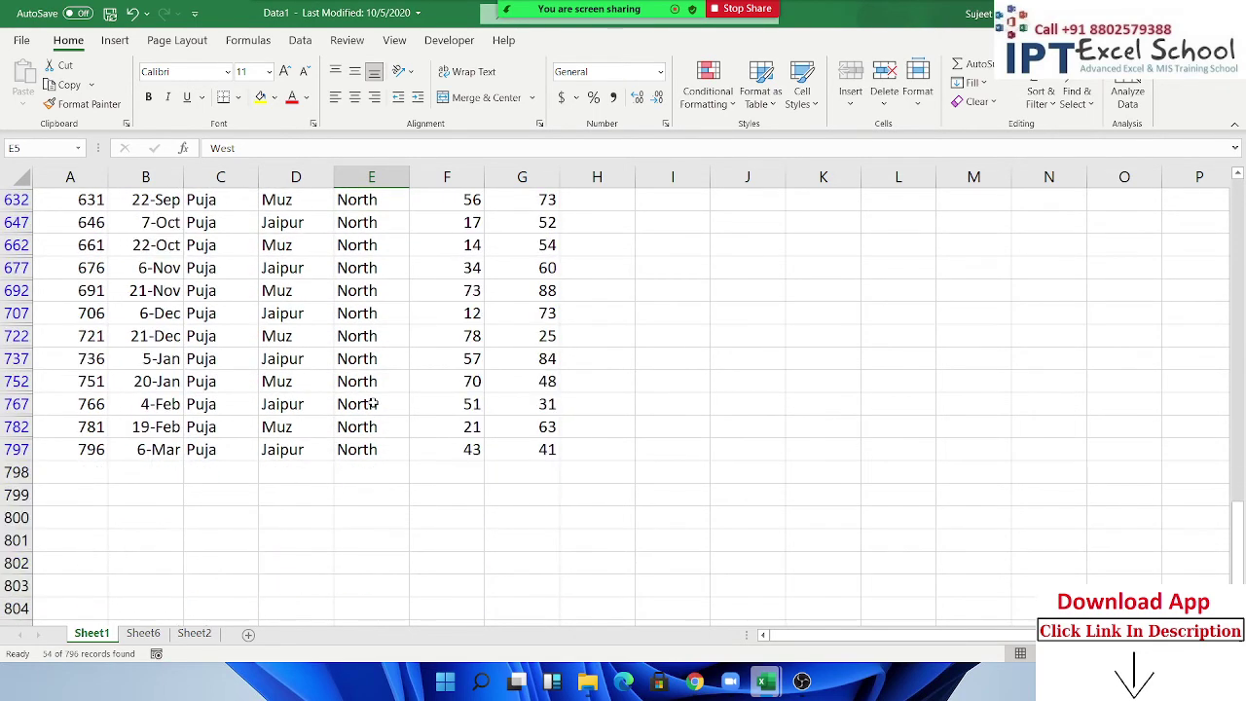
{"action": "scroll", "coordinate": [373, 402], "scroll_direction": "up", "scroll_amount": 2}
{"action": "scroll", "coordinate": [373, 402], "scroll_direction": "up", "scroll_amount": 4}
{"action": "scroll", "coordinate": [373, 402], "scroll_direction": "up", "scroll_amount": 3}
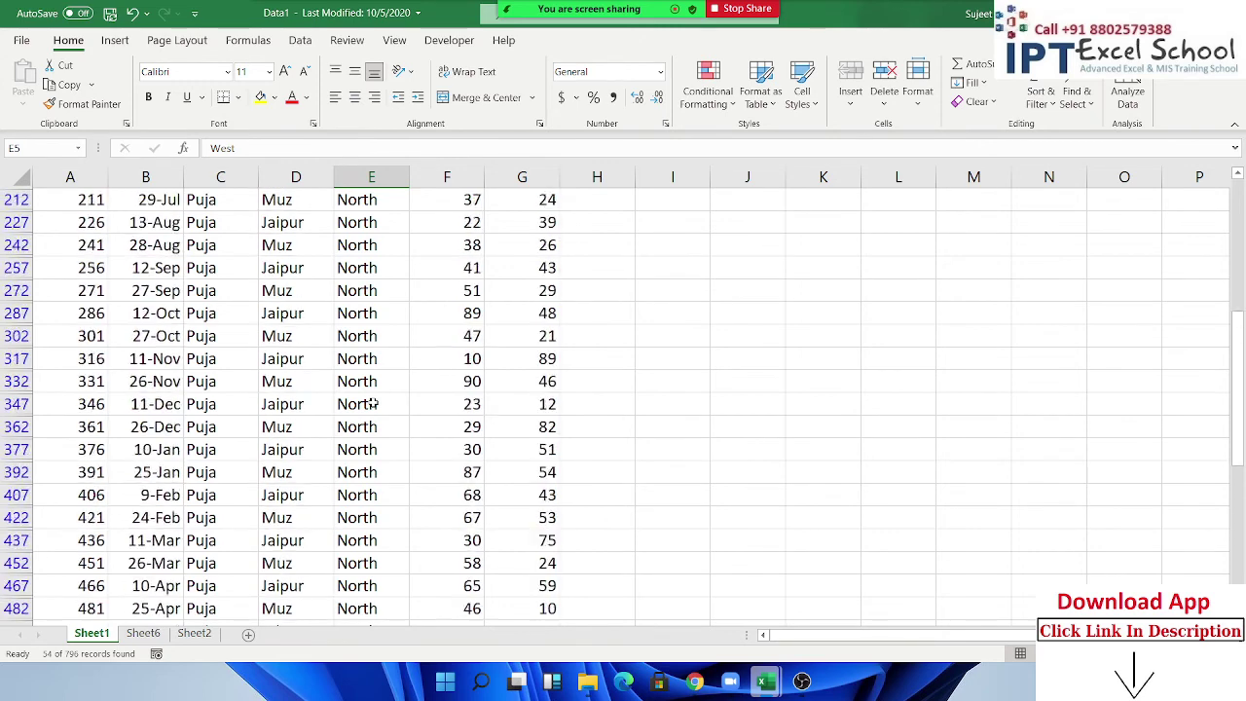
{"action": "scroll", "coordinate": [373, 402], "scroll_direction": "up", "scroll_amount": 3}
{"action": "scroll", "coordinate": [373, 402], "scroll_direction": "up", "scroll_amount": 2}
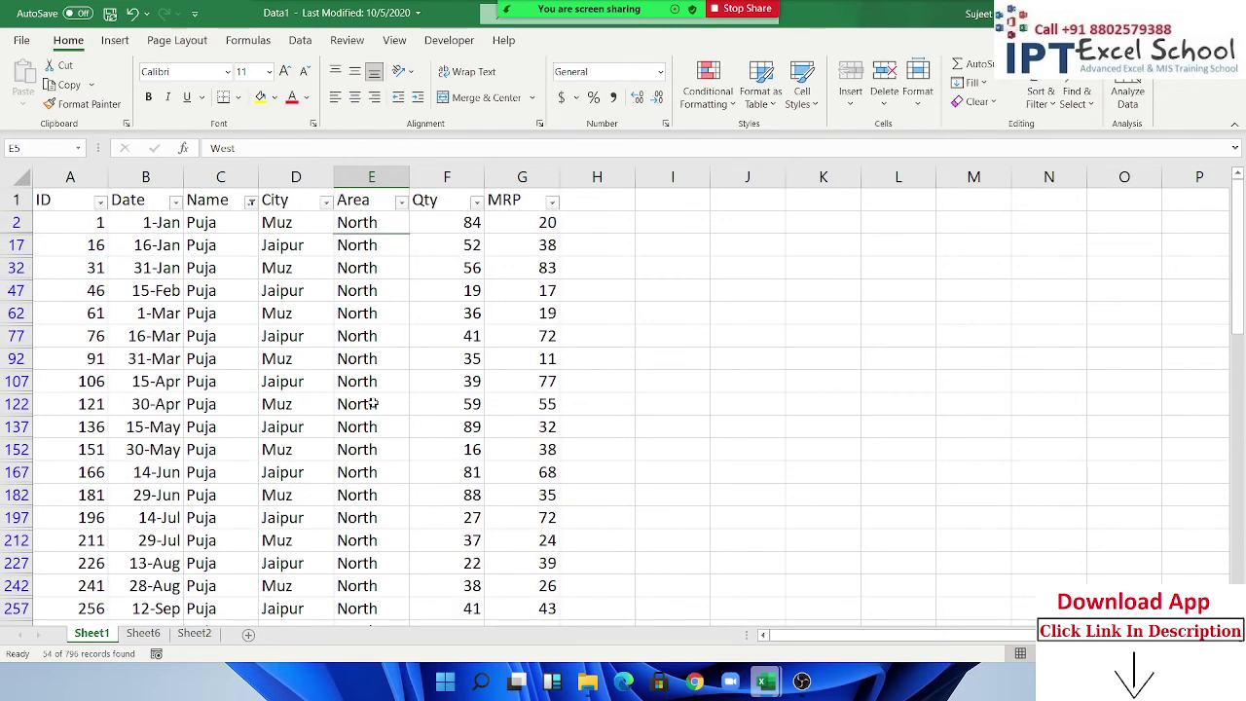
Apply a Name text filter for names beginning with Puja.
{"action": "left_click", "coordinate": [250, 200]}
{"action": "mouse_move", "coordinate": [89, 353]}
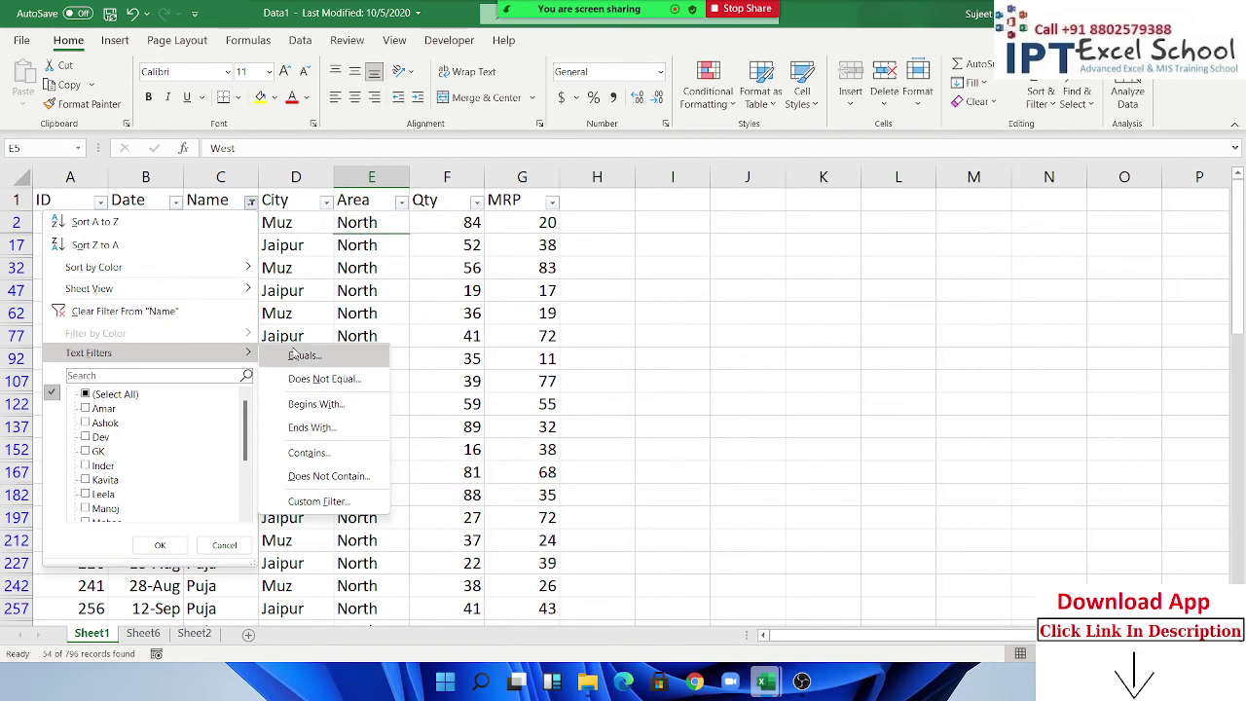
{"action": "left_click", "coordinate": [325, 407]}
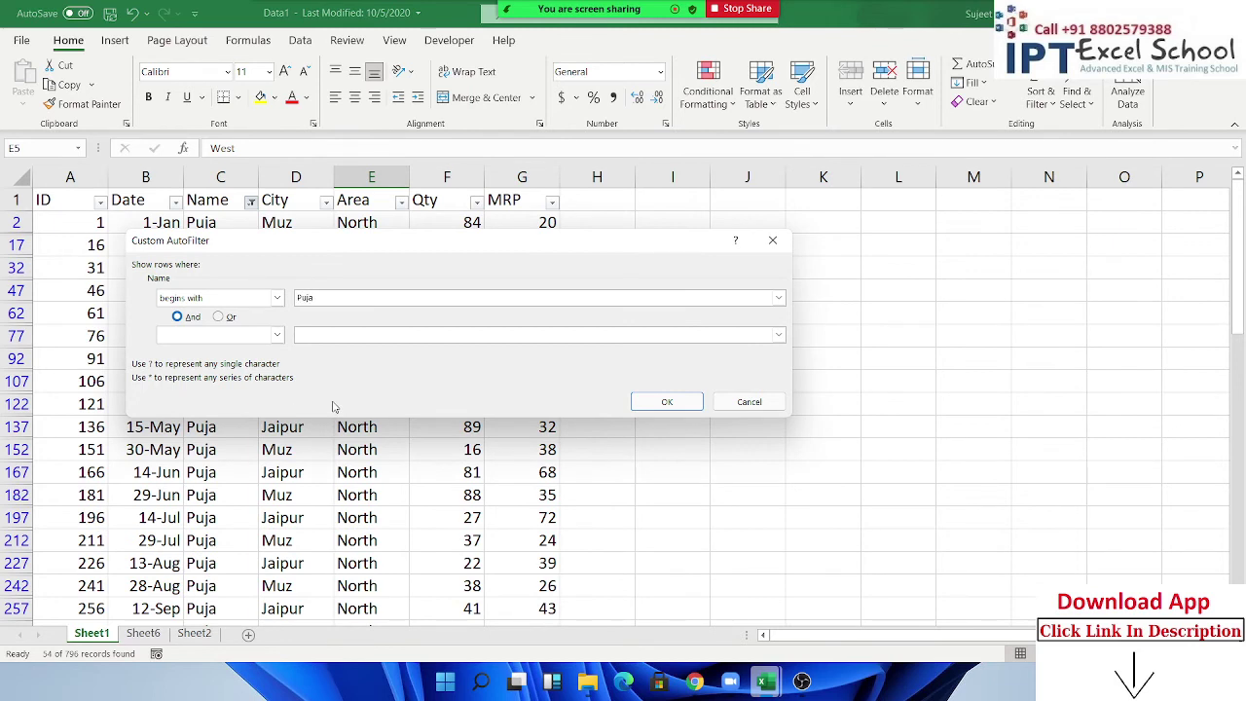
{"action": "left_click", "coordinate": [667, 402]}
Clear the Name filter and type Puja into cell C9.
{"action": "left_click", "coordinate": [252, 202]}
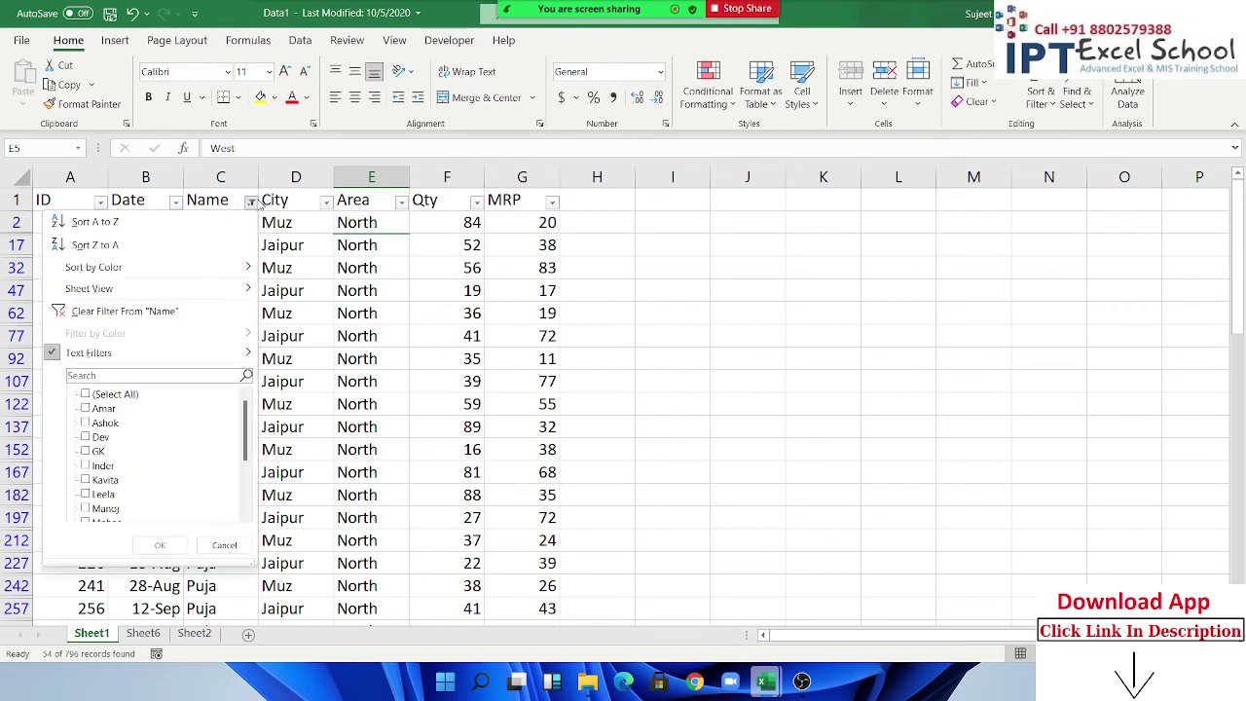
{"action": "mouse_move", "coordinate": [88, 352]}
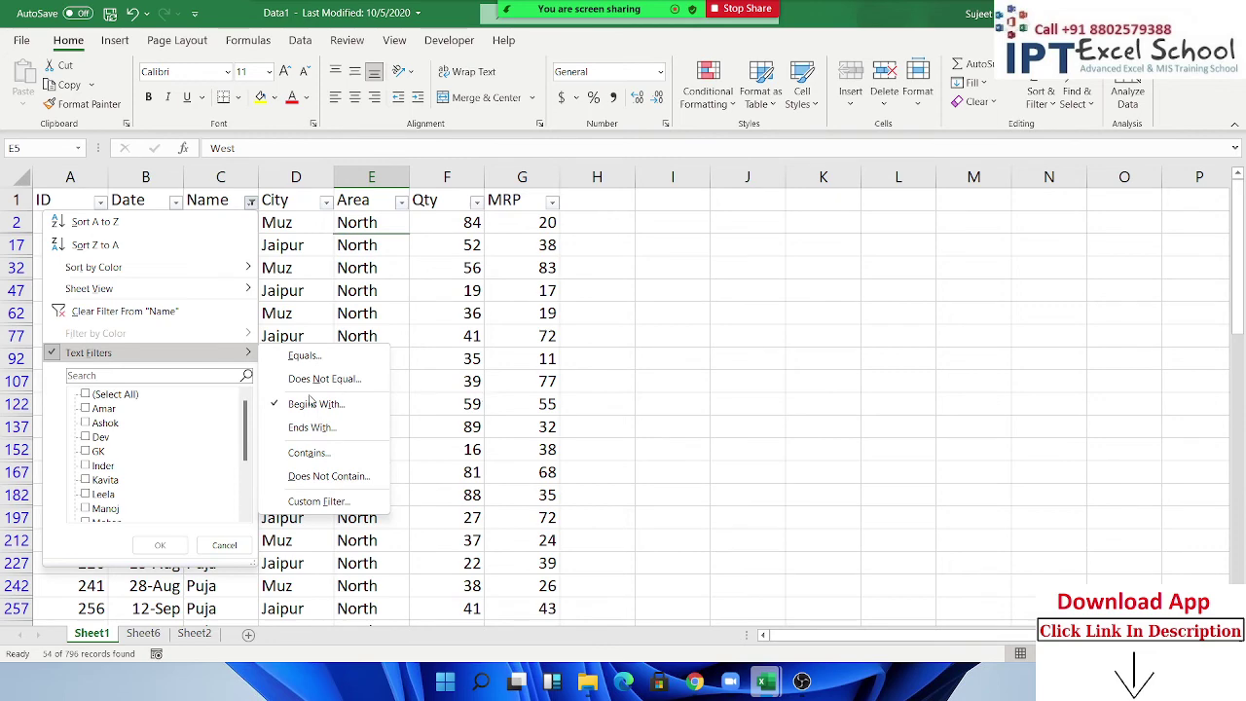
{"action": "left_click", "coordinate": [125, 310]}
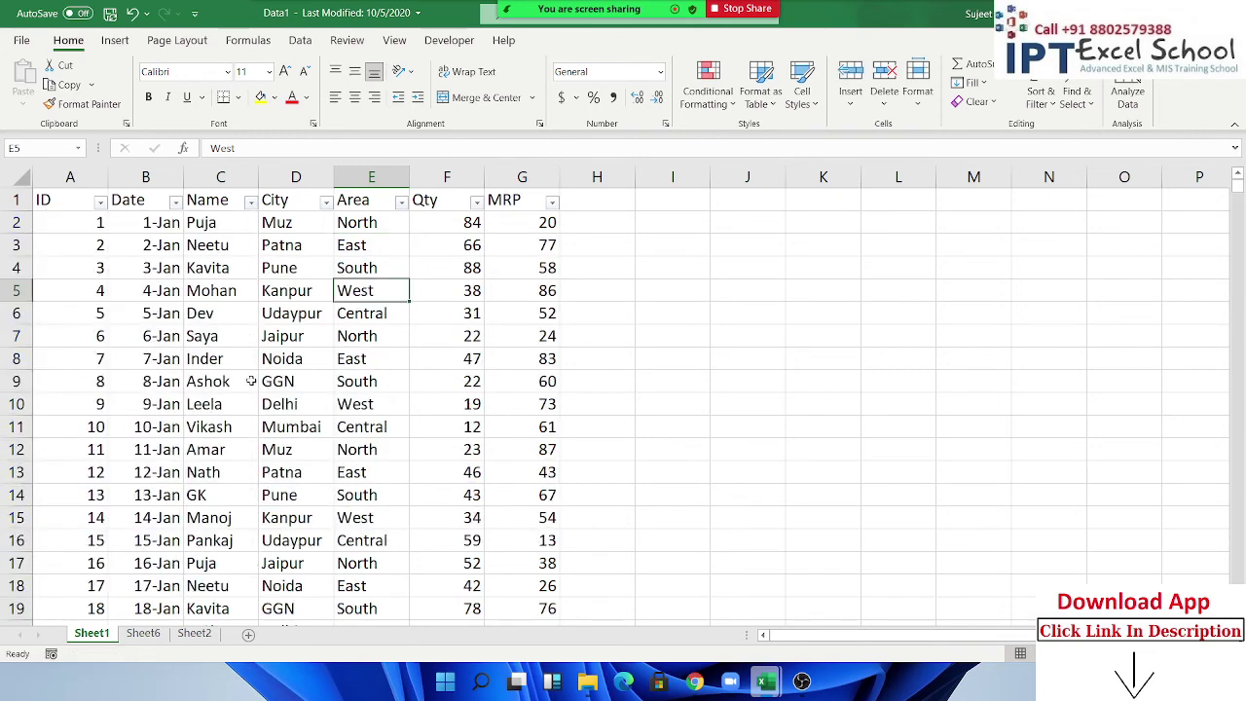
{"action": "left_click", "coordinate": [223, 377]}
{"action": "type", "text": "Puja"}
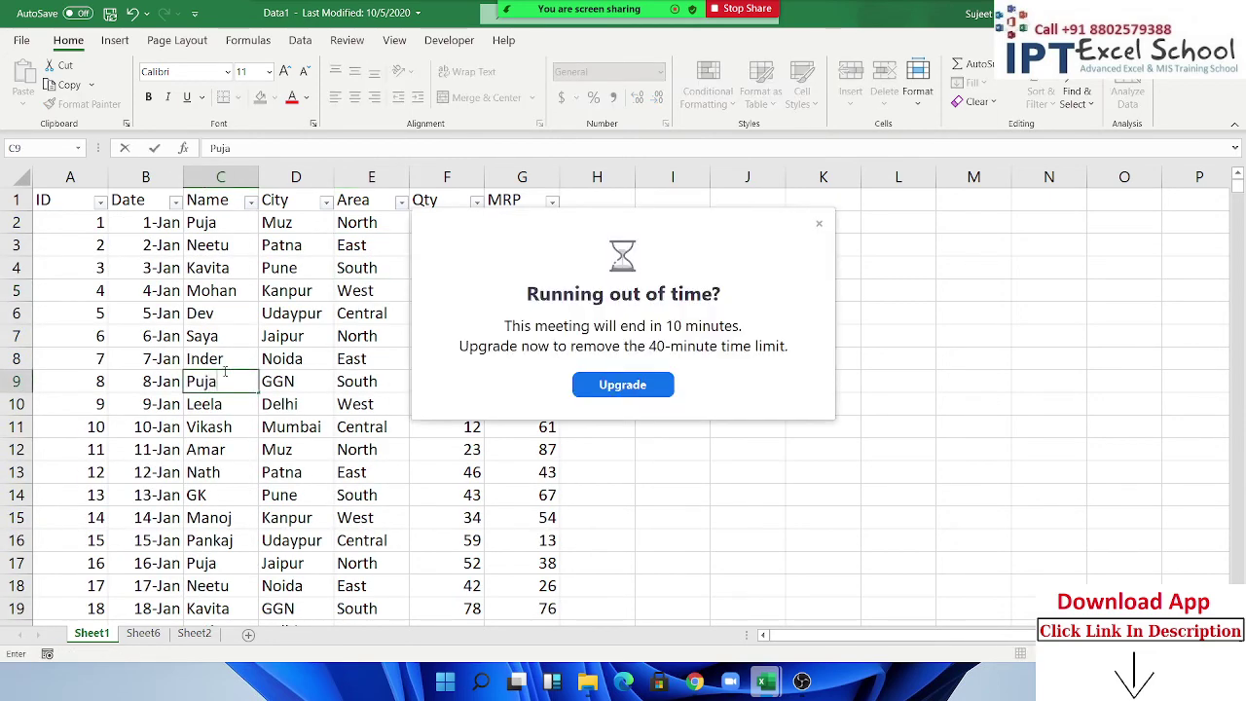
Dismiss Zoom's time-limit notice and remove the waiting-room guest without reporting them.
{"action": "left_click", "coordinate": [819, 225]}
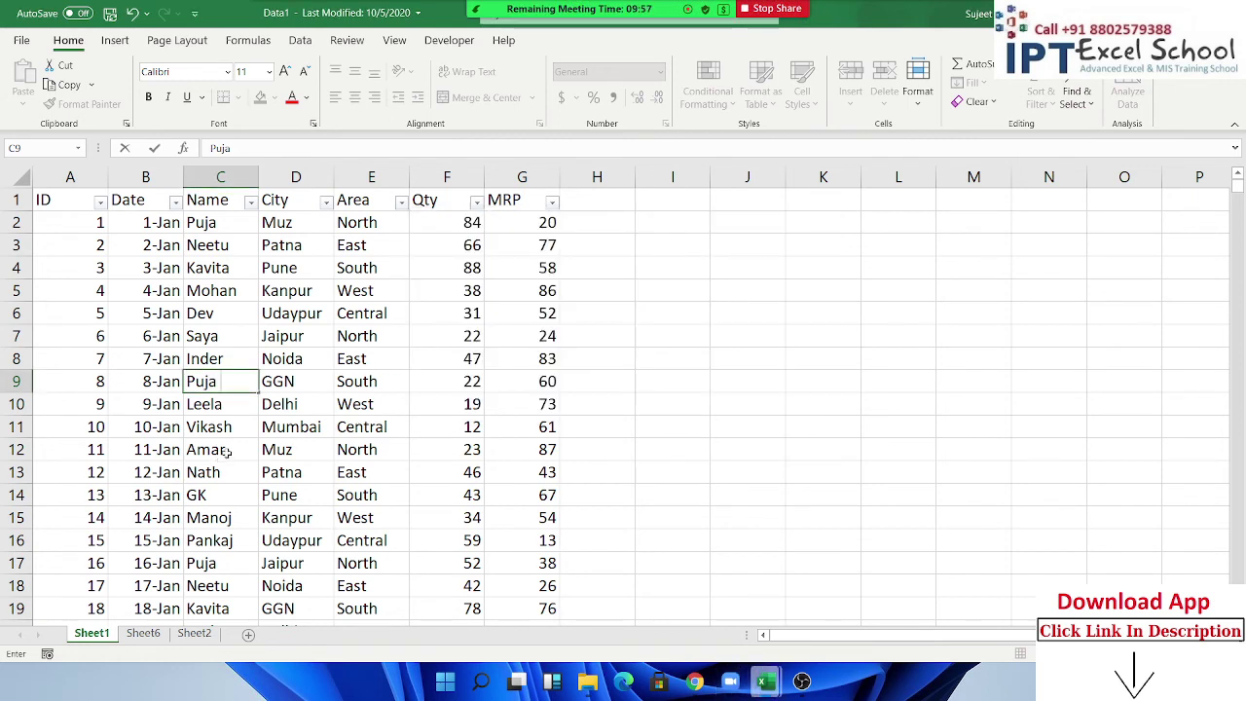
{"action": "left_click", "coordinate": [505, 11]}
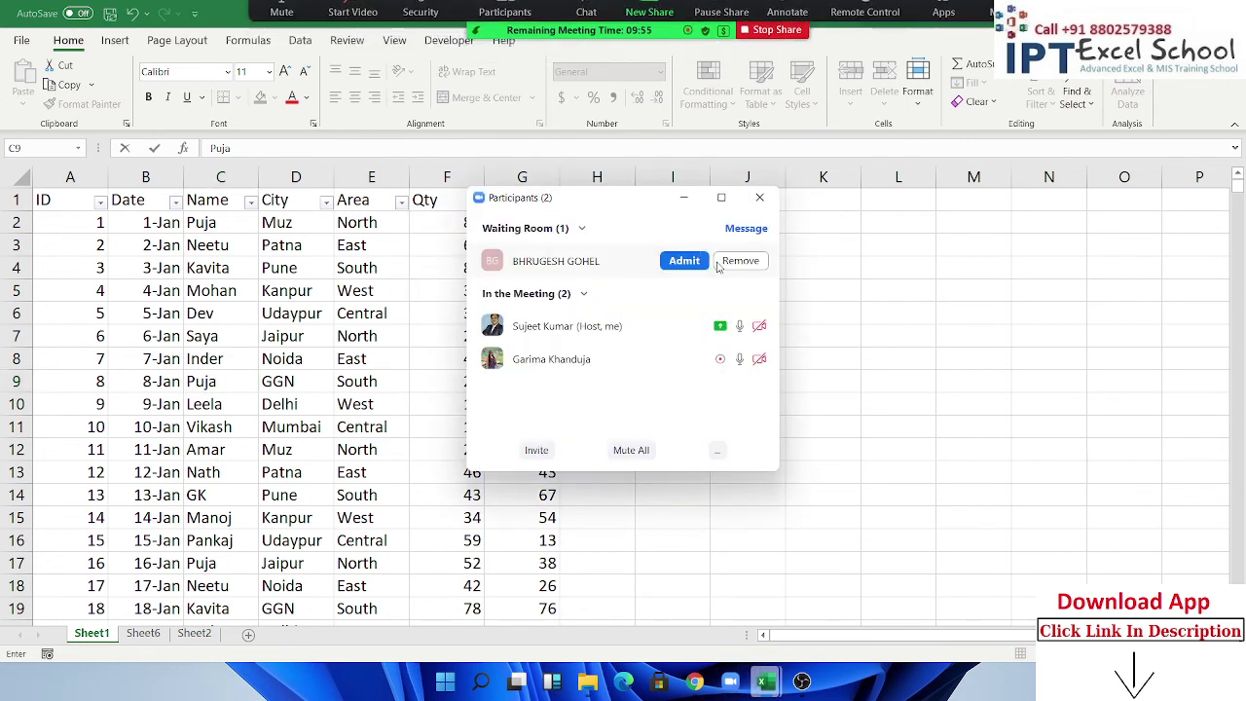
{"action": "left_click", "coordinate": [721, 263]}
{"action": "left_click", "coordinate": [529, 361]}
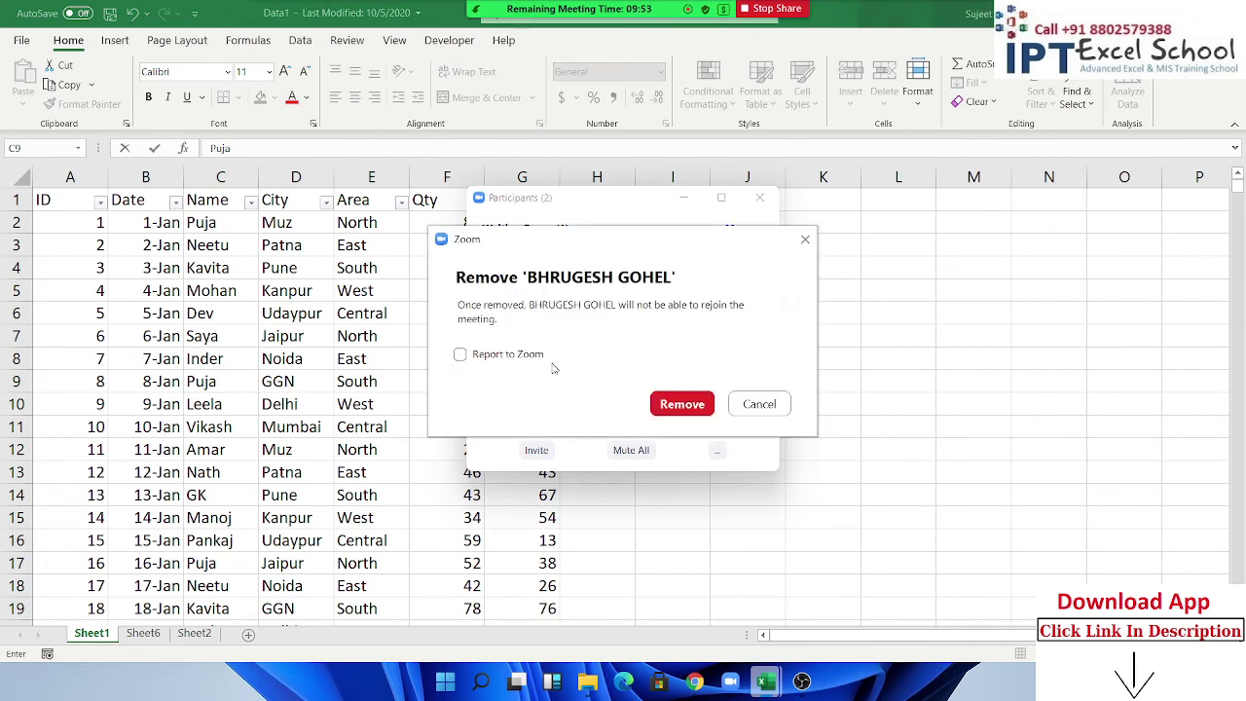
{"action": "left_click", "coordinate": [699, 405]}
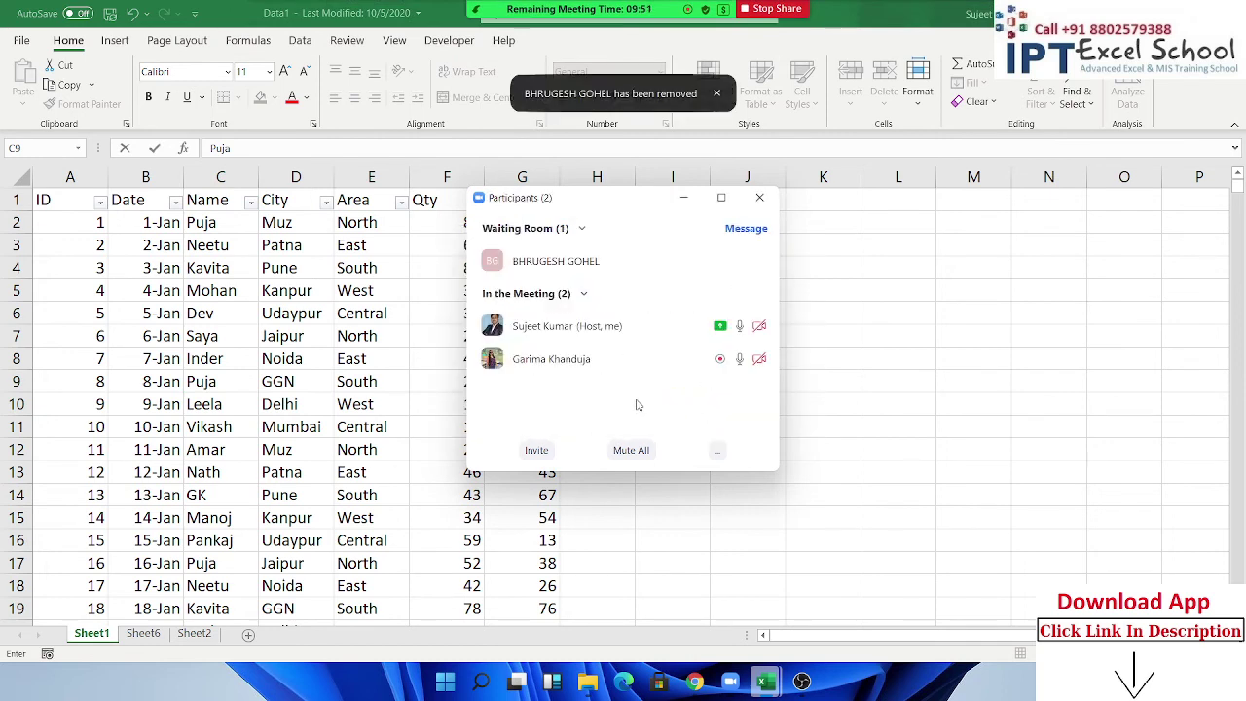
{"action": "left_click", "coordinate": [760, 198]}
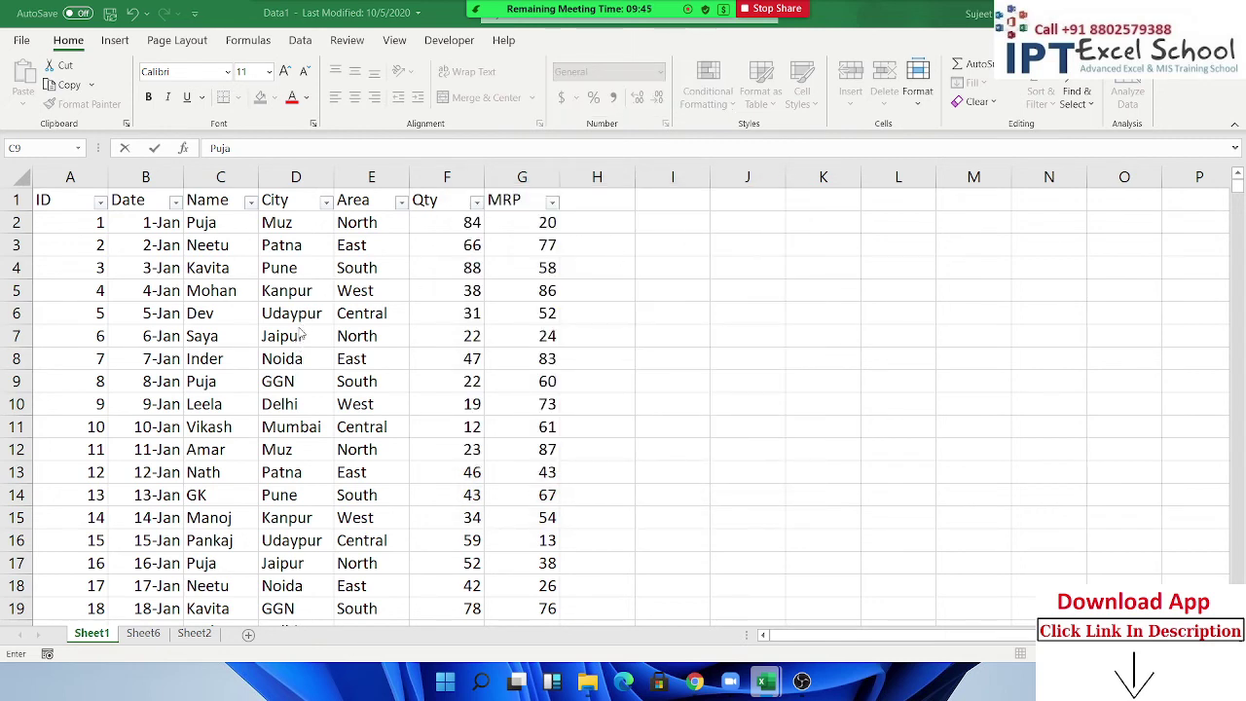
{"action": "left_click", "coordinate": [228, 489]}
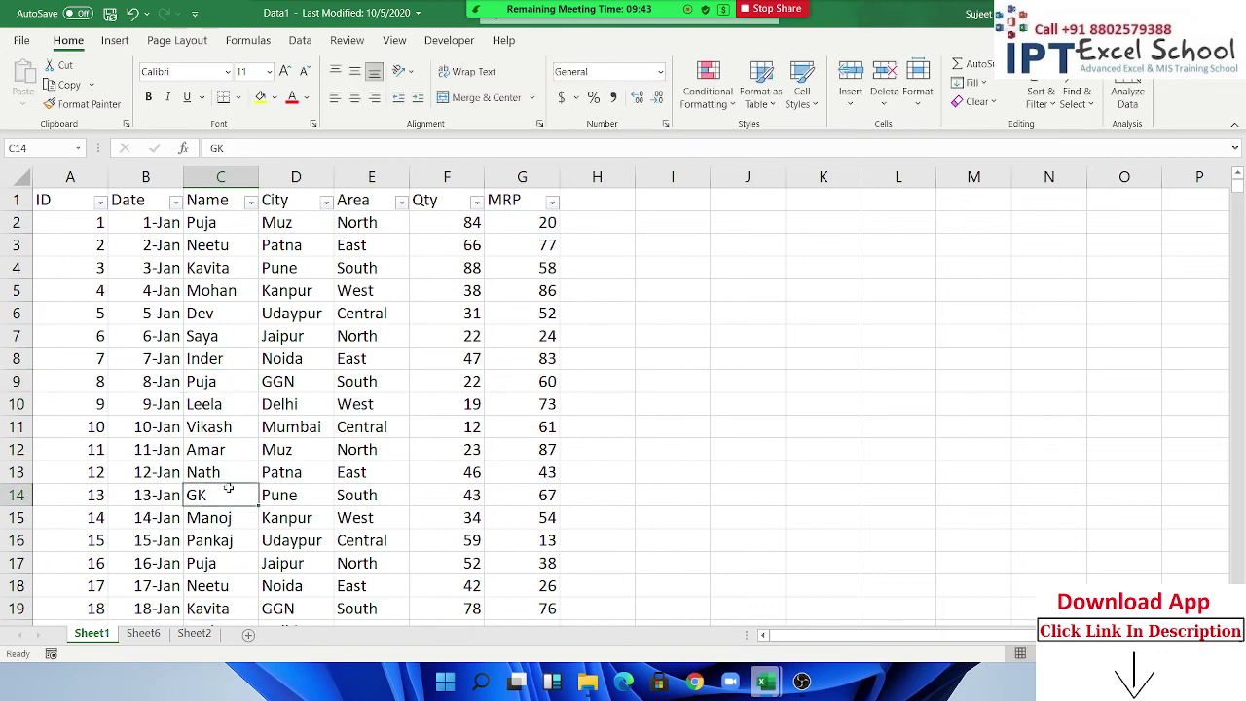
{"action": "double_click", "coordinate": [234, 385]}
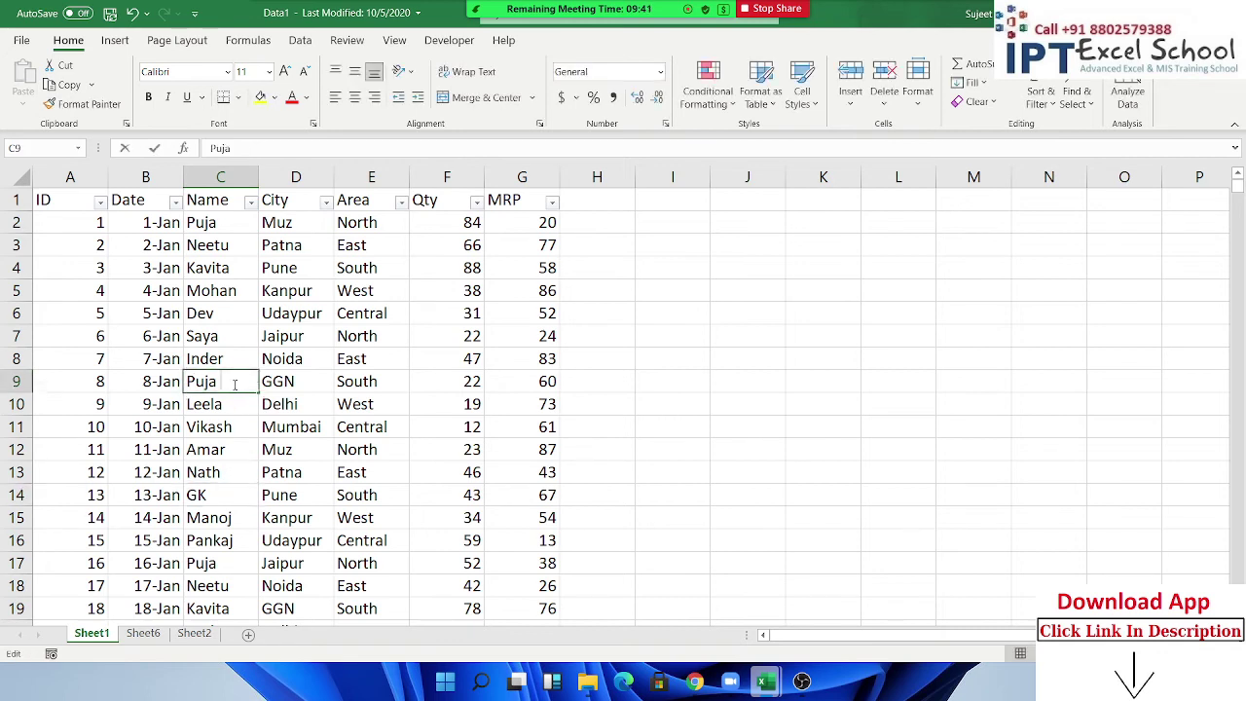
{"action": "type", "text": "Singg"}
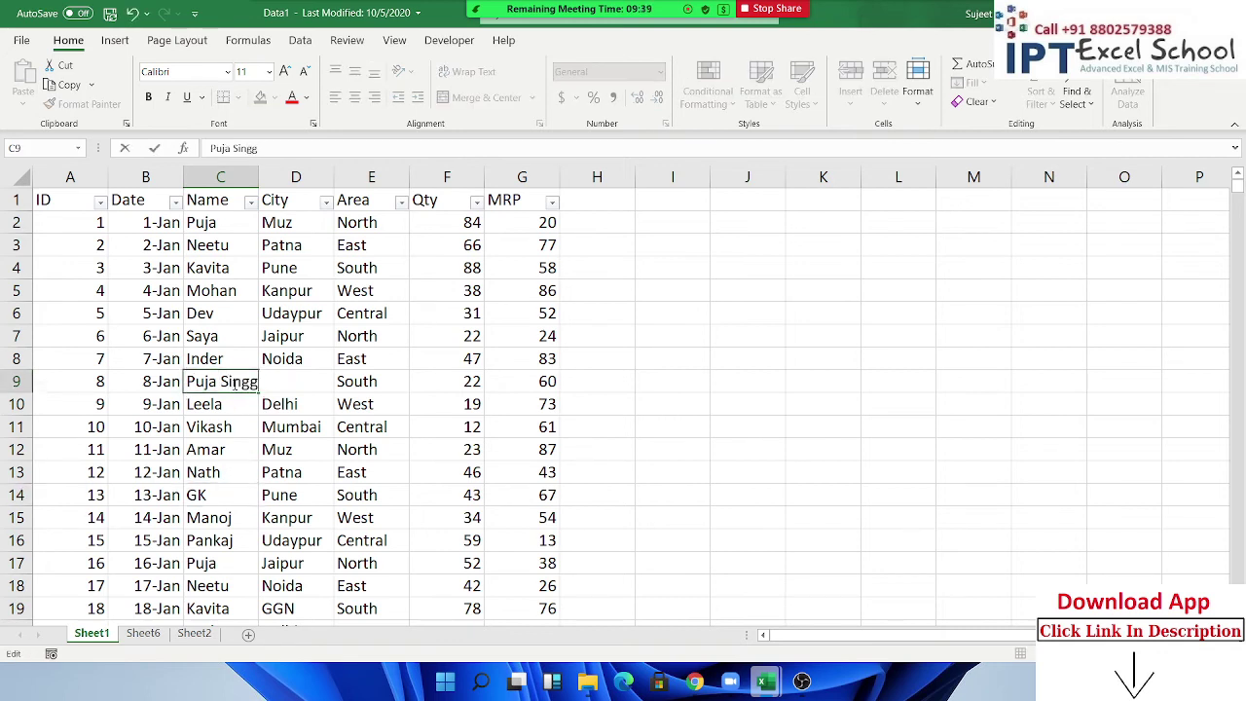
{"action": "key", "text": "BackSpace"}
{"action": "key", "text": "Return"}
{"action": "key", "text": "Down"}
{"action": "key", "text": "Down"}
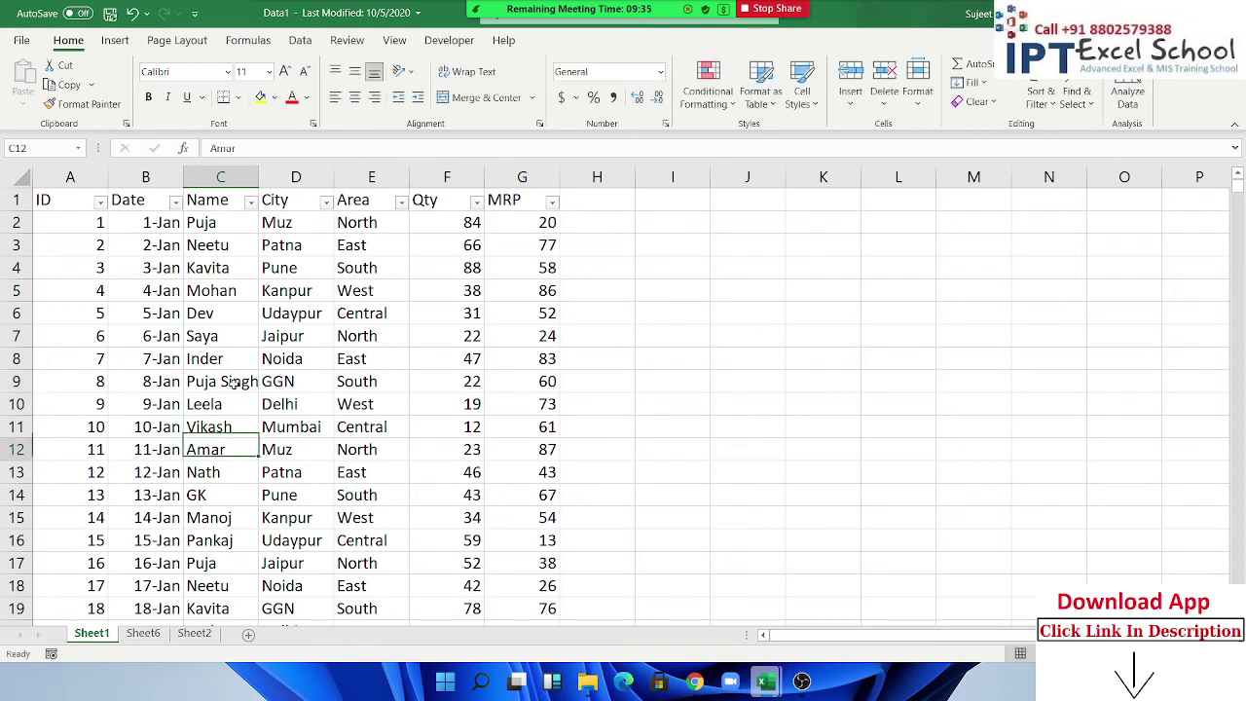
{"action": "key", "text": "Down"}
{"action": "key", "text": "Down"}
{"action": "type", "text": "Puja "}
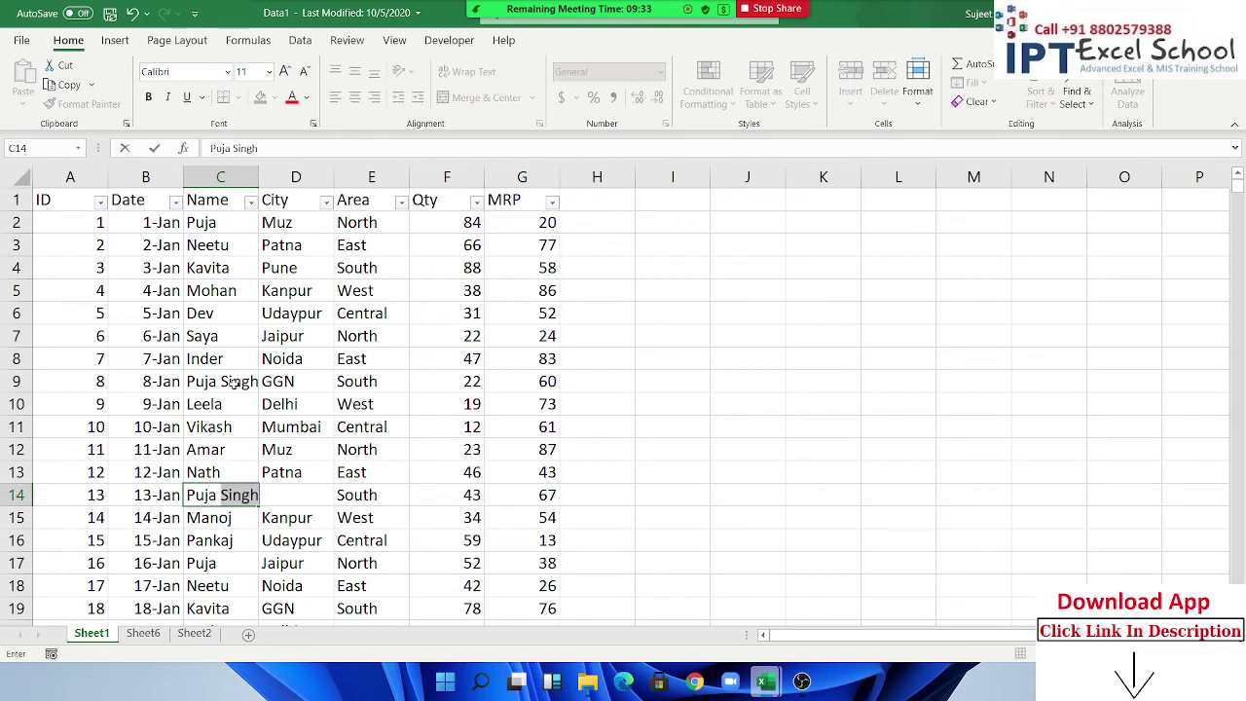
{"action": "type", "text": "Sharma"}
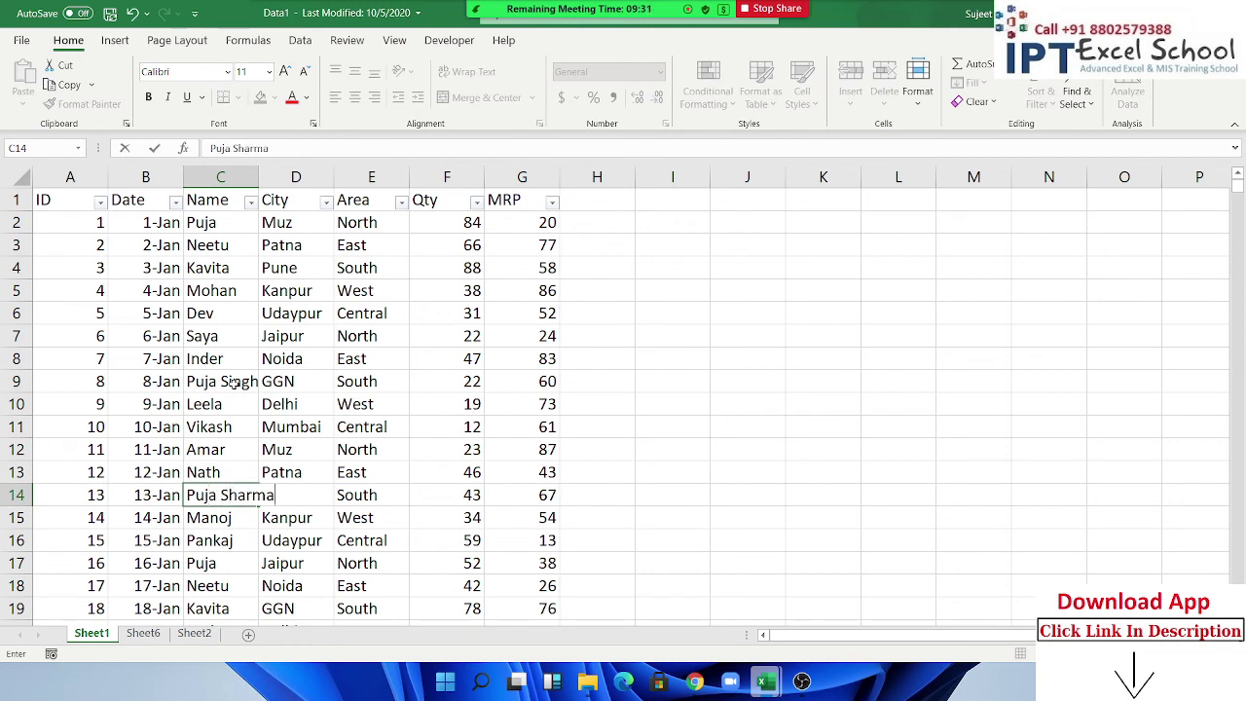
{"action": "key", "text": "Return"}
{"action": "key", "text": "Up"}
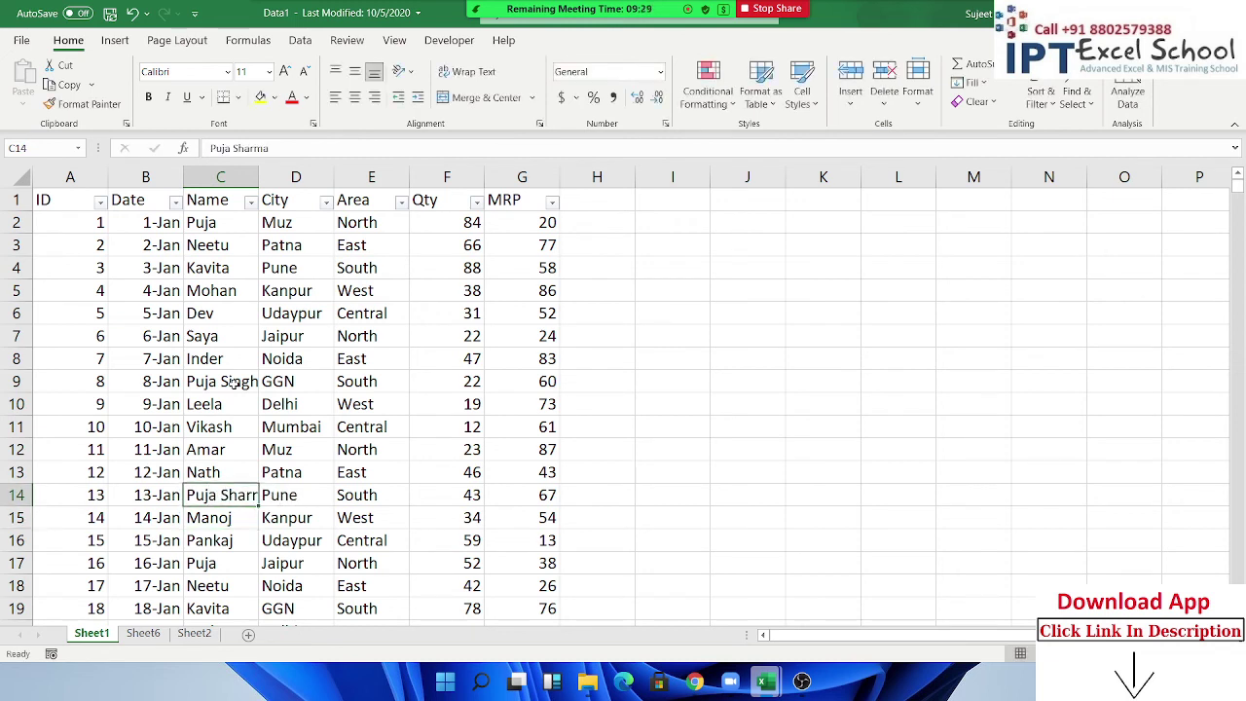
{"action": "key", "text": "ctrl+c"}
{"action": "key", "text": "Up"}
{"action": "key", "text": "Up"}
{"action": "key", "text": "ctrl+v"}
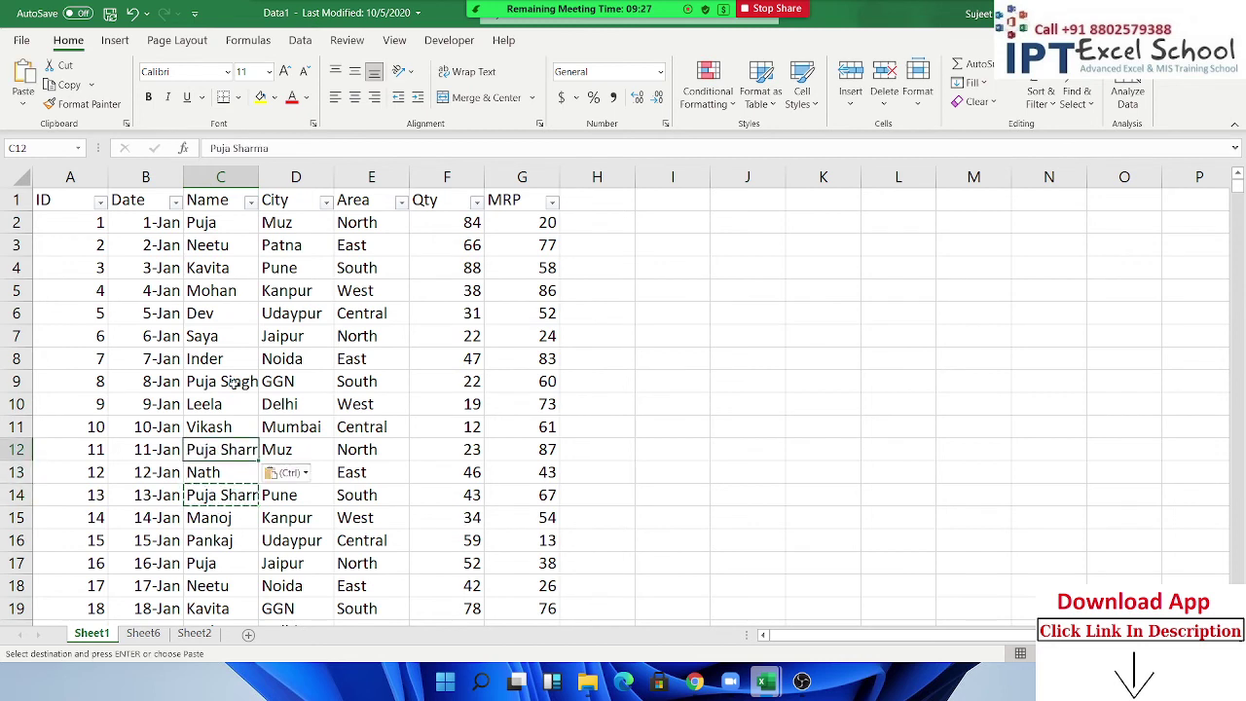
{"action": "double_click", "coordinate": [224, 446]}
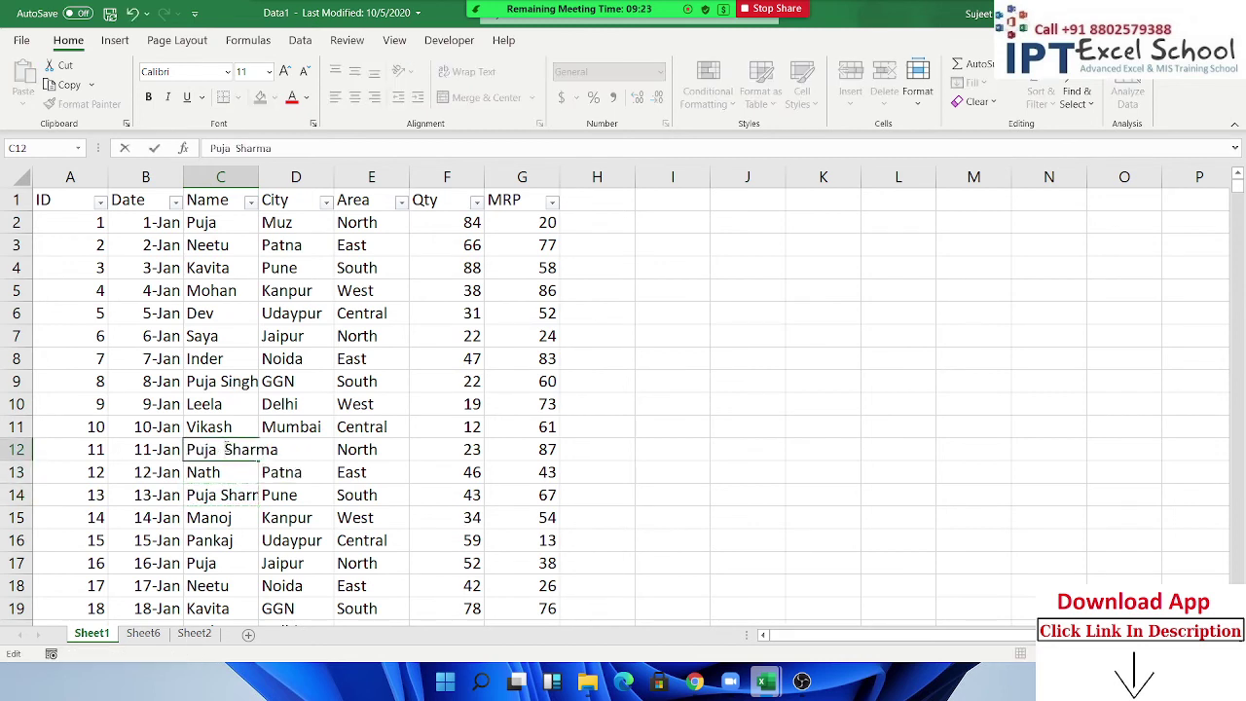
{"action": "type", "text": "Kr"}
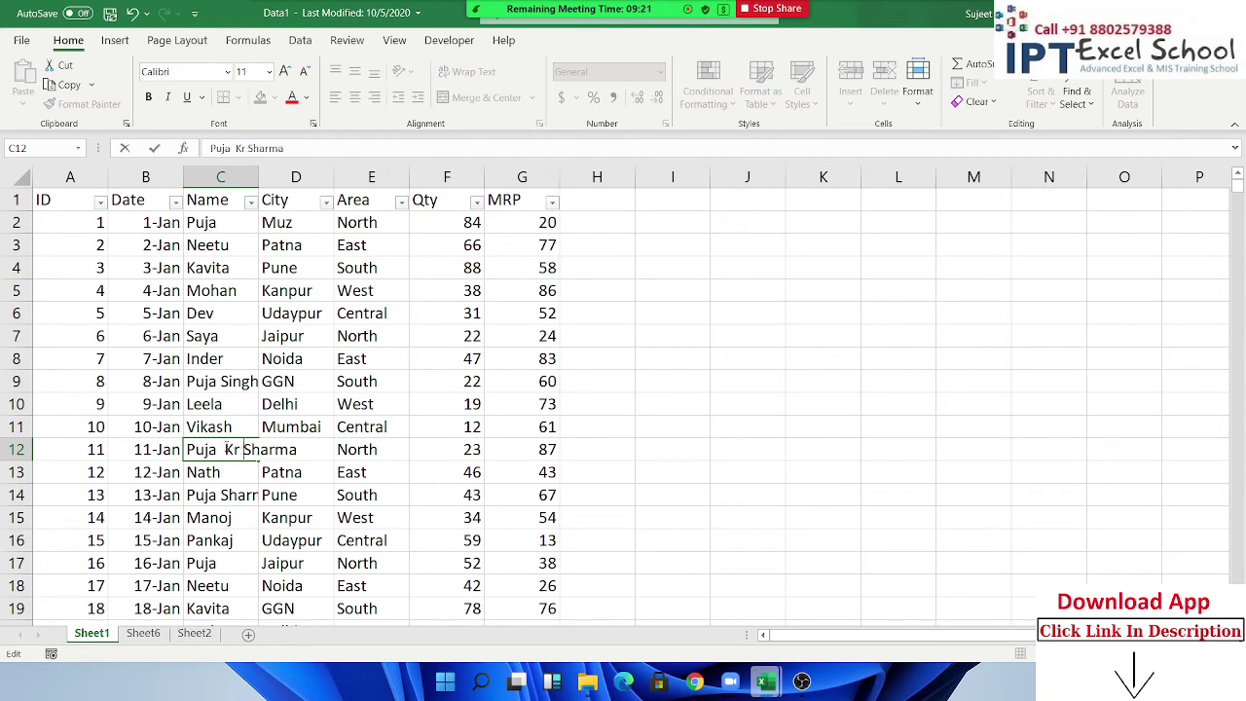
{"action": "key", "text": "Return"}
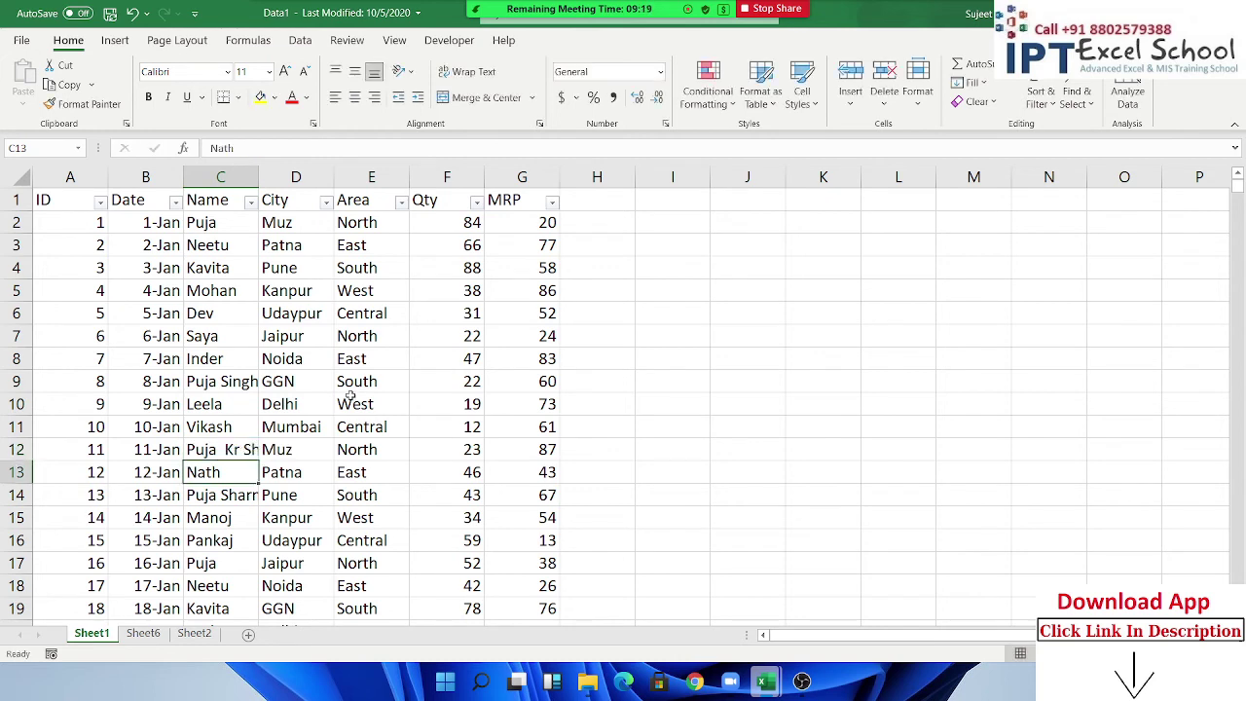
{"action": "left_click", "coordinate": [248, 233]}
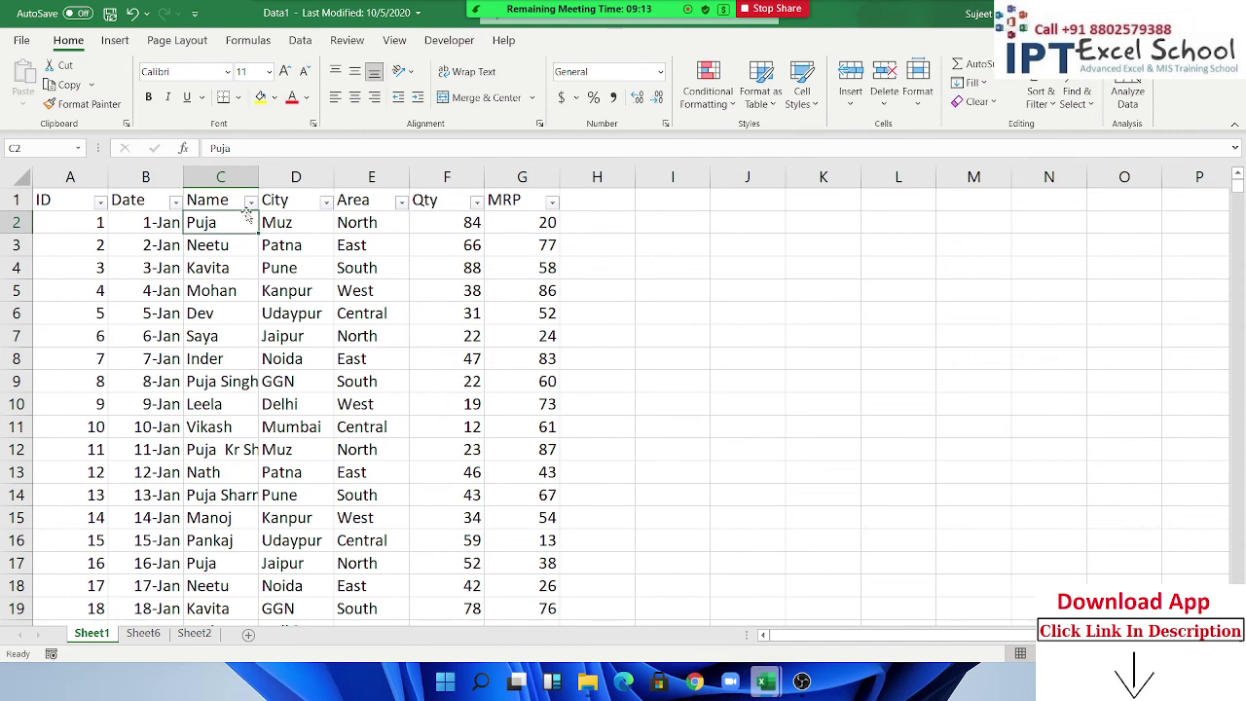
{"action": "left_click", "coordinate": [250, 202]}
{"action": "mouse_move", "coordinate": [146, 352]}
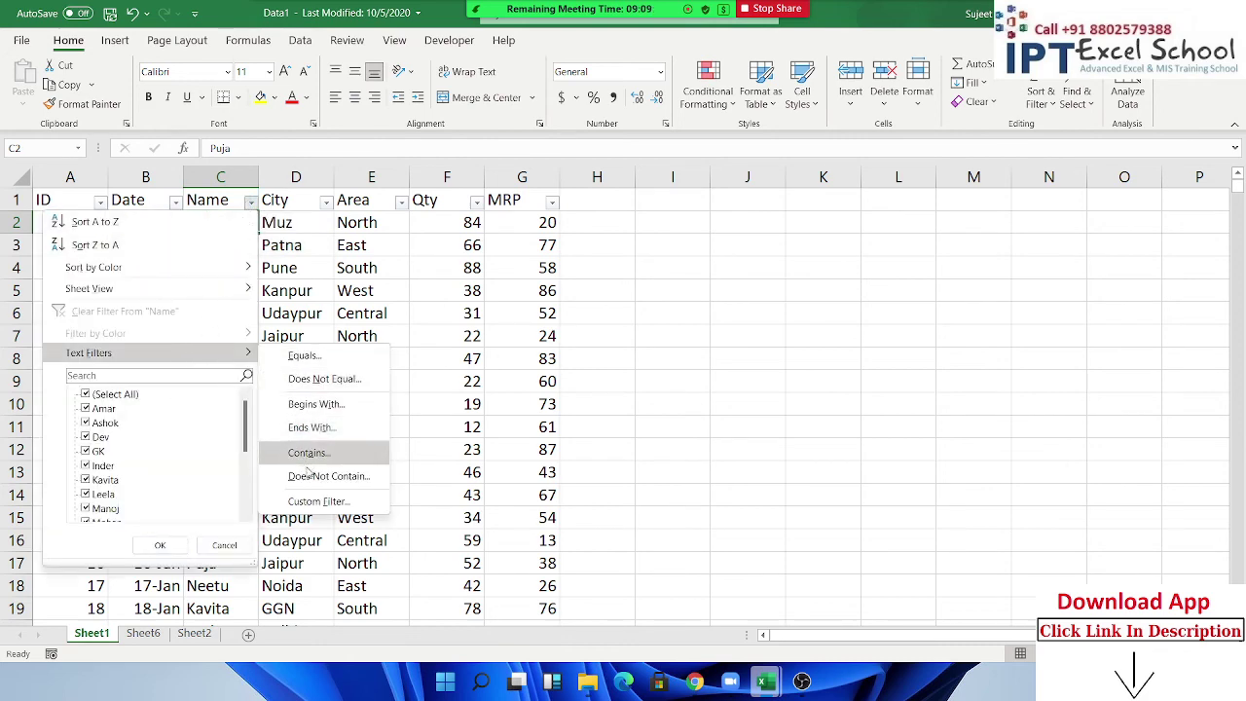
{"action": "left_click", "coordinate": [304, 458]}
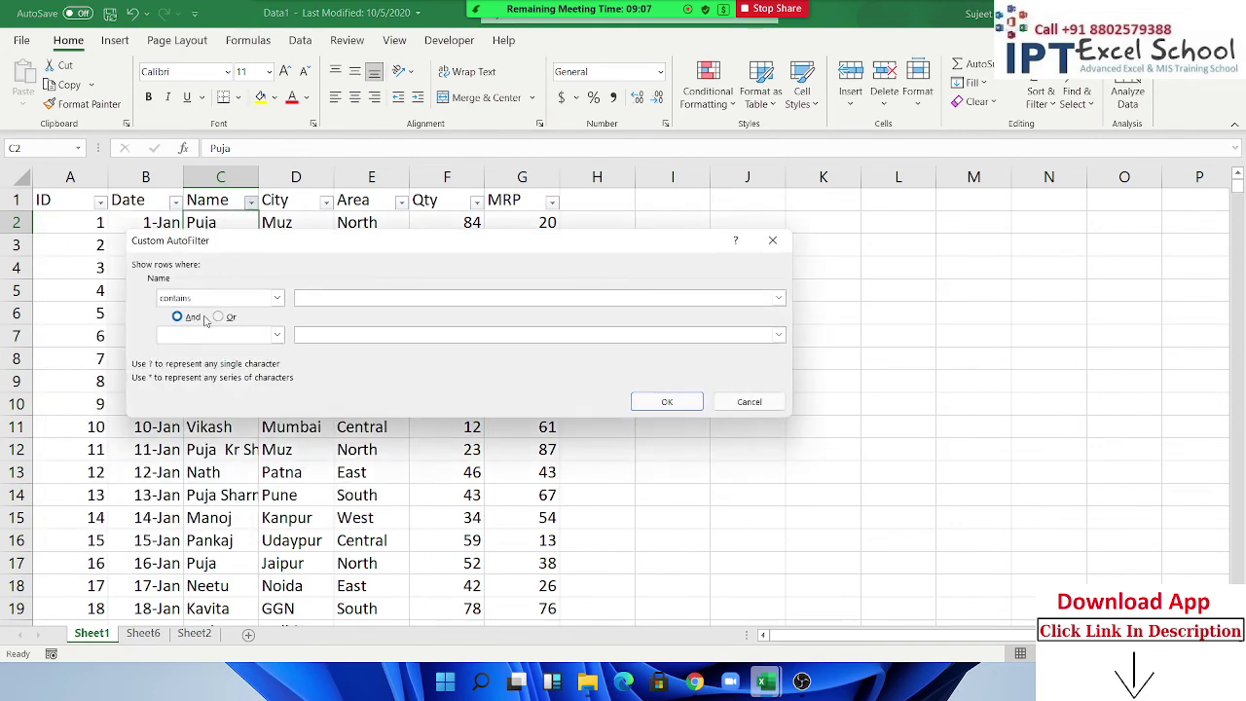
{"action": "left_click", "coordinate": [742, 402]}
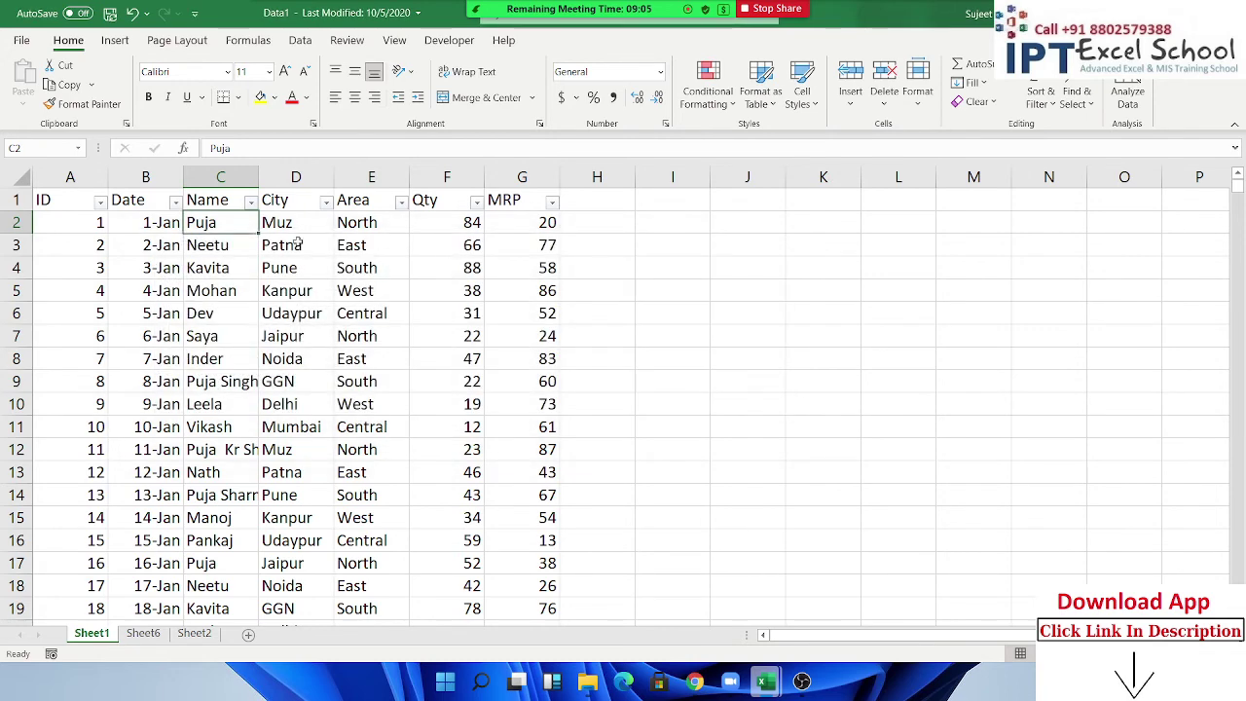
{"action": "left_click", "coordinate": [252, 202]}
{"action": "mouse_move", "coordinate": [89, 352]}
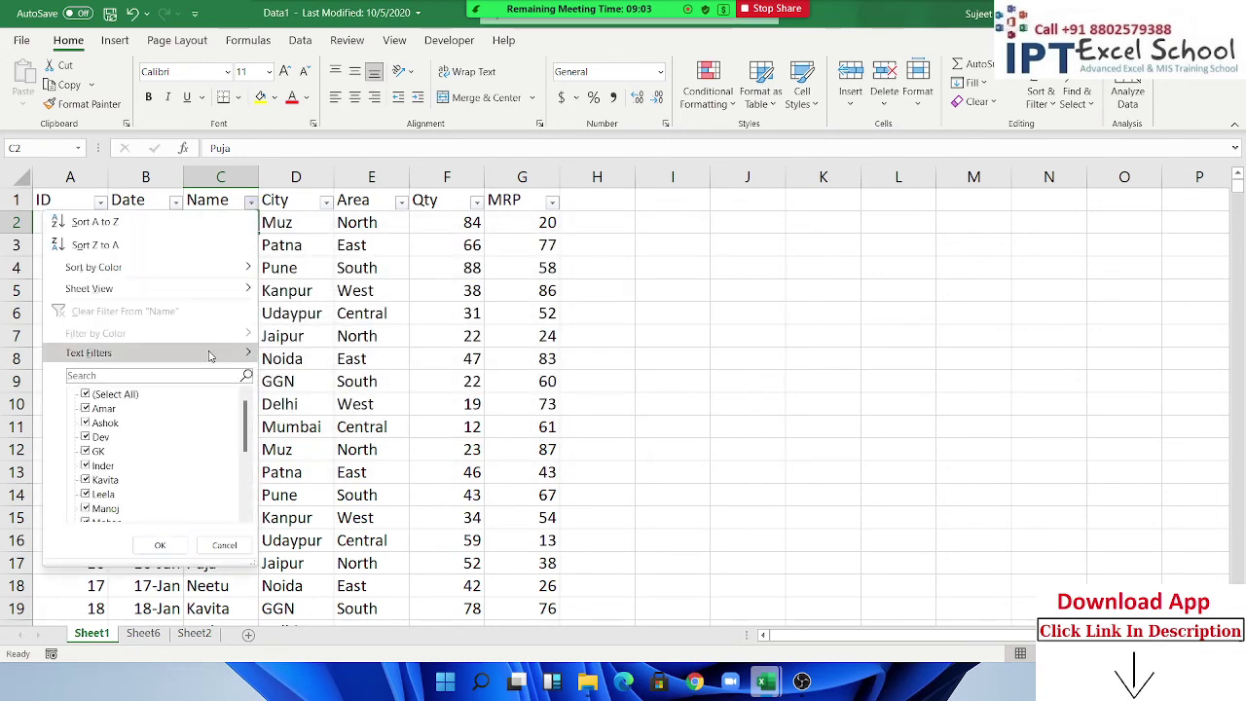
{"action": "left_click", "coordinate": [313, 405]}
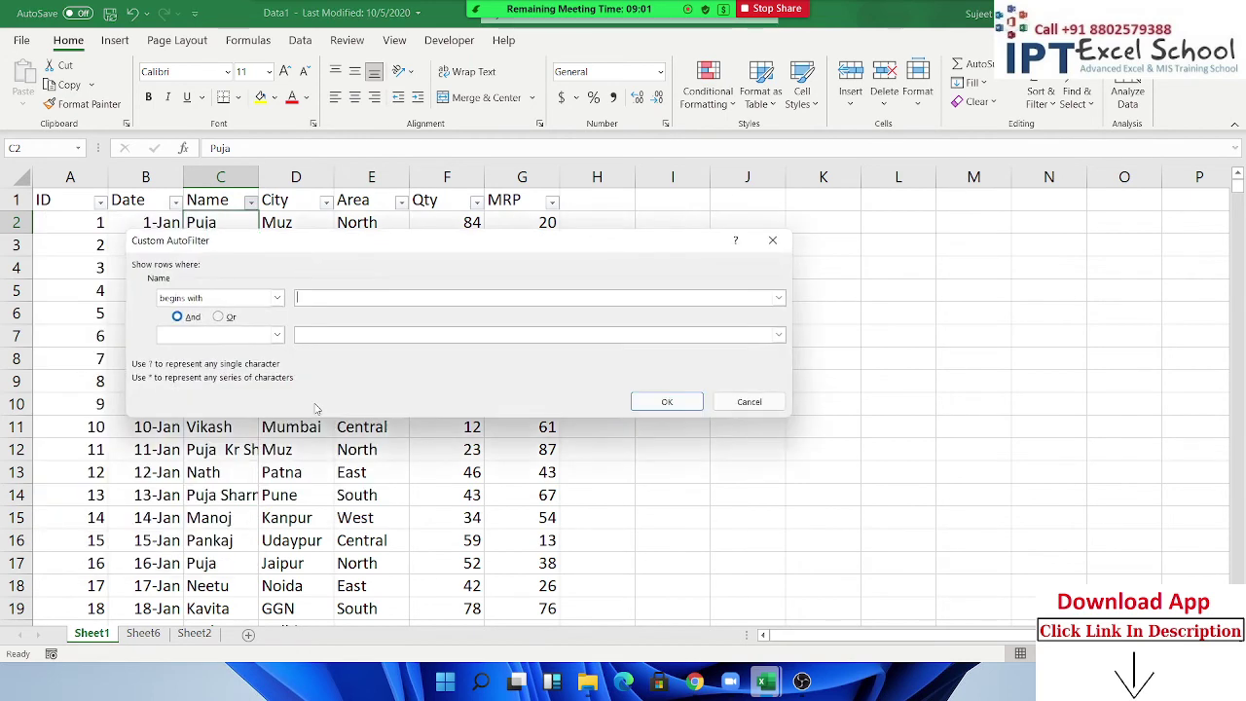
{"action": "type", "text": "Puja"}
{"action": "left_click", "coordinate": [196, 335]}
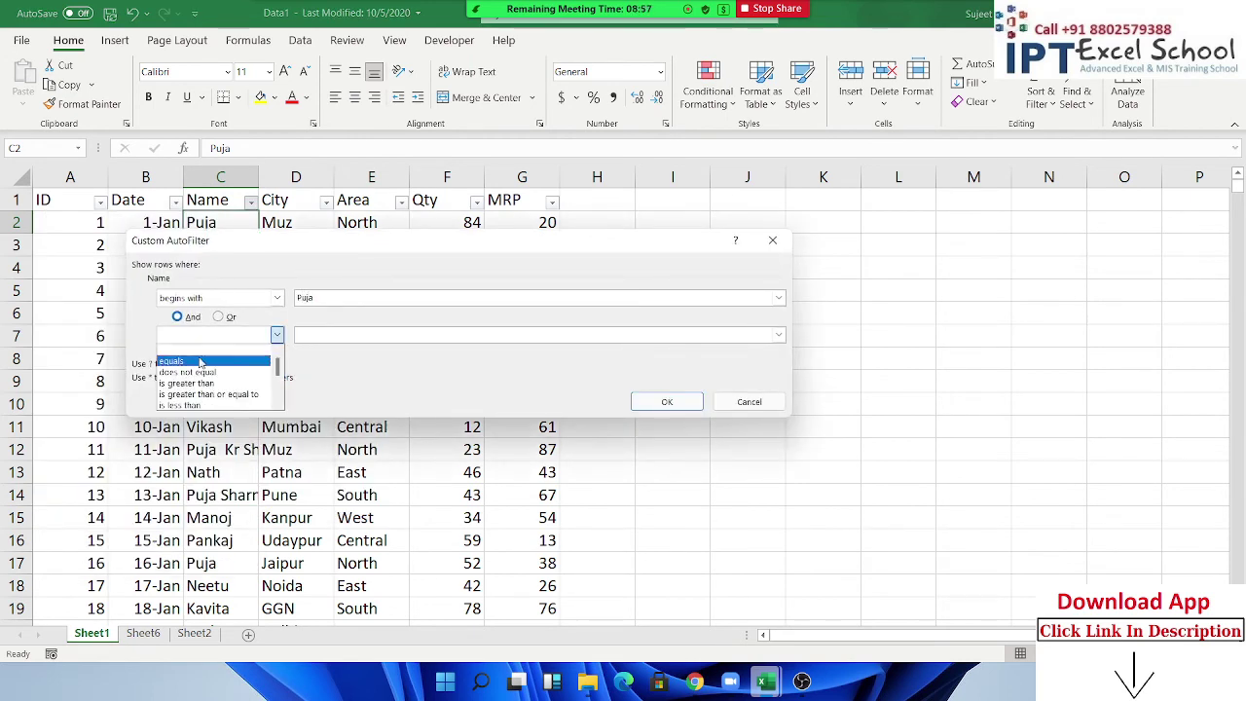
{"action": "scroll", "coordinate": [200, 370], "scroll_direction": "down", "scroll_amount": 2}
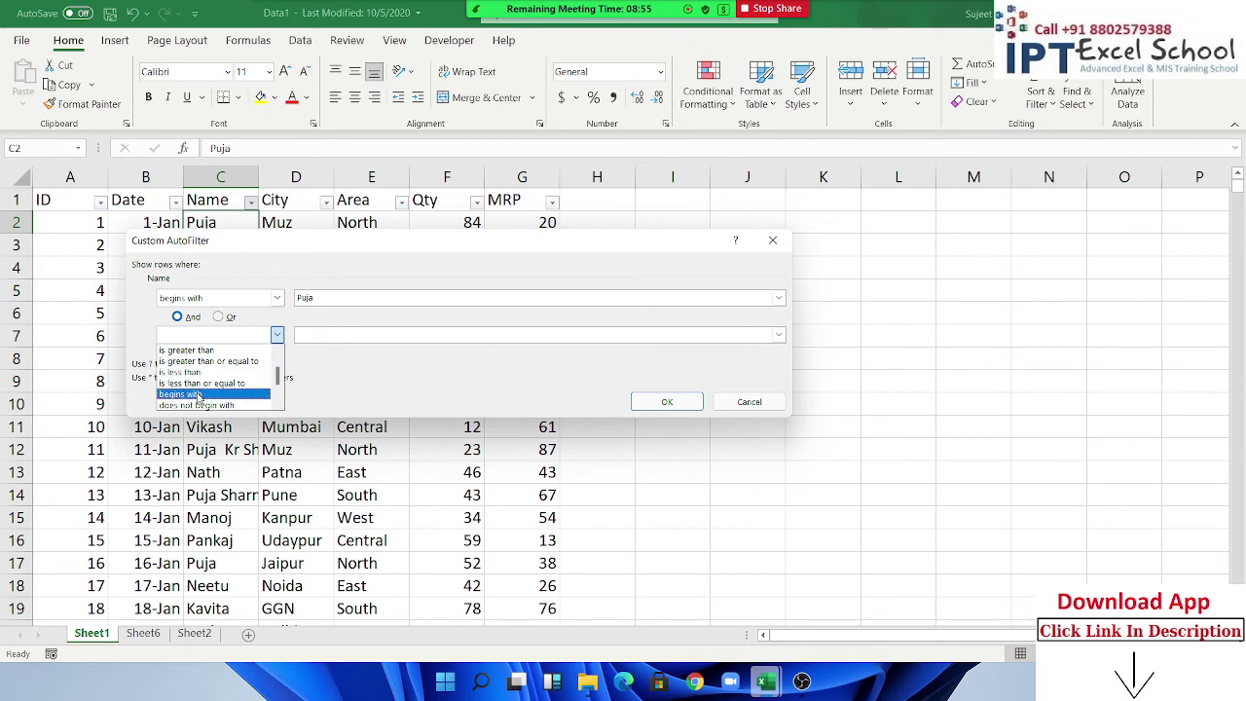
{"action": "key", "text": "Escape"}
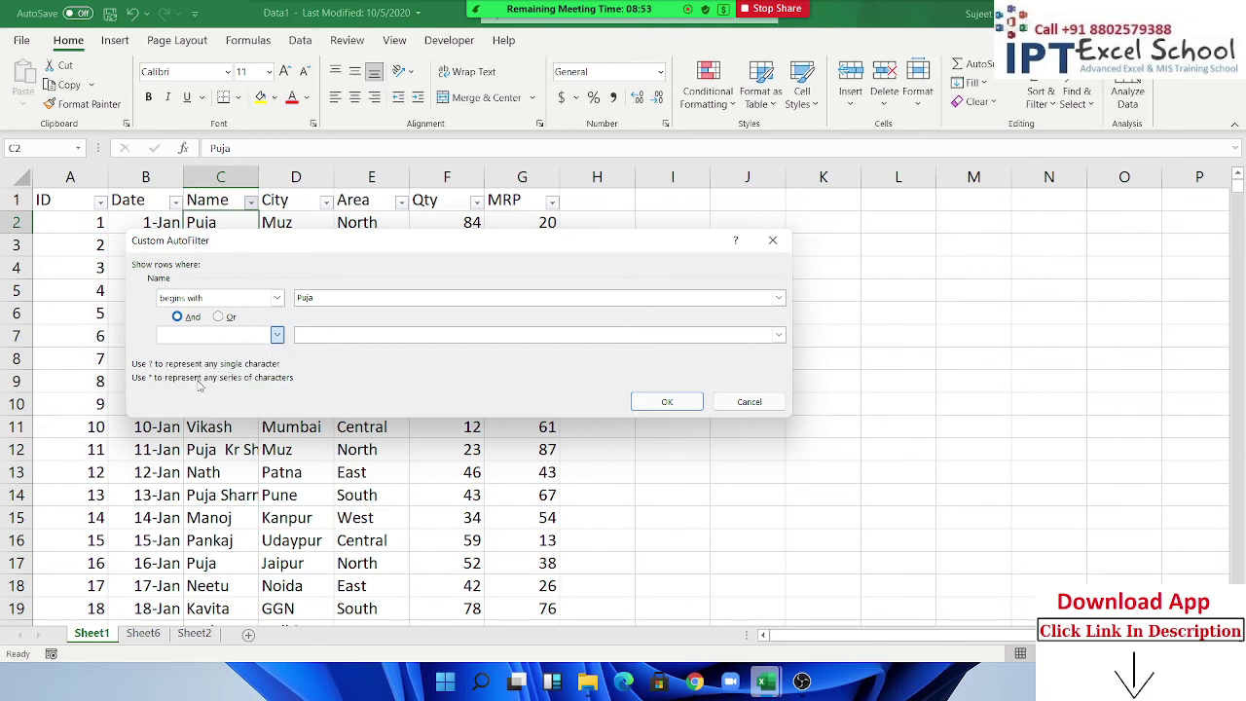
{"action": "key", "text": "e"}
{"action": "key", "text": "e"}
{"action": "key", "text": "Tab"}
{"action": "type", "text": "Sharma"}
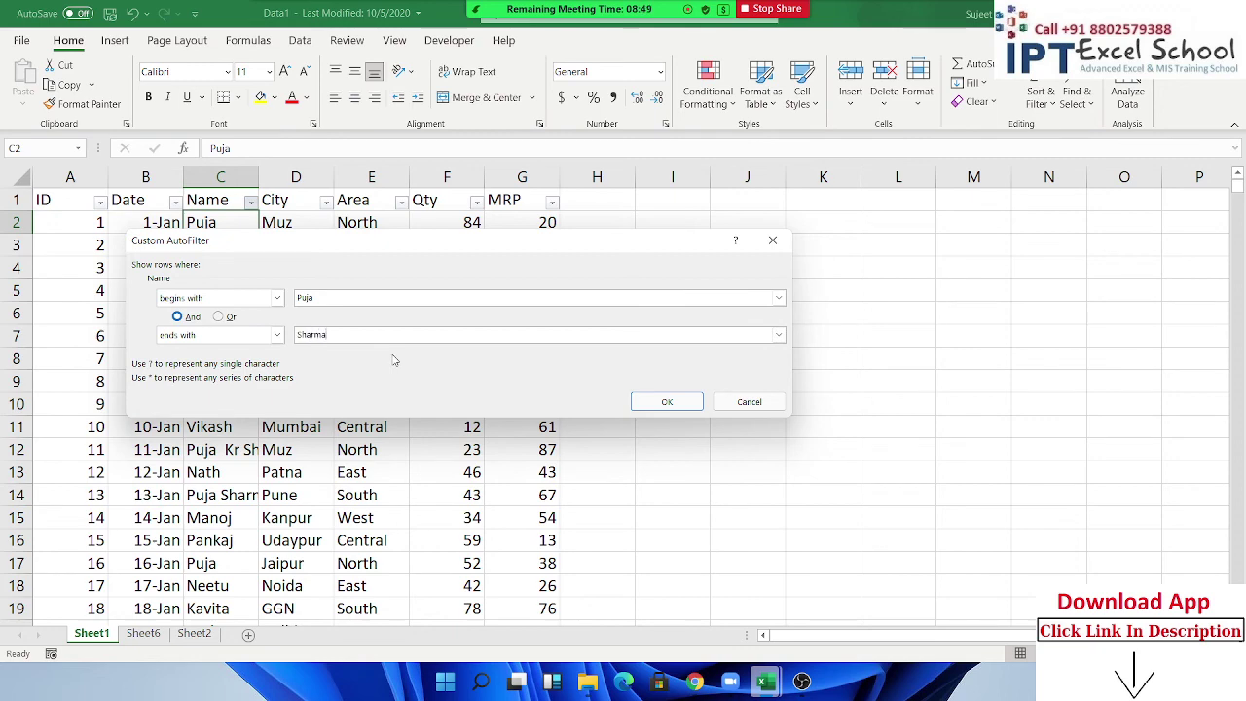
{"action": "left_click", "coordinate": [681, 404]}
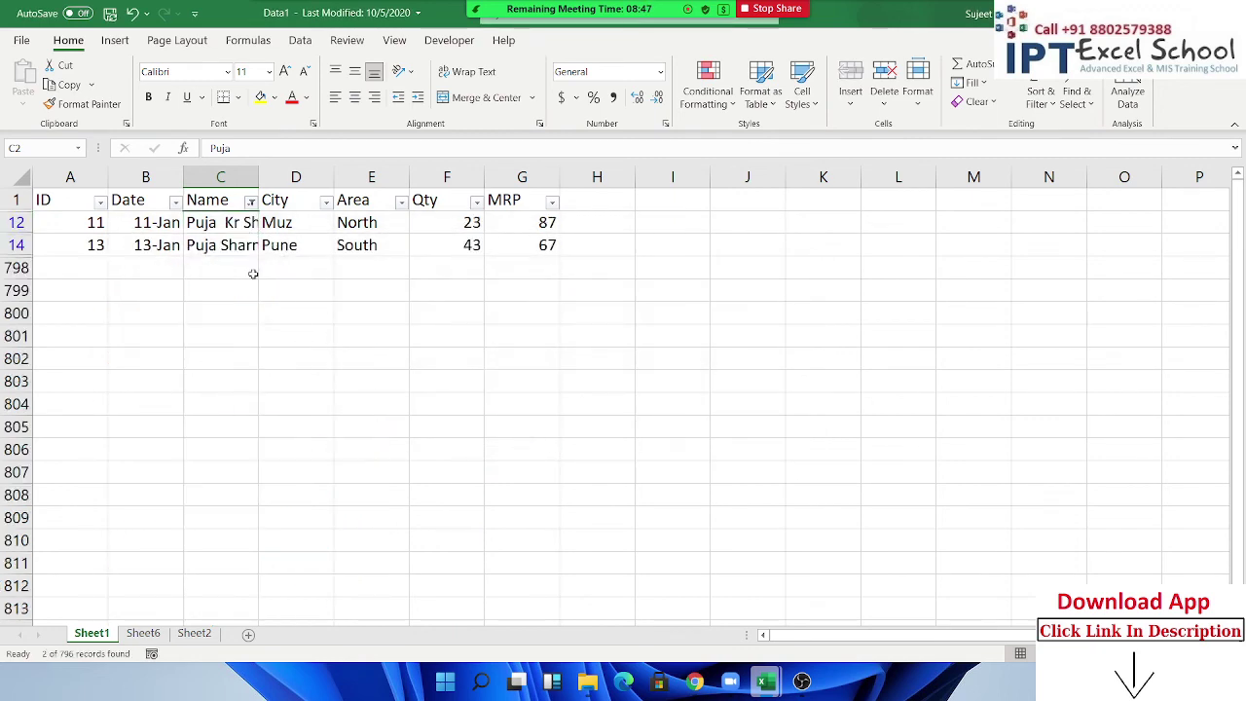
Select the two matching names, then clear the Name filter.
{"action": "left_click", "coordinate": [229, 224]}
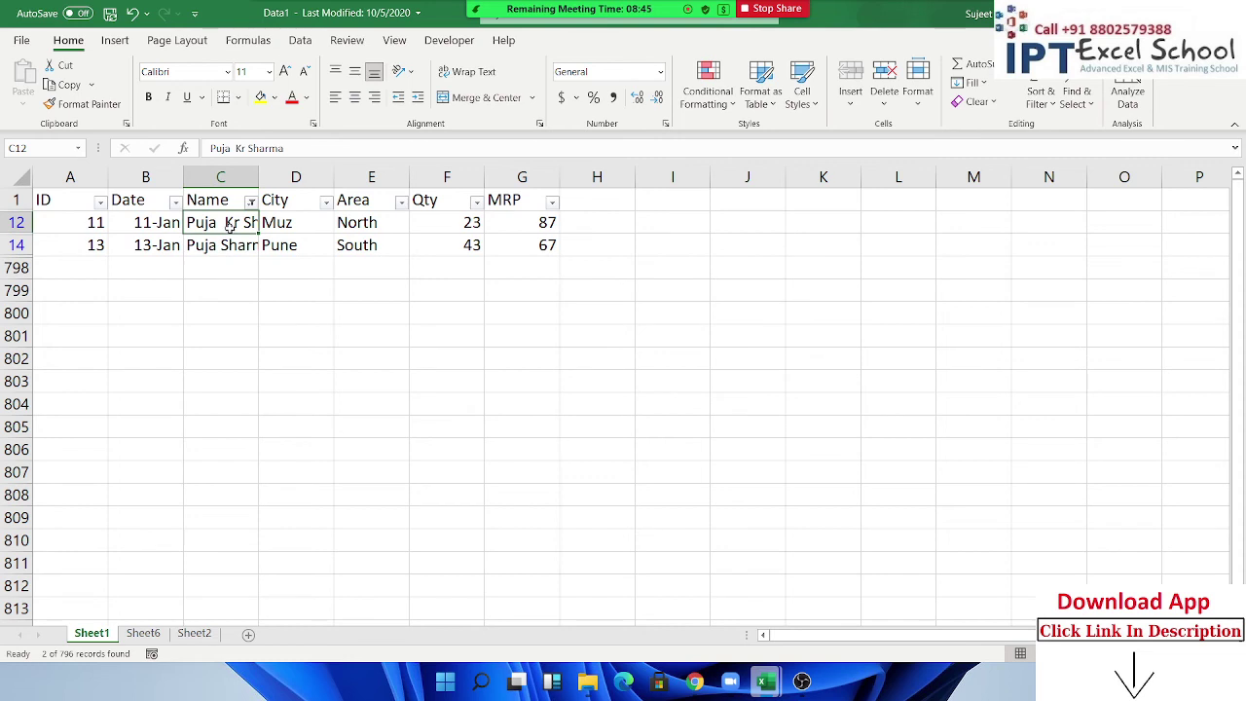
{"action": "left_click_drag", "start_coordinate": [229, 224], "coordinate": [228, 245]}
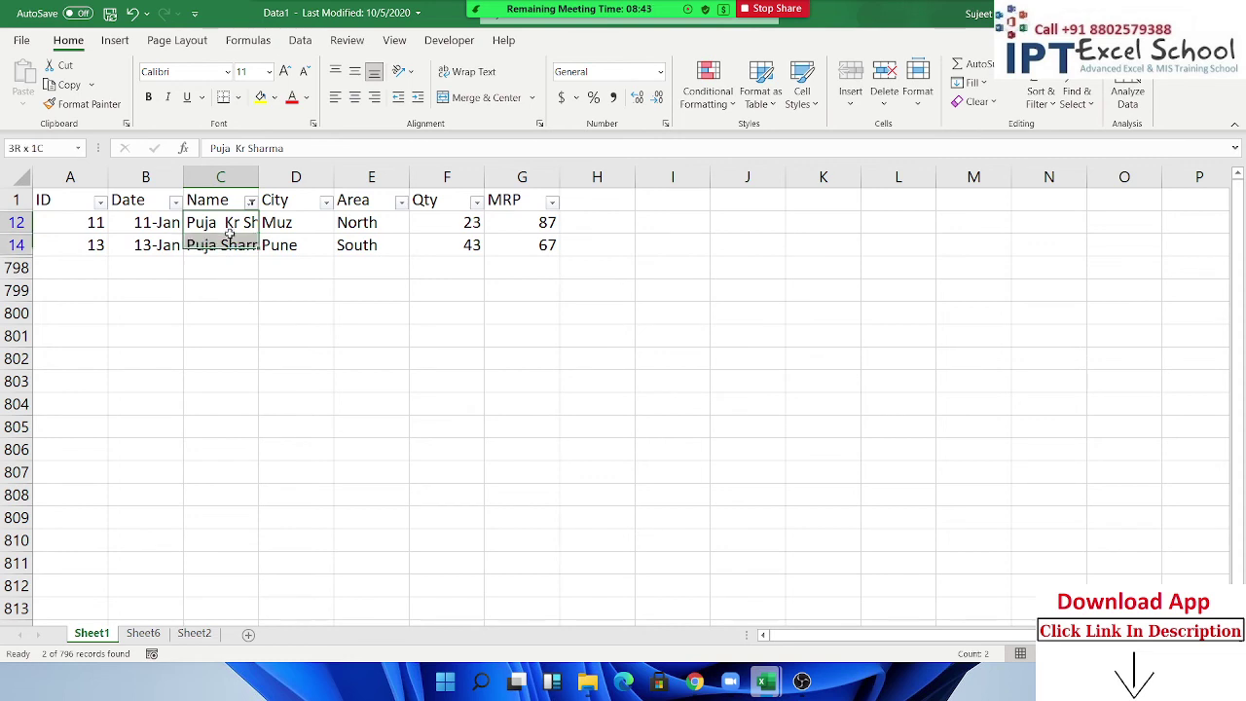
{"action": "left_click", "coordinate": [250, 201]}
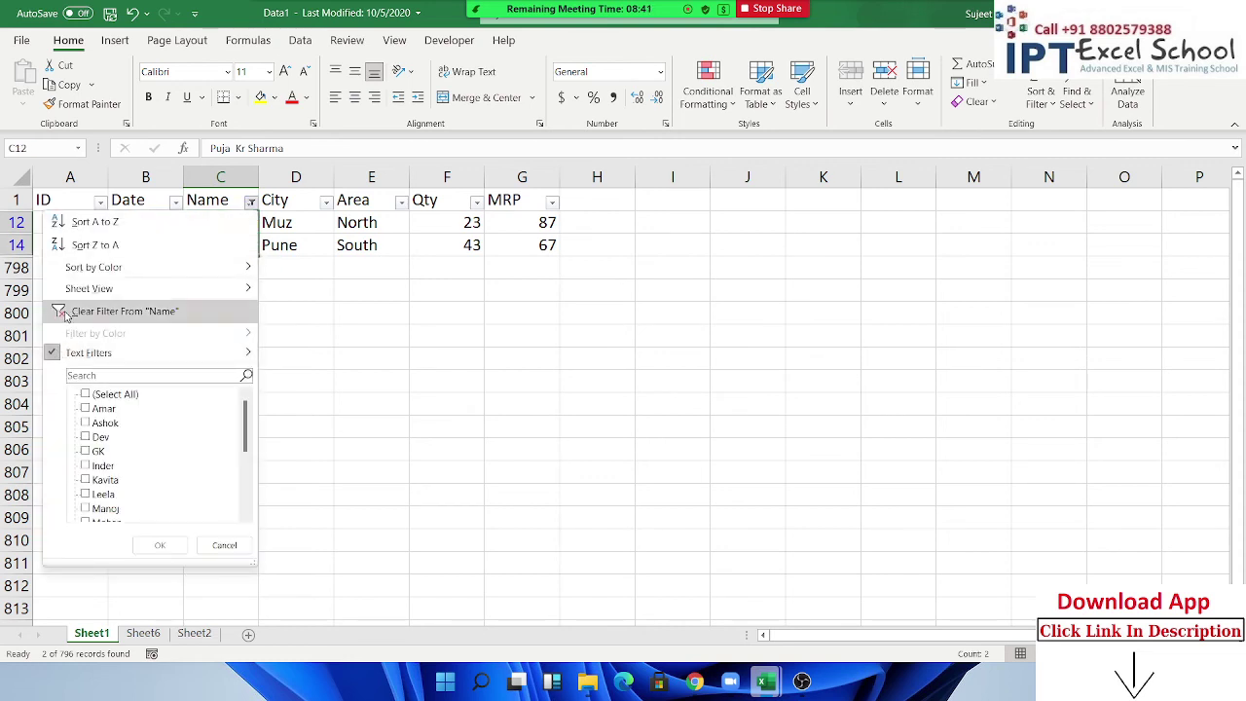
{"action": "left_click", "coordinate": [64, 312]}
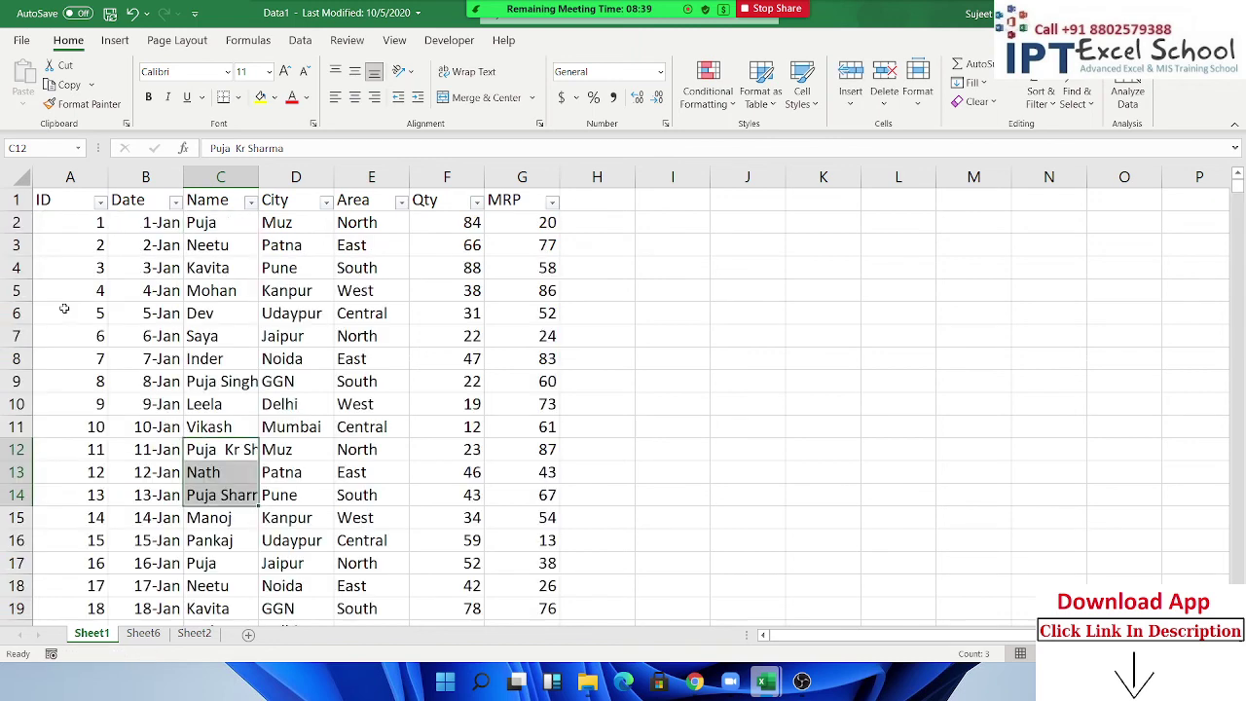
Open the Qty column's filter dropdown to look over its number filter choices.
{"action": "left_click", "coordinate": [289, 249]}
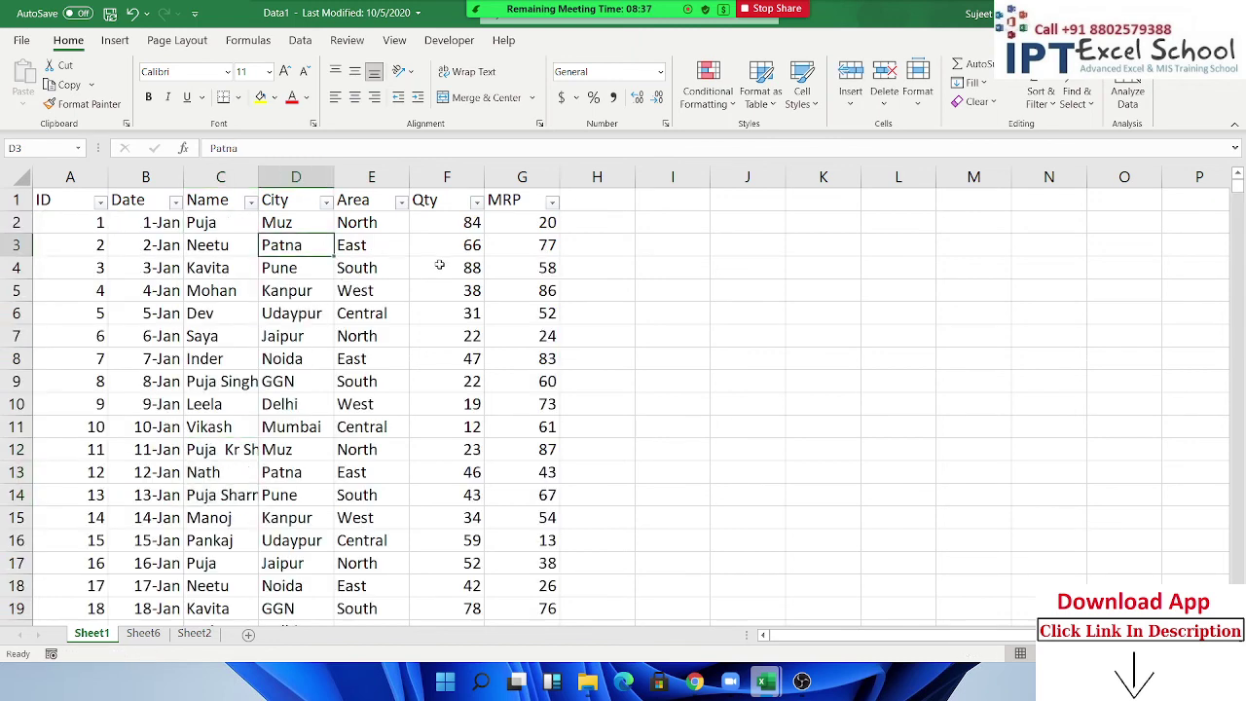
{"action": "left_click", "coordinate": [477, 202]}
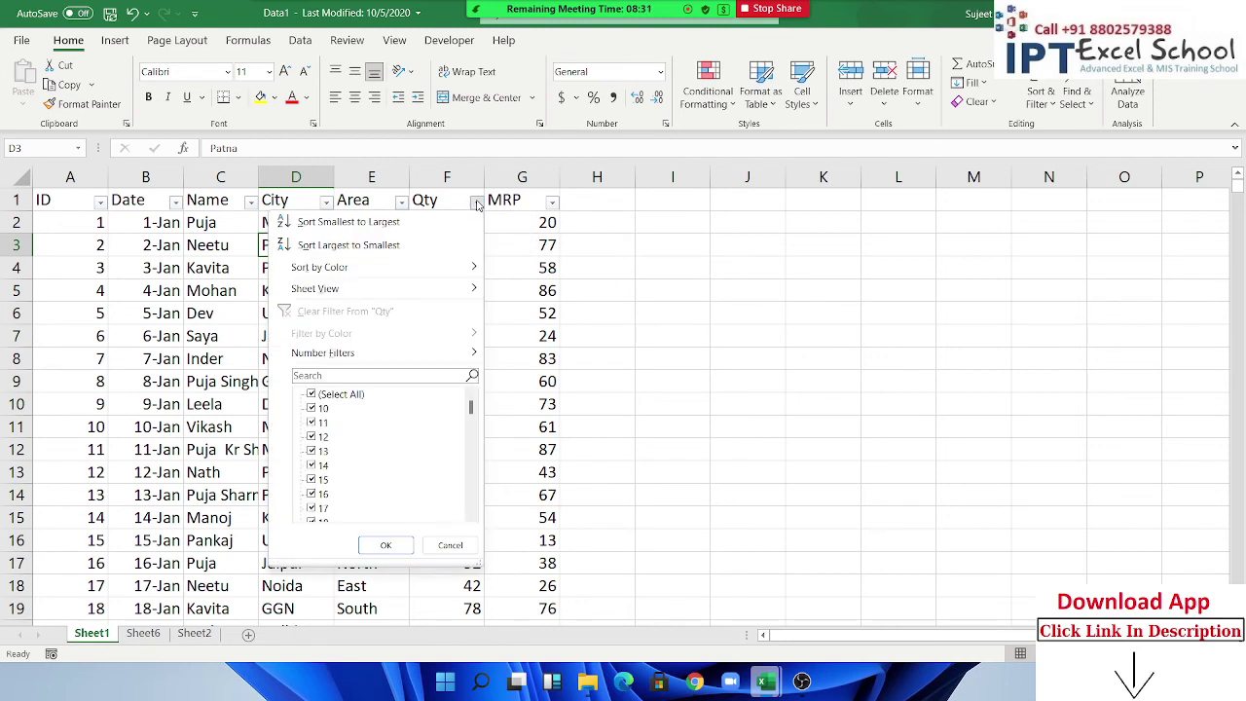
{"action": "mouse_move", "coordinate": [380, 352]}
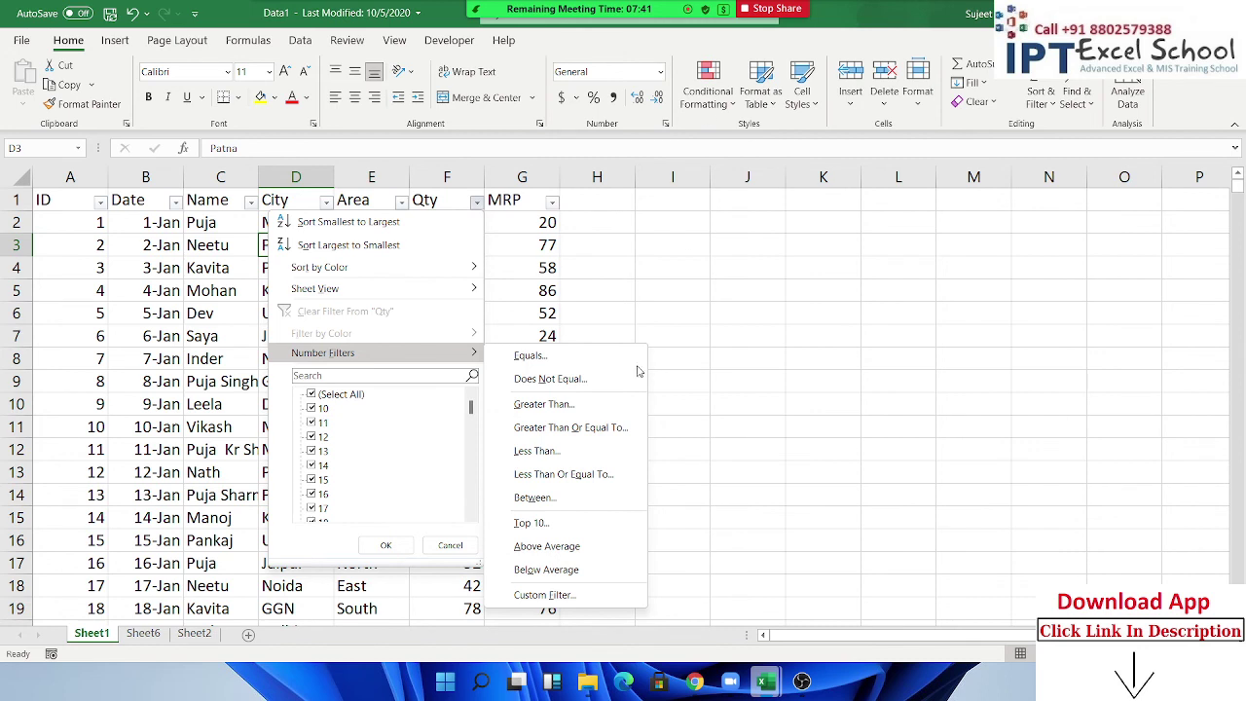
{"action": "scroll", "coordinate": [305, 413], "scroll_direction": "down", "scroll_amount": 2}
{"action": "scroll", "coordinate": [306, 413], "scroll_direction": "up", "scroll_amount": 2}
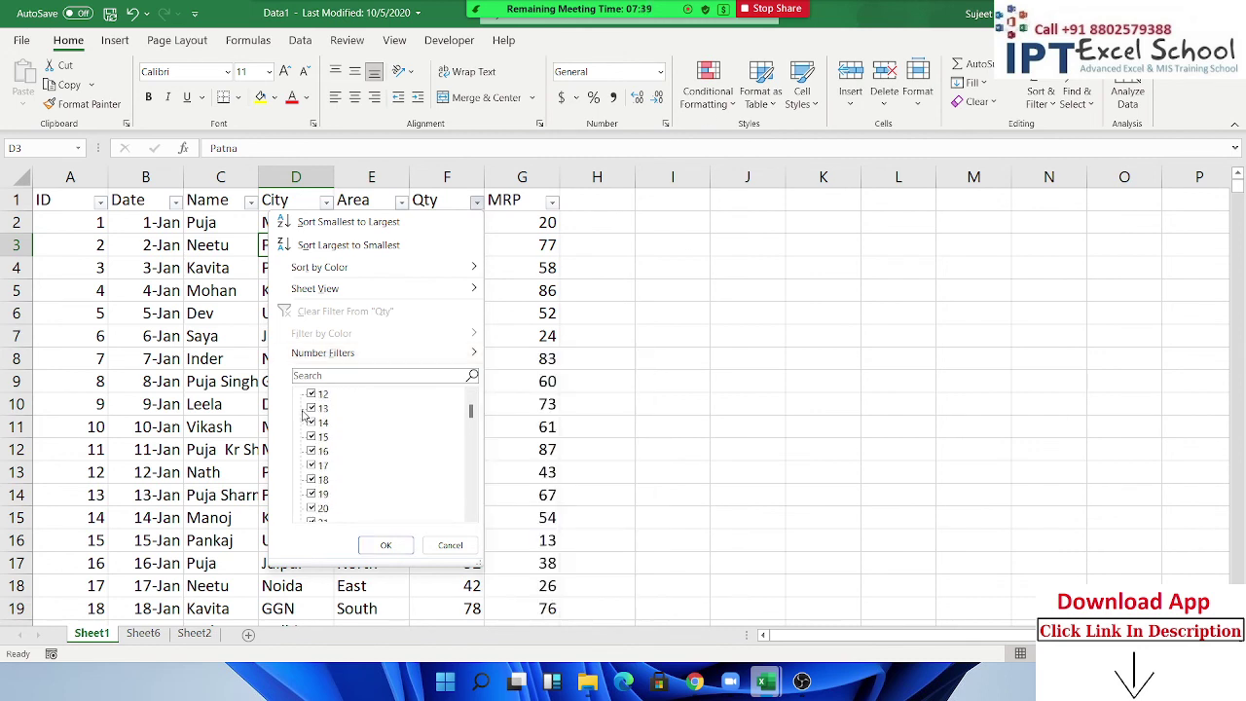
{"action": "scroll", "coordinate": [305, 416], "scroll_direction": "up", "scroll_amount": 1}
{"action": "left_click", "coordinate": [177, 337]}
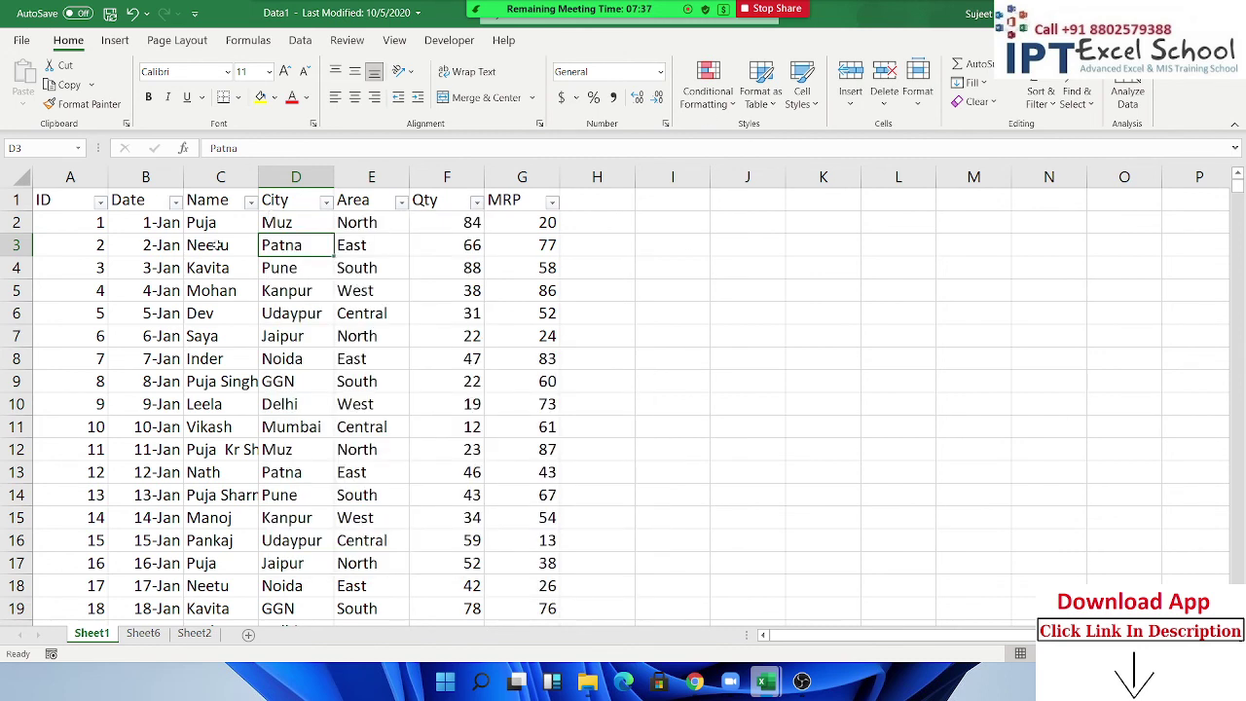
{"action": "left_click", "coordinate": [476, 200]}
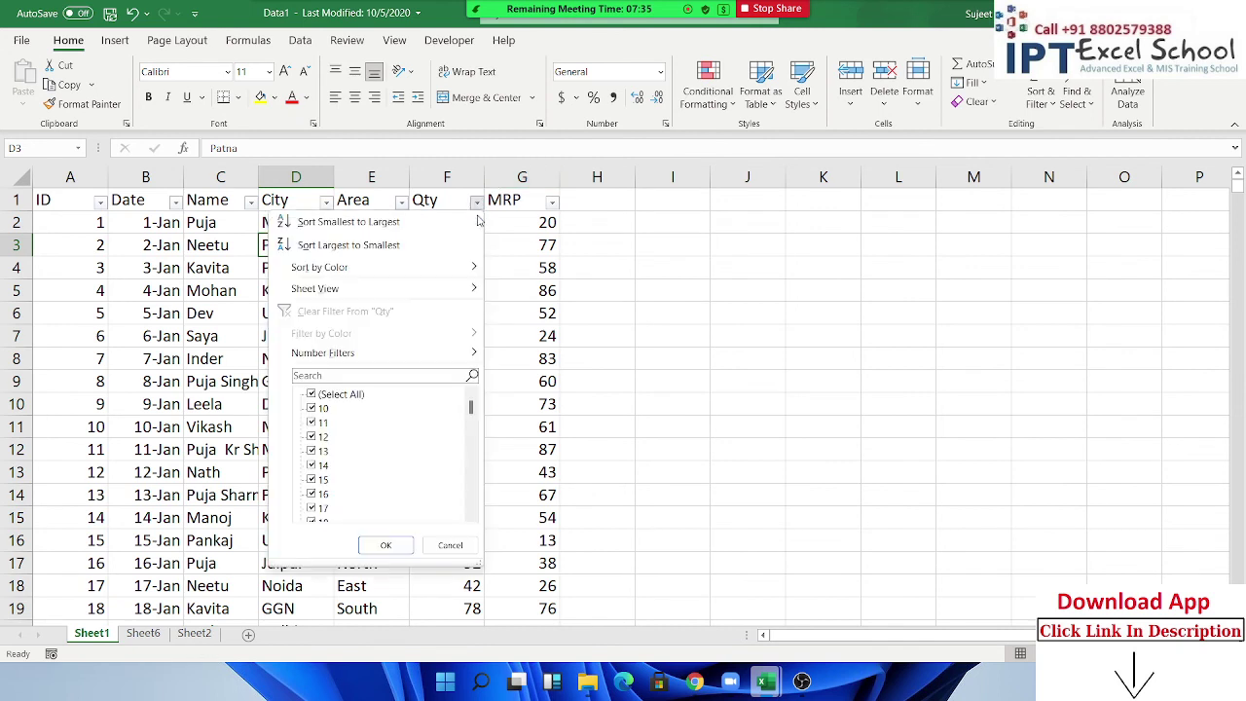
{"action": "mouse_move", "coordinate": [323, 353]}
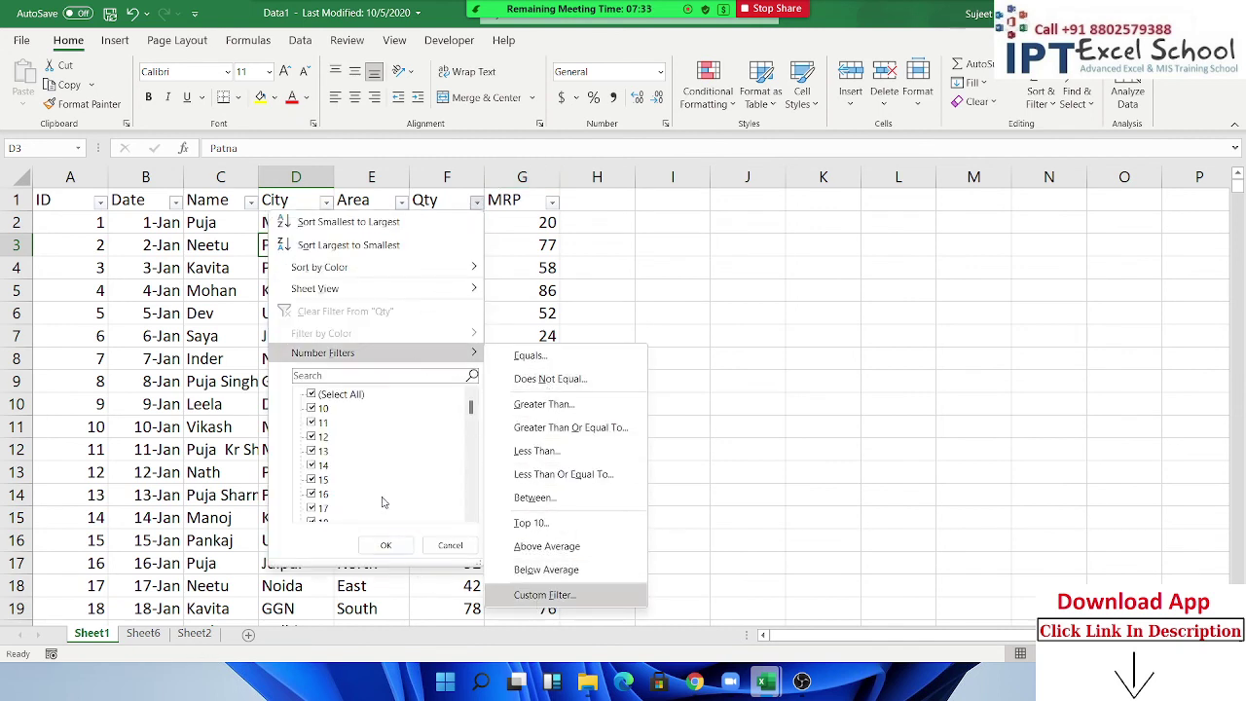
{"action": "left_click", "coordinate": [210, 261]}
Expand 2022 and January 2022 in the Date filter list, then collapse 2022 again.
{"action": "left_click", "coordinate": [175, 200]}
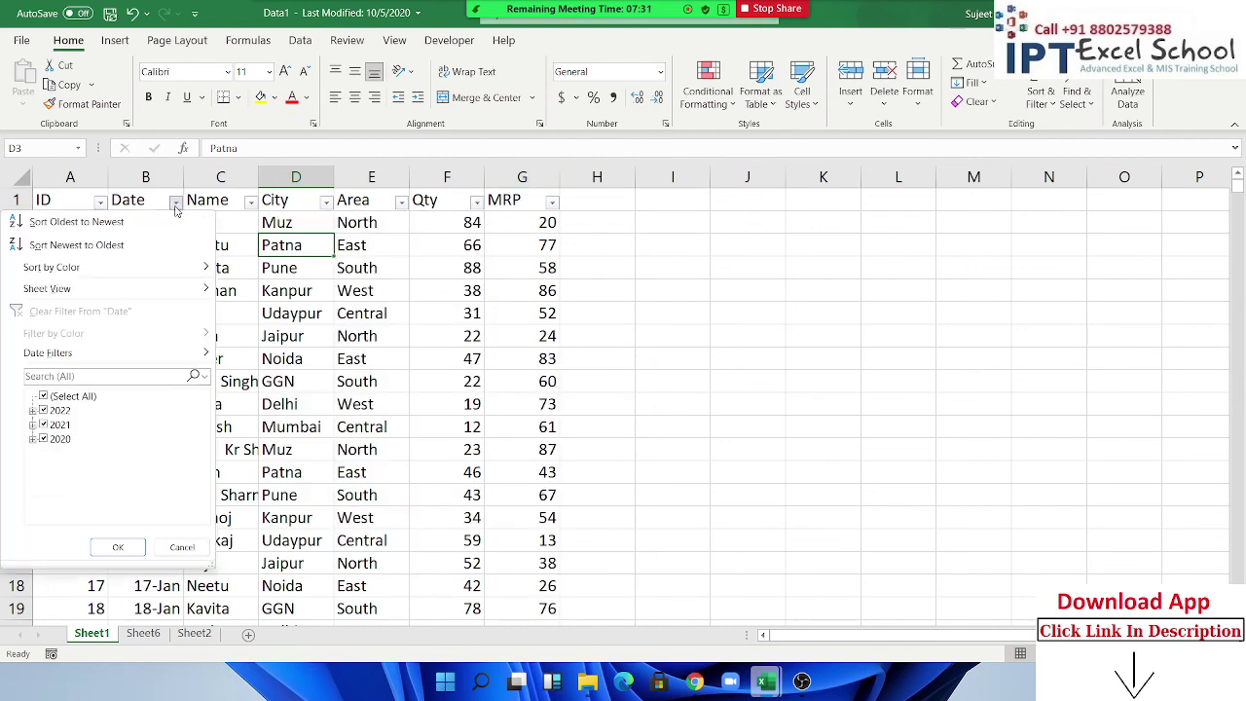
{"action": "left_click", "coordinate": [33, 411]}
{"action": "left_click", "coordinate": [45, 426]}
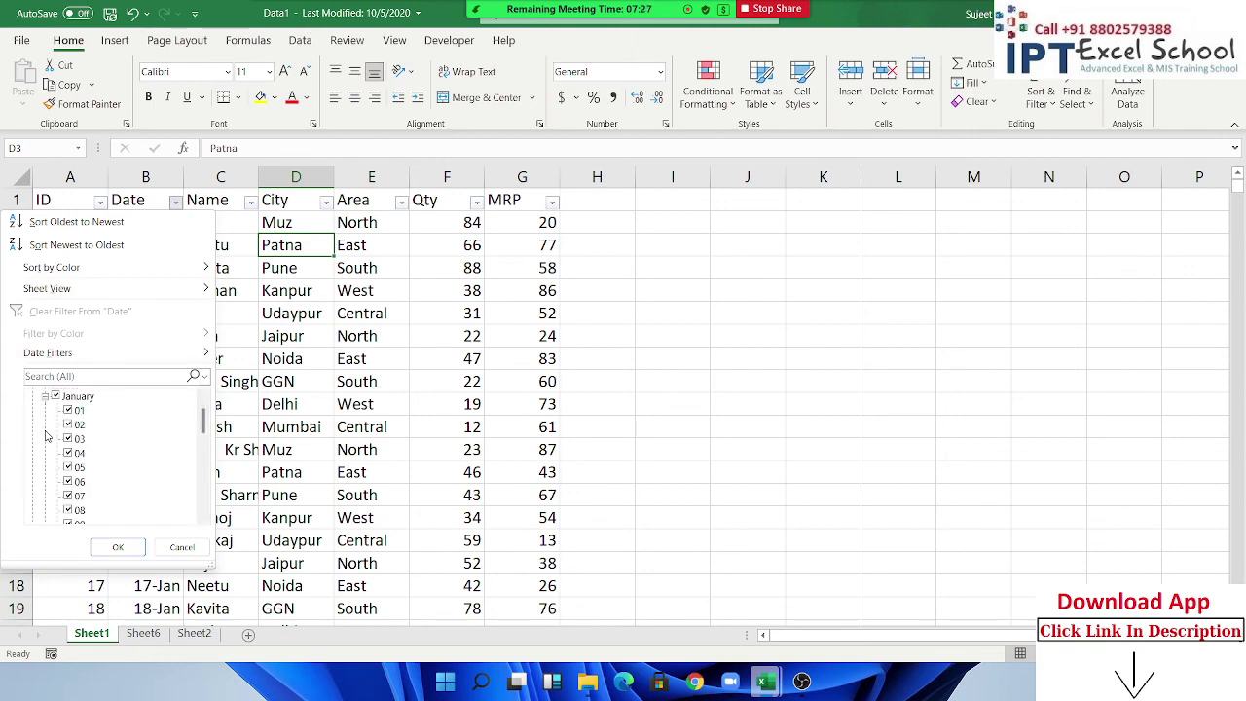
{"action": "scroll", "coordinate": [47, 435], "scroll_direction": "down", "scroll_amount": 5}
{"action": "scroll", "coordinate": [46, 435], "scroll_direction": "up", "scroll_amount": 2}
{"action": "scroll", "coordinate": [46, 428], "scroll_direction": "up", "scroll_amount": 2}
{"action": "scroll", "coordinate": [45, 423], "scroll_direction": "up", "scroll_amount": 2}
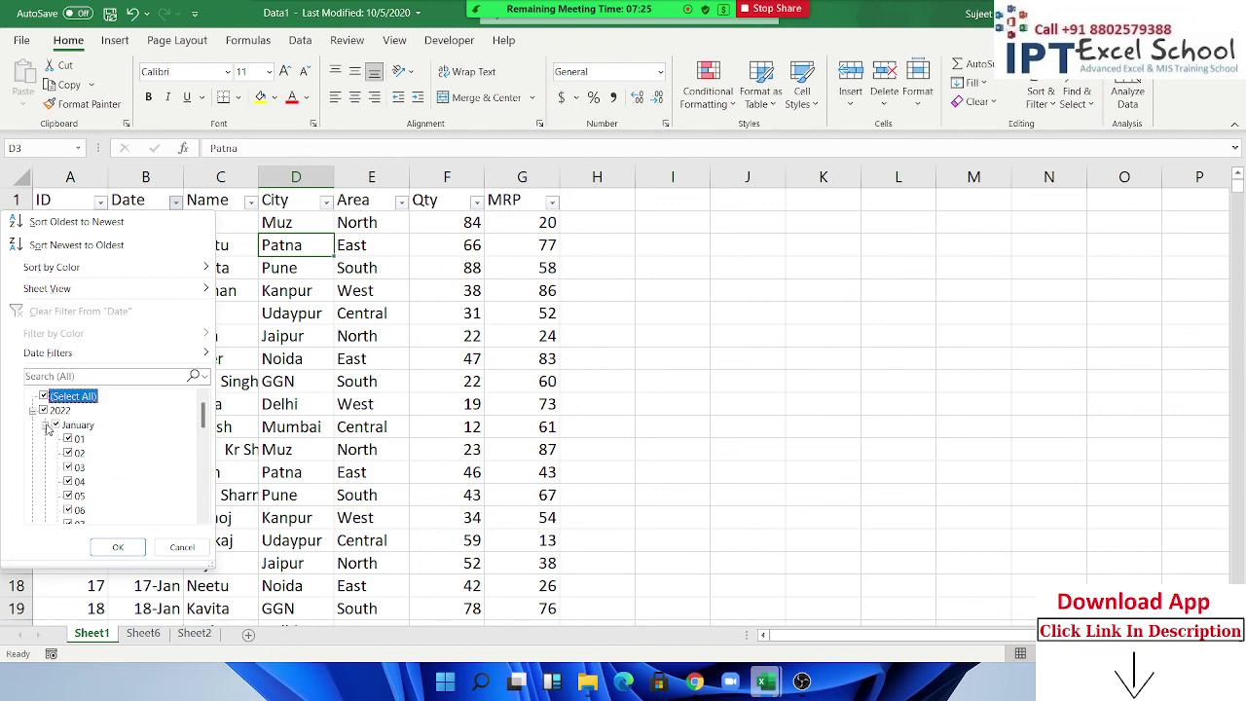
{"action": "left_click", "coordinate": [33, 410]}
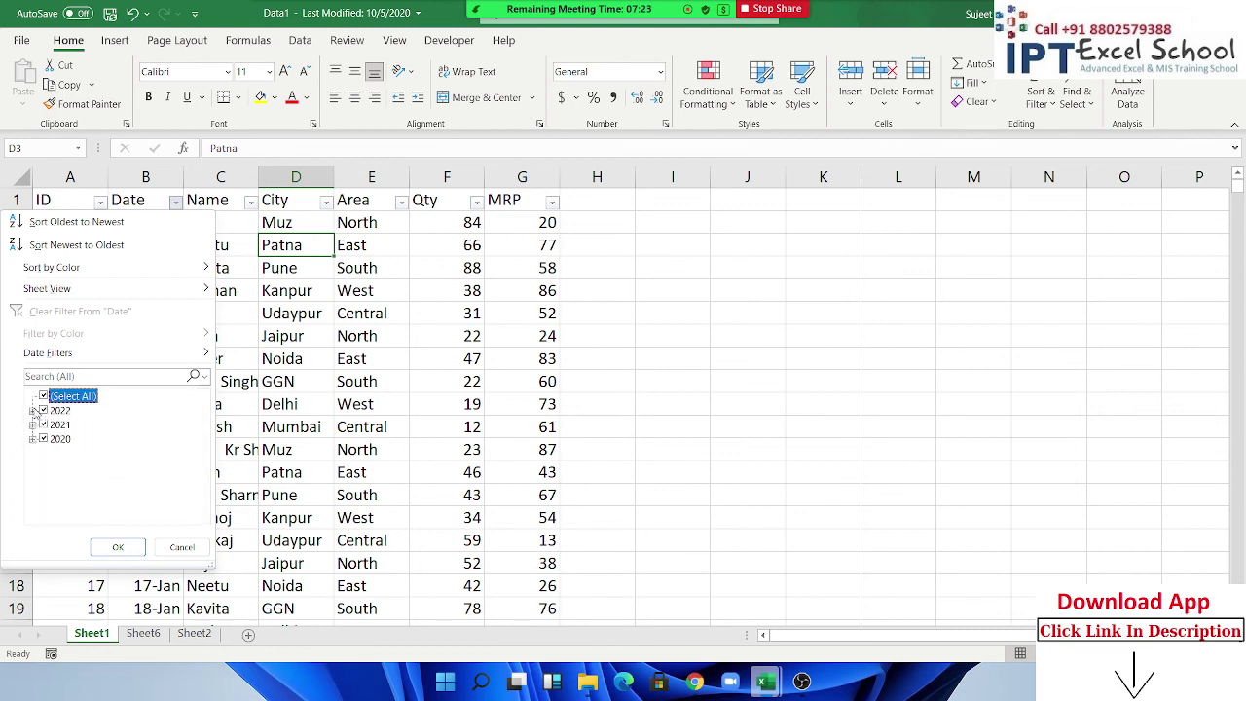
{"action": "mouse_move", "coordinate": [48, 353]}
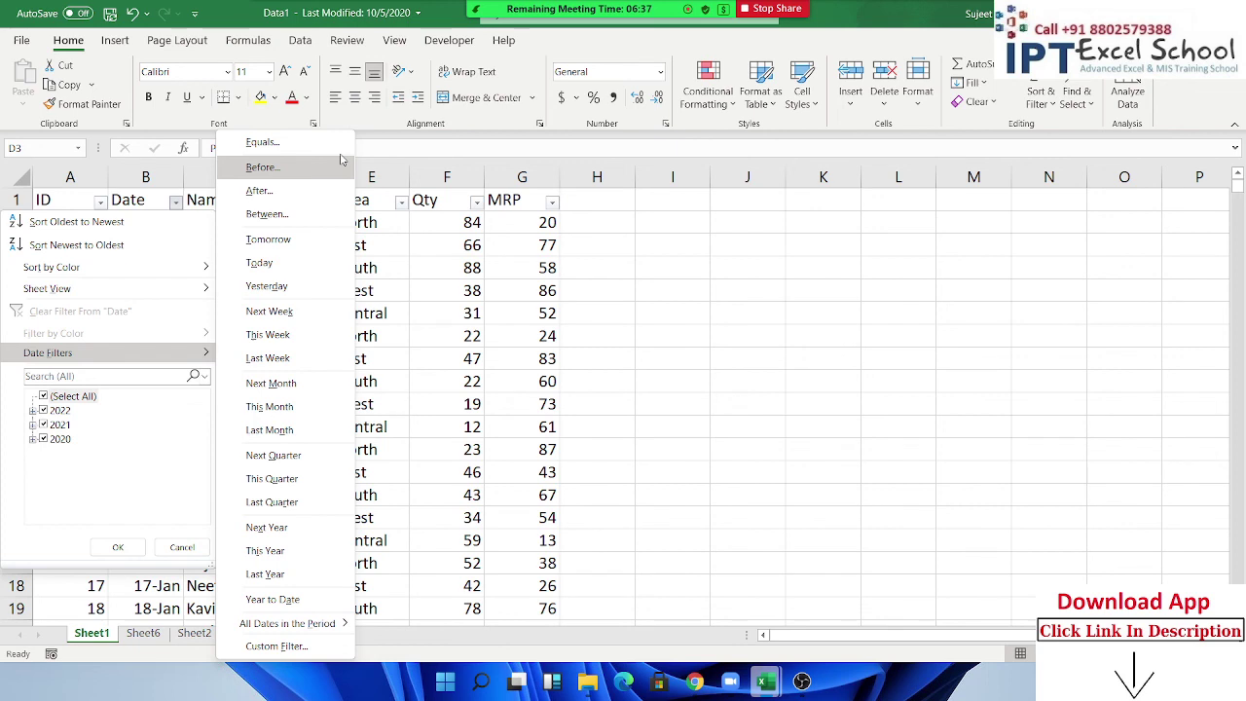
Enter 8/1 in J2, format it as mmm yy, and fill the series down to J10.
{"action": "left_click", "coordinate": [774, 229]}
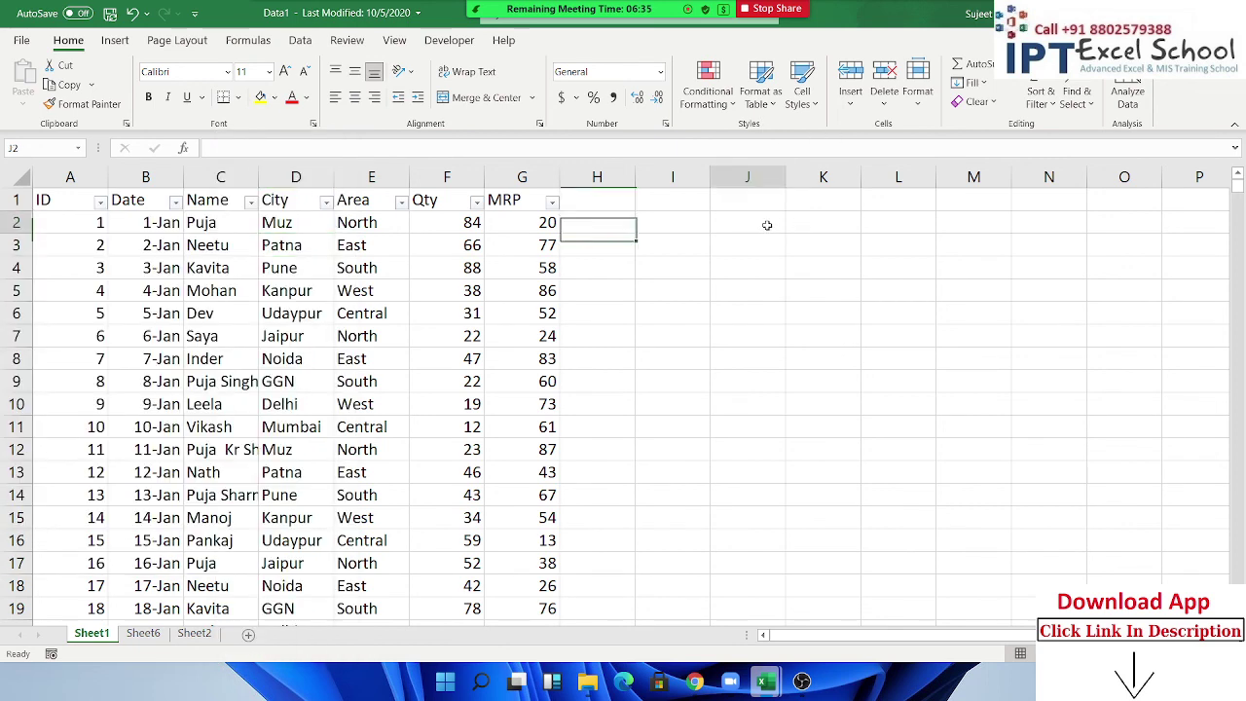
{"action": "type", "text": "8/1"}
{"action": "key", "text": "Return"}
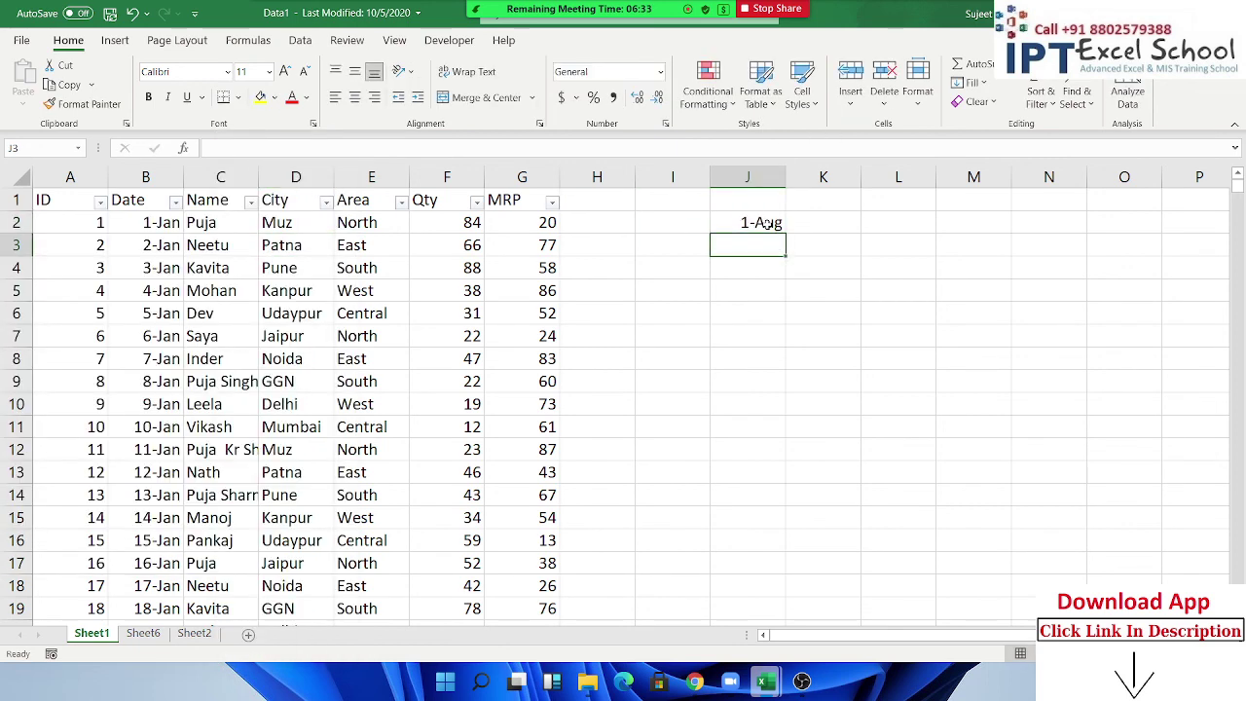
{"action": "left_click", "coordinate": [768, 225]}
{"action": "right_click", "coordinate": [769, 226]}
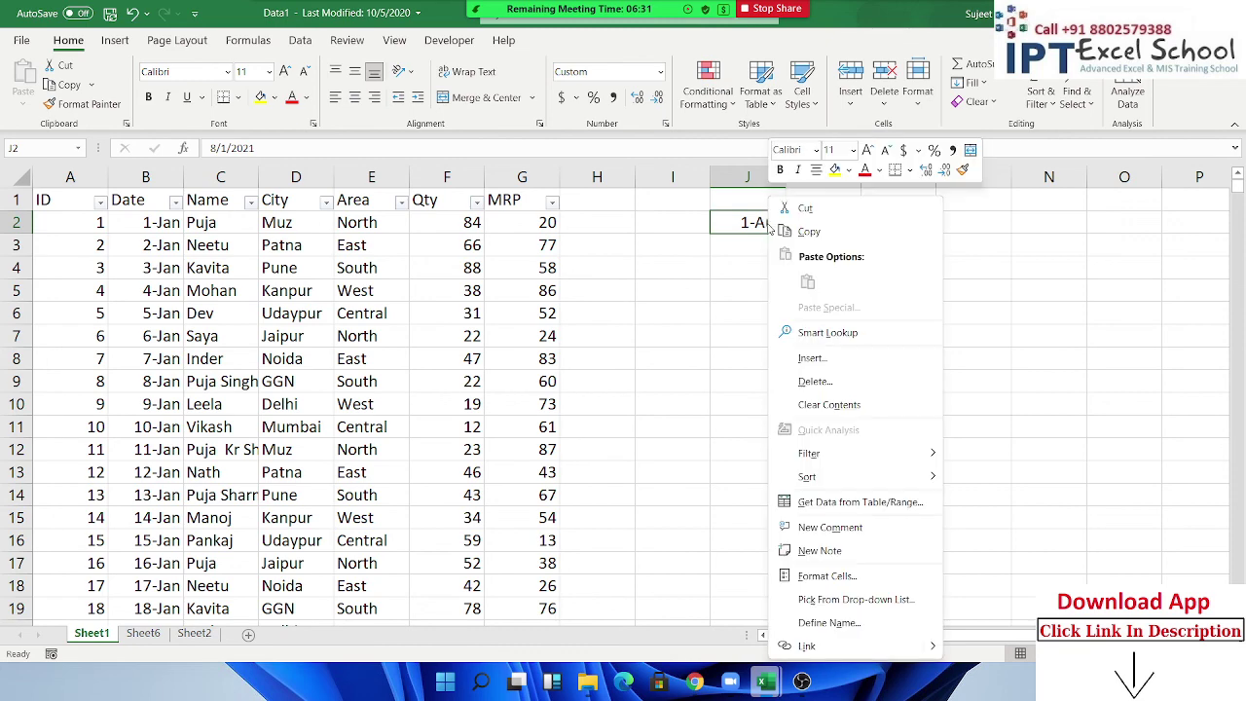
{"action": "left_click", "coordinate": [826, 576]}
{"action": "left_click", "coordinate": [651, 292]}
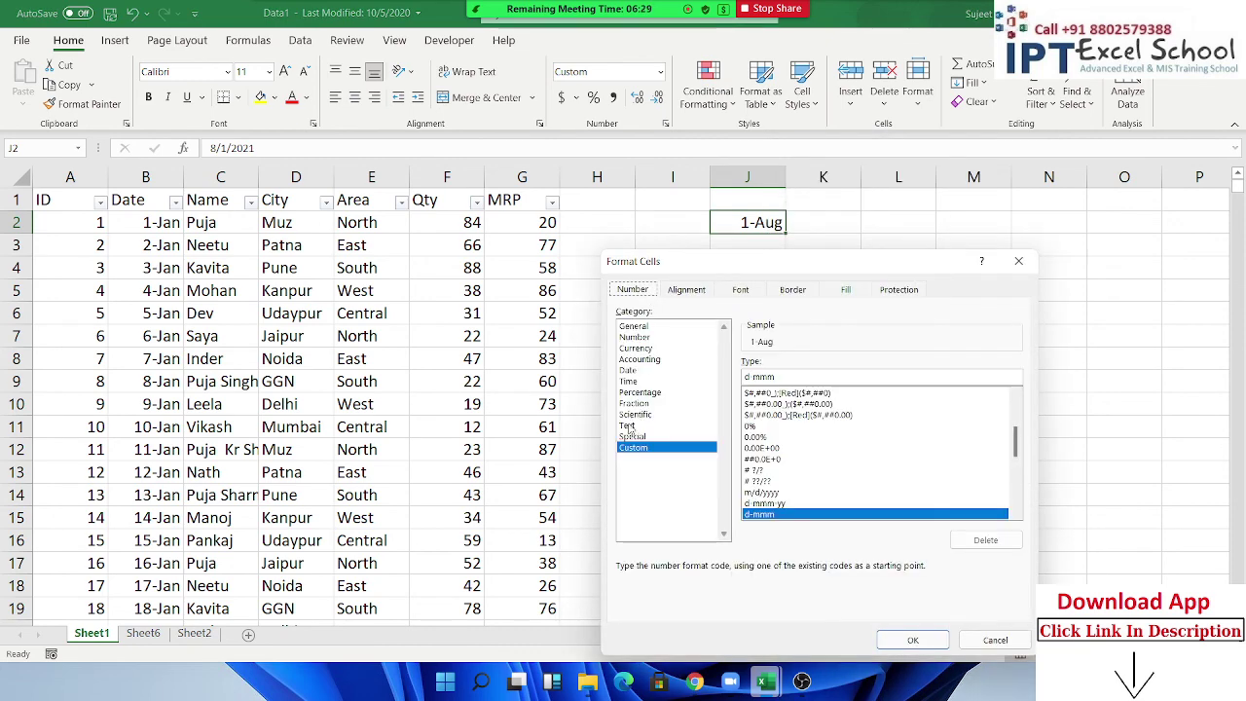
{"action": "double_click", "coordinate": [720, 376]}
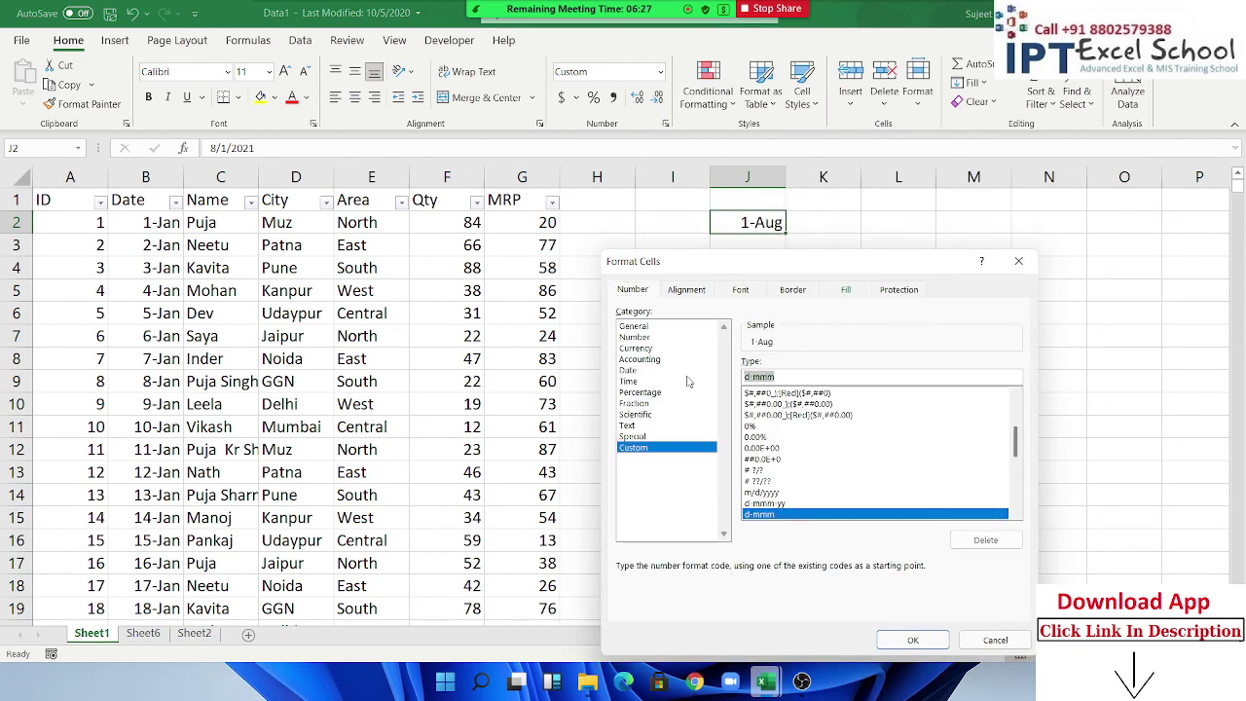
{"action": "type", "text": "mmm "}
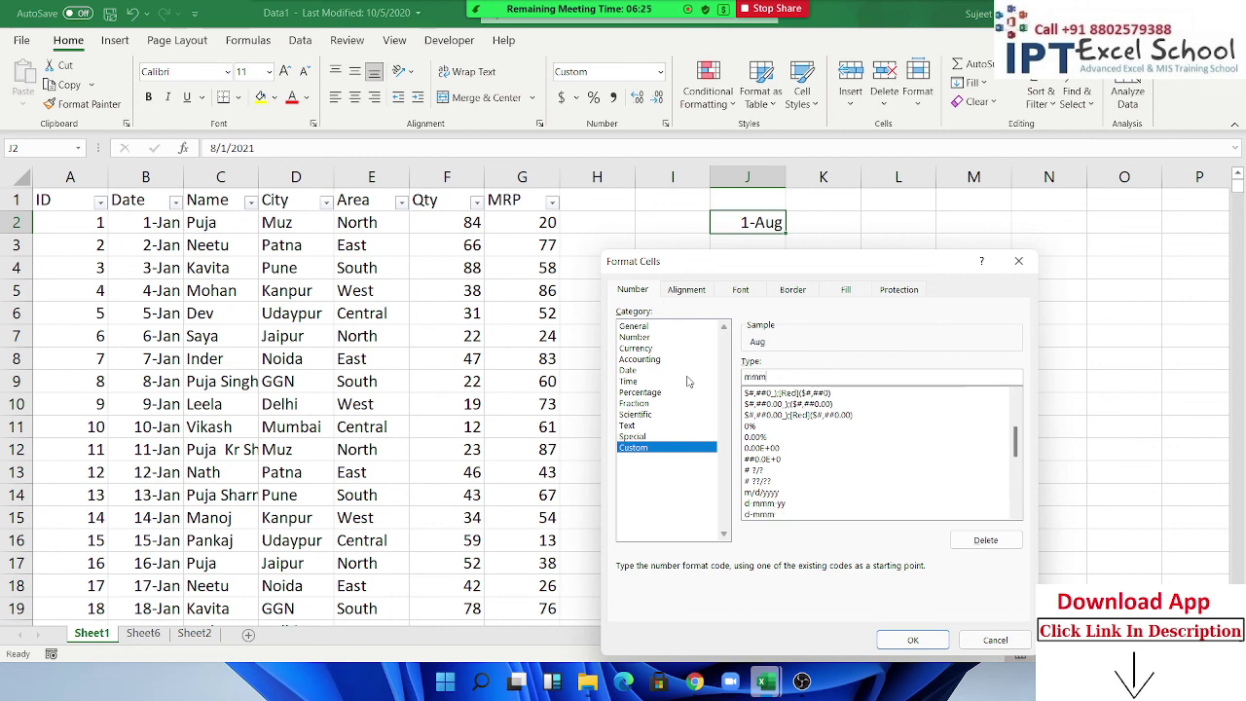
{"action": "type", "text": "yy"}
{"action": "key", "text": "Return"}
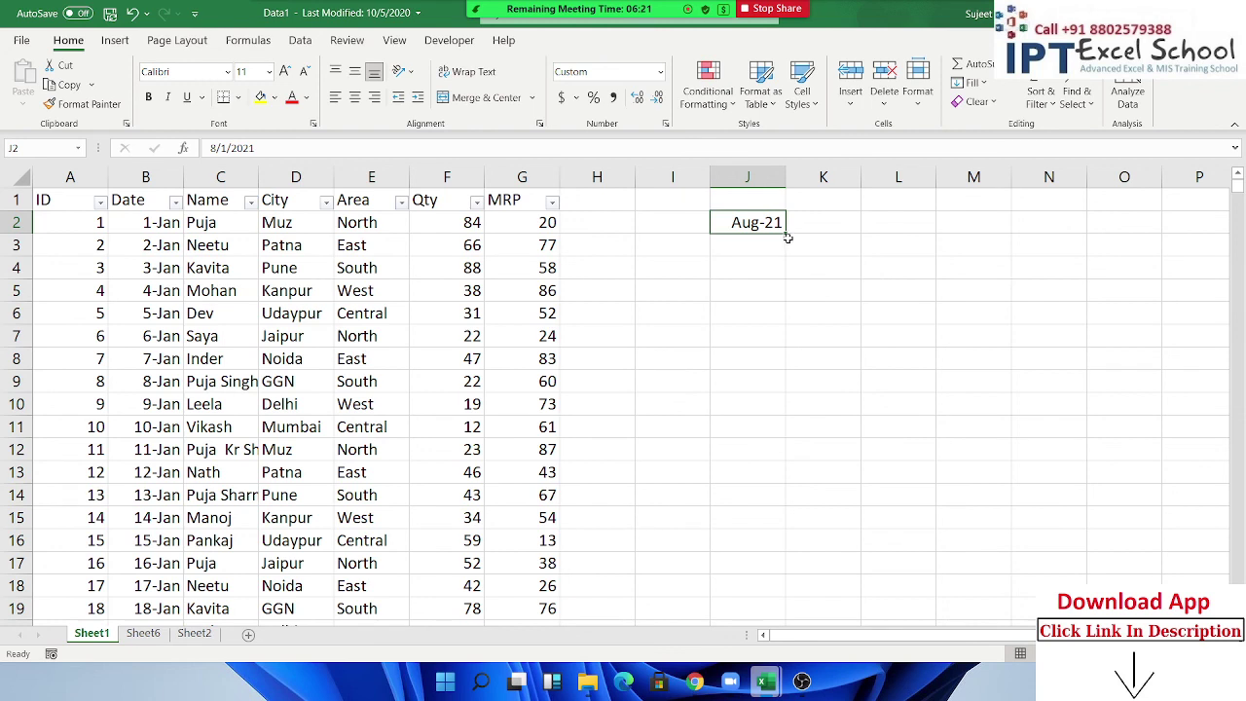
{"action": "left_click_drag", "start_coordinate": [788, 238], "coordinate": [763, 407]}
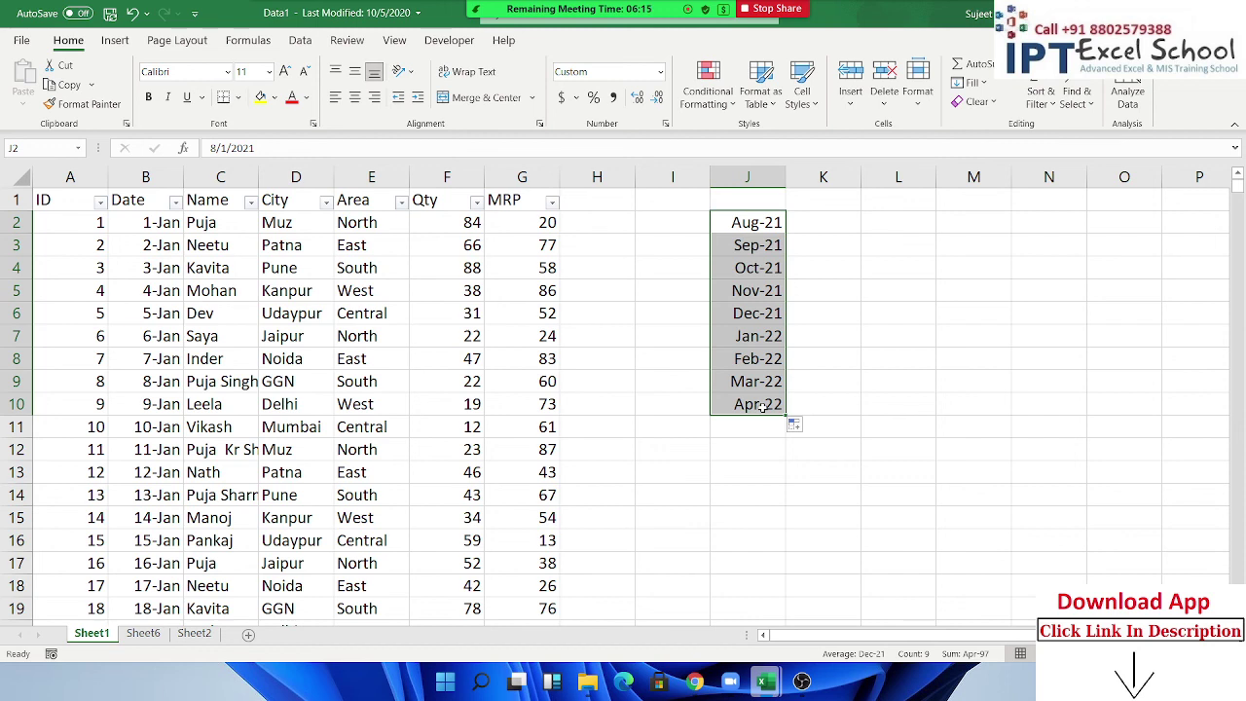
Test typing aug-21 as text in K2, fill it to K11, then delete it.
{"action": "key", "text": "Right"}
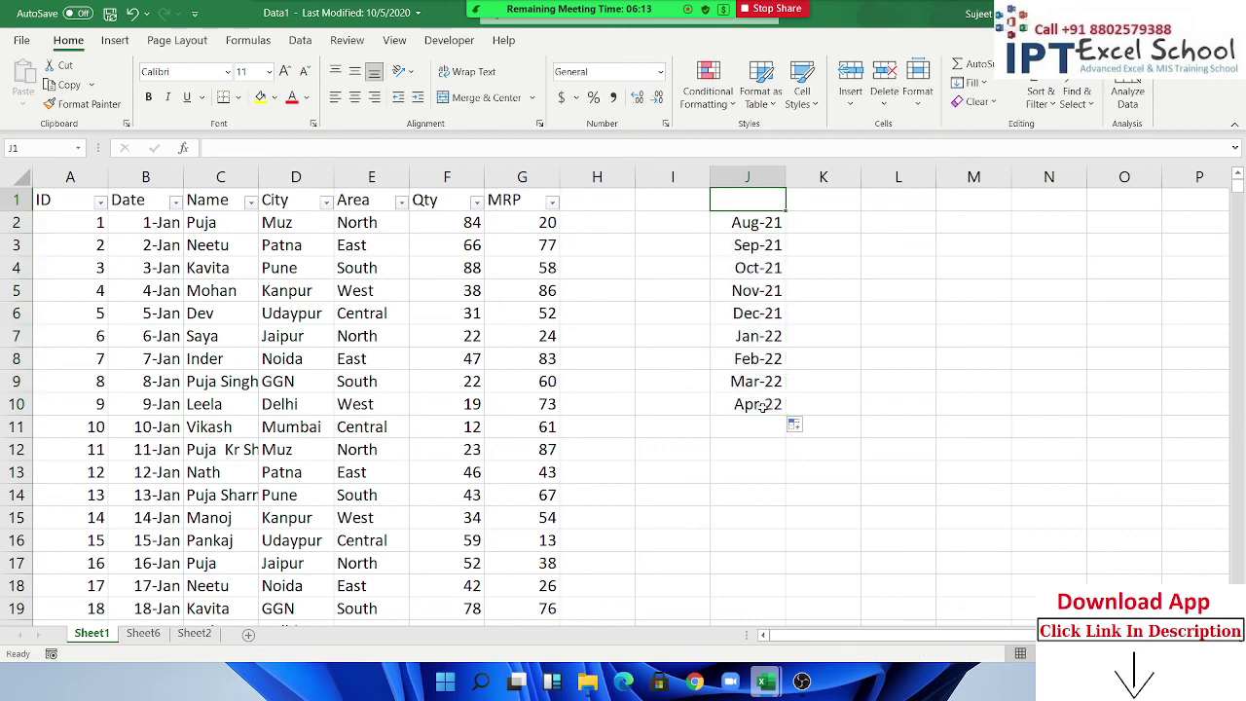
{"action": "type", "text": "'"}
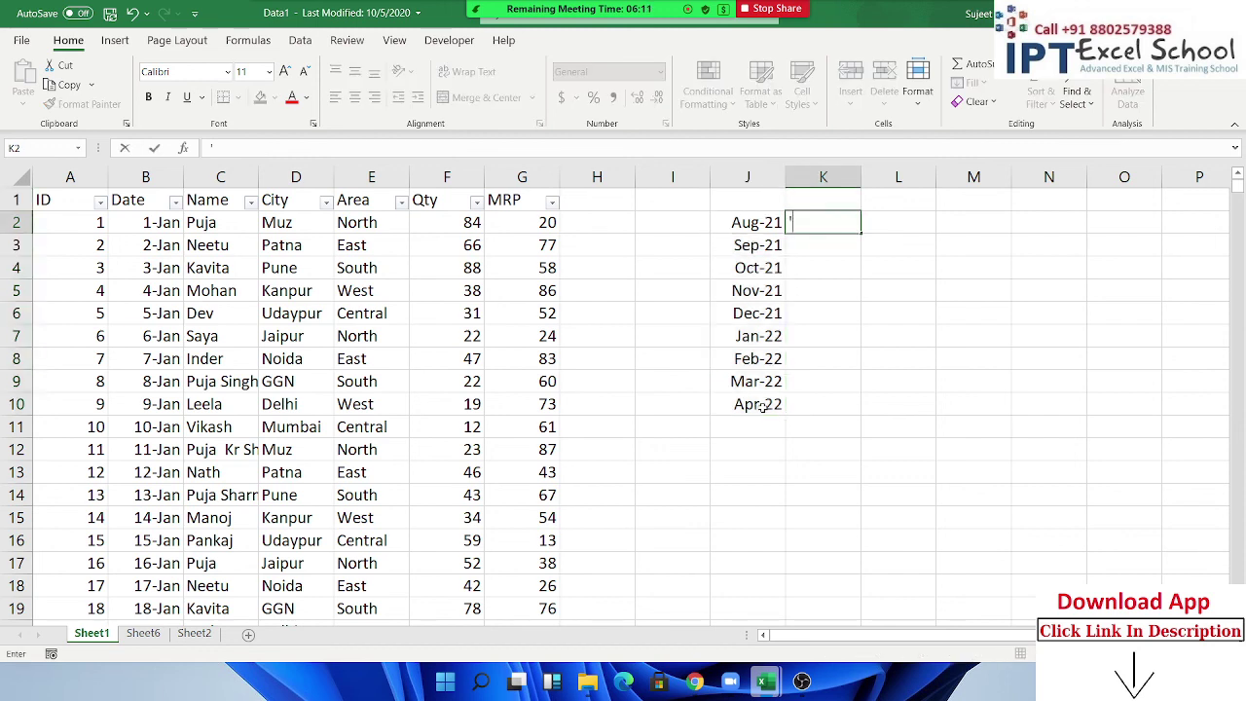
{"action": "type", "text": "auh-"}
{"action": "key", "text": "BackSpace"}
{"action": "key", "text": "BackSpace"}
{"action": "type", "text": "g-"}
{"action": "type", "text": "21"}
{"action": "key", "text": "Return"}
{"action": "left_click", "coordinate": [848, 223]}
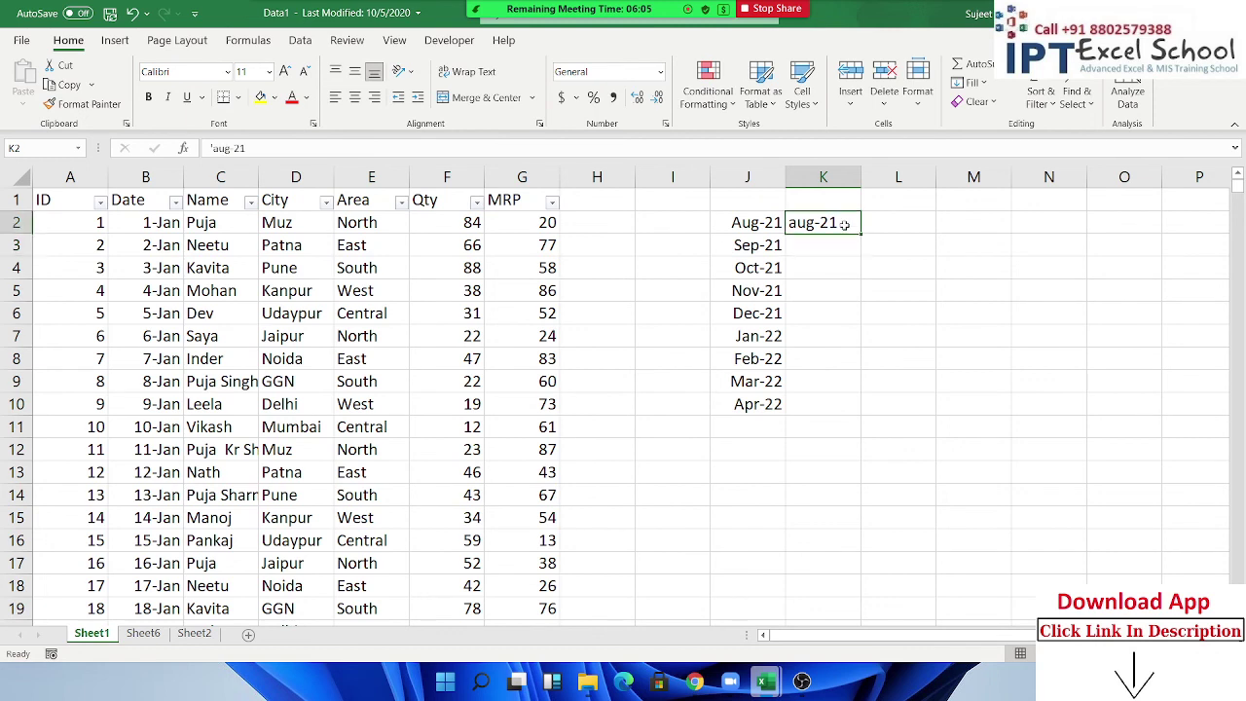
{"action": "left_click_drag", "start_coordinate": [861, 234], "coordinate": [825, 444]}
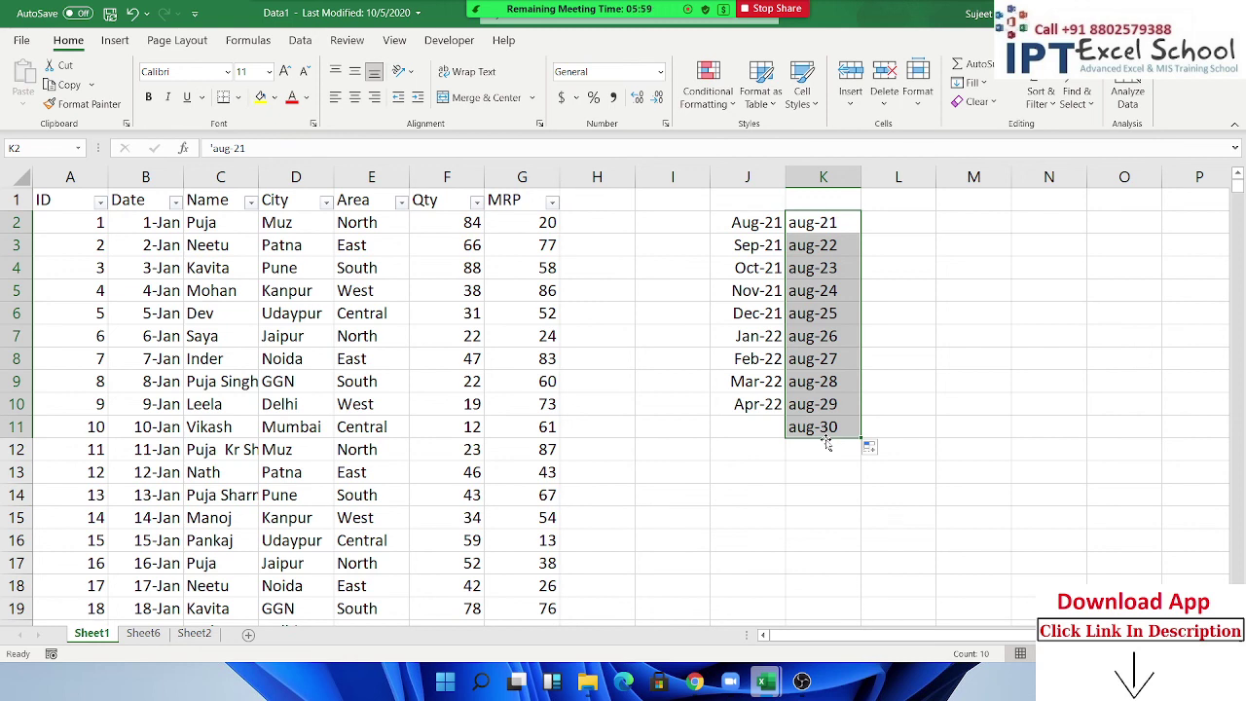
{"action": "key", "text": "Delete"}
{"action": "key", "text": "Left"}
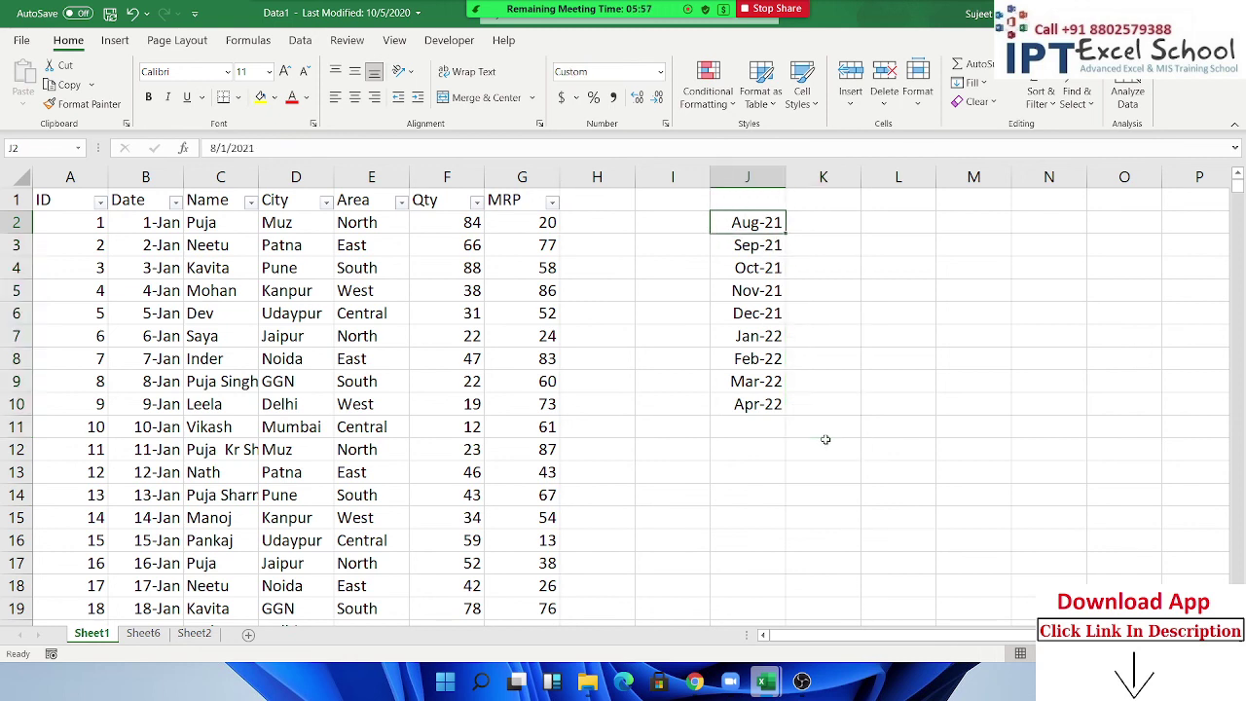